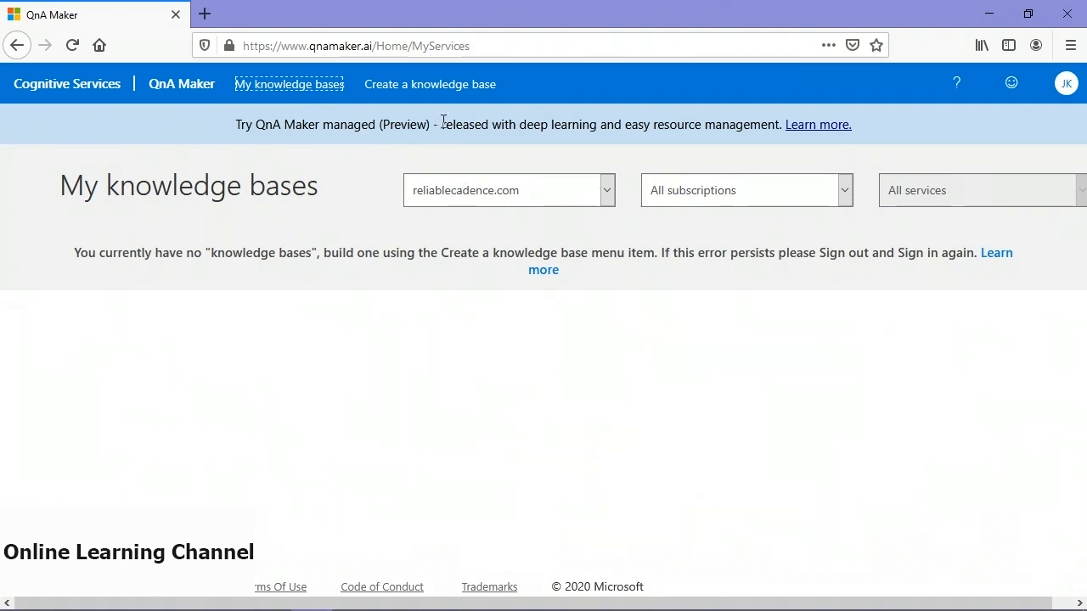
Step: From the Create a knowledge base page, start creating a QnA Maker service in Azure
left_click(433, 88)
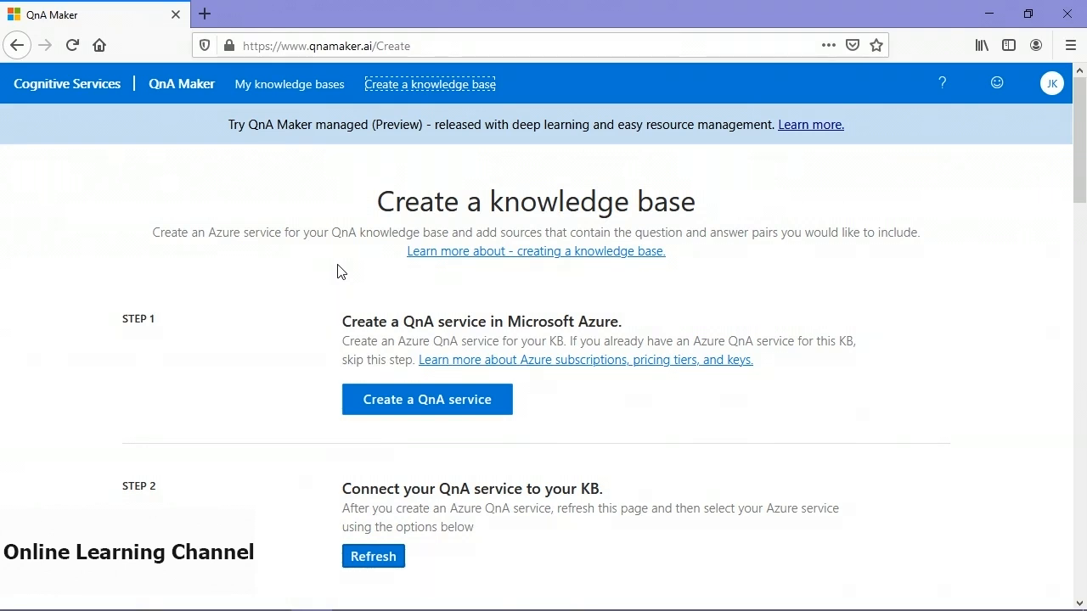
left_click(419, 416)
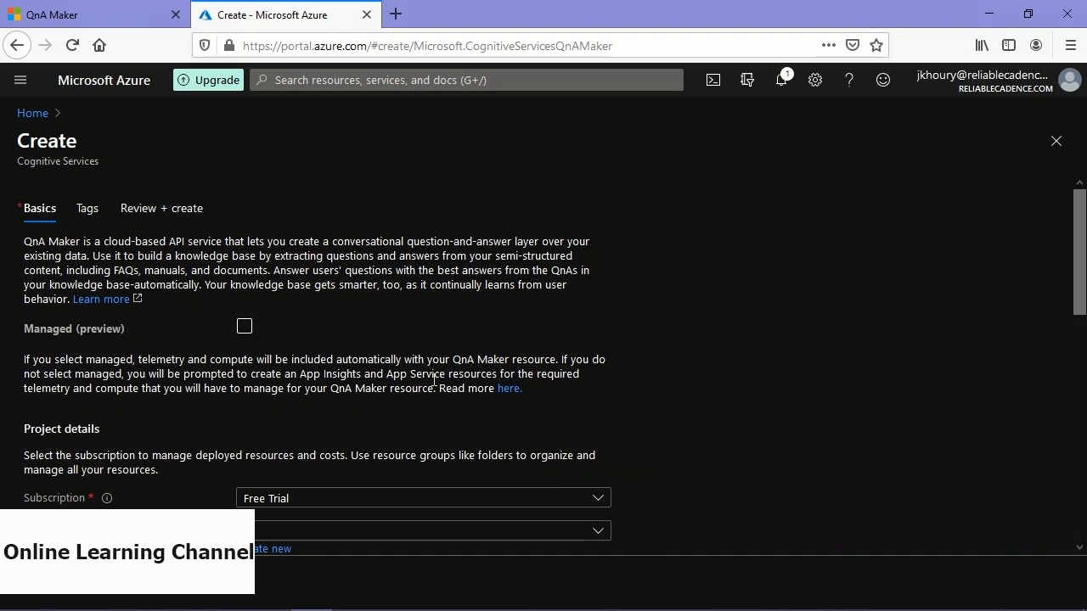
Step: Find no existing resource group and create a new one named qna-101
scroll(434, 379, "down", 3)
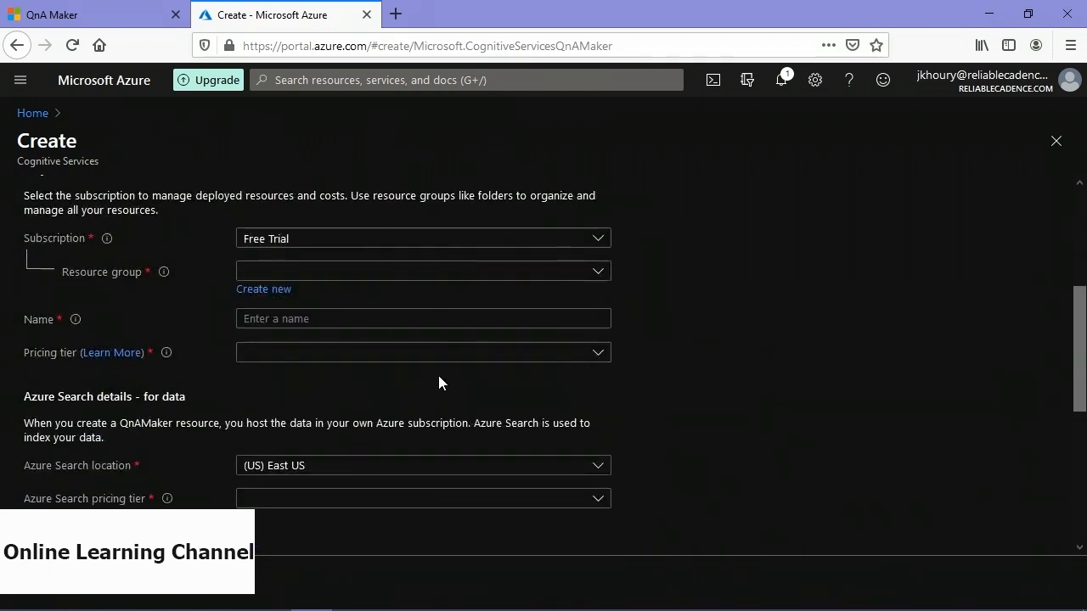
left_click(348, 271)
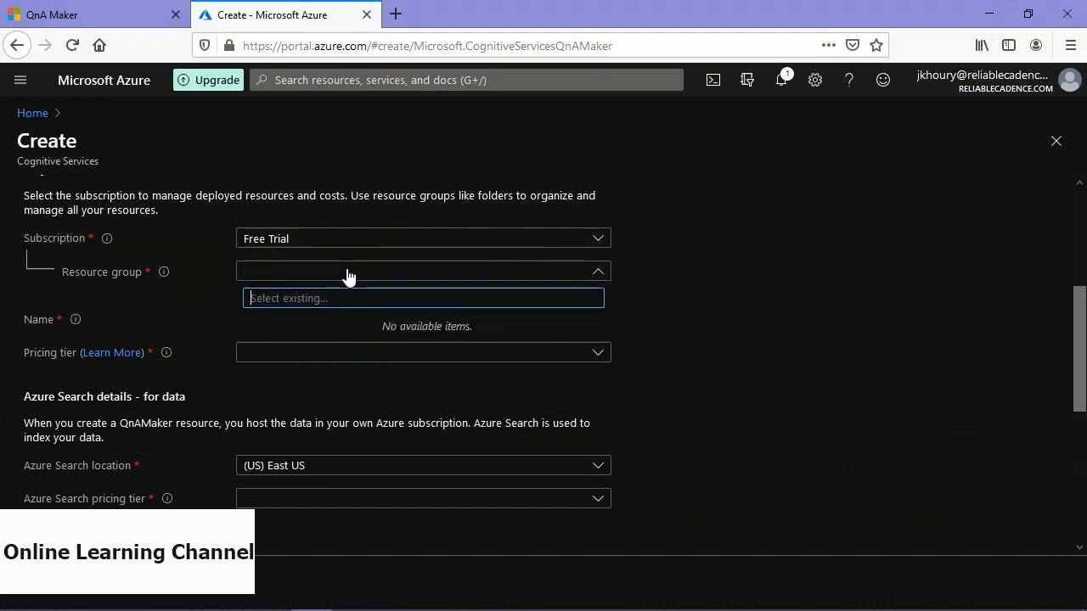
left_click(348, 272)
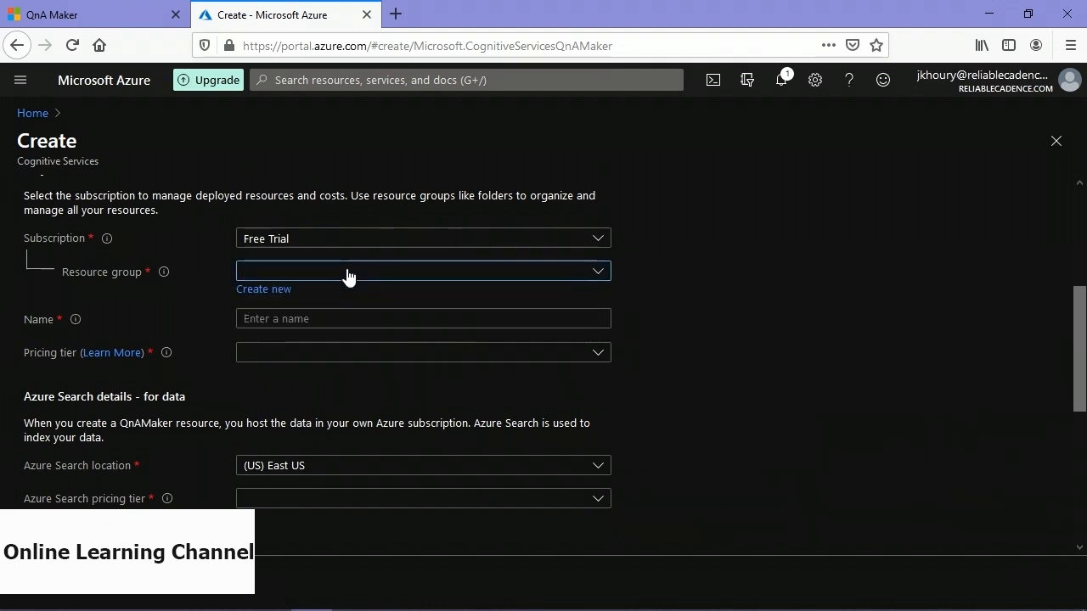
left_click(273, 289)
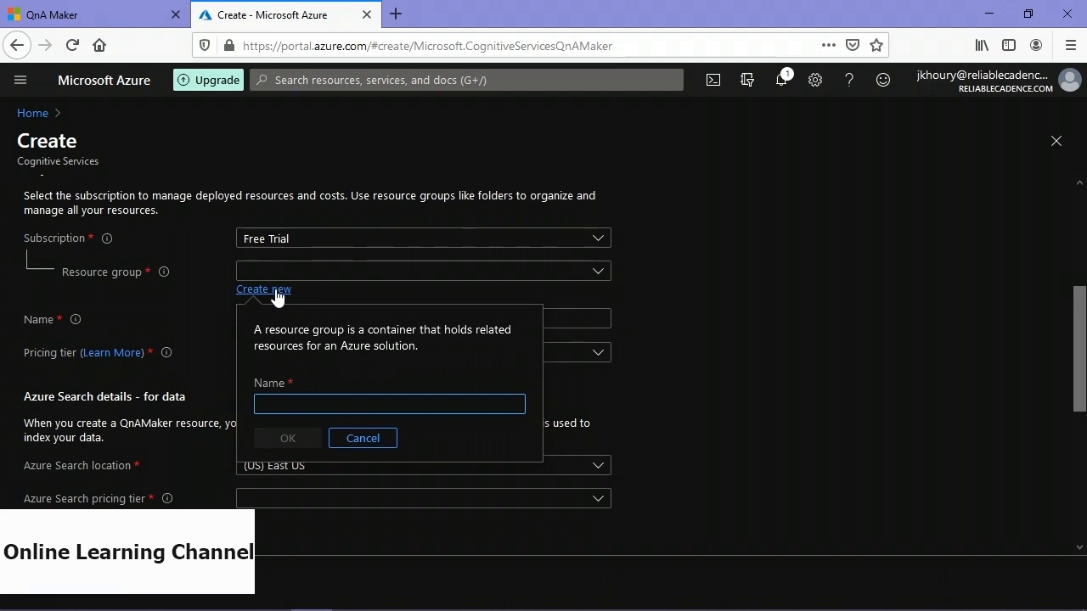
type("qna-101")
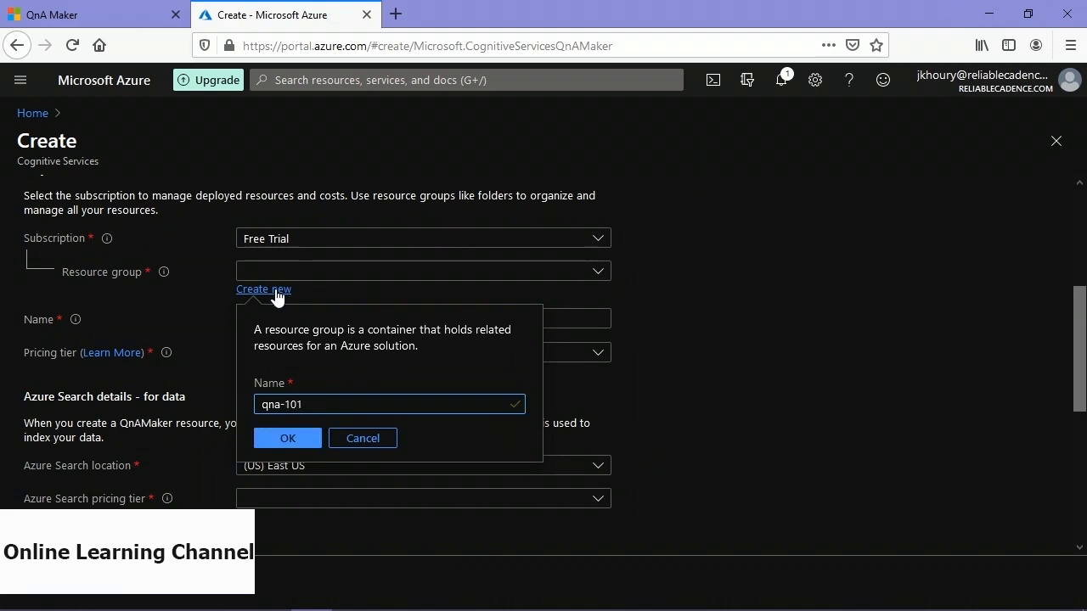
left_click(299, 437)
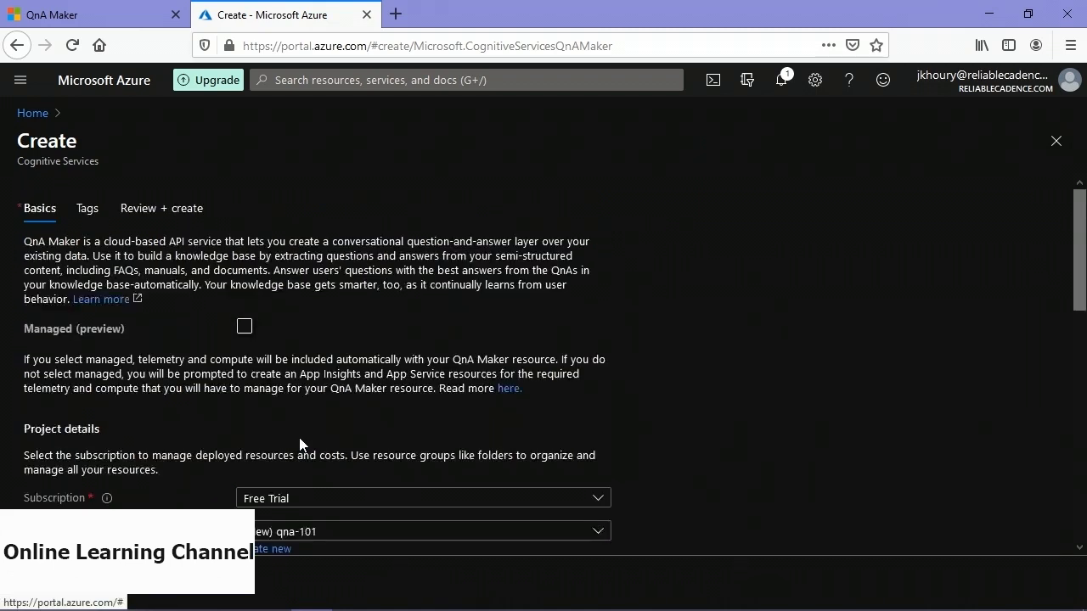
Step: Name the service qna-101 and choose the Free F0 pricing tier
scroll(299, 441, "down", 3)
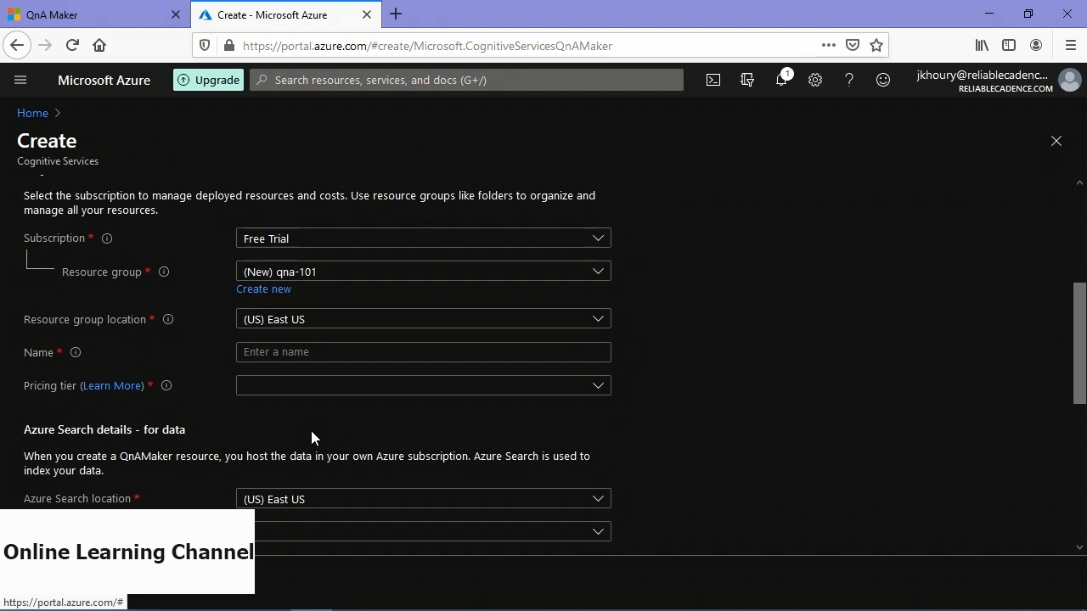
left_click(322, 352)
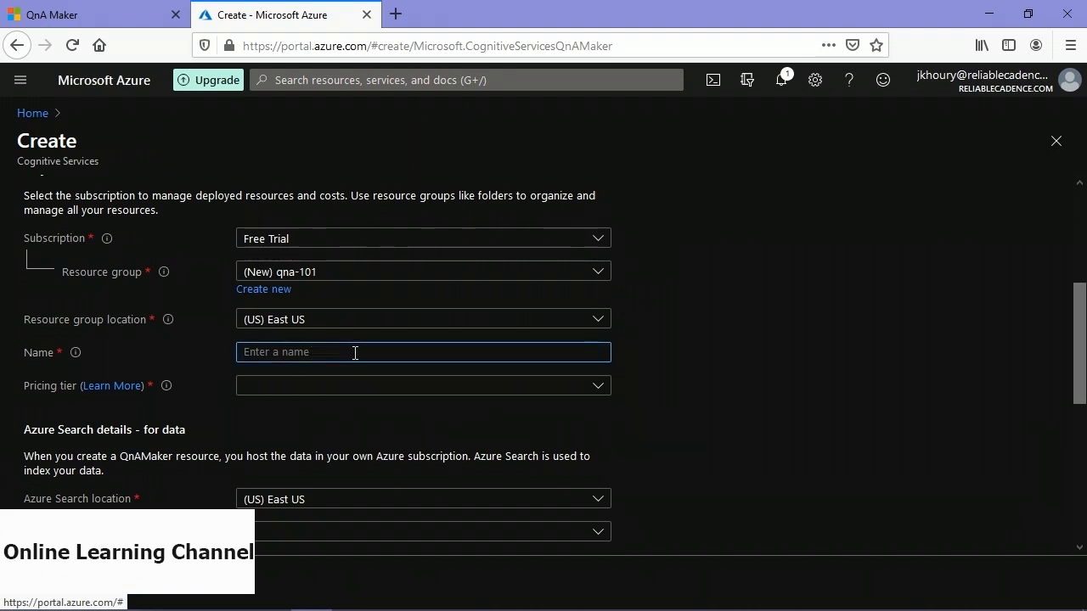
type("qna-101")
left_click(361, 386)
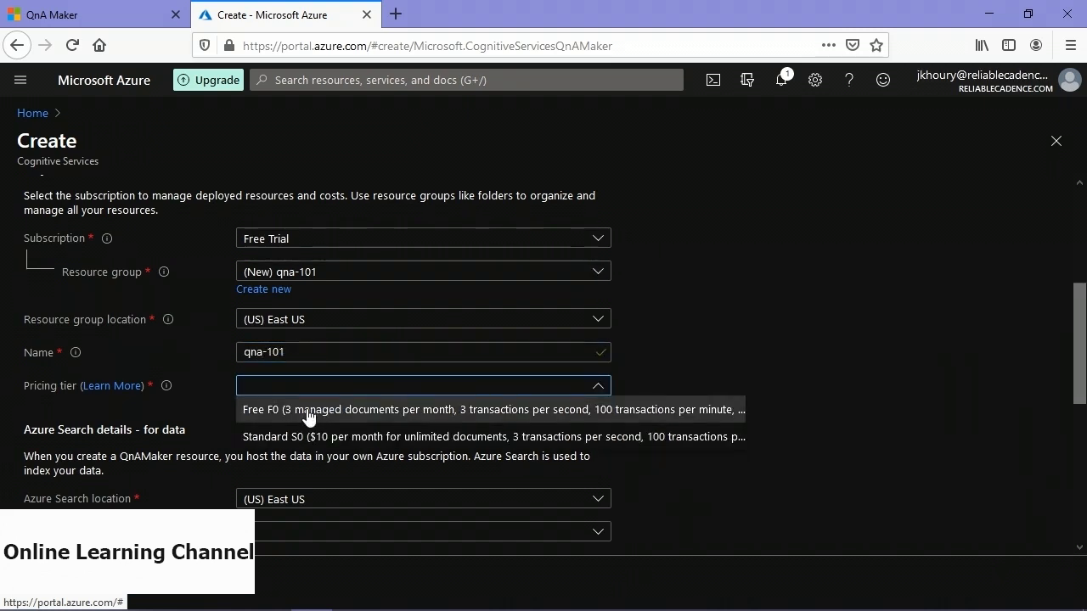
left_click(322, 410)
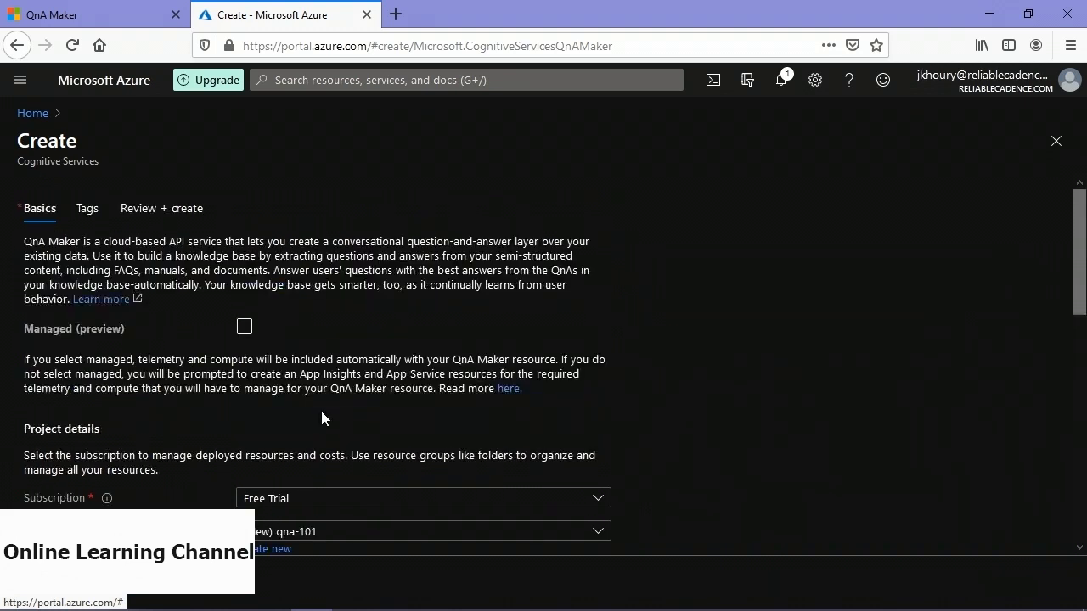
Step: Choose the Free F (3 Indexes) search tier, disable App Insights, and go to Tags
scroll(320, 411, "down", 10)
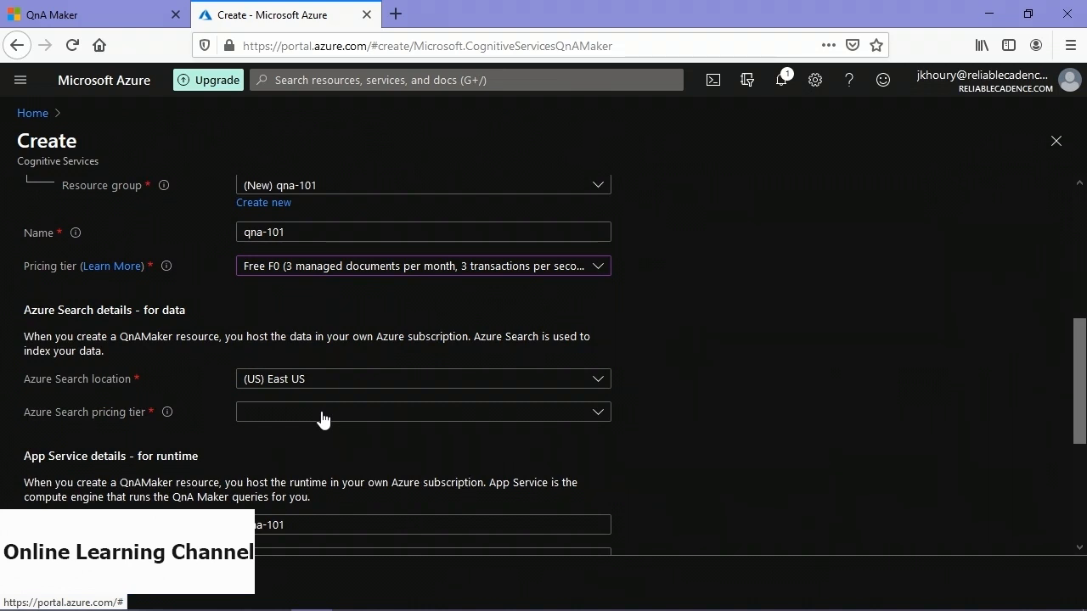
left_click(323, 418)
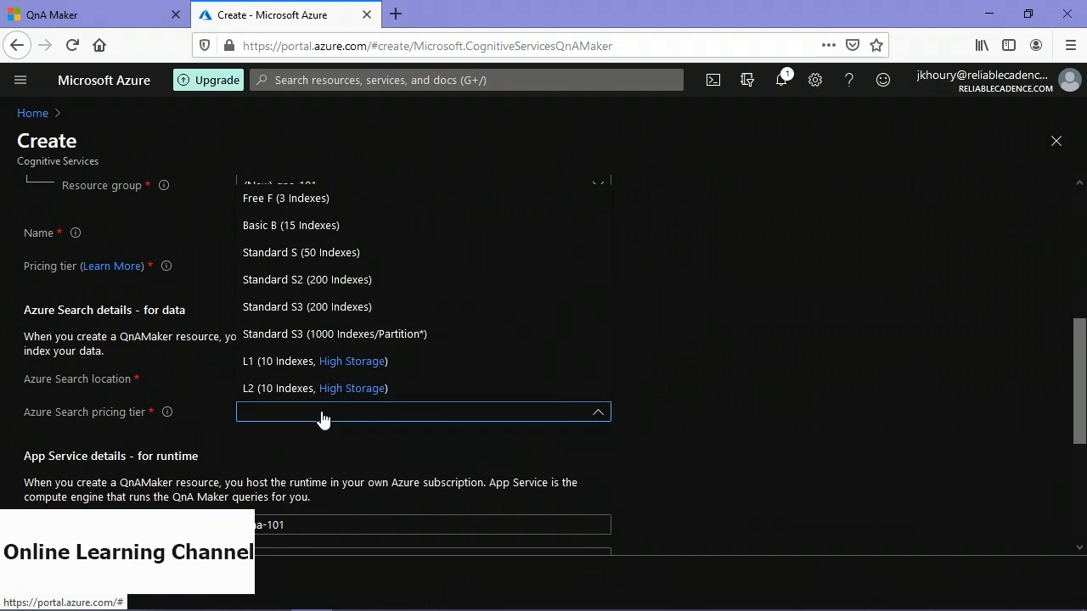
left_click(337, 203)
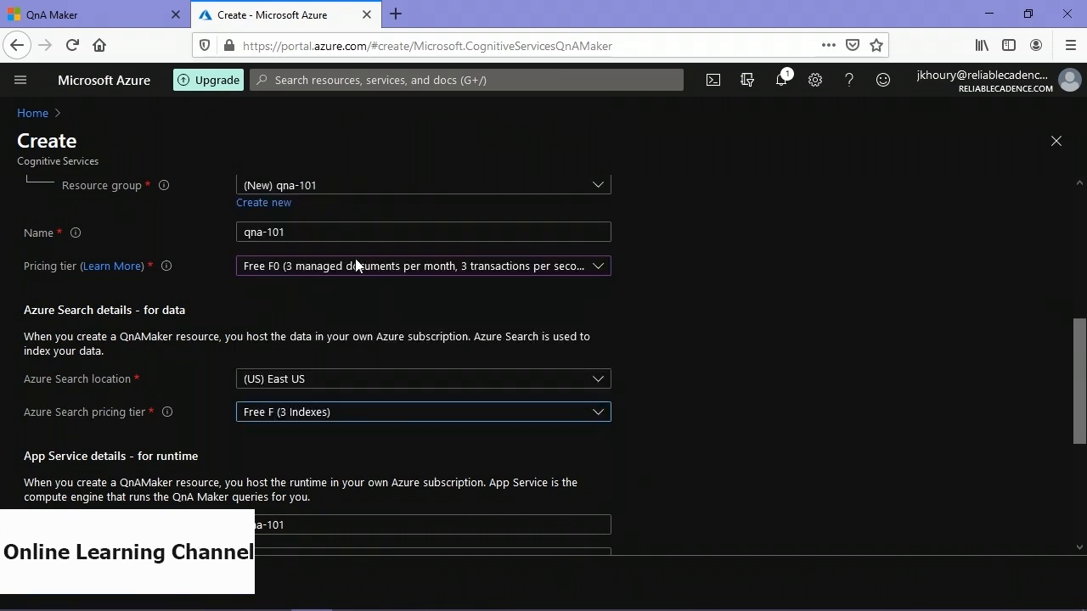
scroll(357, 291, "down", 2)
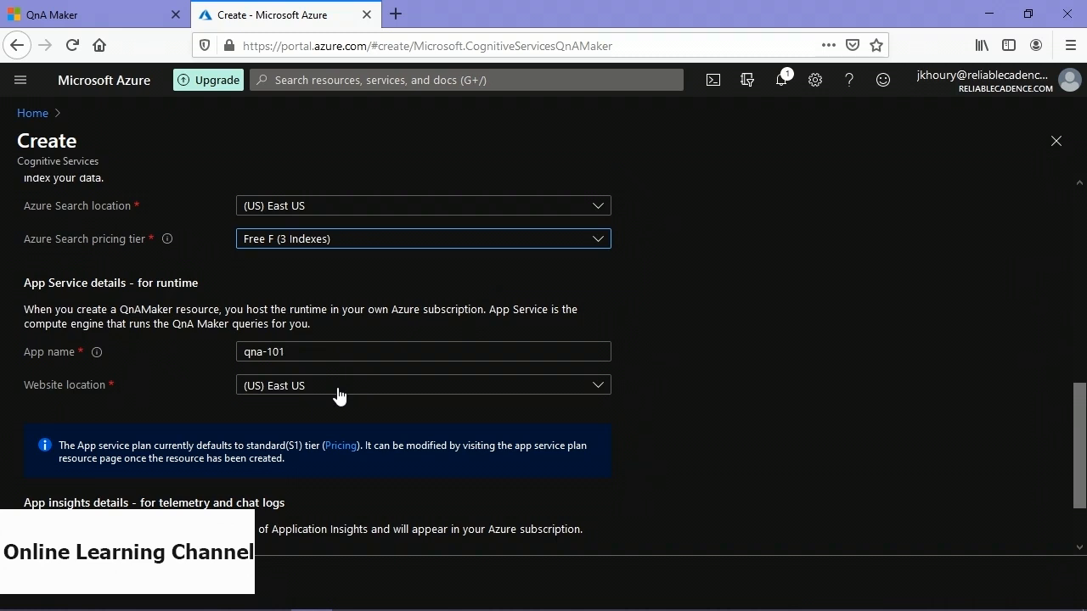
scroll(338, 395, "down", 2)
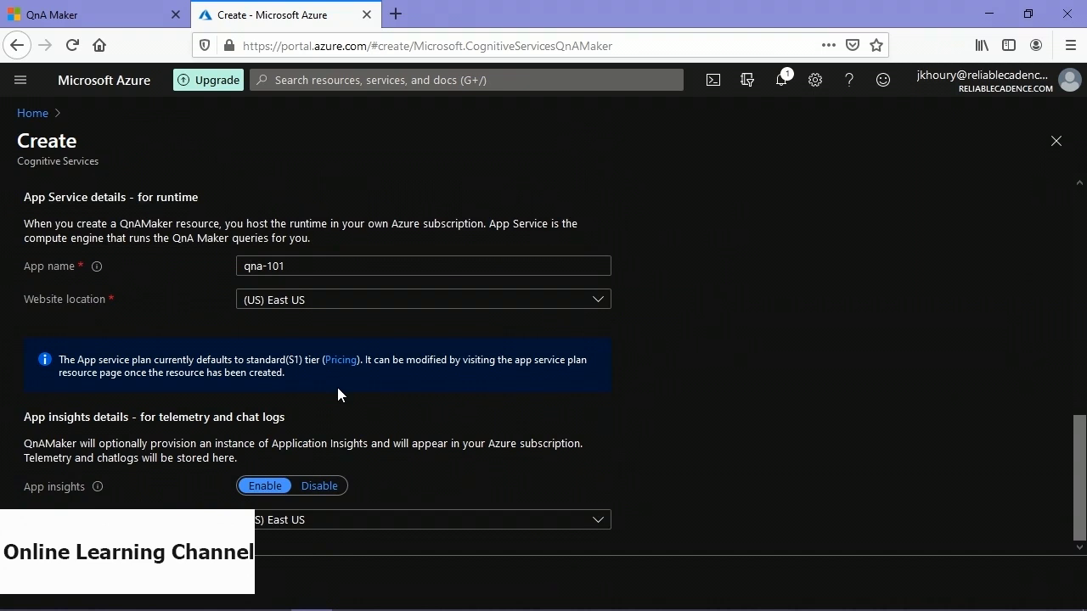
left_click(319, 487)
scroll(314, 469, "down", 10)
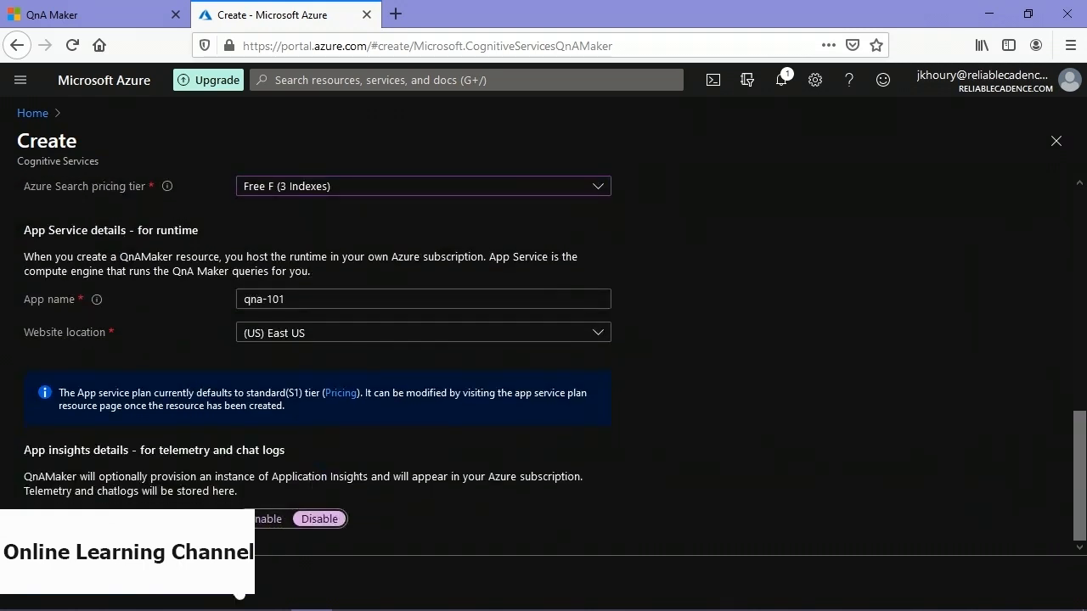
left_click(234, 591)
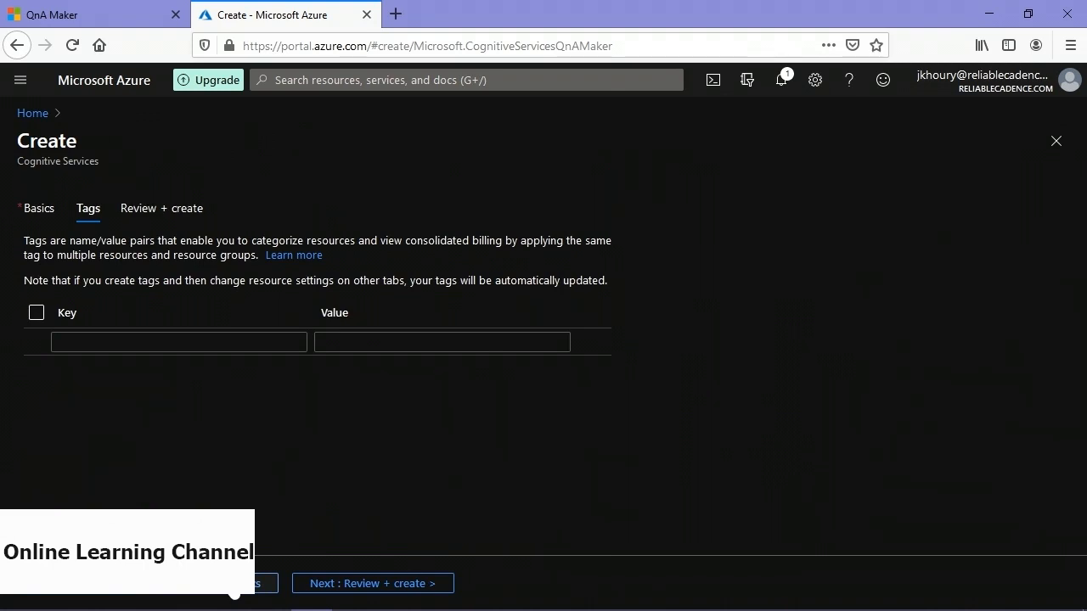
Step: Review and create the qna-101 QnA Maker resource, then open it after deployment
left_click(388, 594)
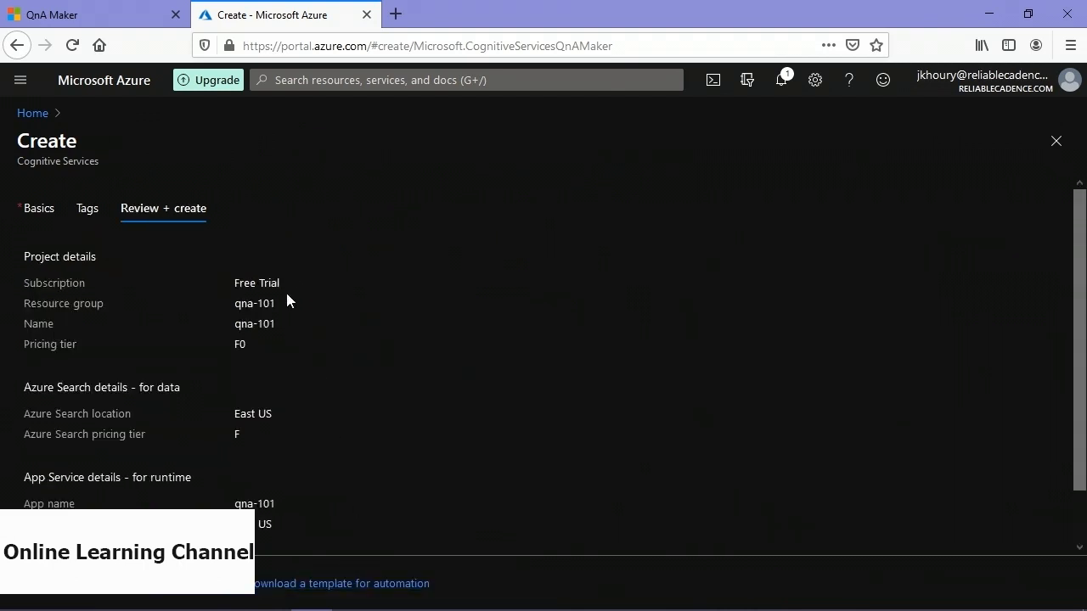
scroll(286, 292, "down", 1)
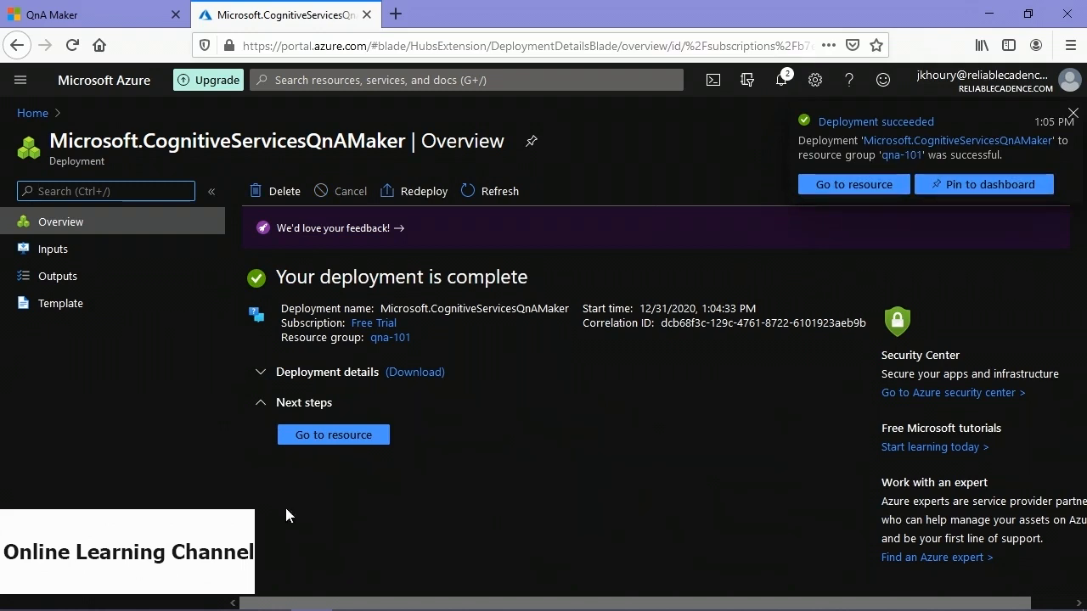
left_click(347, 435)
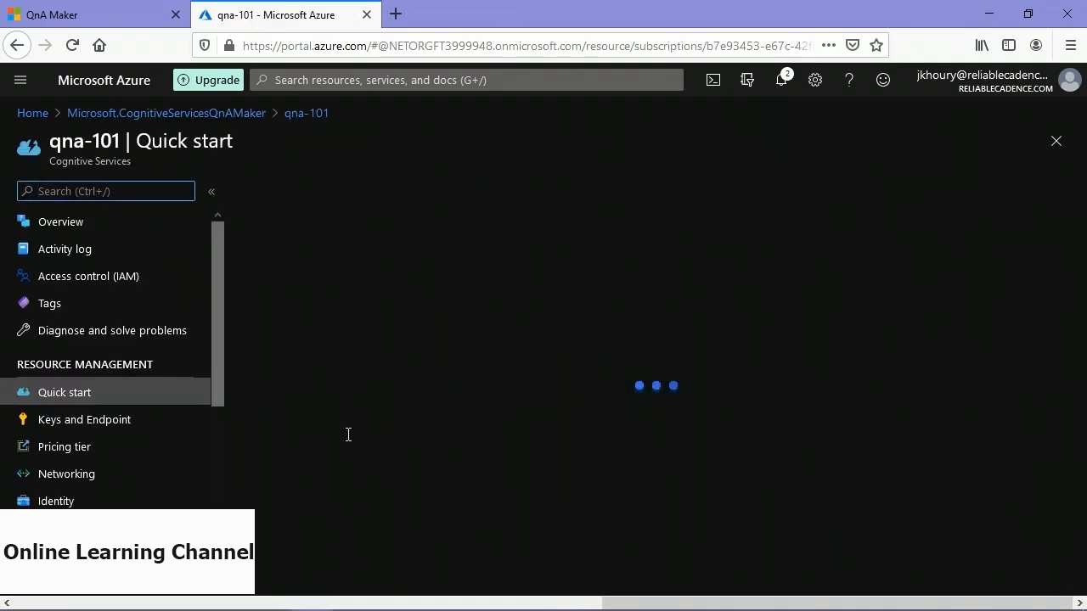
mouse_move(221, 249)
left_mouse_down()
mouse_move(218, 448)
mouse_move(220, 228)
left_mouse_up()
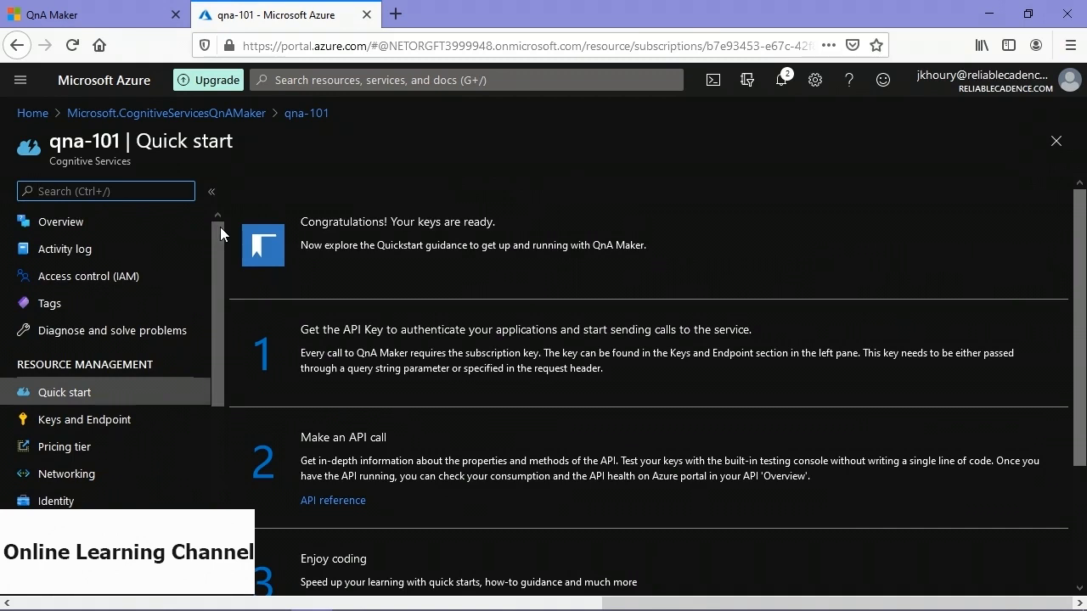
Step: Back on the knowledge base page, pick the Free Trial subscription and the qna-101 service
left_click(116, 19)
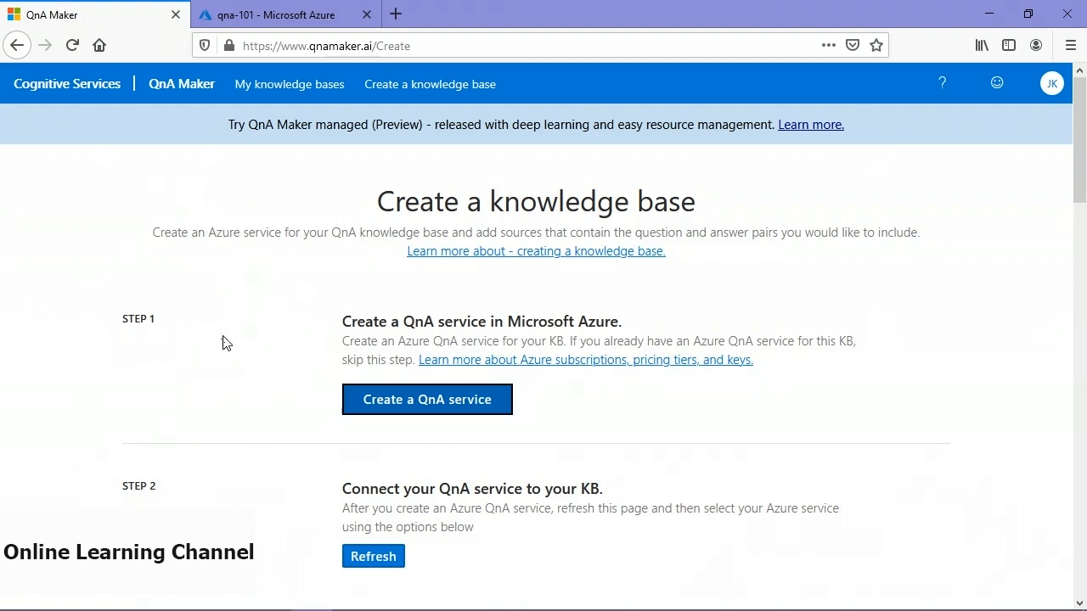
scroll(310, 354, "down", 2)
scroll(311, 347, "down", 1)
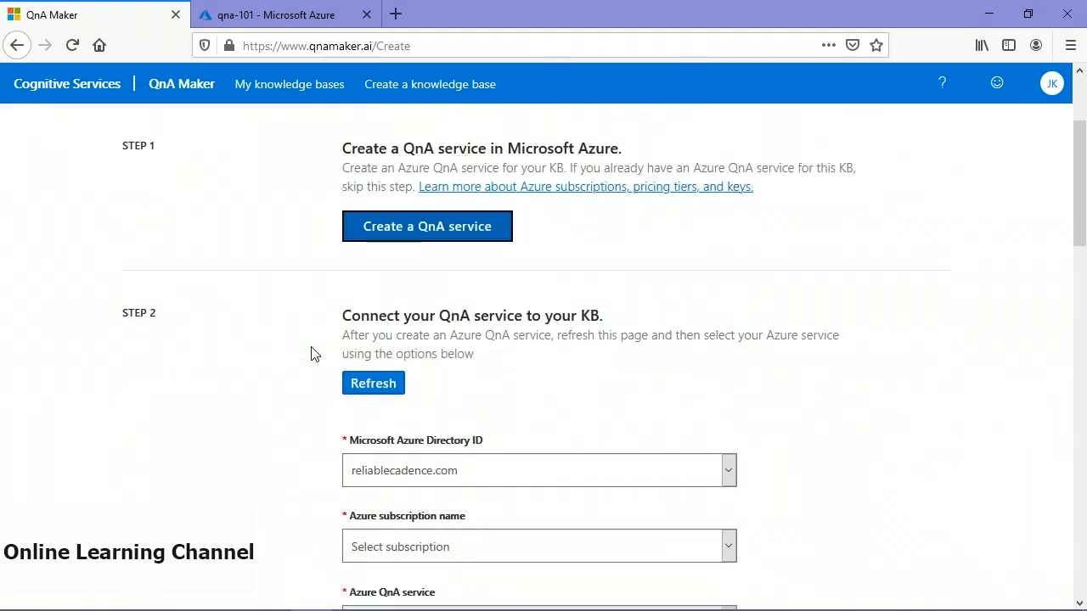
left_click(379, 387)
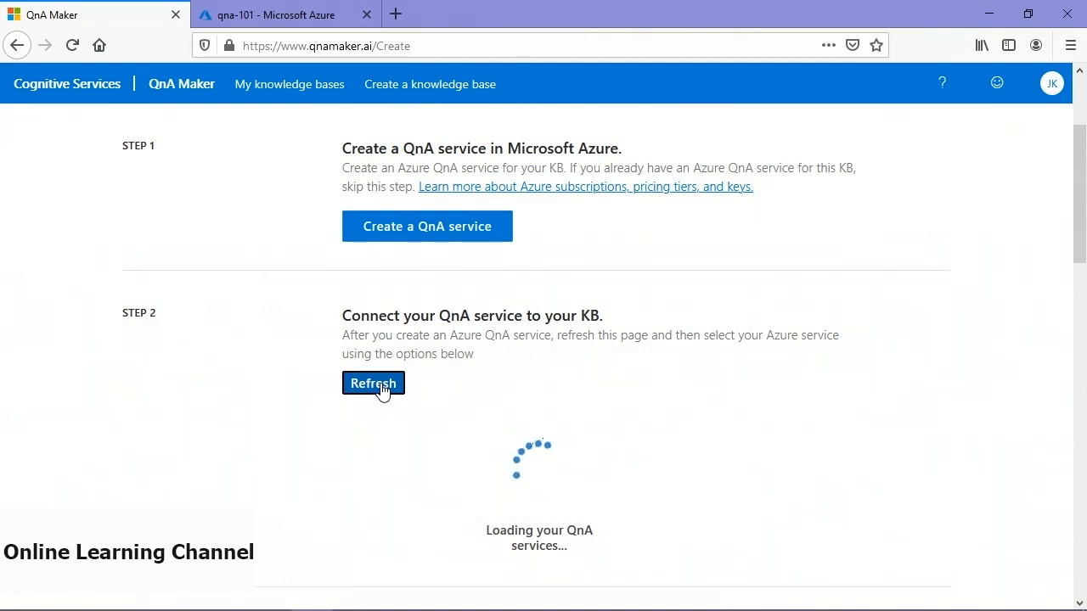
scroll(381, 390, "down", 2)
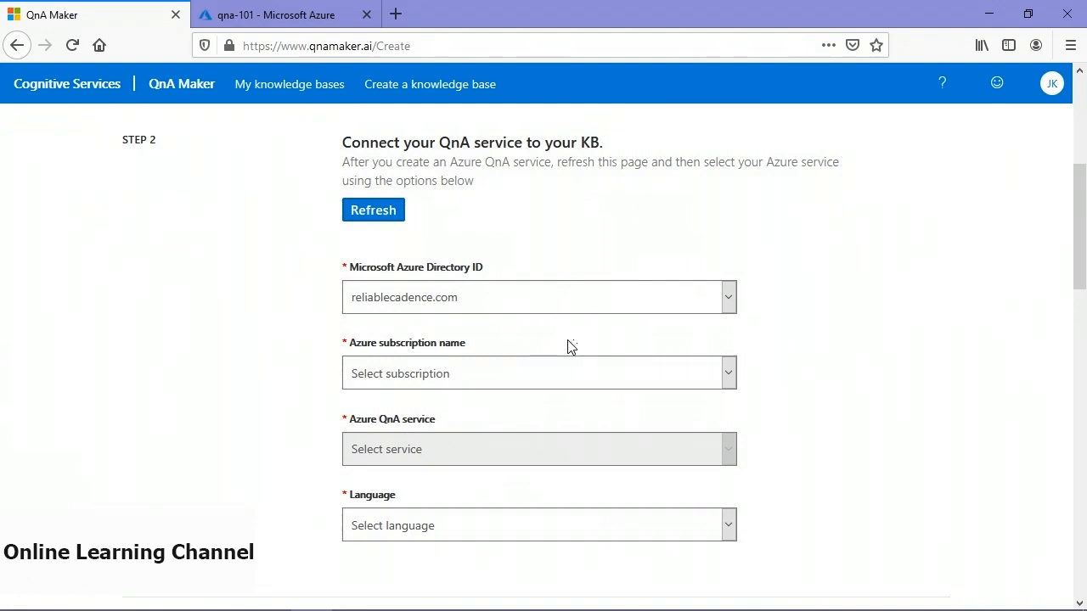
left_click(587, 374)
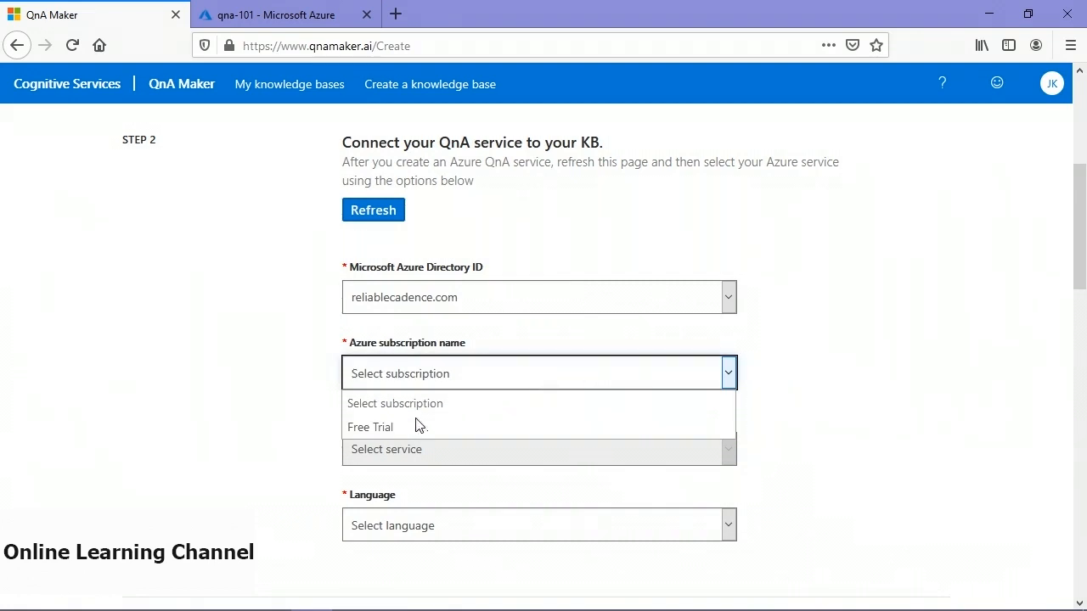
left_click(384, 426)
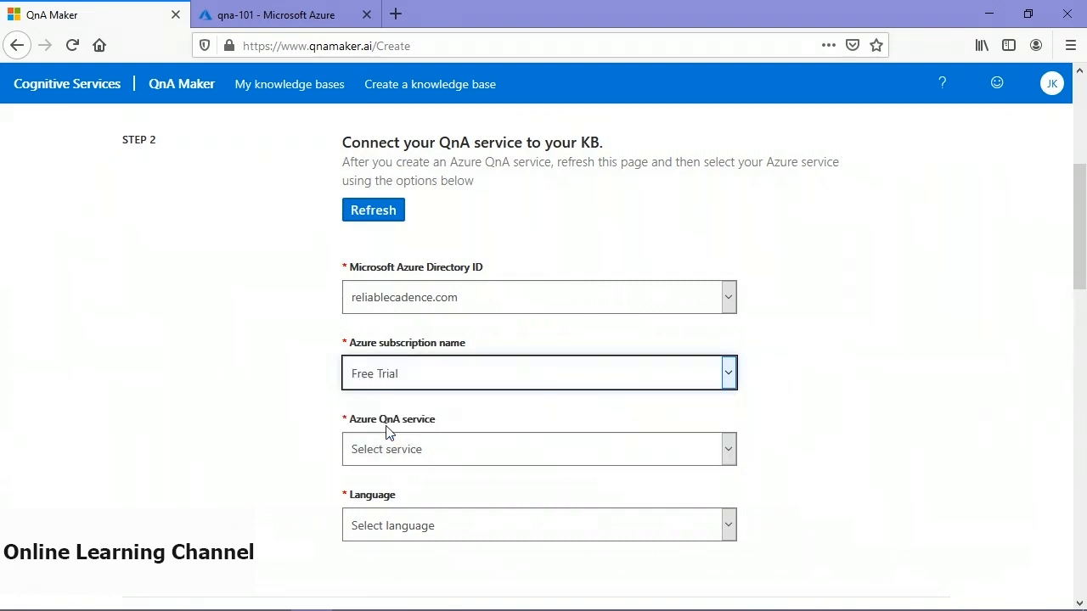
left_click(511, 454)
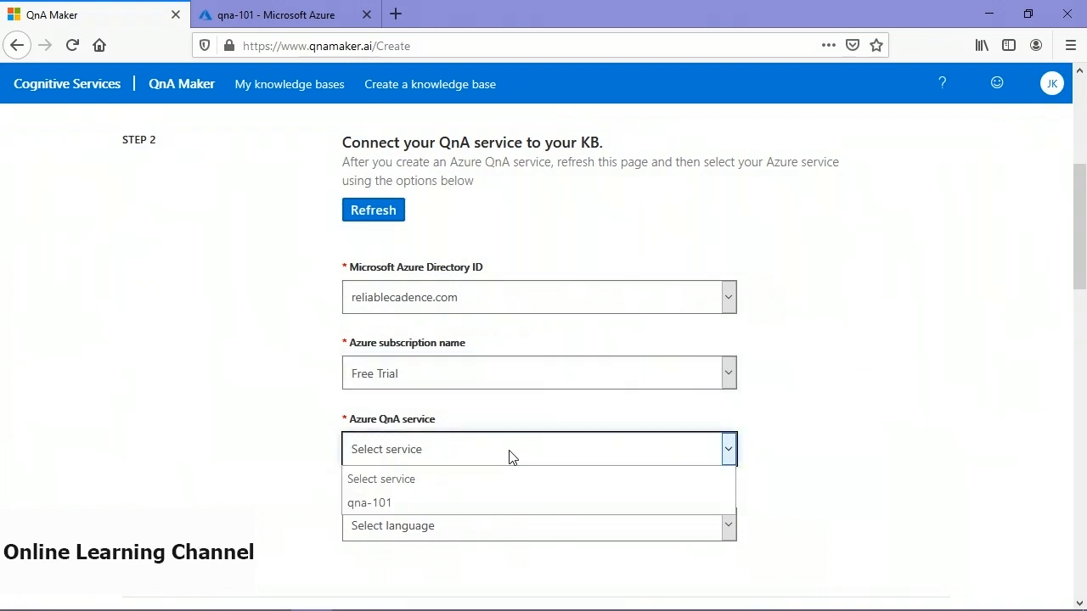
left_click(389, 504)
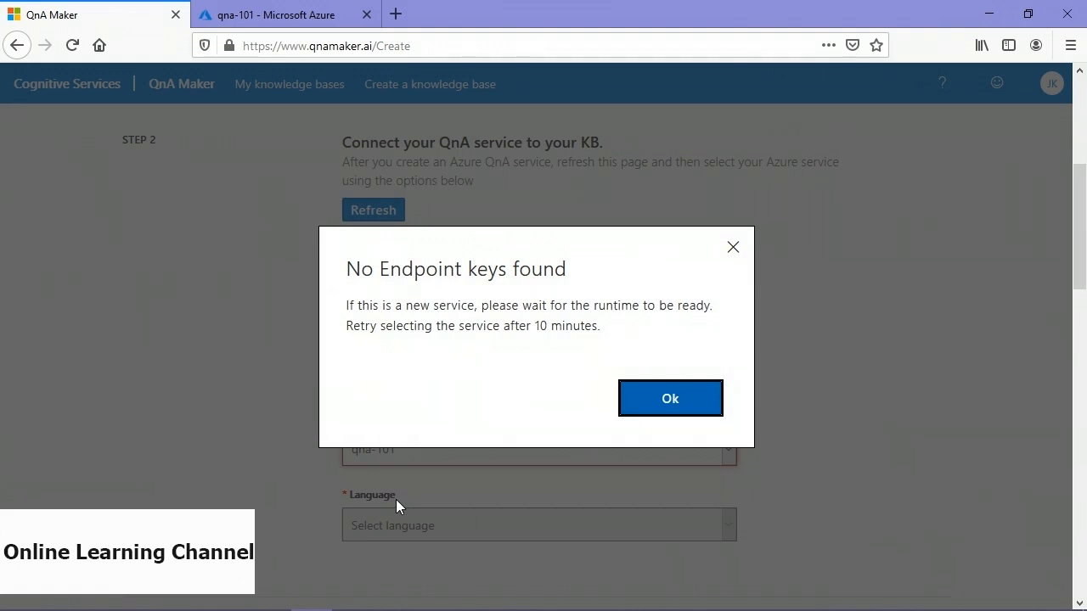
Step: Dismiss the endpoint-keys warning, reselect qna-101 after refreshing, and set the language to English
left_click(656, 407)
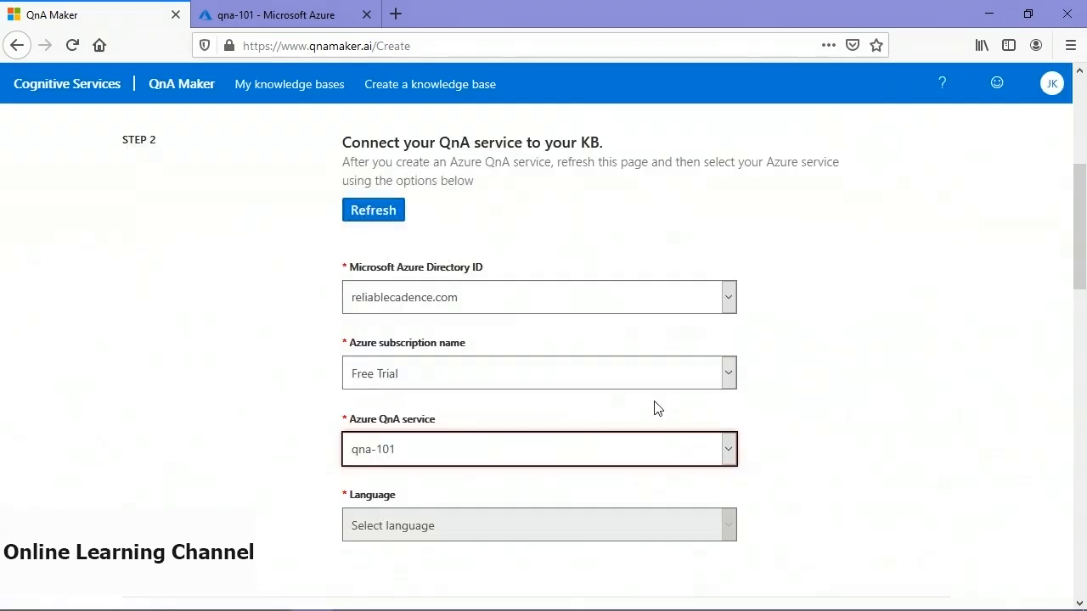
left_click(382, 218)
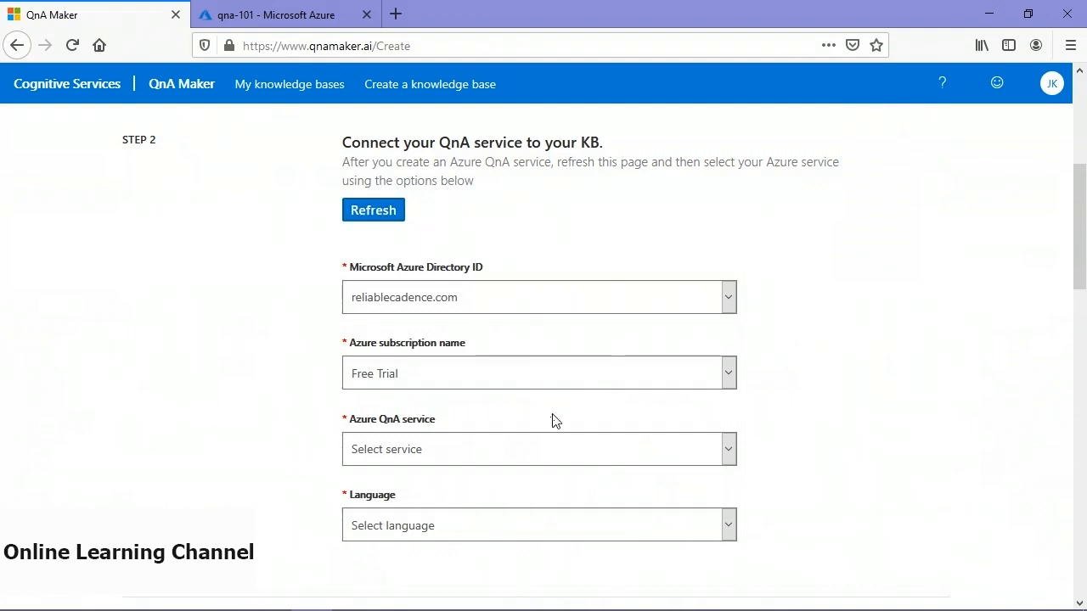
left_click(602, 457)
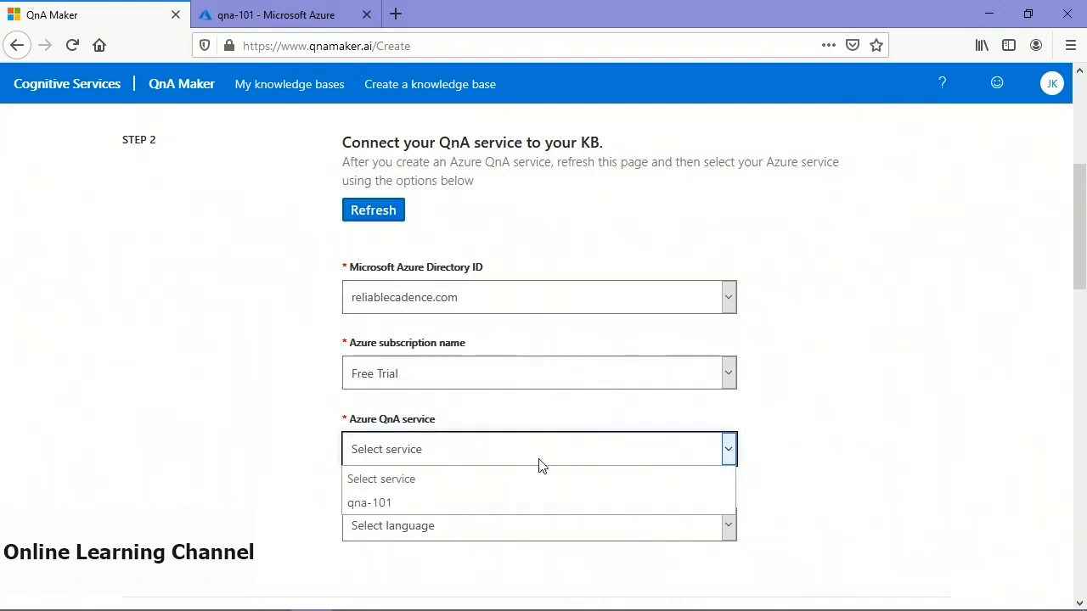
left_click(381, 504)
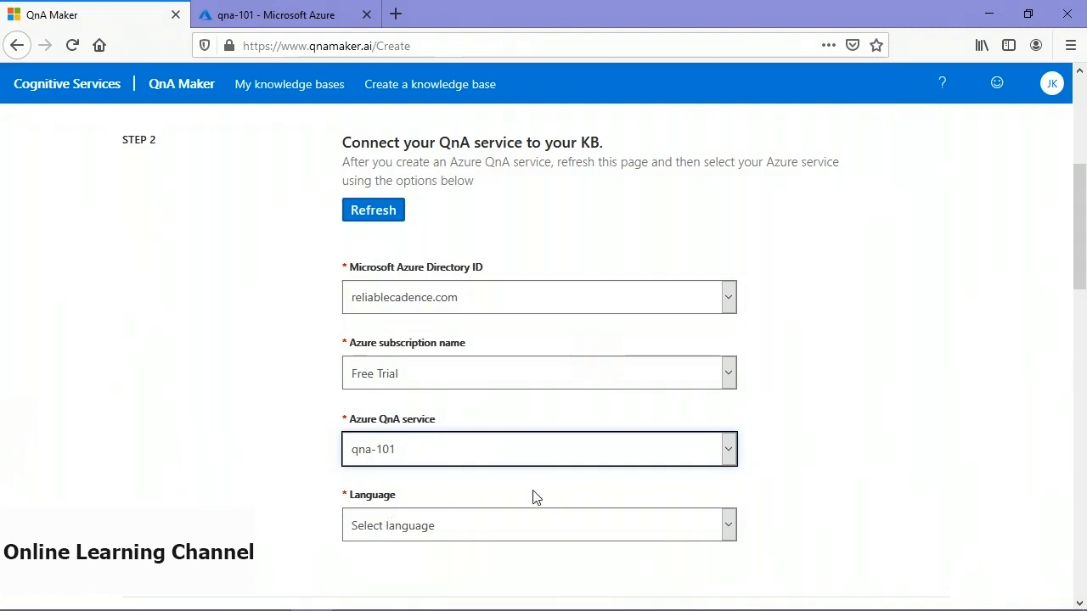
left_click(590, 526)
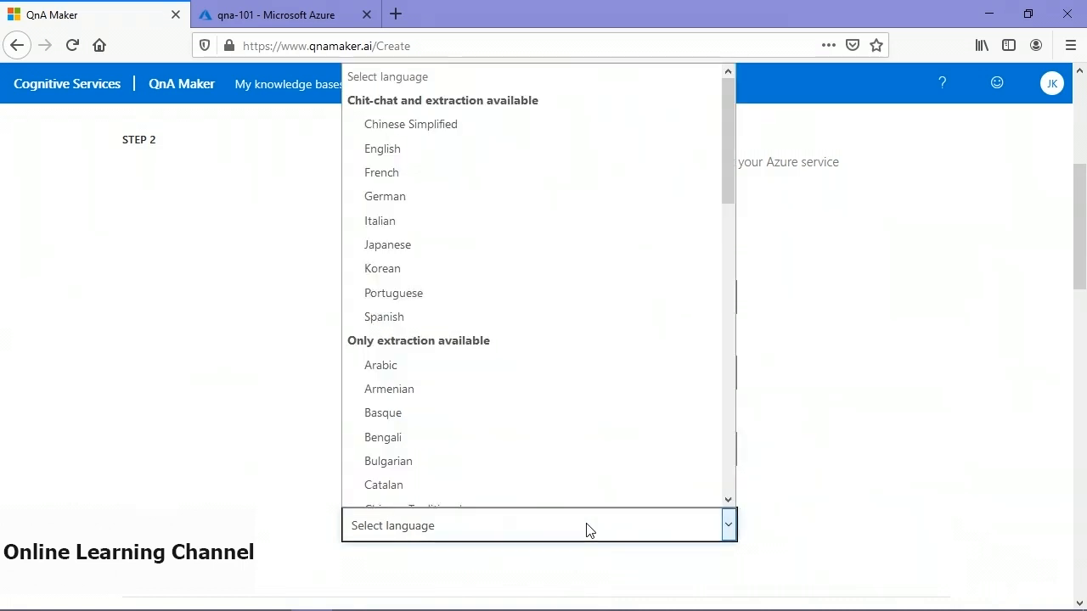
left_click(398, 136)
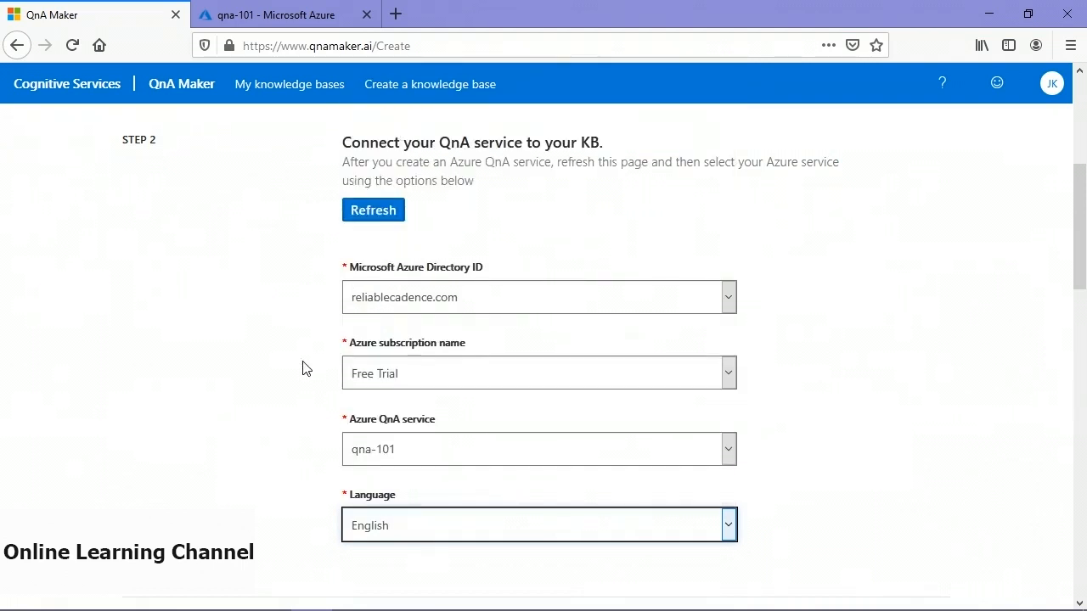
Step: Name the knowledge base myKB and scroll down to the chit-chat step
scroll(306, 367, "down", 4)
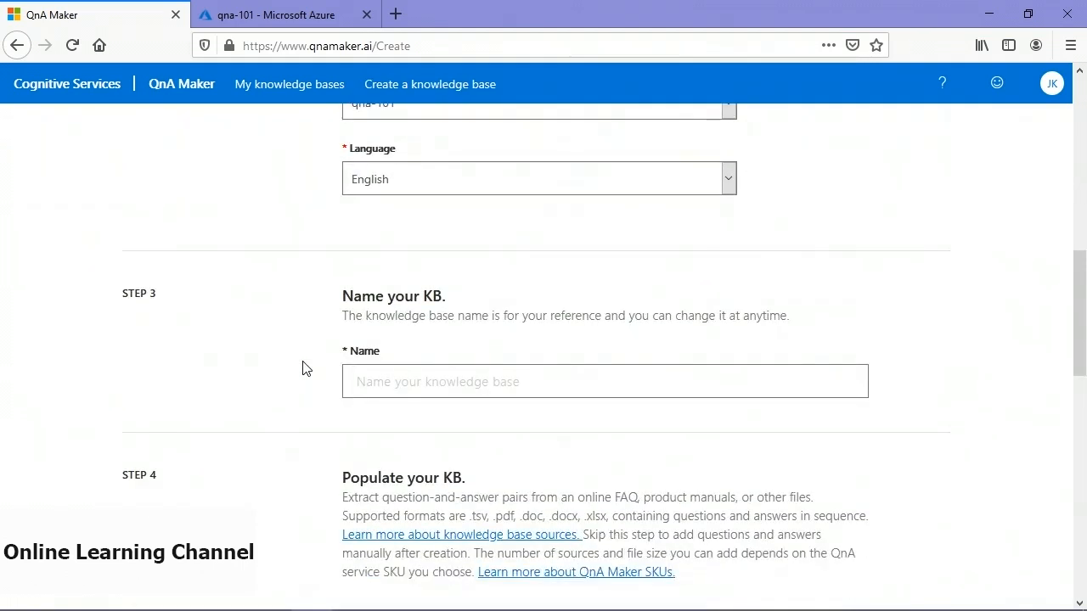
left_click(402, 381)
type("myKB")
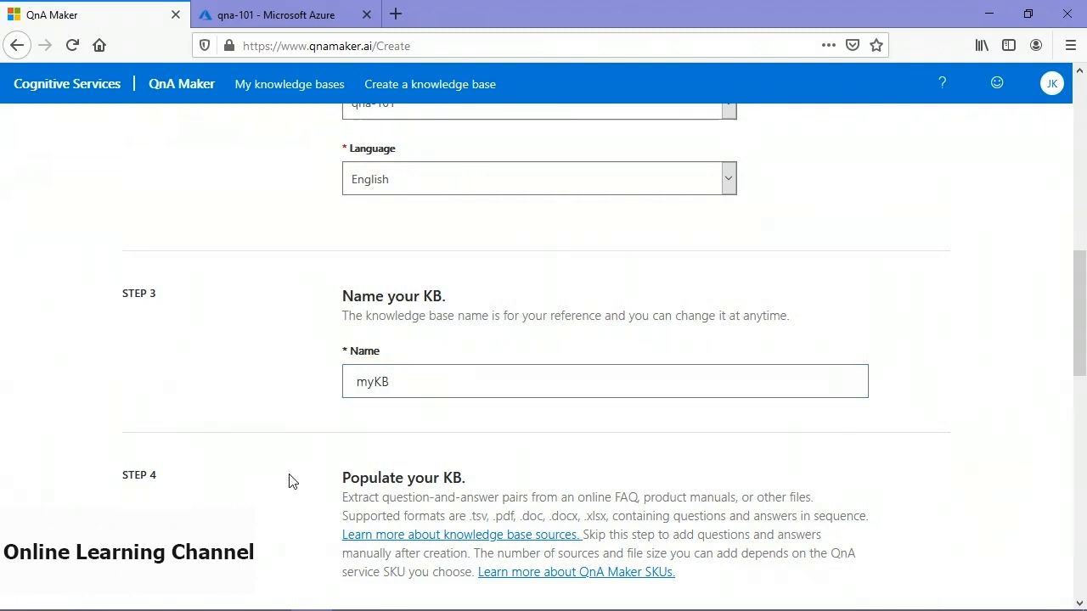
scroll(288, 437, "down", 1)
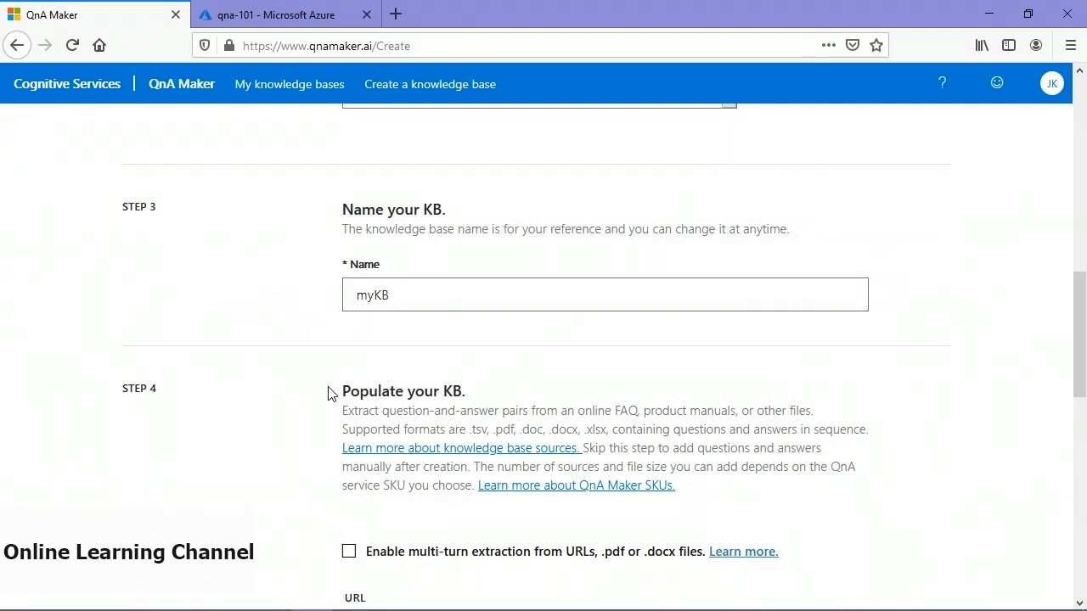
scroll(330, 393, "down", 10)
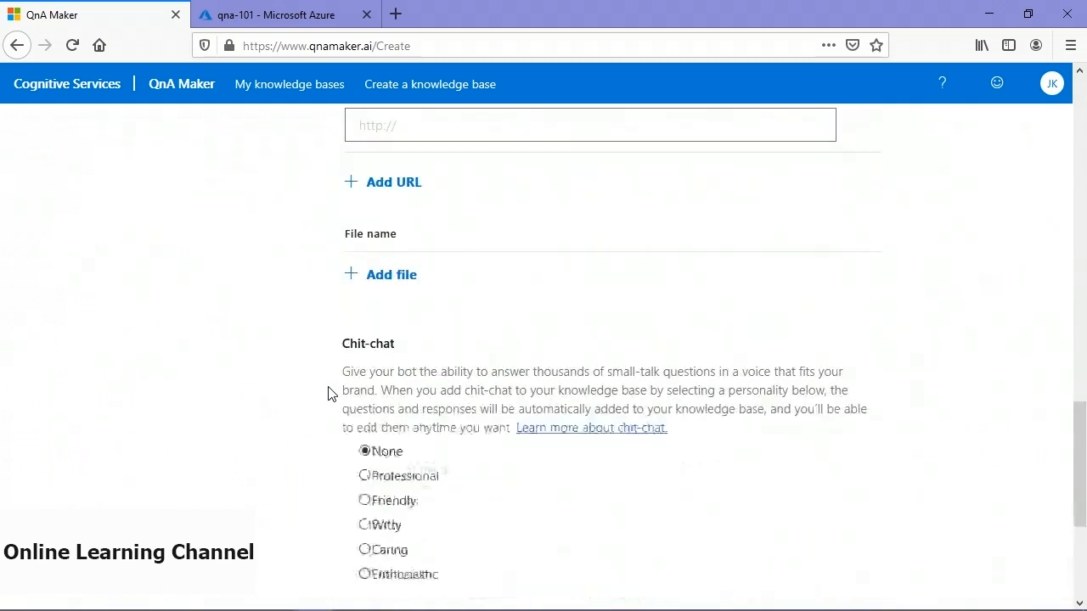
scroll(331, 393, "down", 2)
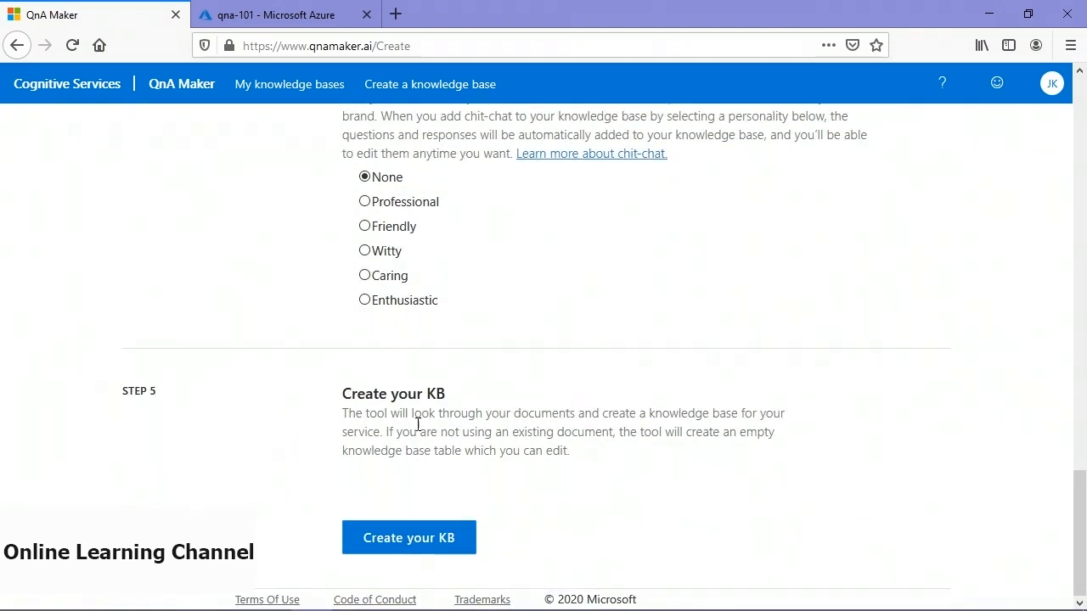
Step: Create the myKB knowledge base, then go to My knowledge bases
left_click(425, 553)
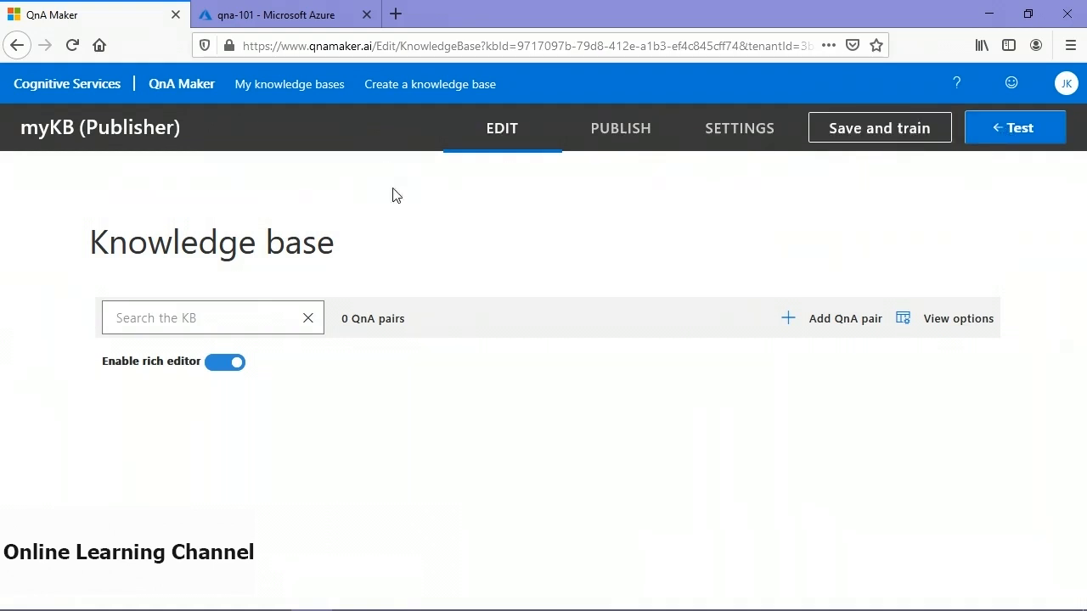
left_click(293, 91)
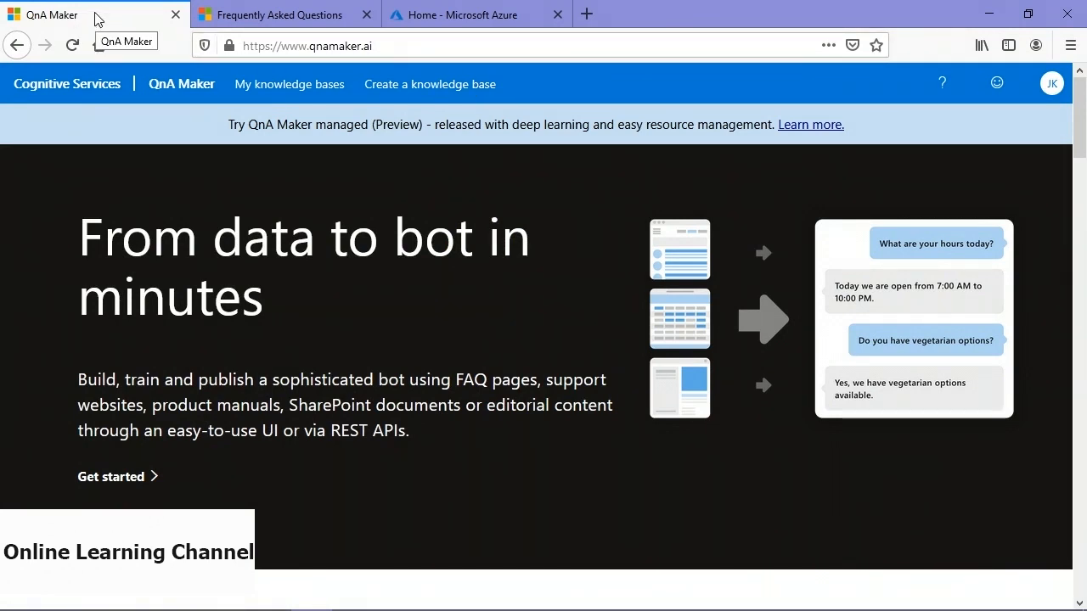
Step: Check the FAQ and Azure portal tabs, then return to QnA Maker's My knowledge bases list
left_click(284, 18)
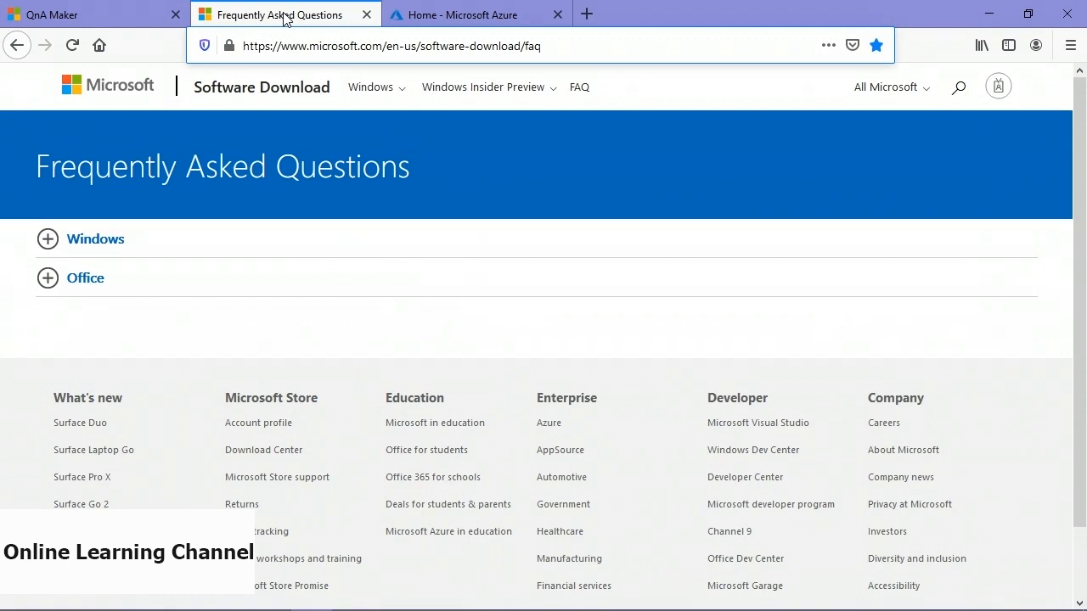
left_click(485, 21)
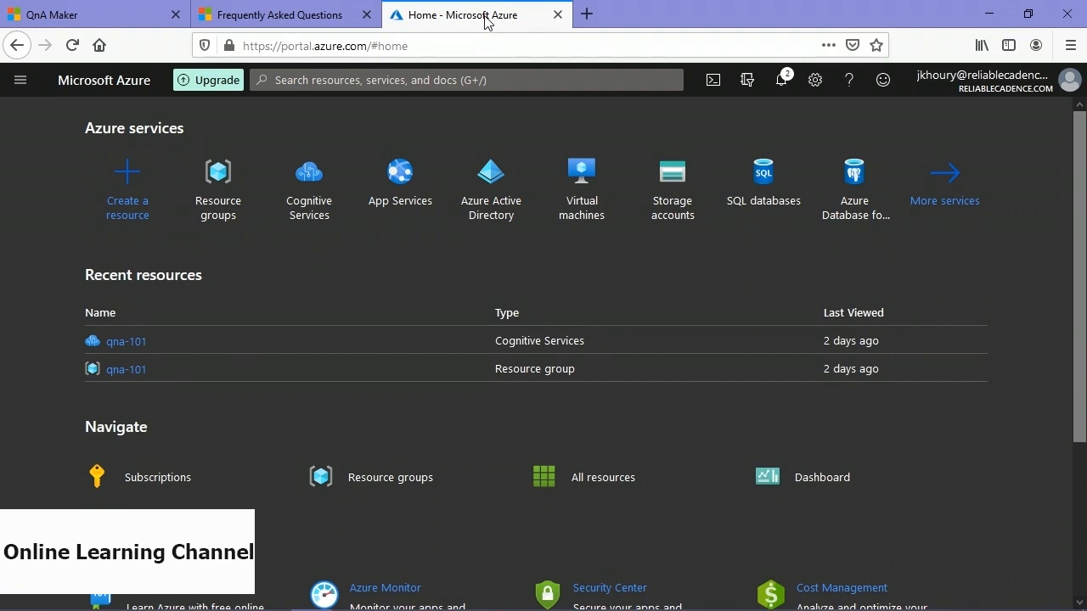
left_click(110, 17)
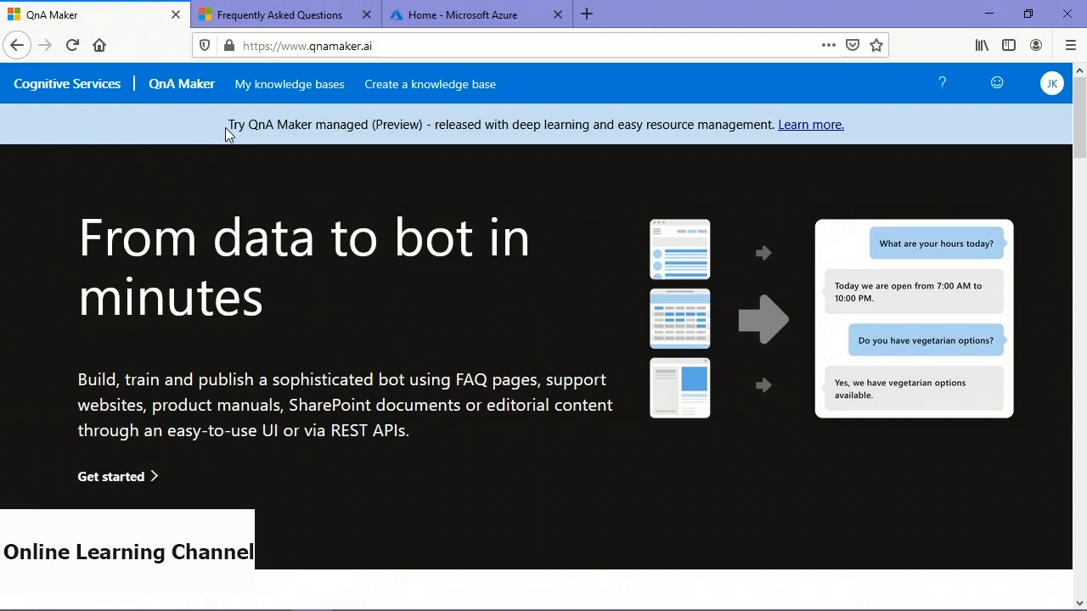
left_click(294, 92)
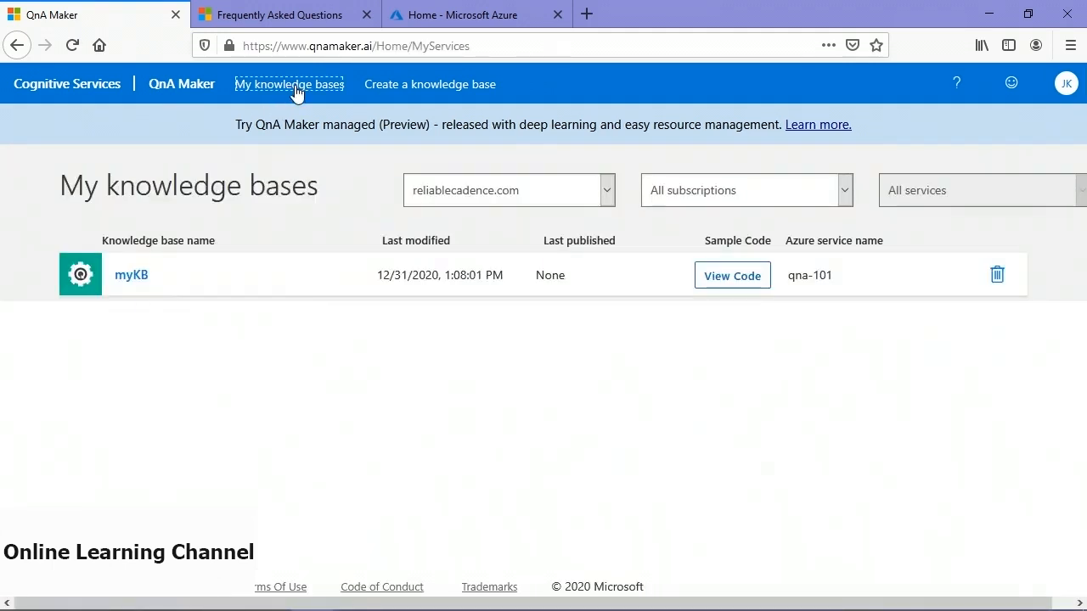
Step: Open myKB and review its Settings page, showing name myKB and language English
left_click(135, 277)
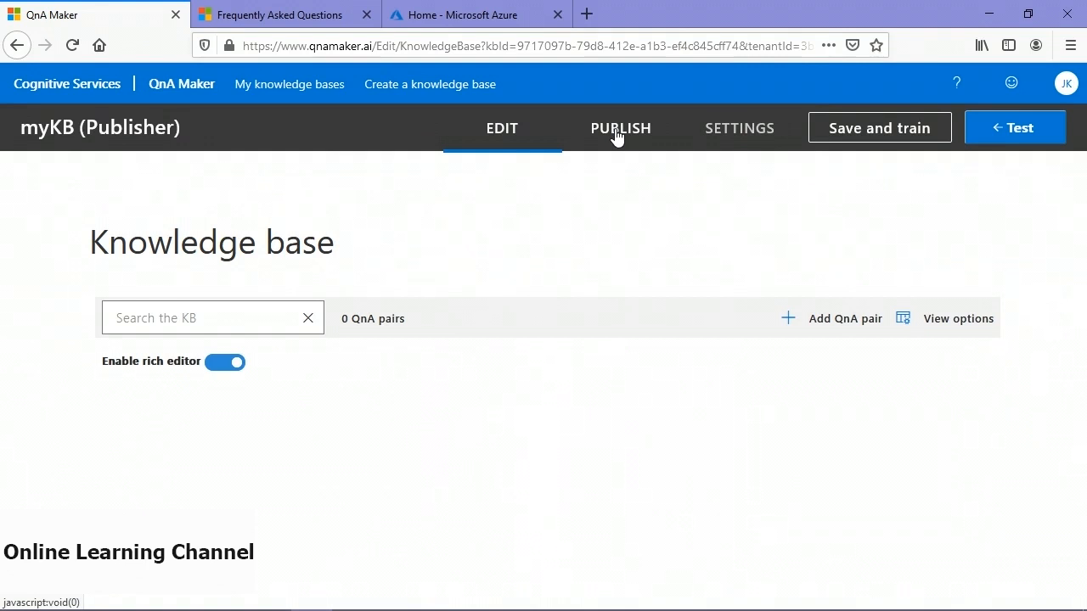
left_click(740, 135)
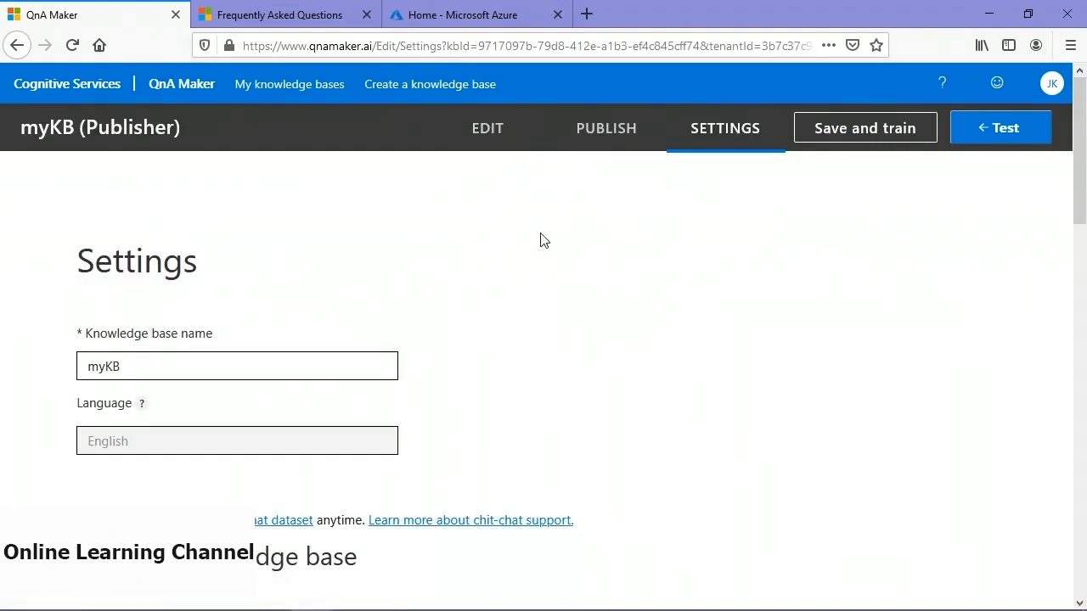
scroll(501, 237, "down", 5)
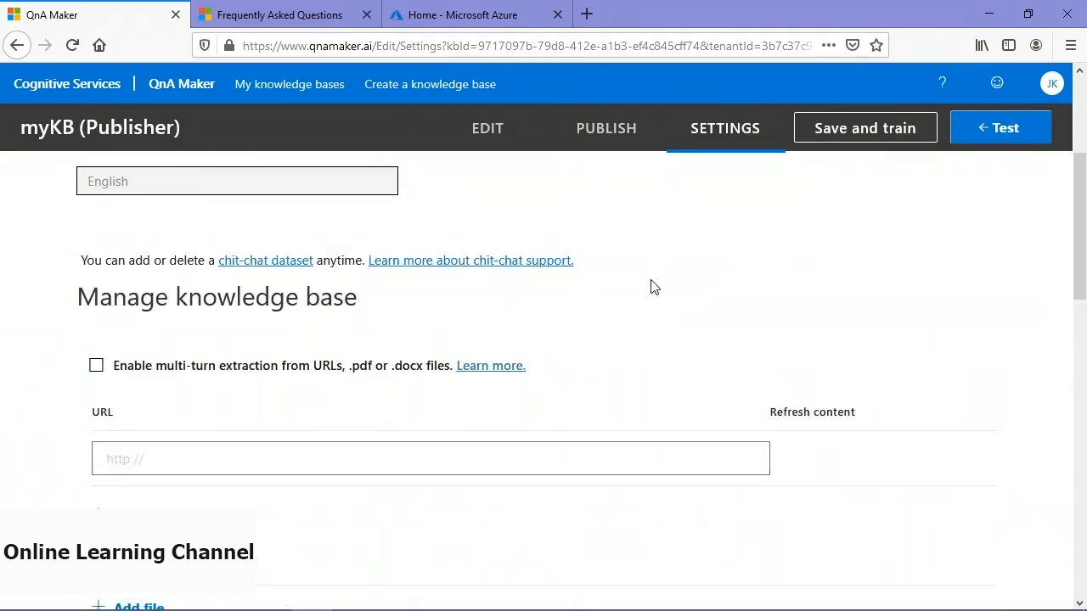
scroll(651, 283, "down", 10)
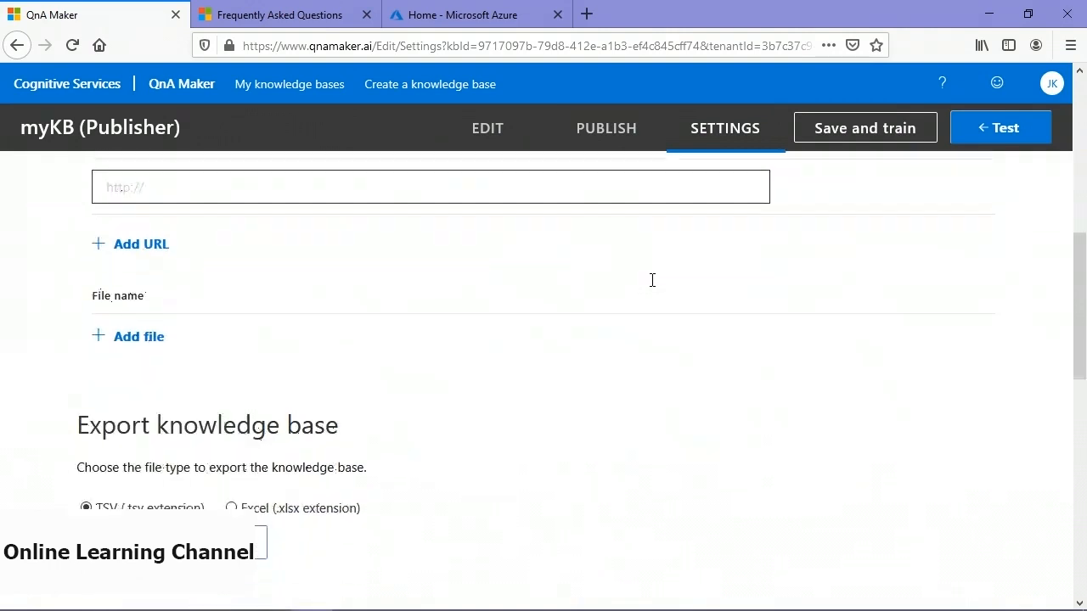
scroll(651, 283, "down", 5)
scroll(655, 293, "up", 5)
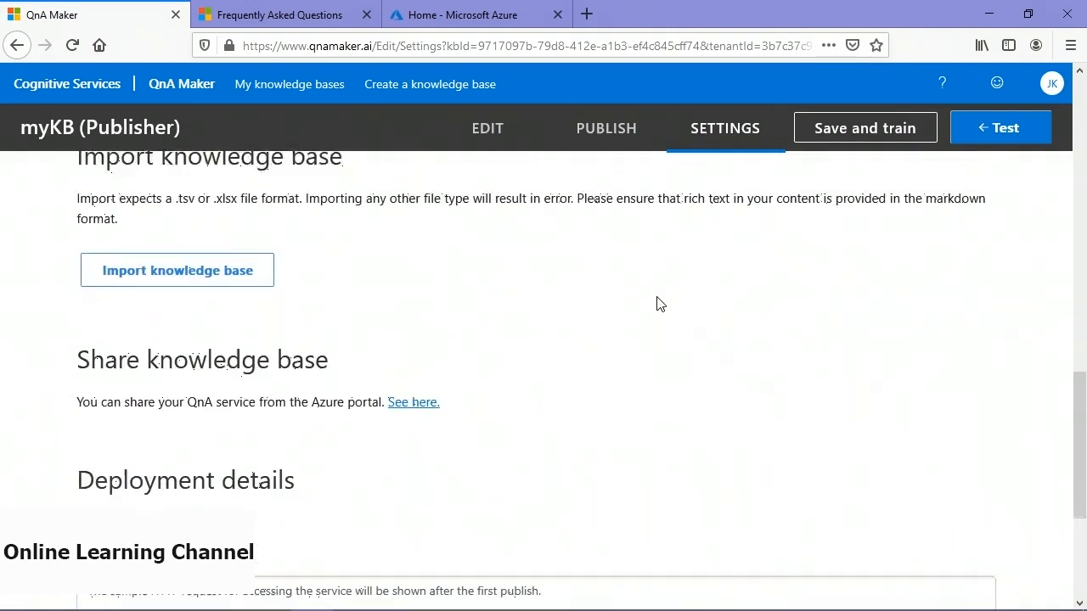
scroll(660, 303, "up", 10)
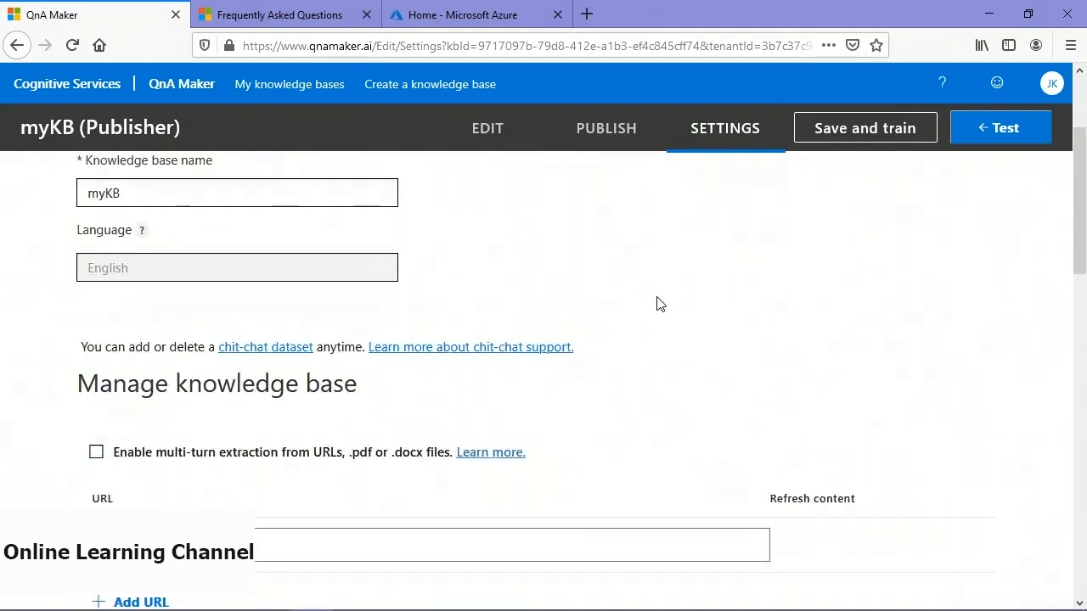
scroll(660, 303, "up", 2)
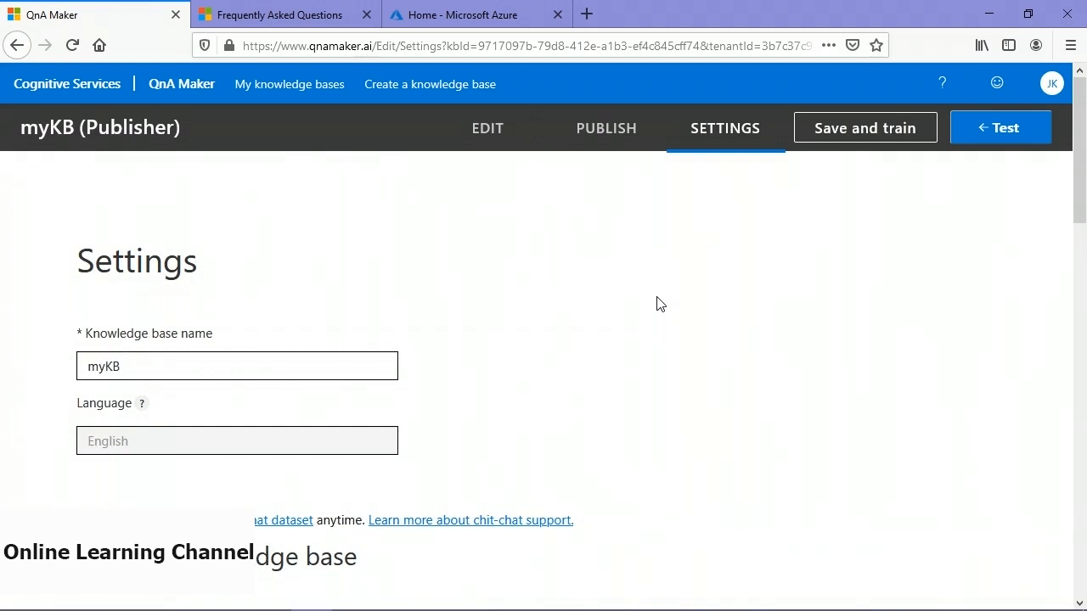
Step: Add the pair 'how do I cancel my account' answered 'Select Cancel from the Account Management options.'
left_click(488, 132)
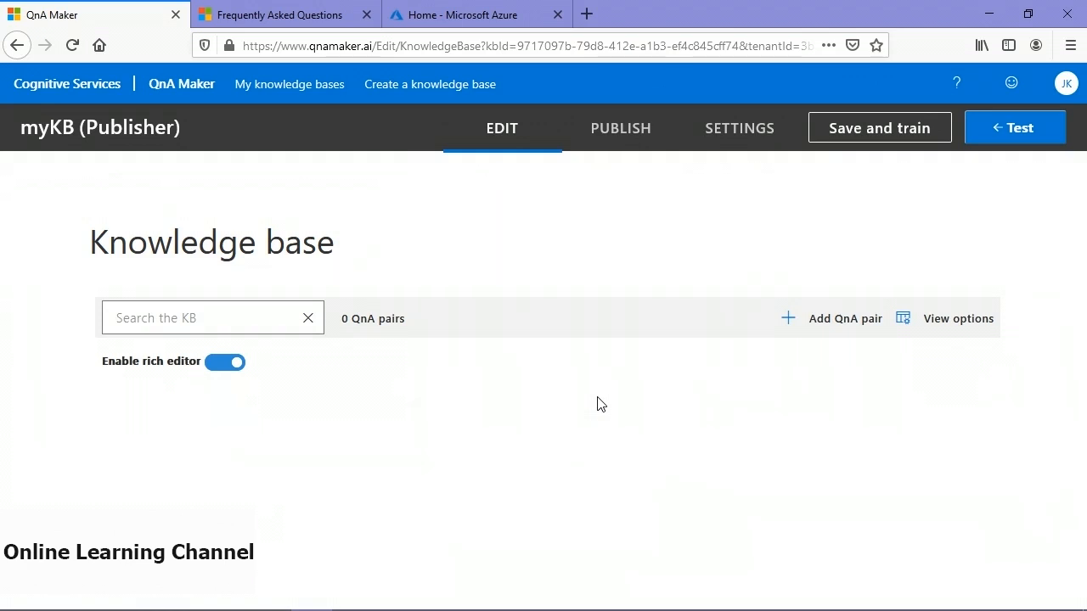
left_click(836, 330)
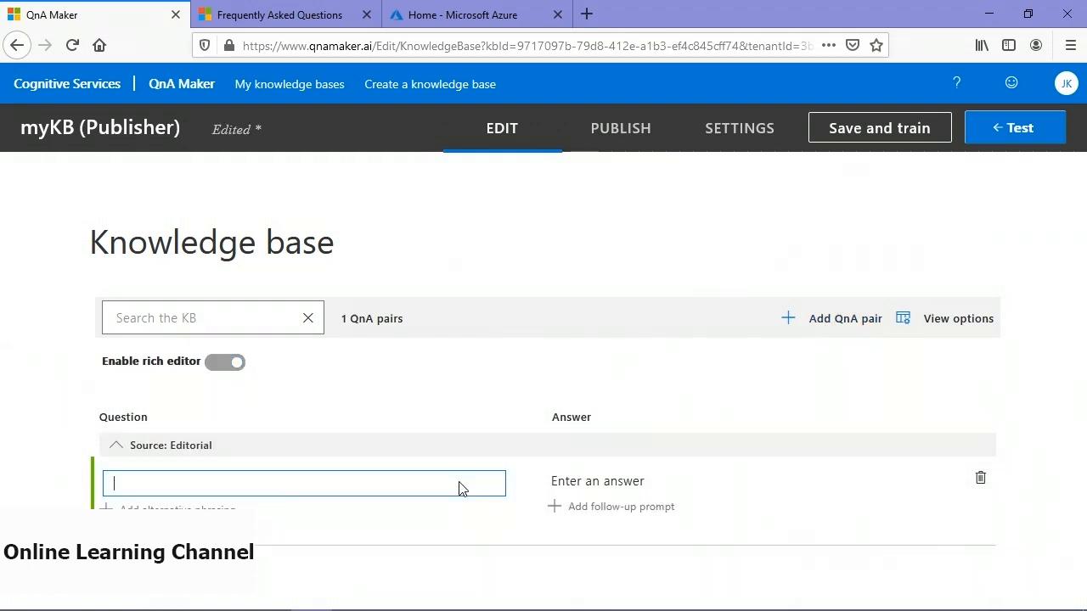
type("h")
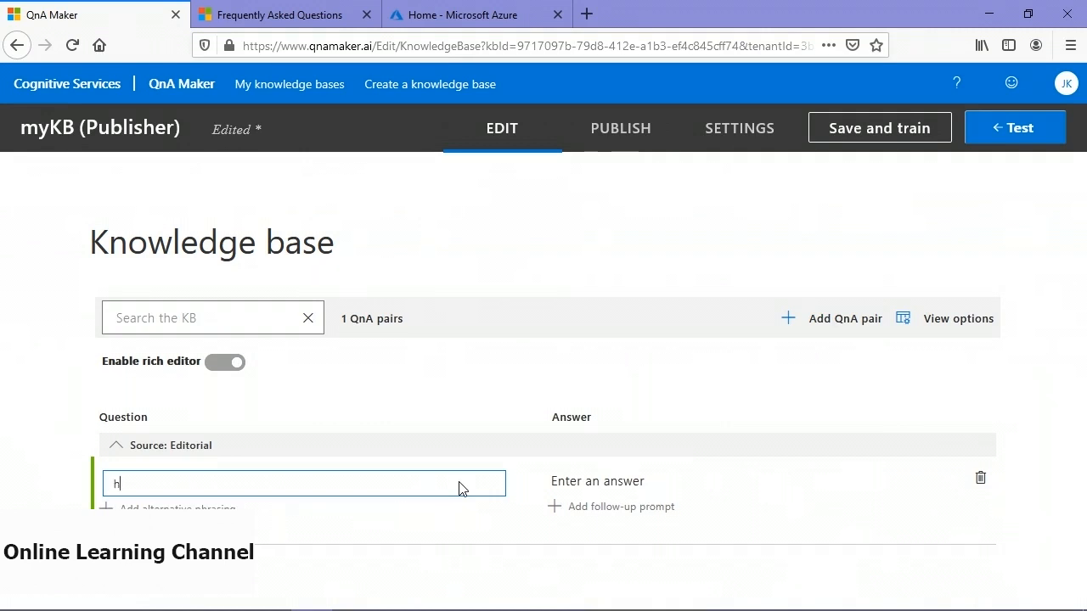
type("ow do I cancel my account")
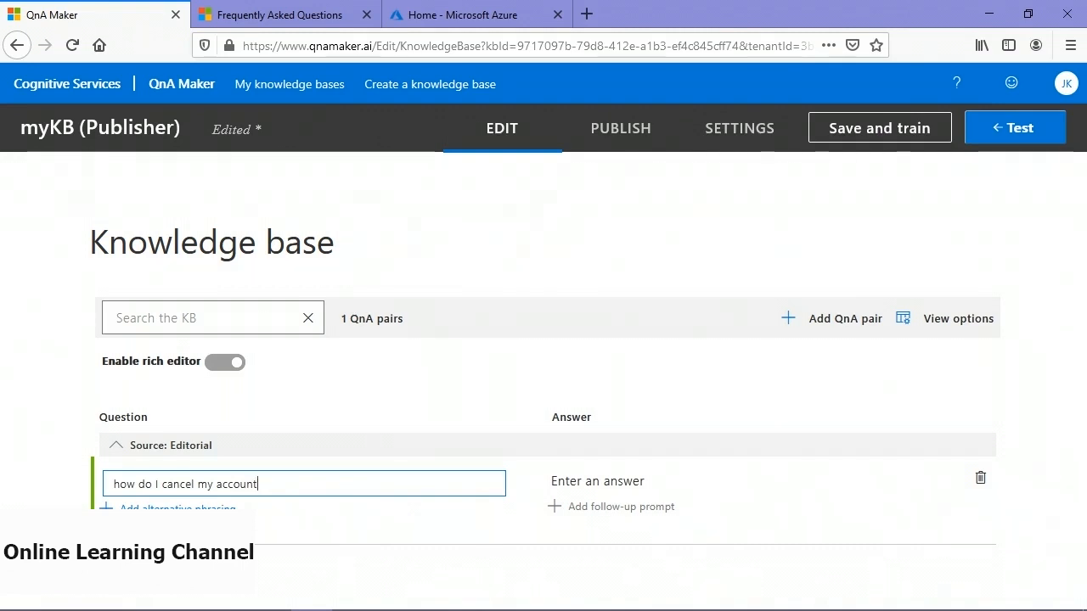
left_click(167, 508)
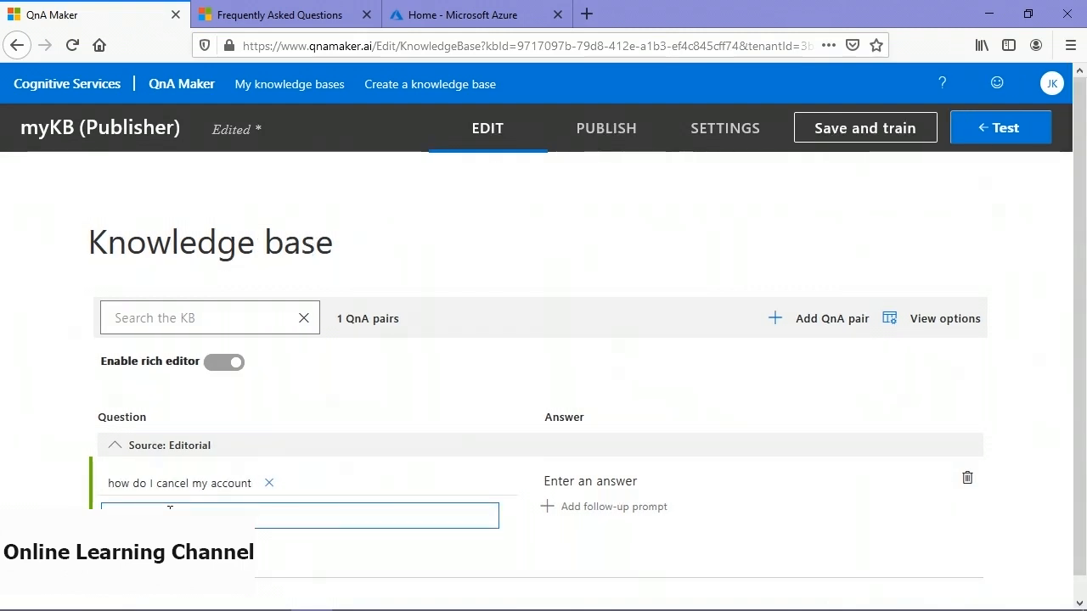
type("can i")
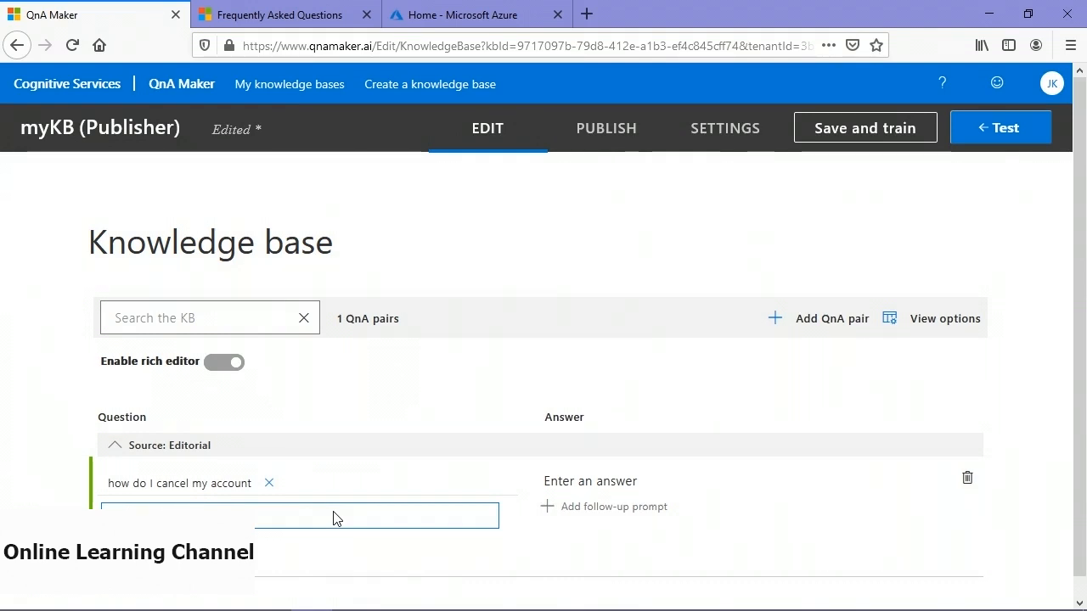
left_click(630, 481)
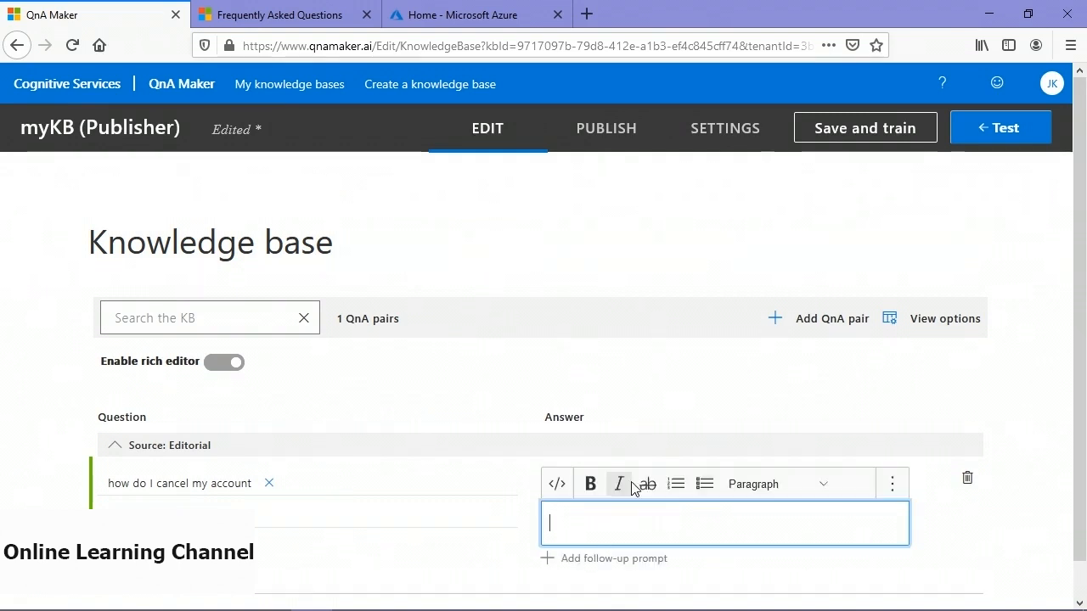
type("Selec")
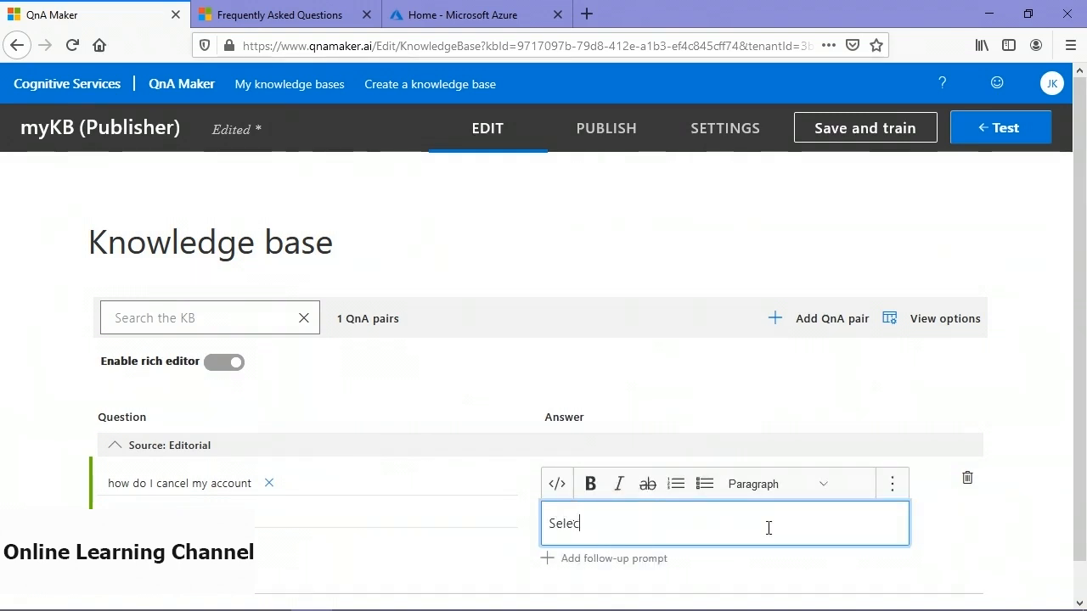
type("t Cancel from the Acco")
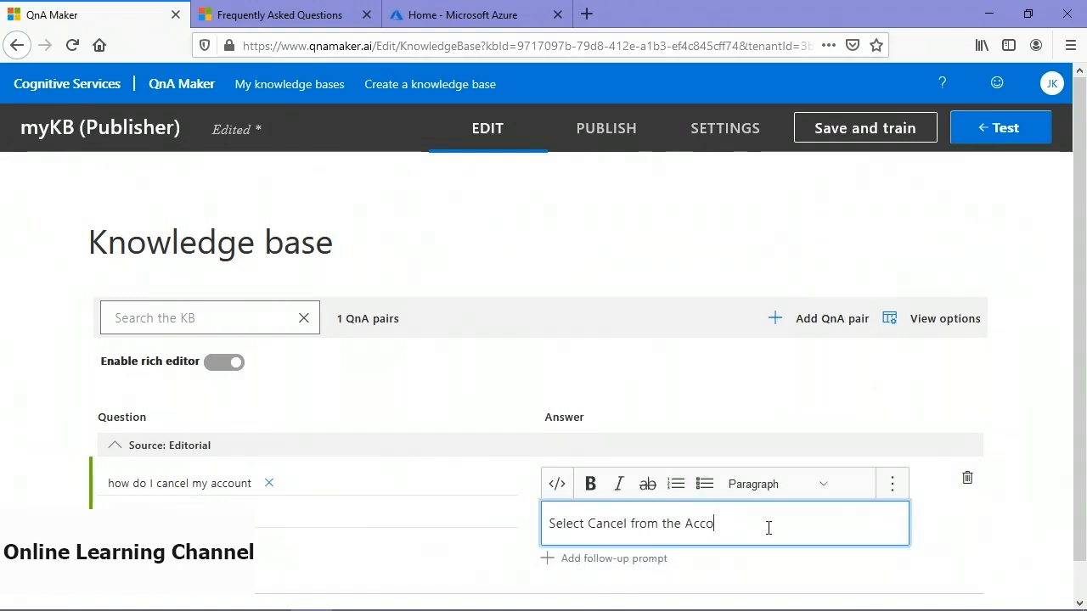
type("unt Management options")
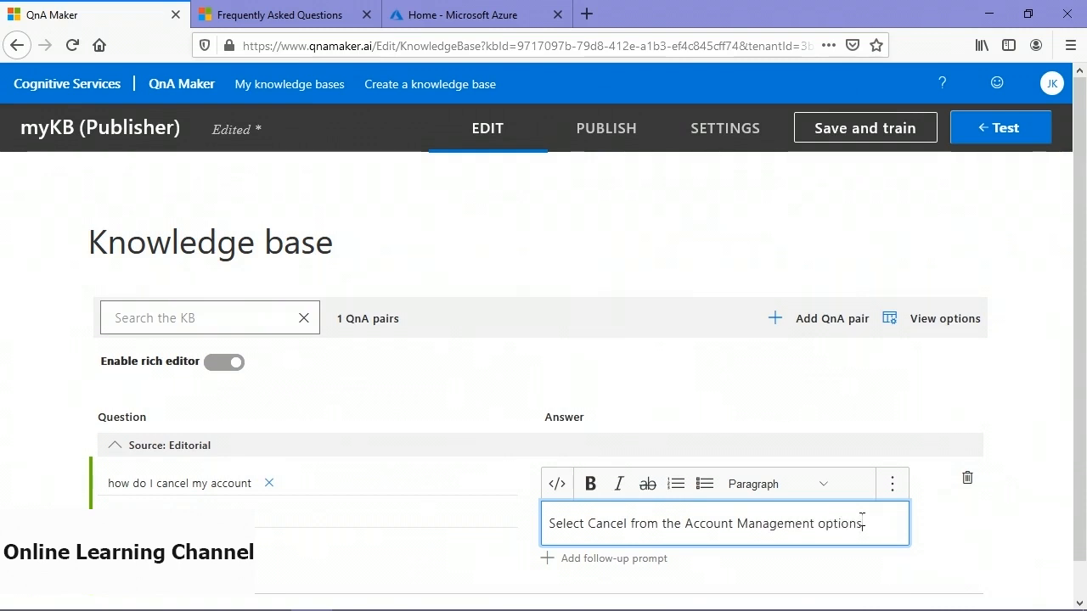
type(".")
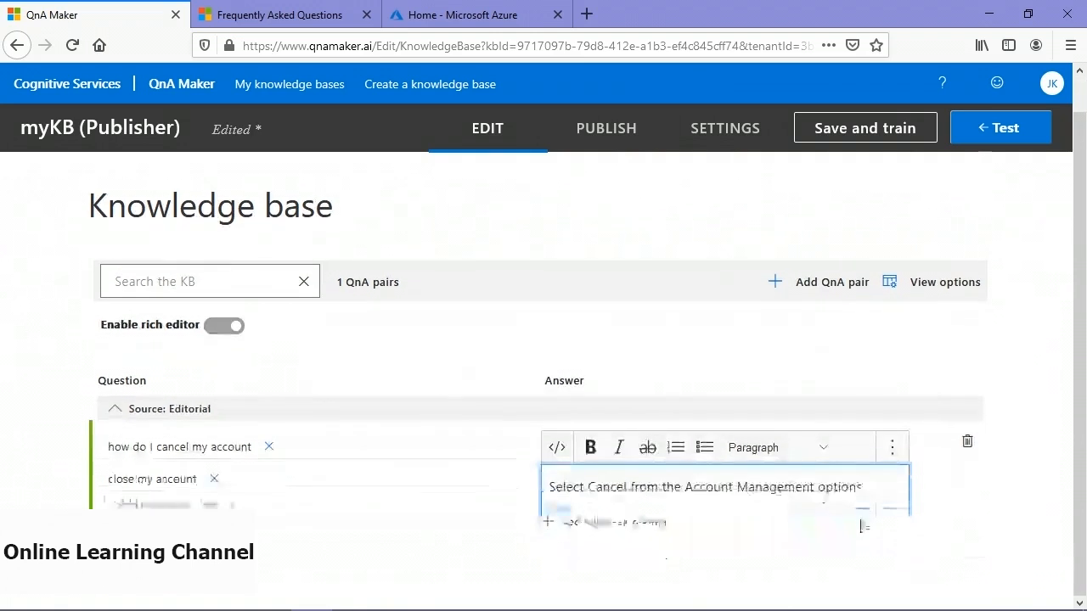
Step: Add the pair 'how do I upgrade my account' answered 'you can upgrade a Business account or a Personal account'
left_click(807, 284)
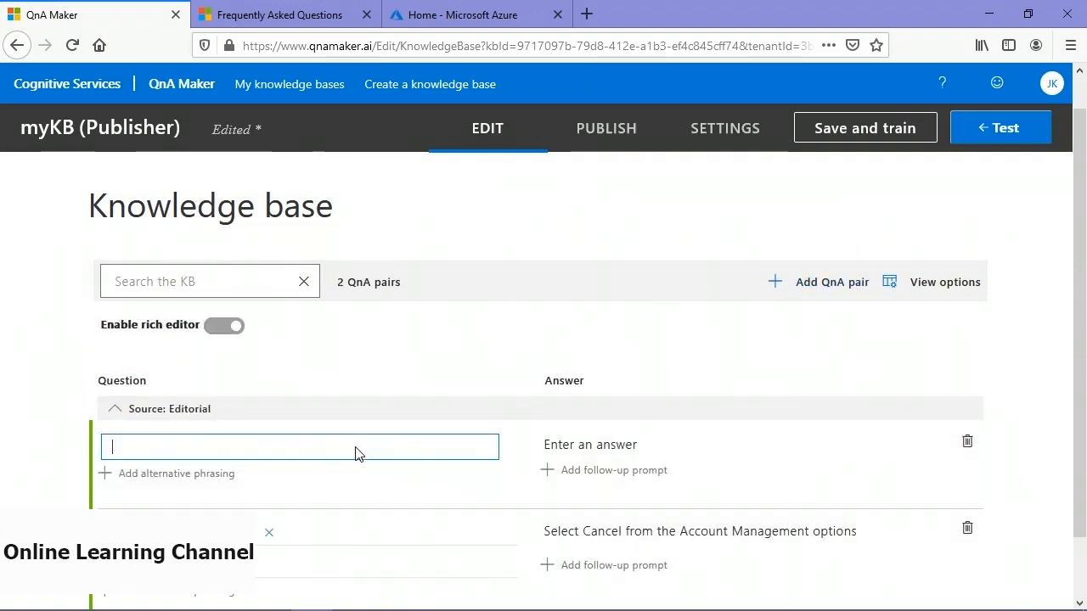
type("how do I upgrade ")
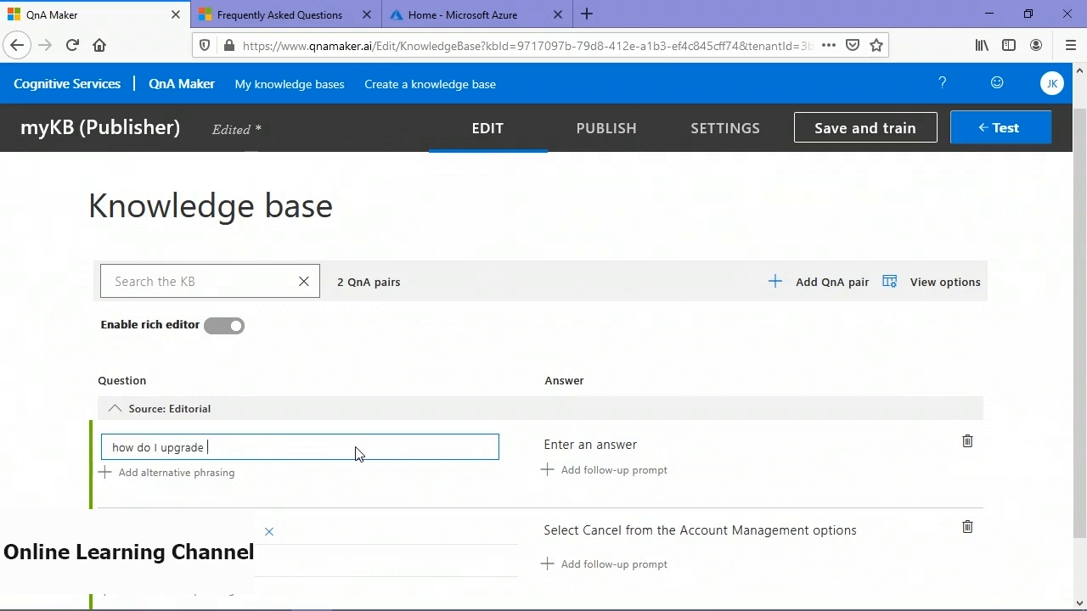
type("my account")
left_click(589, 449)
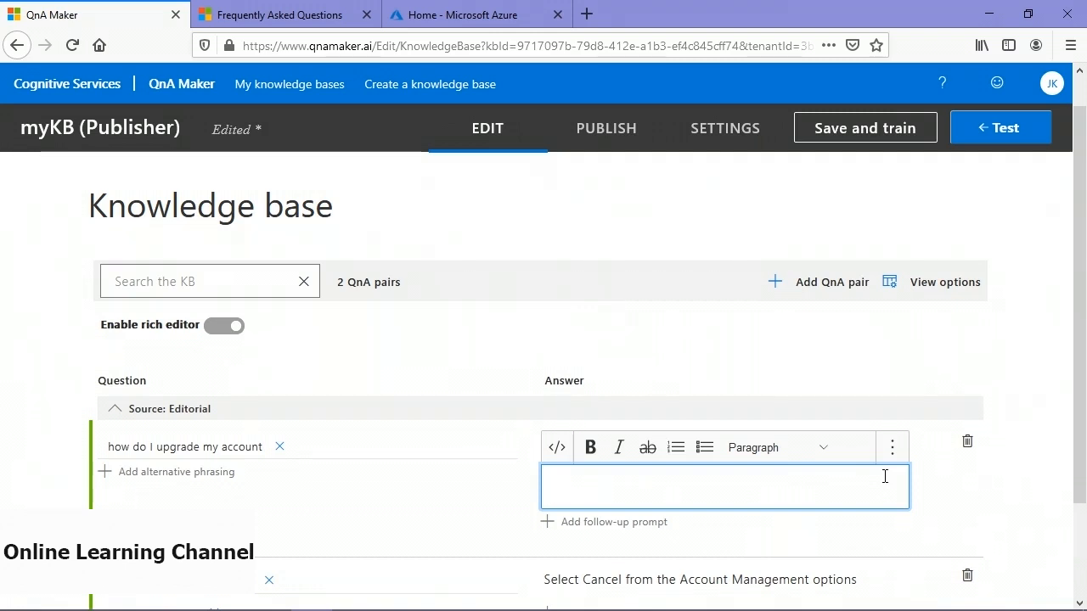
type("you can upgrade a Business account")
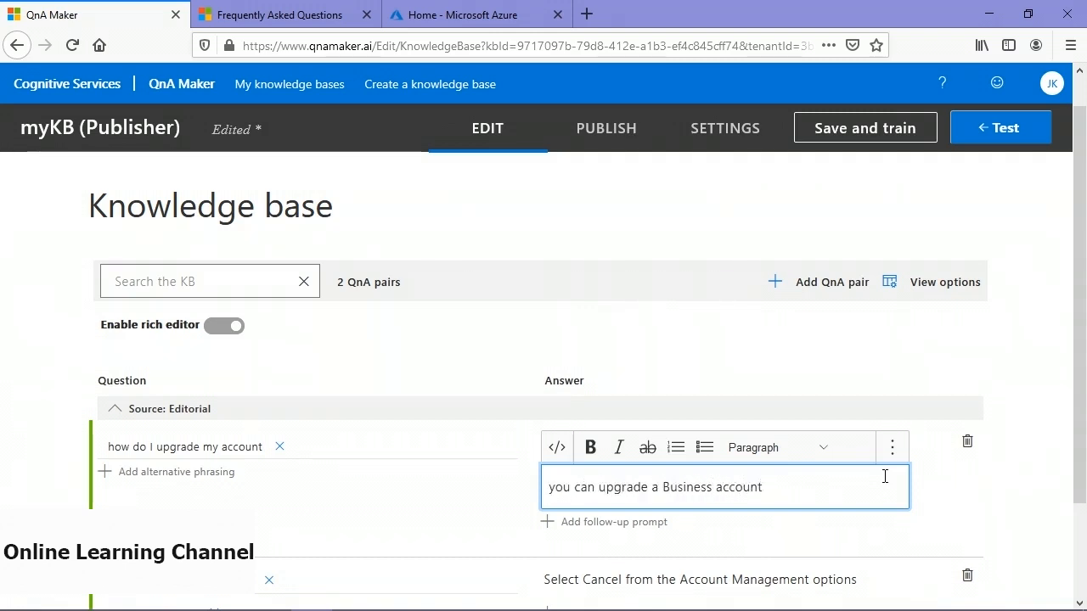
type(" or a Personal account")
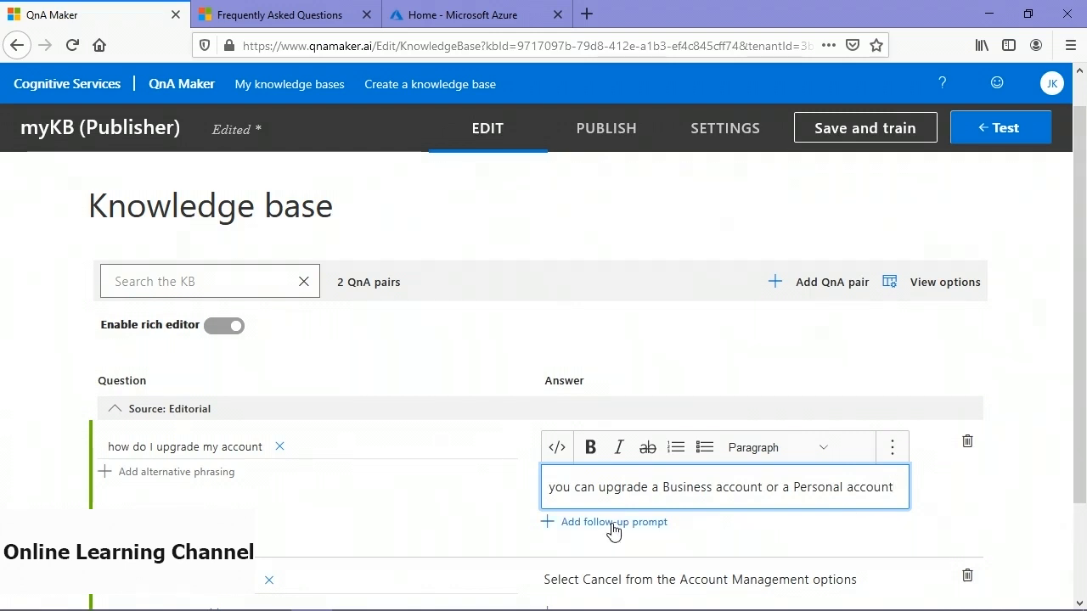
left_click(613, 523)
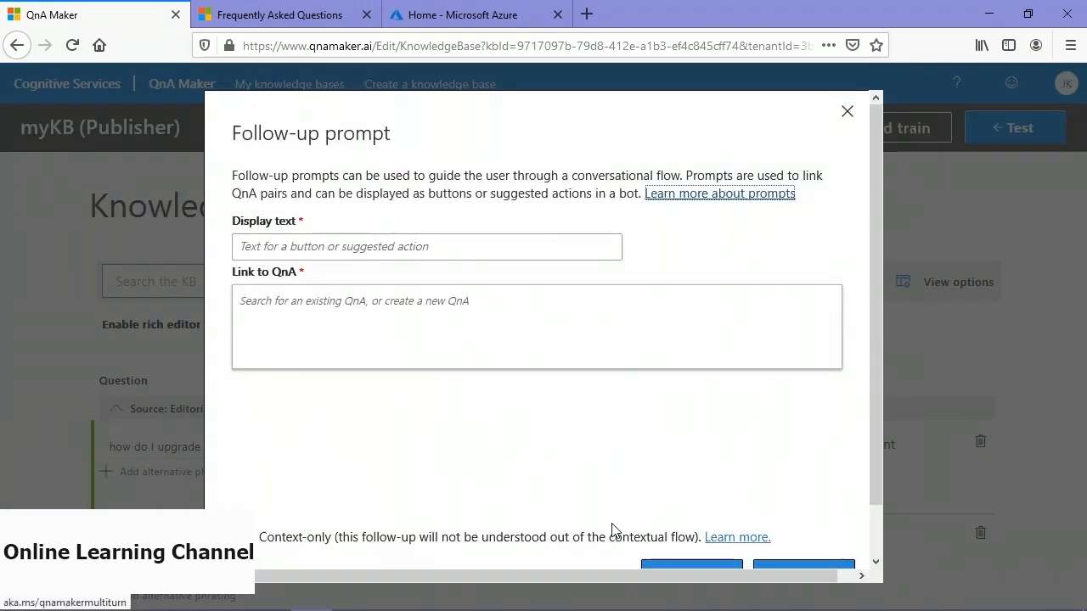
Step: Add a context-only 'Business' follow-up prompt linked to a new answer 'Select Business as the account type and select Upgrade'
left_click(314, 243)
type("Business")
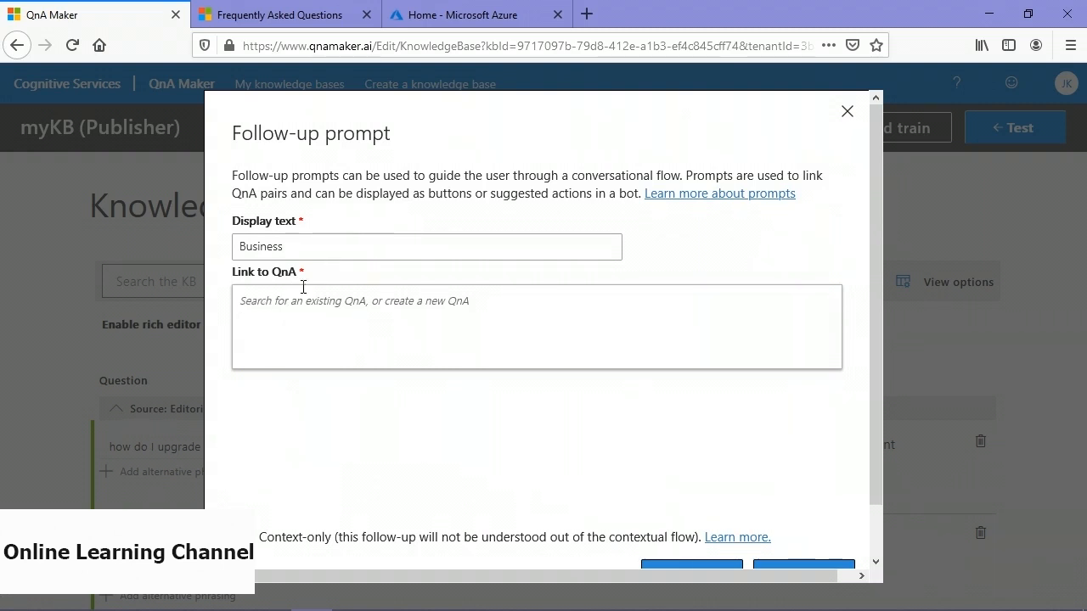
left_click(264, 306)
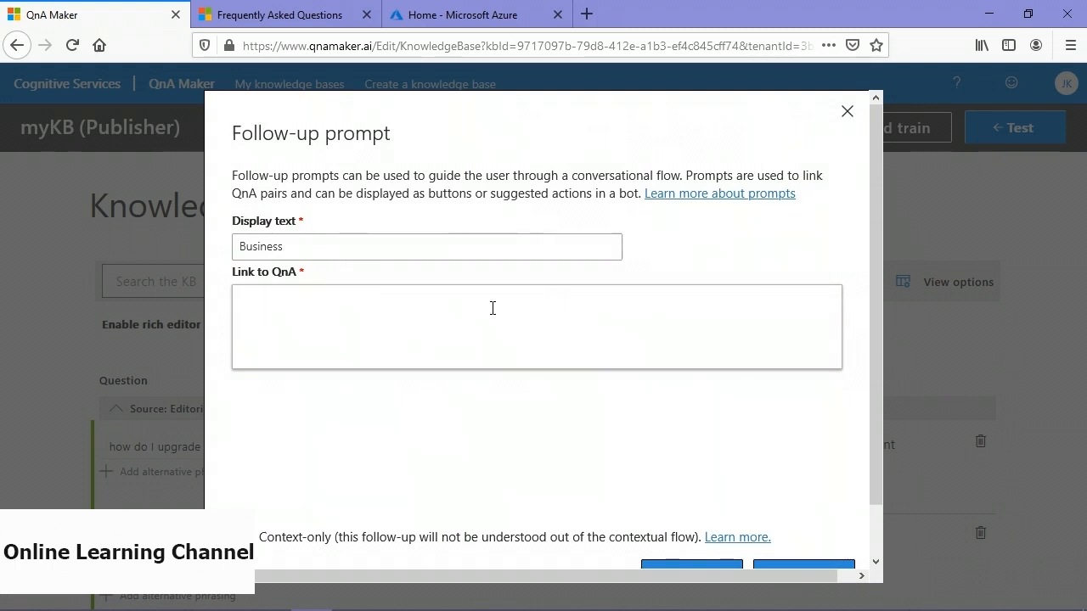
type("Select Business as the ")
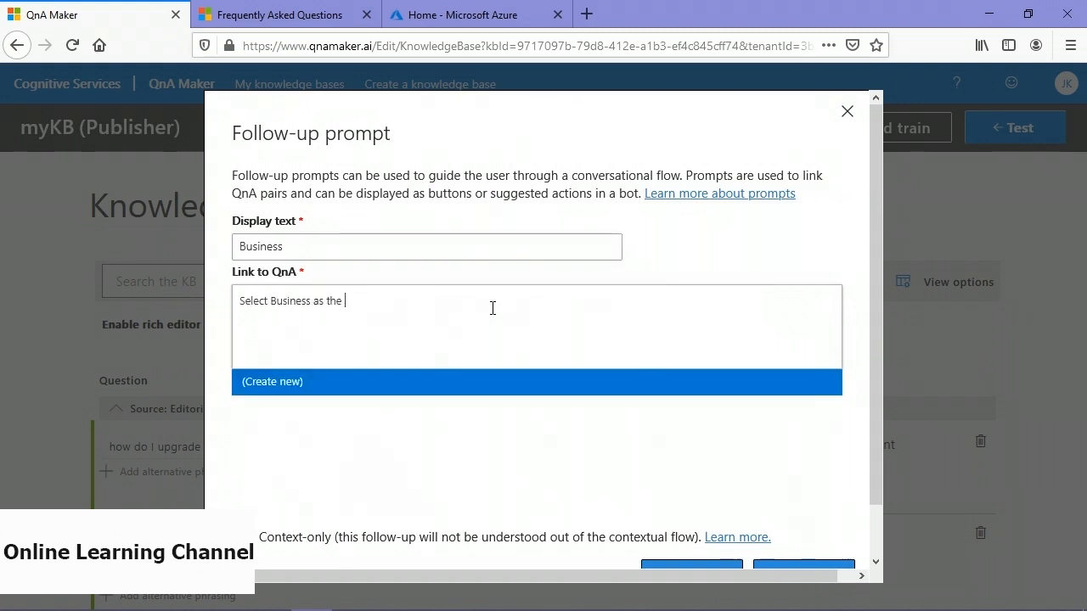
type("account type and select Upgrade")
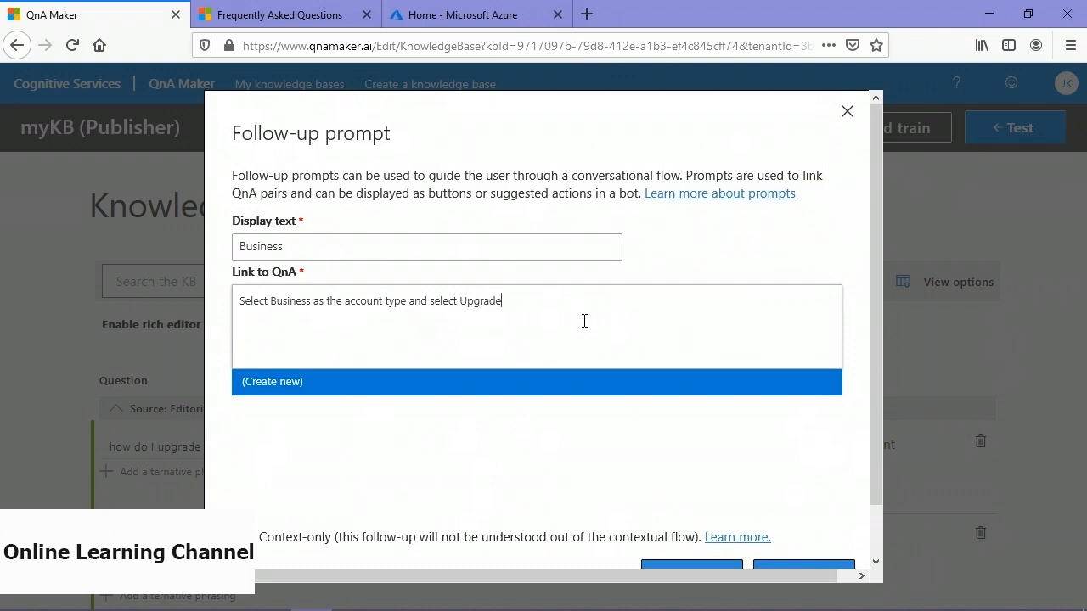
scroll(543, 339, "down", 1)
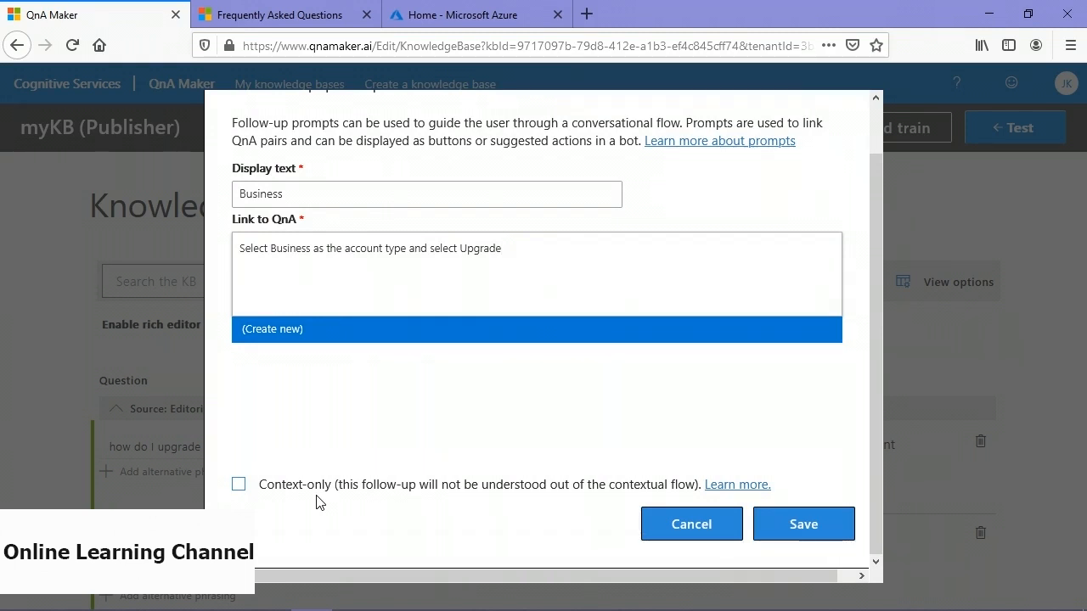
left_click(239, 486)
left_click(813, 526)
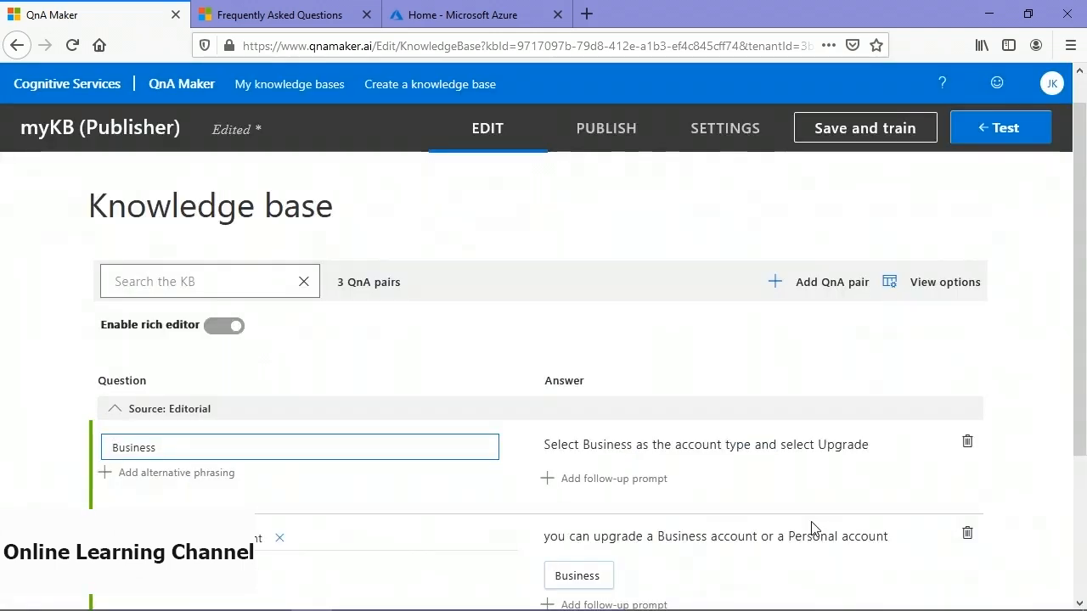
scroll(813, 528, "down", 3)
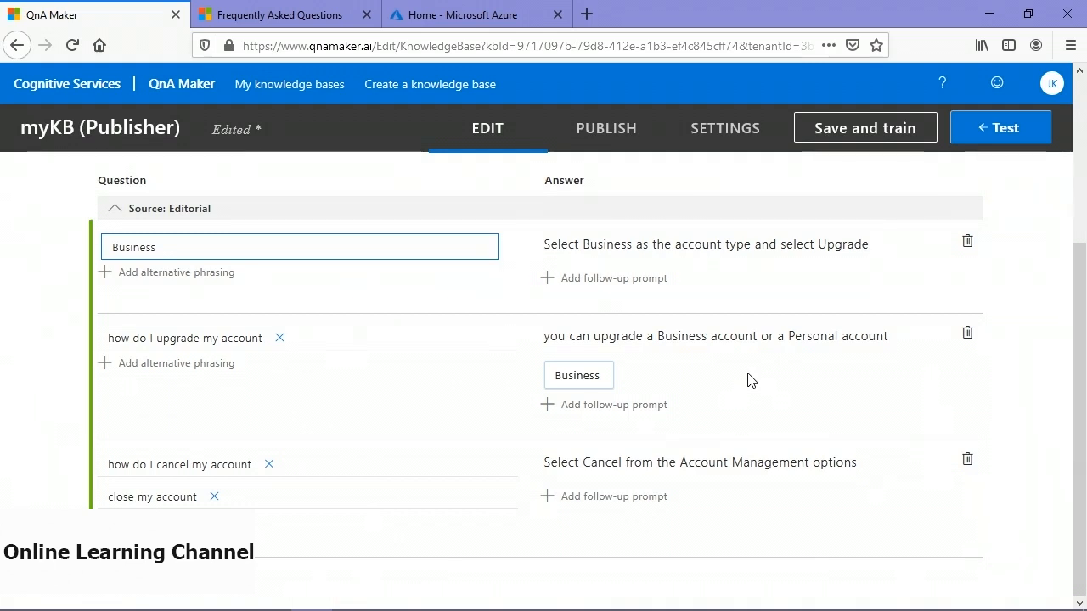
Step: Add a second context-only 'Personal' follow-up prompt linked to 'Select Personal as the account type and select Upgrade'
left_click(597, 410)
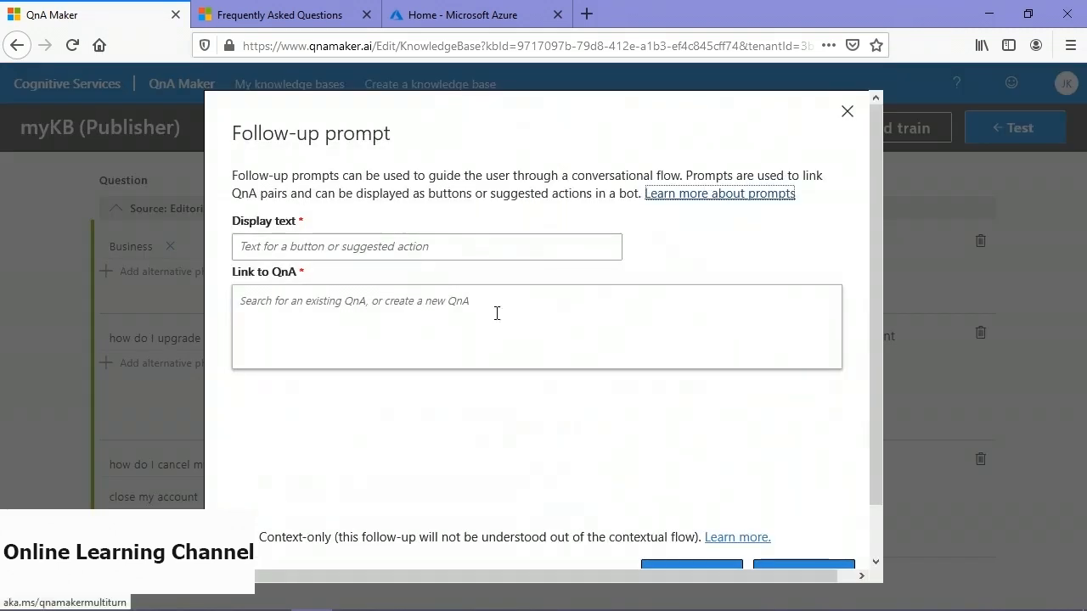
left_click(431, 246)
type("Personal")
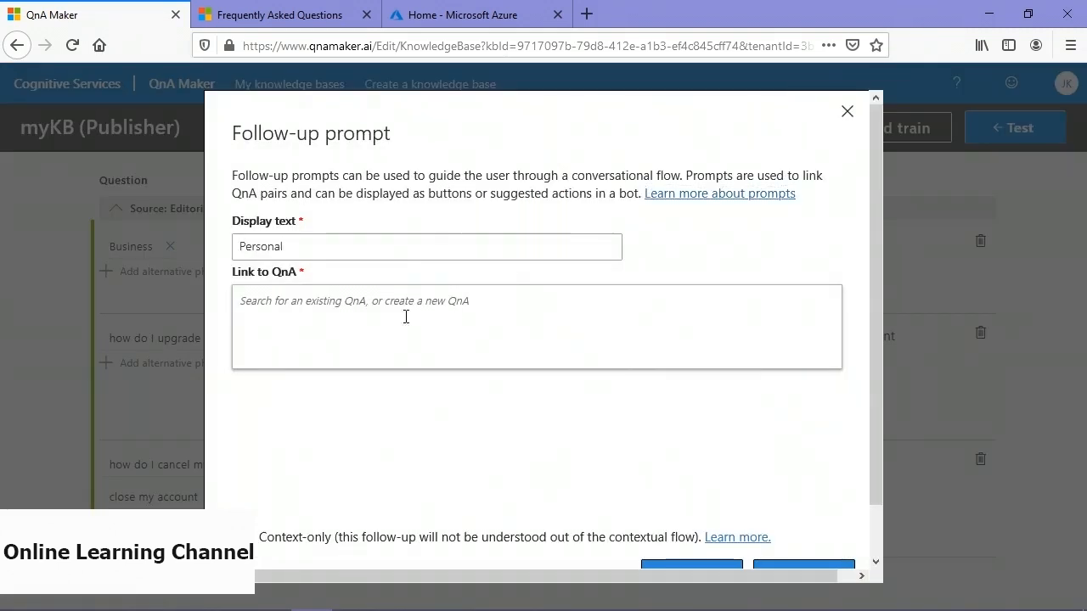
left_click(348, 304)
type("Se")
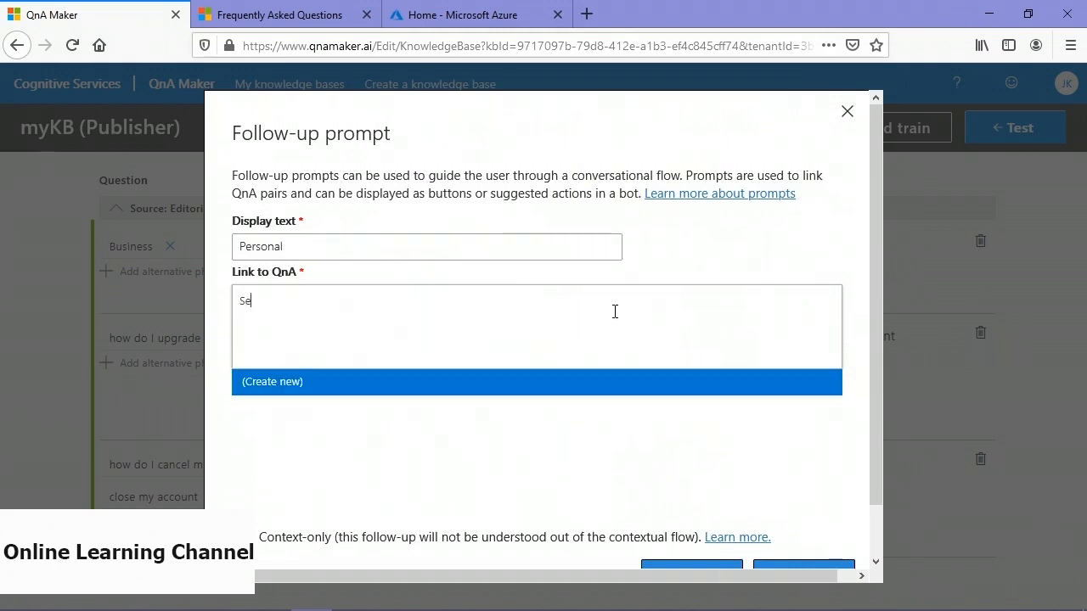
type("lect Personal as the account ty")
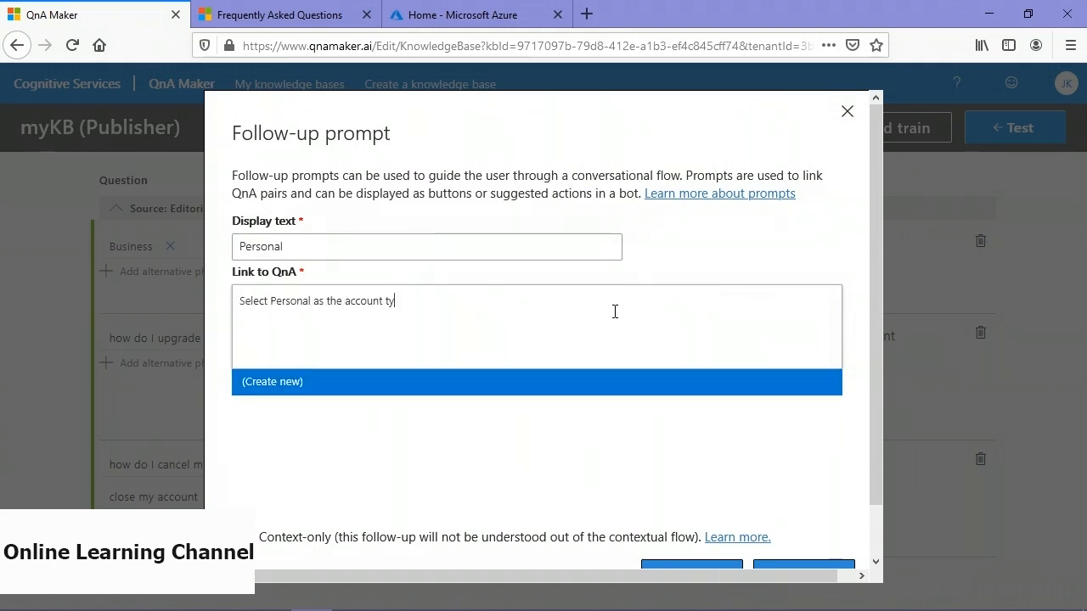
type("pe and select Upgrade")
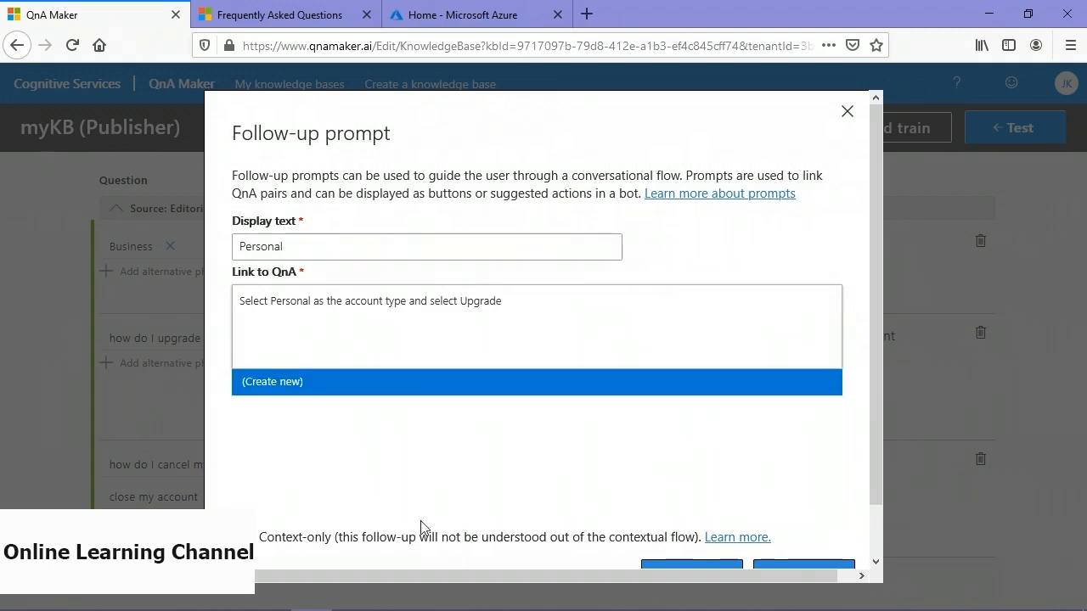
scroll(752, 475, "down", 1)
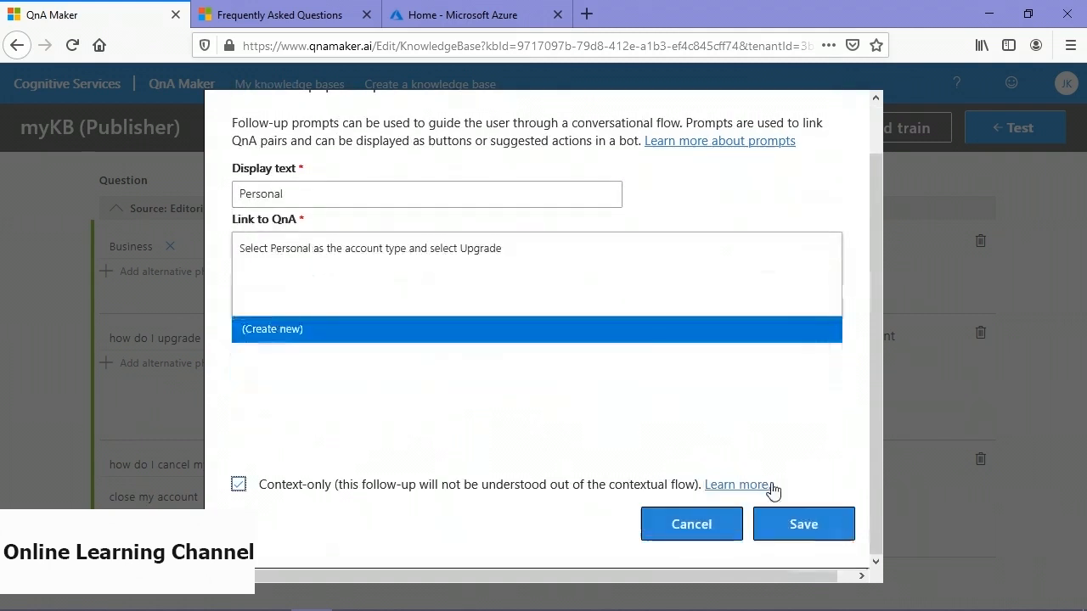
left_click(800, 527)
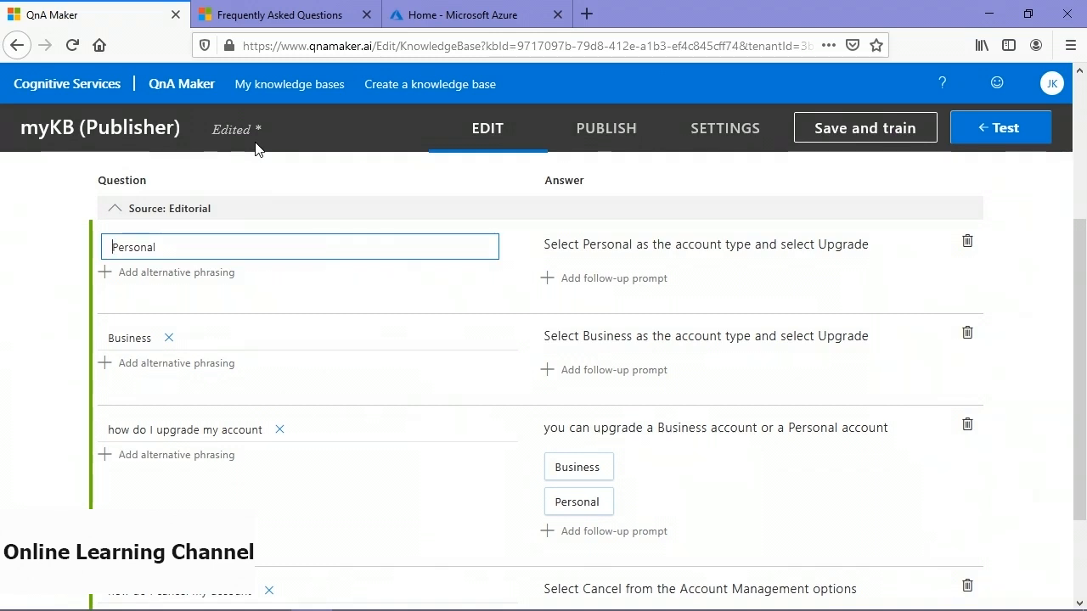
Step: Save and train myKB, then return to the My knowledge bases list
left_click(872, 138)
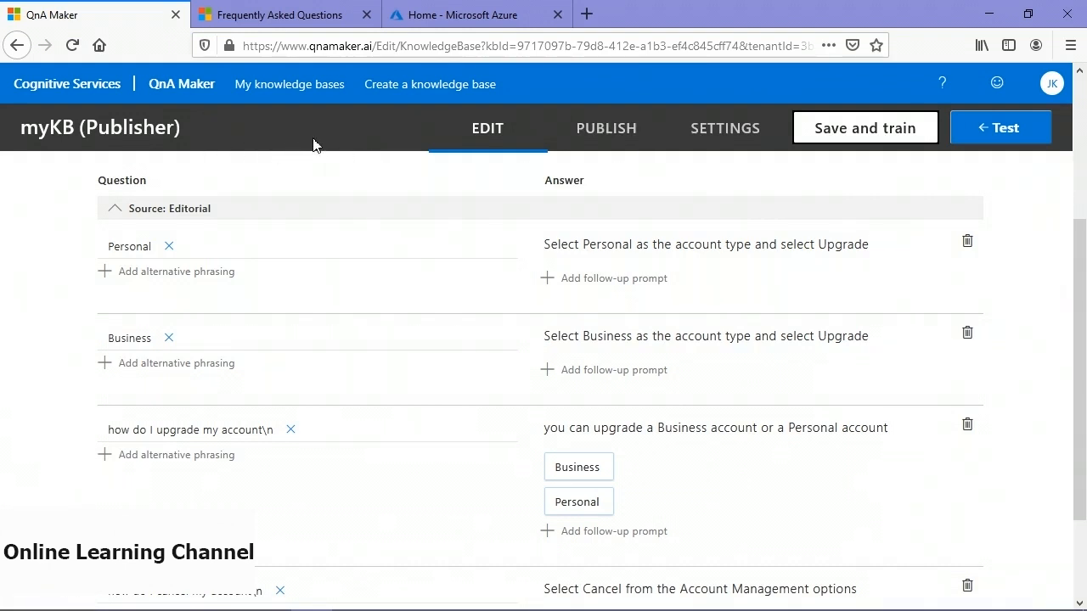
left_click(289, 85)
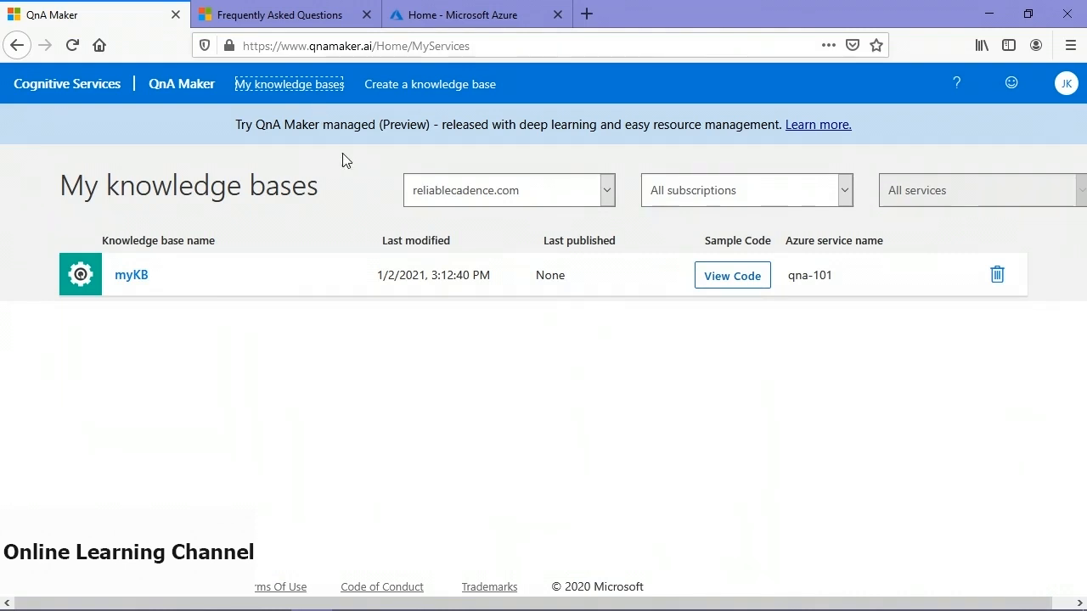
Step: Start a new knowledge base connected to the qna-101 service on the Free Trial subscription
left_click(428, 85)
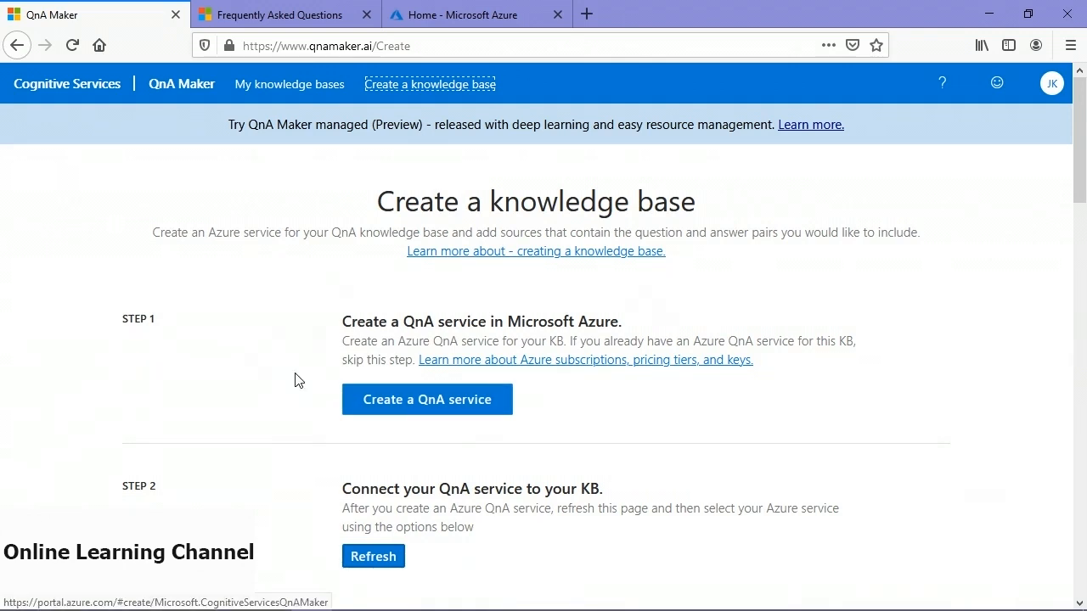
scroll(289, 348, "down", 5)
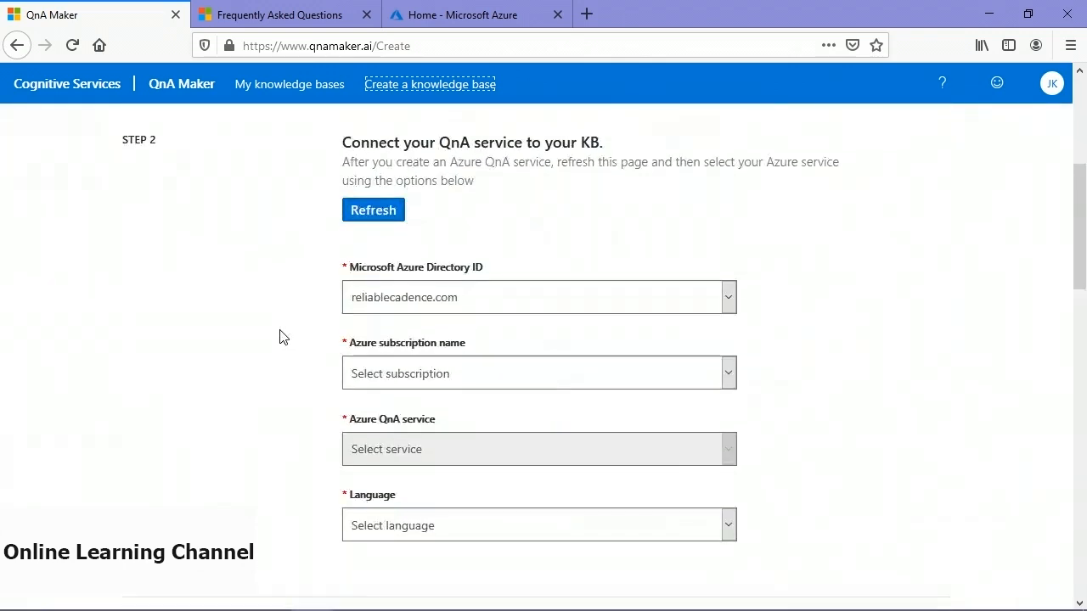
left_click(381, 214)
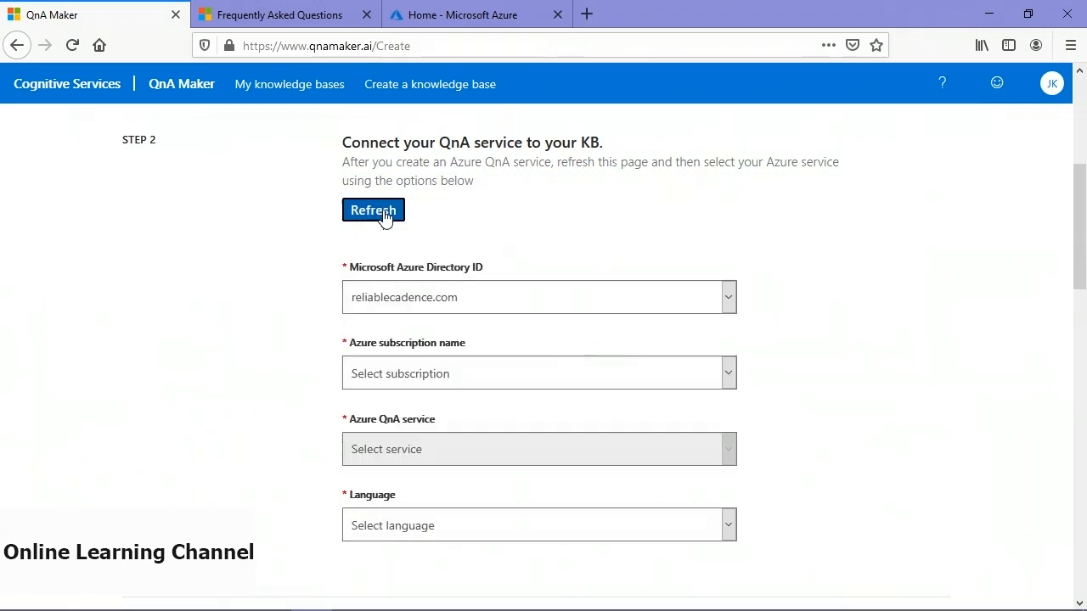
left_click(606, 385)
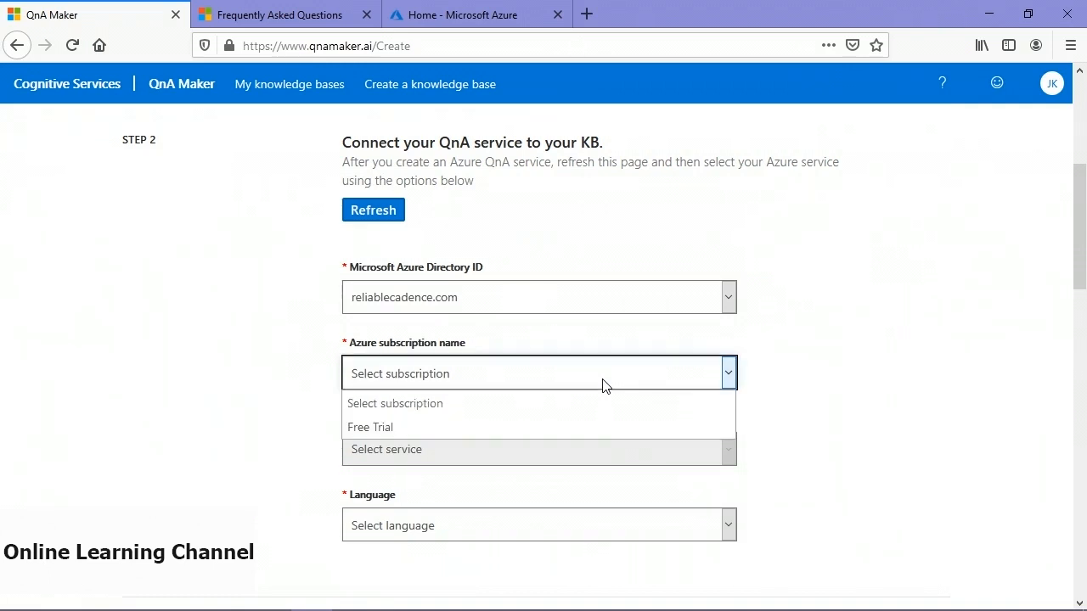
left_click(384, 430)
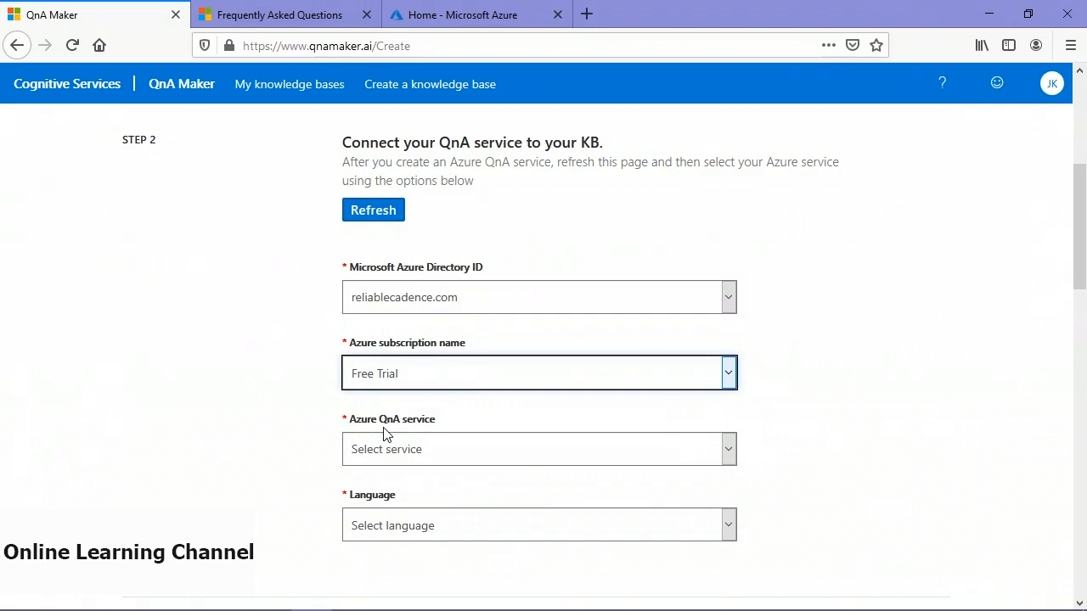
left_click(528, 458)
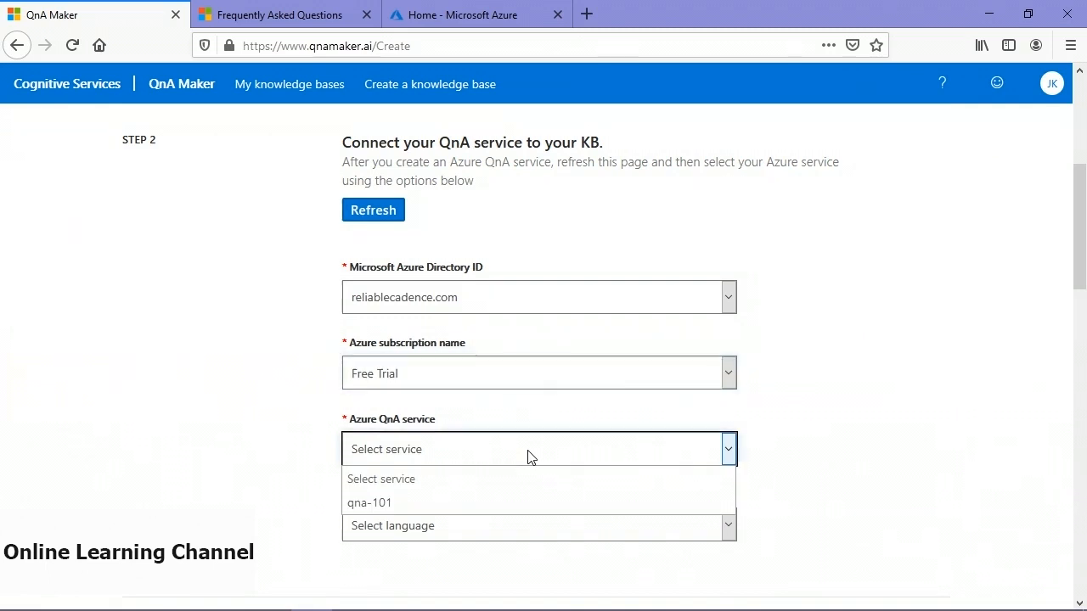
left_click(382, 504)
scroll(509, 476, "down", 2)
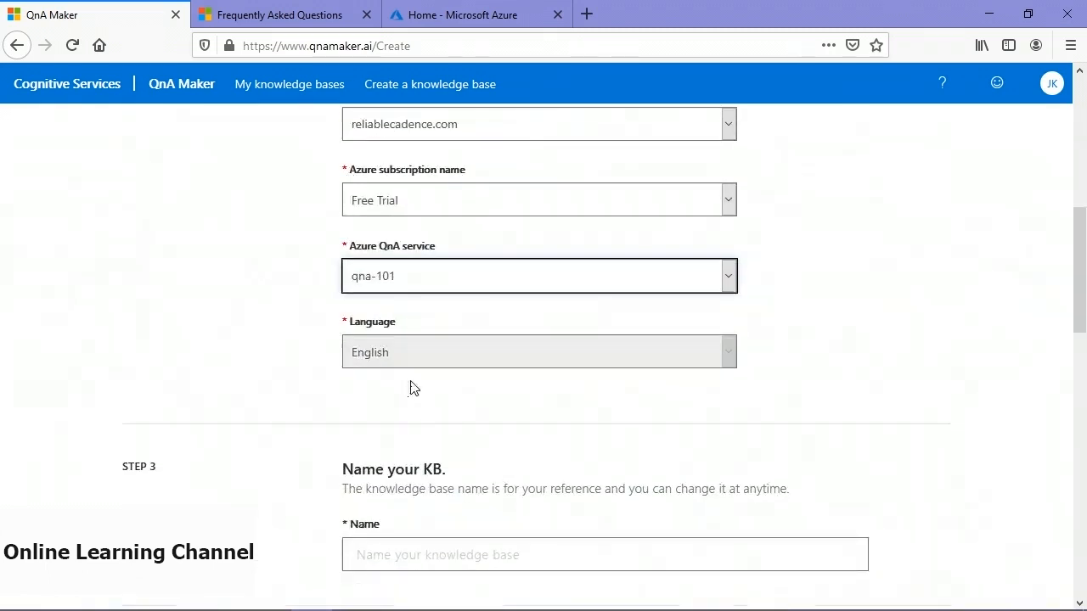
scroll(450, 398, "down", 2)
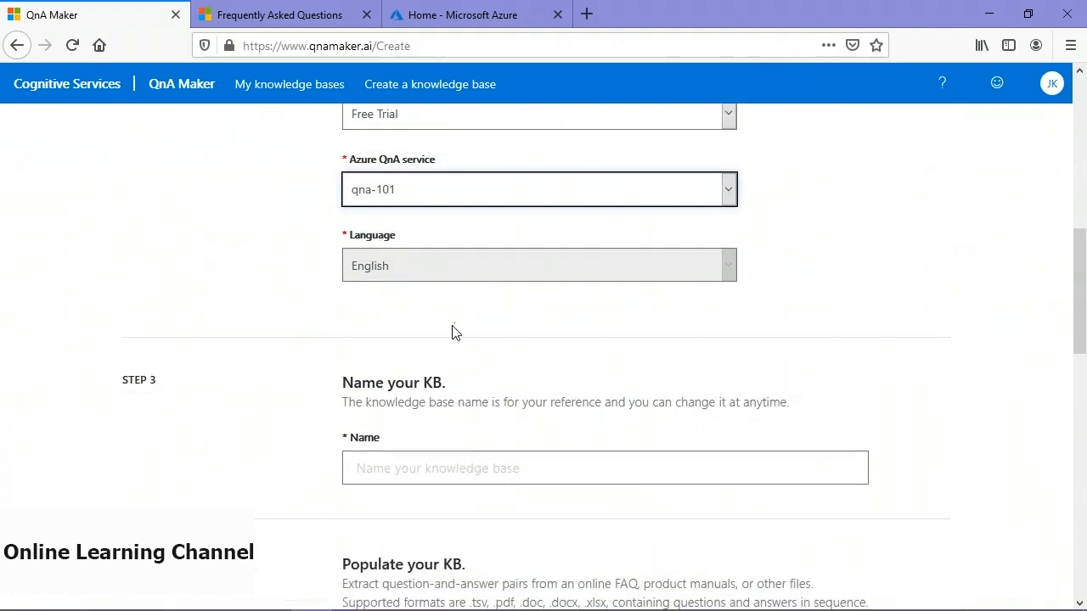
scroll(463, 325, "down", 3)
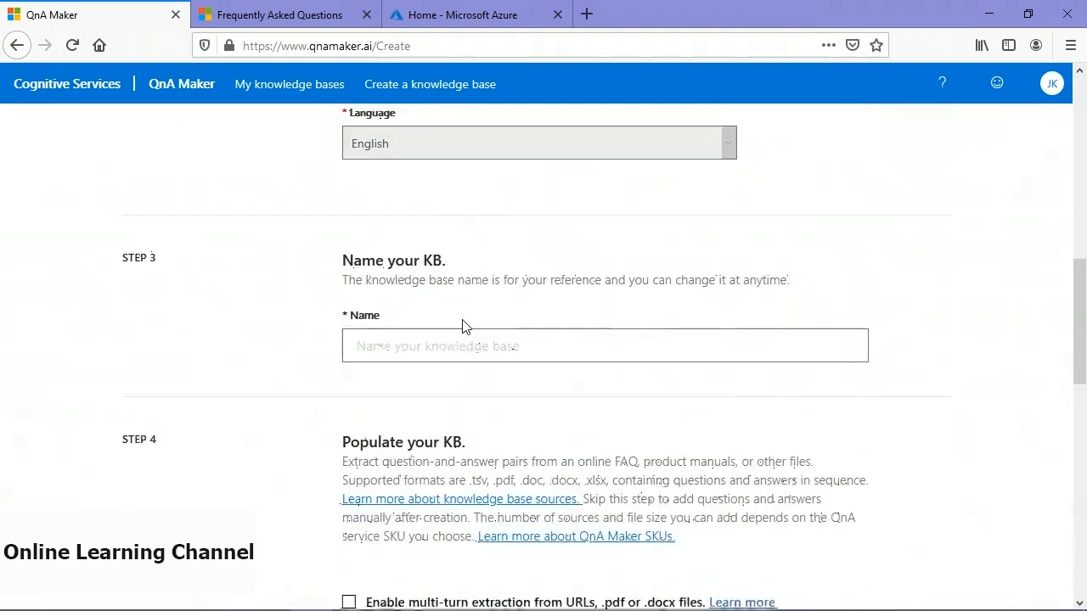
scroll(463, 325, "down", 1)
Step: Enter myKB2 as the new knowledge base's name
left_click(433, 294)
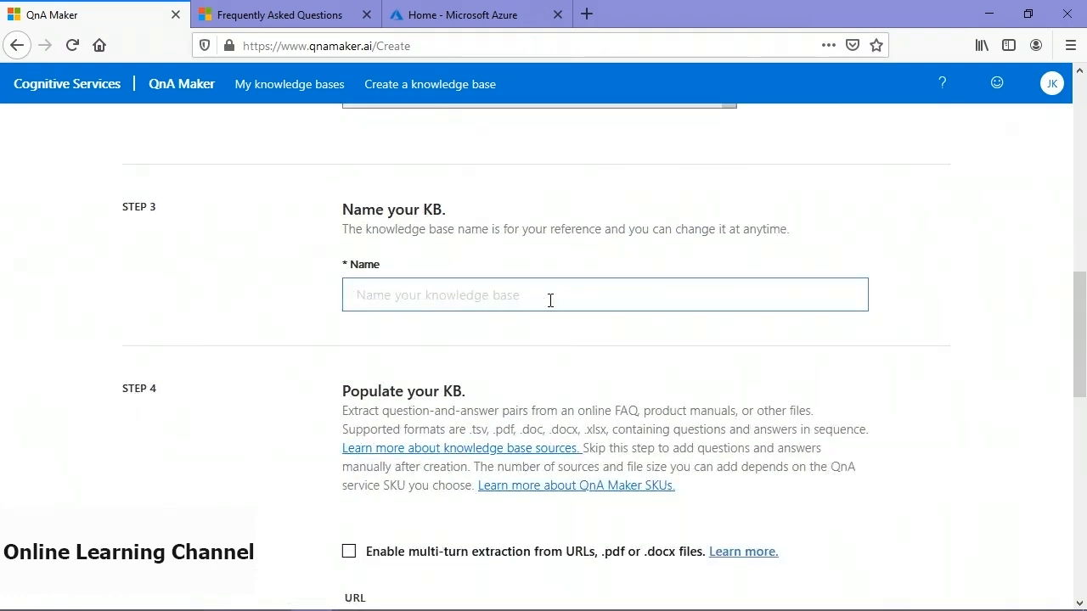
type("myKB")
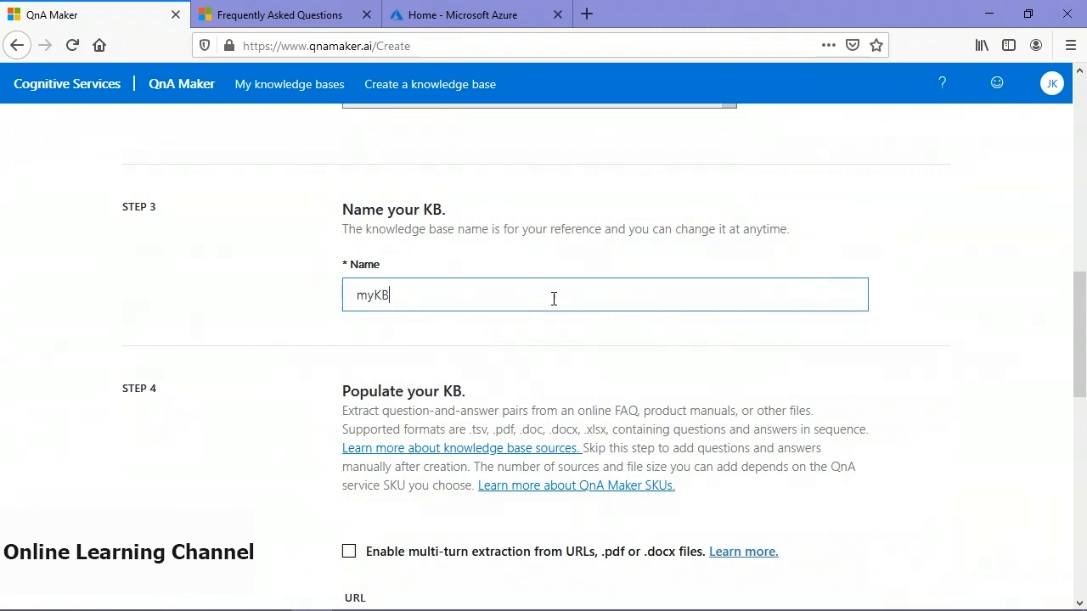
type("2")
scroll(543, 309, "down", 3)
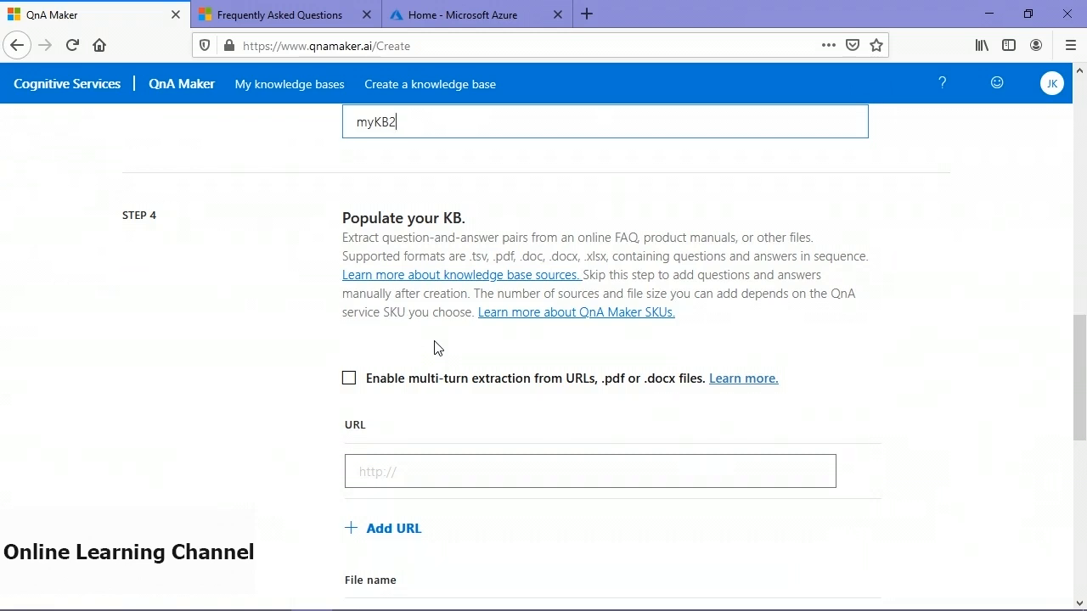
Step: Paste the Microsoft Software Download FAQ page address into the knowledge base's source URL field
scroll(434, 348, "down", 1)
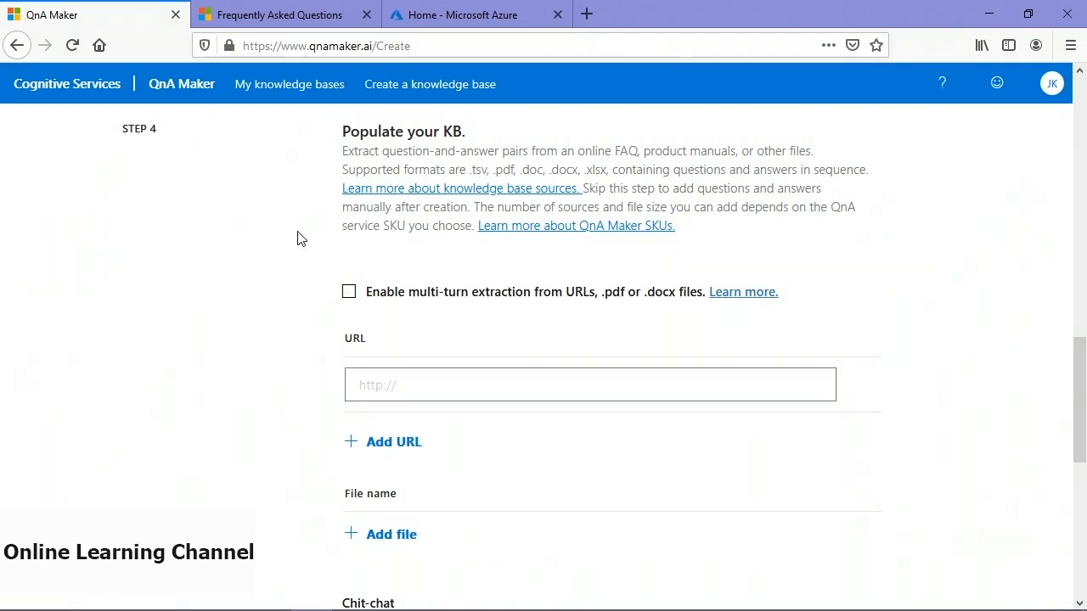
left_click(292, 17)
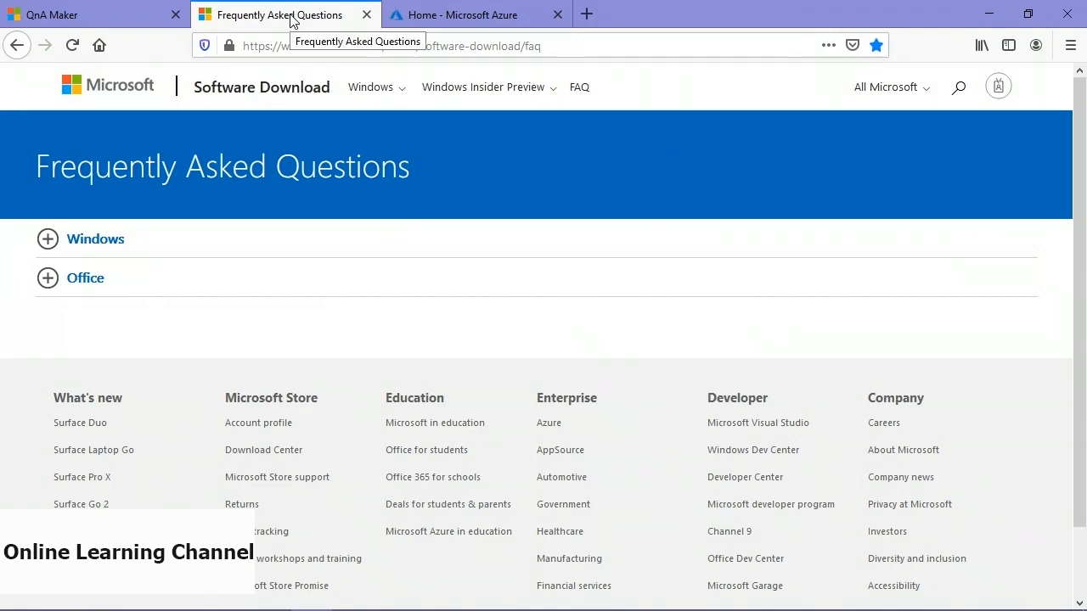
left_click(125, 19)
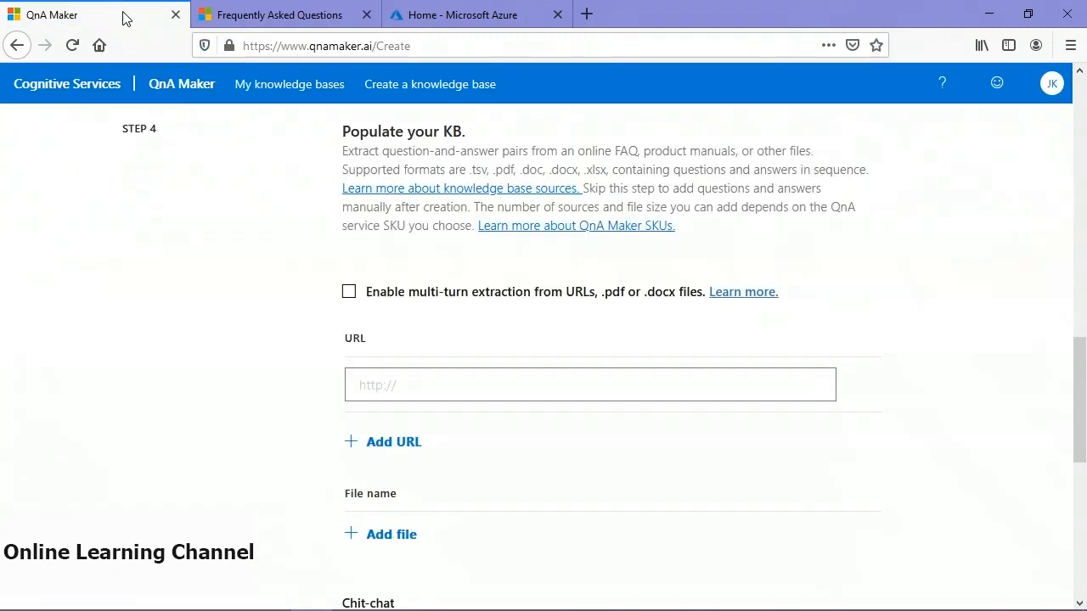
left_click(368, 383)
right_click(368, 383)
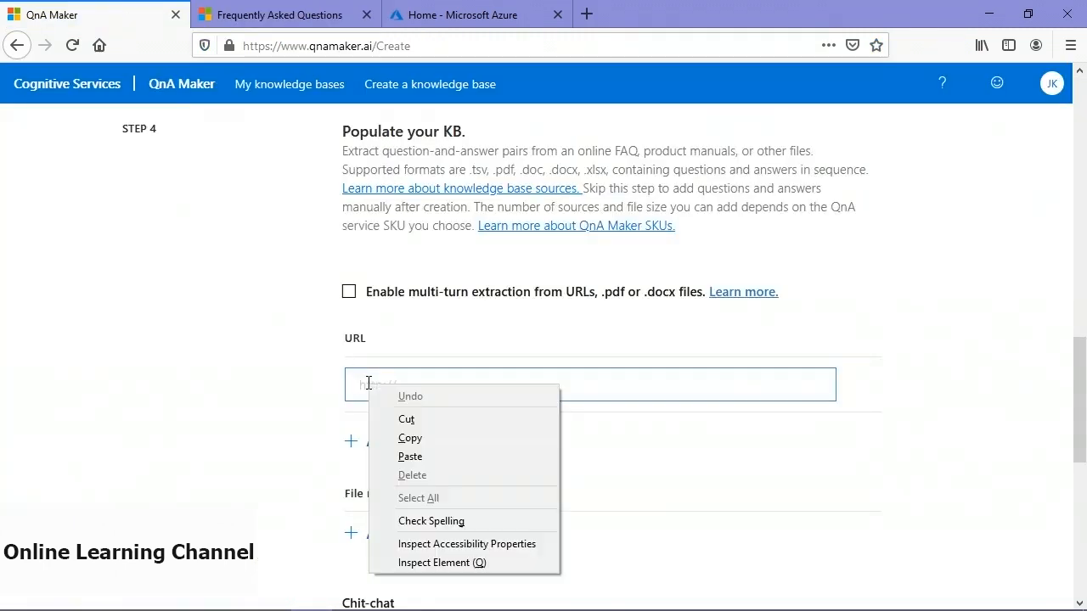
left_click(410, 457)
scroll(409, 461, "down", 5)
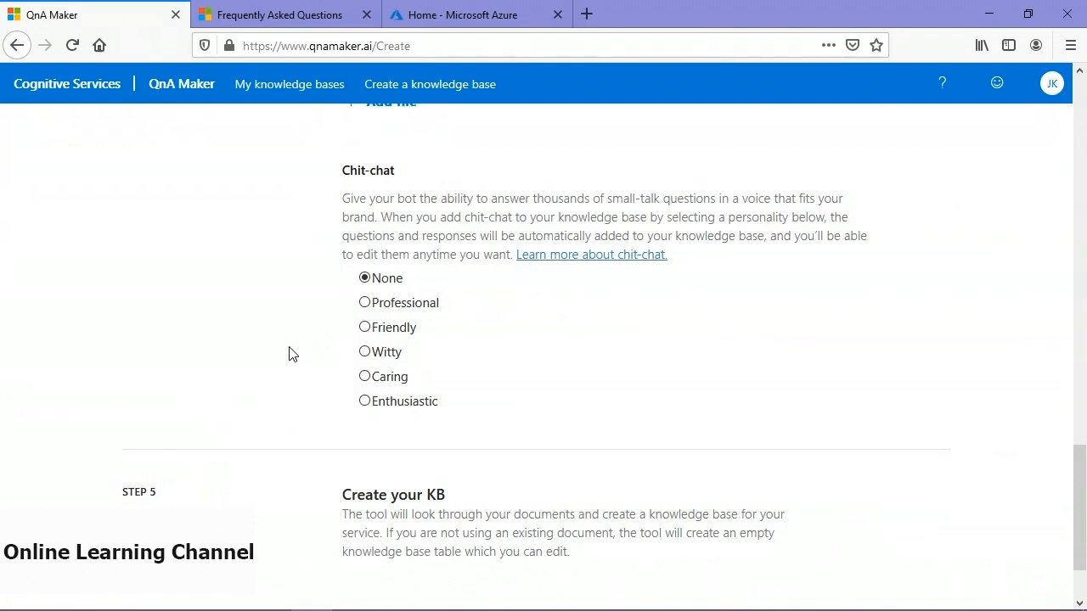
Step: Create myKB2 from the FAQ, review its 26 extracted QnA pairs, and return to the knowledge base list
scroll(289, 354, "down", 2)
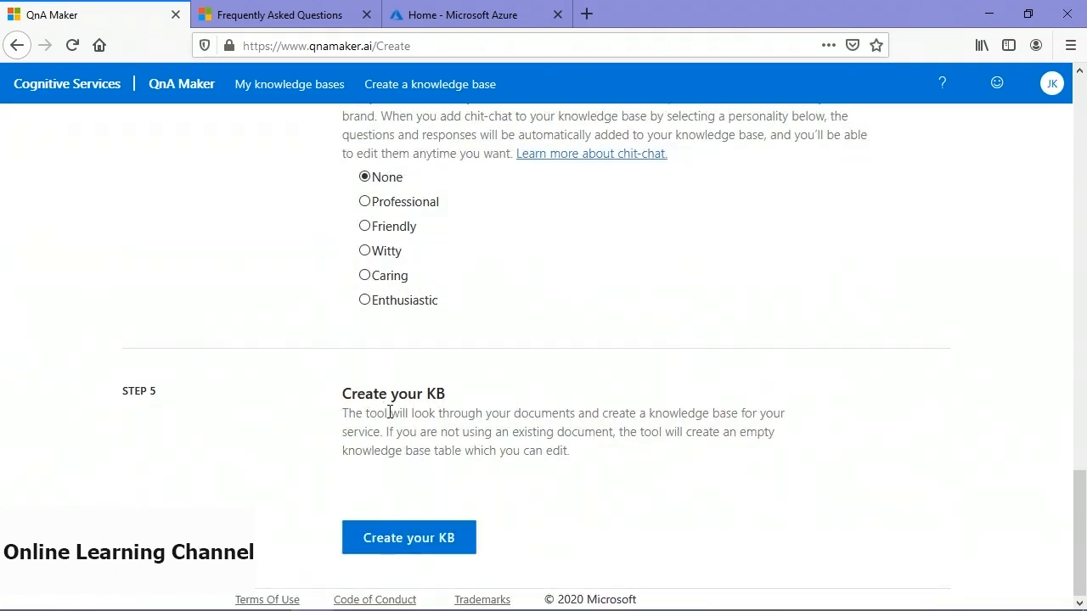
left_click(411, 550)
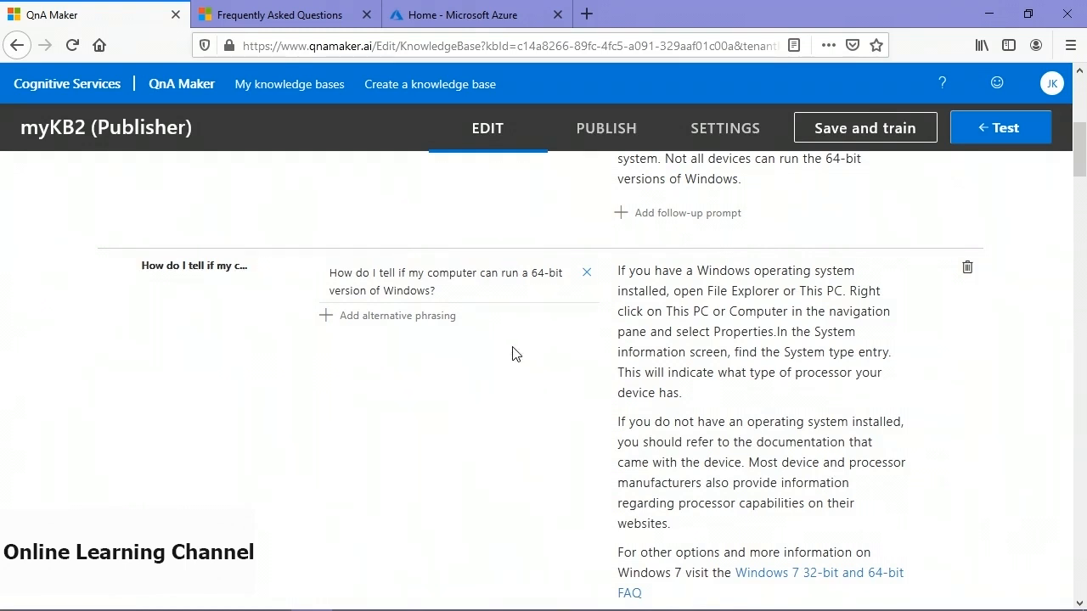
scroll(547, 344, "up", 5)
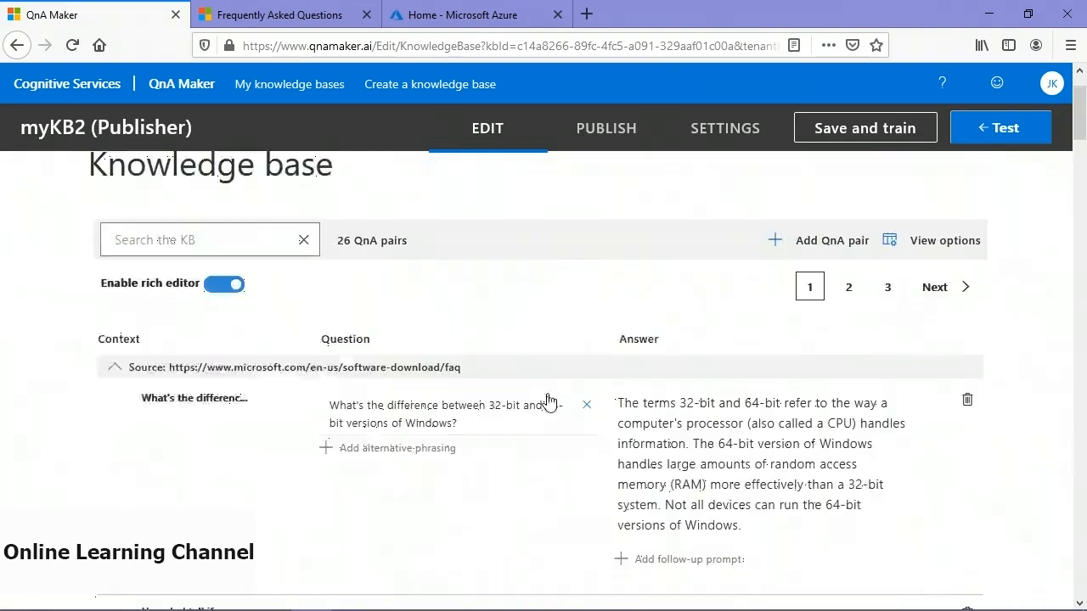
scroll(551, 405, "down", 2)
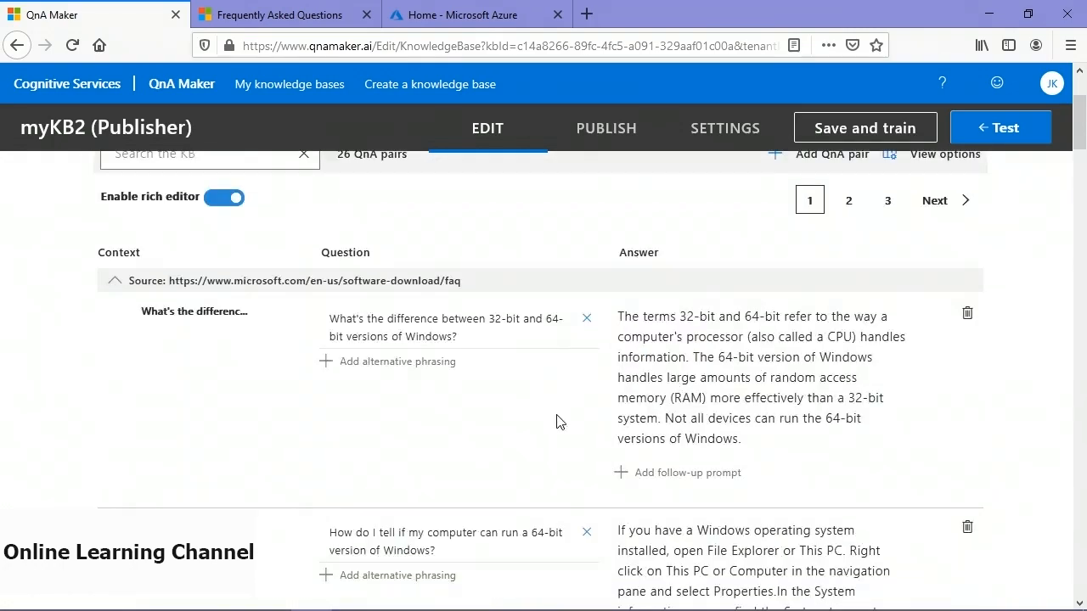
scroll(556, 422, "down", 10)
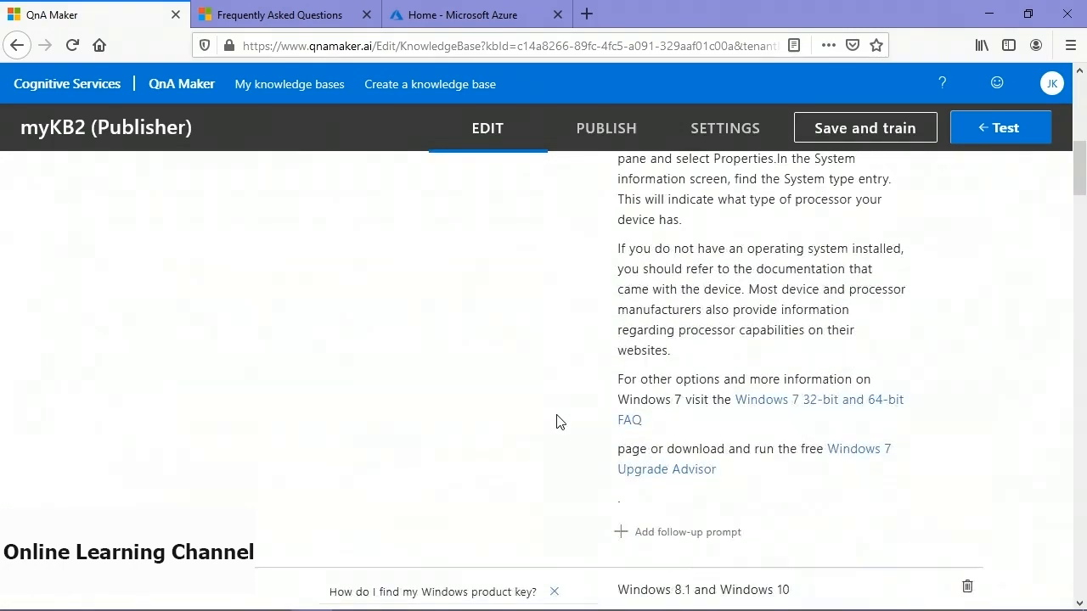
scroll(556, 422, "down", 10)
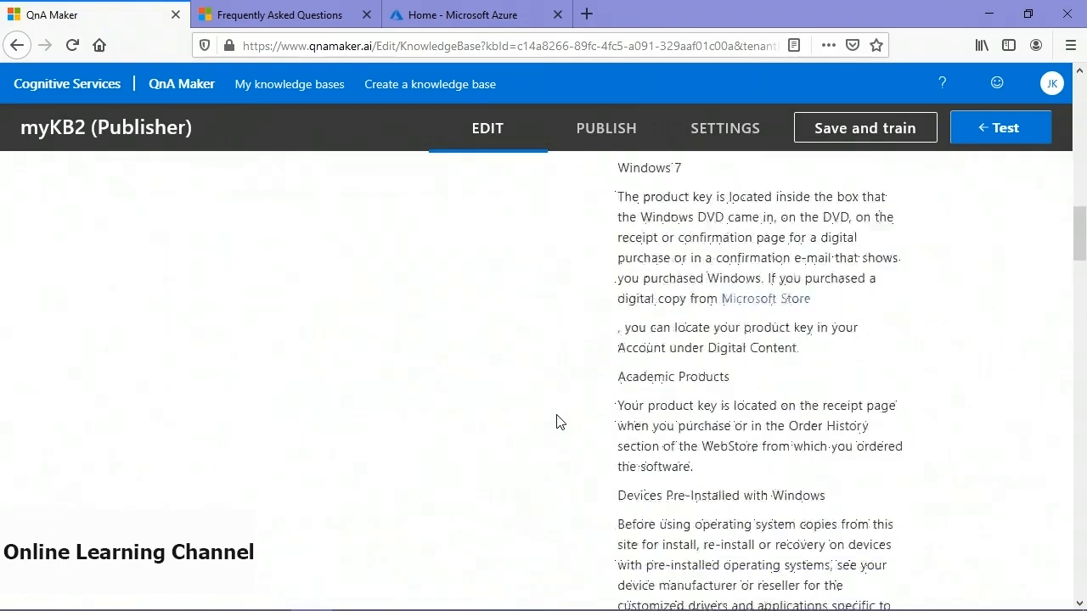
scroll(556, 422, "up", 20)
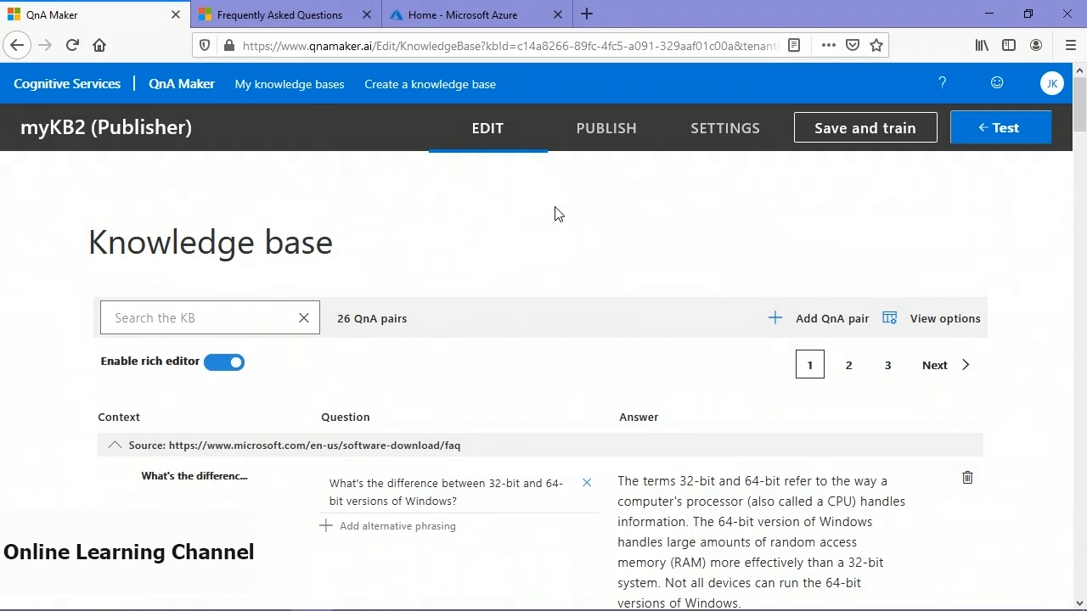
left_click(291, 88)
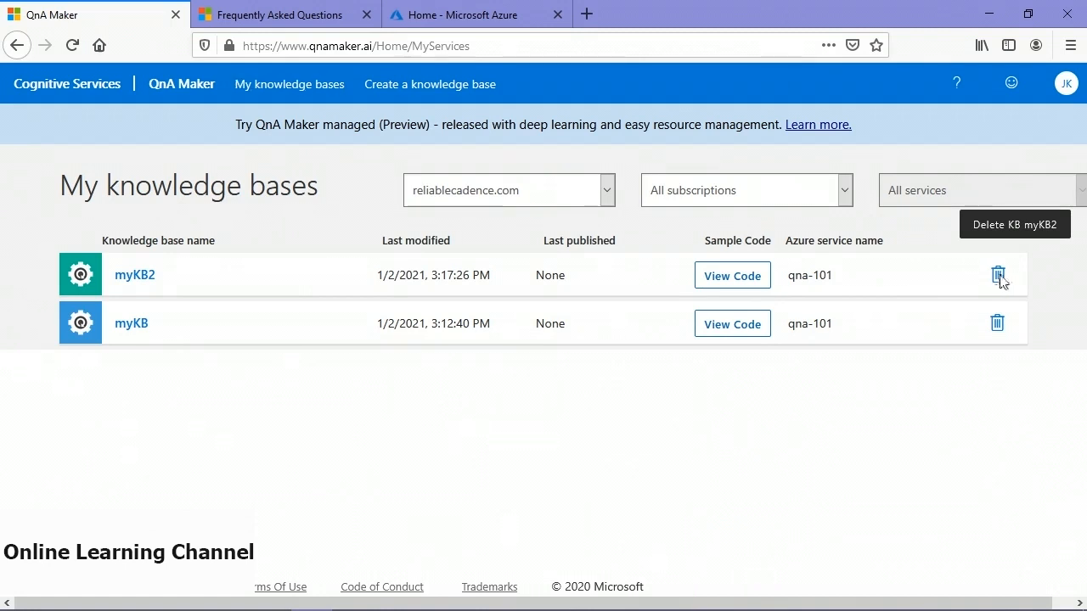
Step: Permanently delete the myKB2 knowledge base from the list
left_click(998, 276)
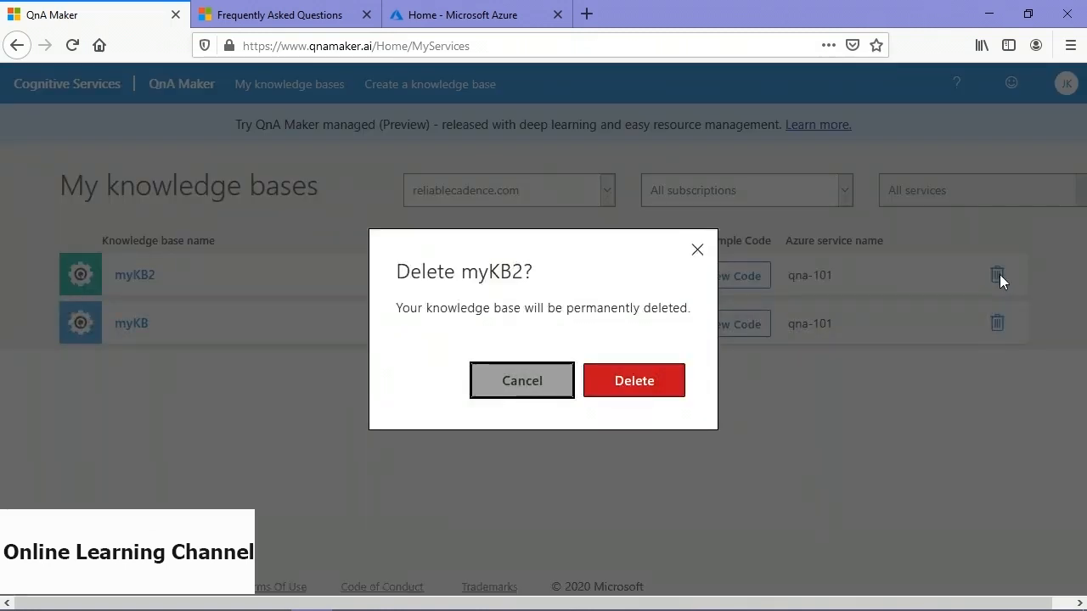
left_click(645, 382)
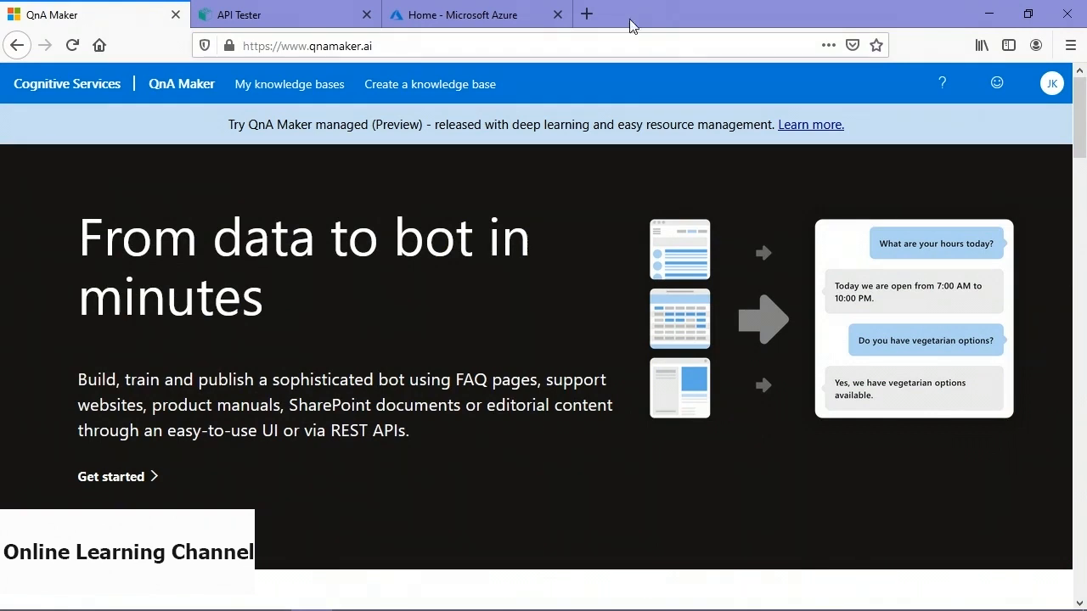
Step: Move through the API Tester and Azure tabs back to QnA Maker's My knowledge bases list
left_click(285, 17)
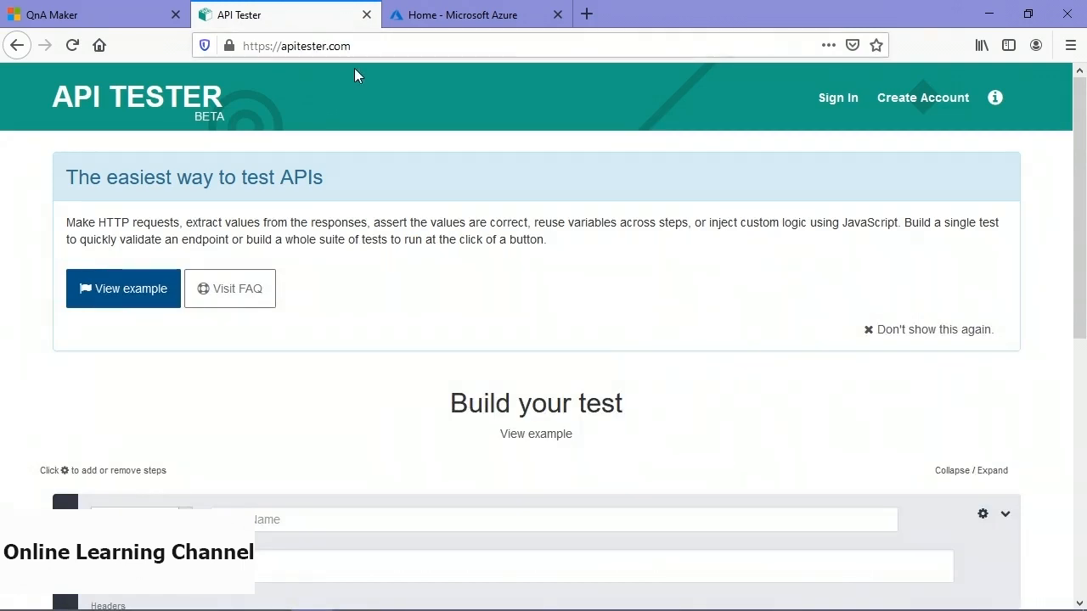
left_click(480, 17)
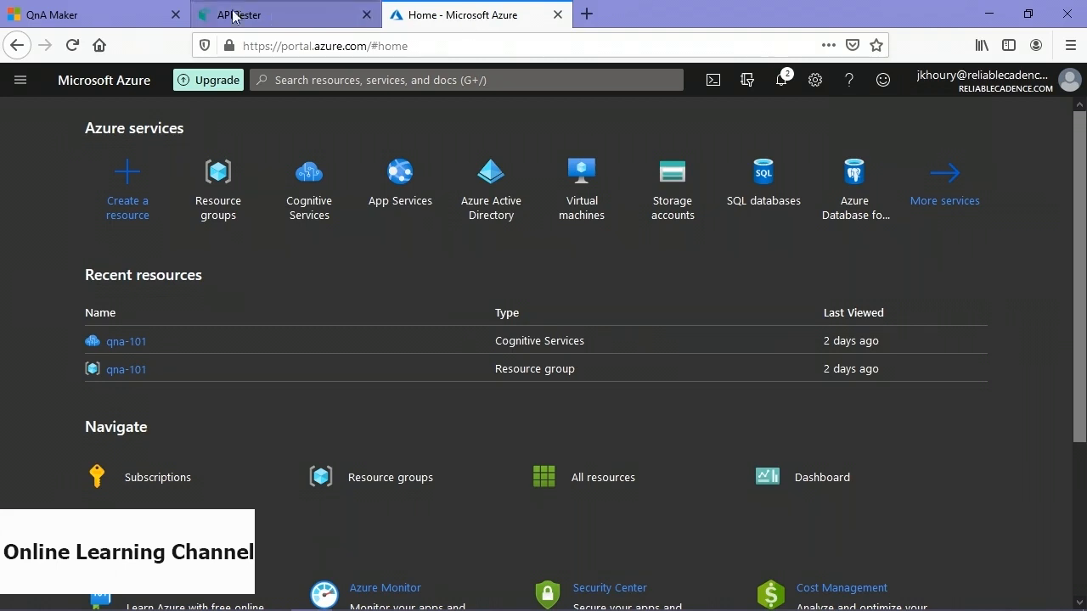
left_click(119, 22)
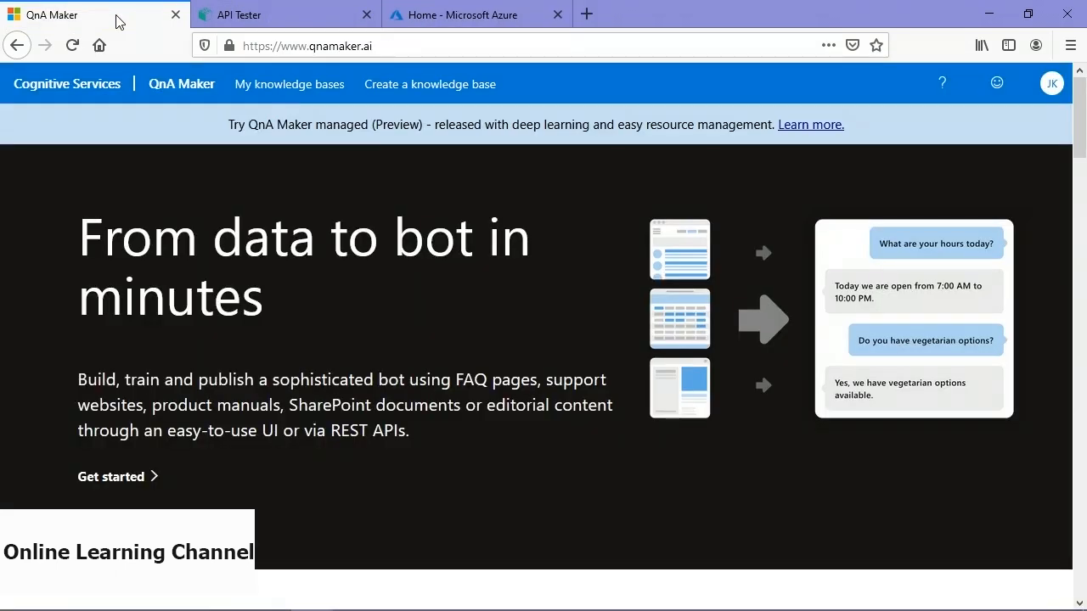
left_click(299, 95)
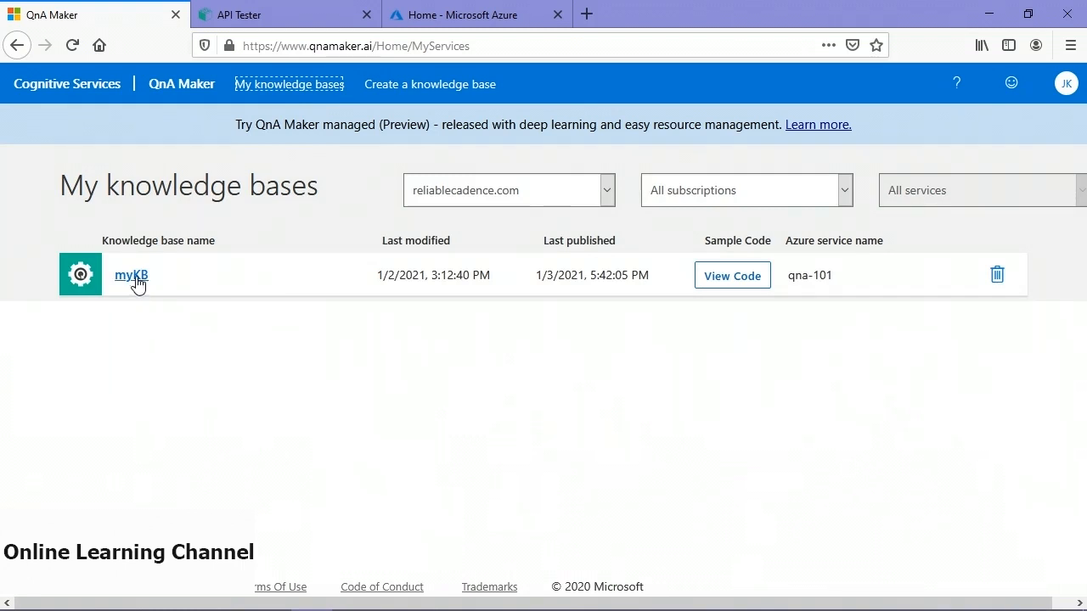
Step: Open myKB with its 4 QnA pairs and bring up its empty test chat
left_click(132, 275)
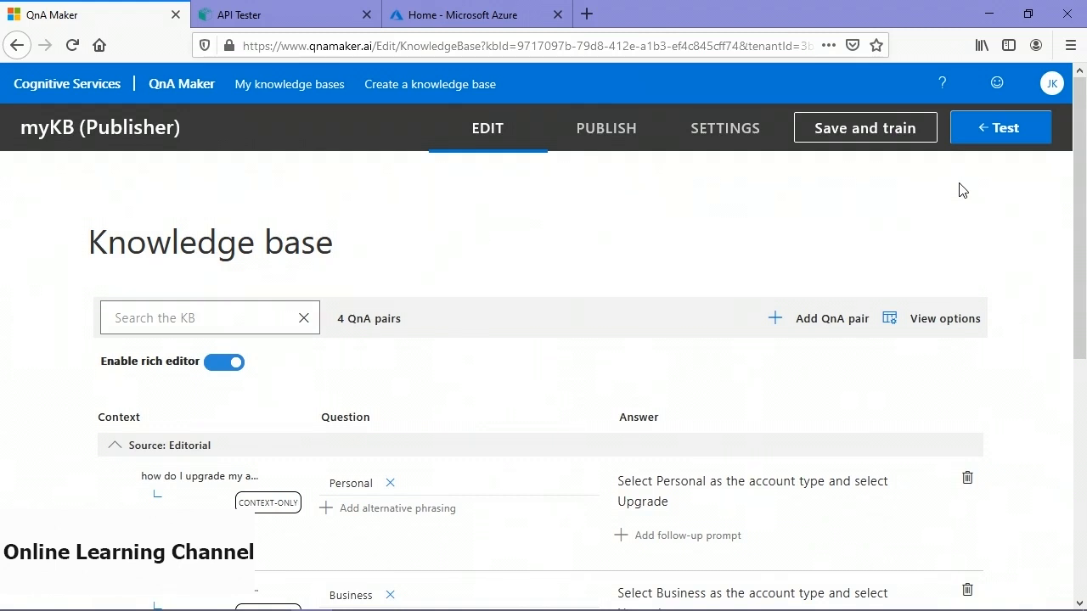
left_click(974, 138)
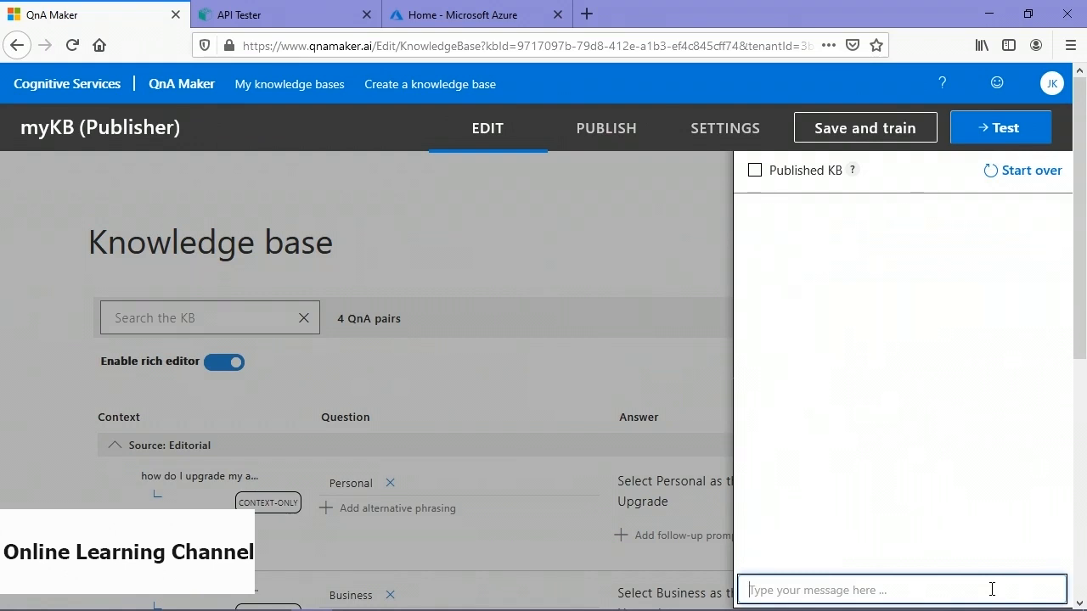
Step: Ask 'how do I upgrade my account' in the test chat, inspect its match, then start over
type("how")
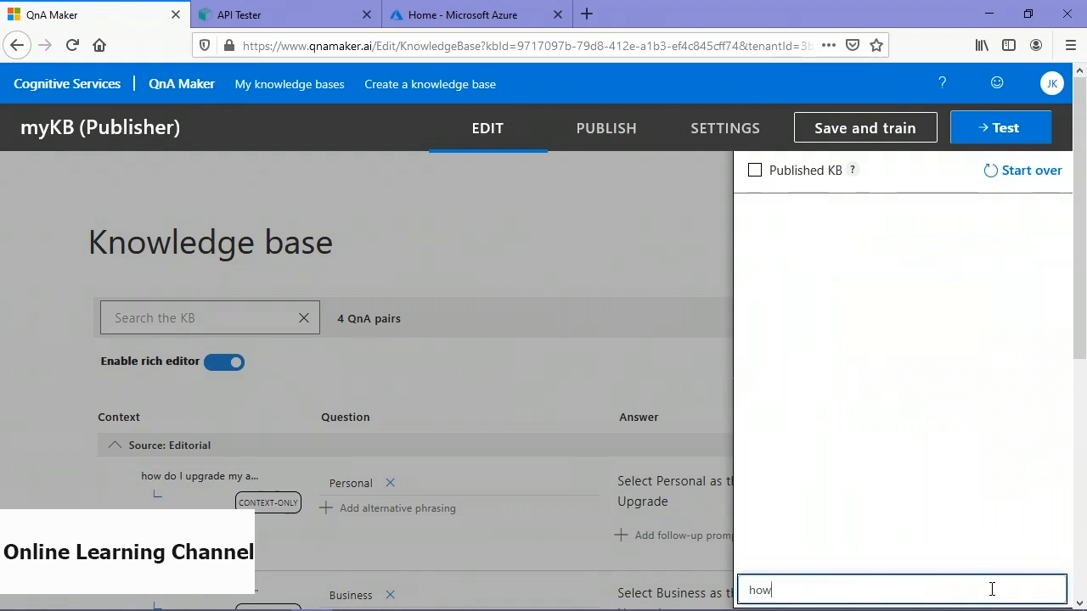
type(" do I upgrade my account")
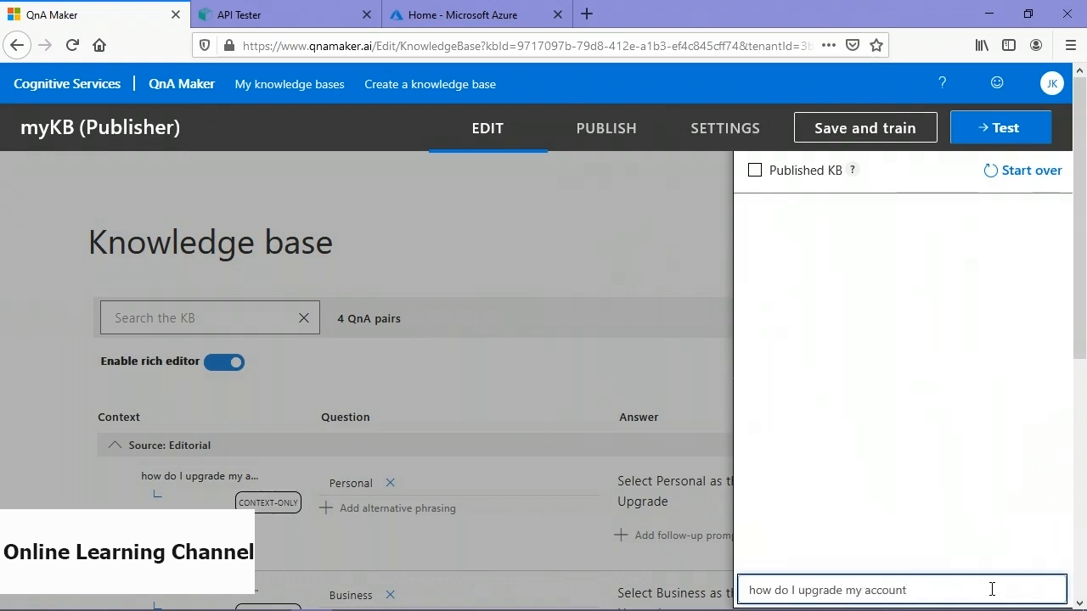
key("Return")
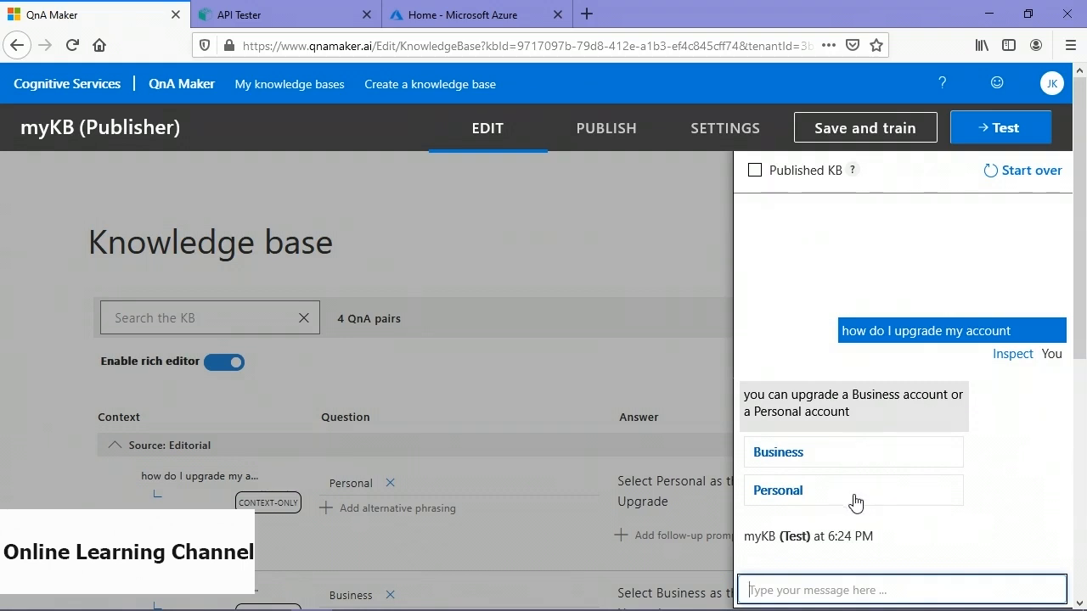
left_click(1010, 359)
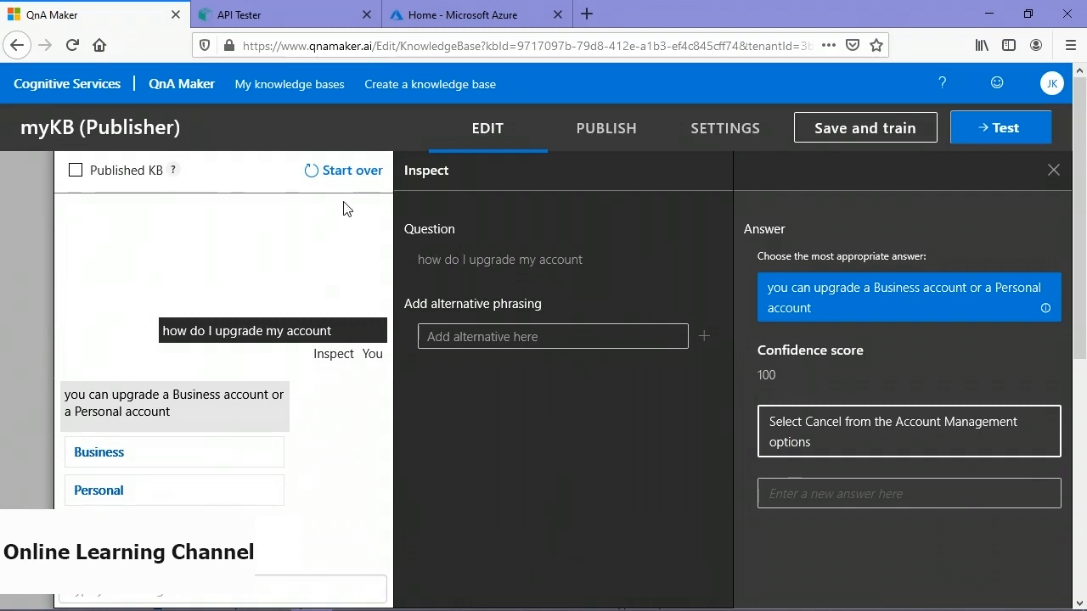
left_click(338, 174)
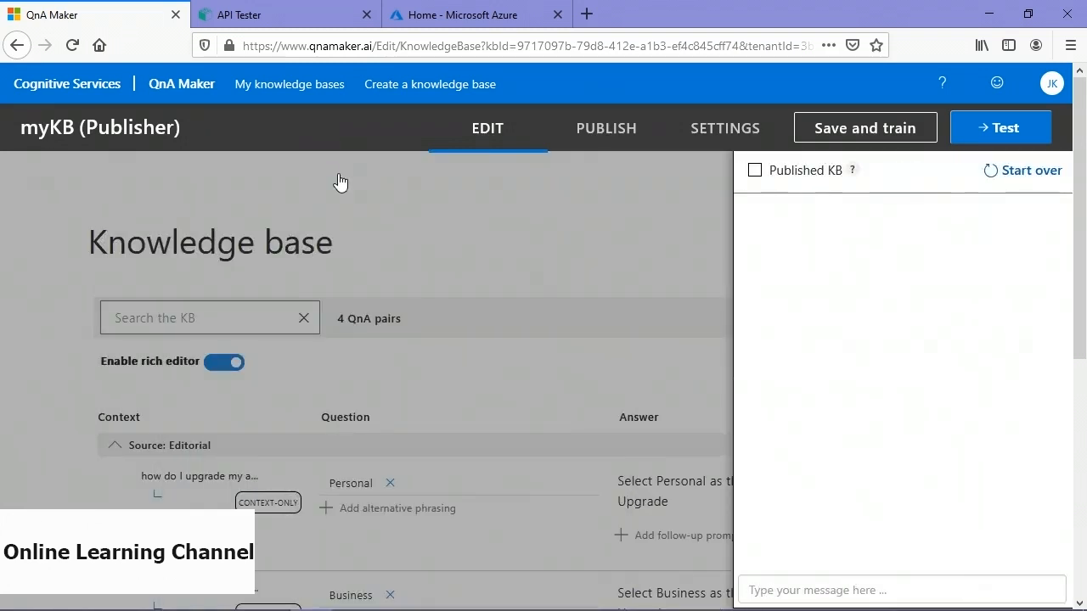
Step: Test the question 'upgrade', check its 62.08 confidence answer, and close the test panel
left_click(917, 589)
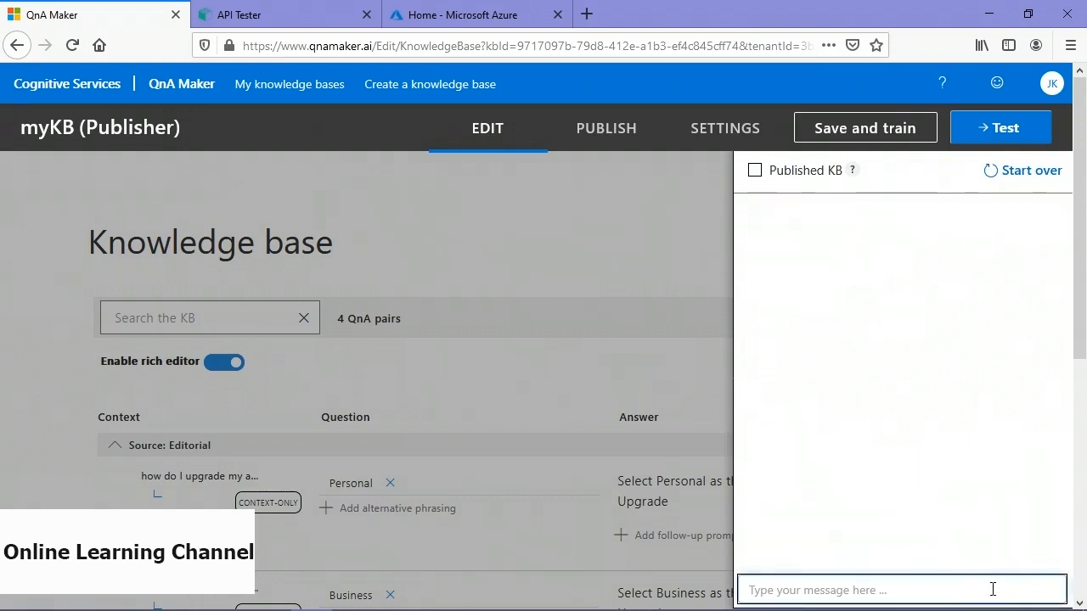
type("upgrade")
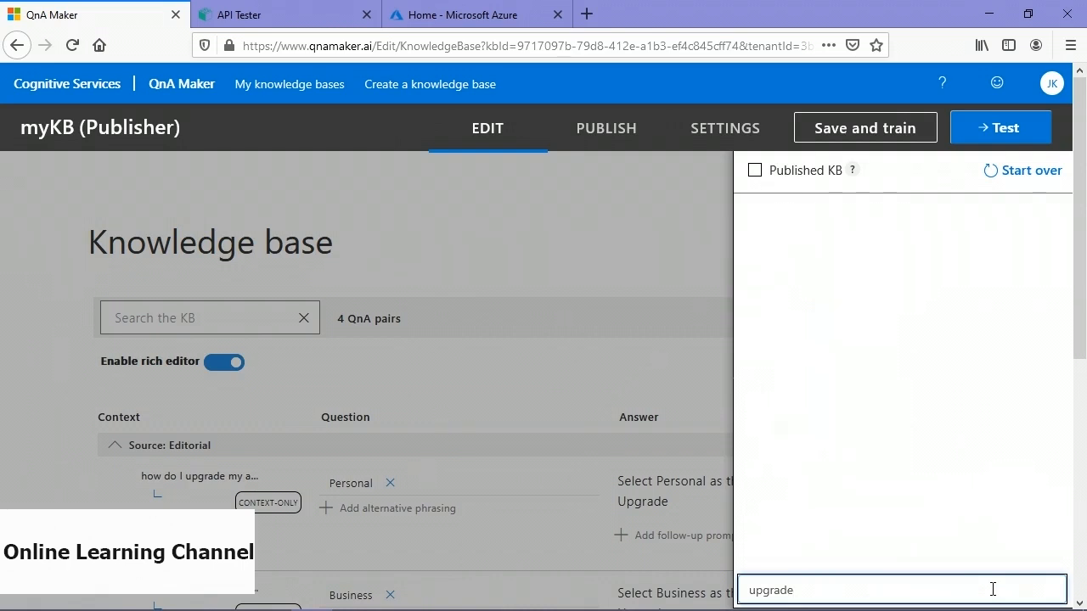
key("Return")
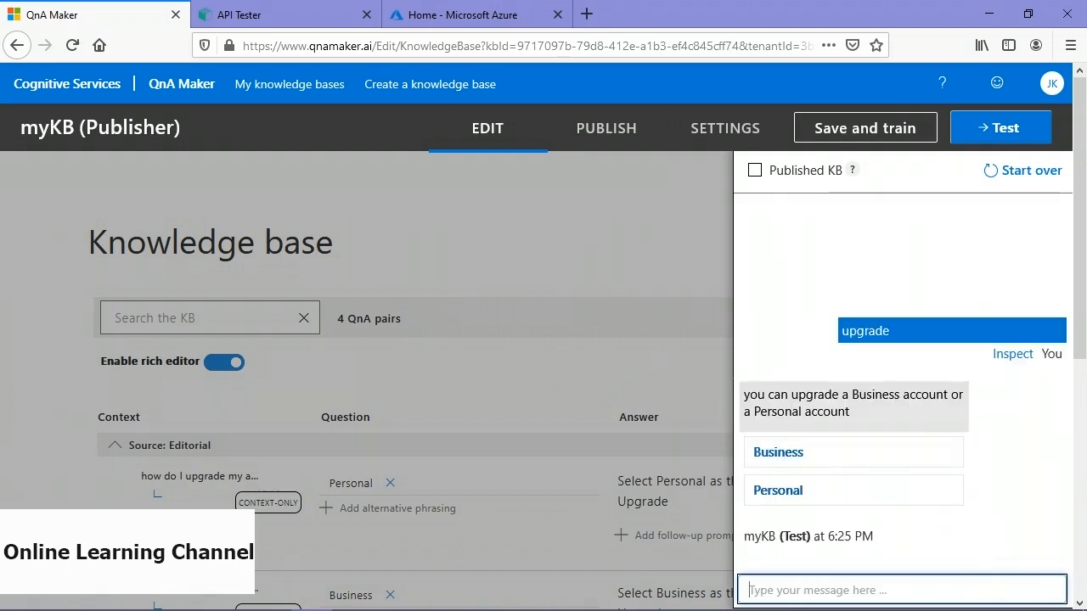
left_click(1013, 355)
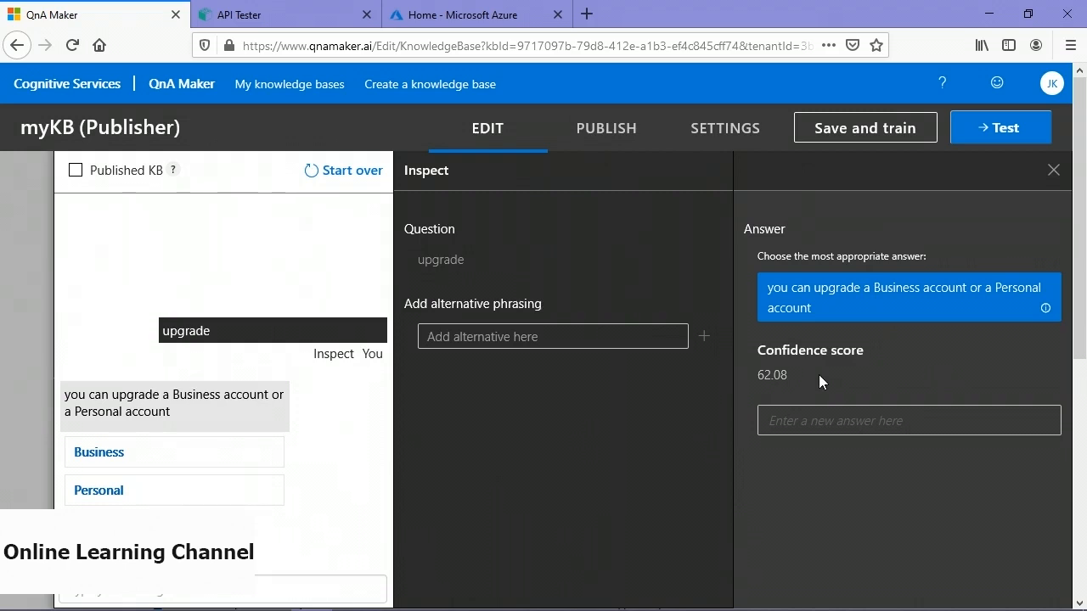
left_click(972, 136)
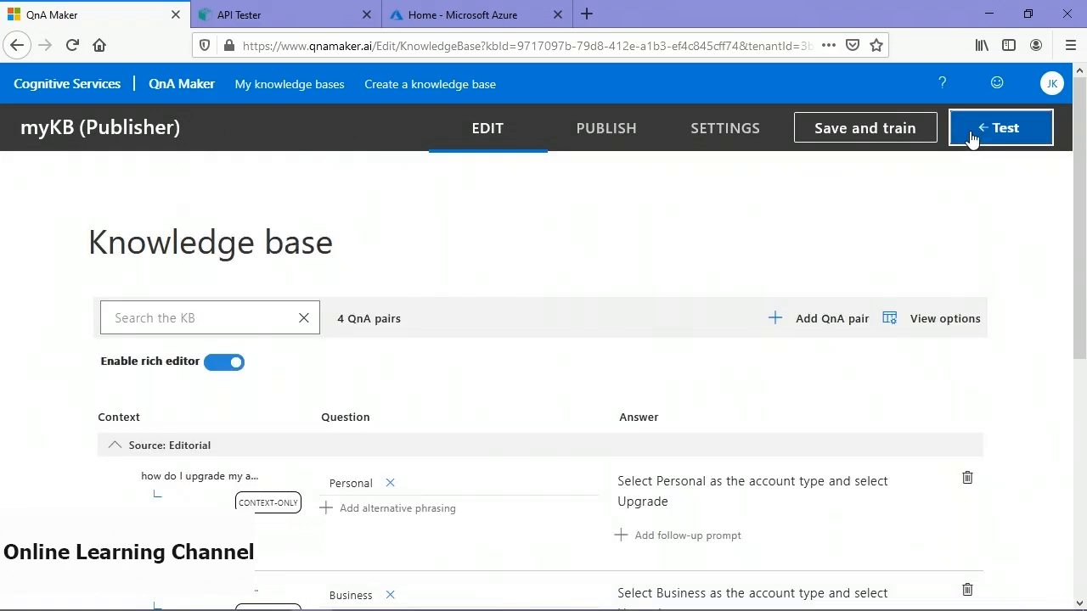
Step: Publish the myKB knowledge base from the PUBLISH page
left_click(598, 133)
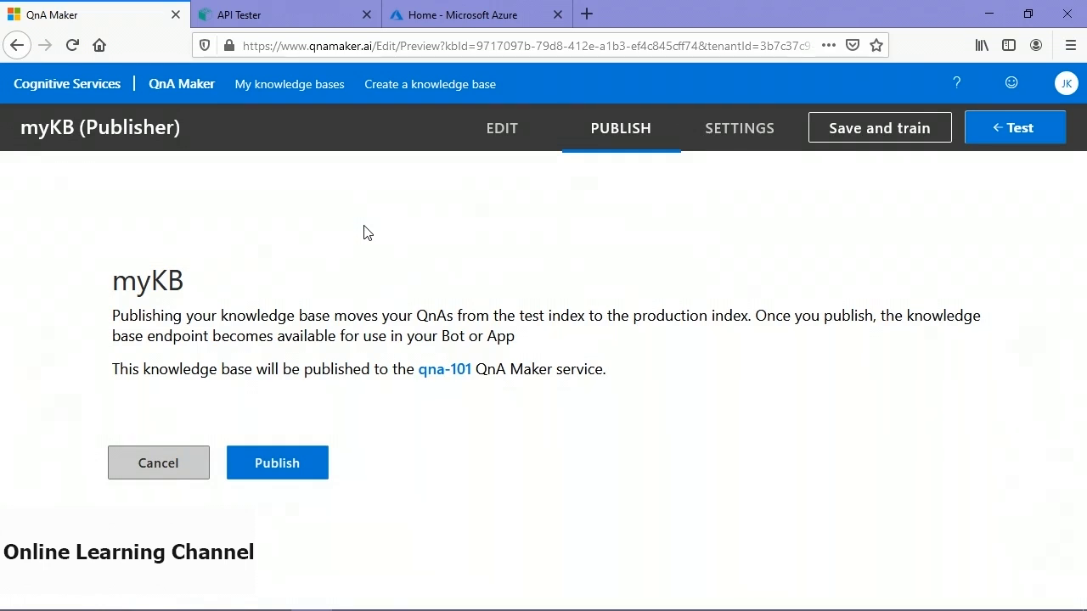
left_click(286, 467)
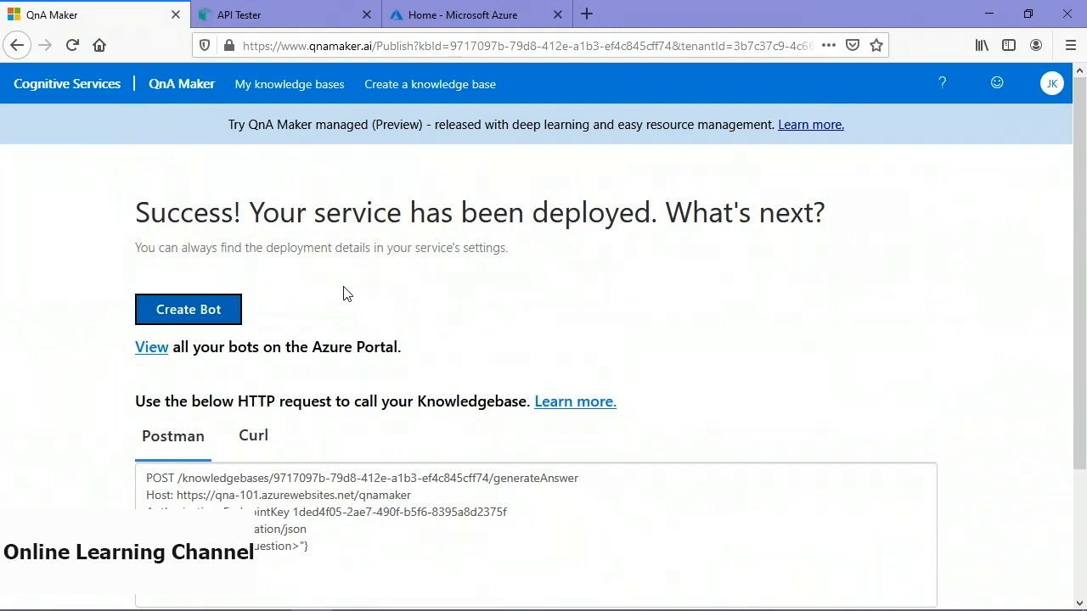
Step: Copy the generateAnswer endpoint URL from the Curl sample and switch to API Tester
scroll(344, 293, "down", 1)
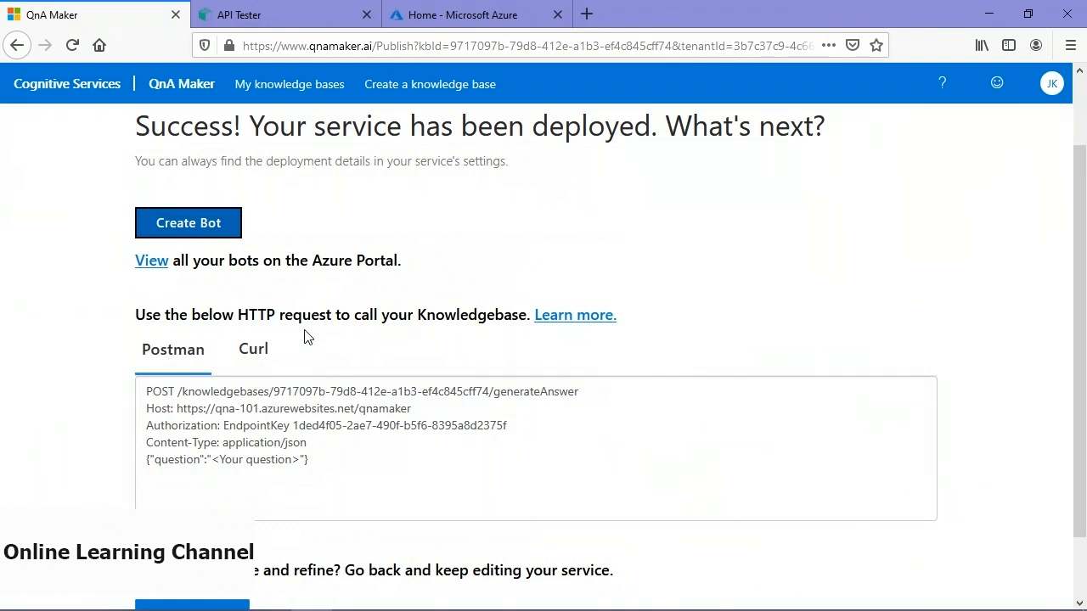
left_click(258, 358)
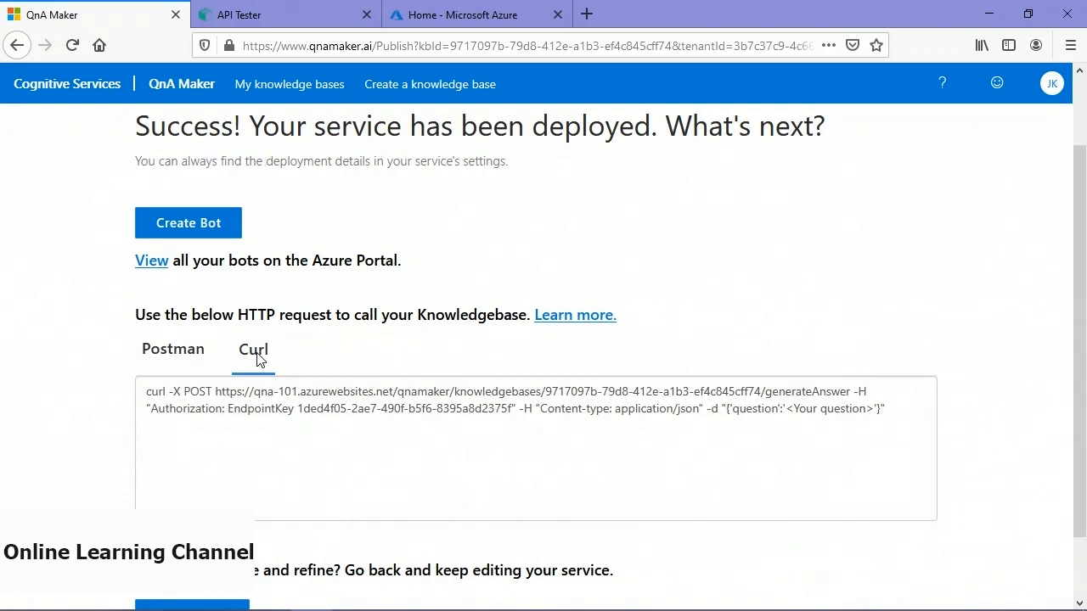
left_click(214, 391)
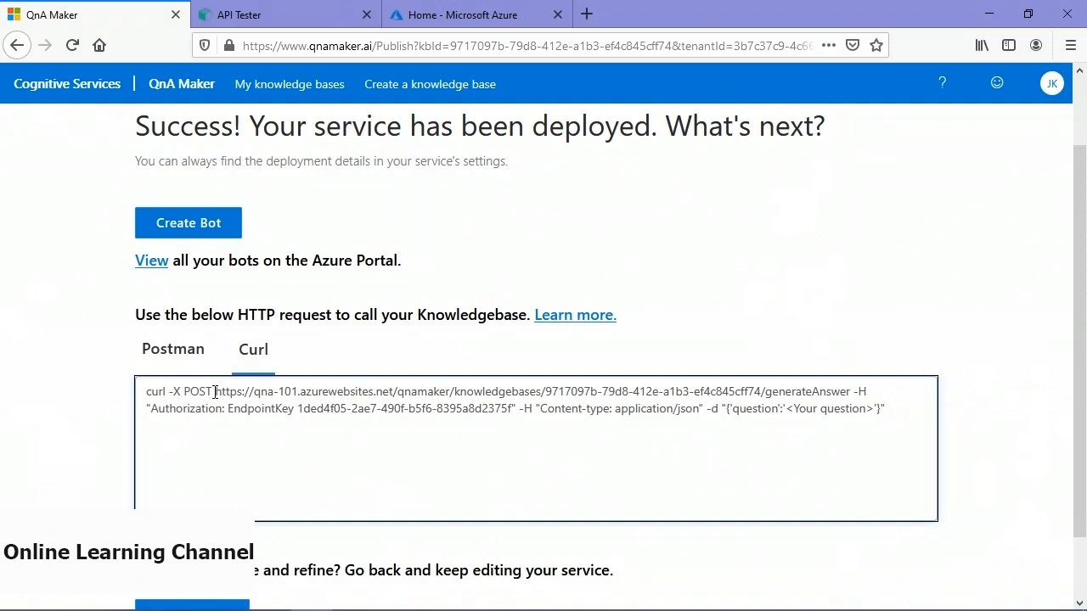
left_click_drag(214, 392, 849, 388)
right_click(745, 392)
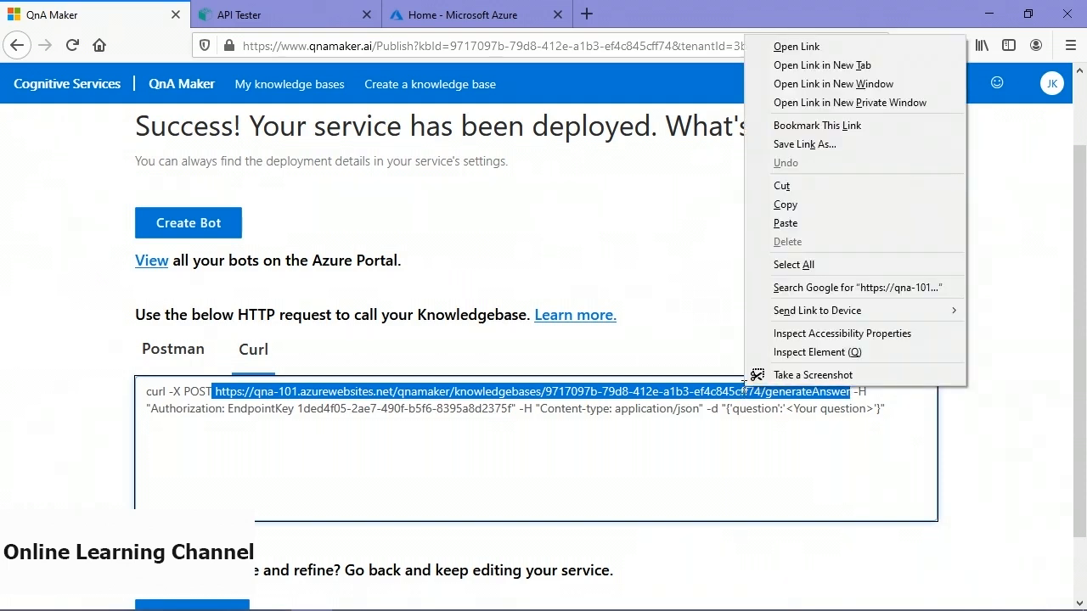
left_click(785, 205)
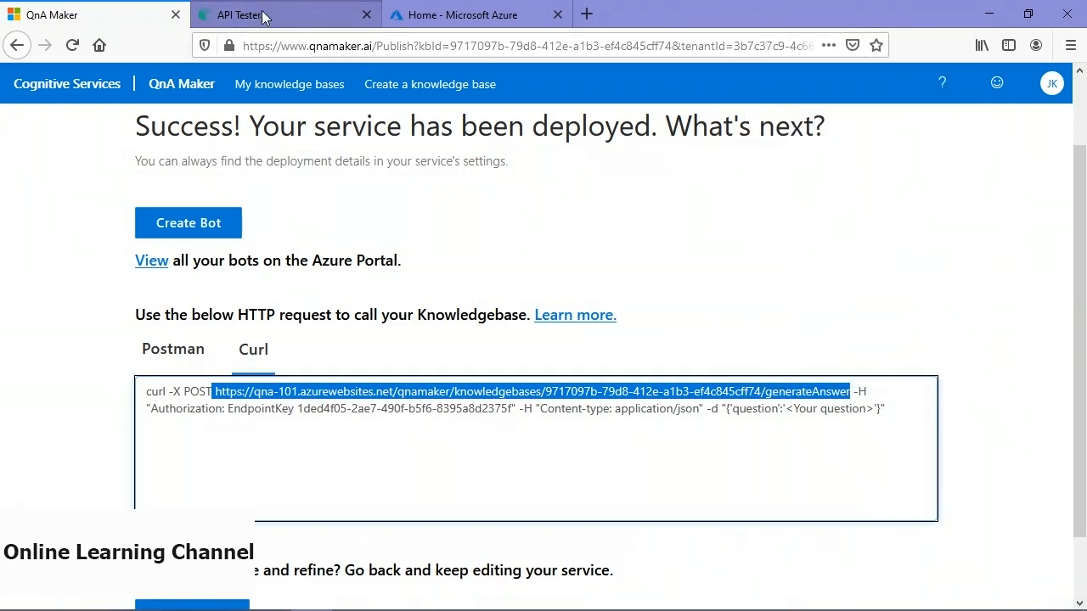
left_click(288, 16)
Step: Paste the generateAnswer URL into the request and set the method to POST
scroll(327, 216, "down", 2)
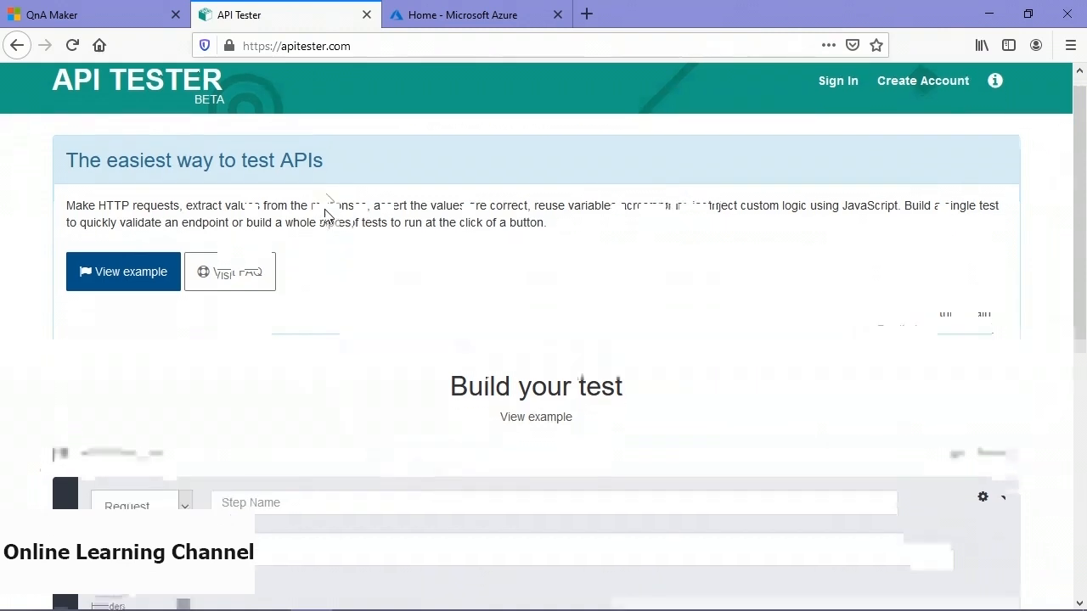
left_click(218, 306)
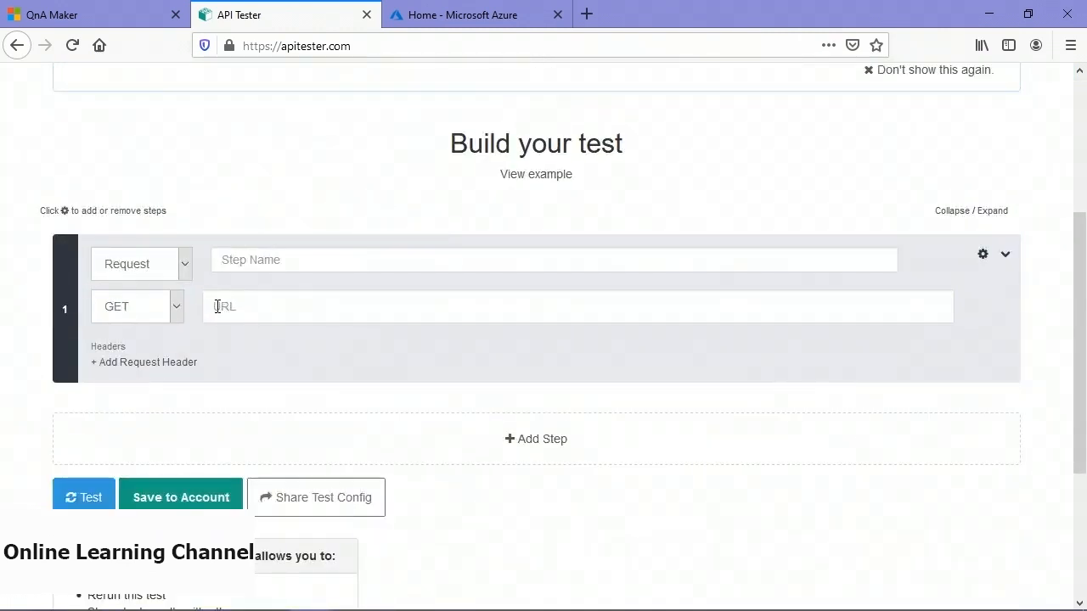
left_click(218, 307)
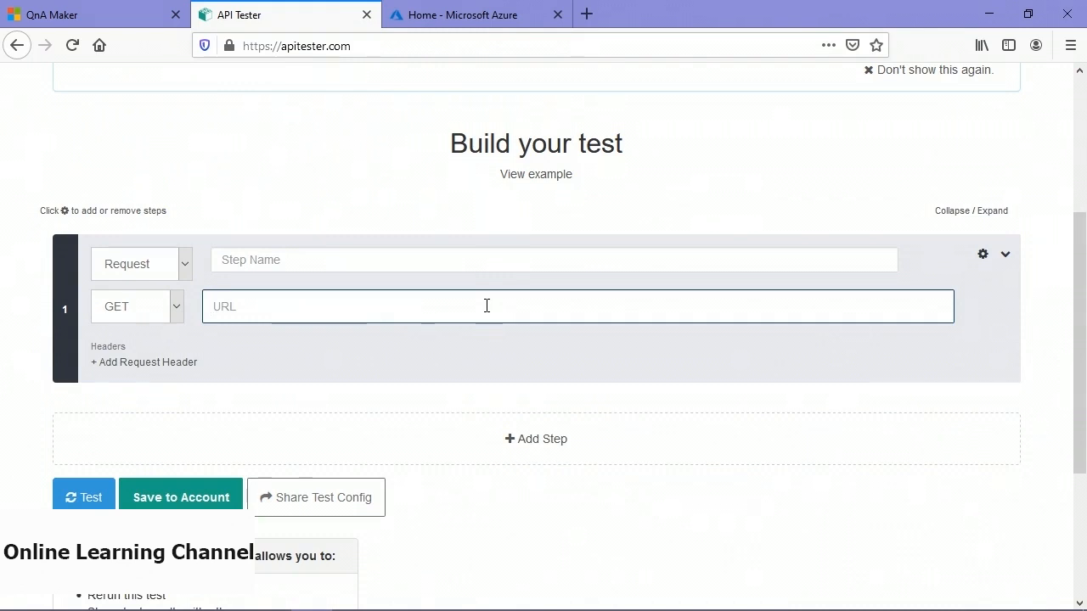
key("ctrl+v")
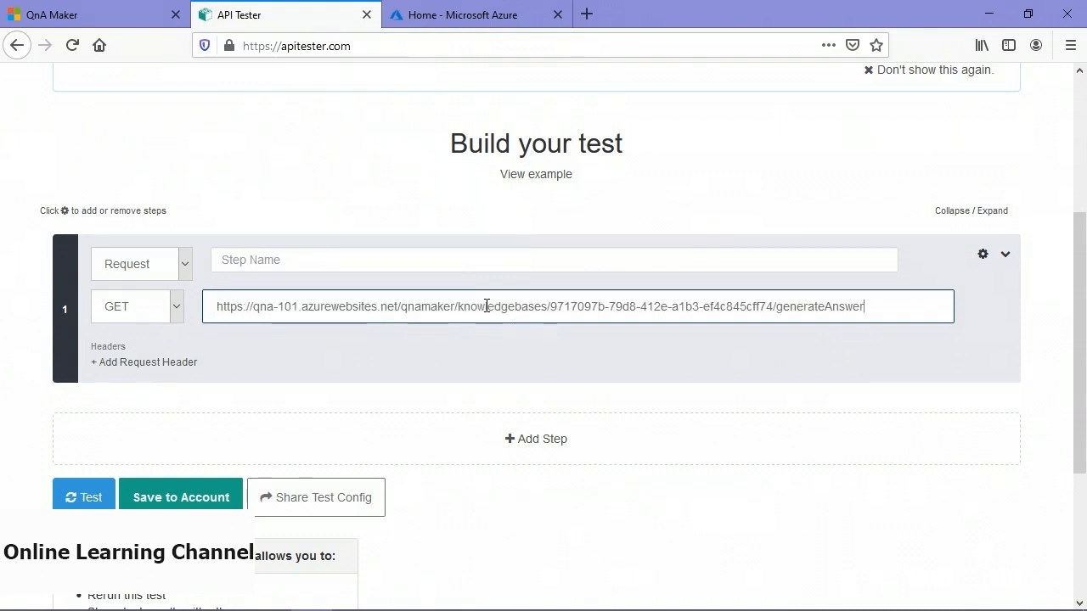
left_click(173, 308)
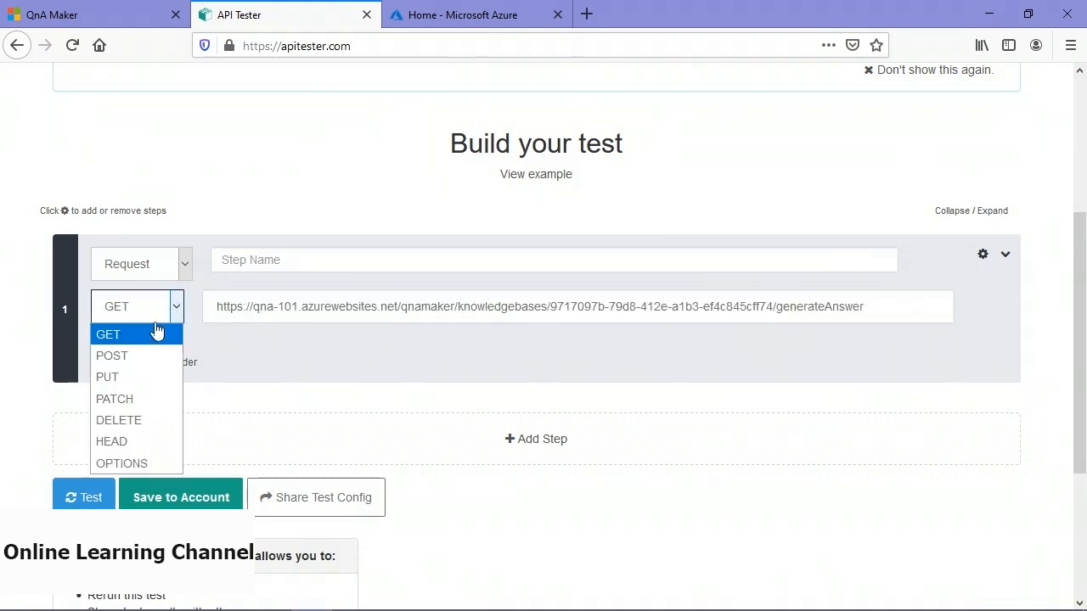
left_click(130, 356)
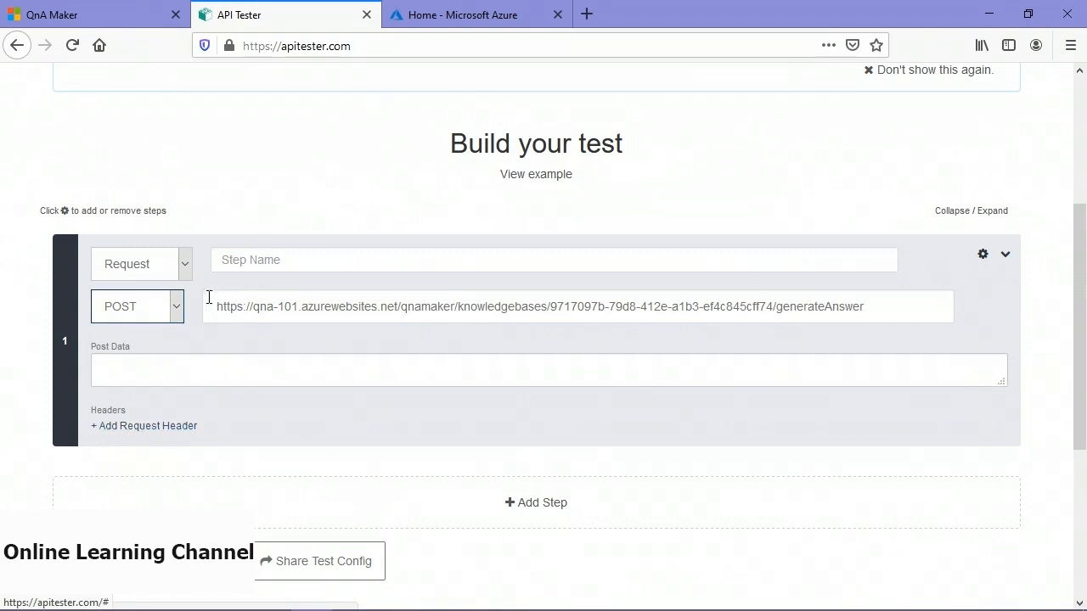
Step: Copy the Authorization endpoint-key header from the QnA Maker curl sample
left_click(112, 25)
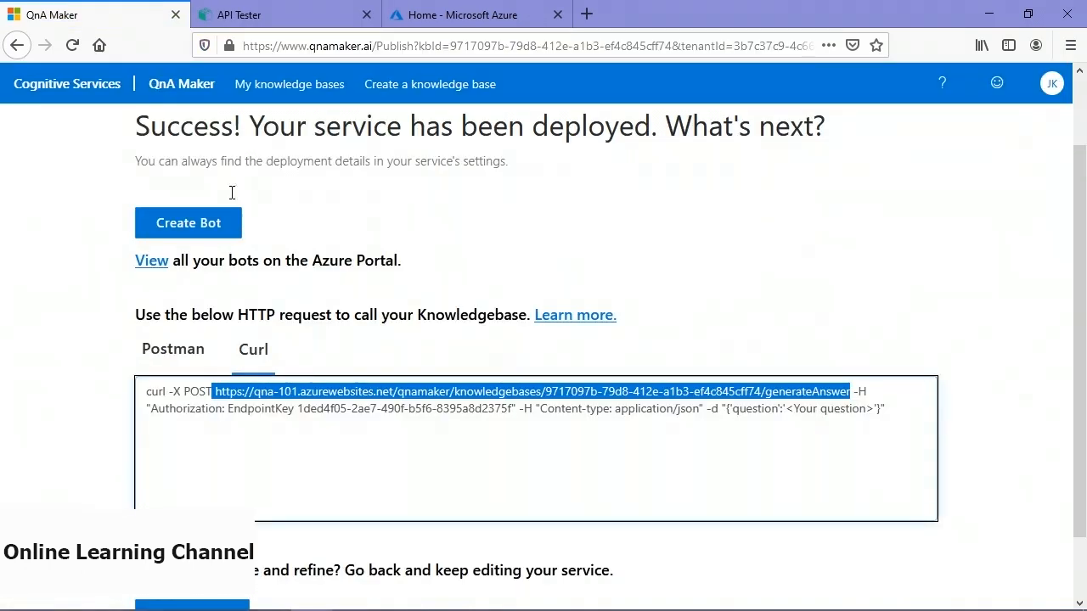
left_click(152, 409)
left_click_drag(152, 409, 515, 421)
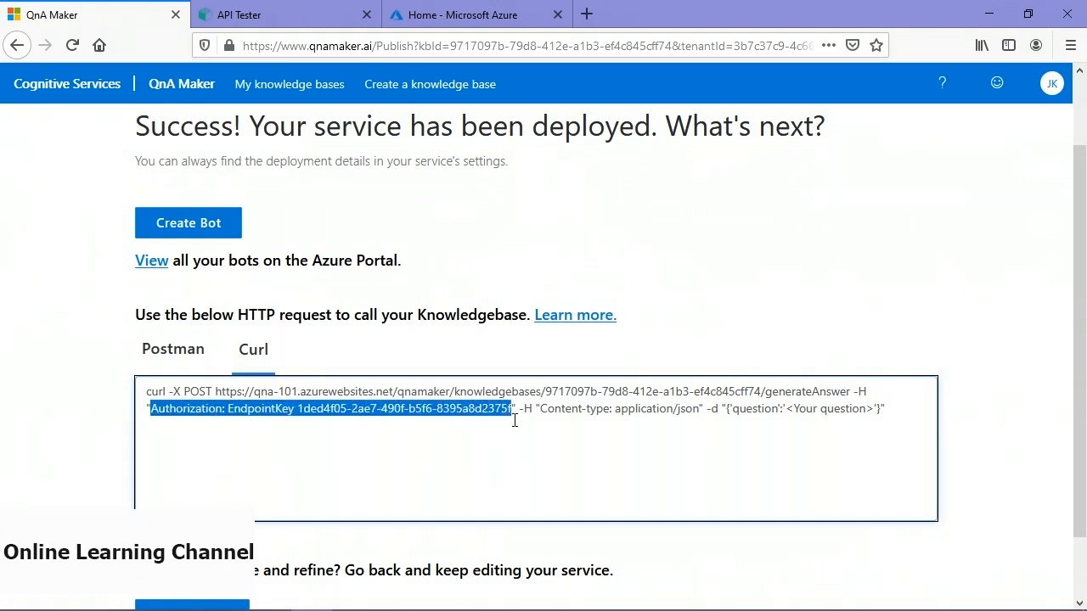
right_click(402, 409)
left_click(443, 247)
left_click(276, 17)
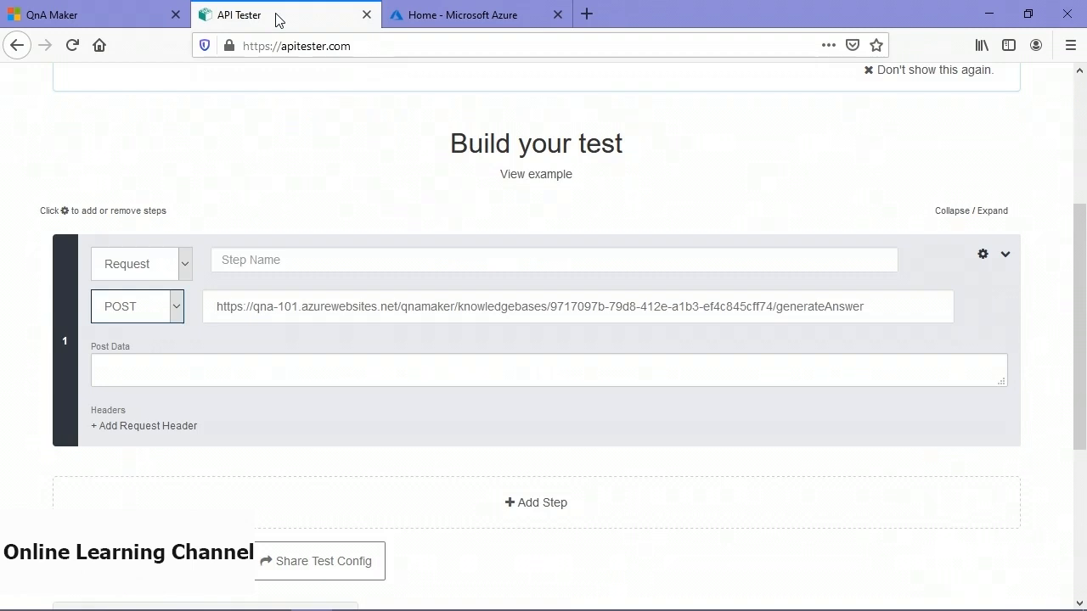
Step: Add an Authorization header with the EndpointKey value, plus a second empty header row
left_click(110, 431)
left_click(146, 456)
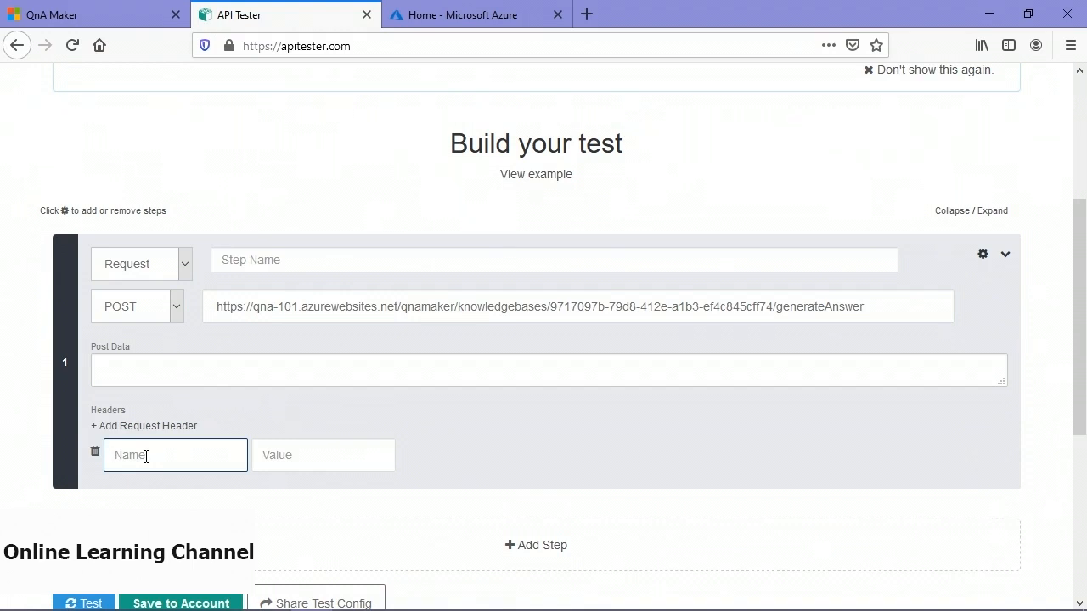
key("ctrl+v")
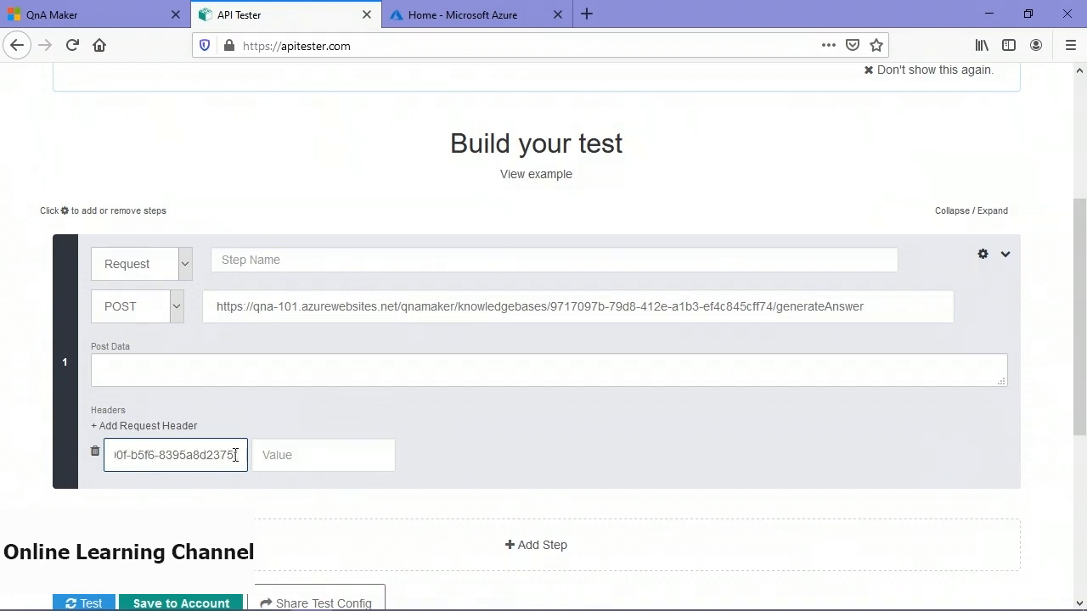
left_click_drag(241, 455, 184, 455)
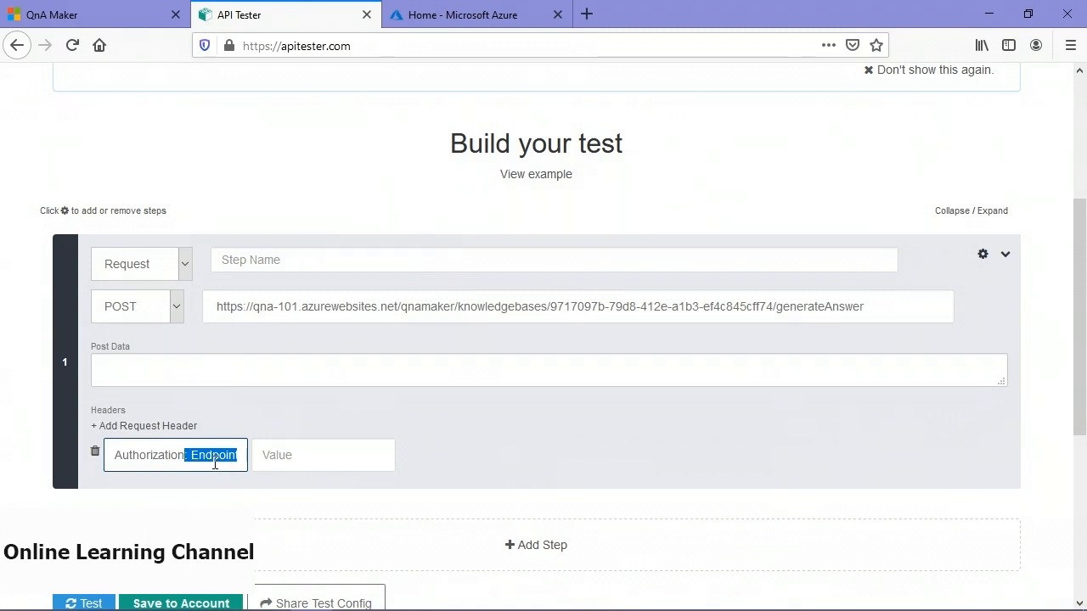
key("BackSpace")
left_click(277, 455)
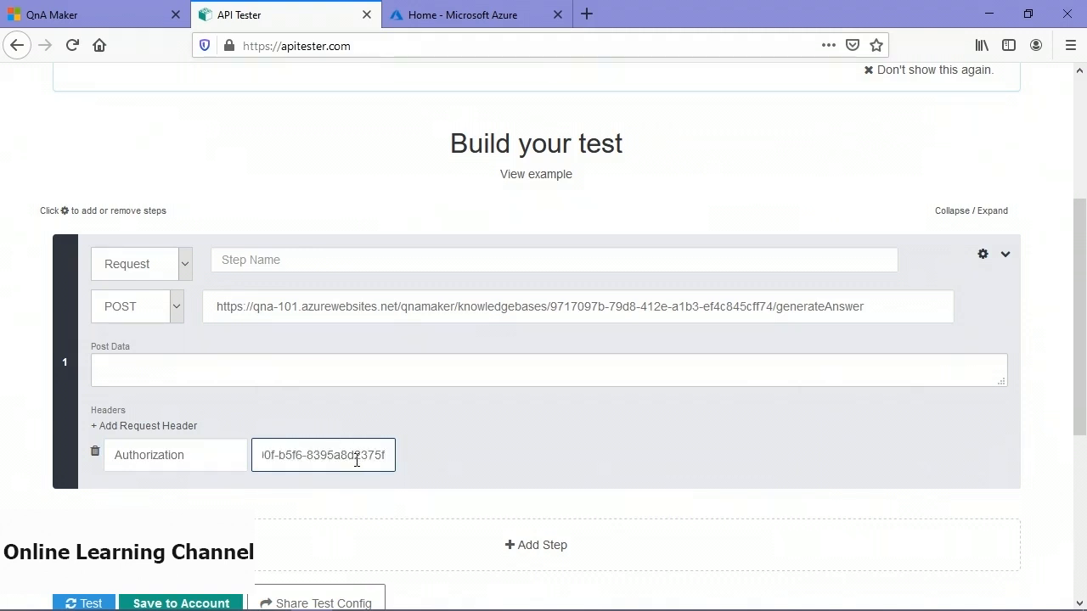
key("Home")
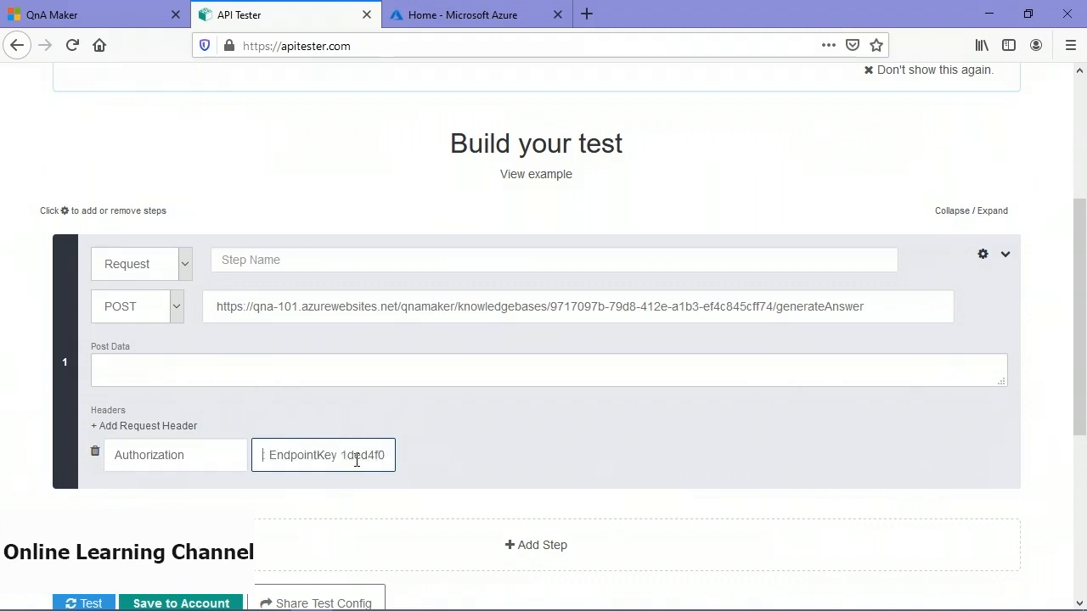
key("Delete")
key("Delete")
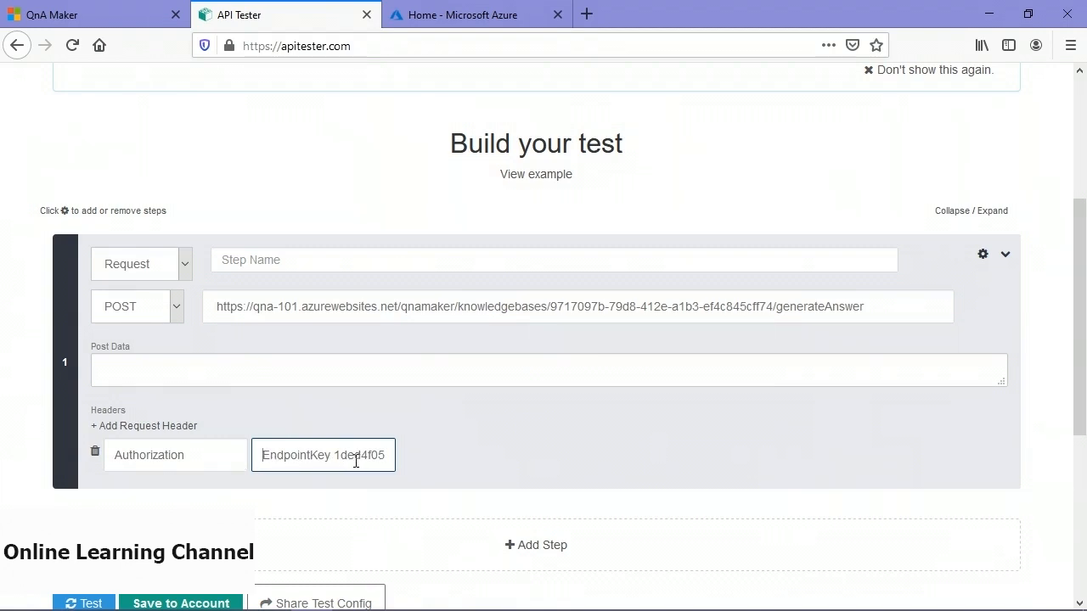
left_click(120, 433)
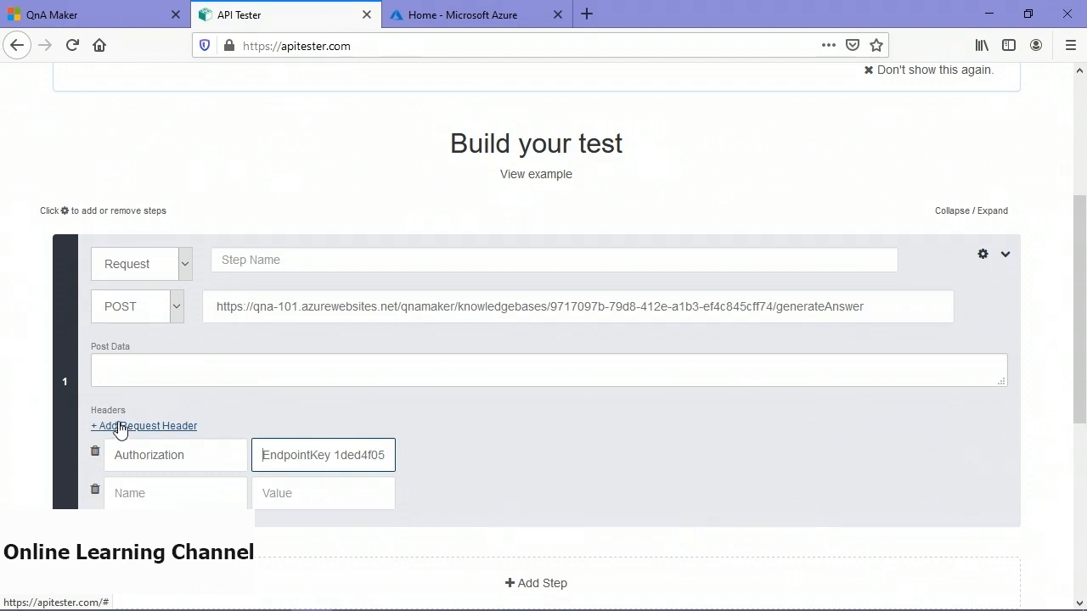
Step: Copy the Content-type header from the QnA Maker curl sample
left_click(125, 17)
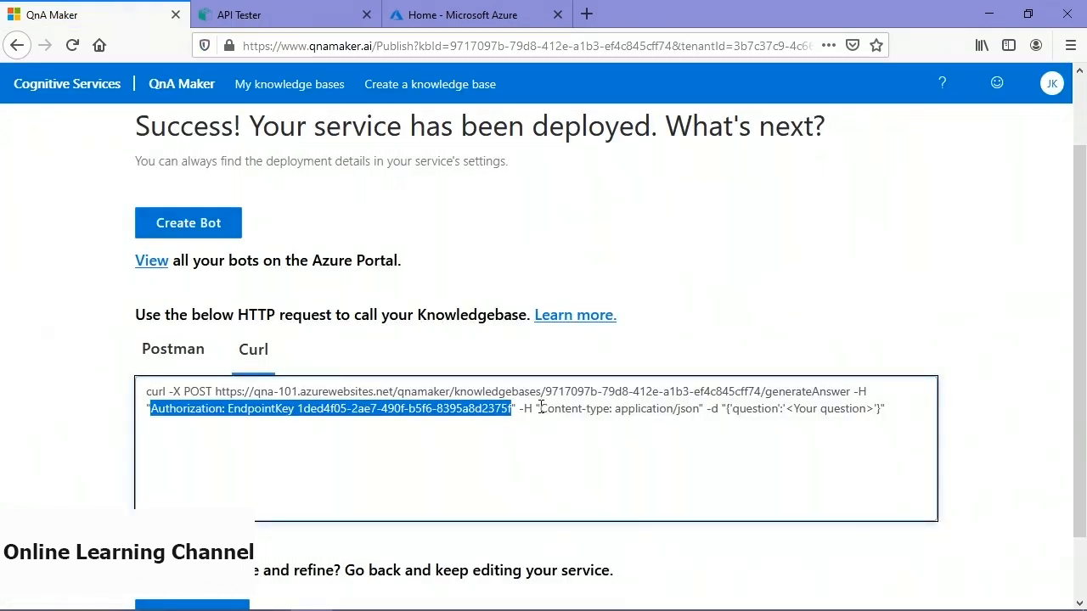
left_click_drag(540, 409, 700, 410)
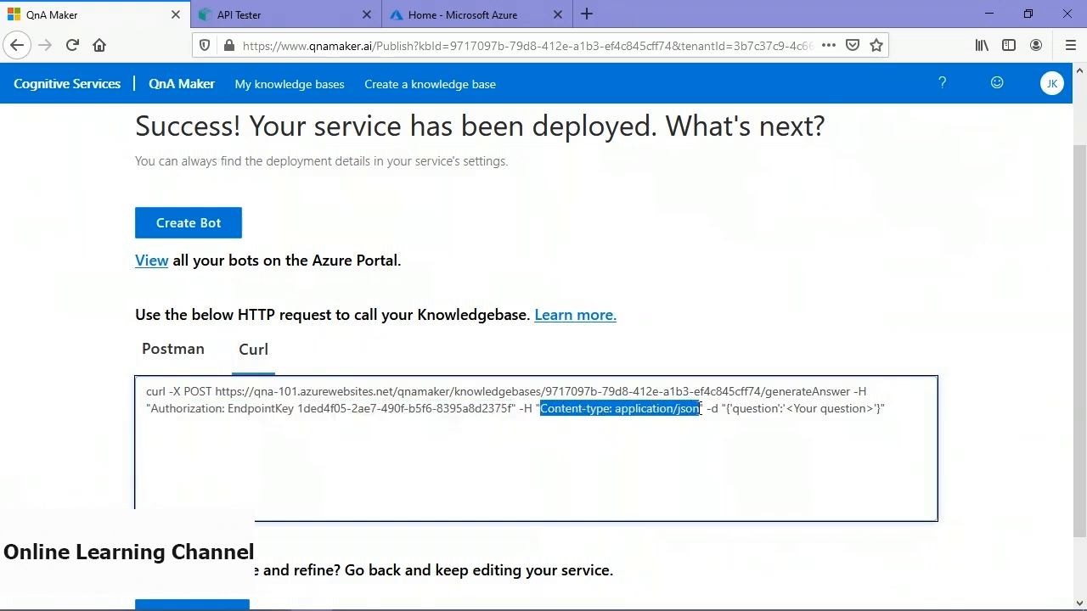
right_click(664, 409)
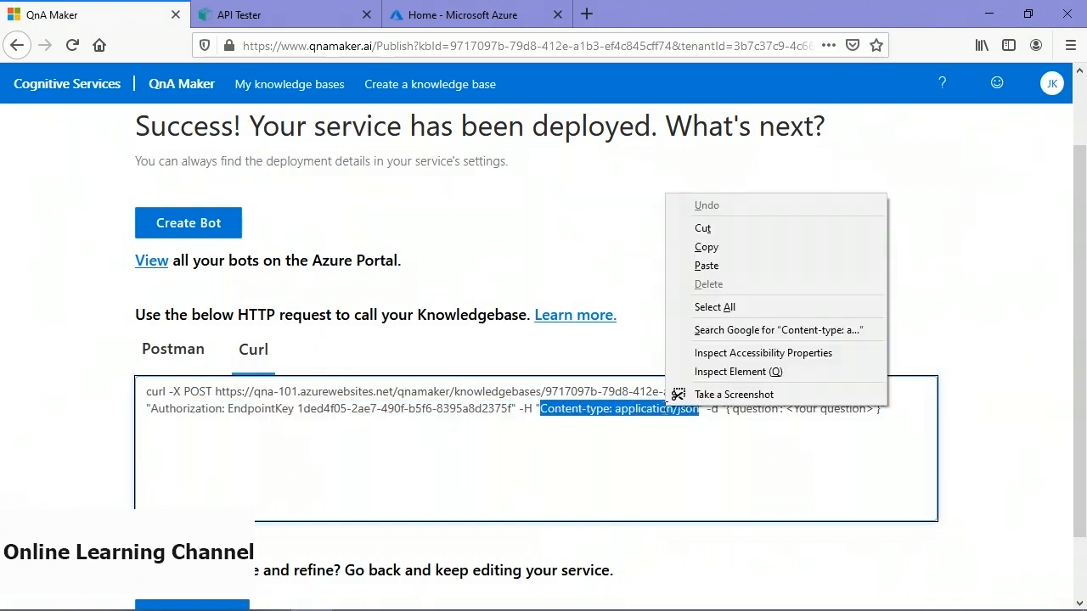
left_click(706, 246)
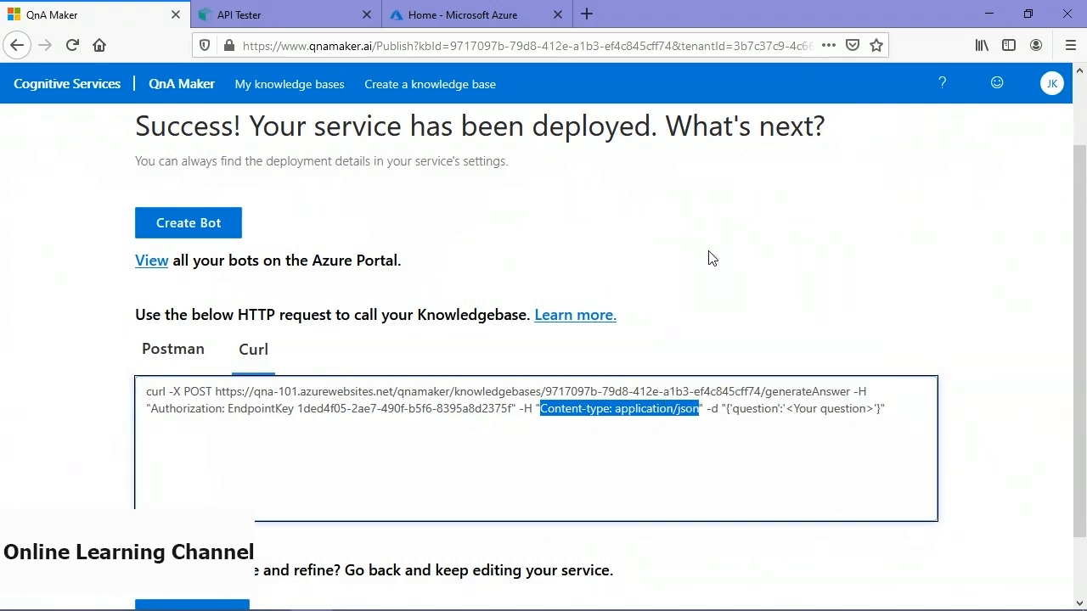
Step: Fill the second header with name Content-type and value application/json
left_click(274, 19)
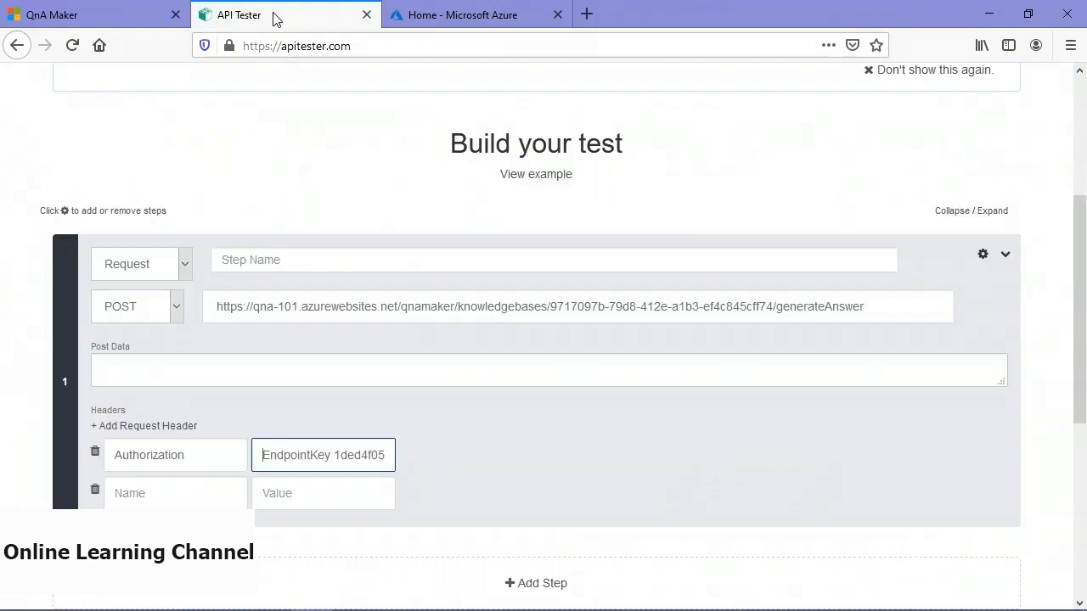
left_click(155, 498)
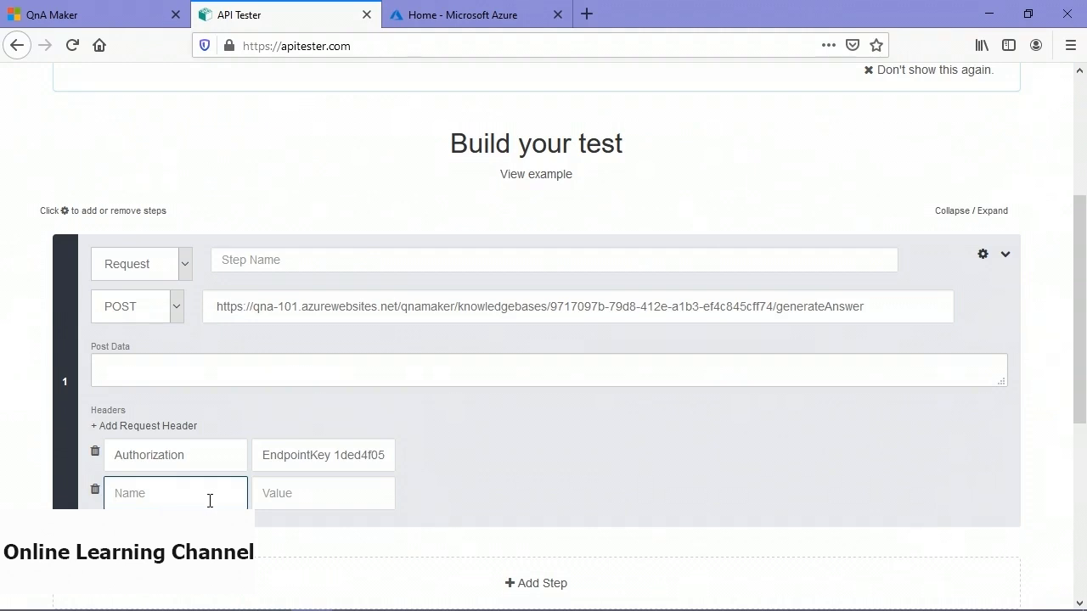
key("ctrl+v")
left_click_drag(238, 496, 148, 493)
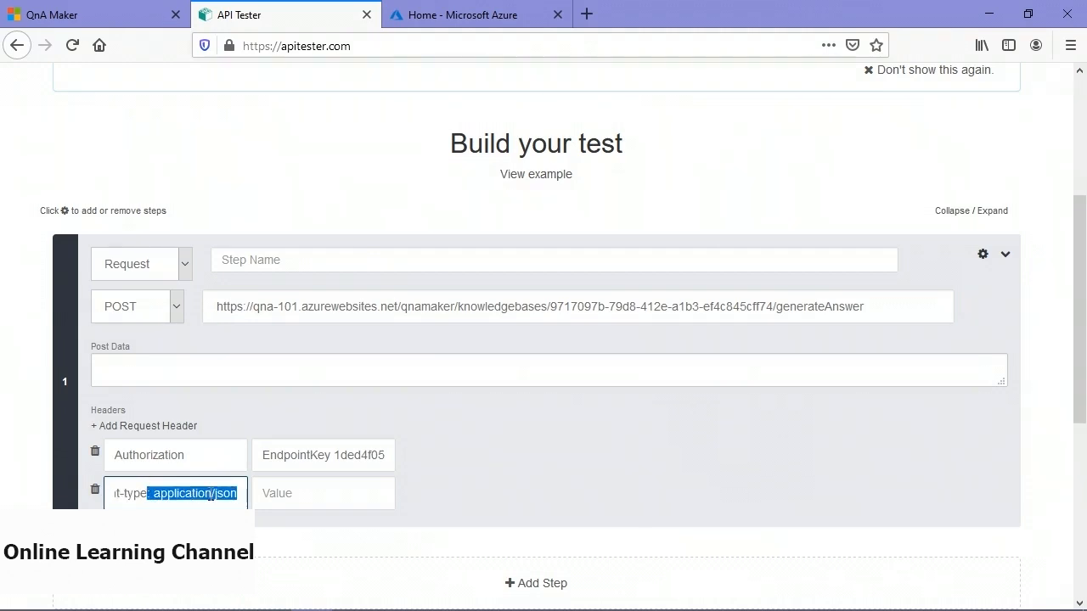
key("BackSpace")
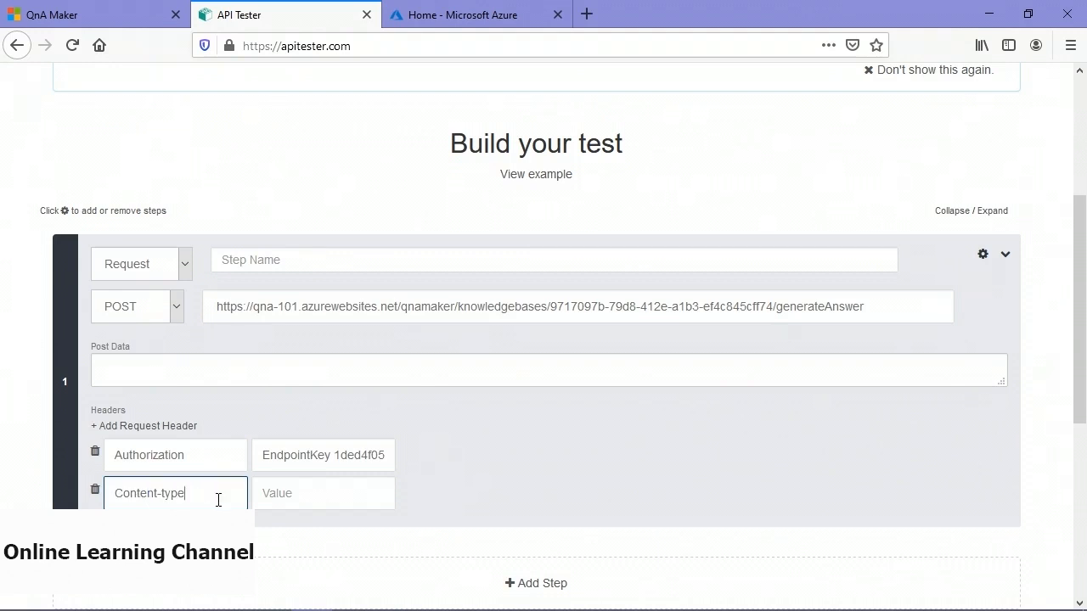
left_click(283, 495)
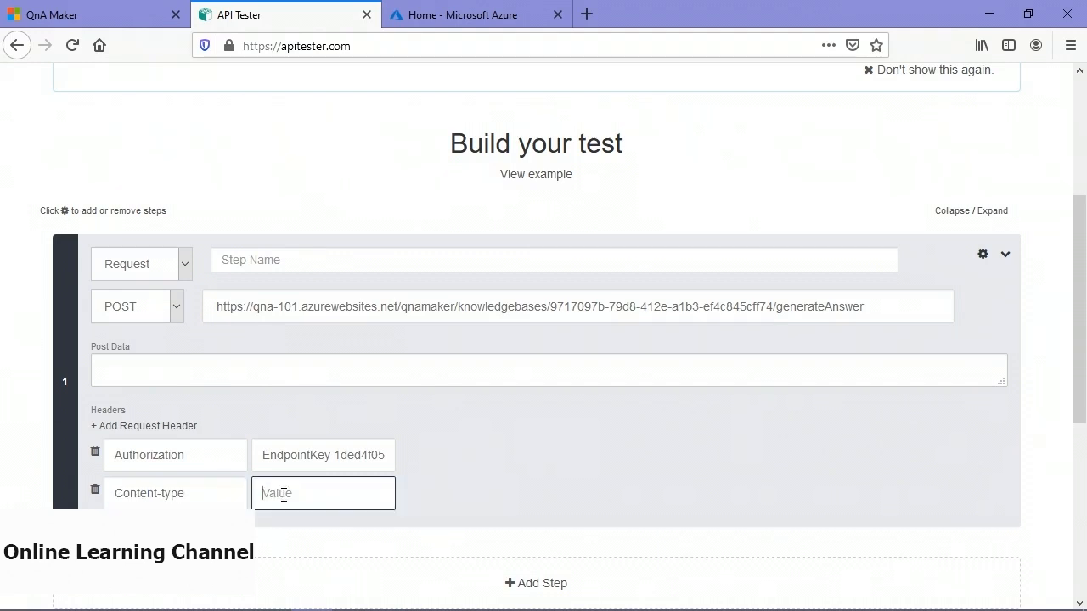
key("ctrl+v")
key("Home")
key("BackSpace")
key("BackSpace")
Step: Copy the -d JSON question body from the QnA Maker curl sample
left_click(125, 17)
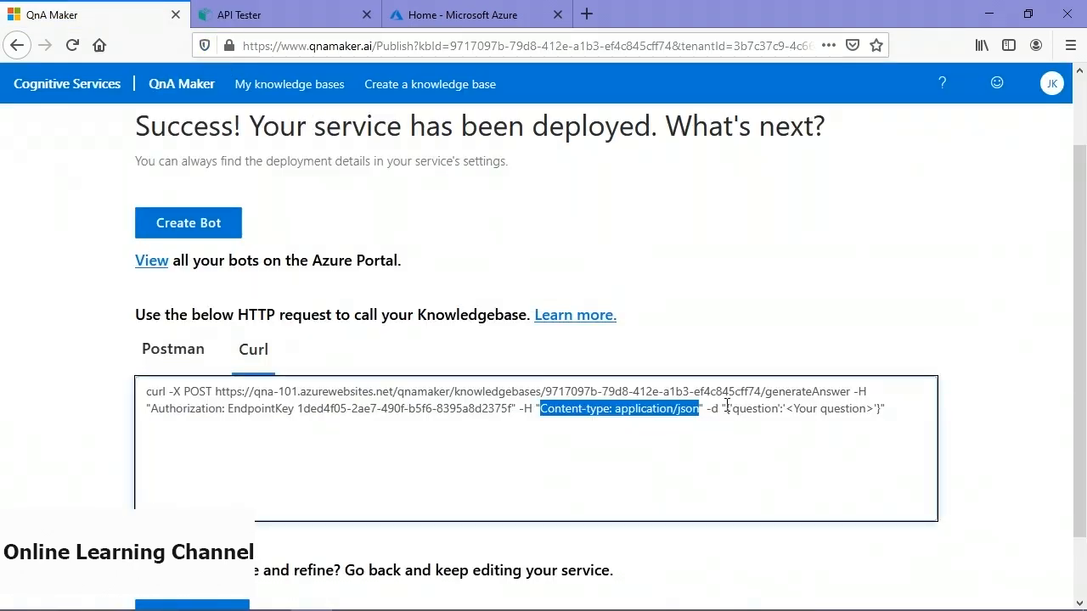
left_click_drag(727, 407, 881, 411)
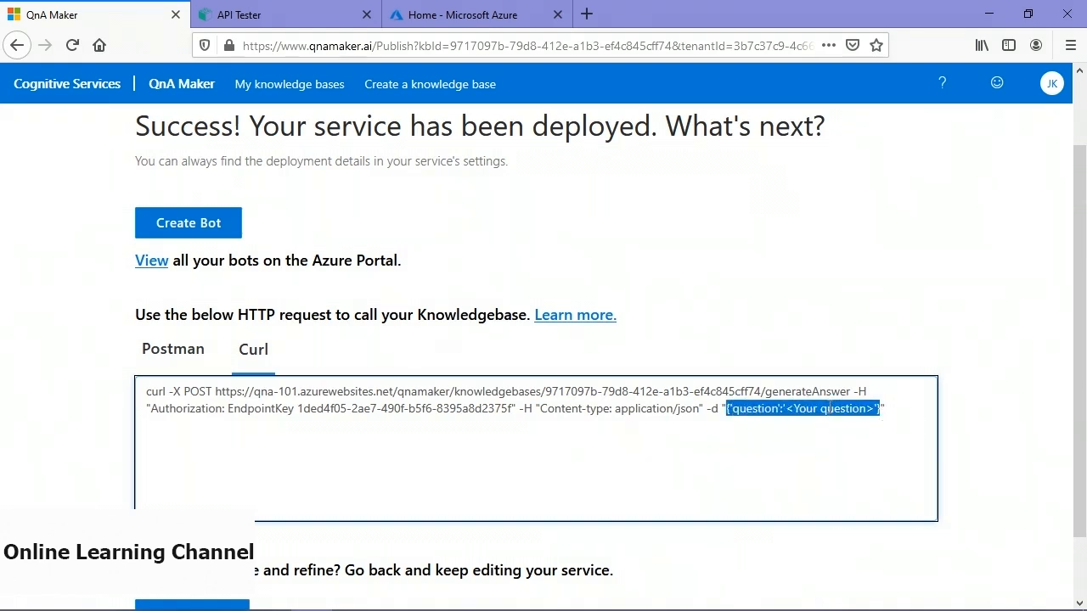
right_click(829, 410)
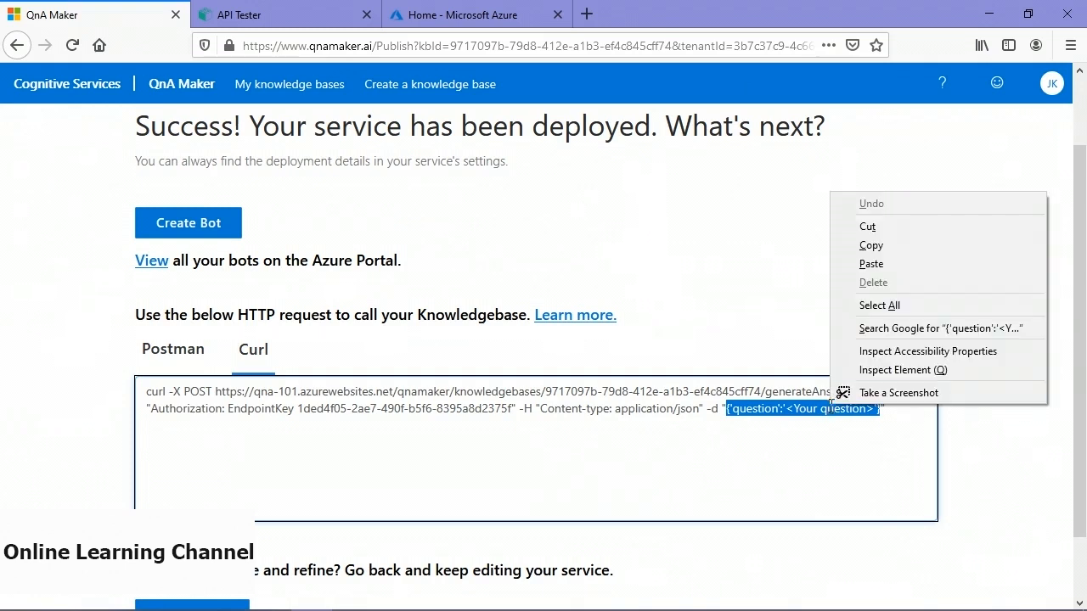
left_click(869, 251)
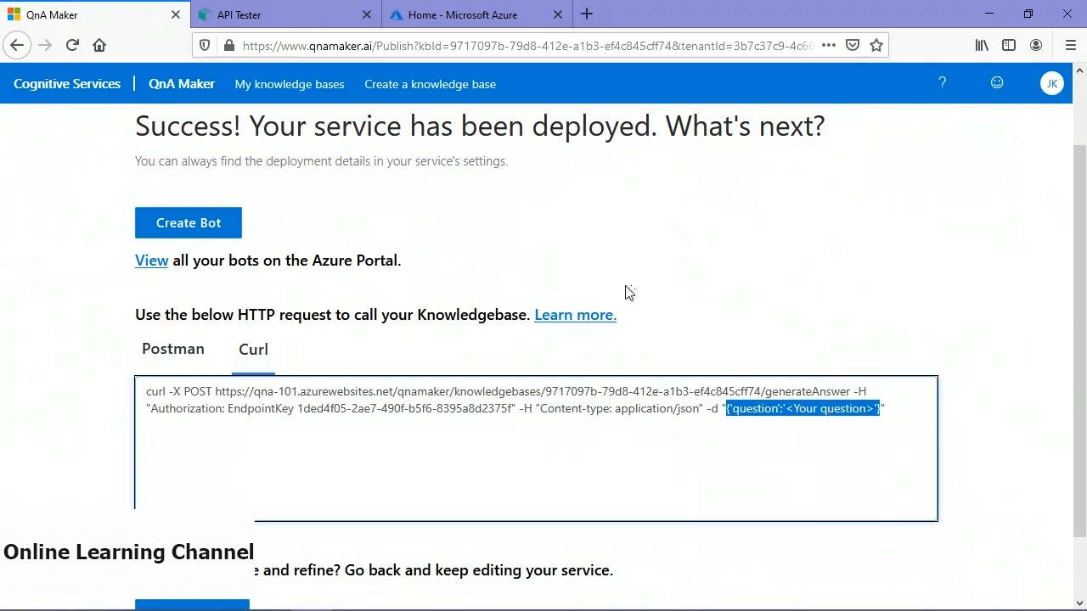
left_click(288, 15)
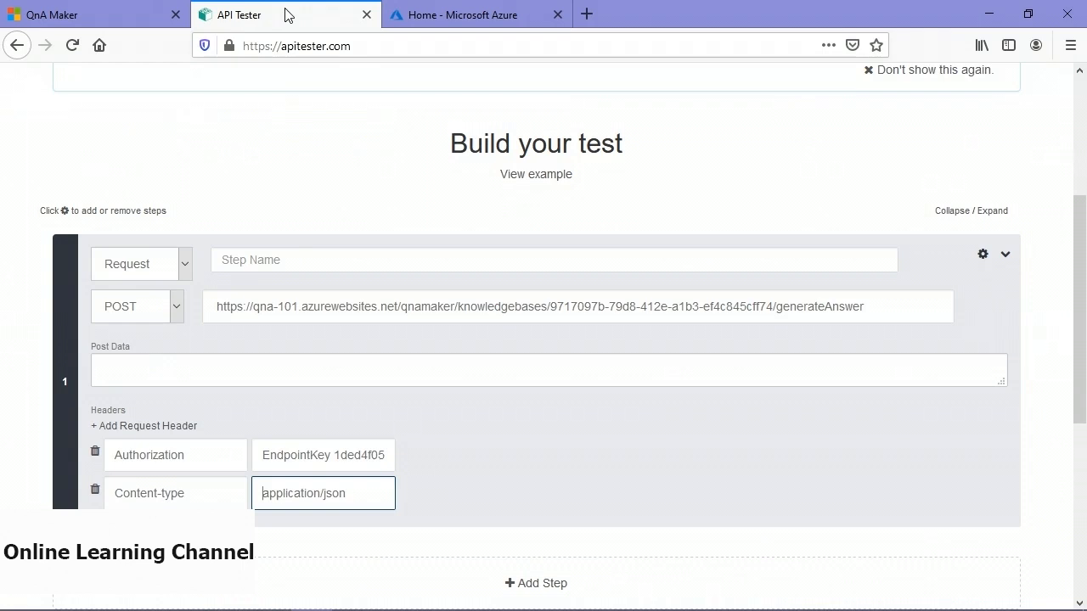
Step: Paste it into Post Data, replacing <Your question> with 'how do I upgrade my account'
left_click(136, 365)
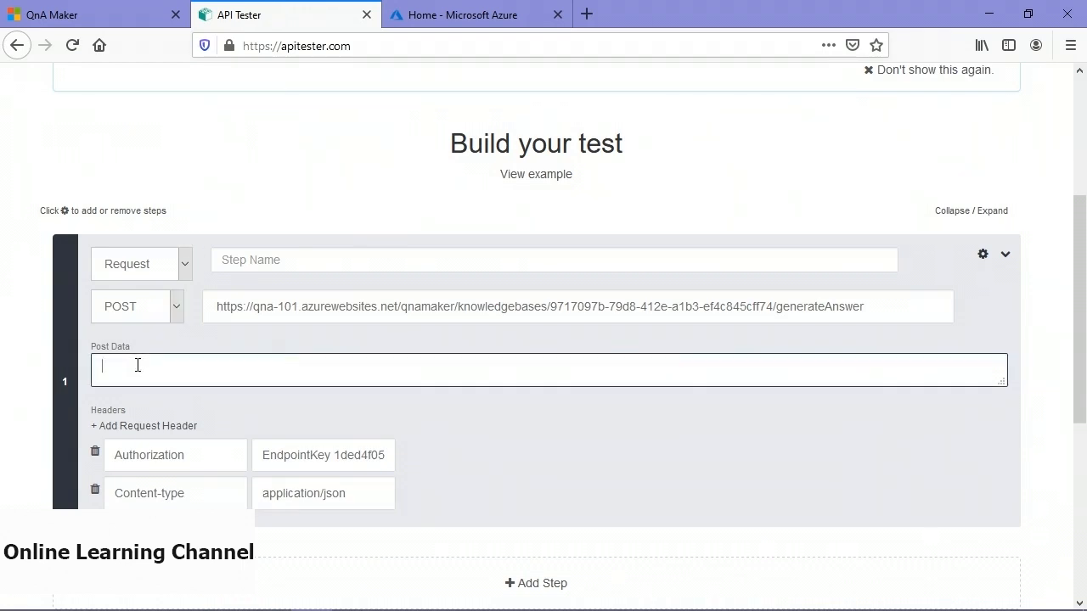
key("ctrl+v")
key("shift+Left")
key("shift+Left")
key("shift+Left")
key("shift+Left")
key("shift+Left")
key("shift+Left")
key("shift+Left")
key("shift+Left")
key("shift+Left")
key("shift+Left")
key("shift+Left")
key("shift+Left")
key("shift+Left")
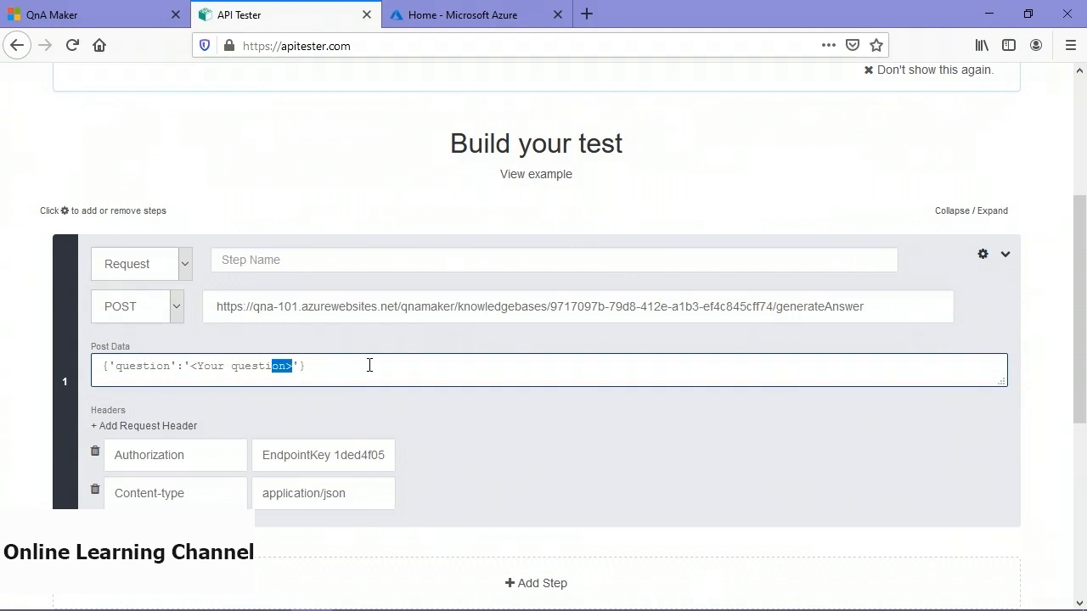
key("shift+Left")
key("shift+Left")
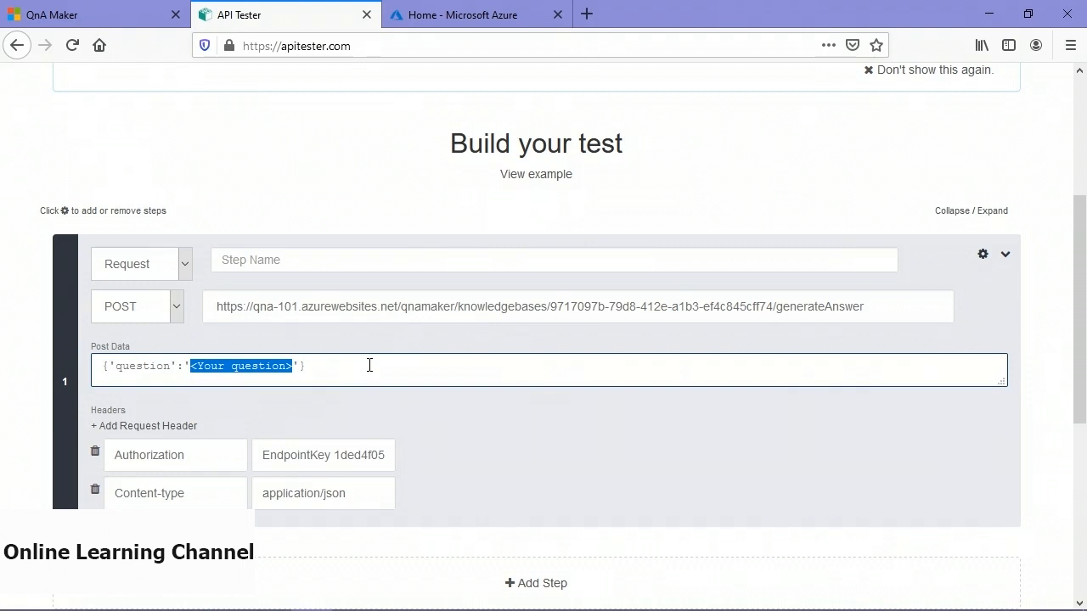
type("how do I upg")
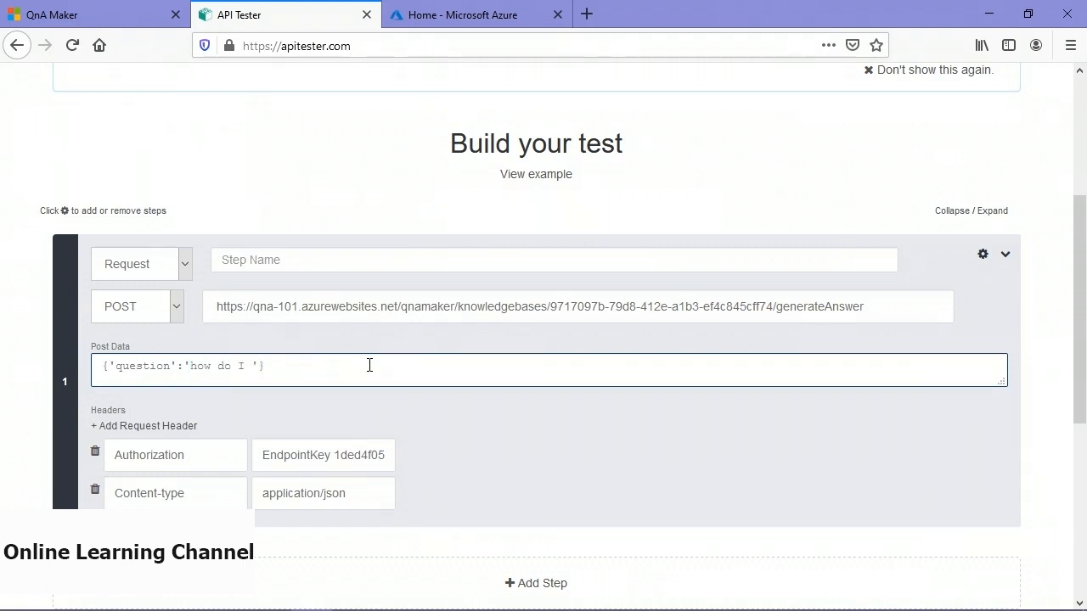
type("rade my account")
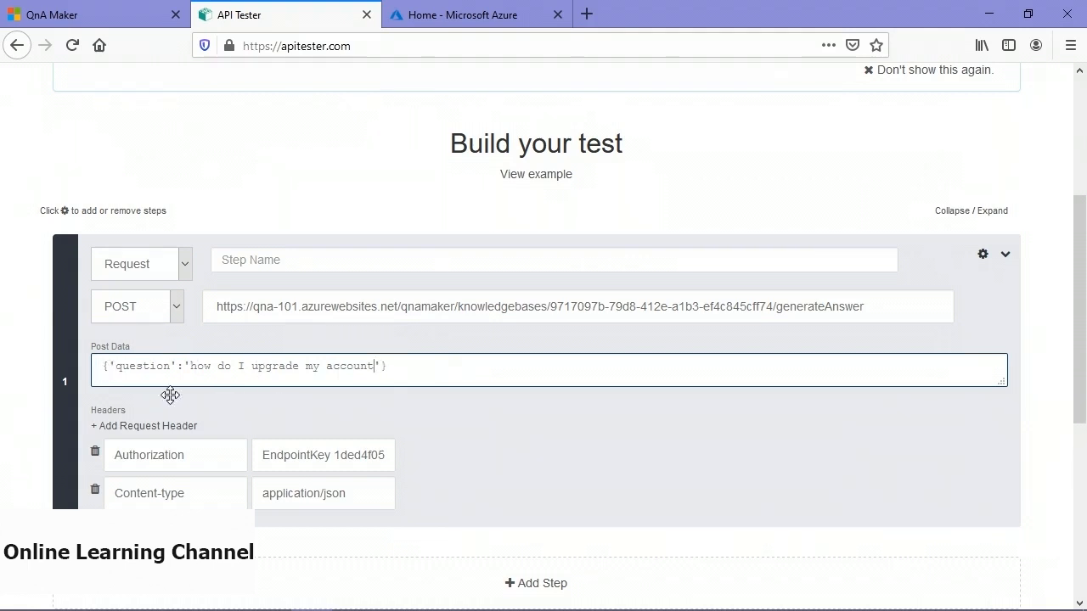
scroll(149, 387, "down", 3)
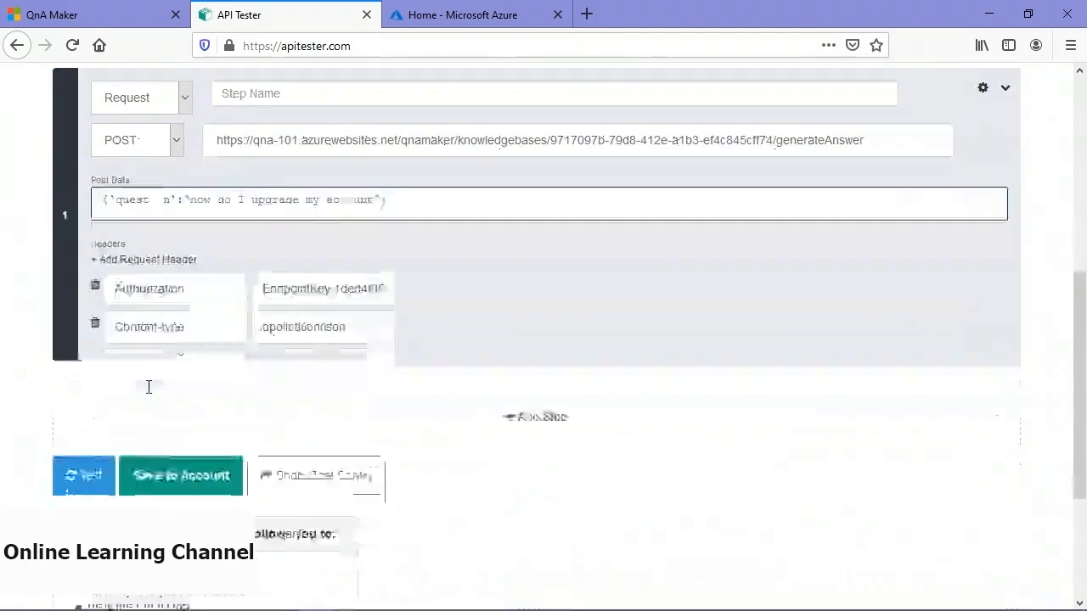
Step: Run the POST test and read the 200 OK response with the upgrade answer at score 100
left_click(88, 382)
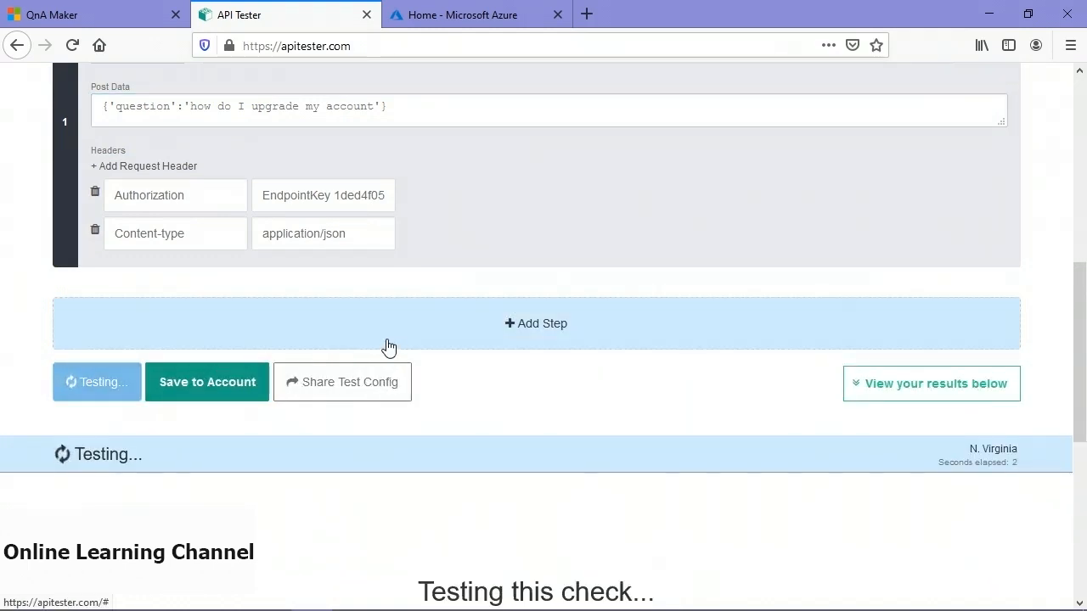
scroll(387, 346, "down", 3)
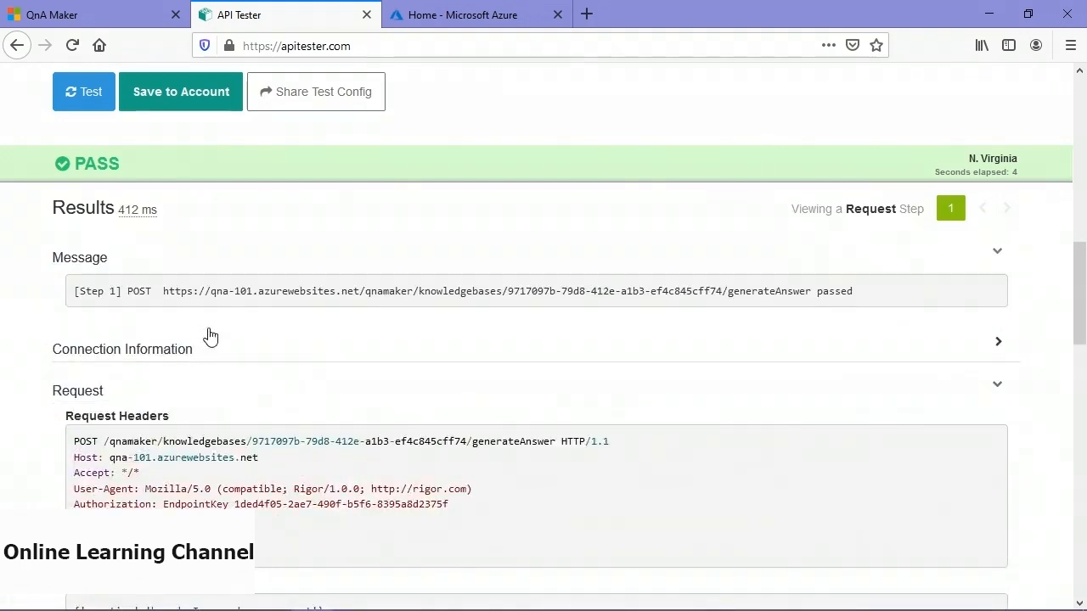
scroll(201, 322, "down", 1)
scroll(194, 284, "down", 2)
scroll(194, 284, "down", 3)
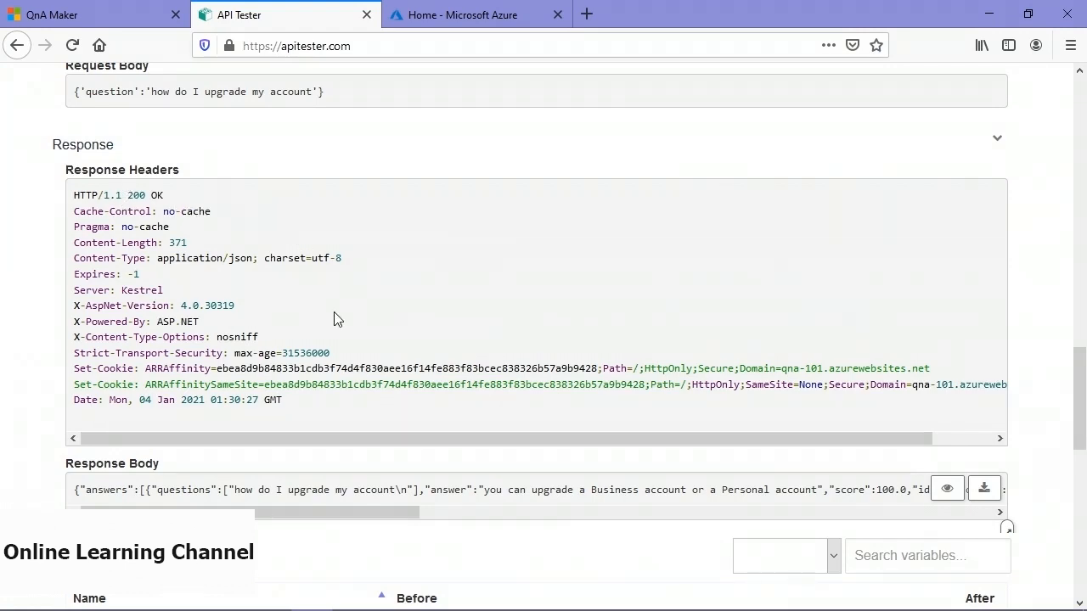
scroll(336, 319, "down", 1)
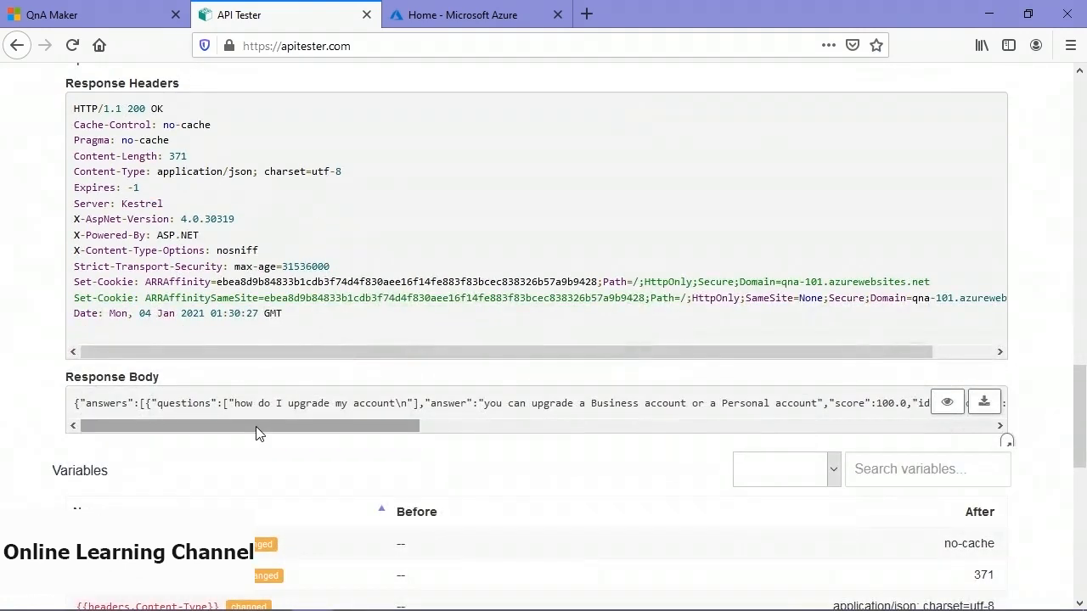
left_click_drag(256, 426, 532, 436)
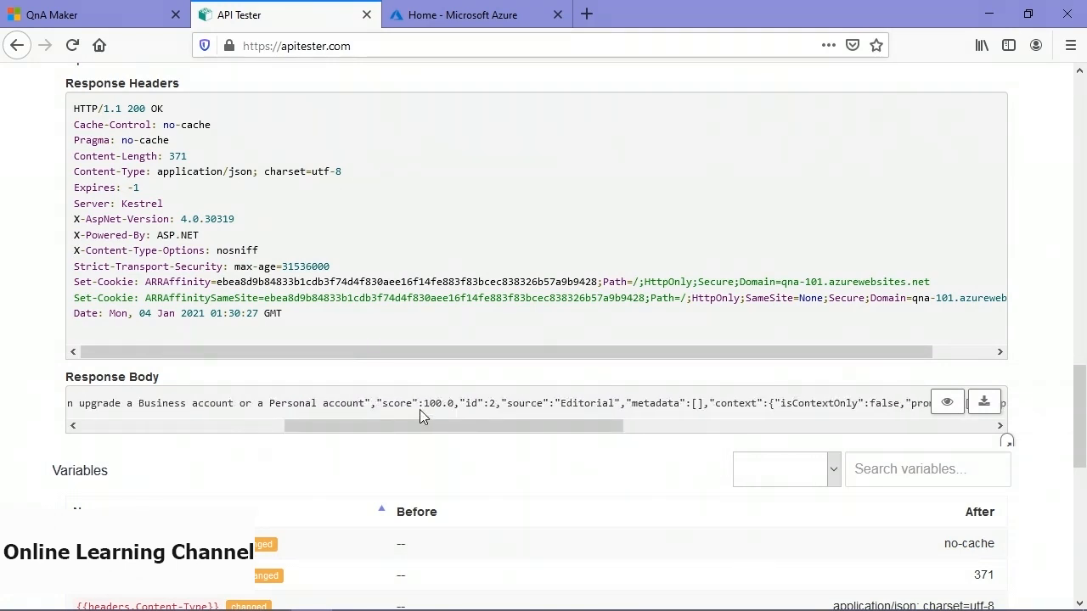
left_click_drag(461, 429, 709, 433)
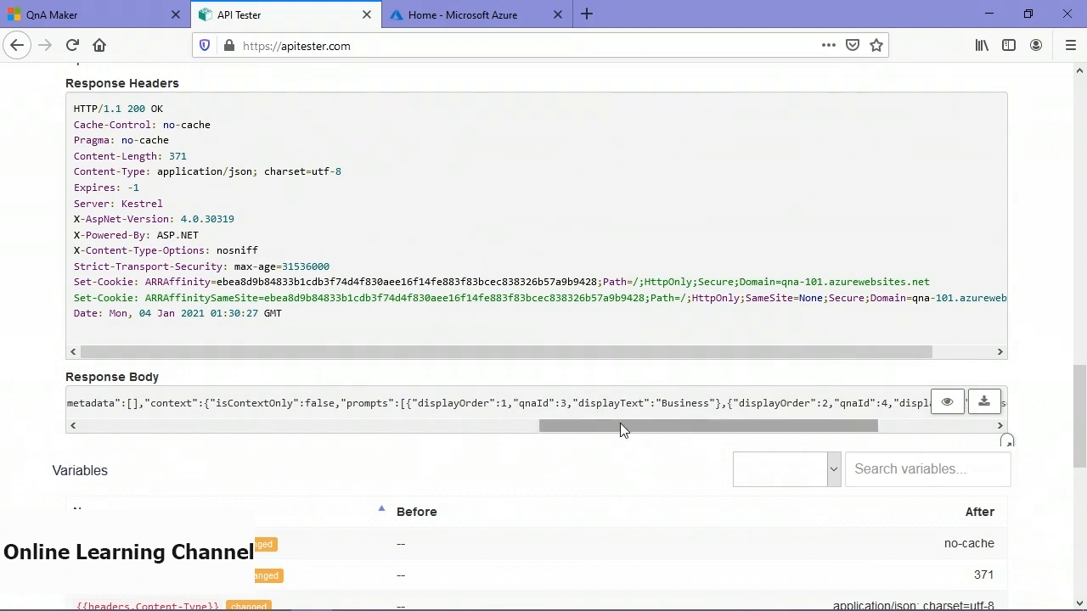
left_click_drag(619, 425, 141, 450)
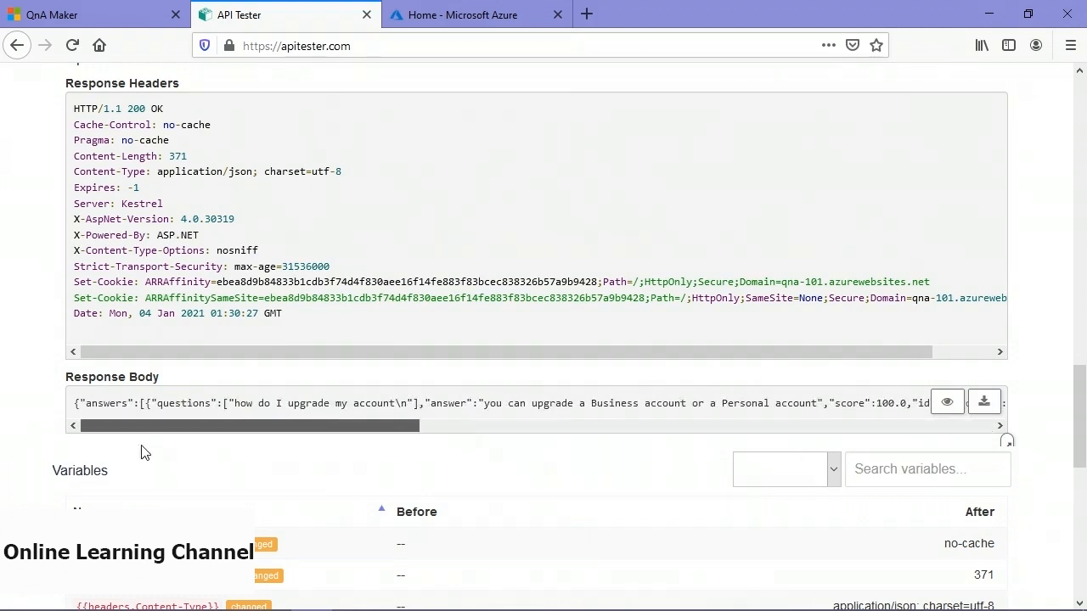
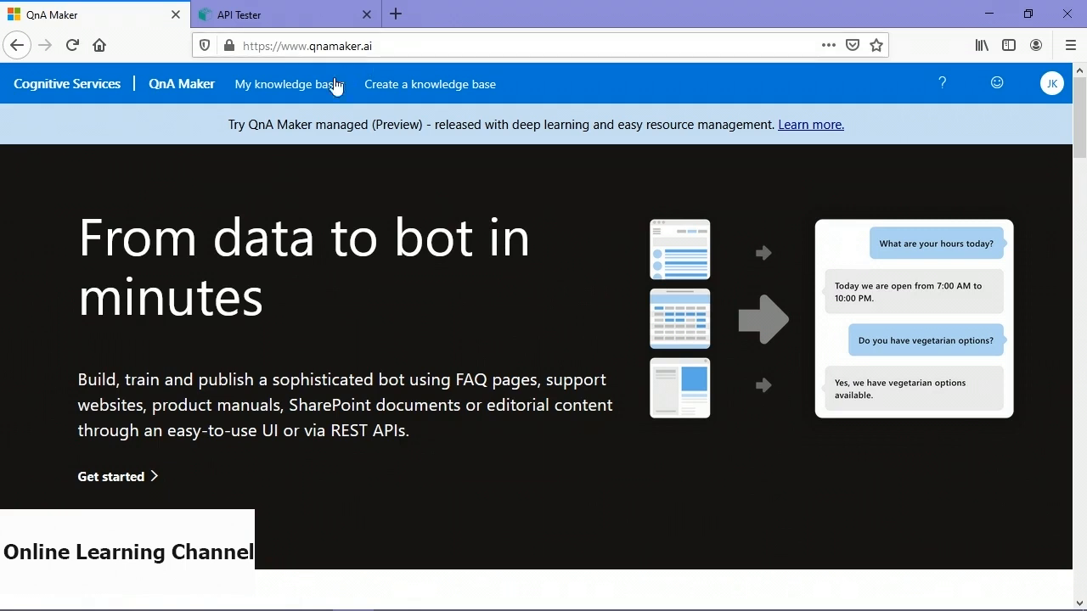
Step: Open the myKB knowledge base from My knowledge bases and go to its Publish page
left_click(288, 89)
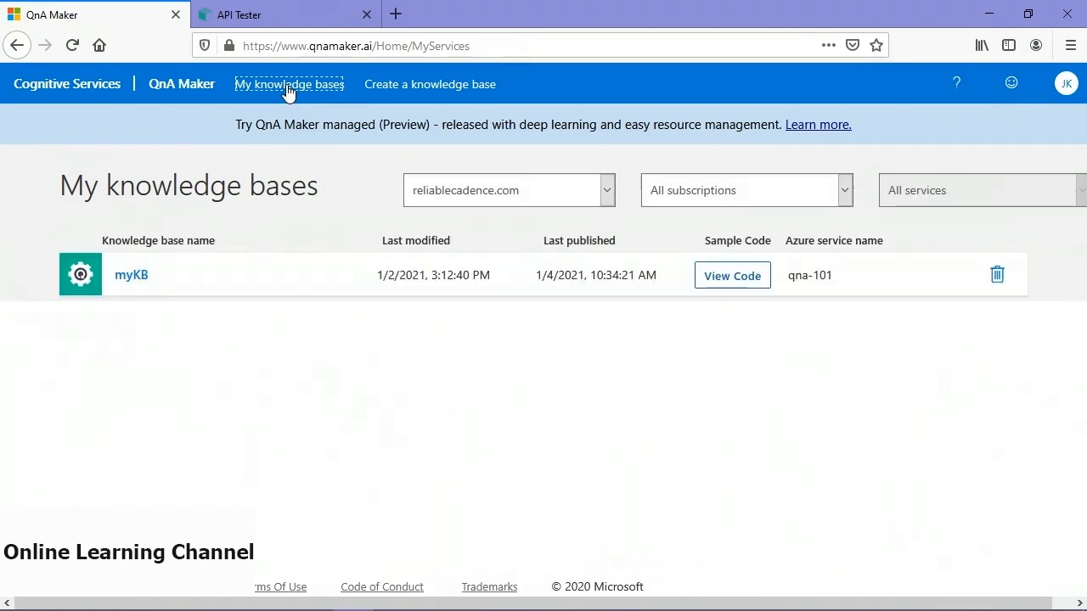
left_click(132, 275)
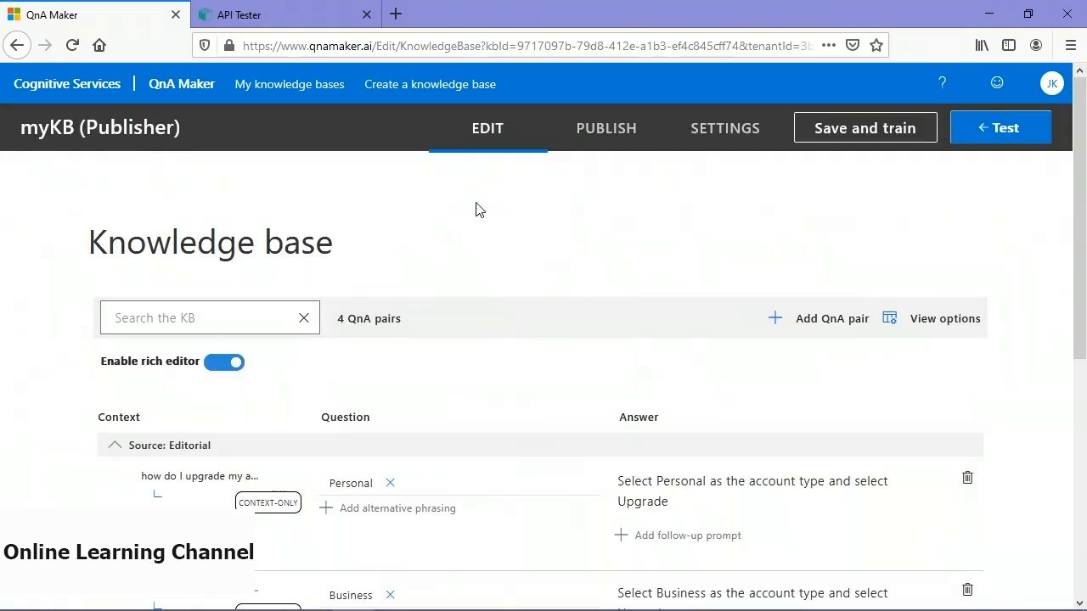
left_click(602, 136)
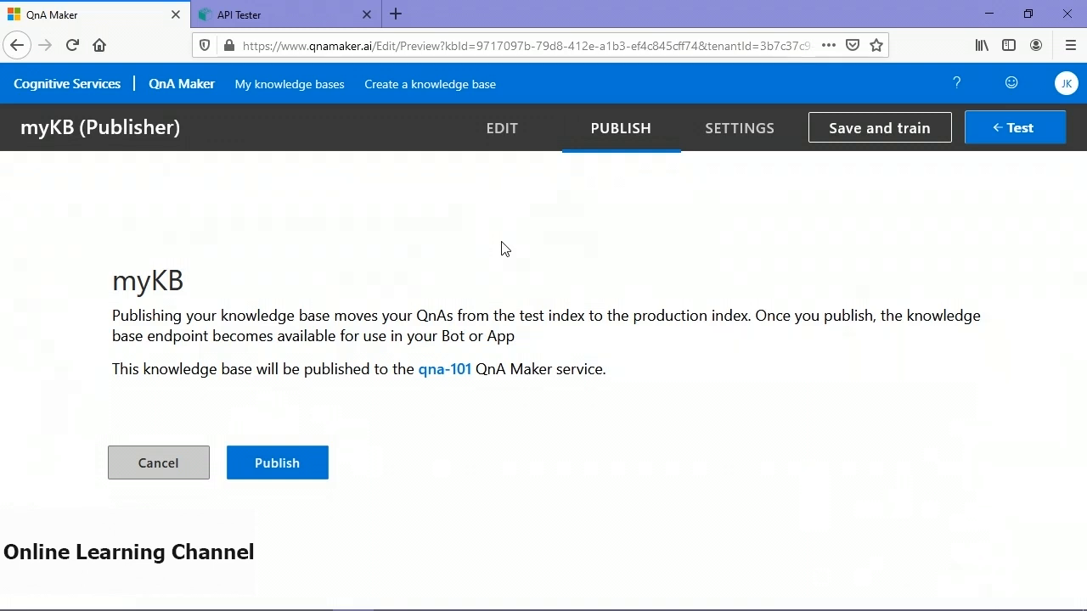
Step: Publish myKB to production and start creating a Web App Bot for it
left_click(316, 461)
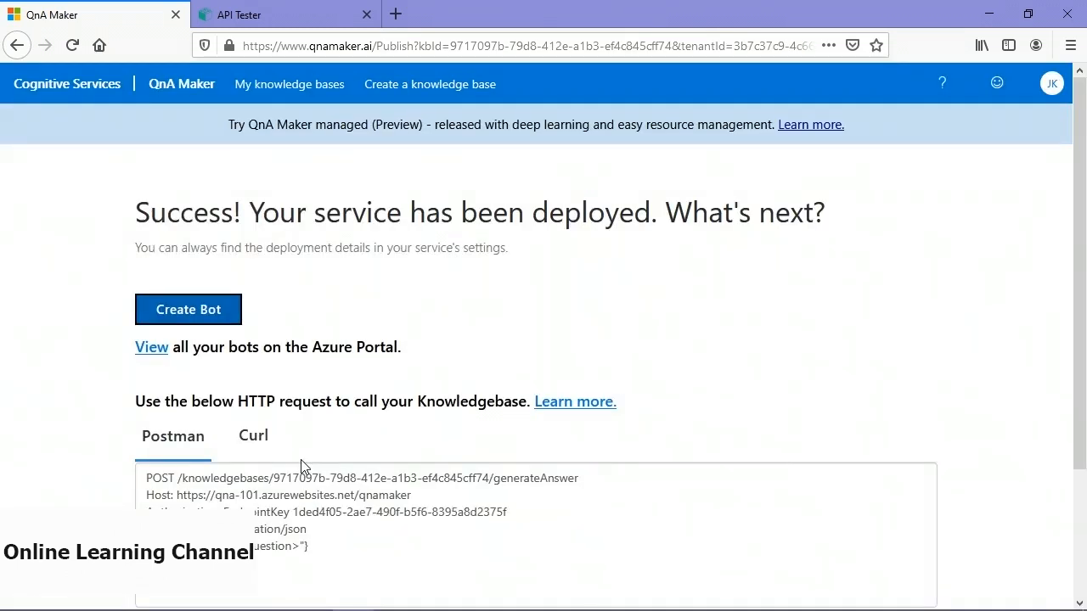
left_click(224, 321)
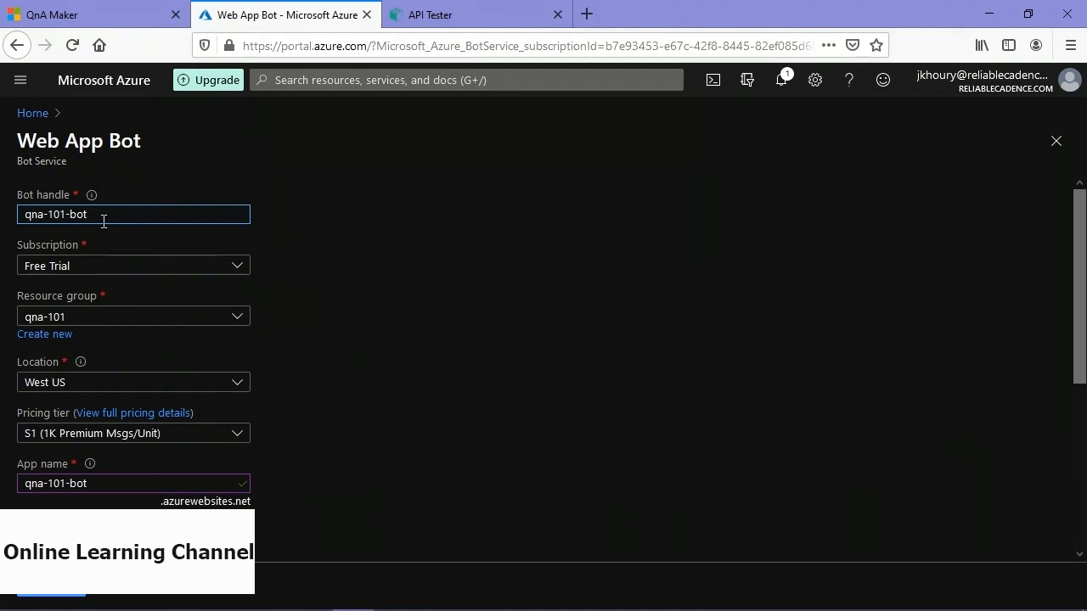
Step: Change the Web App Bot pricing tier from S1 to F0 (10K Premium Messages)
mouse_move(92, 202)
left_click(227, 434)
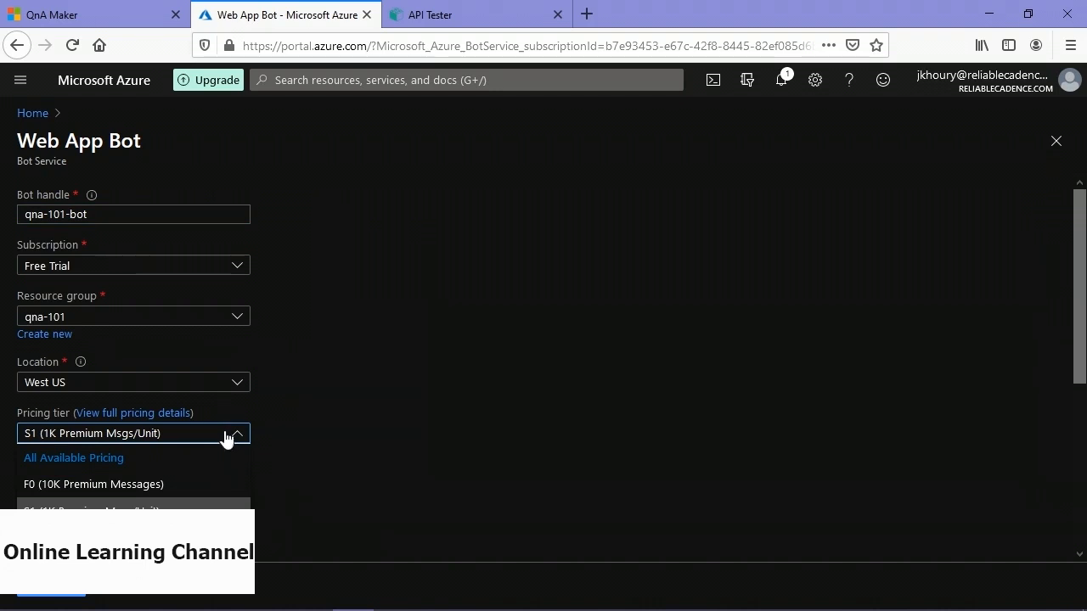
left_click(140, 491)
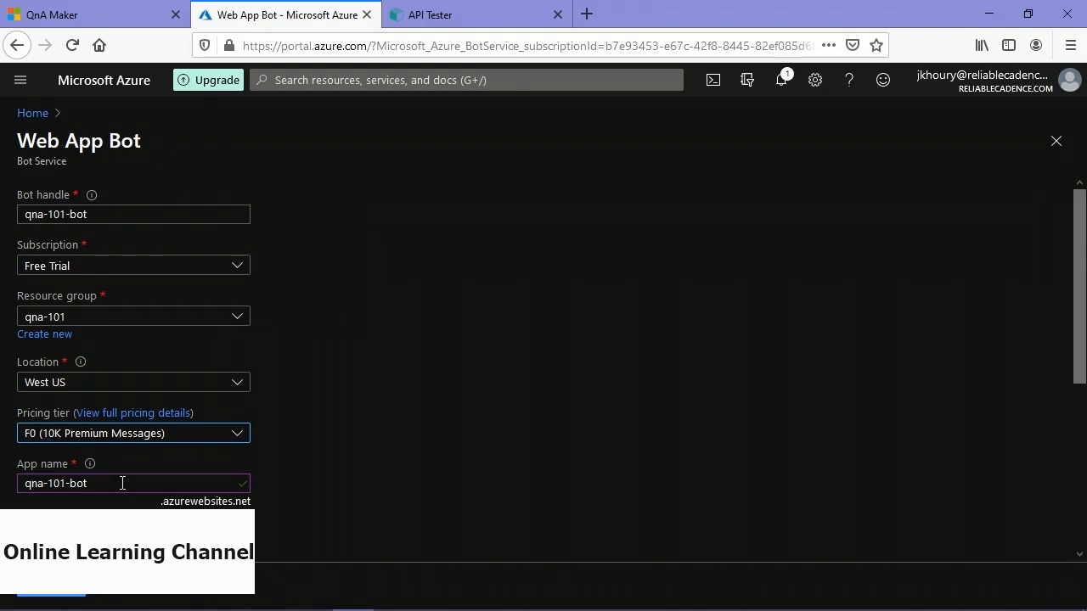
mouse_move(91, 470)
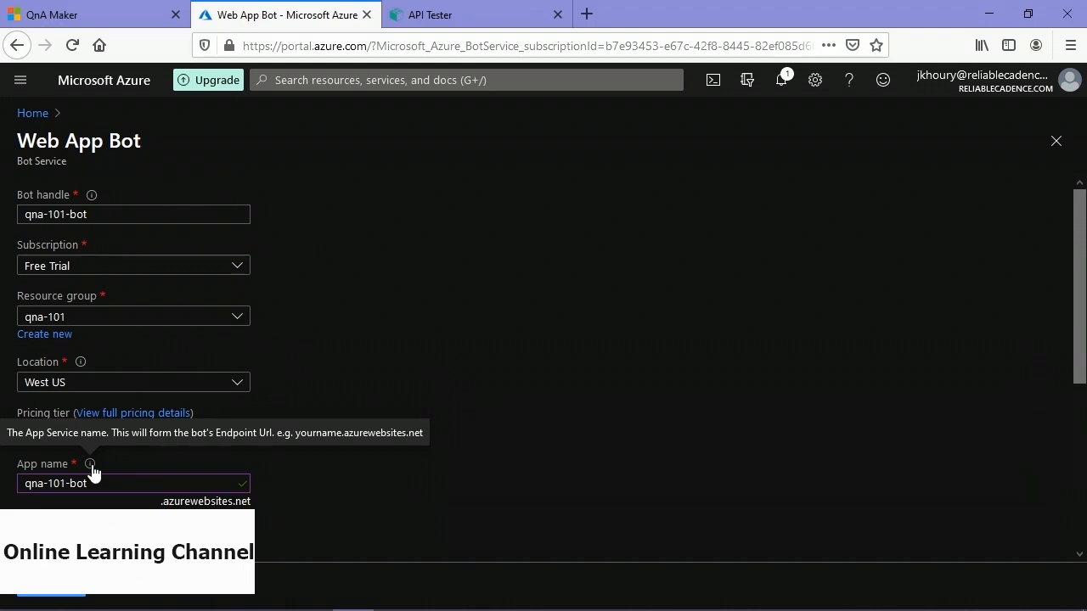
Step: Turn Application Insights off and set the bot's App ID and password to auto-create
scroll(279, 476, "down", 3)
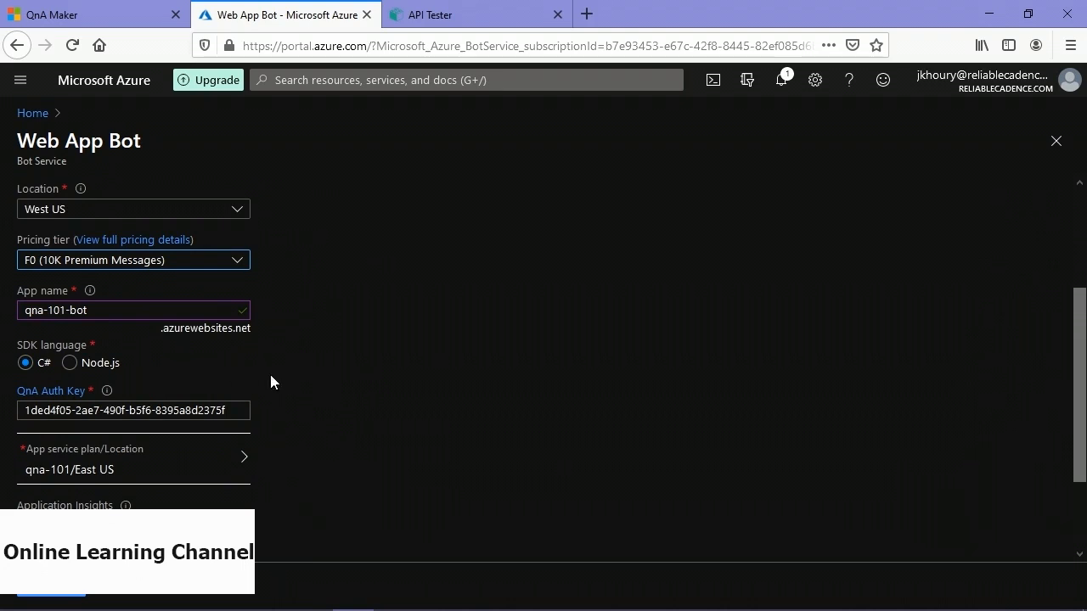
scroll(269, 371, "down", 2)
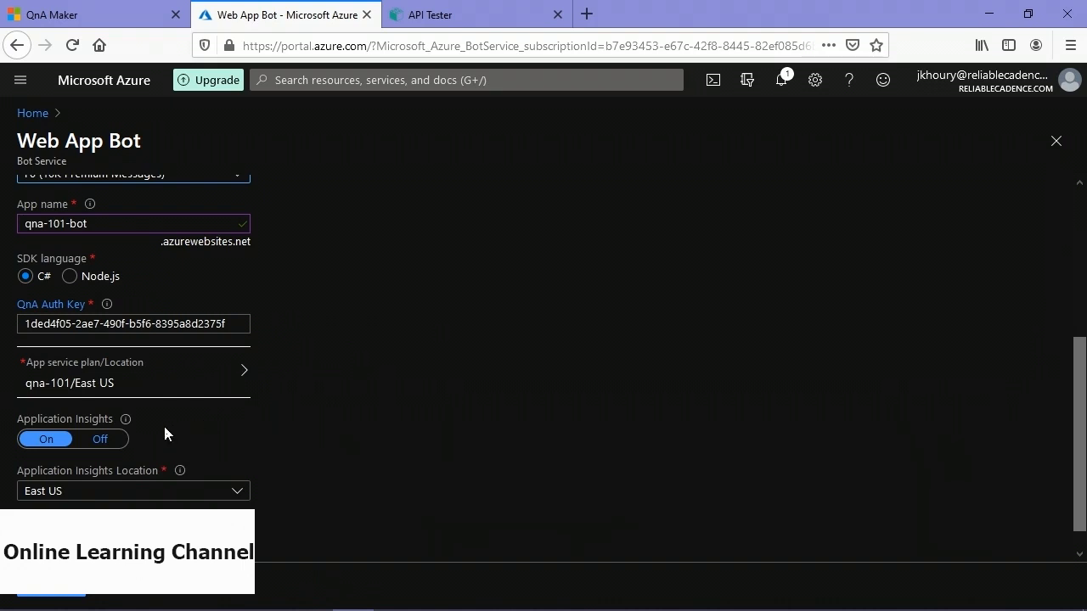
left_click(107, 441)
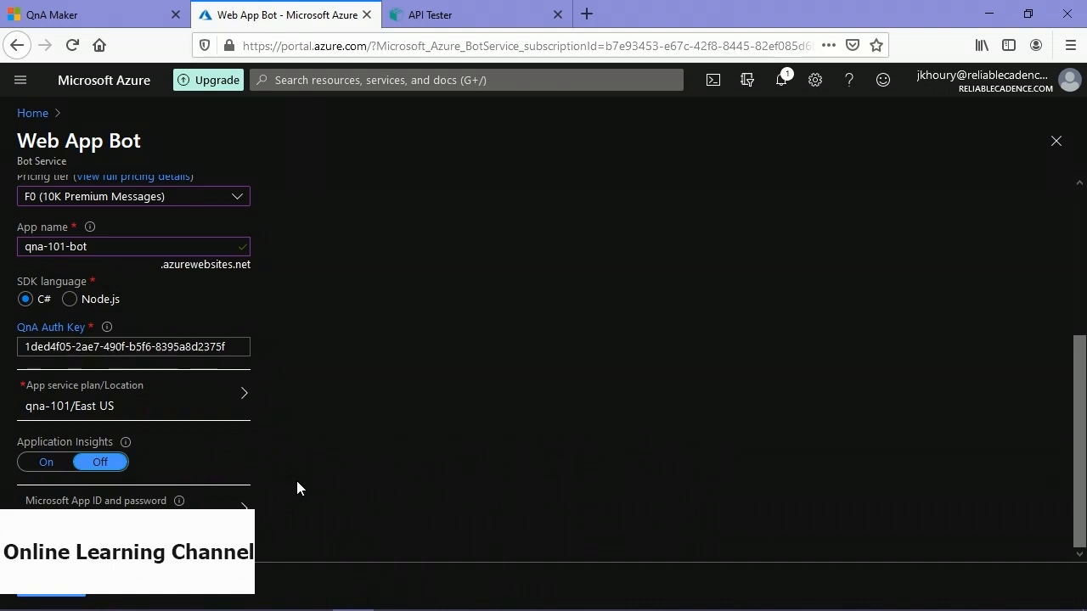
left_click(170, 499)
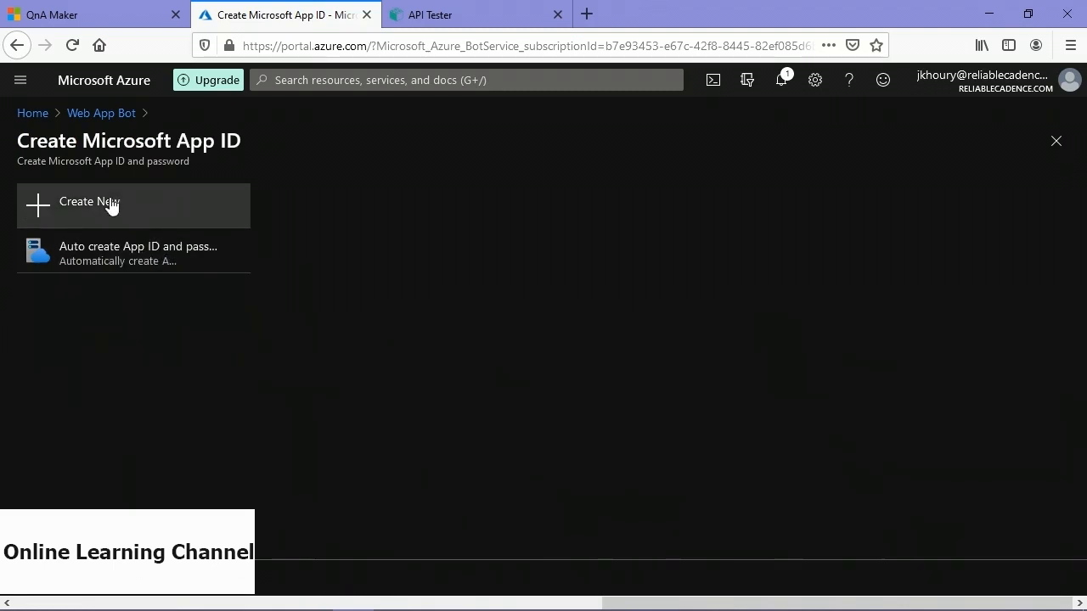
left_click(161, 259)
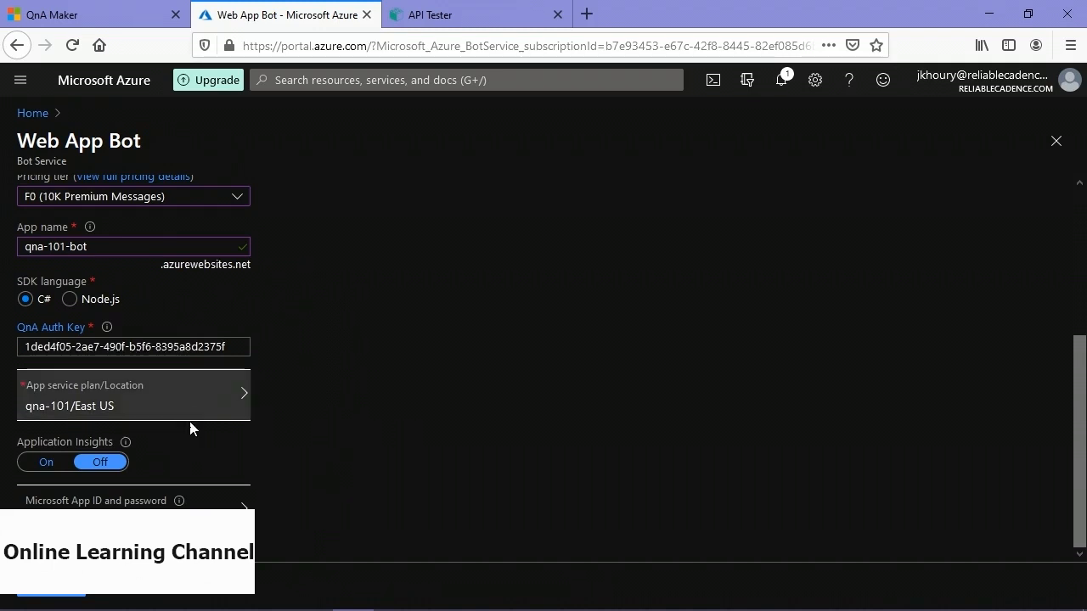
Step: Submit the qna-101-bot Web App Bot form for creation
left_click(74, 597)
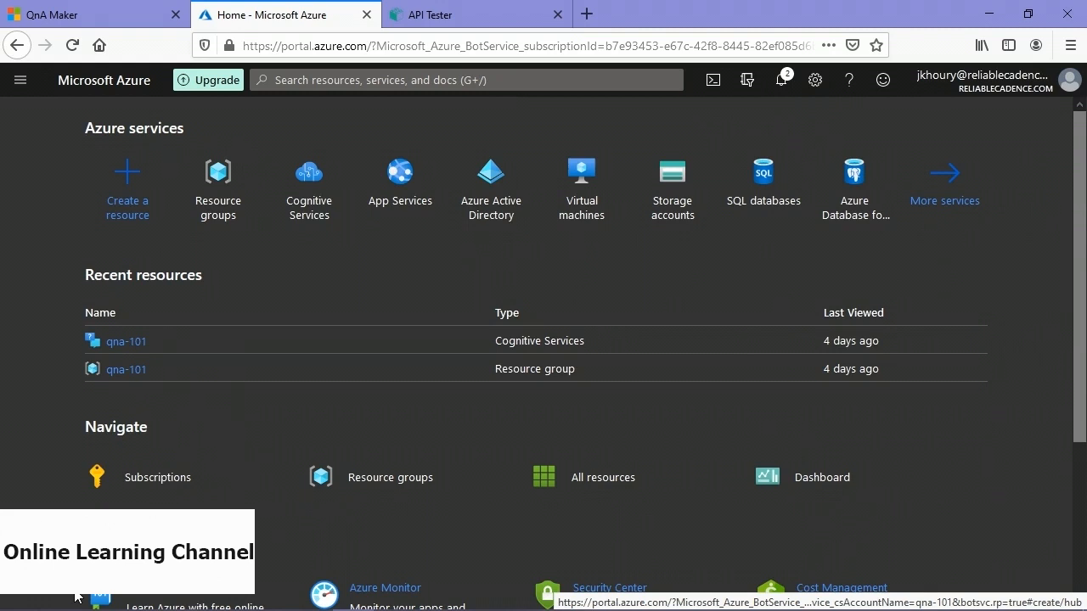
Step: Open the qna-101 resource group from Recent resources
left_click(138, 374)
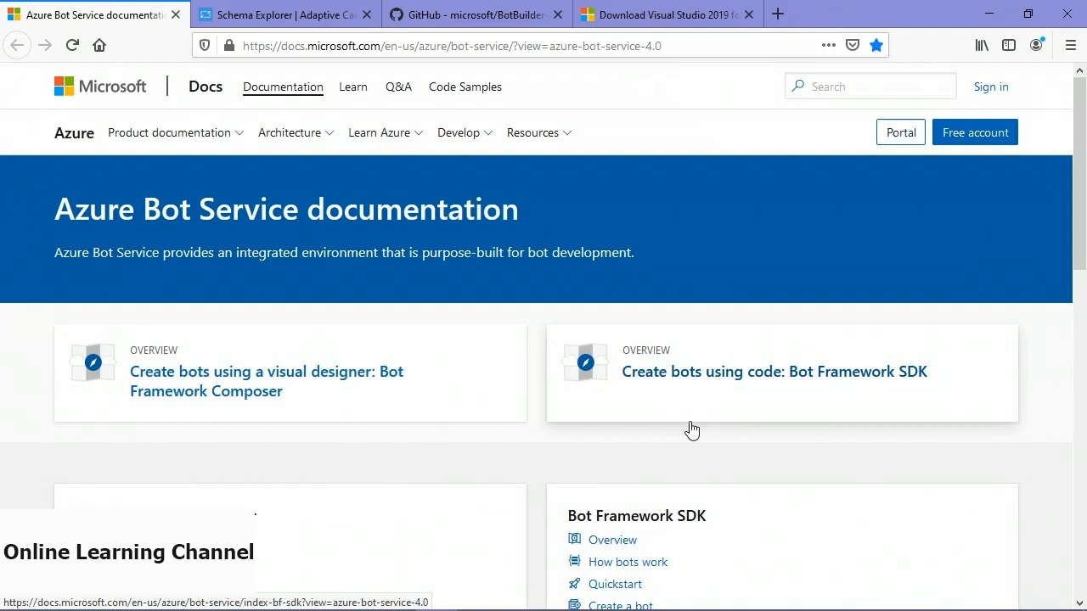
Step: Scroll the Azure Bot Service docs down to the SDK language references and related tools
scroll(692, 430, "down", 5)
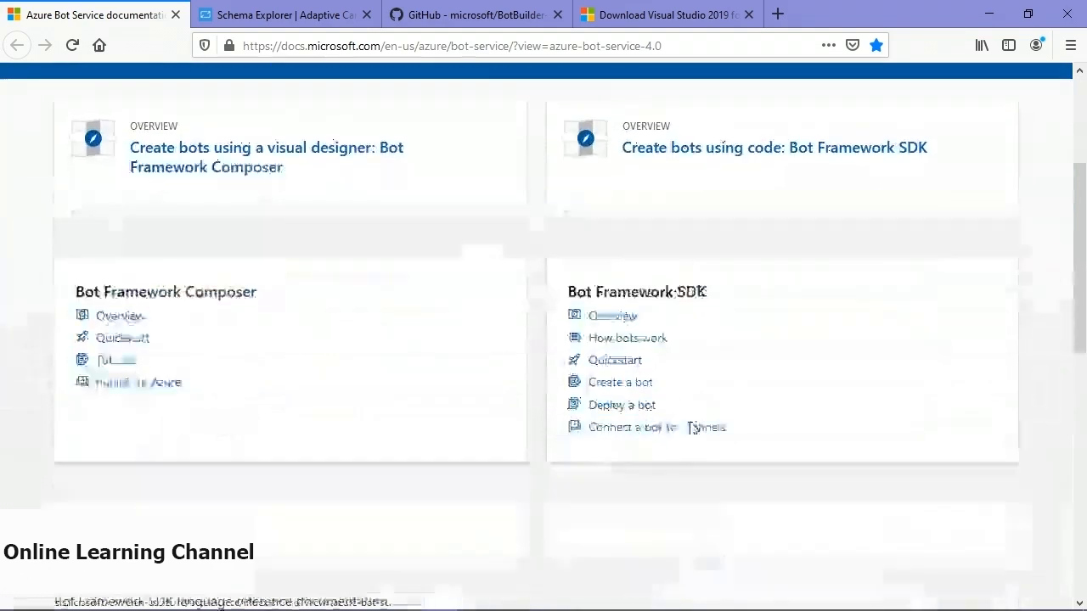
scroll(690, 429, "down", 1)
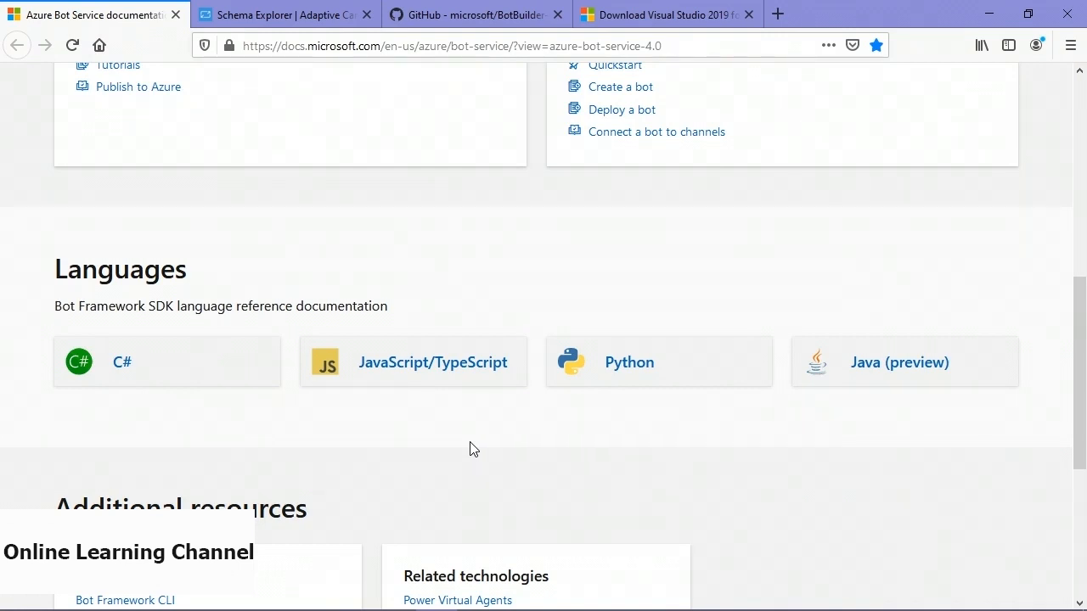
scroll(471, 448, "down", 2)
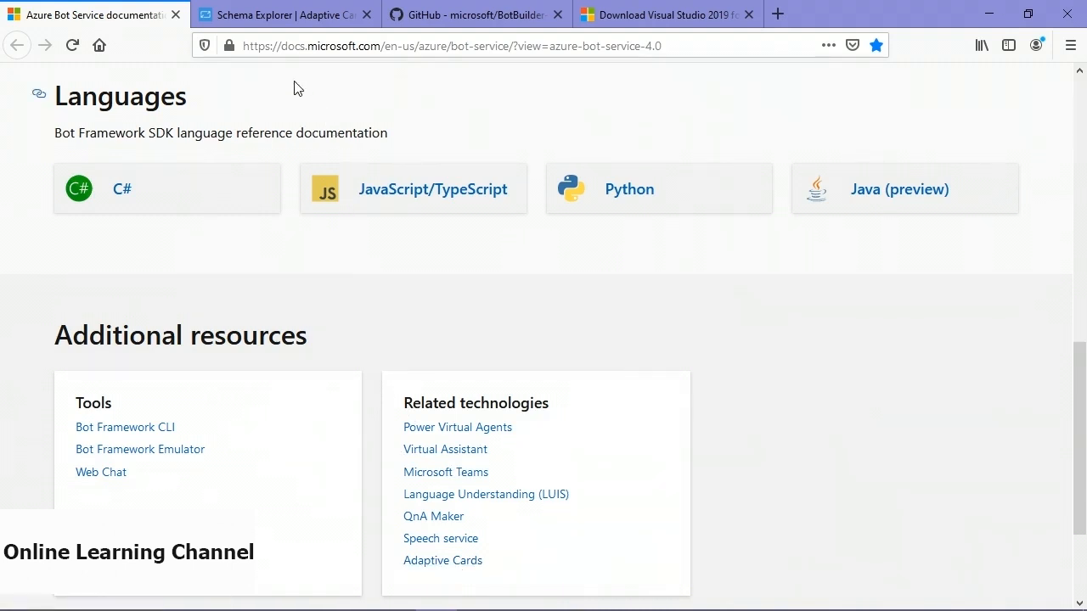
Step: Browse the AdaptiveCard property table in Schema Explorer down to the Example and back
left_click(282, 17)
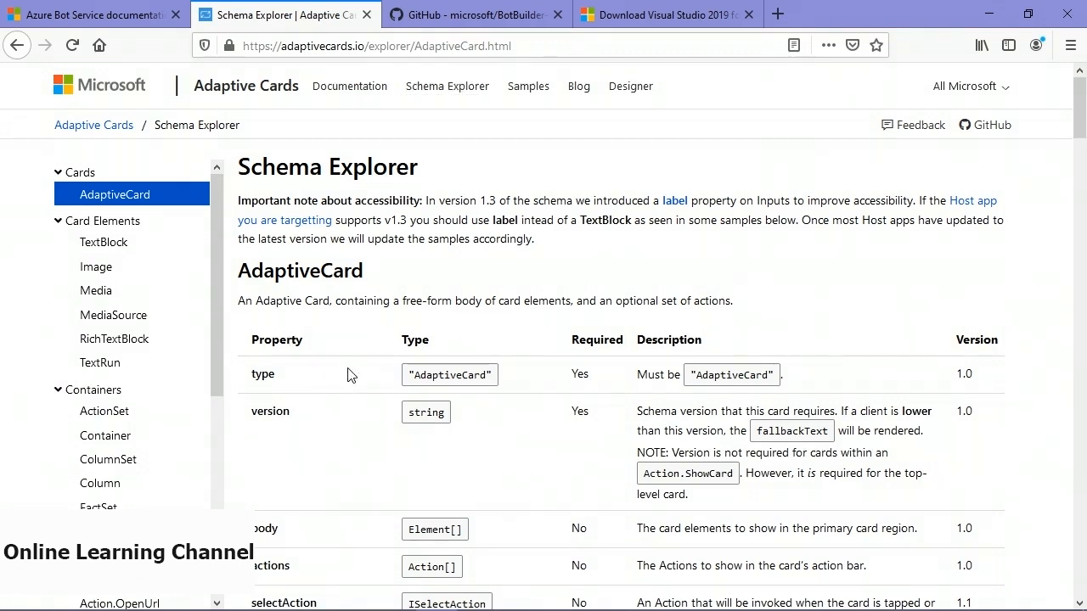
scroll(320, 371, "down", 3)
scroll(337, 355, "down", 2)
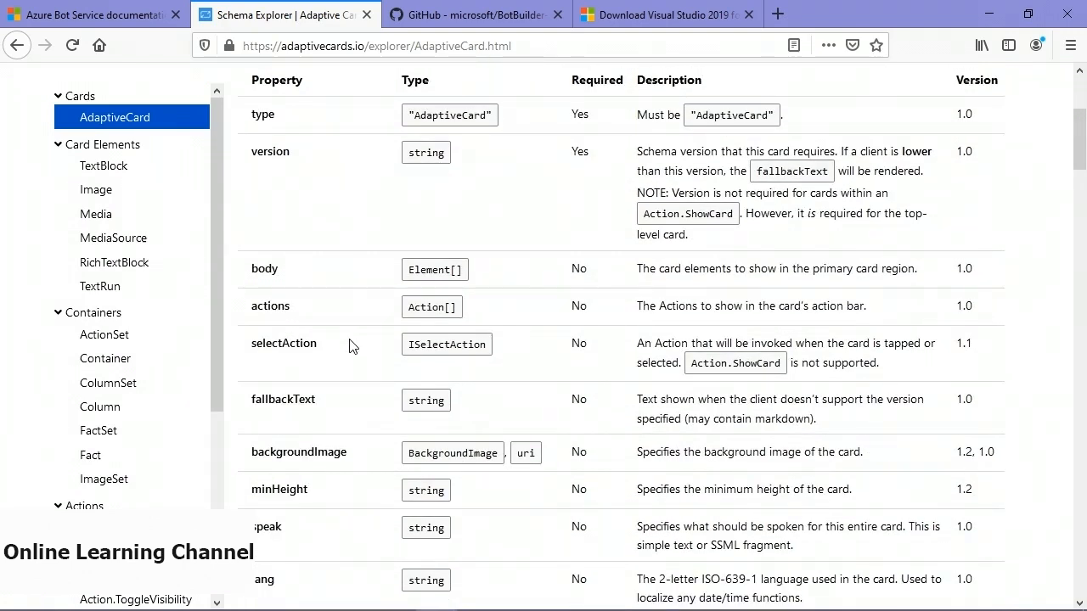
scroll(352, 345, "down", 2)
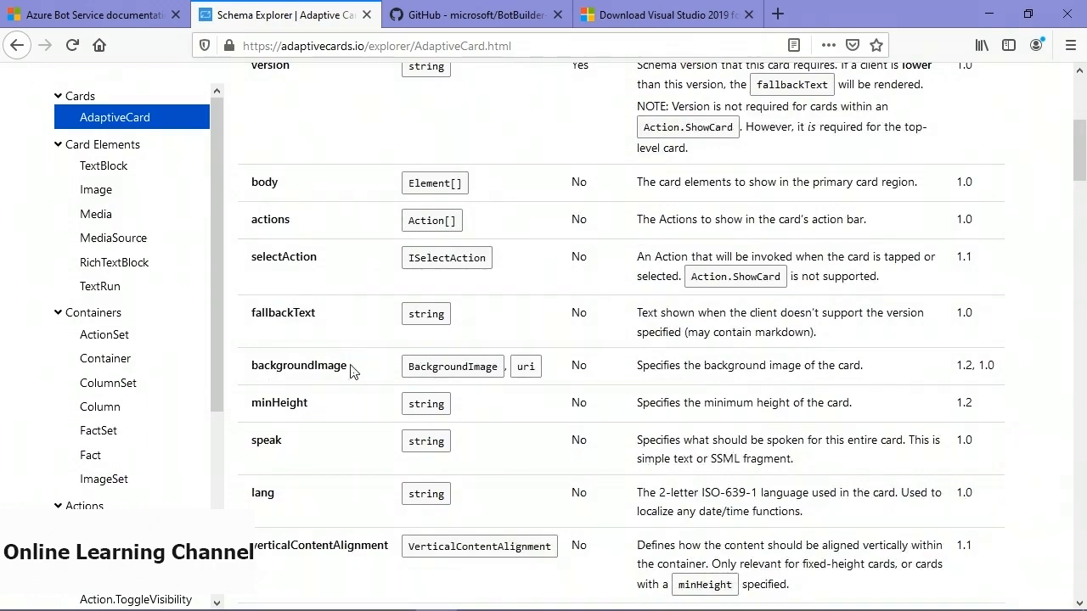
scroll(350, 371, "down", 4)
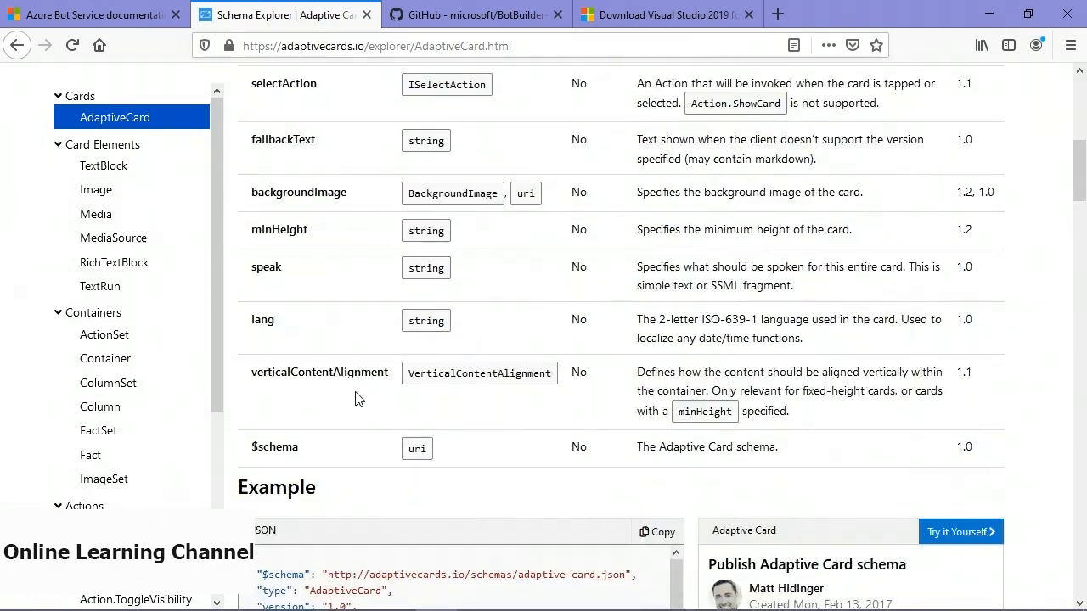
scroll(356, 399, "up", 12)
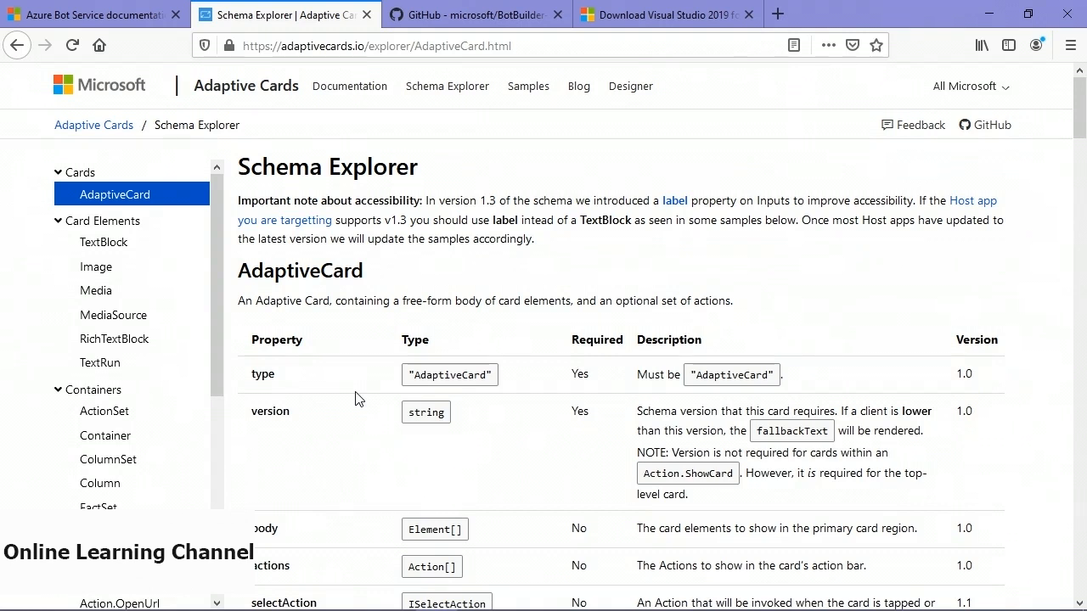
Step: Browse the BotBuilder-Samples csharp_dotnetcore samples folder, then return to the repository root
left_click(468, 19)
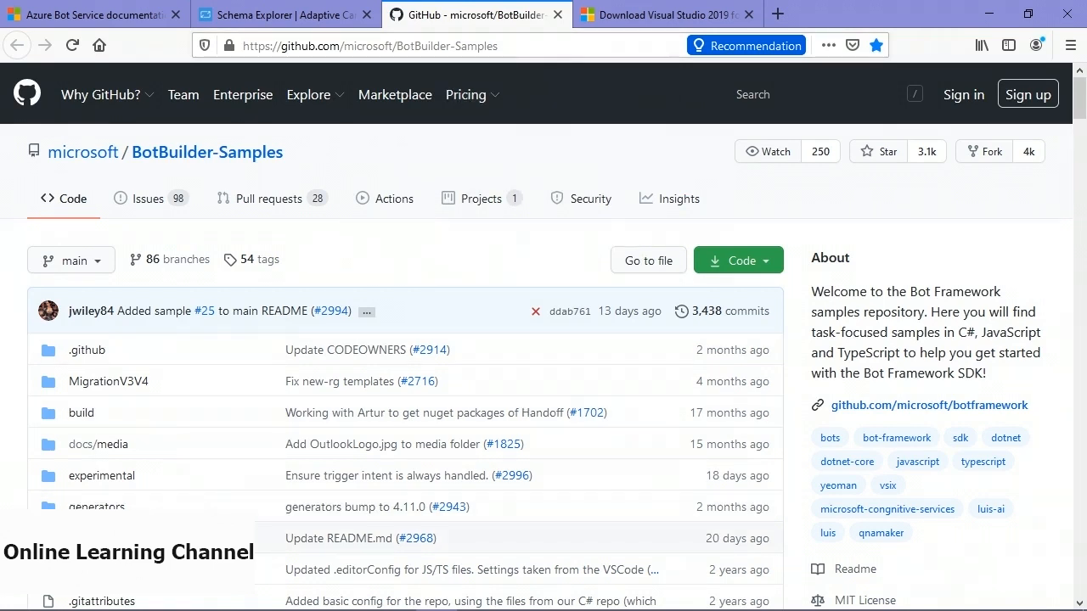
left_click(84, 538)
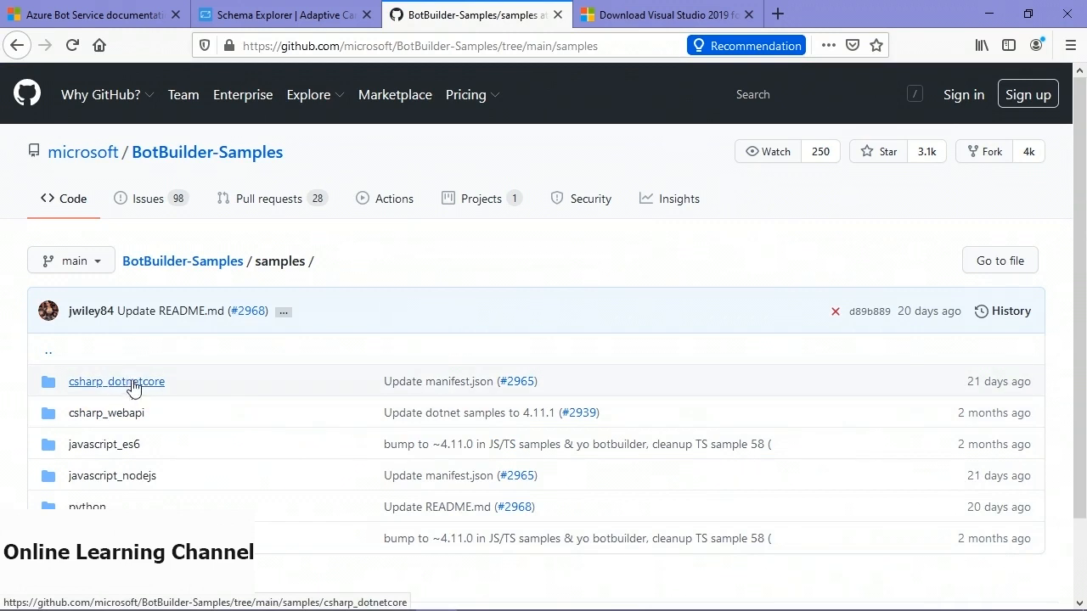
left_click(140, 386)
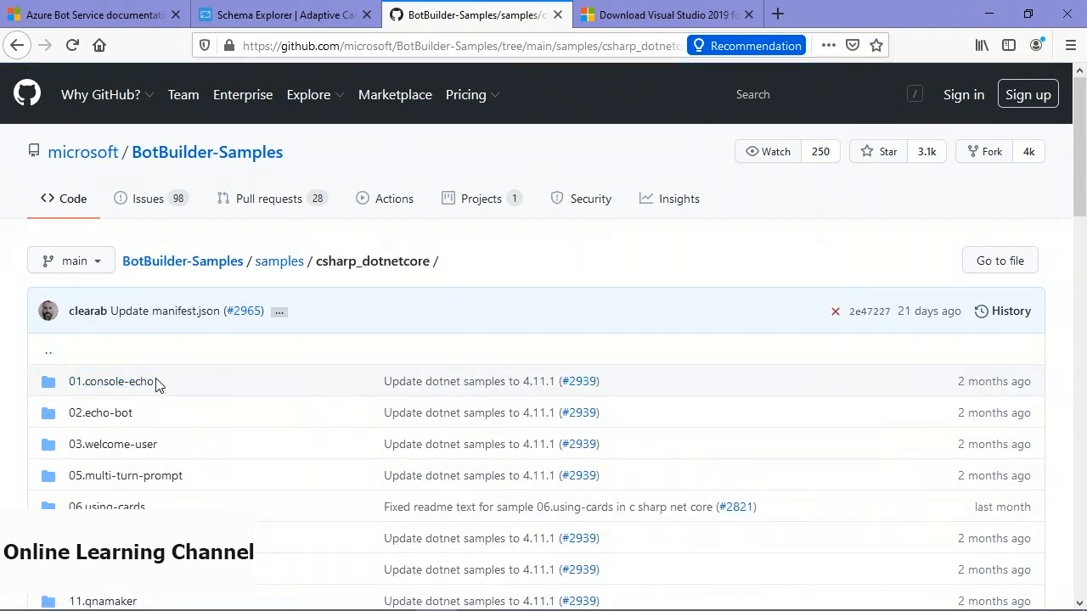
scroll(163, 382, "down", 5)
scroll(168, 390, "down", 6)
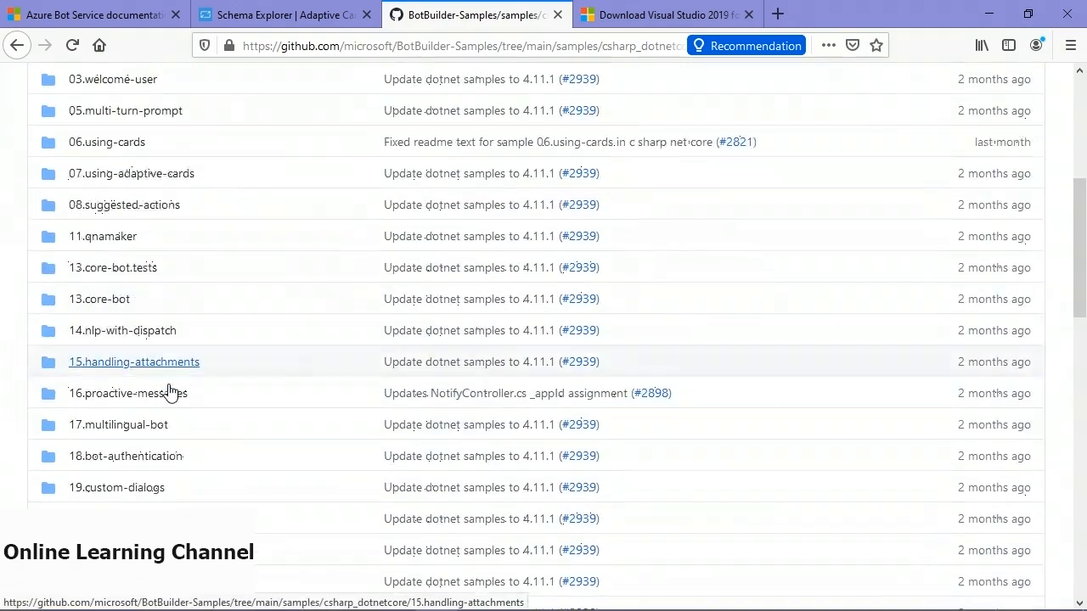
scroll(168, 391, "down", 6)
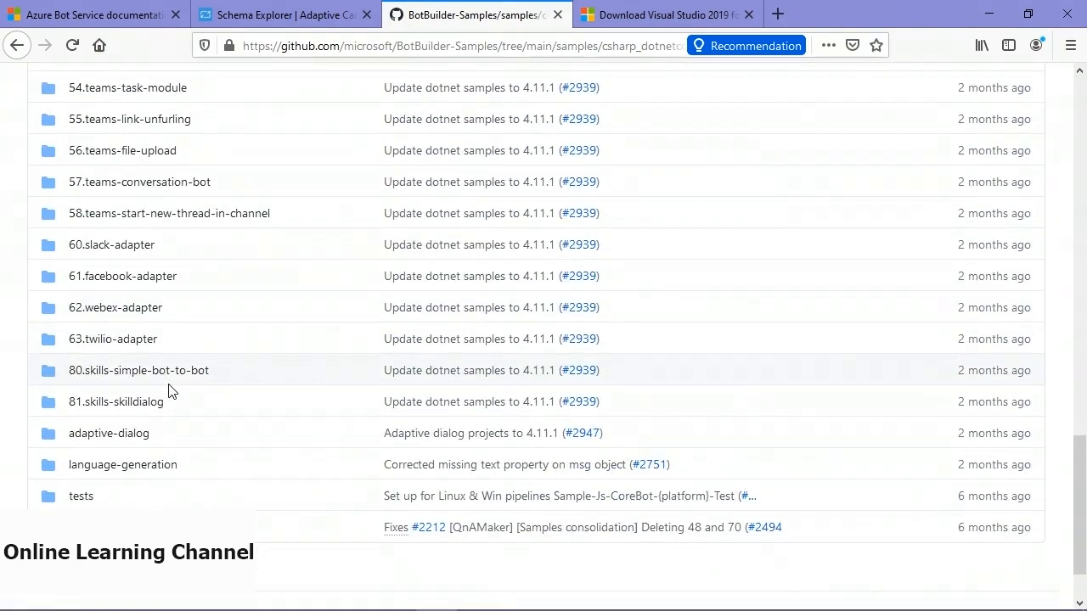
scroll(168, 391, "up", 12)
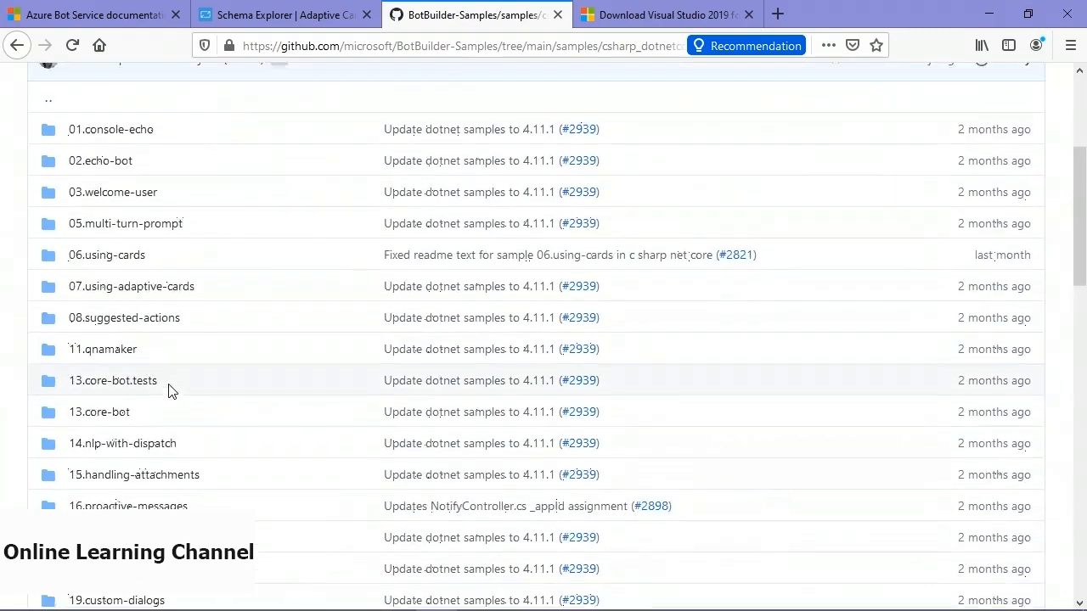
scroll(168, 391, "up", 3)
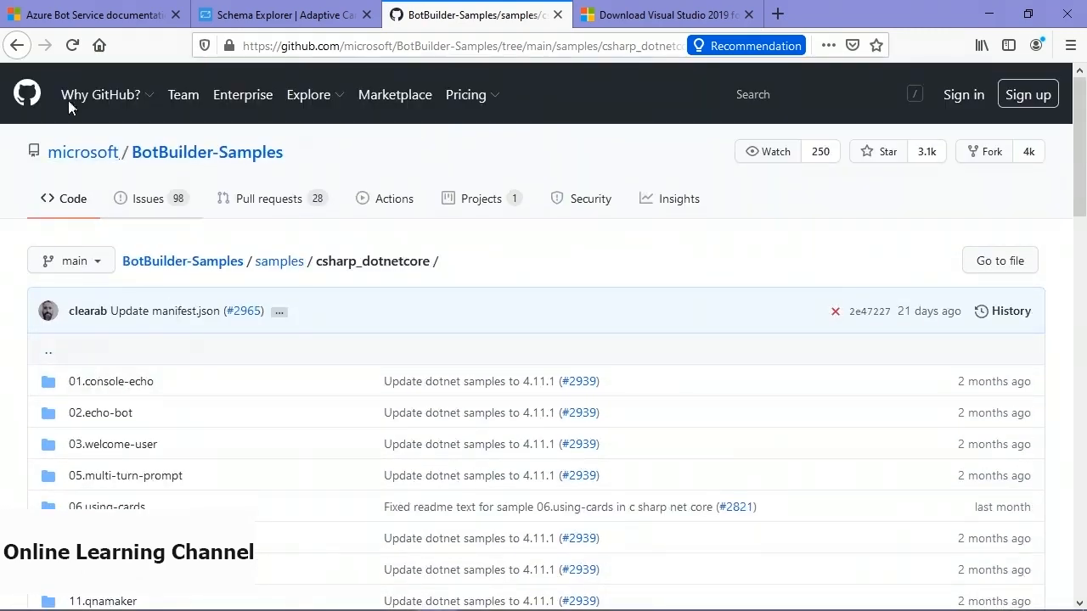
left_click(20, 45)
left_click(18, 45)
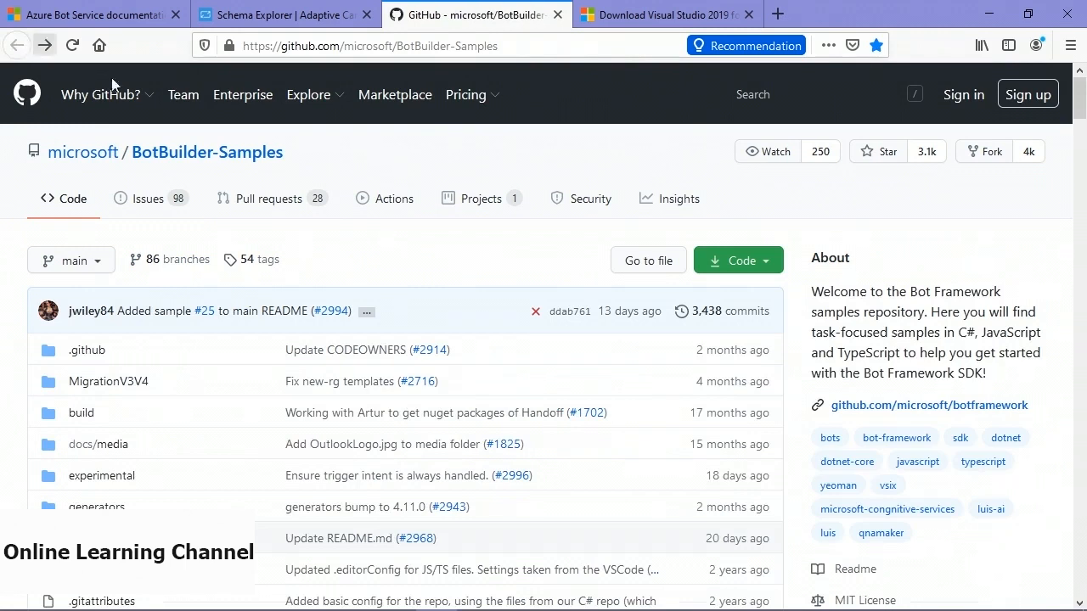
Step: Check the repository's clone and Download ZIP options, then move to the Visual Studio 2019 downloads
left_click(763, 270)
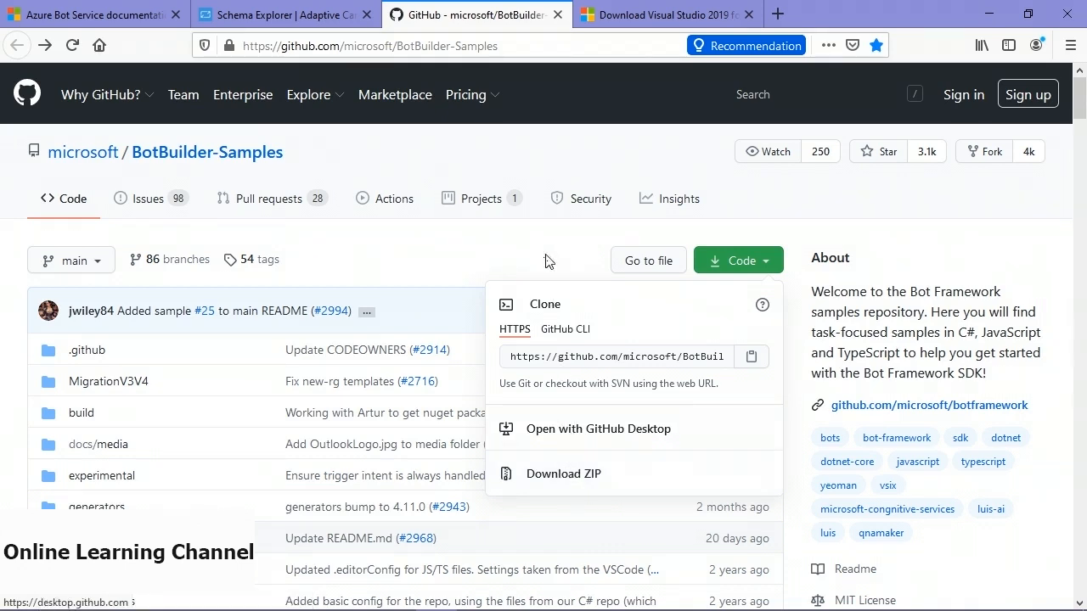
left_click(646, 17)
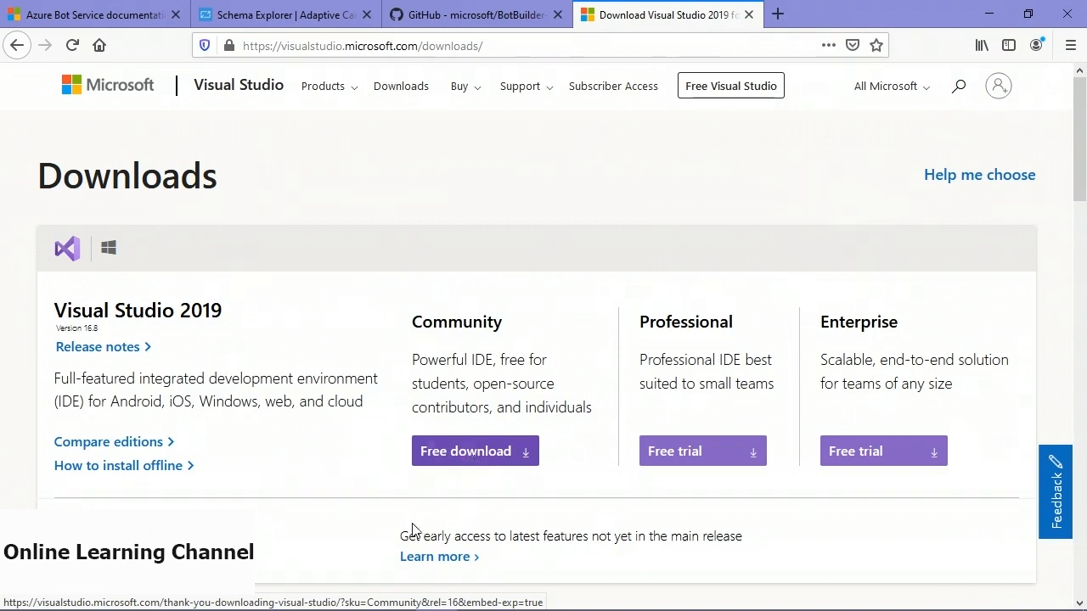
Step: Open the Downloads folder in File Explorer to show the vs_community installer
mouse_move(398, 608)
left_click(520, 597)
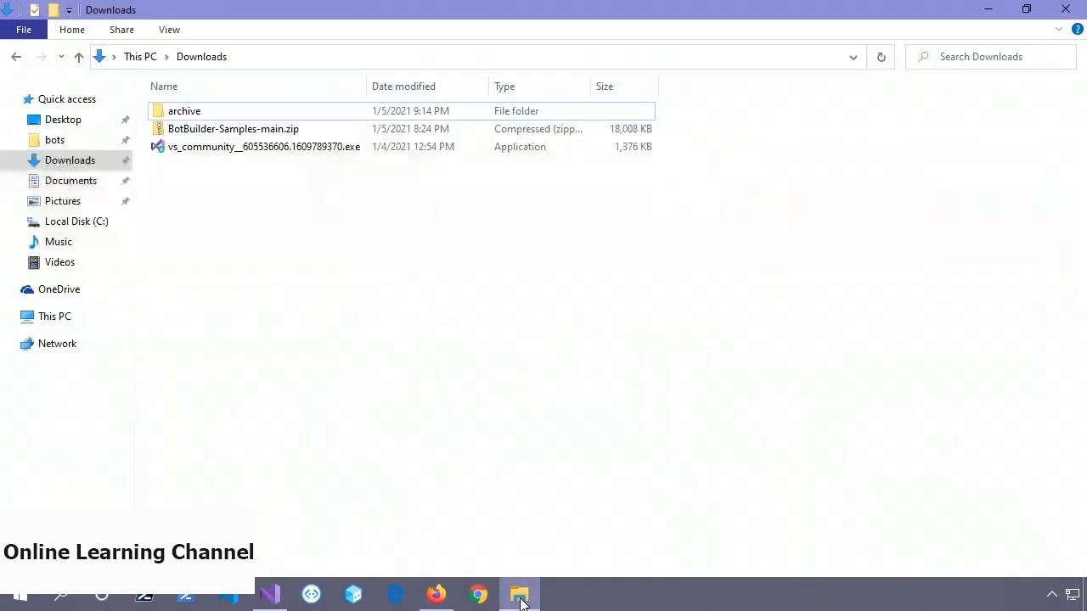
double_click(266, 149)
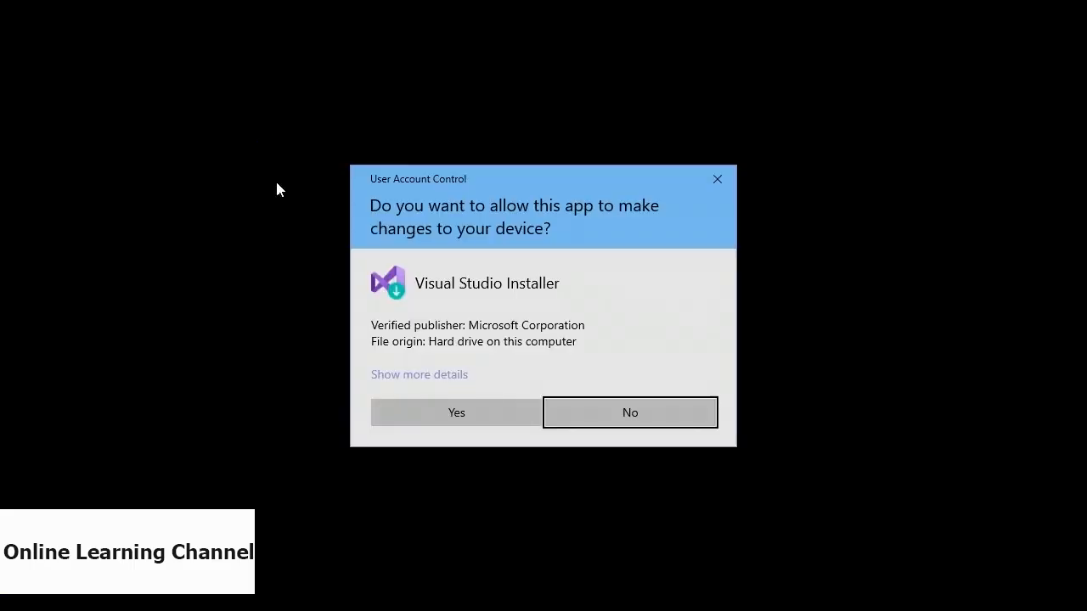
left_click(457, 413)
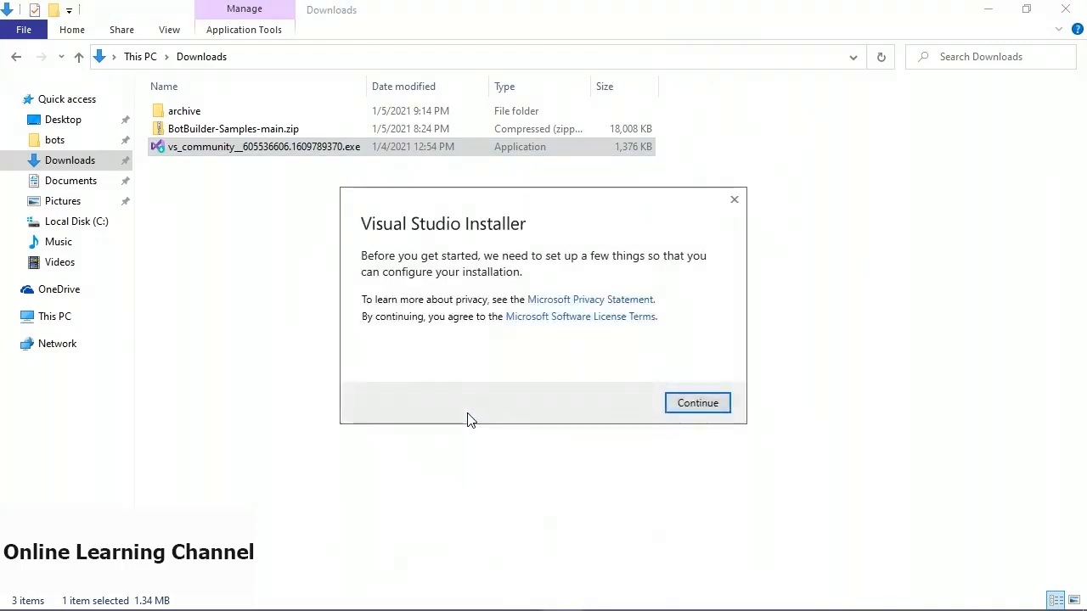
left_click(694, 402)
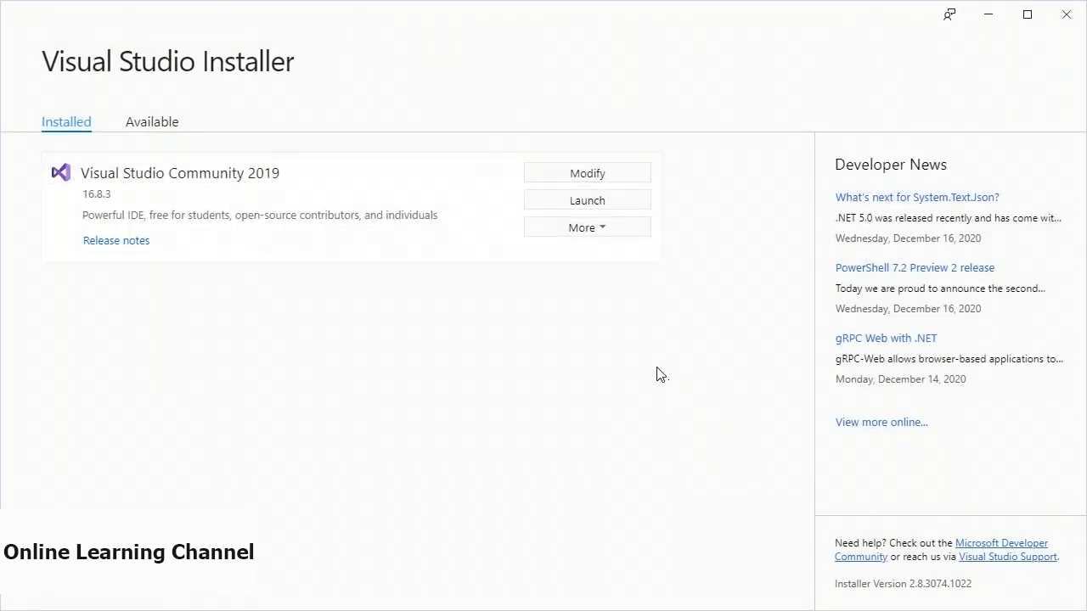
left_click(560, 180)
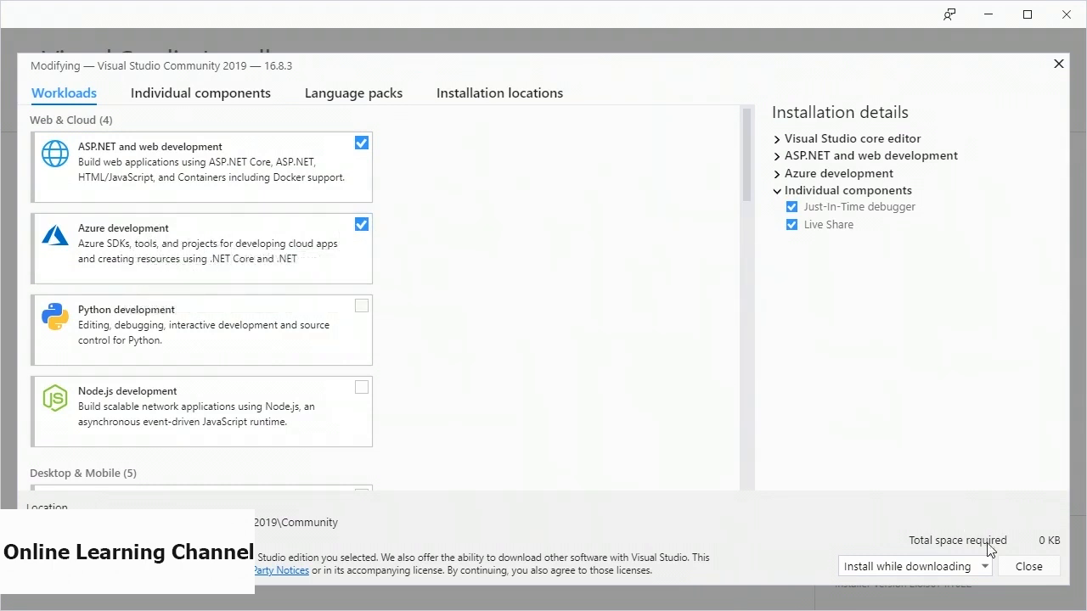
left_click(1029, 567)
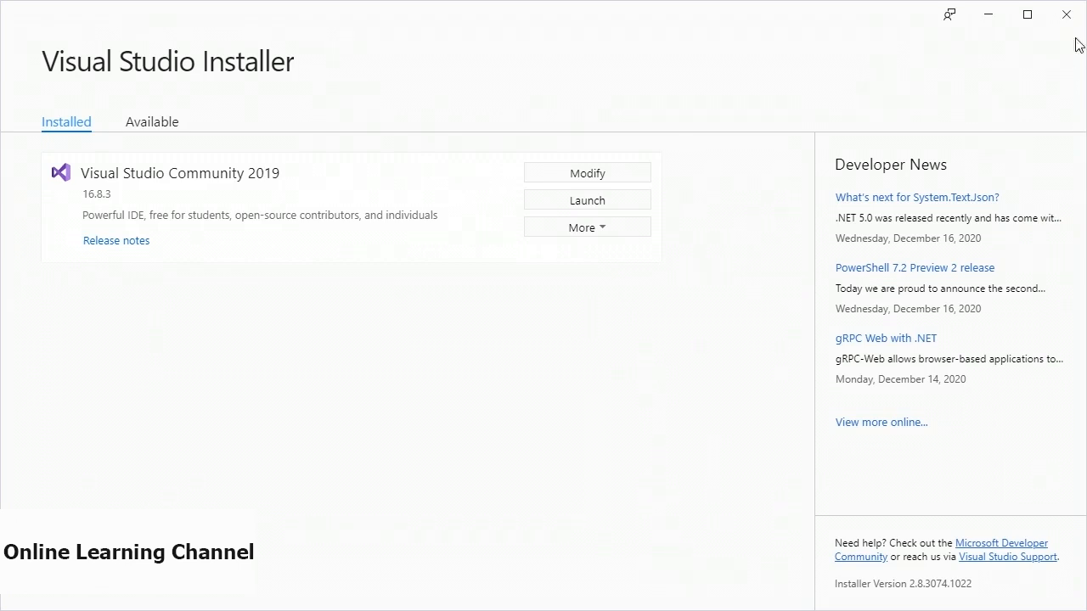
left_click(1066, 15)
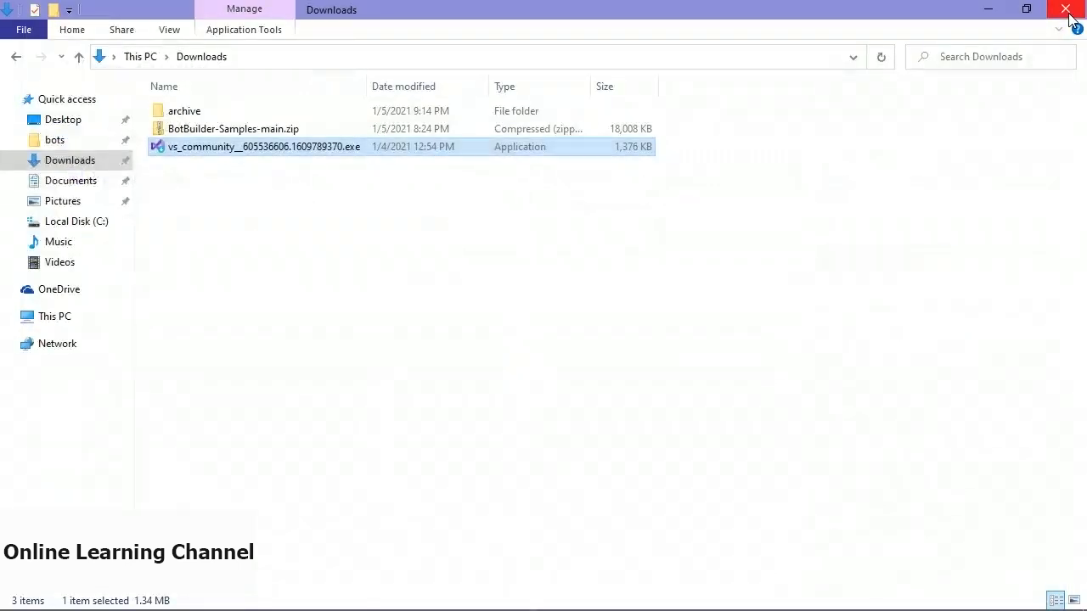
mouse_move(359, 608)
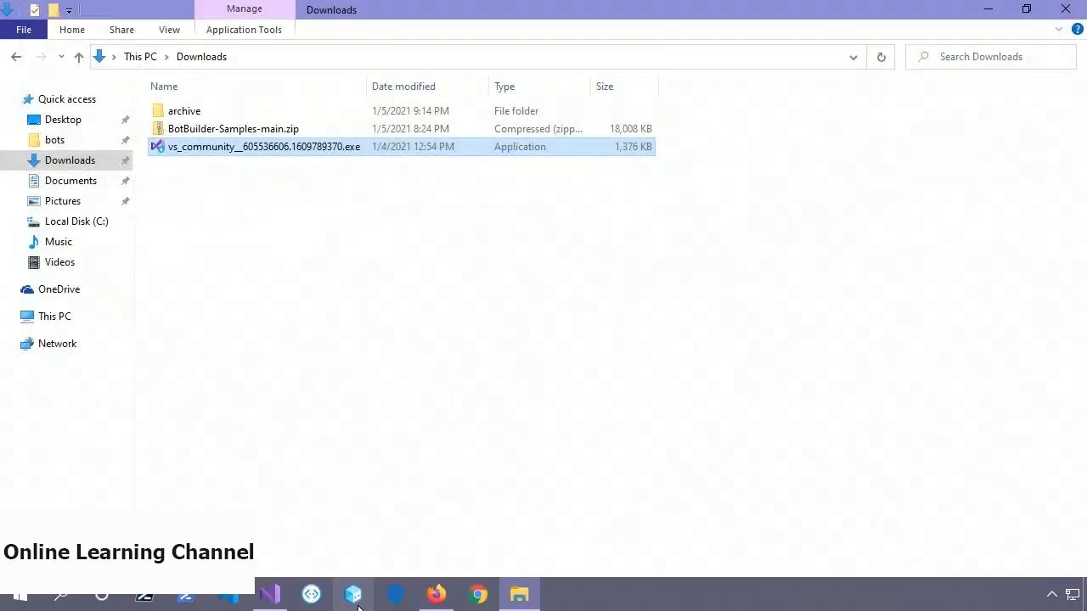
Step: In AdaptiveCardsBot, search online extensions for 'bot' to confirm the Bot Framework v4 SDK Templates are installed
left_click(274, 602)
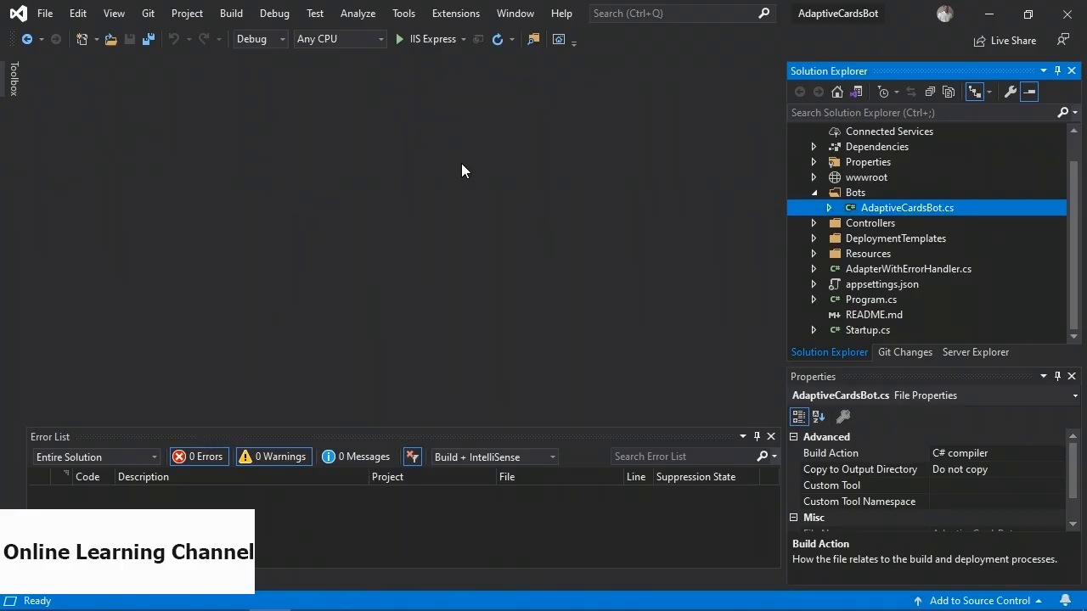
left_click(452, 15)
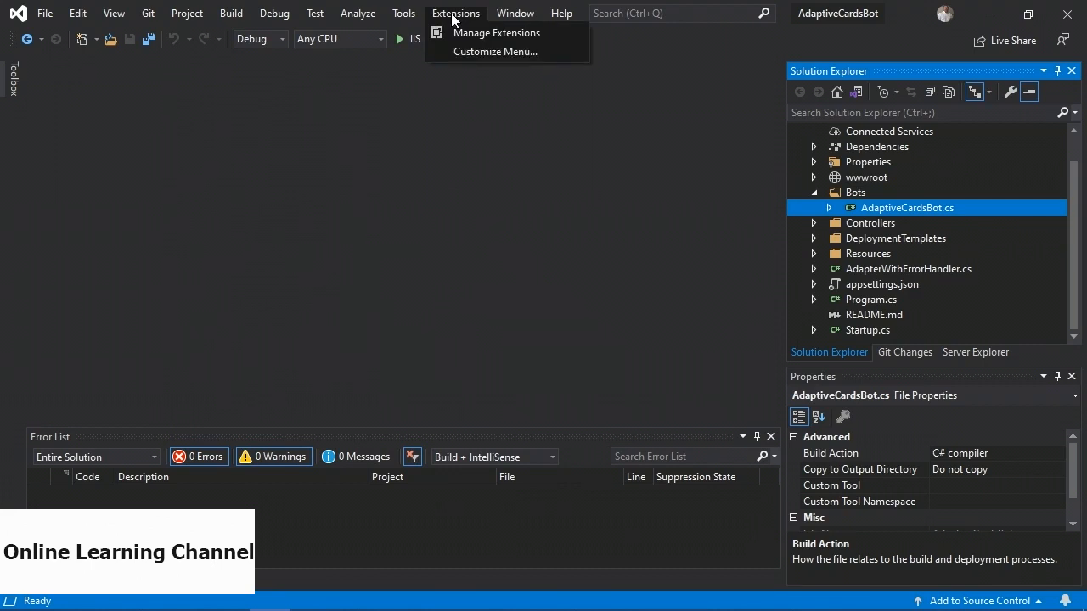
left_click(475, 32)
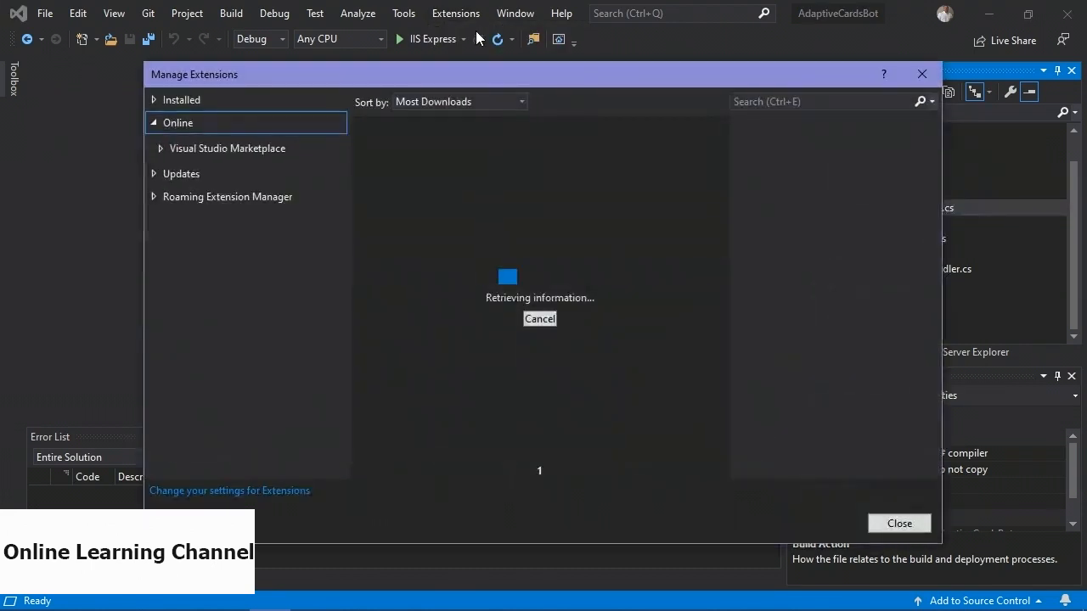
left_click(780, 100)
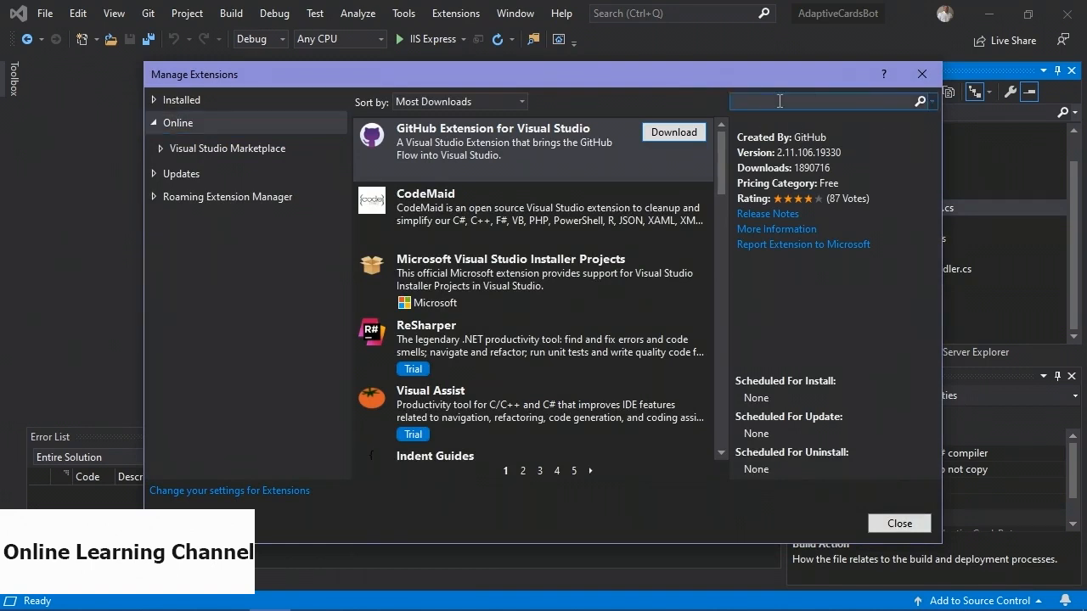
type("bot")
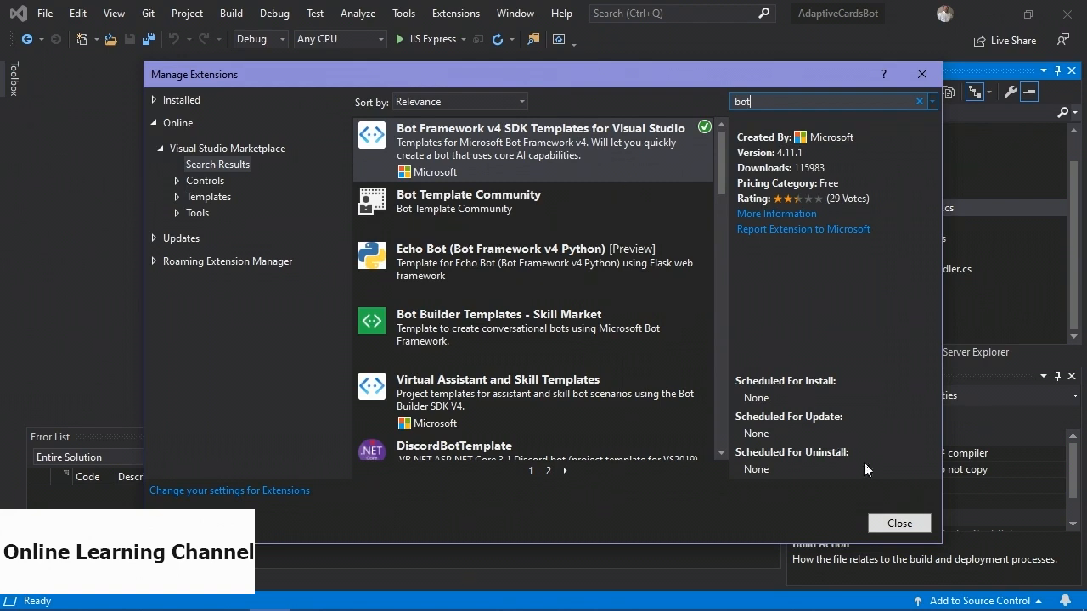
left_click(899, 524)
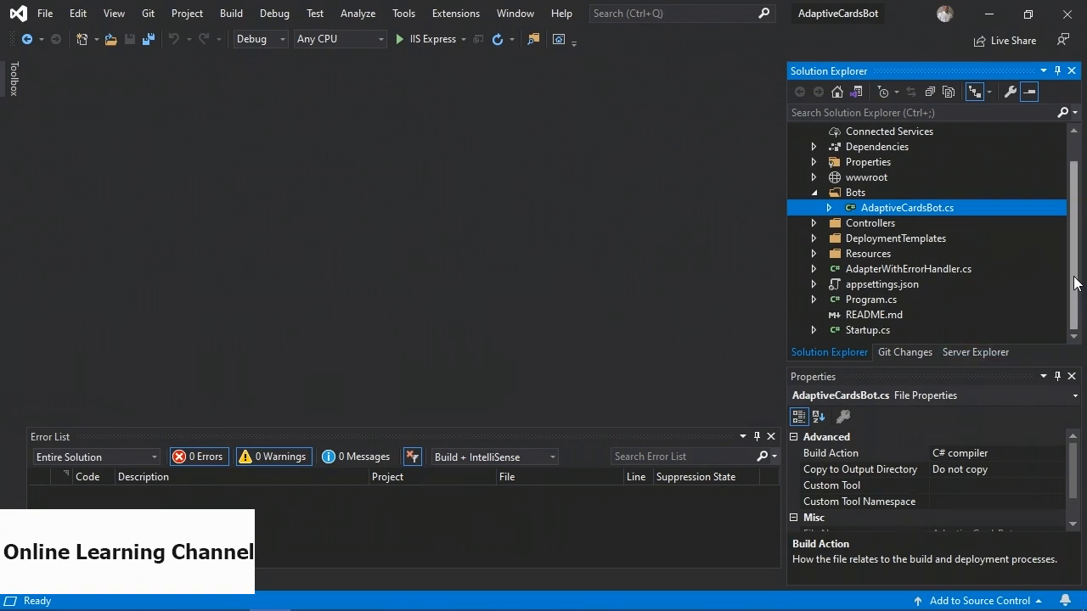
left_click_drag(1075, 284, 1071, 247)
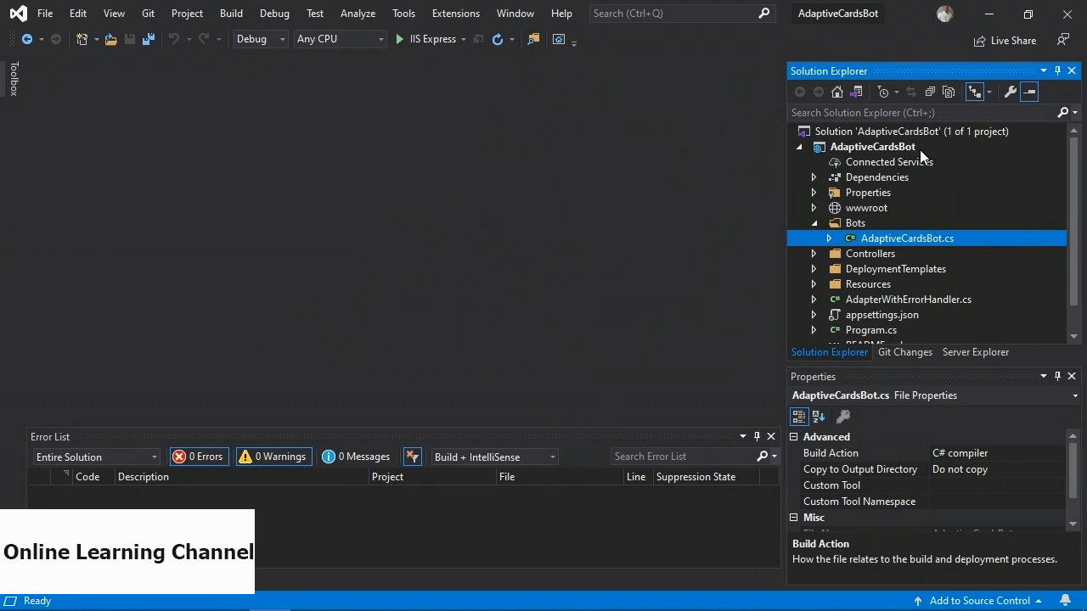
Step: Open AdaptiveCardsBot.cs, scroll to the _cards array, and expand Resources to see its five card files
left_click(898, 235)
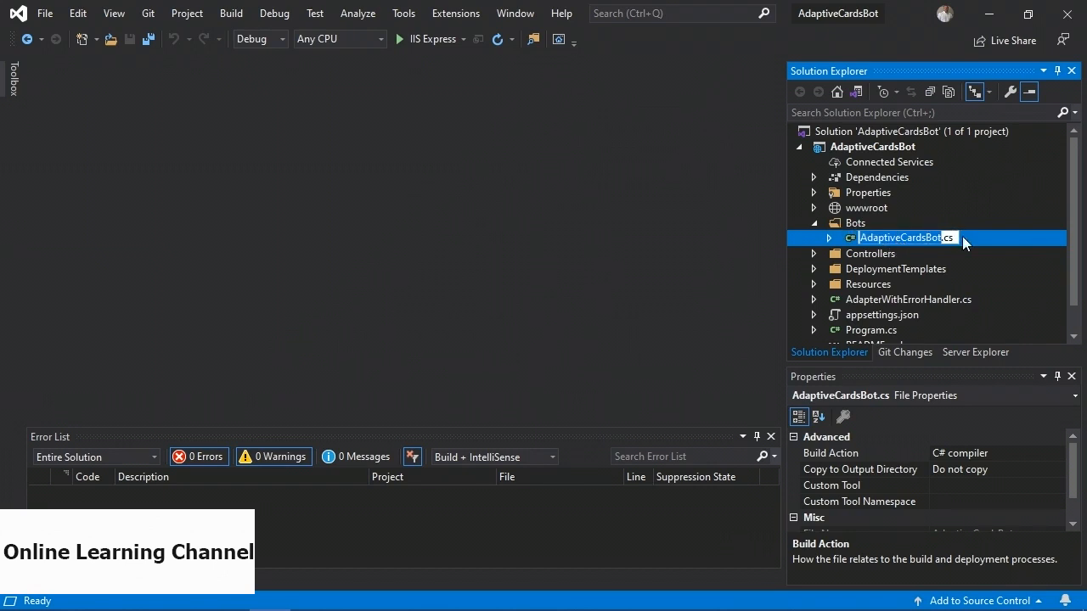
double_click(890, 236)
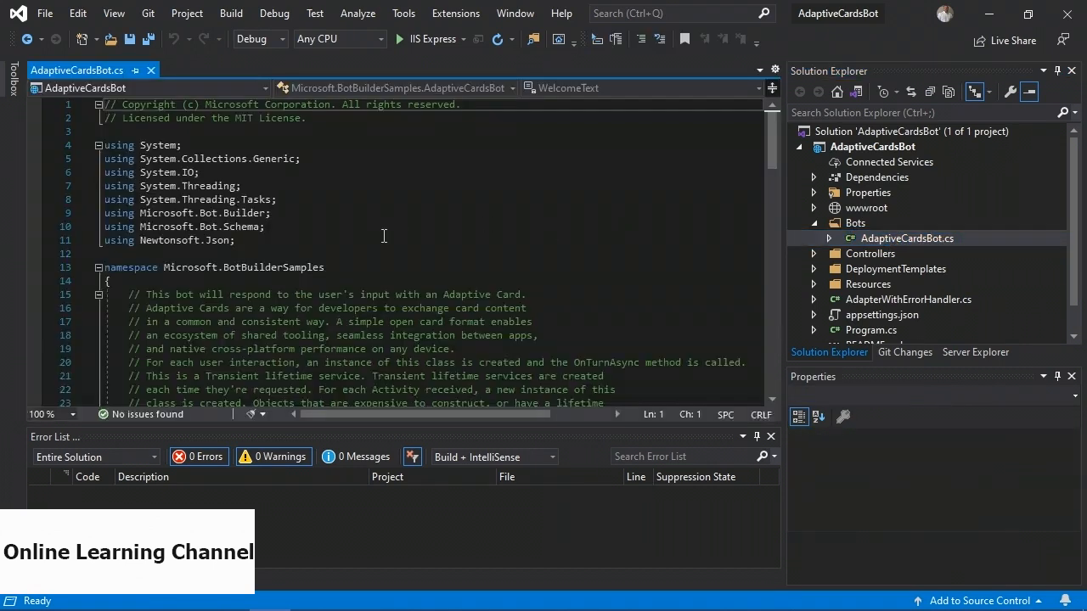
scroll(286, 253, "down", 5)
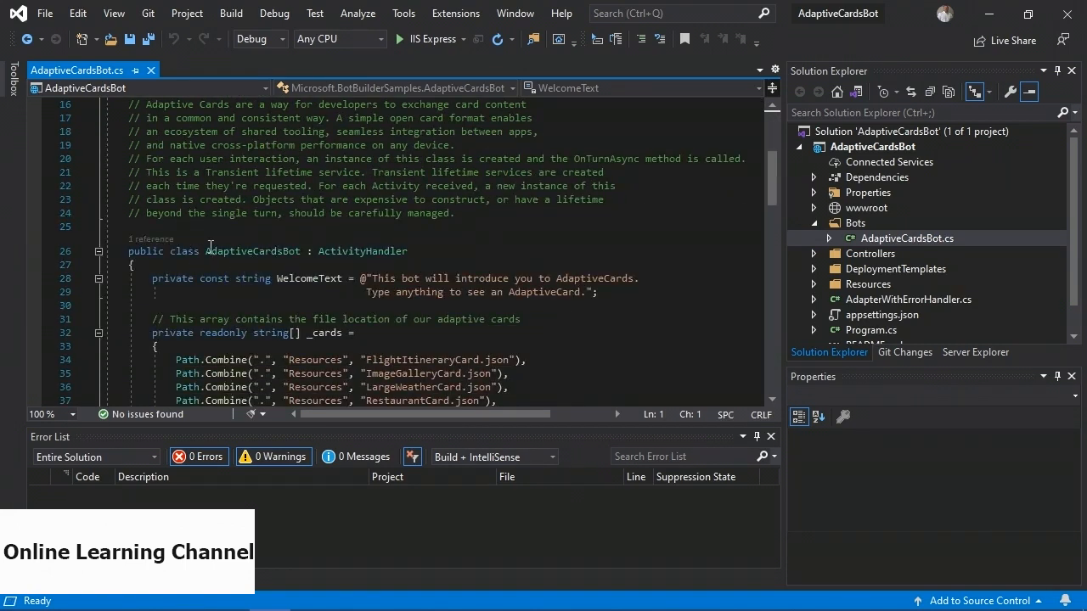
mouse_move(261, 247)
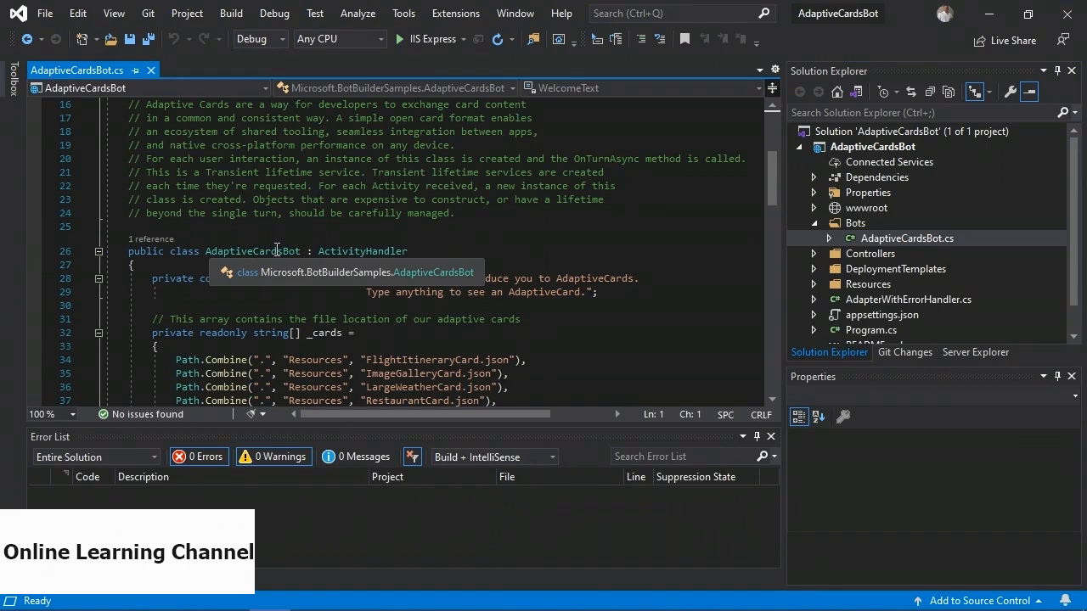
scroll(296, 303, "down", 1)
scroll(296, 303, "down", 1)
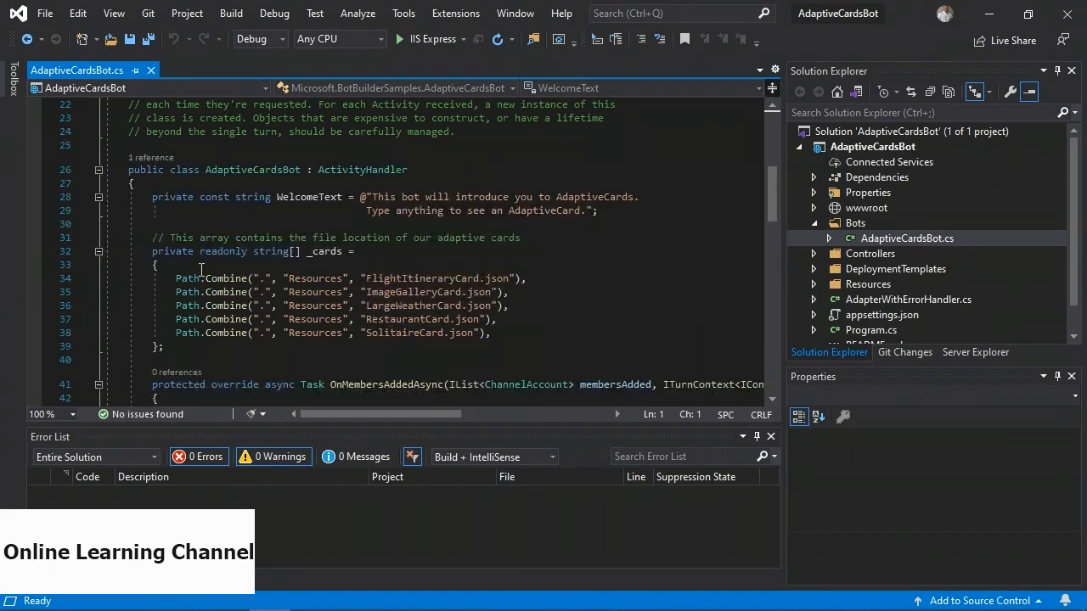
mouse_move(203, 295)
mouse_move(401, 326)
left_click(814, 283)
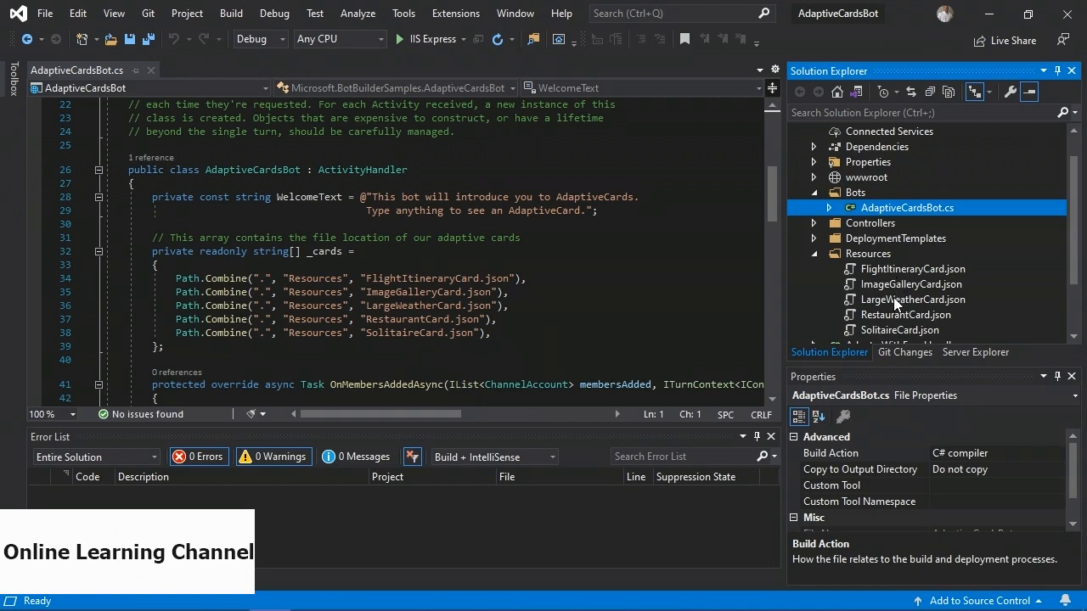
Step: Review LargeWeatherCard.json, then build and run the bot on IIS Express at localhost:3978
left_click(908, 298)
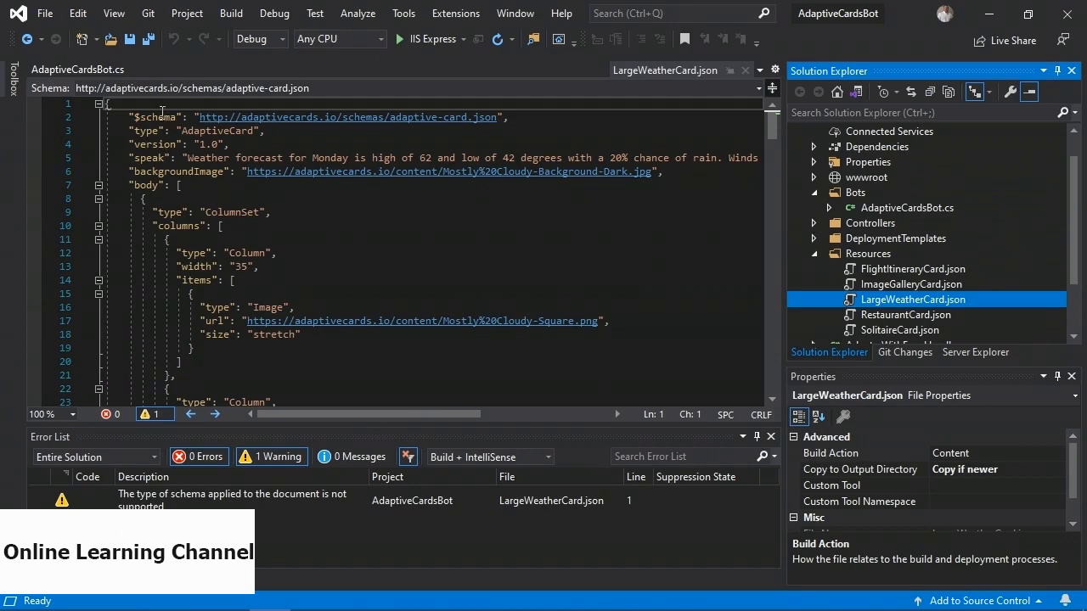
scroll(153, 136, "down", 1)
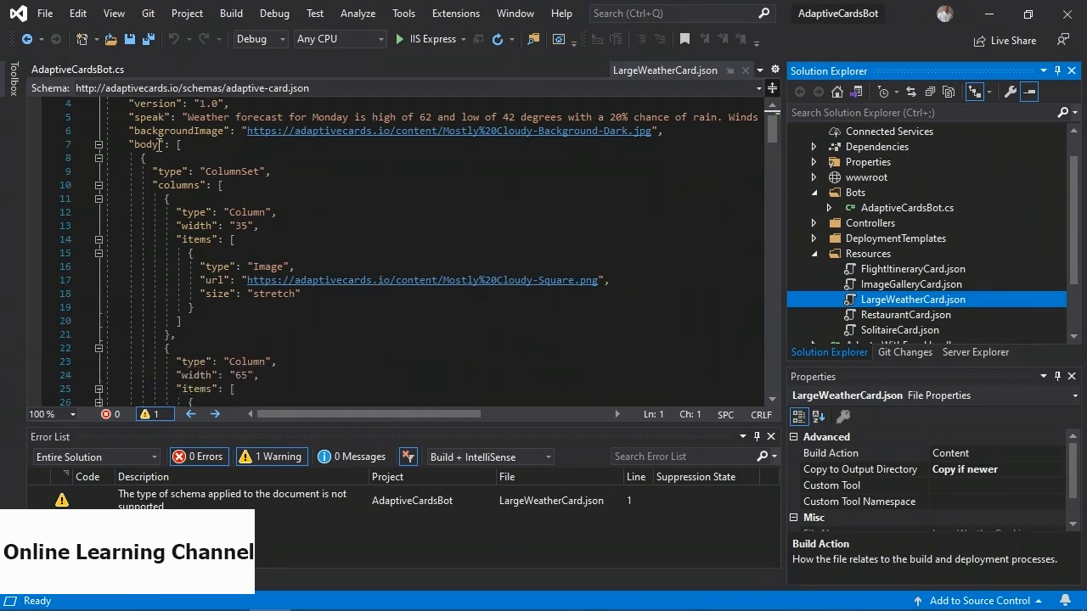
scroll(161, 136, "down", 1)
scroll(165, 136, "down", 6)
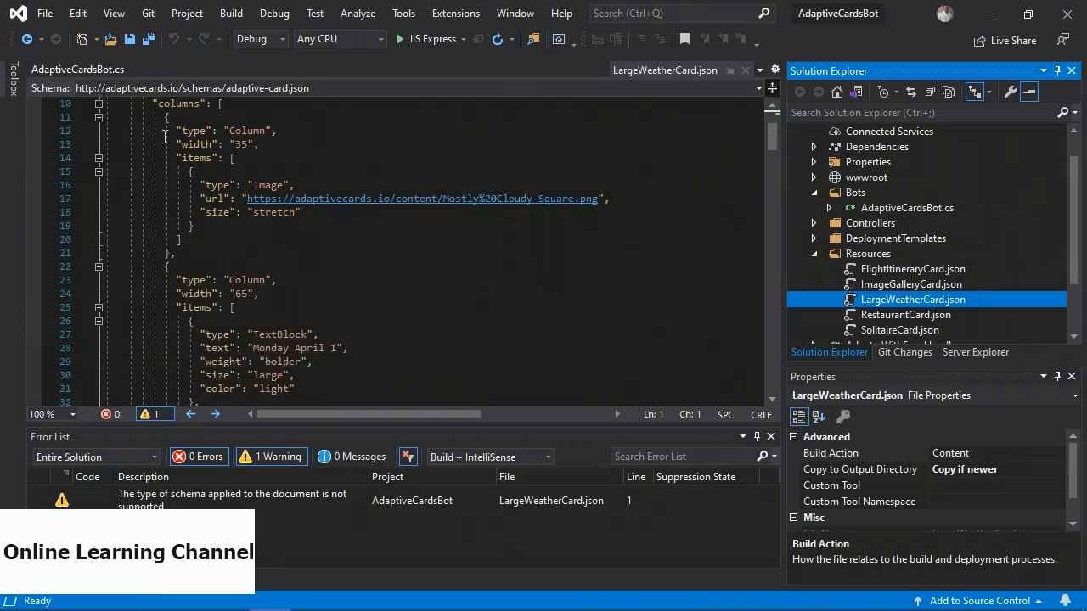
scroll(167, 142, "up", 8)
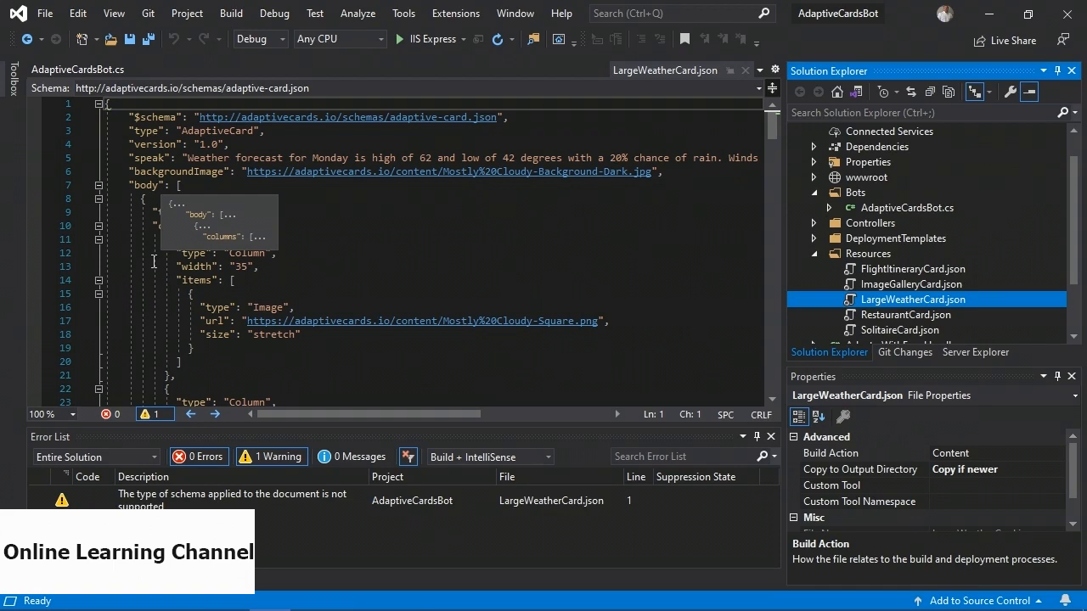
left_click(441, 40)
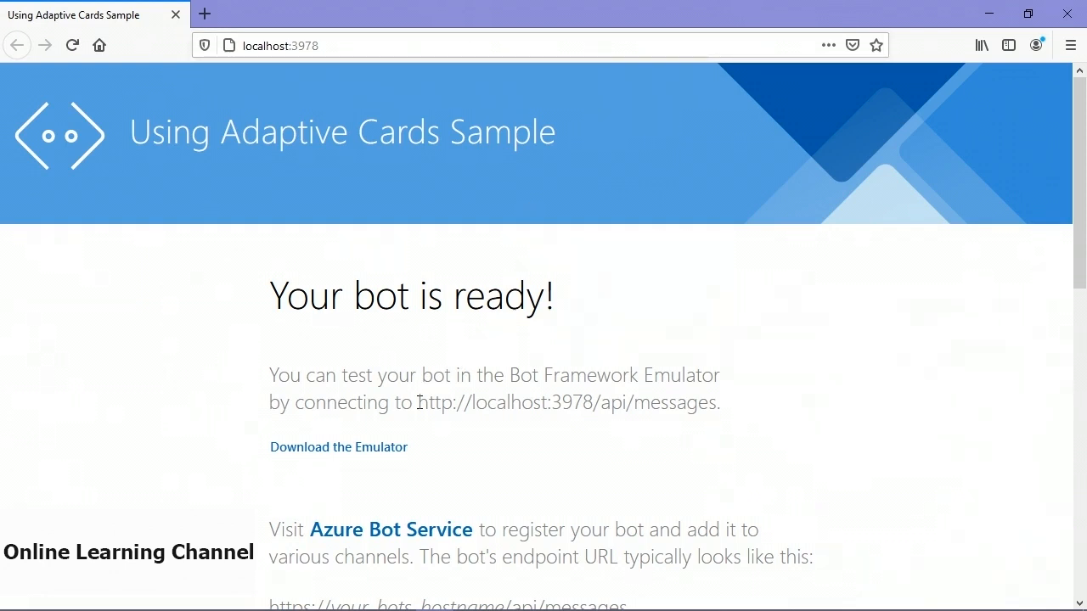
left_click_drag(419, 403, 717, 404)
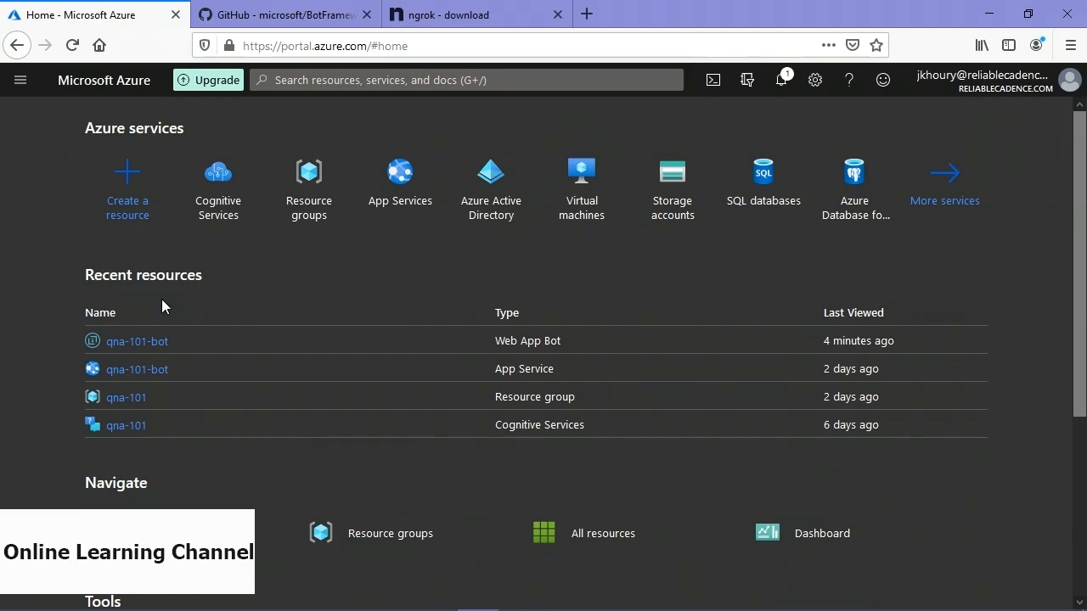
Step: Send 'upgrade' in qna-101-bot's Test in Web Chat, getting Business and Personal account options
left_click(137, 342)
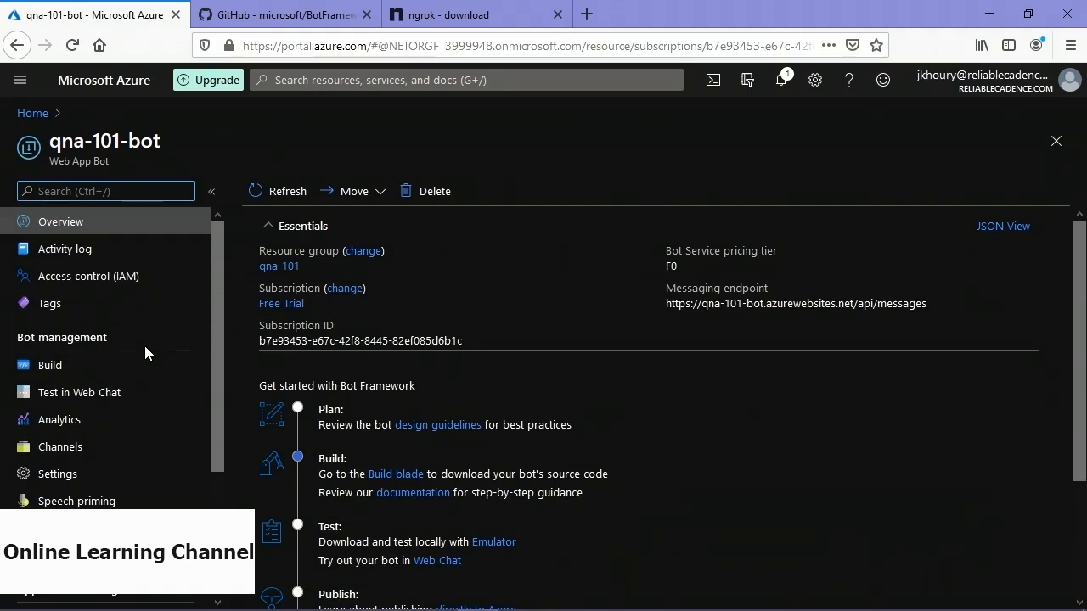
left_click(112, 395)
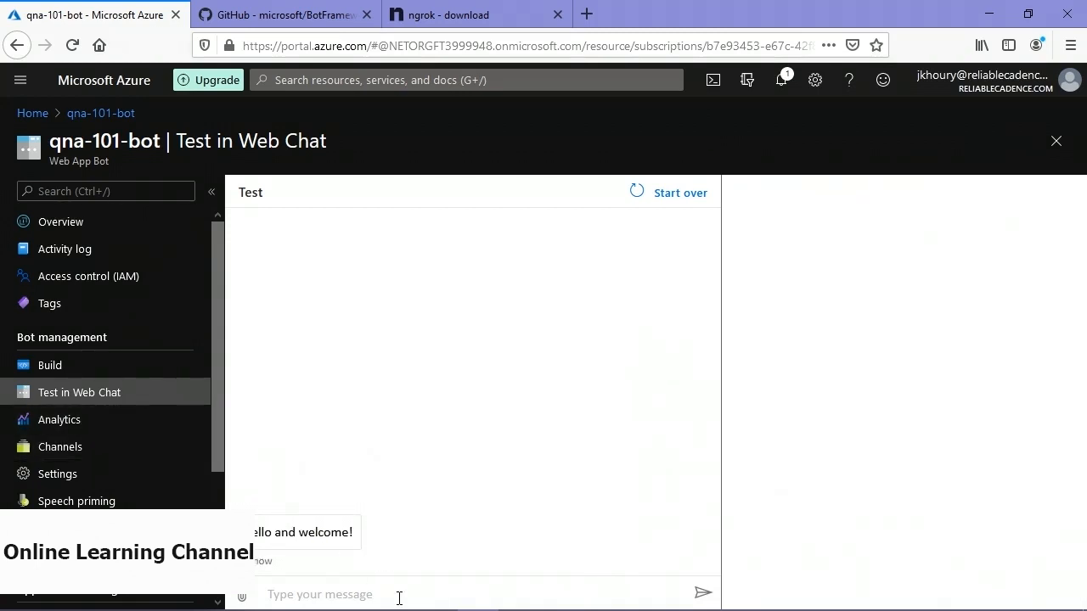
left_click(485, 597)
type("up")
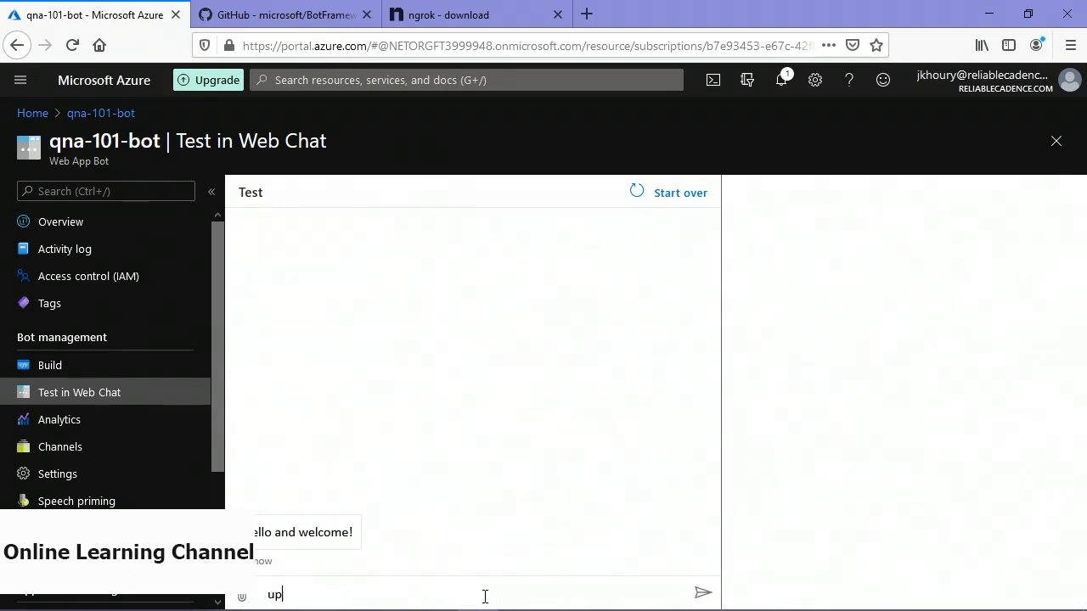
type("grade")
key("Return")
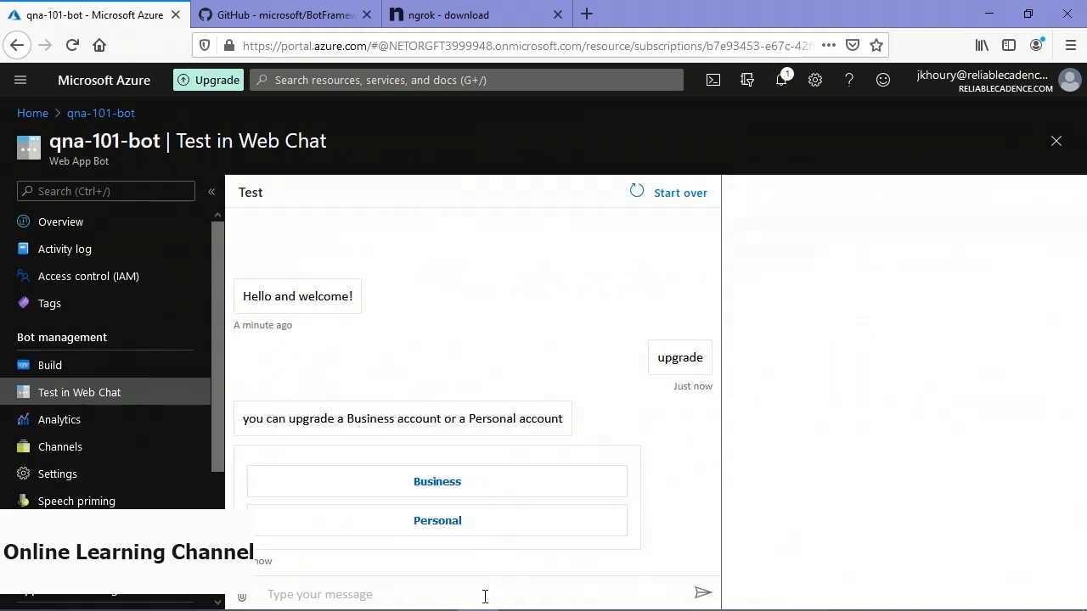
Step: Scroll the BotFramework-Emulator README and open the Release 4.11.0 assets list
left_click(292, 17)
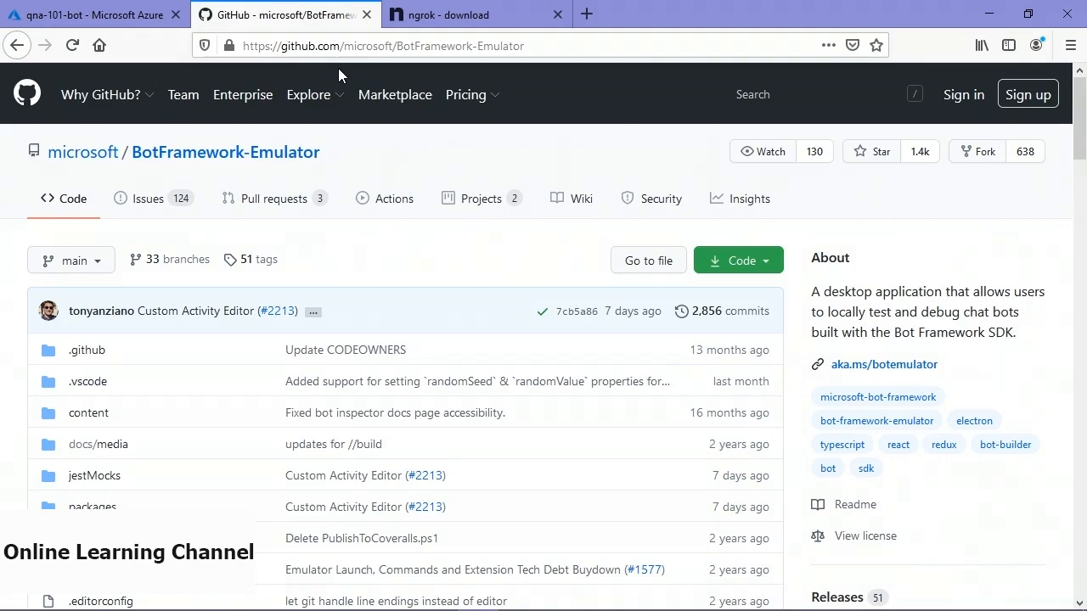
scroll(474, 390, "down", 10)
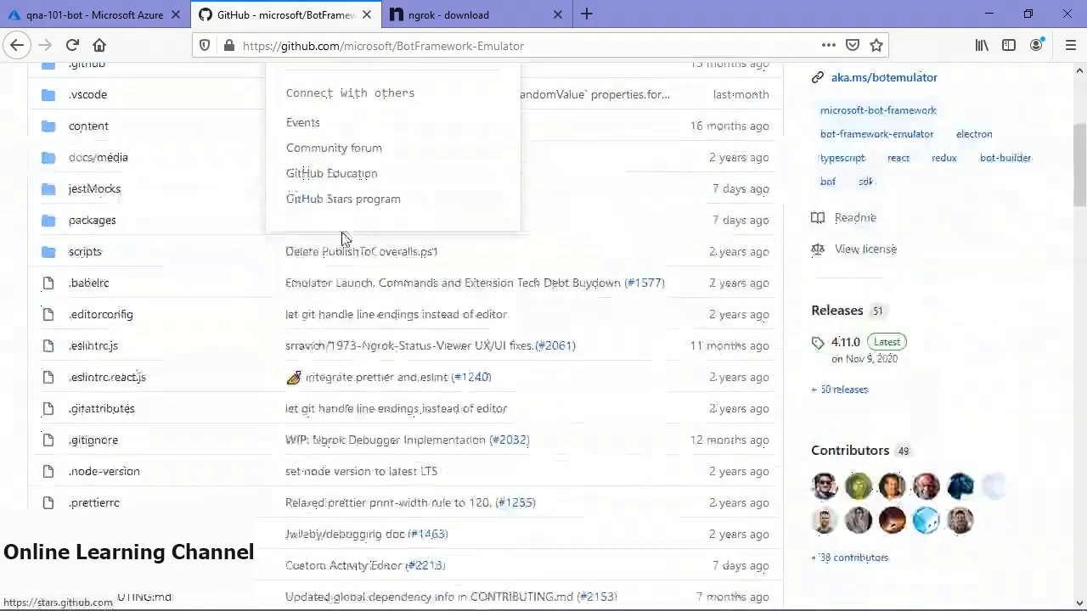
scroll(475, 390, "down", 5)
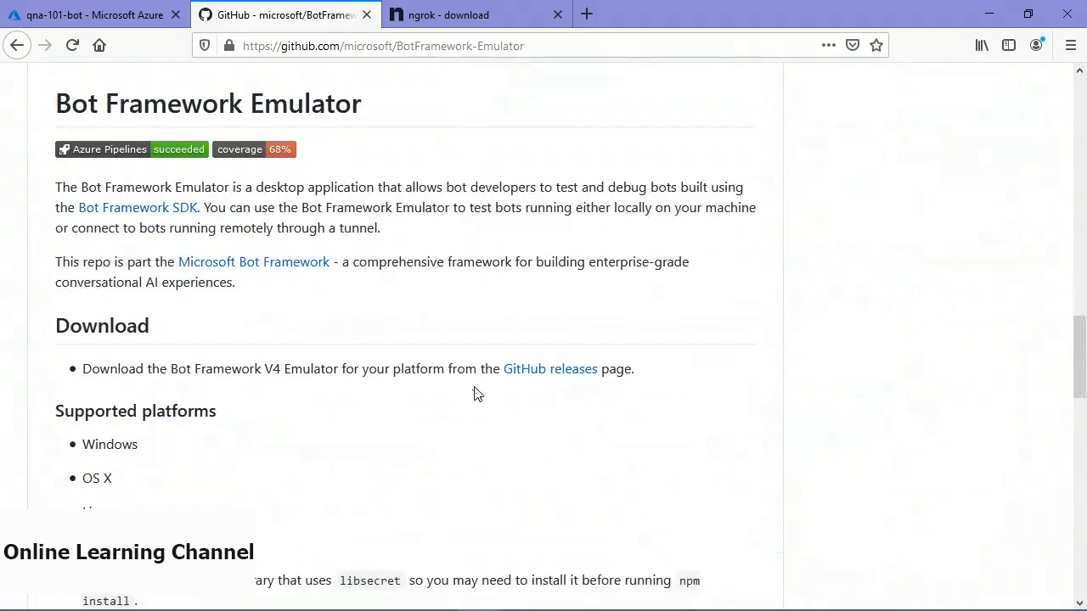
left_click(548, 372)
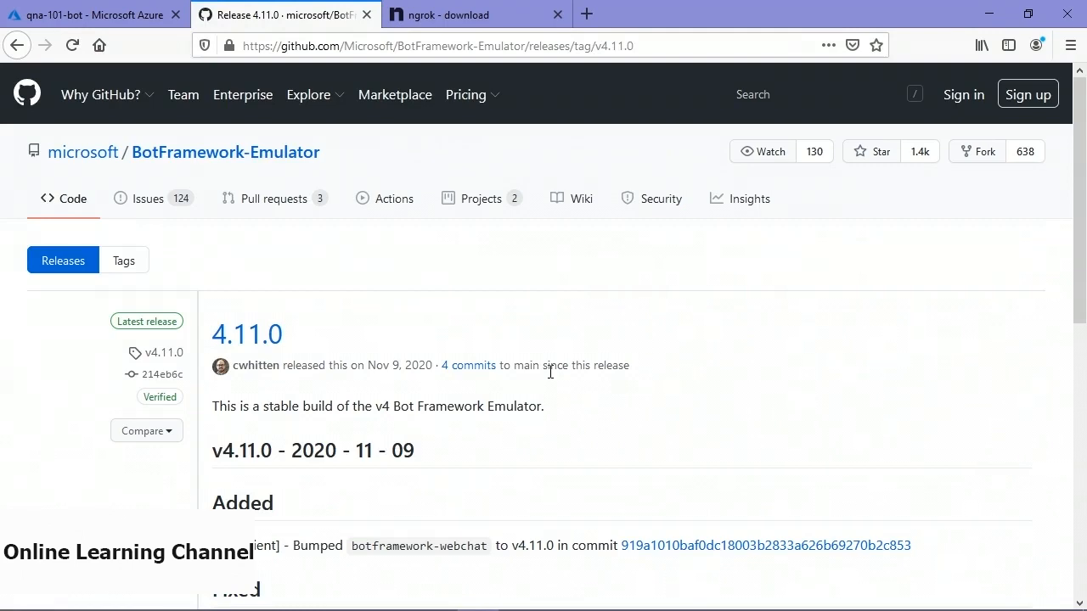
scroll(550, 371, "down", 1)
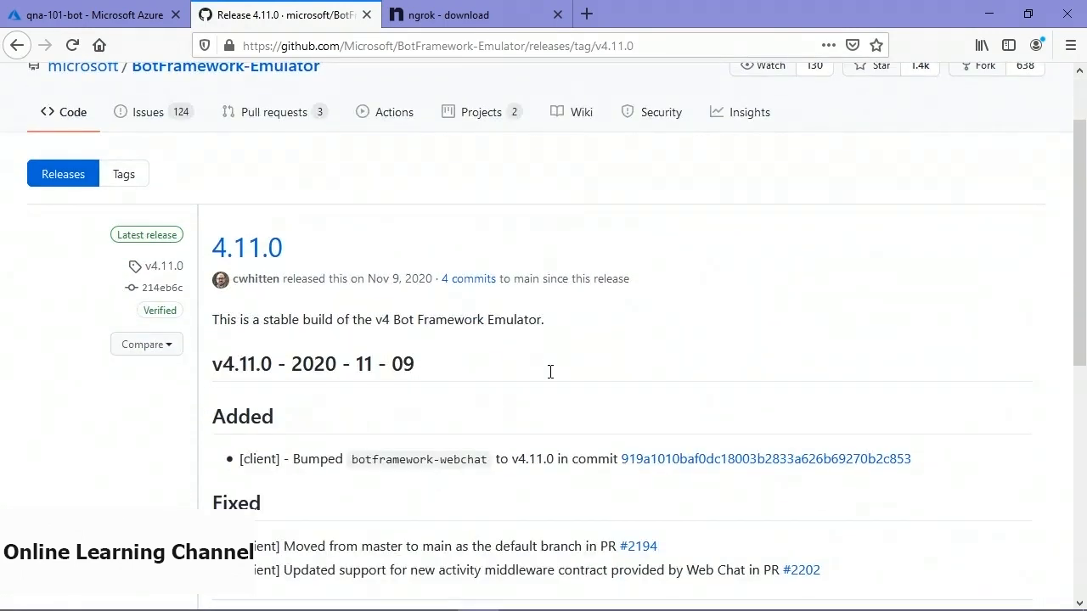
scroll(550, 371, "down", 5)
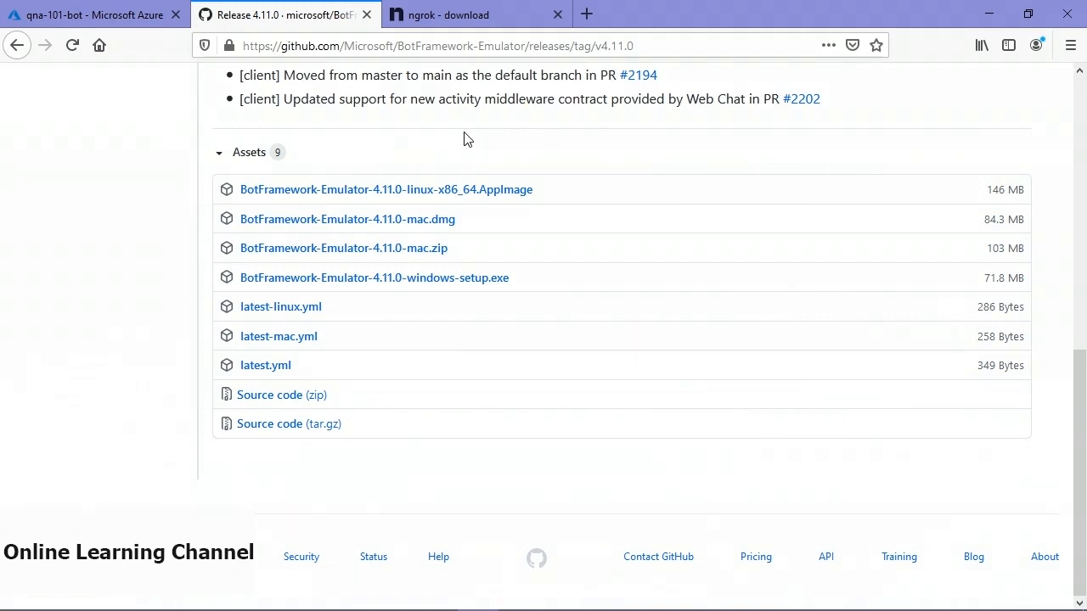
Step: Switch to the ngrok download page with its Windows download and unzip instructions
left_click(477, 18)
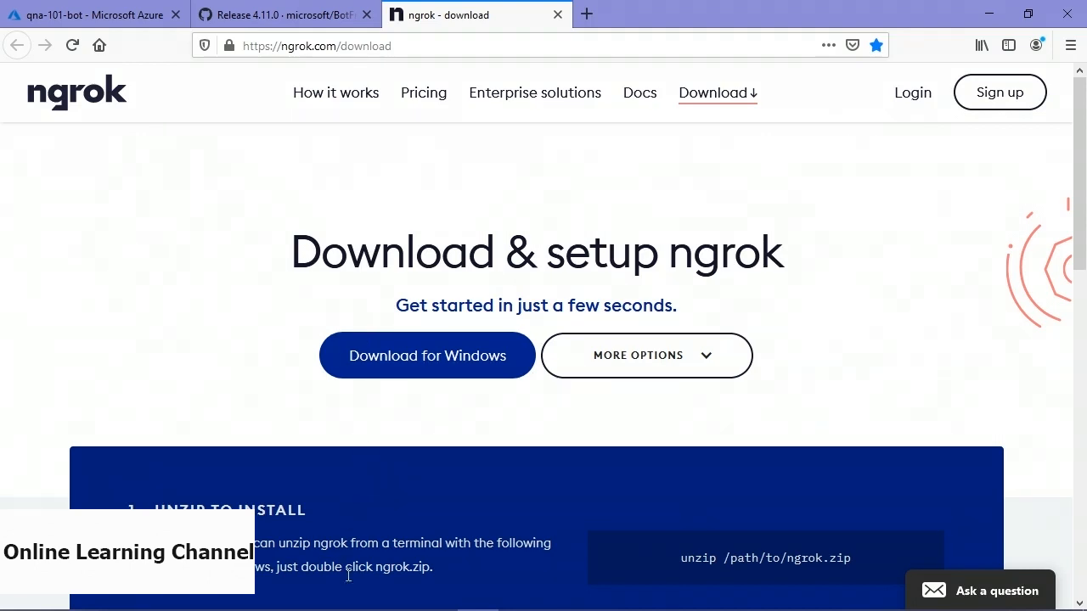
mouse_move(348, 609)
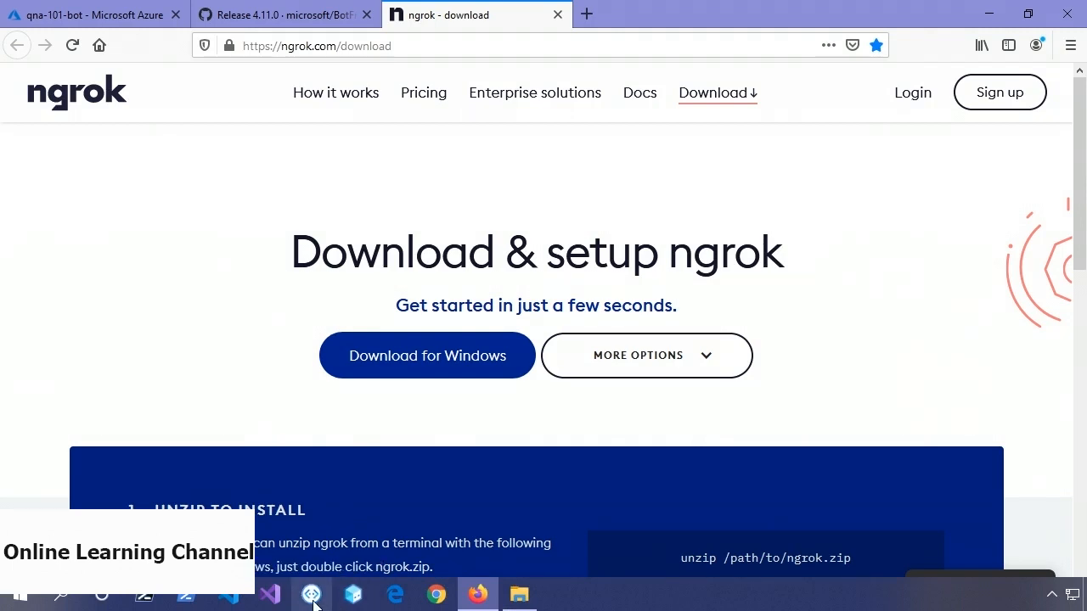
Step: Launch Bot Framework Emulator maximized, opening and then cancelling a new bot configuration
left_click(312, 596)
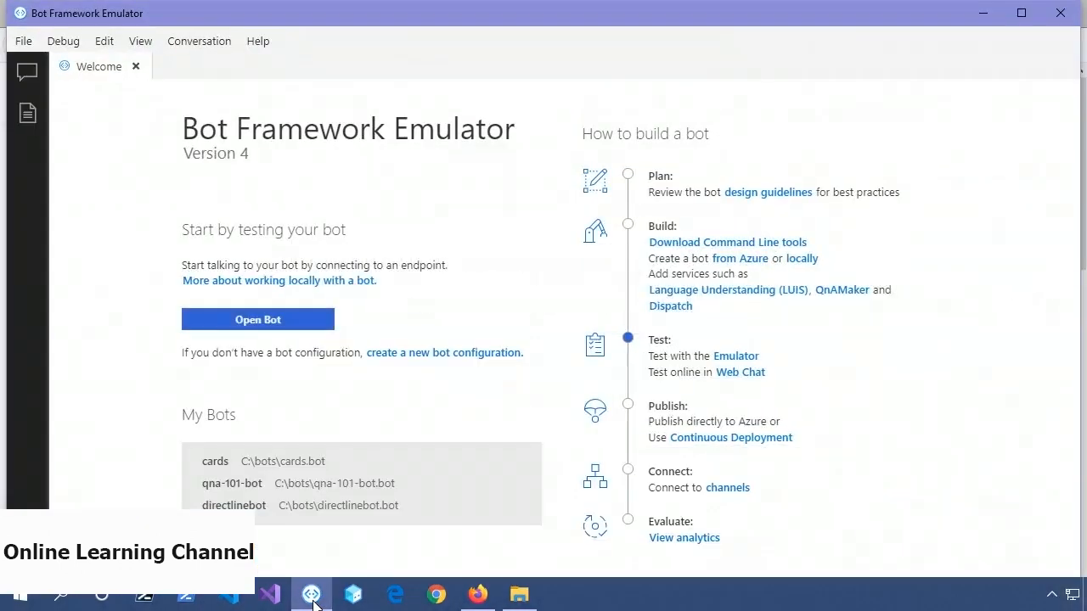
left_click(1023, 13)
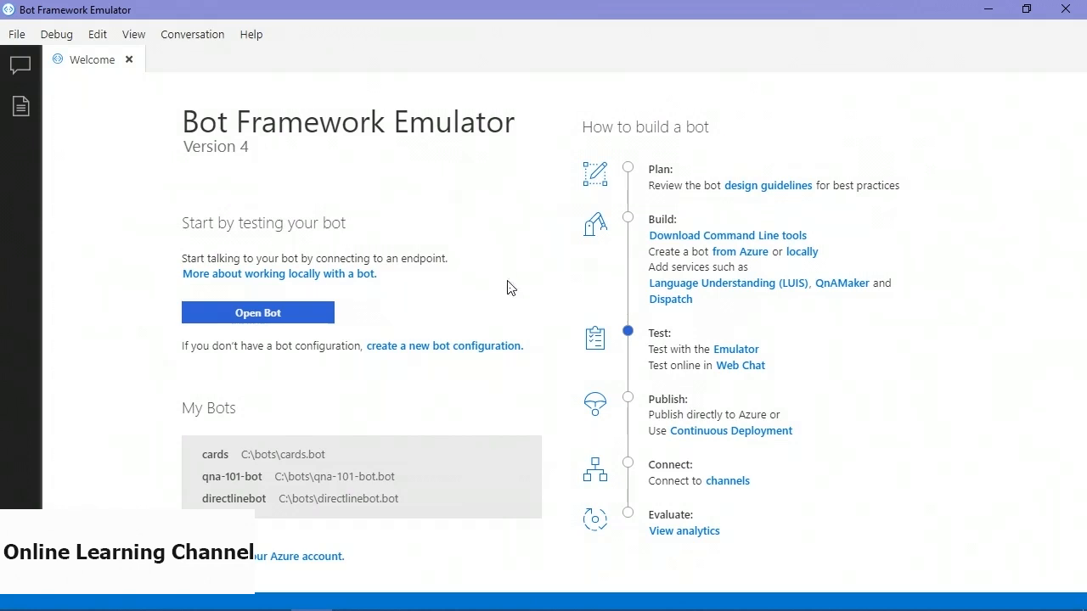
left_click(451, 348)
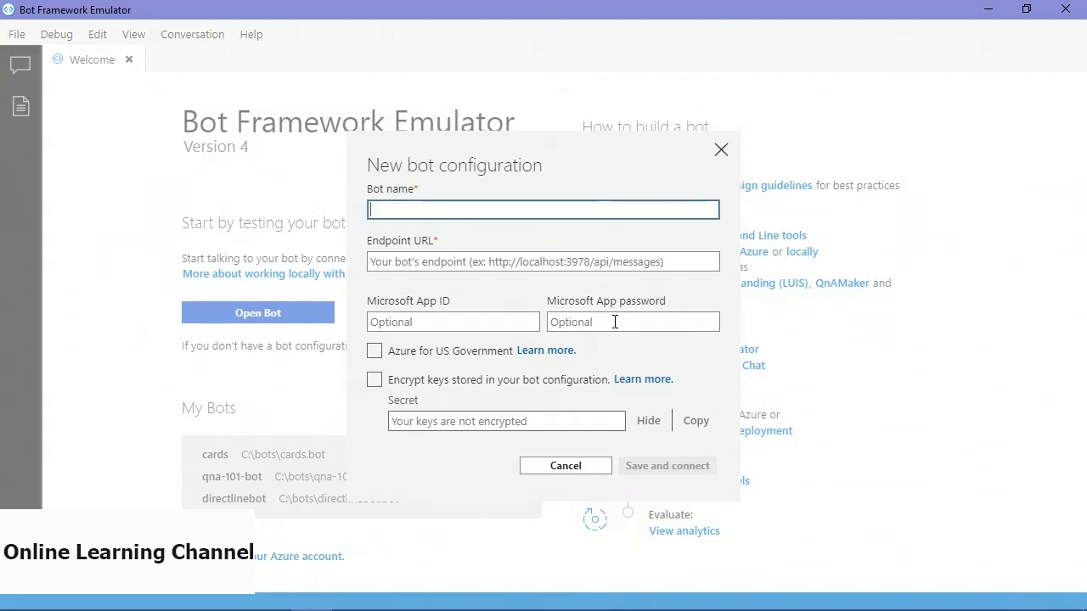
left_click(564, 469)
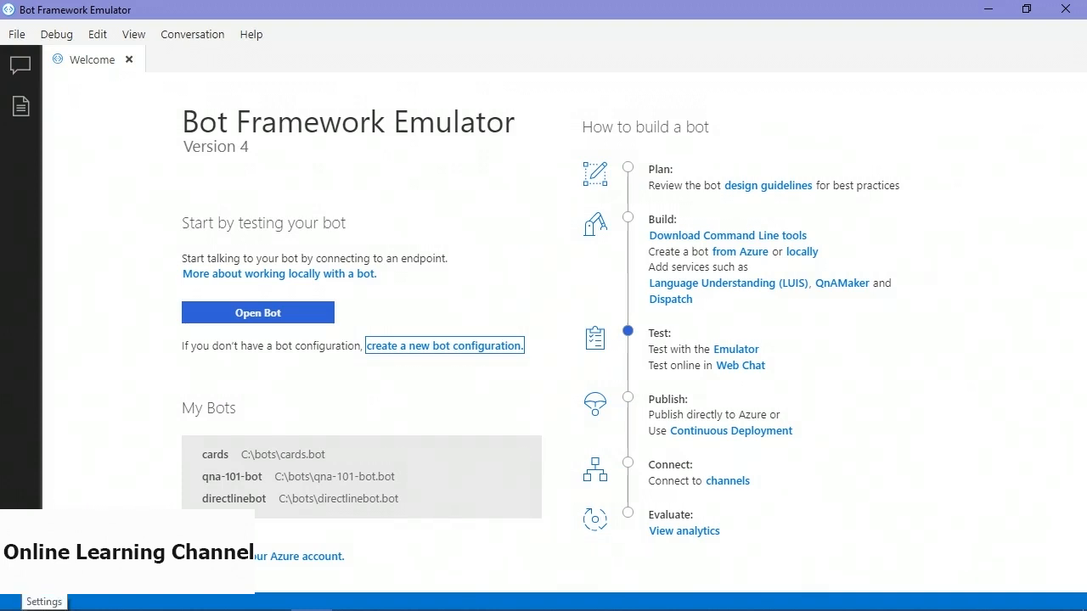
left_click(12, 601)
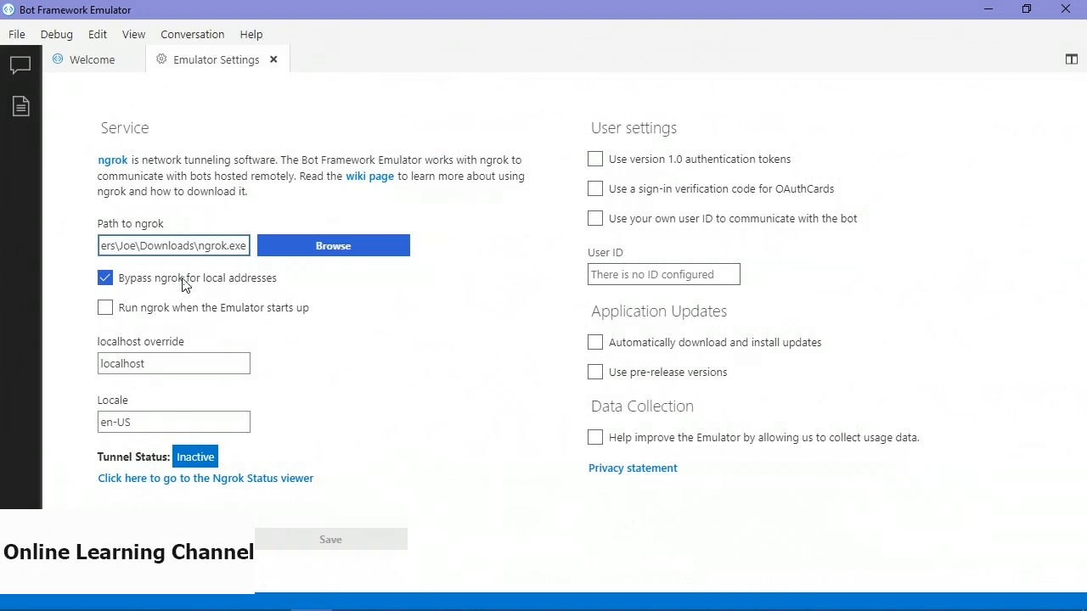
left_click(274, 61)
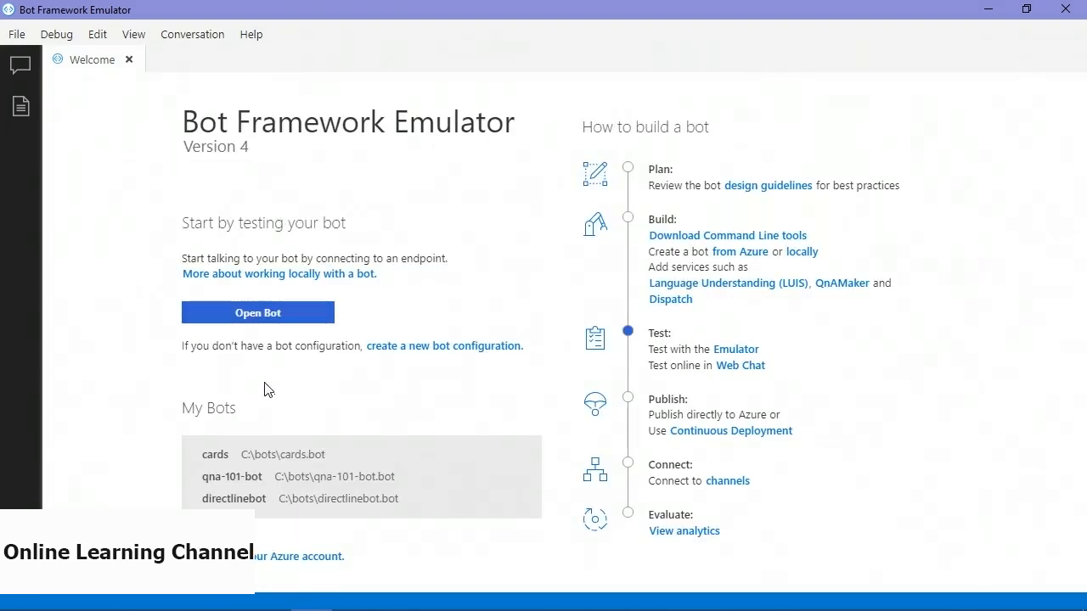
Step: Open the saved qna-101-bot and send 'upgrade', receiving a Business/Personal choice card
left_click(229, 477)
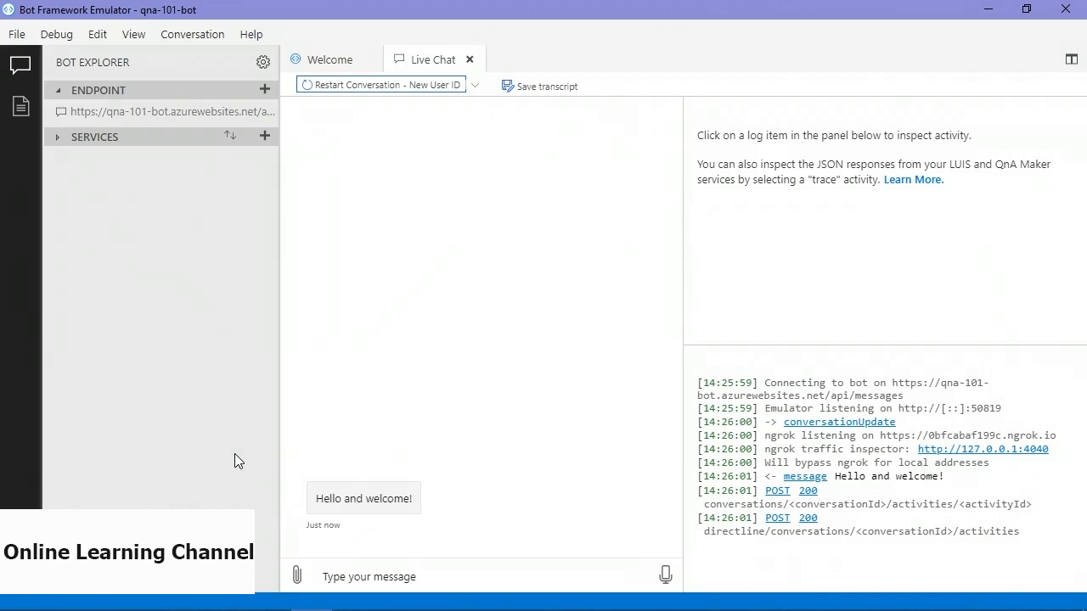
left_click(325, 577)
type("upgrade")
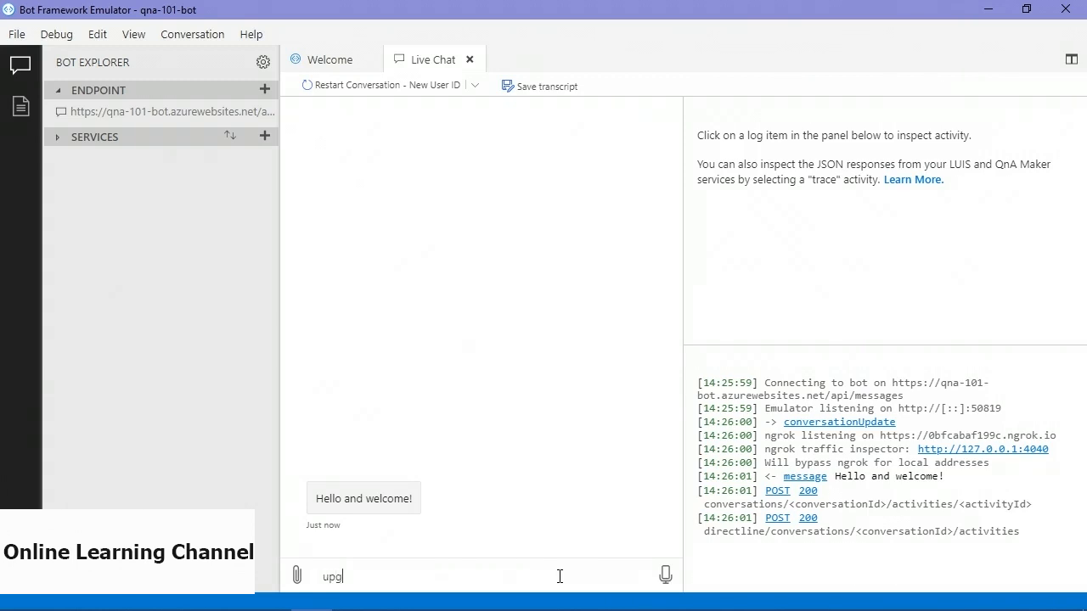
key("Return")
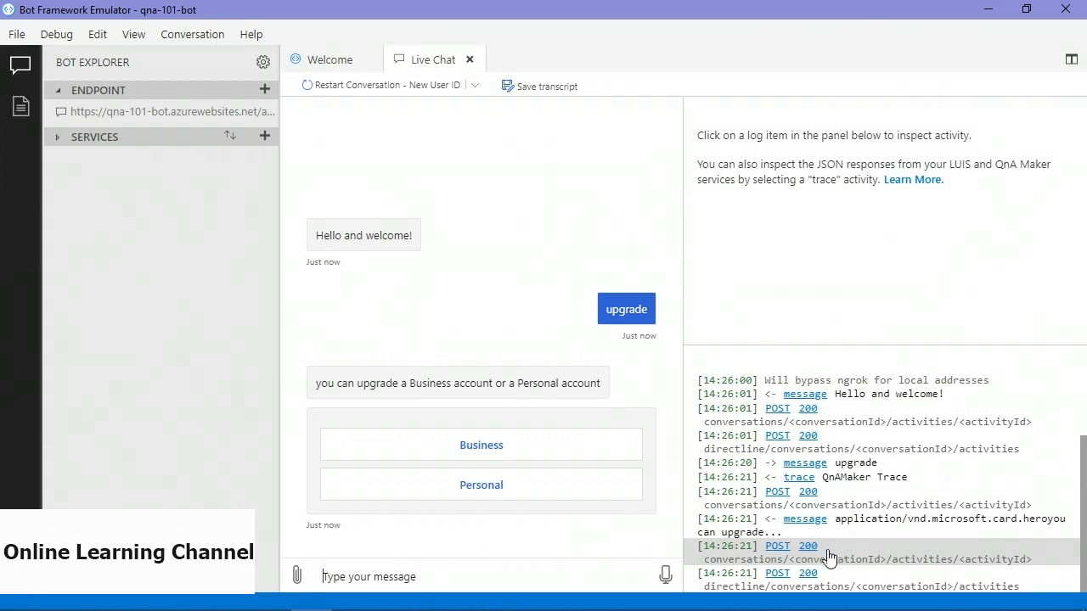
Step: Inspect the JSON of the logged POST requests, then close the Live Chat tab
left_click(807, 575)
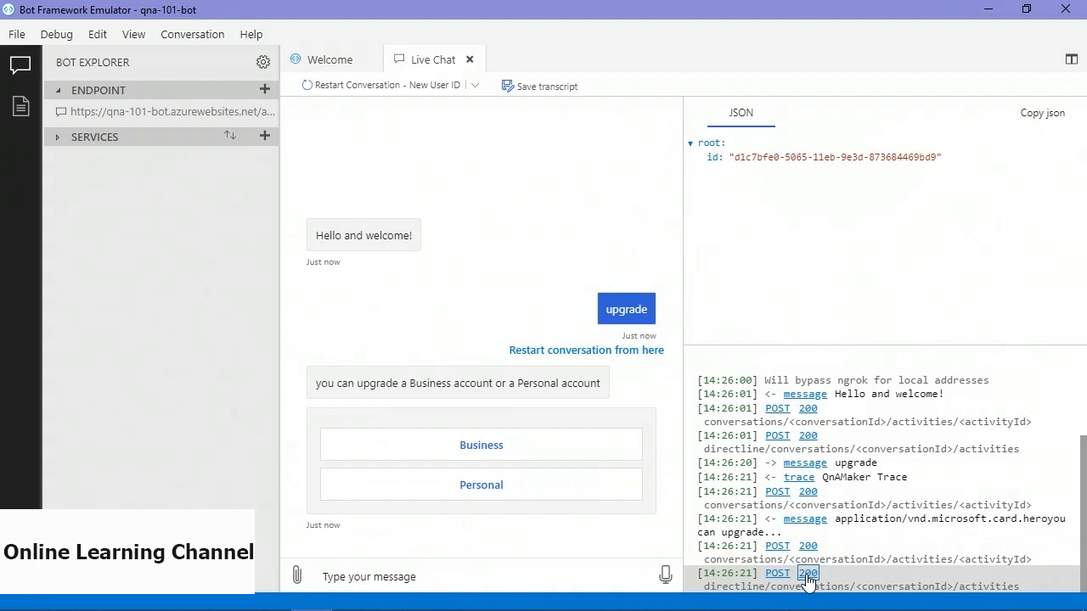
left_click(775, 574)
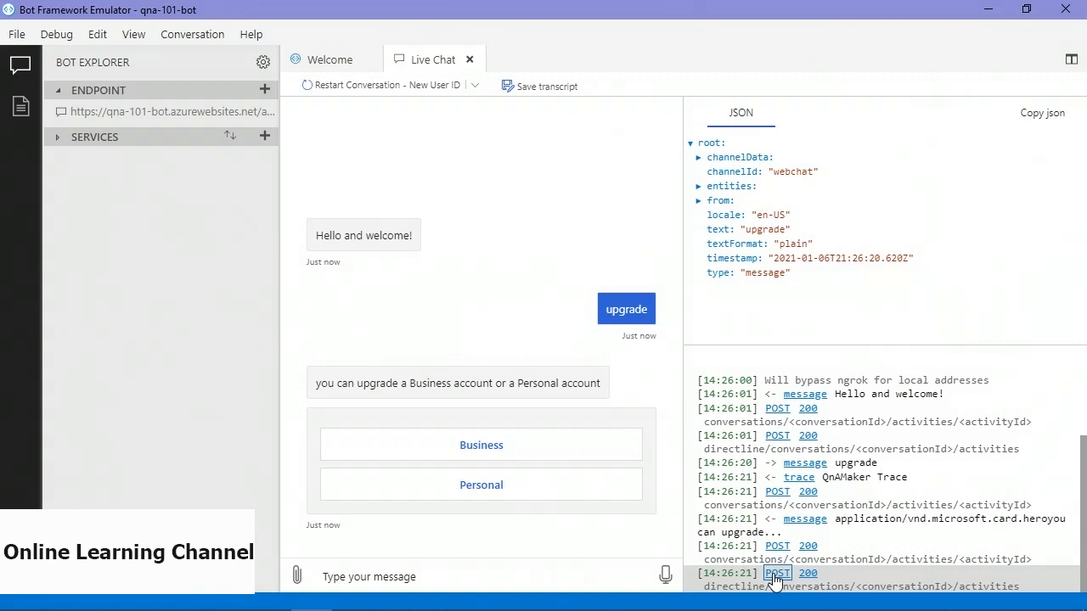
left_click(471, 65)
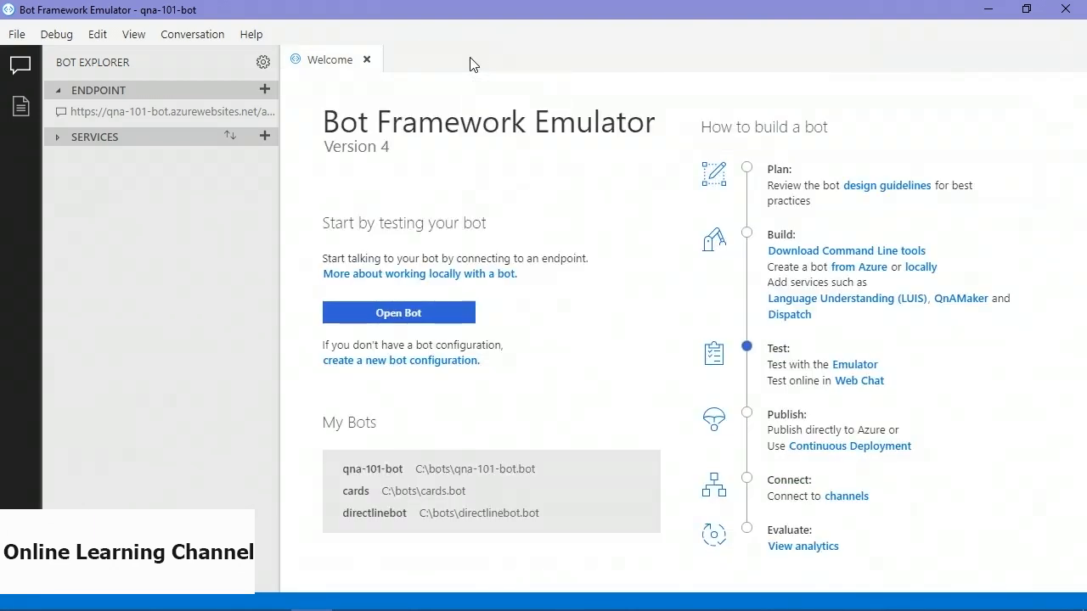
Step: Open the saved cards bot and expand the error details of its failed 400 request
left_click(356, 494)
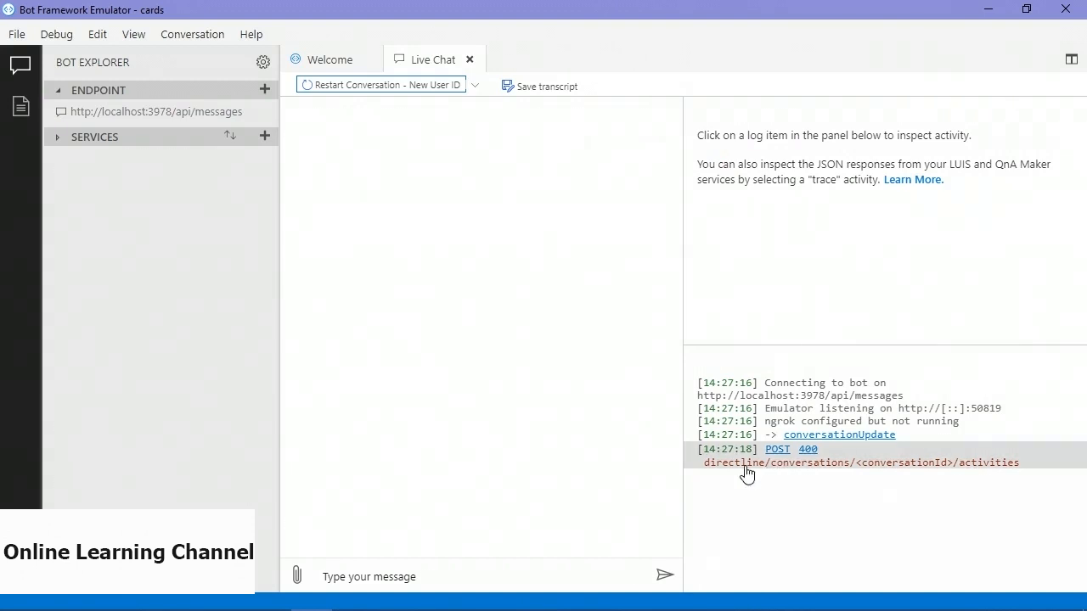
left_click(807, 451)
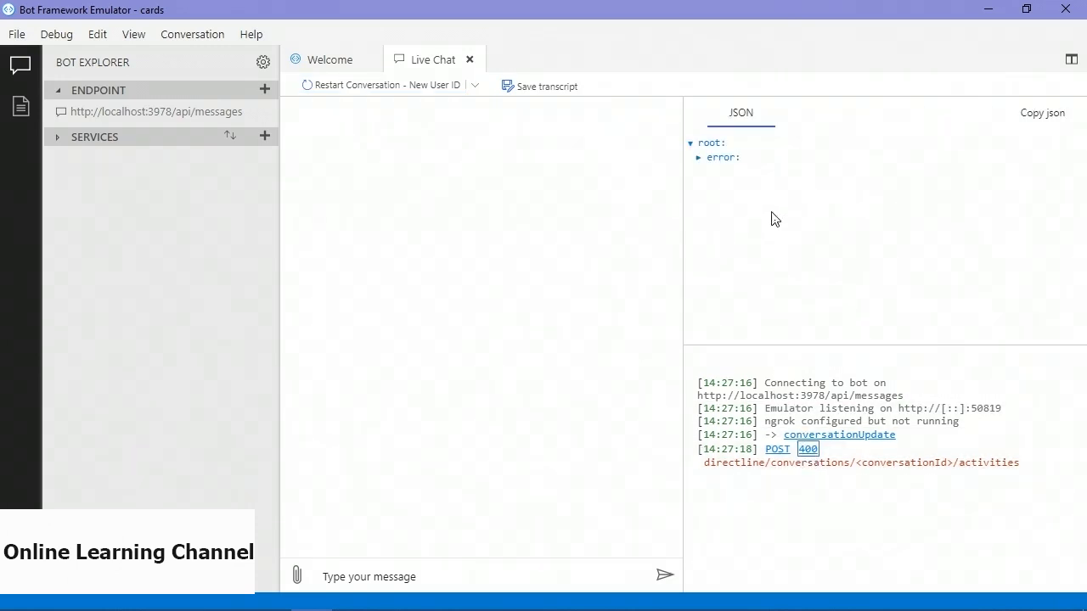
left_click(698, 158)
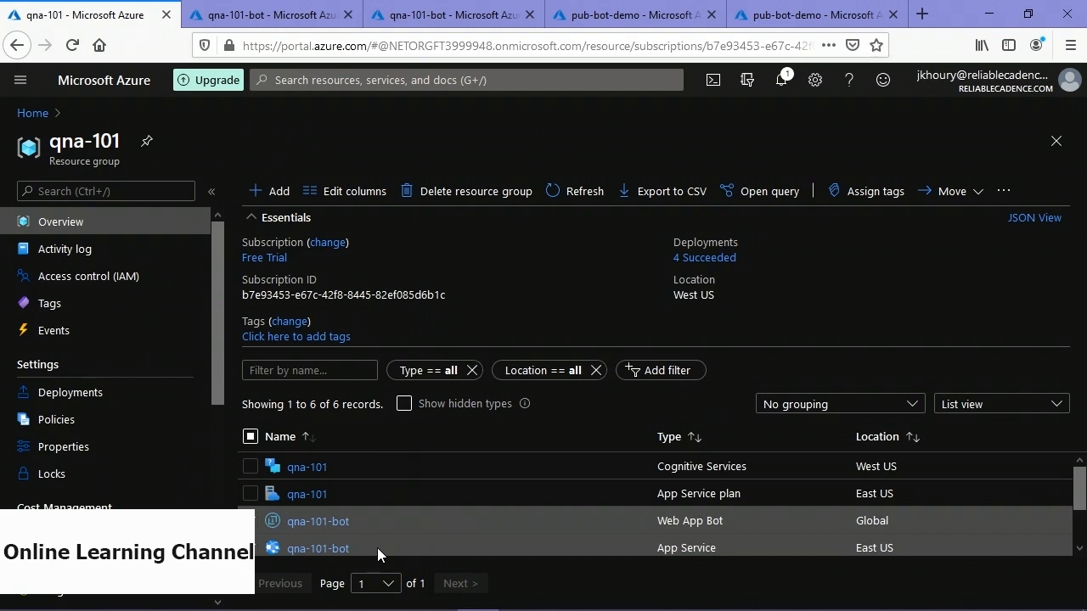
Step: Show the qna-101-bot Web App Bot's activity log, empty for the last 6 hours
left_click(272, 16)
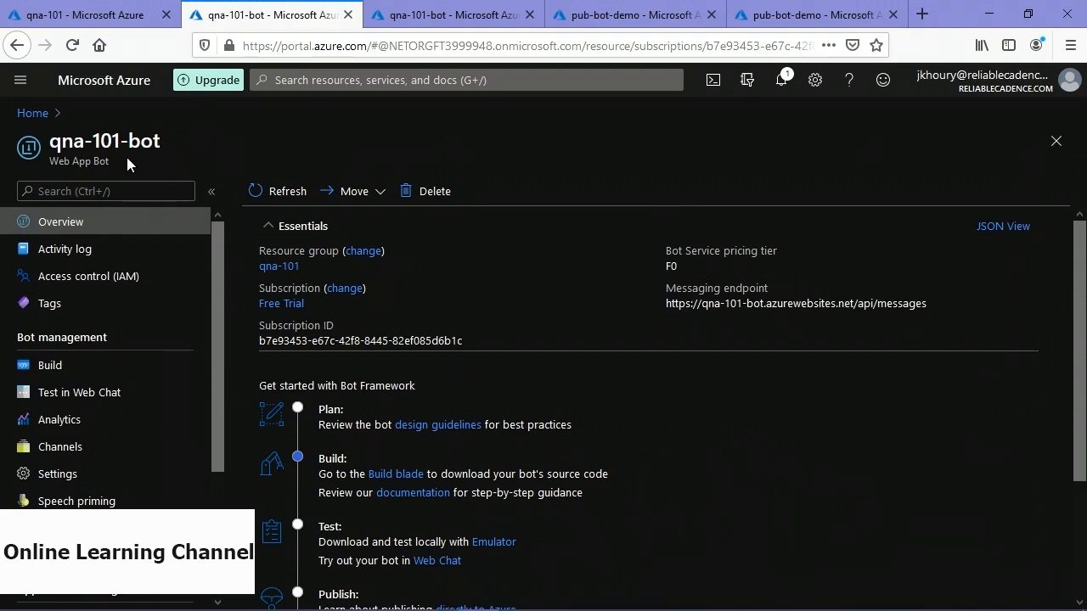
left_click(82, 256)
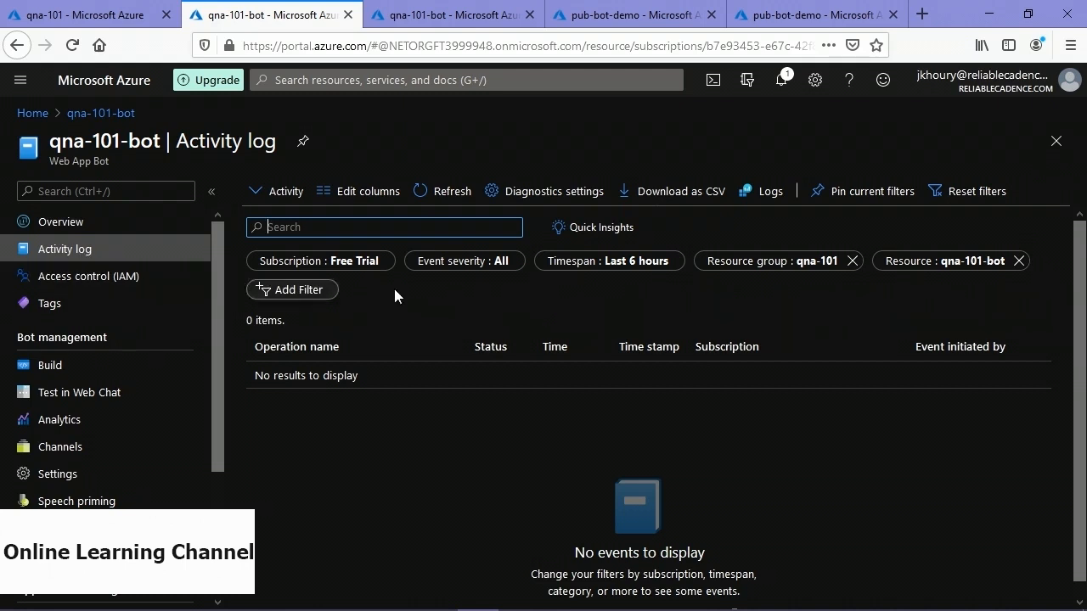
Step: Set the activity log timespan to Last month, expand the Write a Bot Service event, then view Analytics
left_click(638, 266)
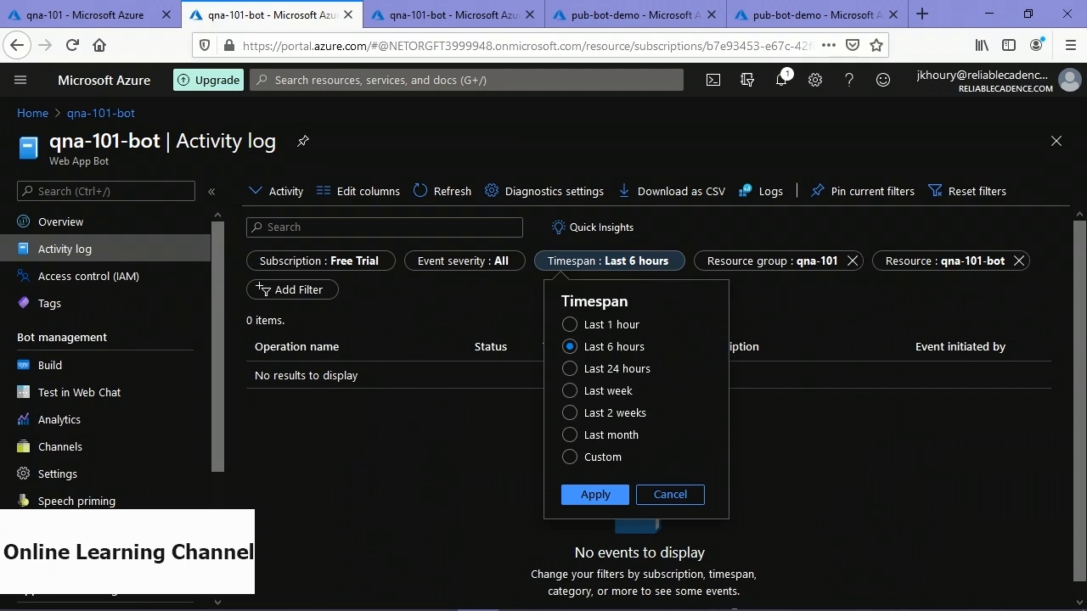
left_click(594, 436)
left_click(593, 493)
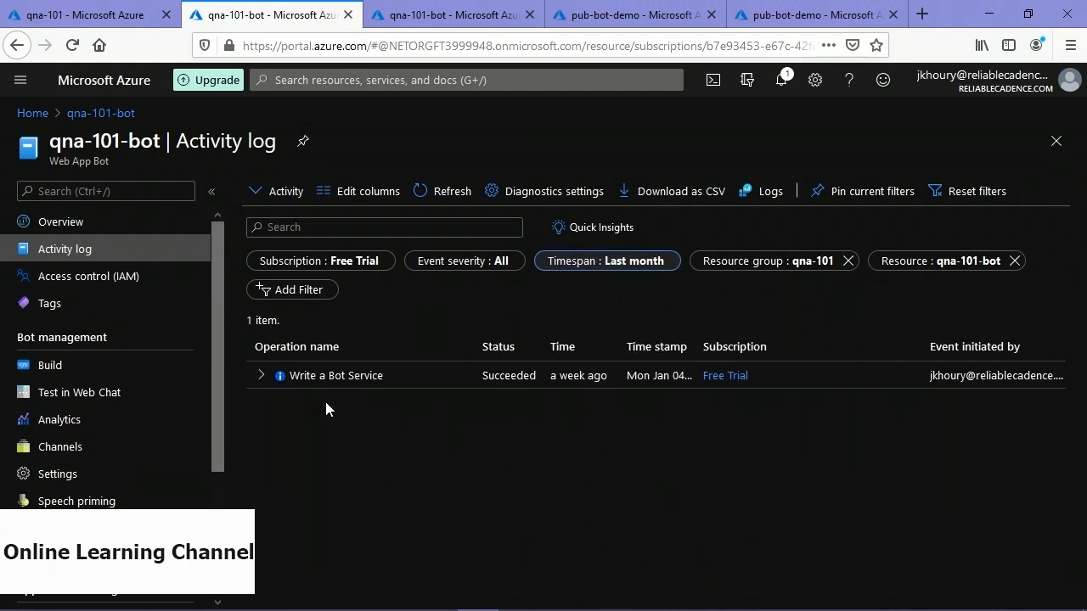
left_click(263, 379)
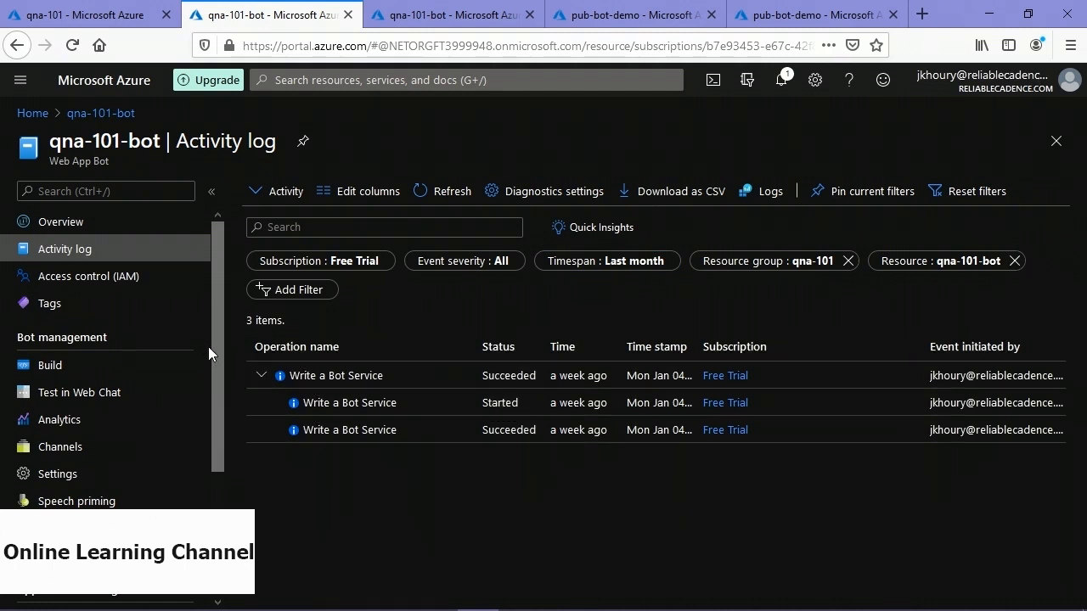
left_click(83, 425)
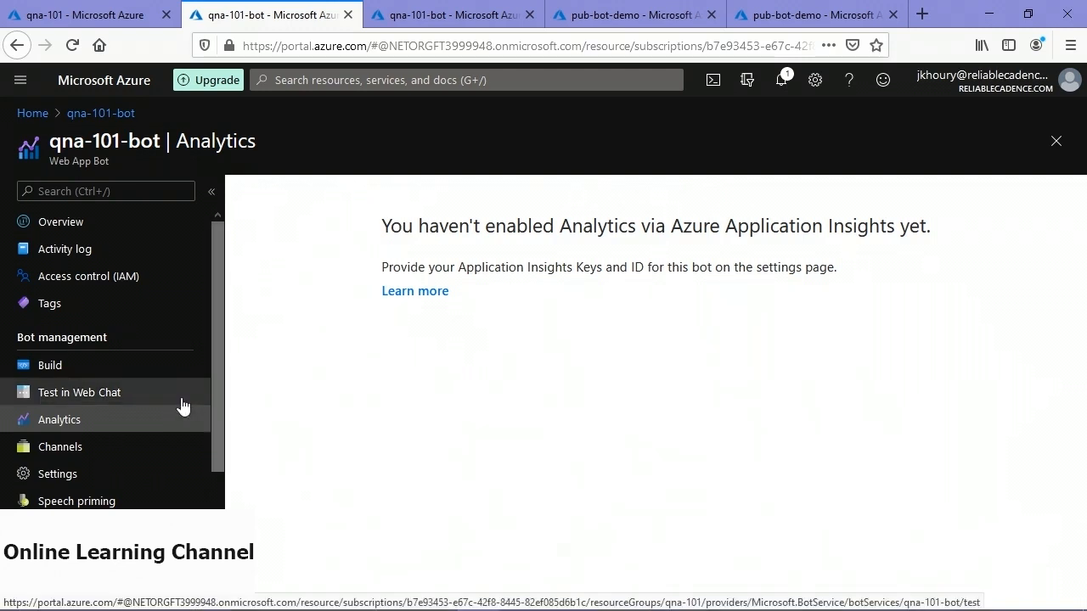
Step: Show qna-101-bot's Settings down to the Analytics section with its empty Application Insights fields
left_click(62, 476)
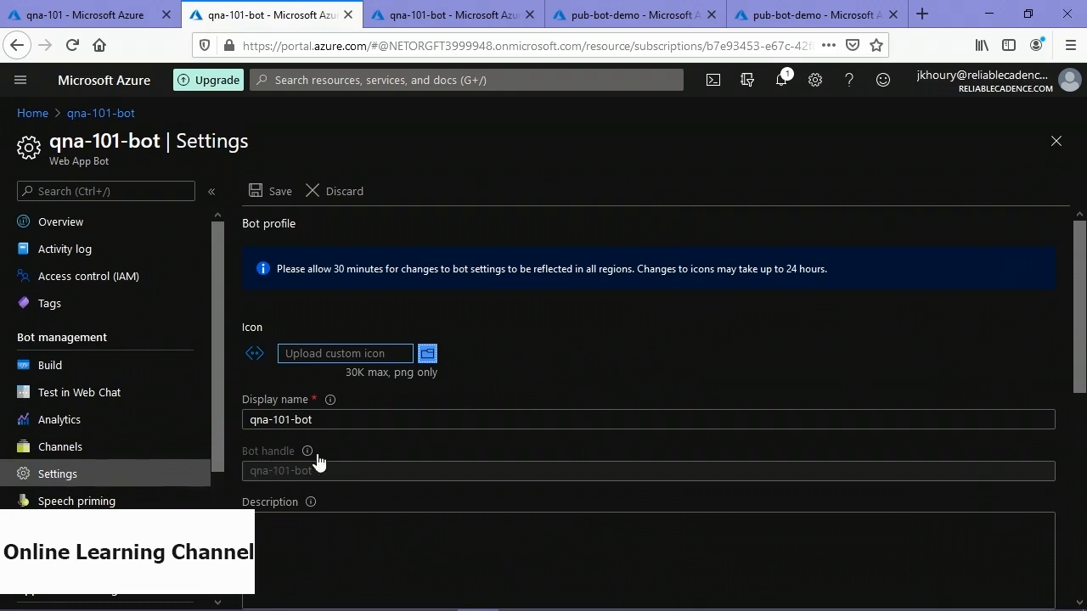
scroll(538, 388, "down", 3)
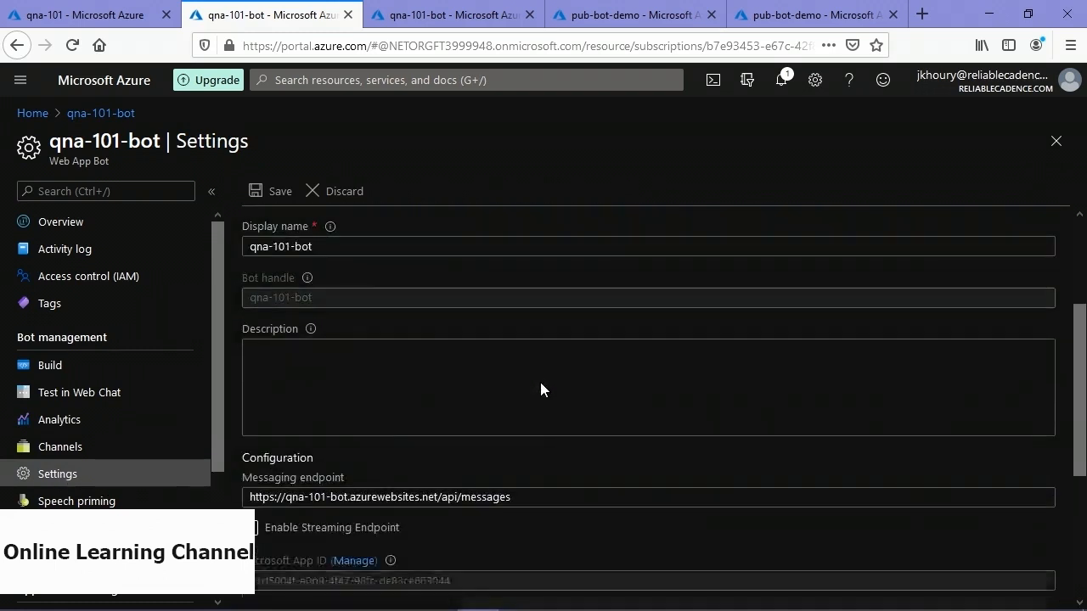
scroll(541, 383, "down", 5)
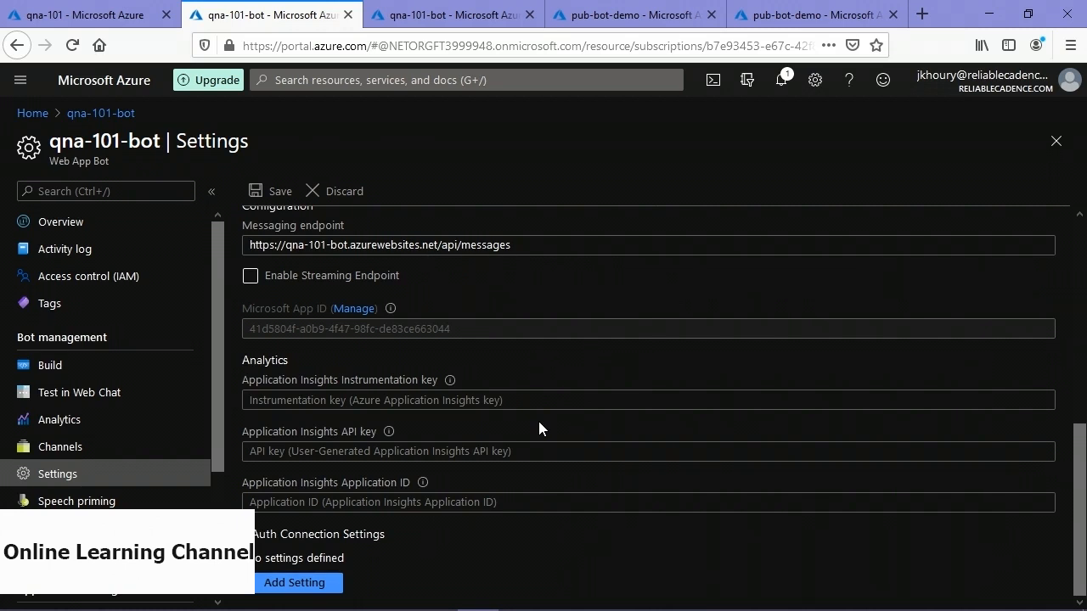
Step: Show the qna-101-bot App Service overview, Running in East US, with its menu scrolled to Settings
left_click(449, 17)
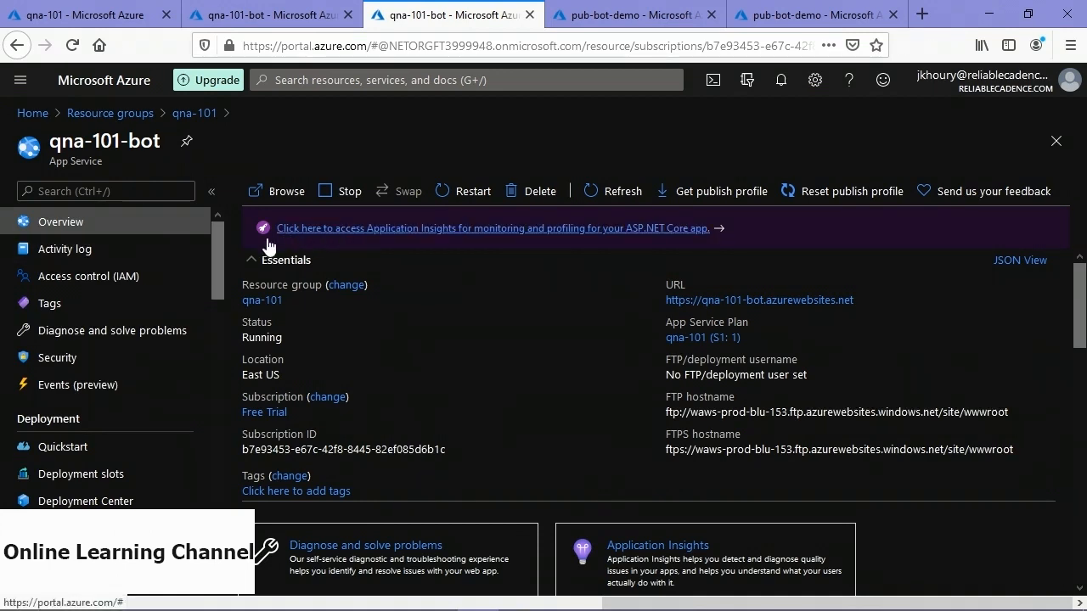
left_click_drag(216, 243, 216, 309)
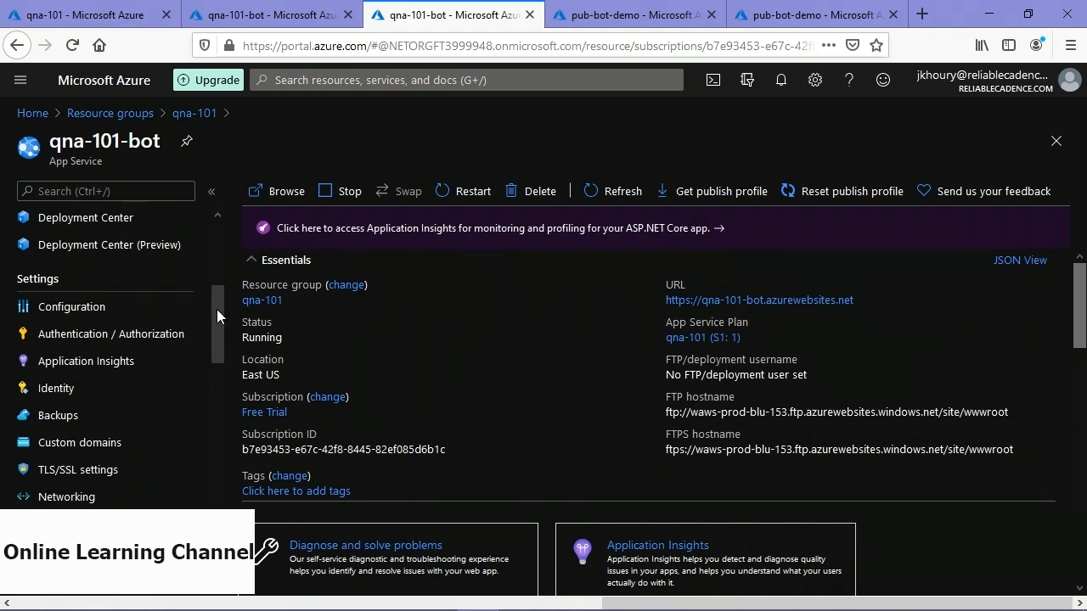
left_click_drag(217, 309, 217, 325)
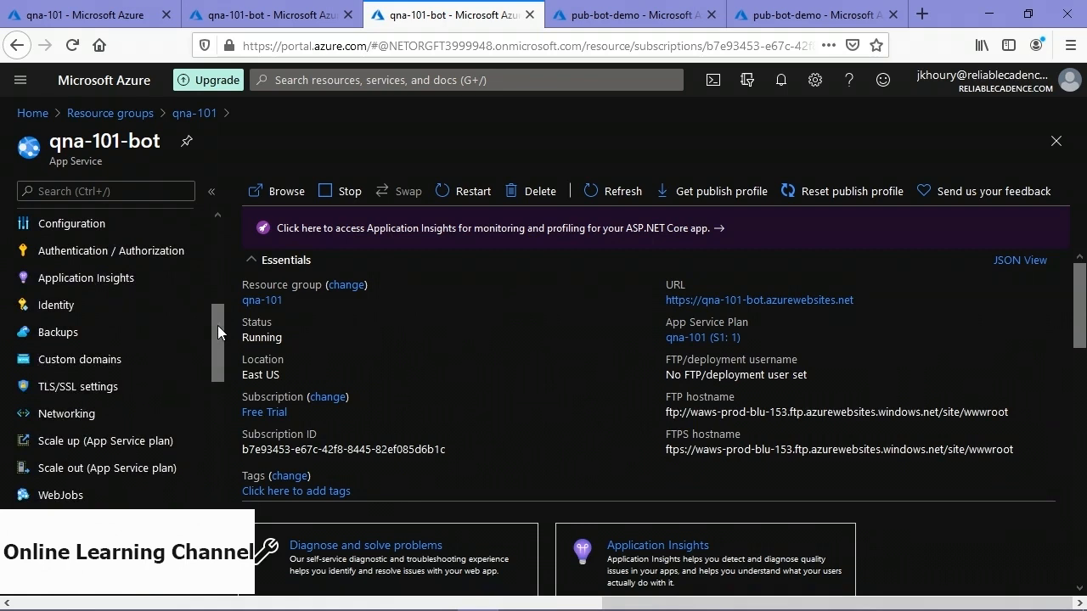
Step: Turn on Application Insights for the qna-101-bot App Service
left_click(100, 283)
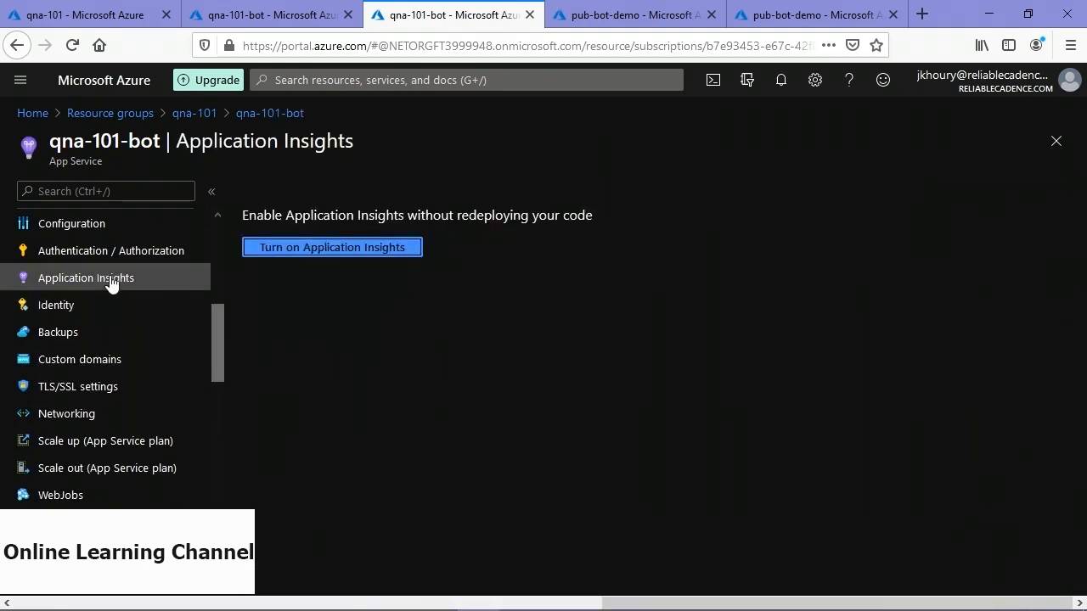
left_click(342, 250)
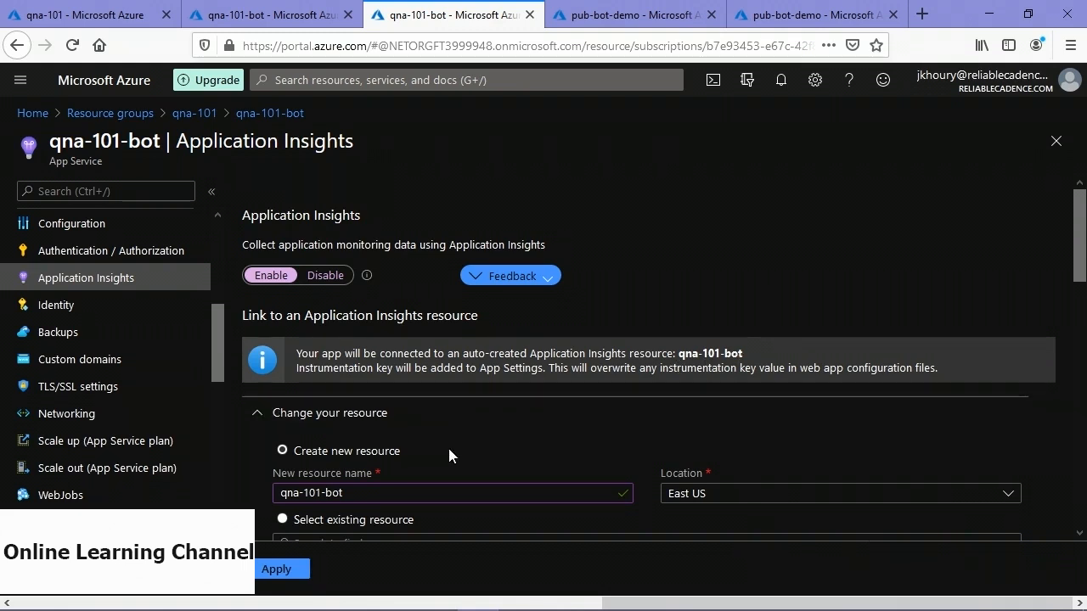
scroll(448, 456, "down", 4)
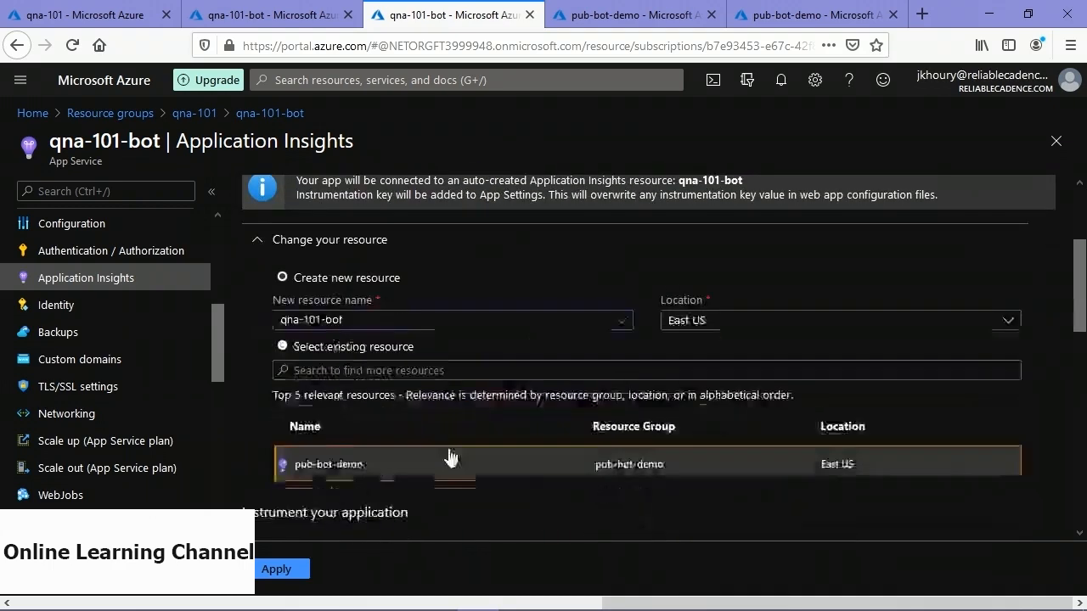
scroll(450, 459, "down", 2)
scroll(443, 435, "down", 3)
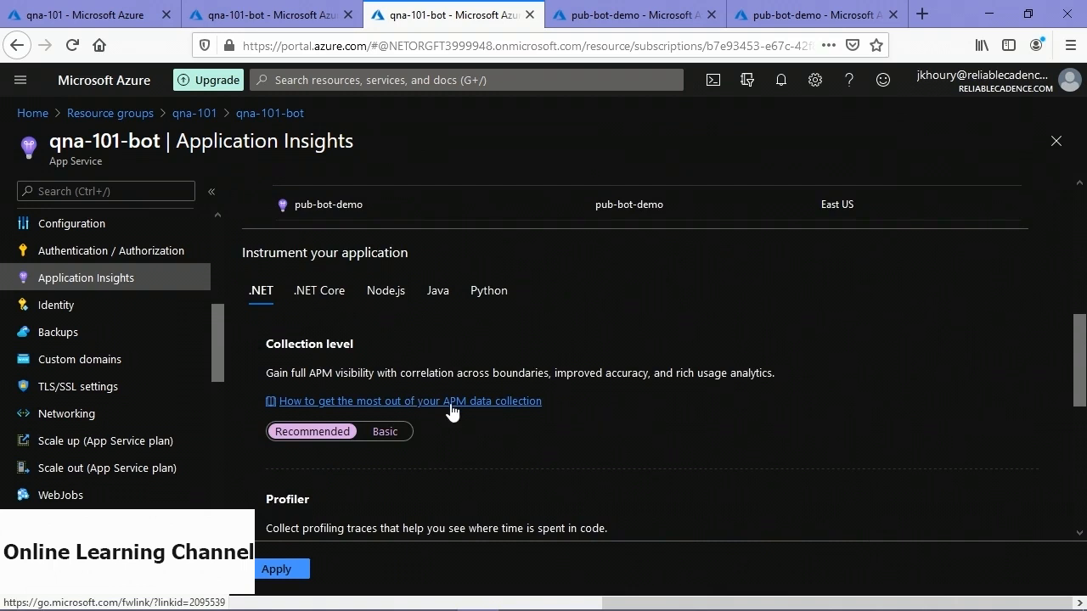
scroll(456, 405, "down", 2)
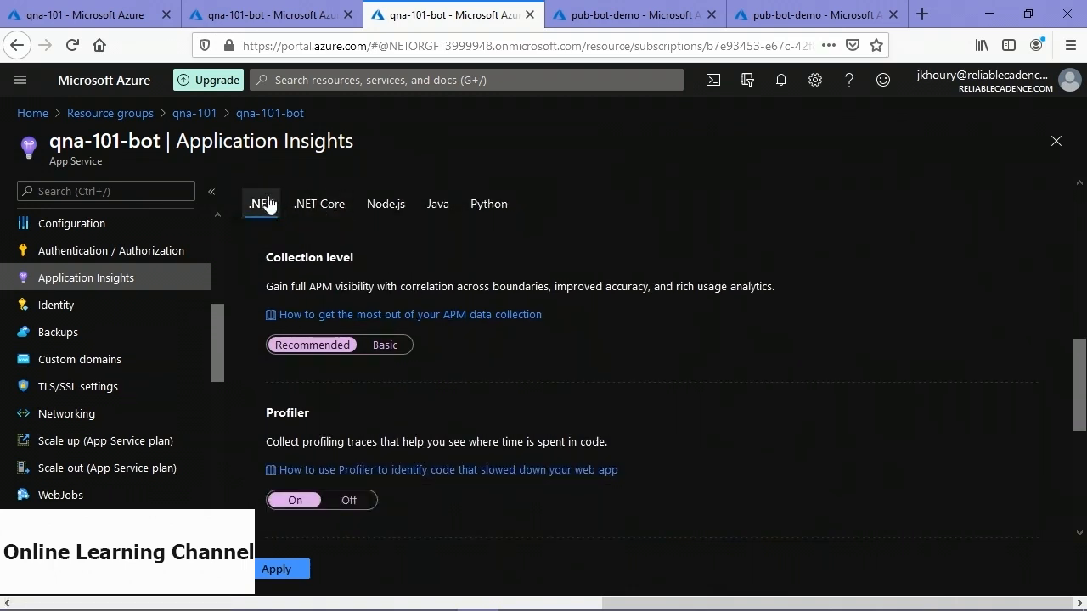
Step: Choose .NET Core instrumentation and apply the monitoring settings, confirming with Yes
left_click(324, 206)
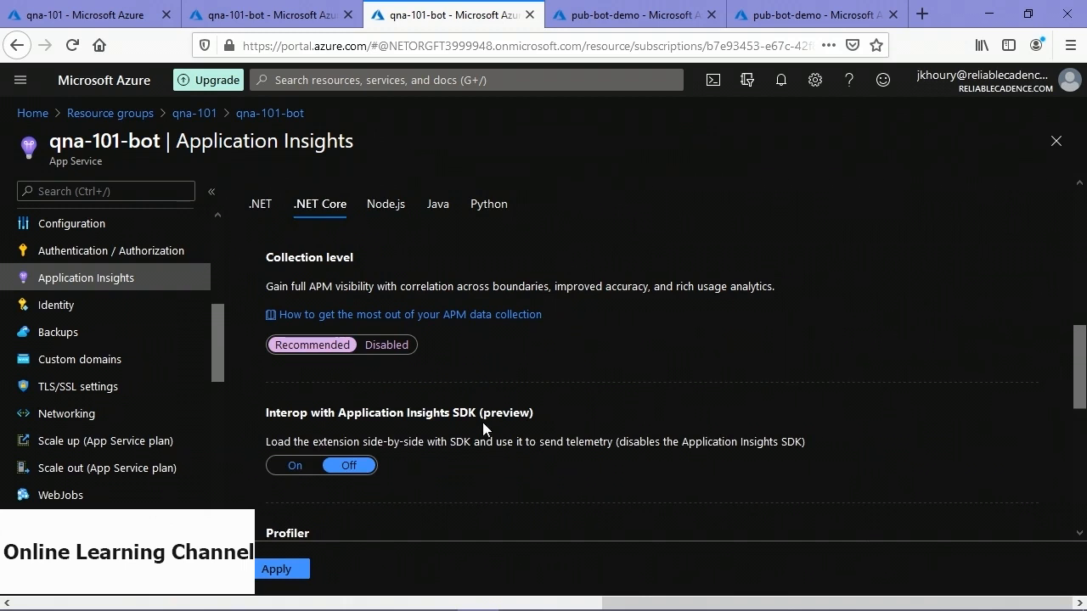
scroll(449, 426, "down", 2)
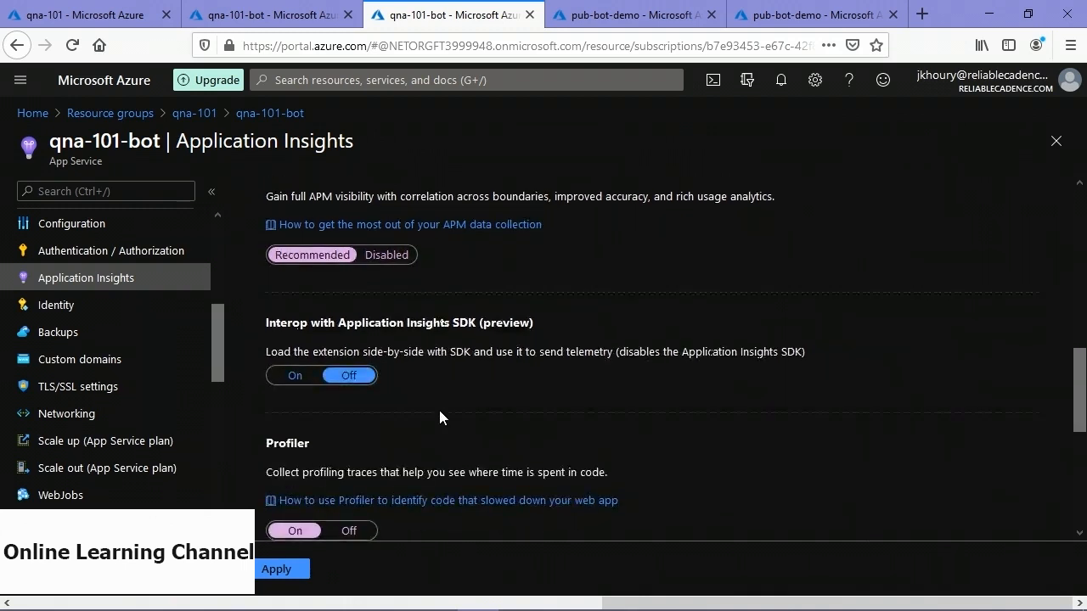
scroll(439, 404, "down", 4)
scroll(450, 374, "down", 4)
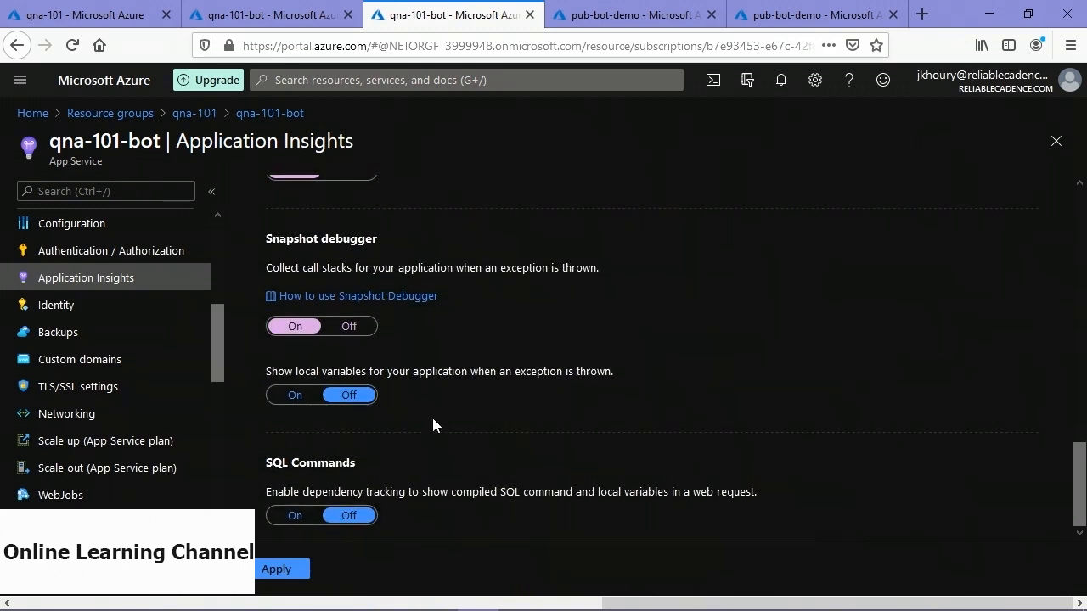
left_click(277, 571)
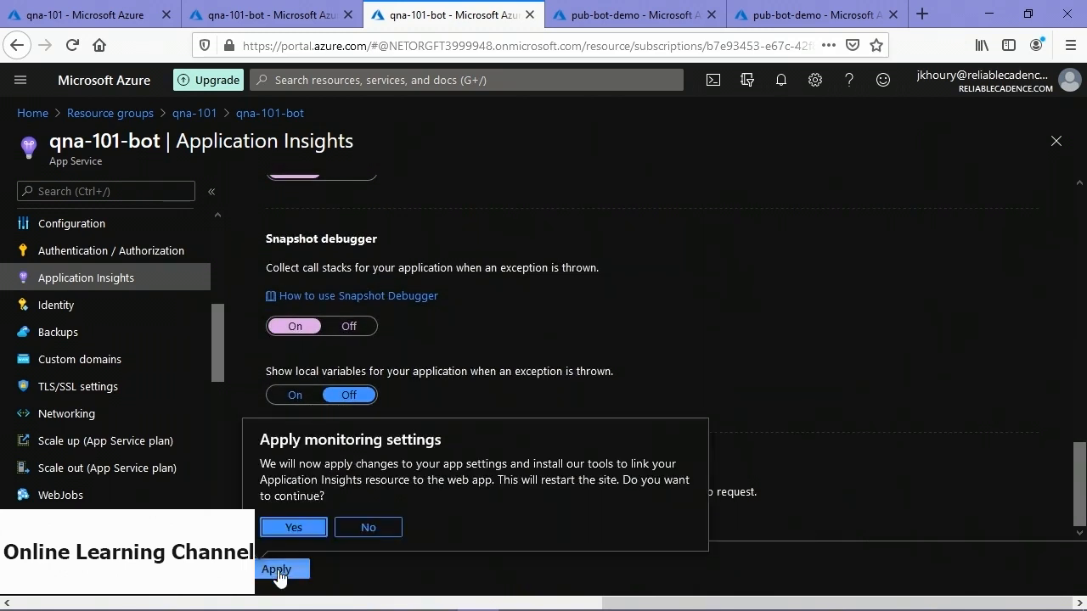
left_click(291, 524)
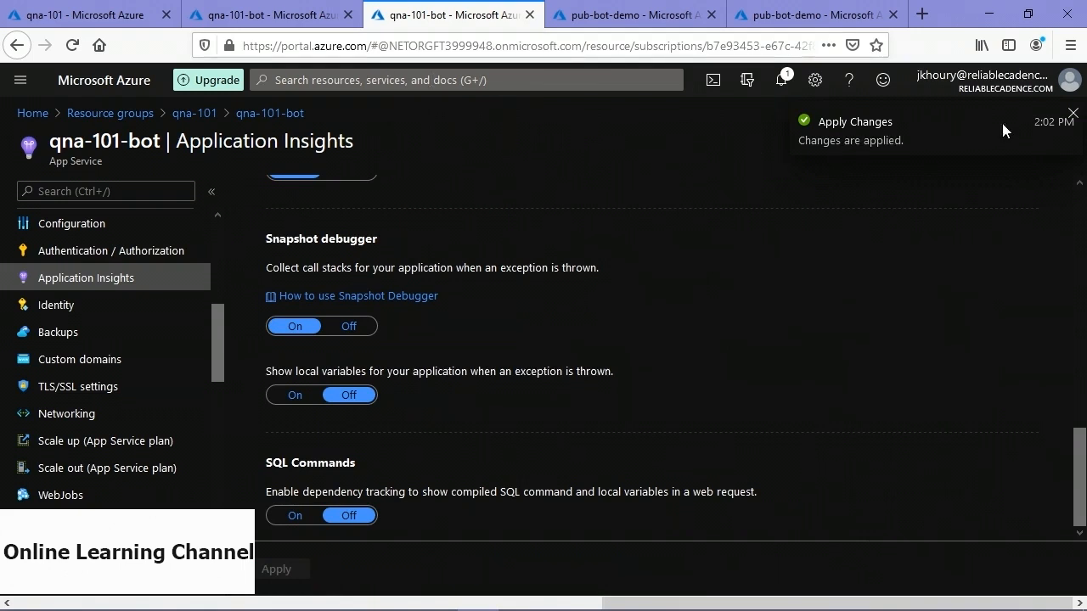
left_click(1073, 113)
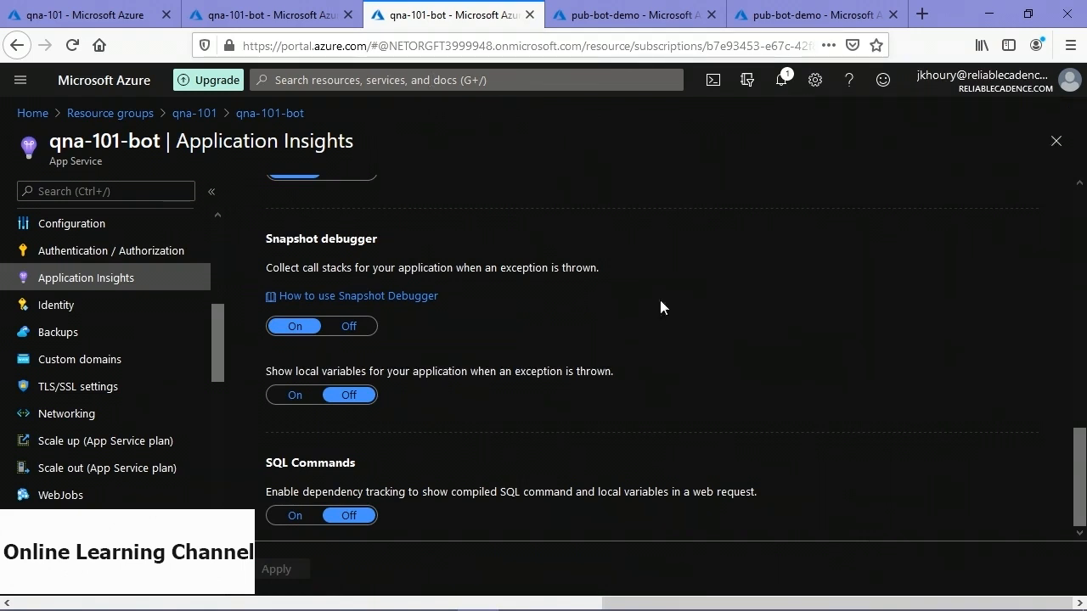
left_click_drag(214, 349, 200, 235)
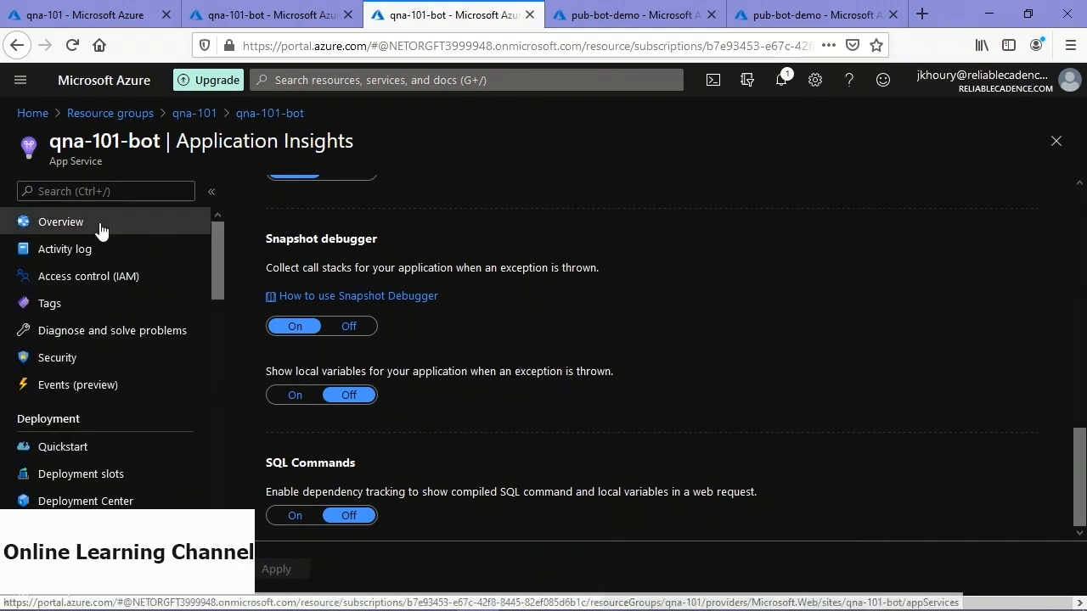
Step: Refresh the qna-101 resource group and copy the new qna-101-bot Application Insights instrumentation key
left_click(59, 225)
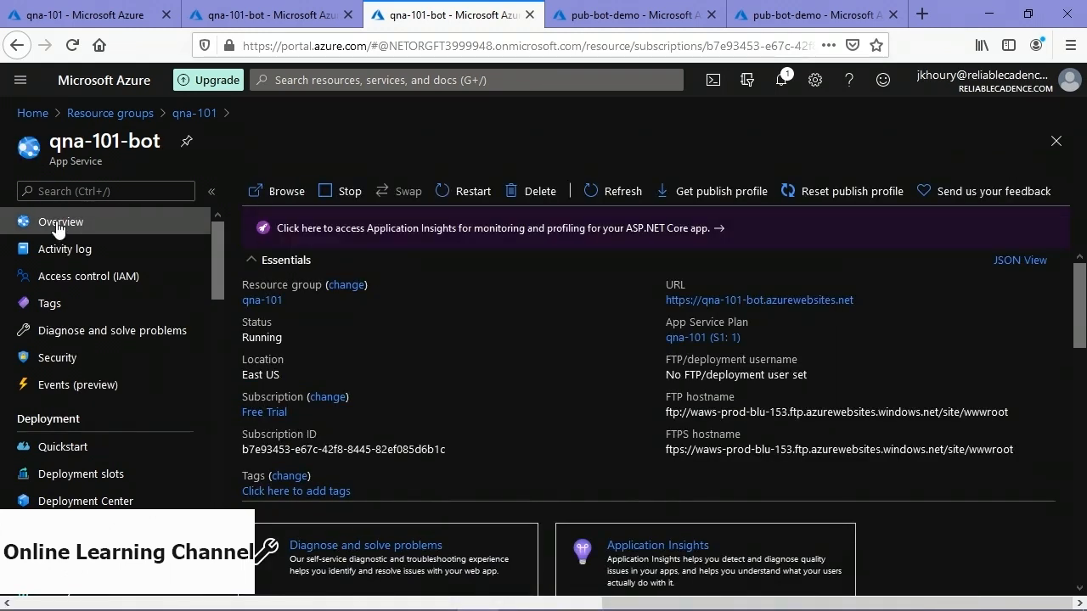
left_click(102, 17)
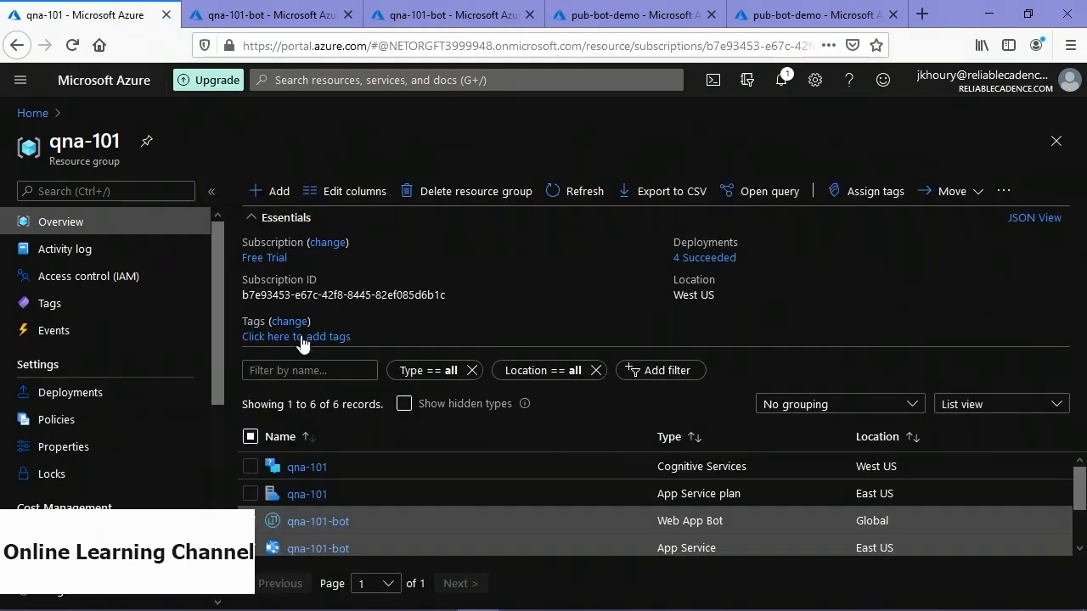
left_click(561, 192)
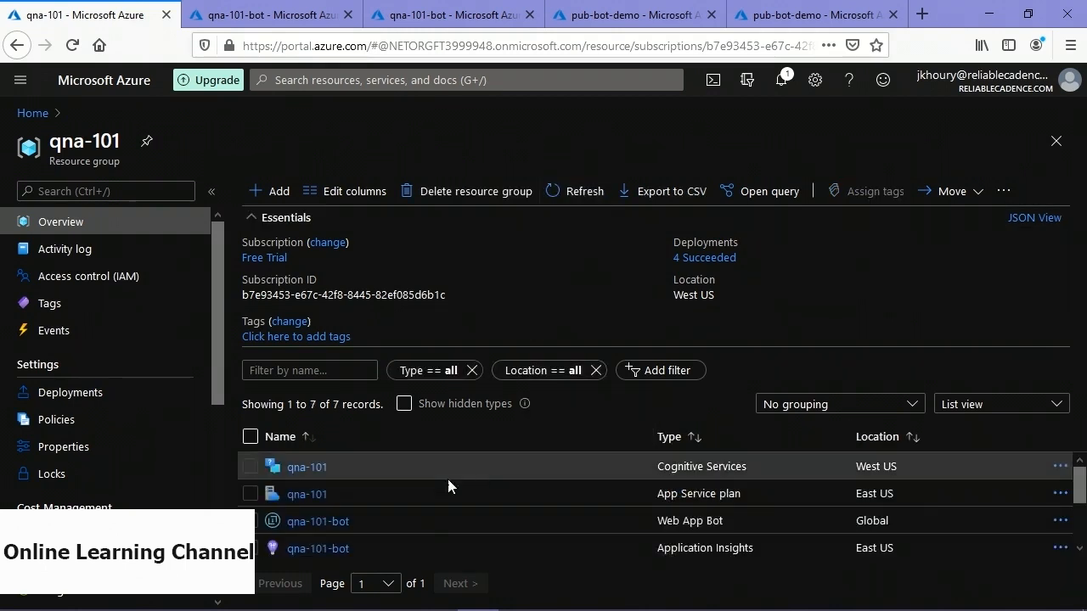
left_click(309, 549)
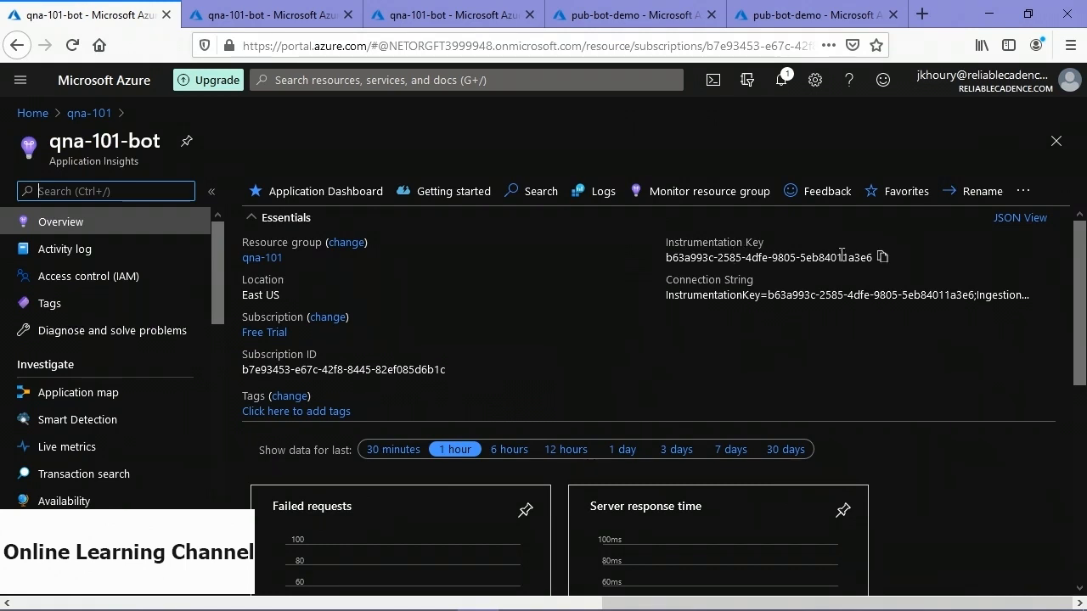
left_click(882, 259)
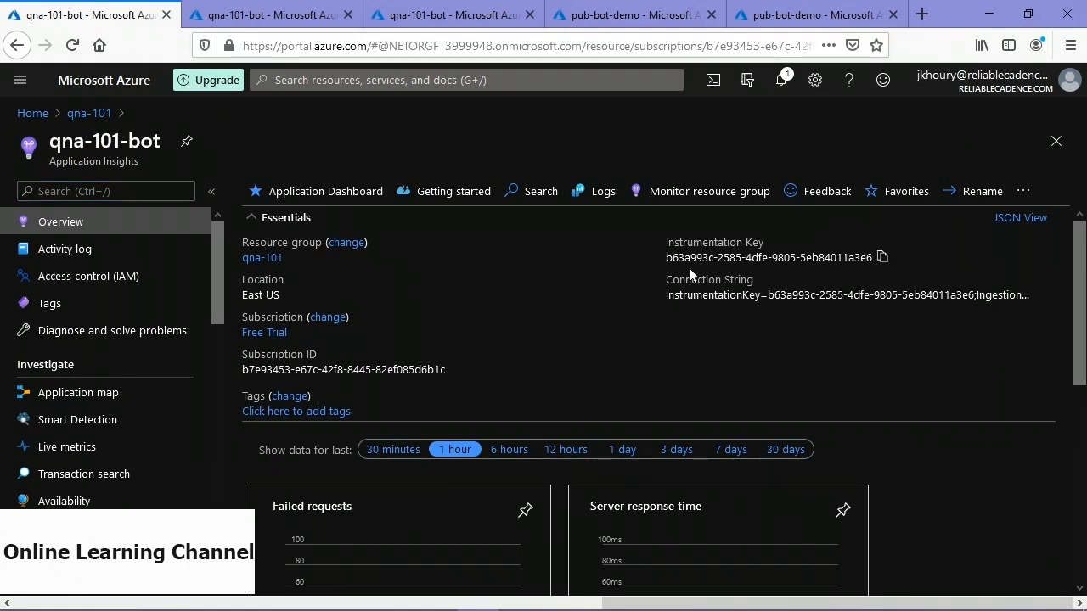
left_click(276, 17)
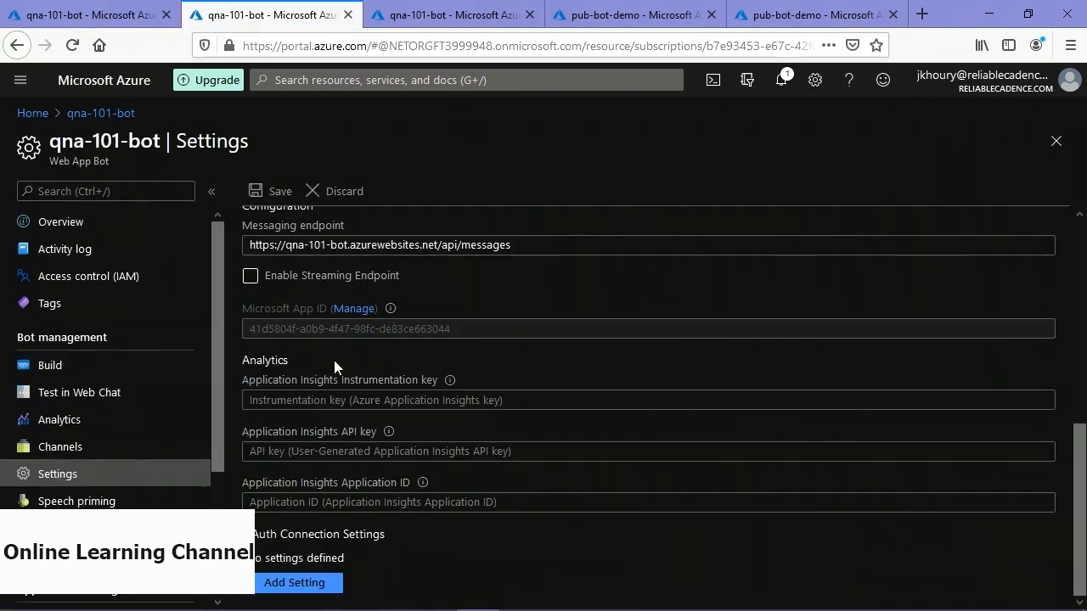
Step: Fill the bot's Analytics settings with the instrumentation key and the Application ID from API Access
left_click(407, 397)
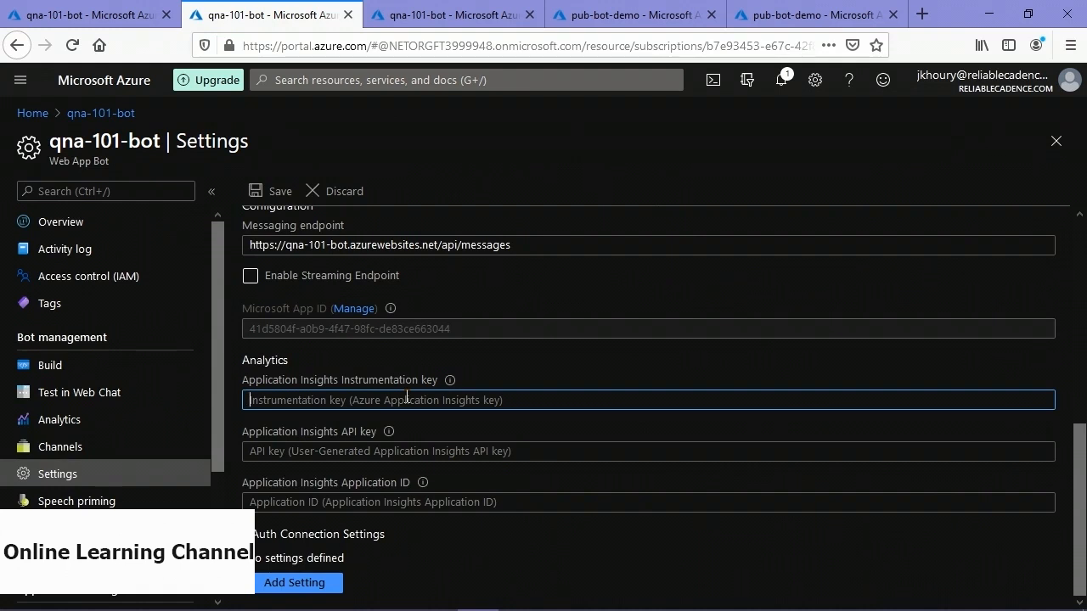
key("ctrl+v")
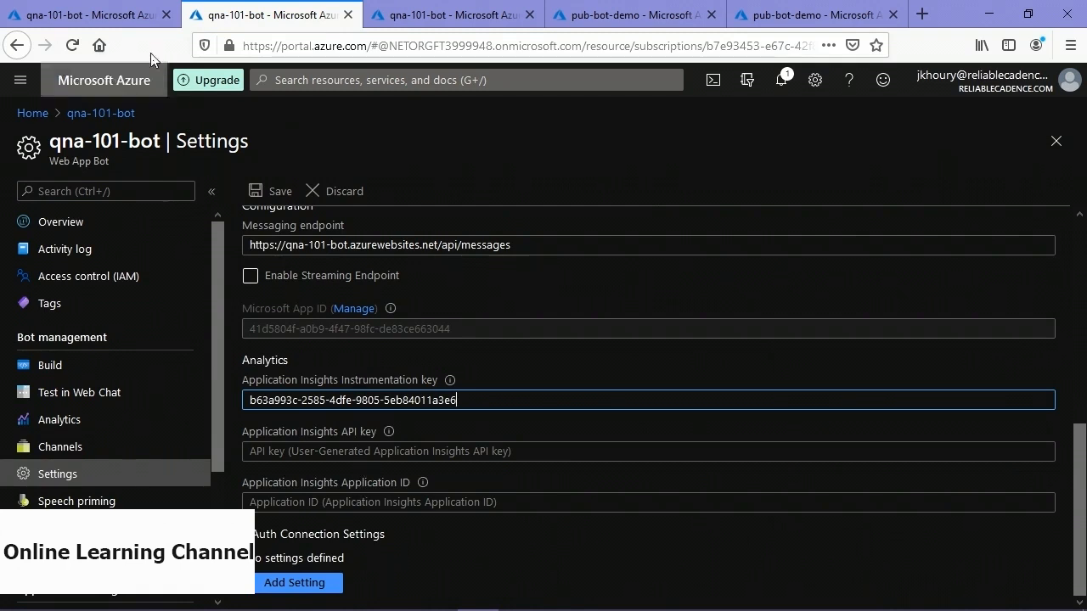
left_click(123, 18)
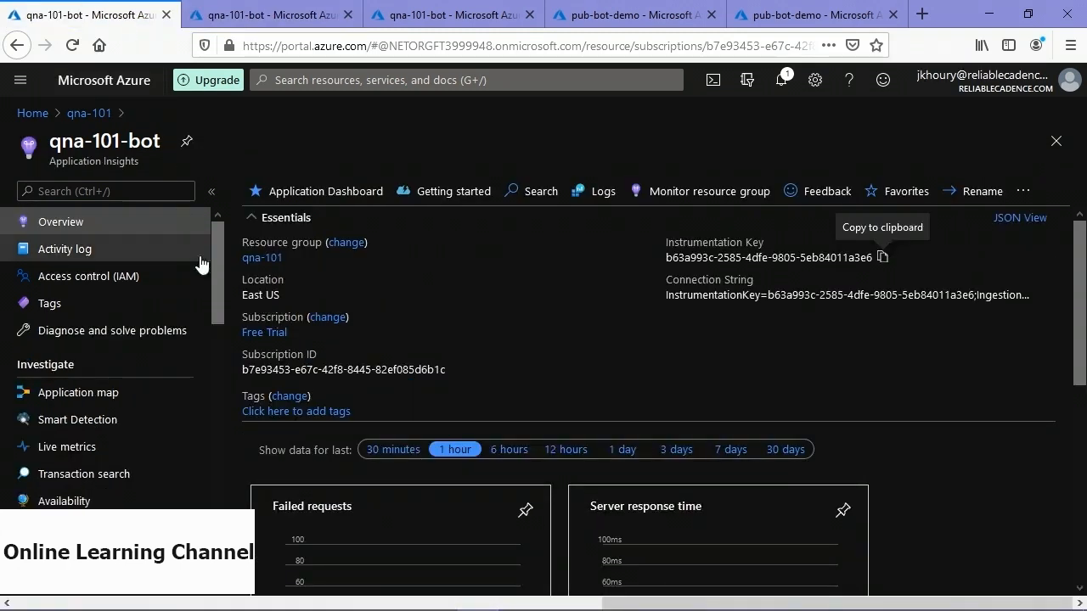
left_click_drag(215, 263, 191, 491)
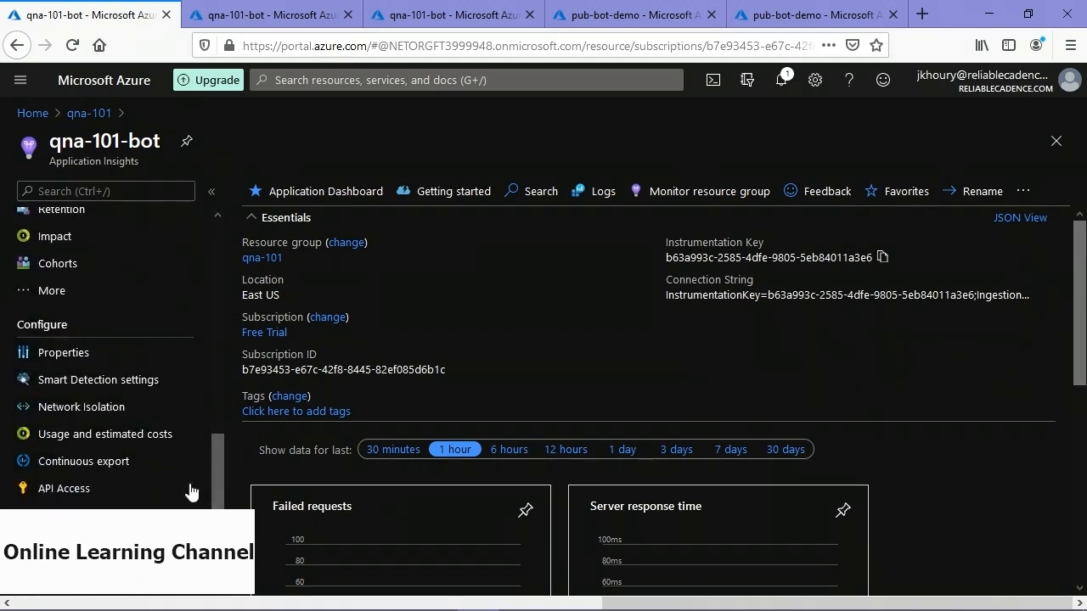
left_click(80, 491)
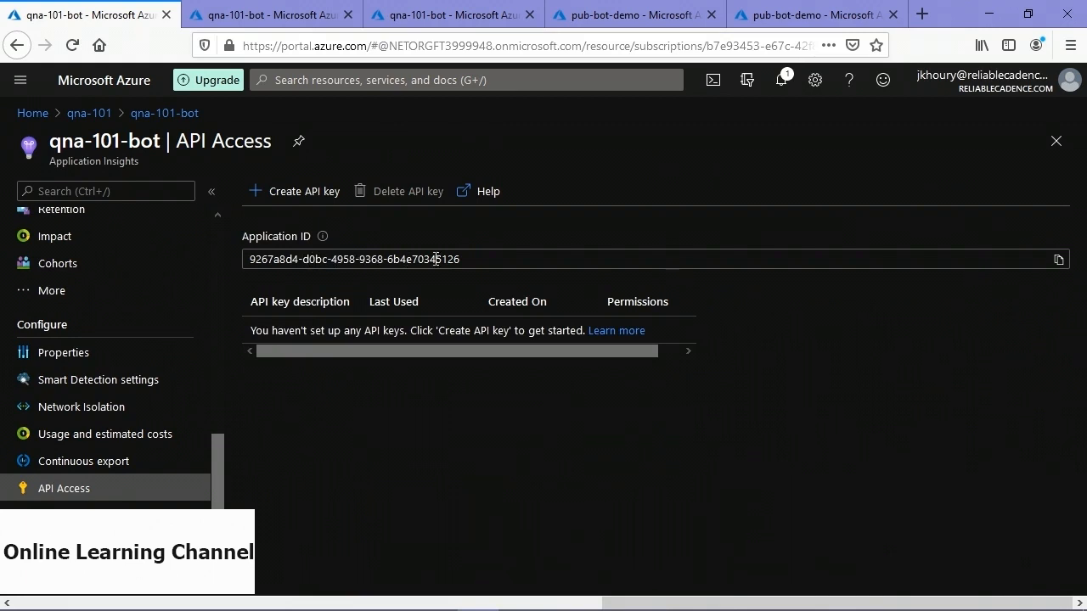
left_click(1058, 261)
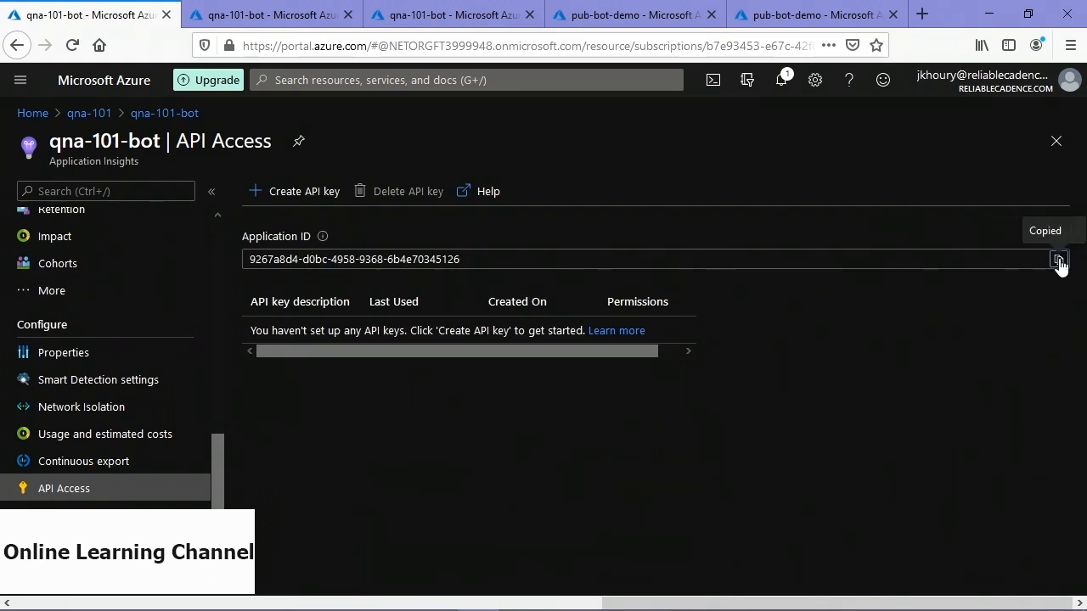
left_click(268, 15)
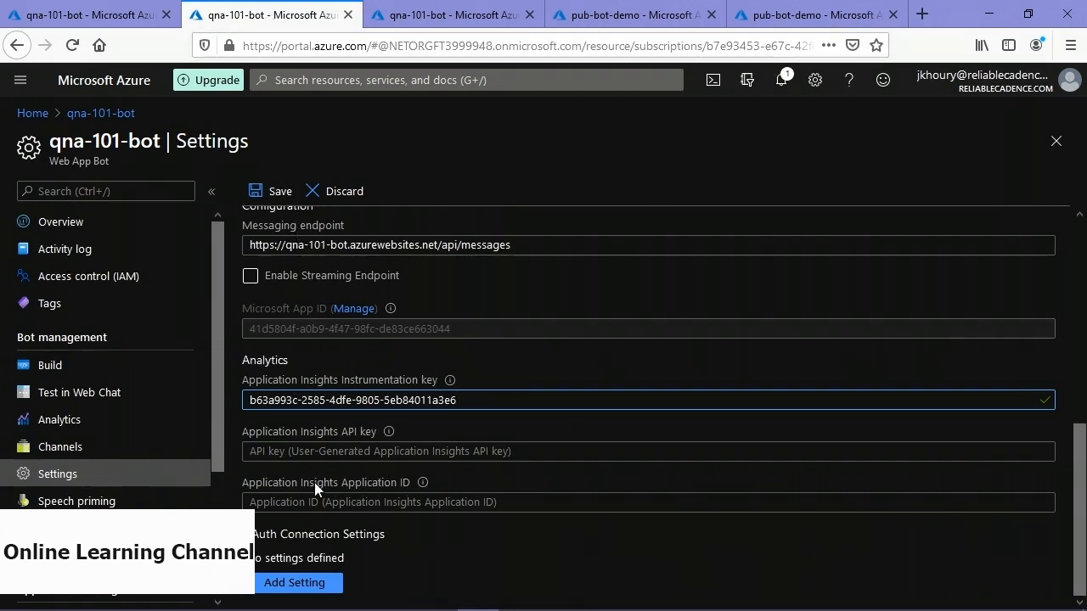
left_click(414, 502)
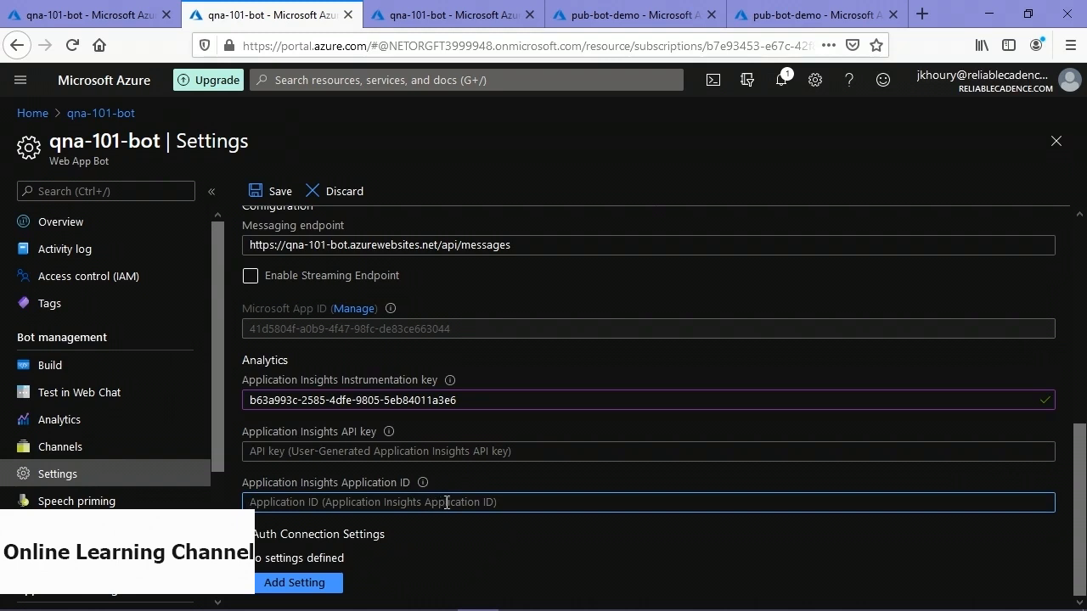
key("ctrl+v")
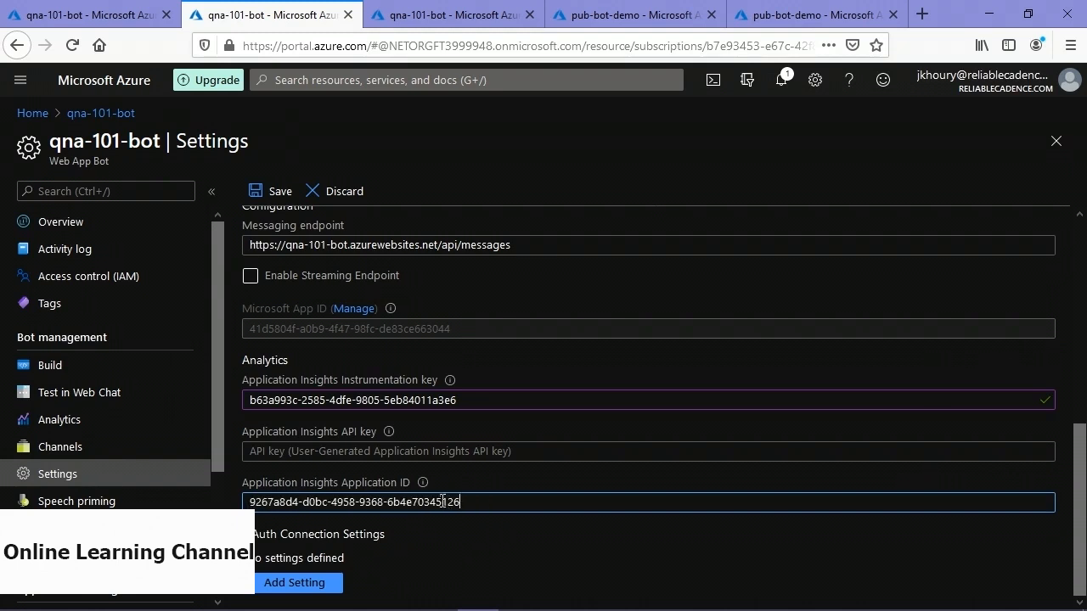
left_click(108, 15)
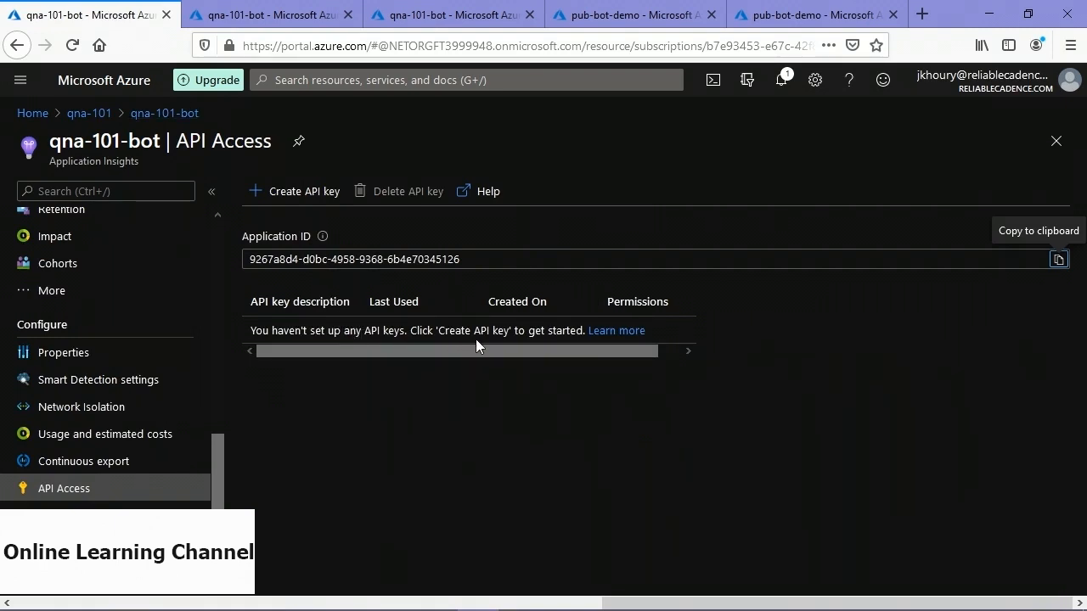
Step: Generate an API key described as 'my key' with Read telemetry permission and copy it
left_click(294, 192)
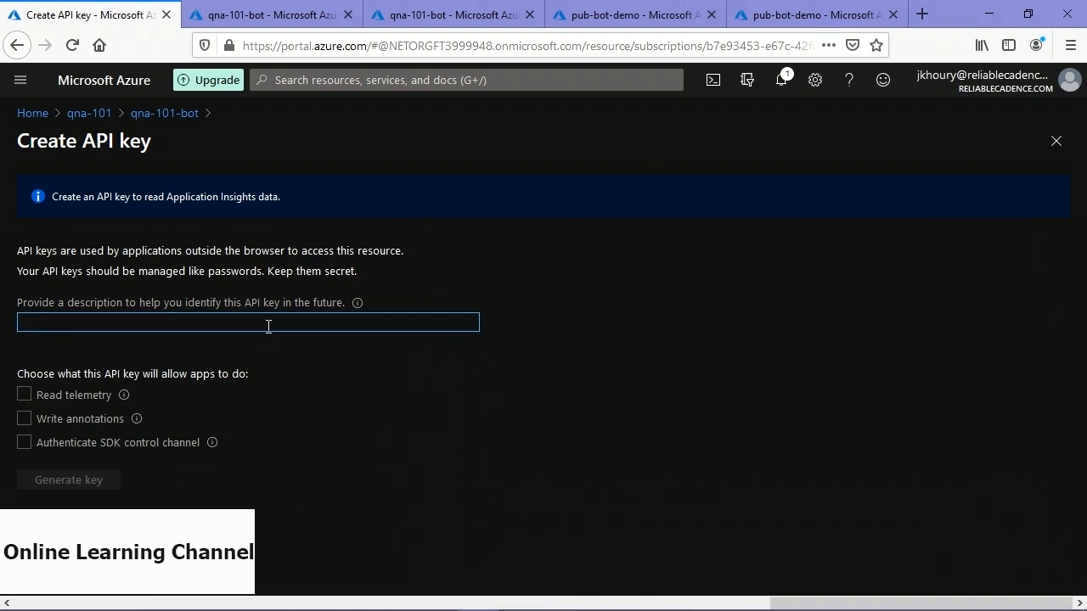
type("my key")
left_click(24, 394)
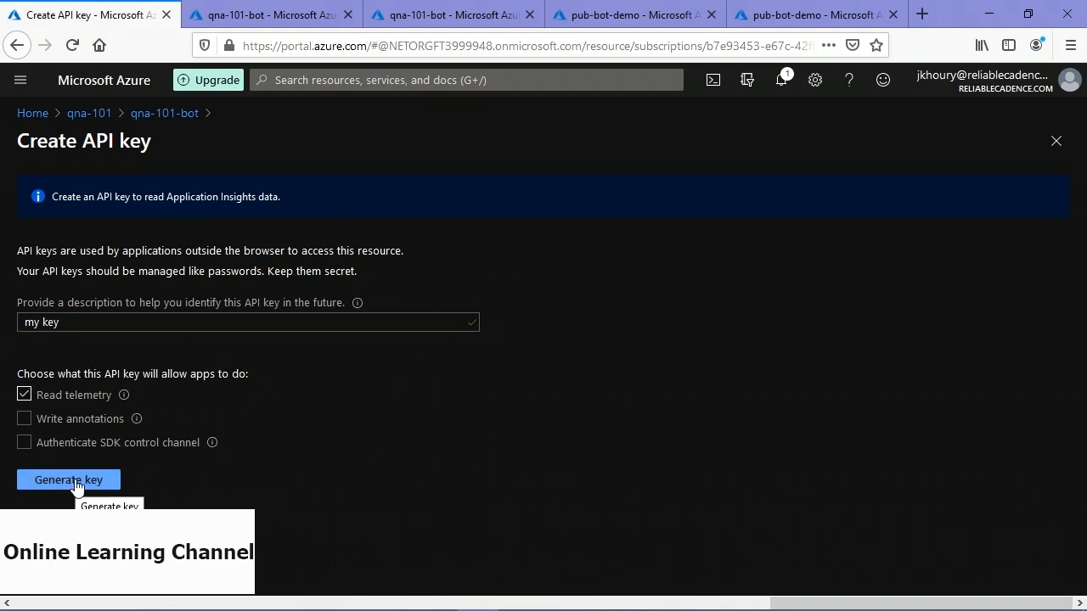
left_click(75, 481)
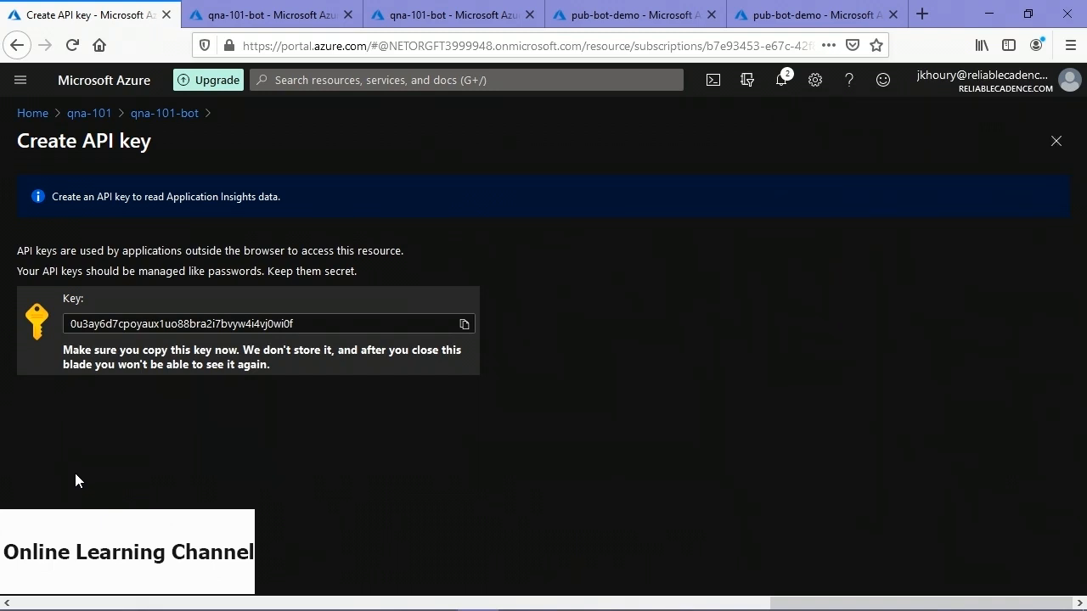
left_click(464, 326)
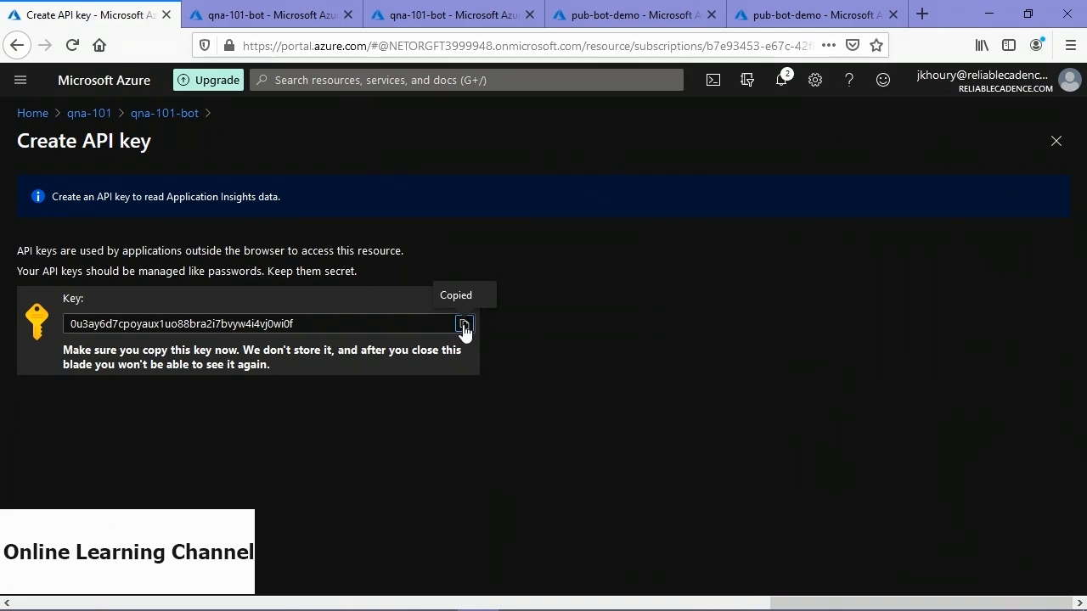
Step: Paste the API key into the bot's Application Insights API key field and save the settings
left_click(268, 15)
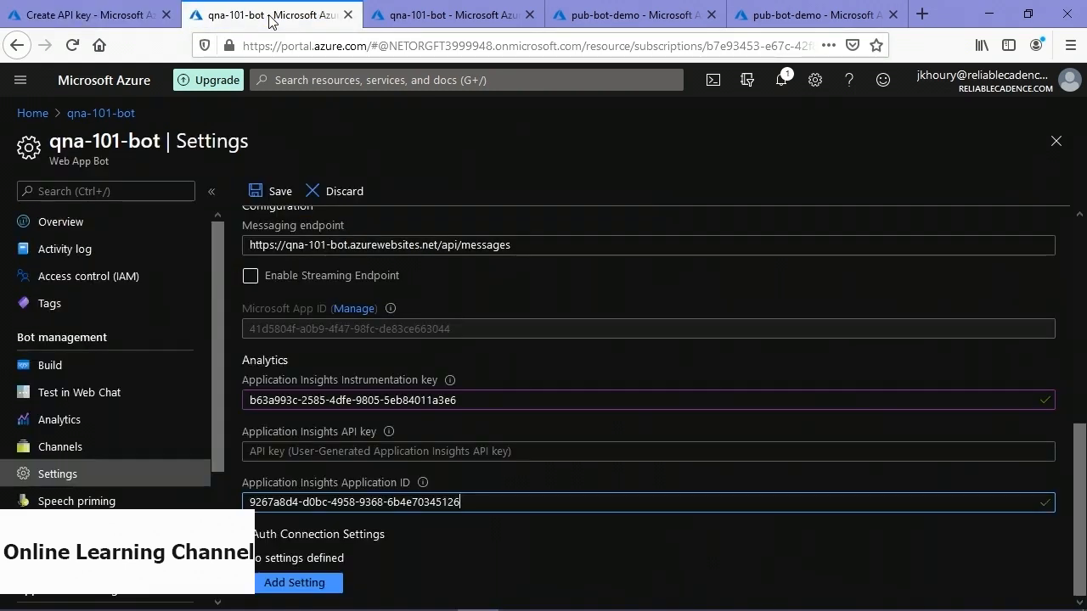
left_click(352, 450)
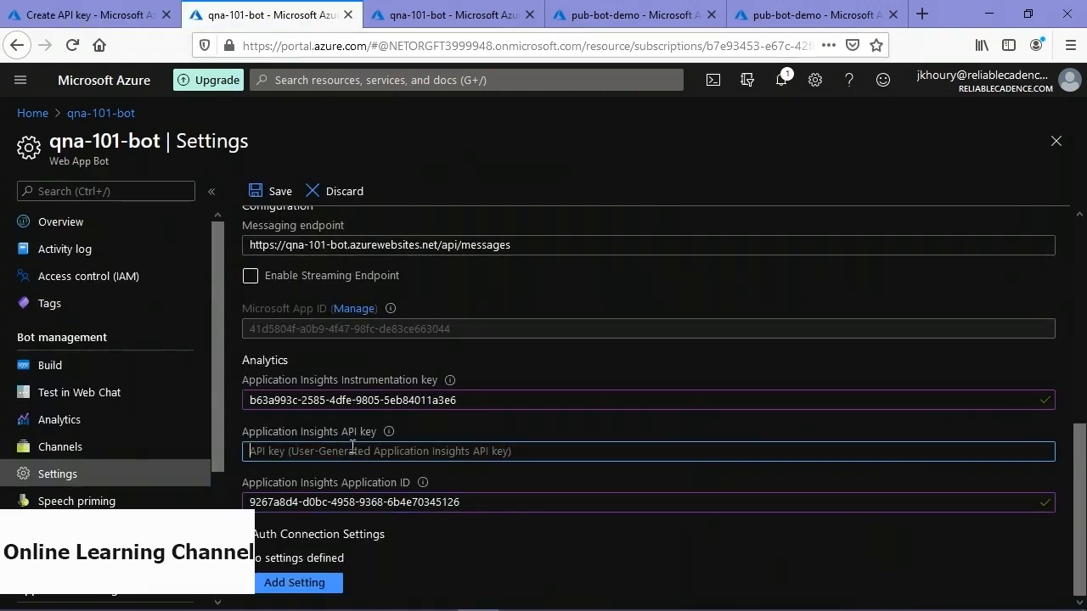
key("ctrl+v")
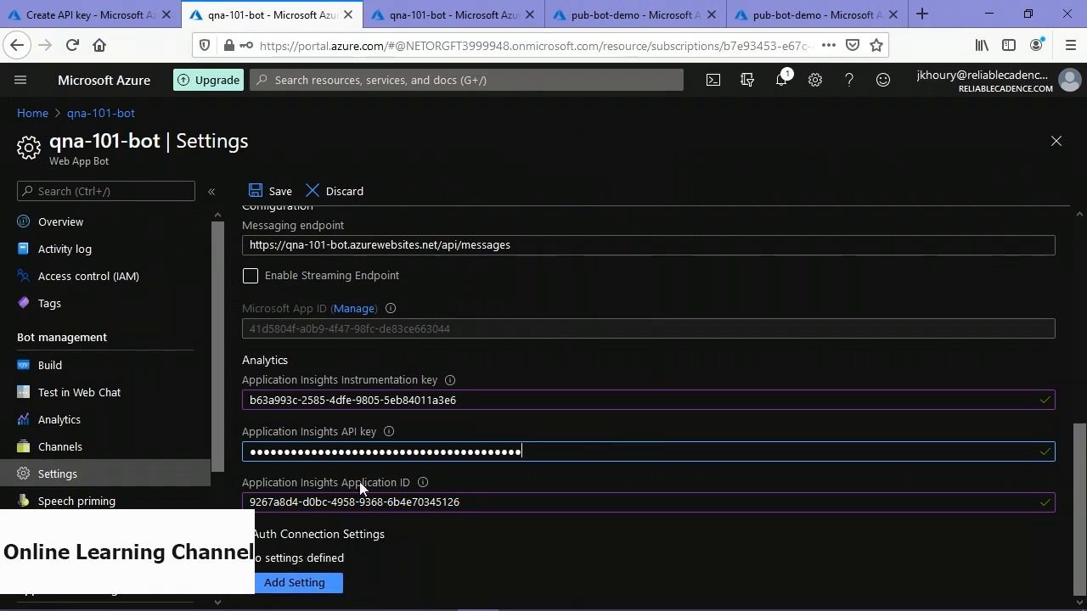
left_click(270, 197)
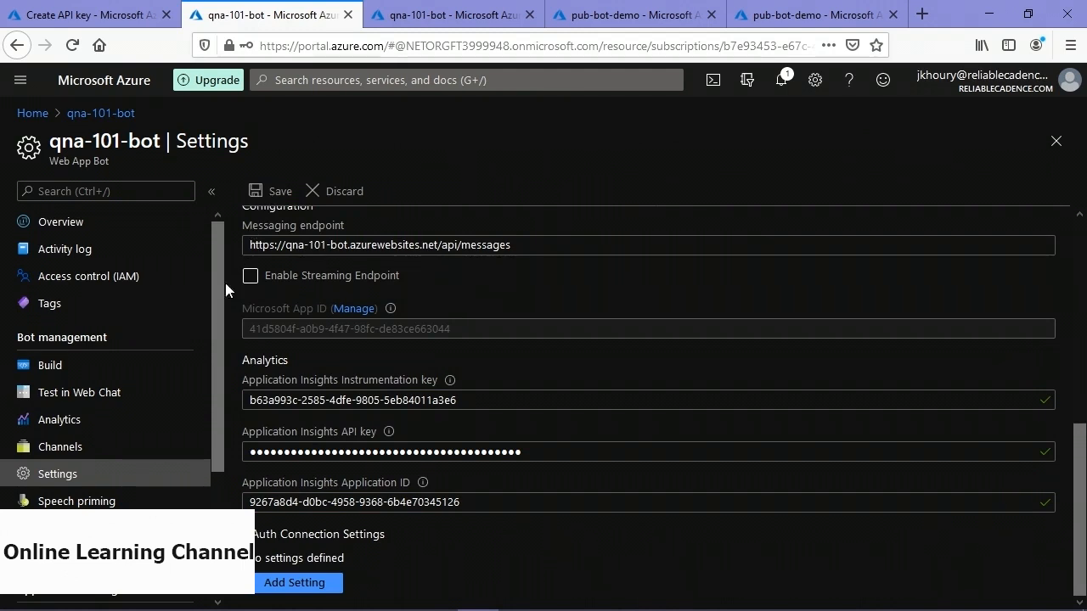
Step: Open qna-101-bot's Analytics report and scroll through its empty 12/11/2020–1/11/2021 dashboard
left_click(59, 422)
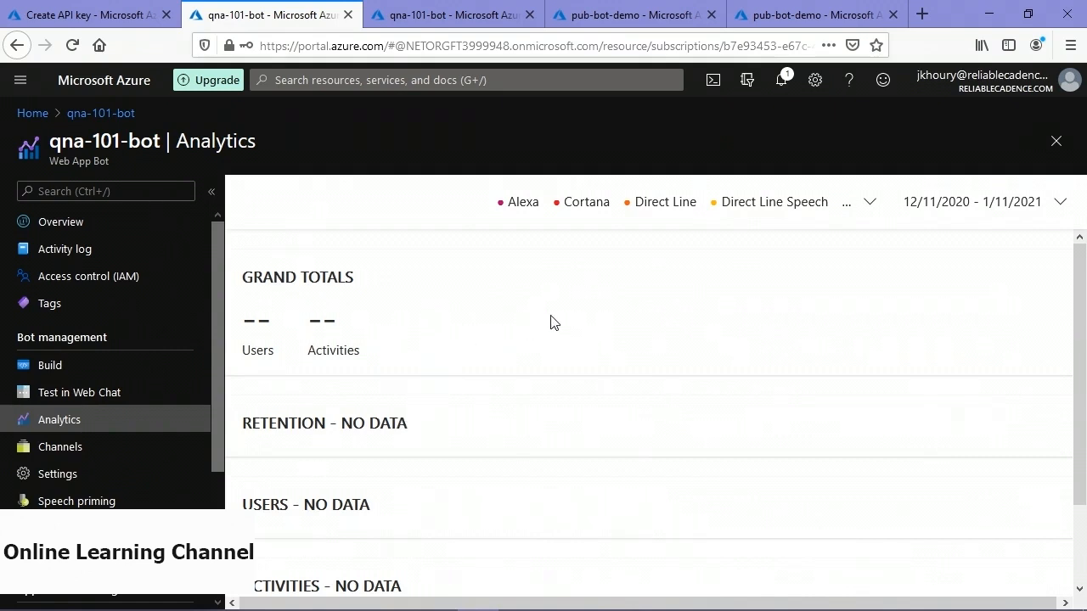
scroll(548, 327, "down", 1)
scroll(558, 437, "up", 1)
Step: Review pub-bot-demo's Analytics Users and Activities charts, then view its Application Insights overview
left_click(634, 23)
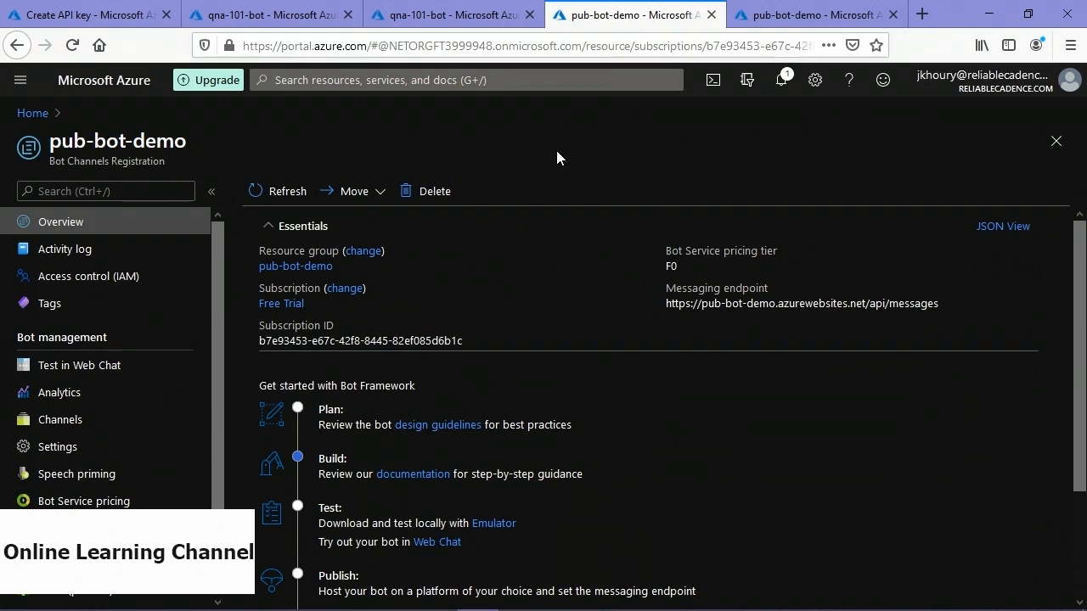
left_click(66, 395)
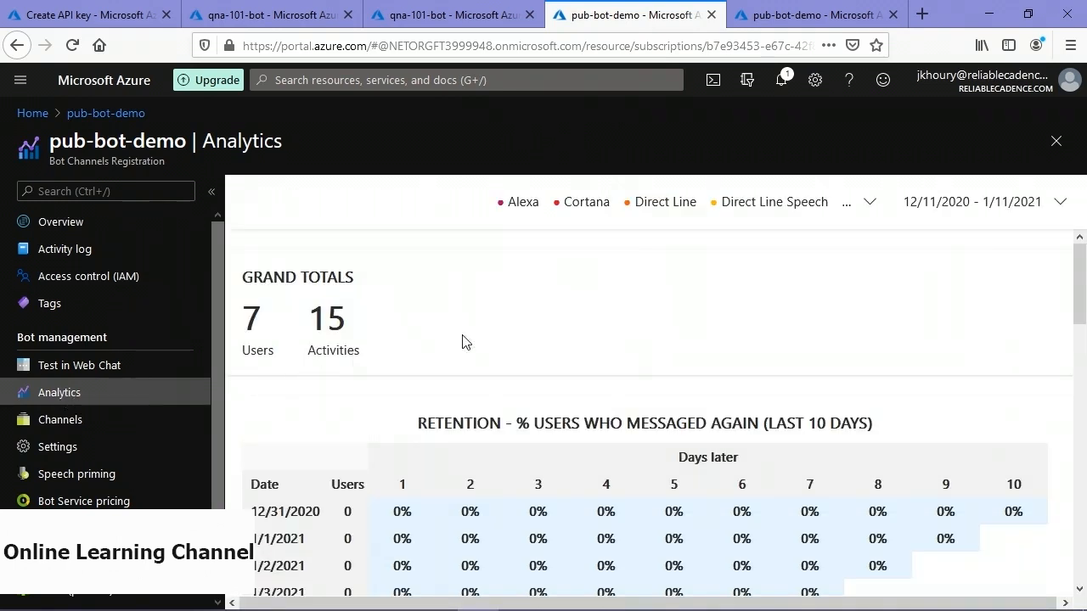
scroll(524, 323, "down", 3)
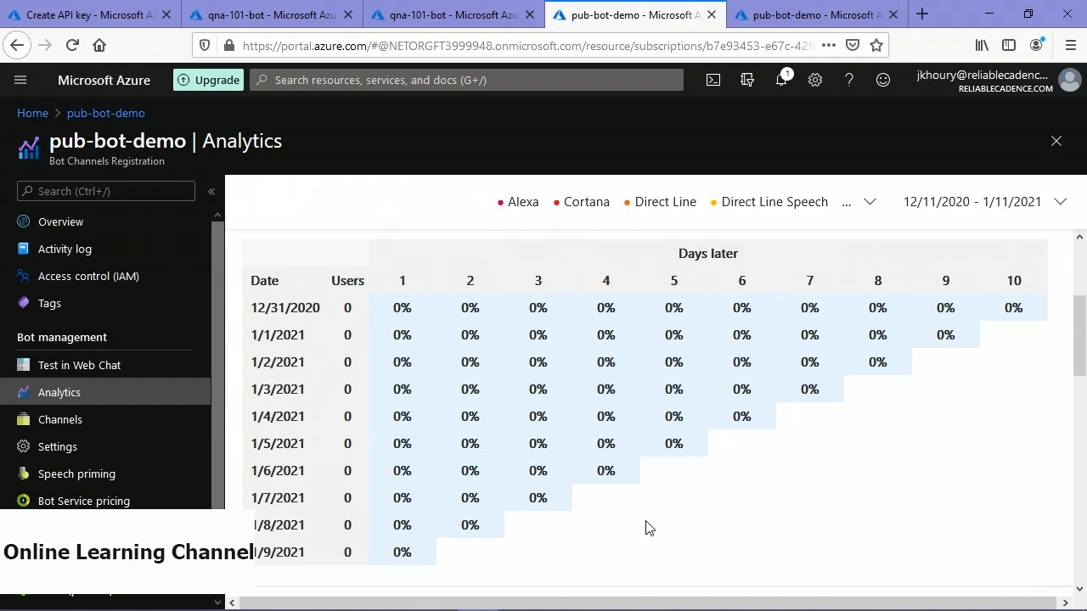
scroll(645, 528, "down", 5)
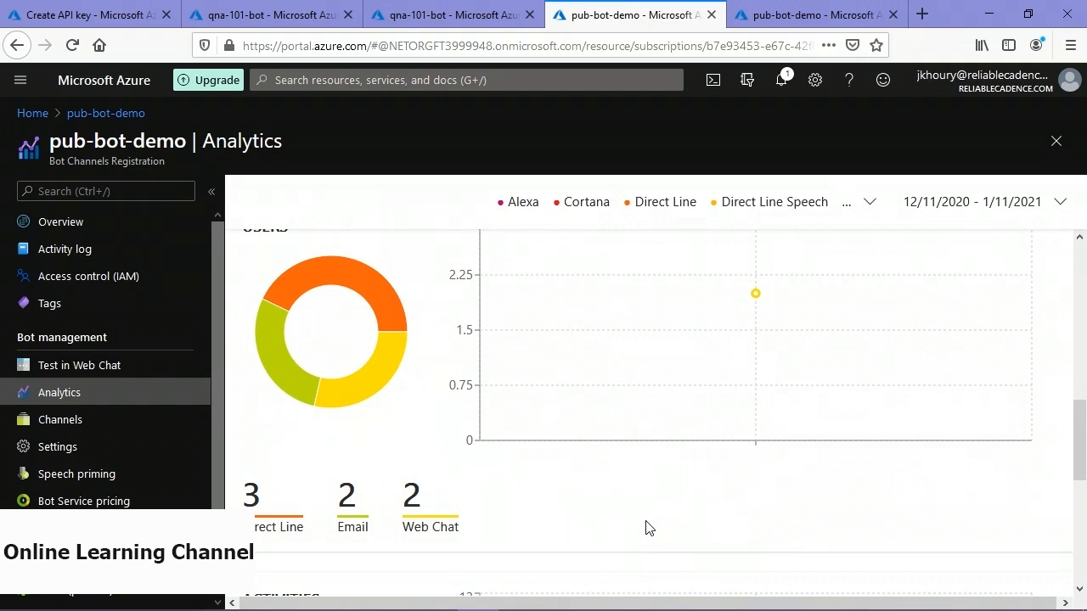
scroll(645, 528, "down", 4)
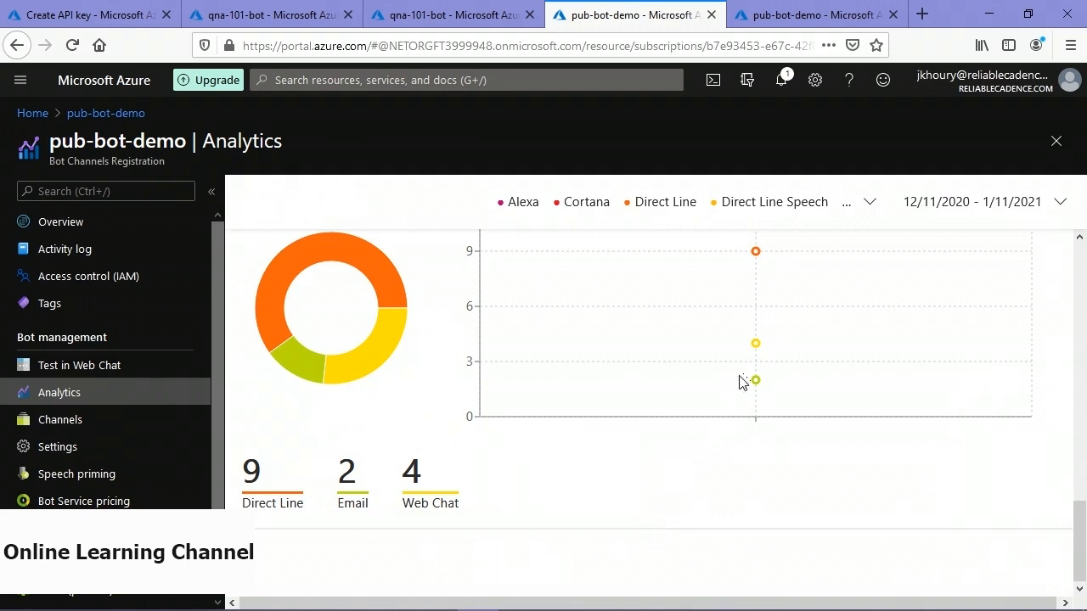
left_click(806, 19)
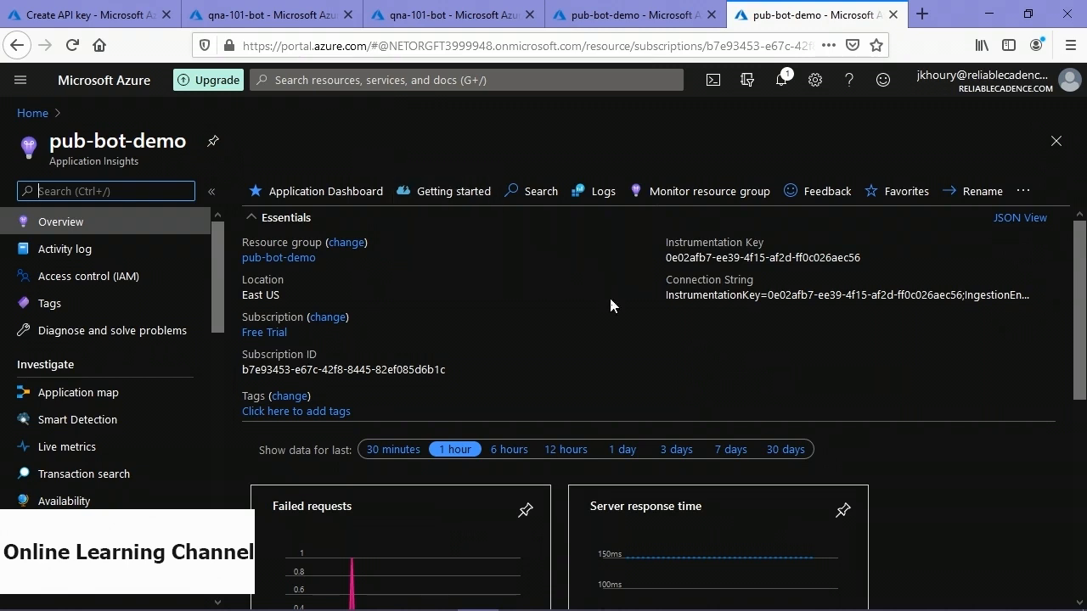
scroll(610, 304, "down", 3)
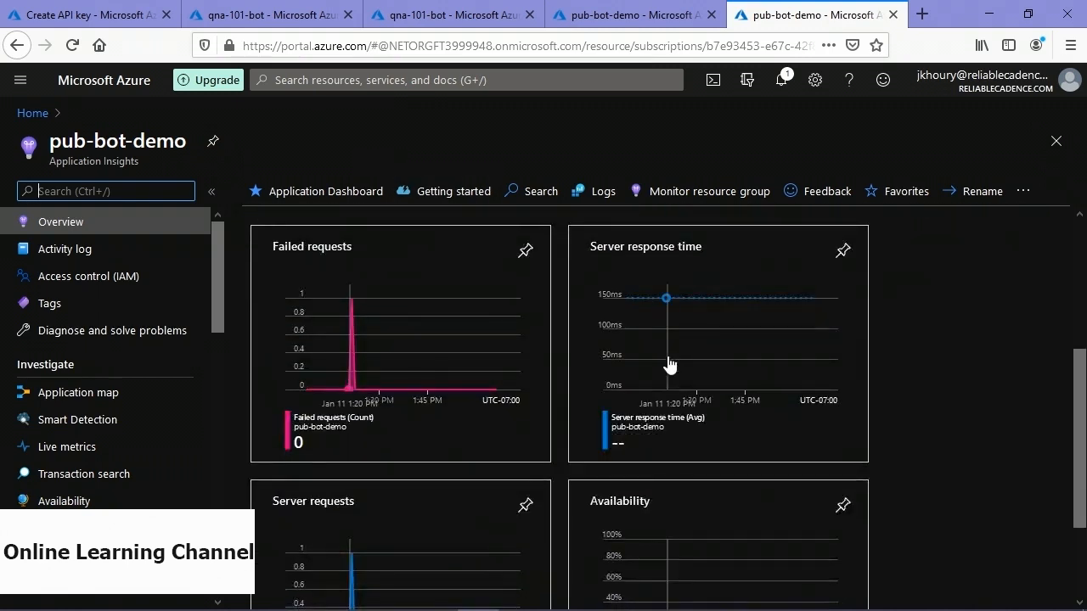
scroll(669, 363, "down", 2)
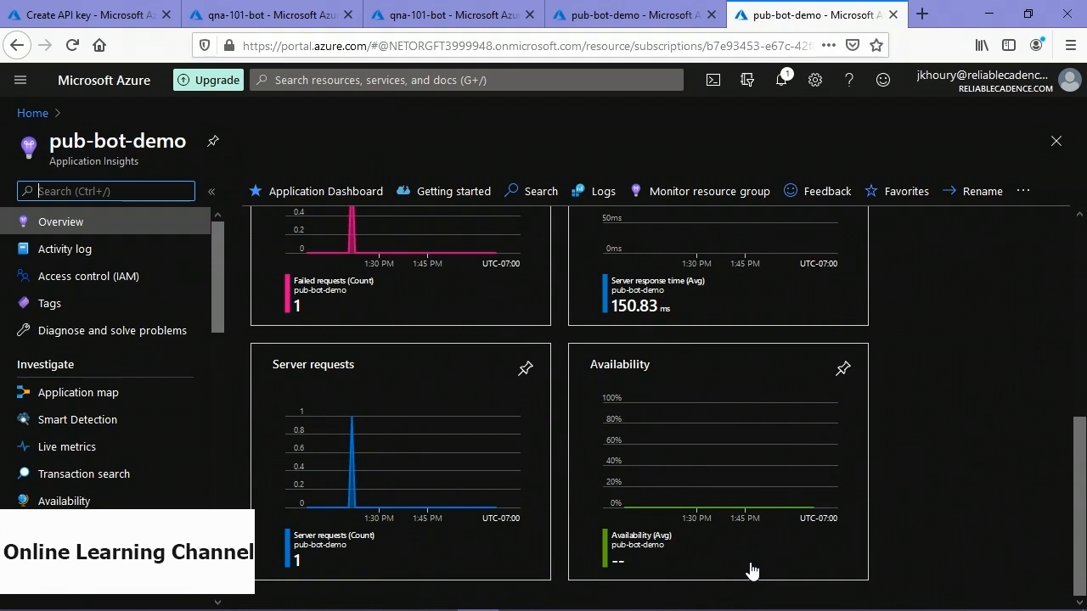
scroll(751, 571, "up", 5)
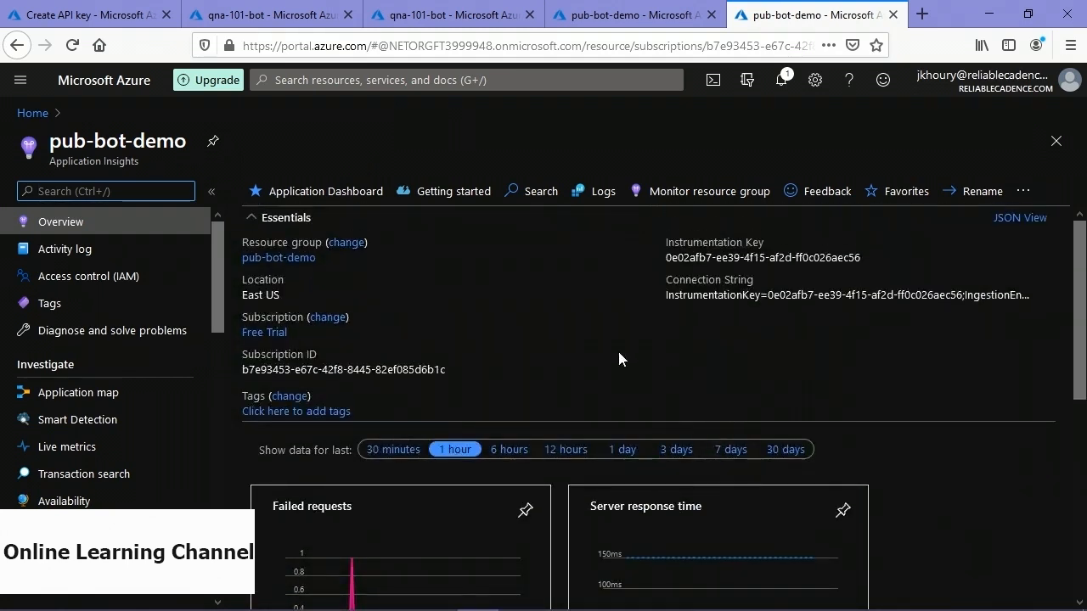
Step: Run the Response time trend example query in pub-bot-demo's Logs, charting 12-hour average request duration
left_click(594, 196)
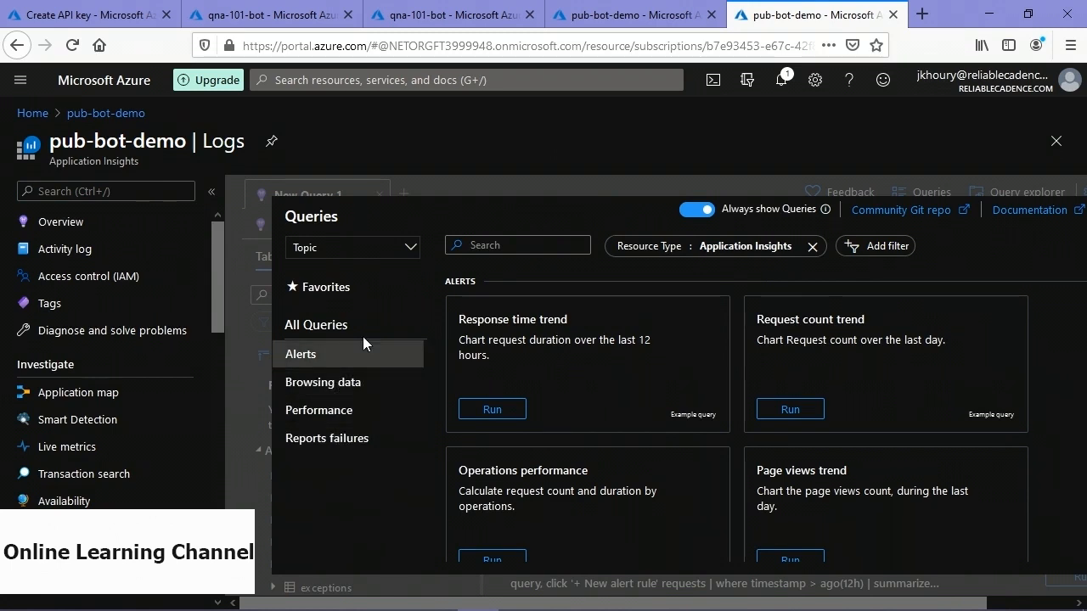
left_click(412, 248)
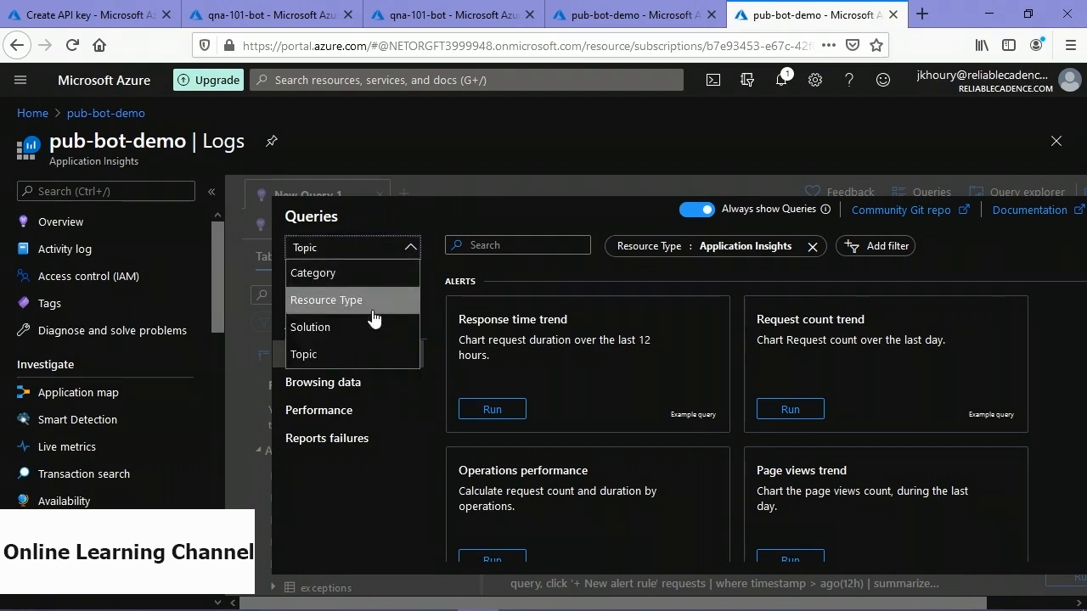
mouse_move(590, 360)
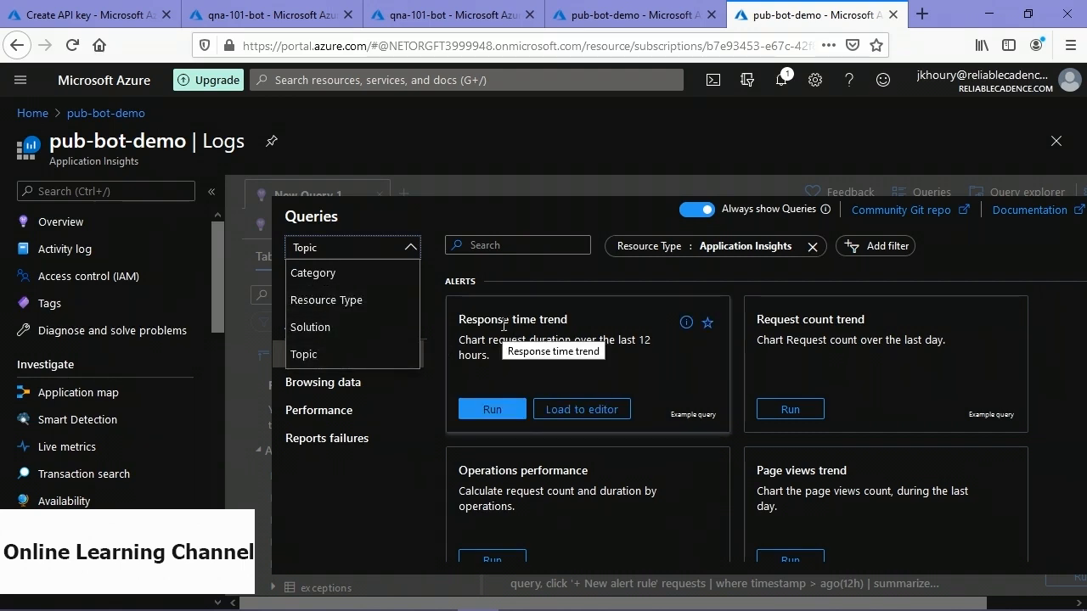
left_click(499, 409)
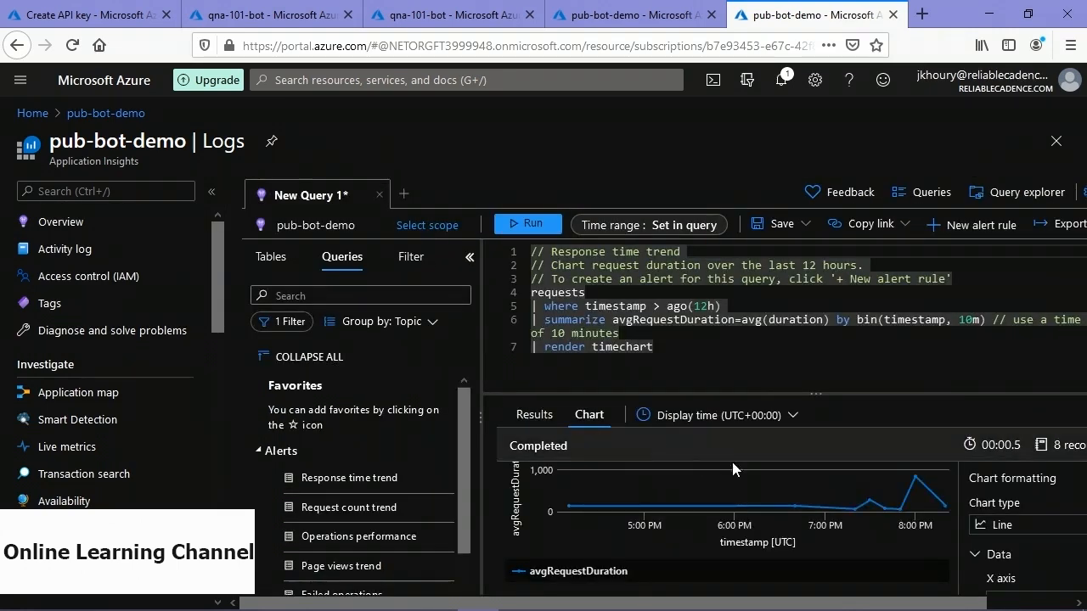
Step: Change the chart type to Unstacked Column, showing avgRequestDuration per 10-minute bin
left_click_drag(742, 393, 728, 308)
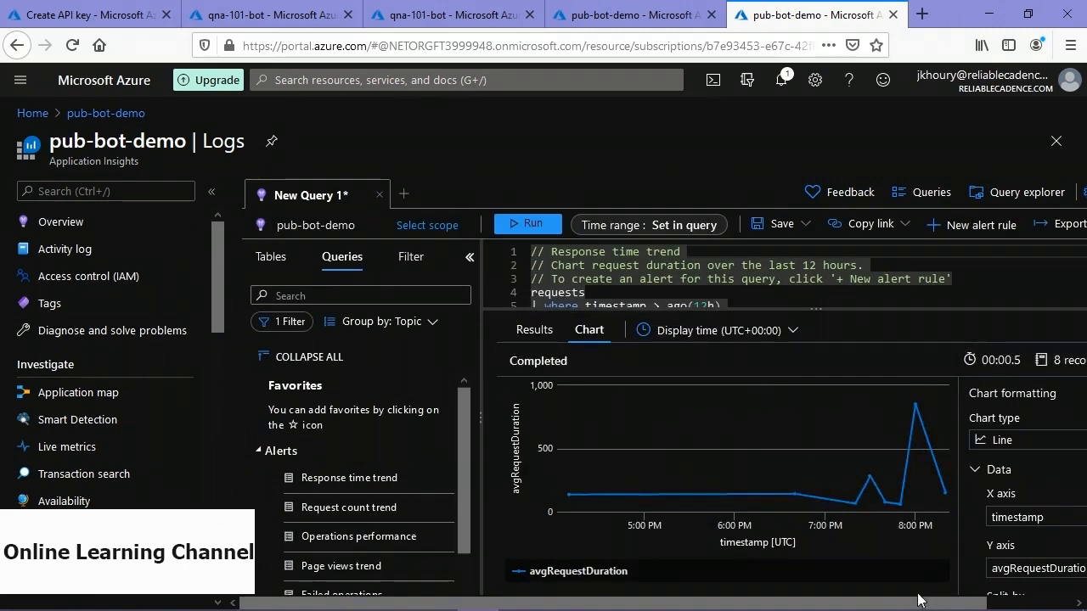
left_click_drag(917, 602, 976, 604)
left_click(993, 447)
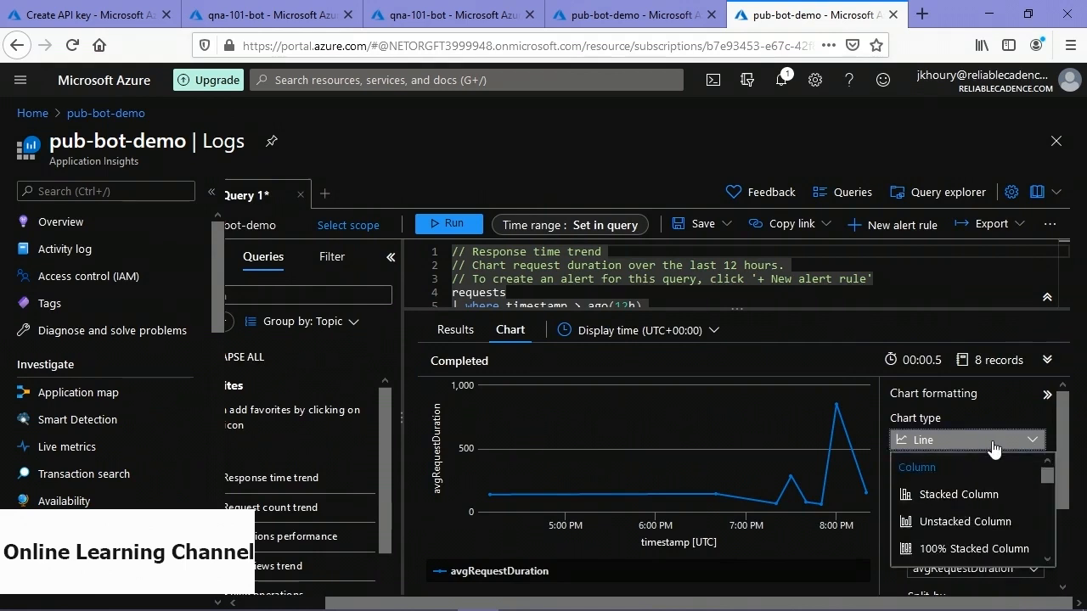
left_click(963, 523)
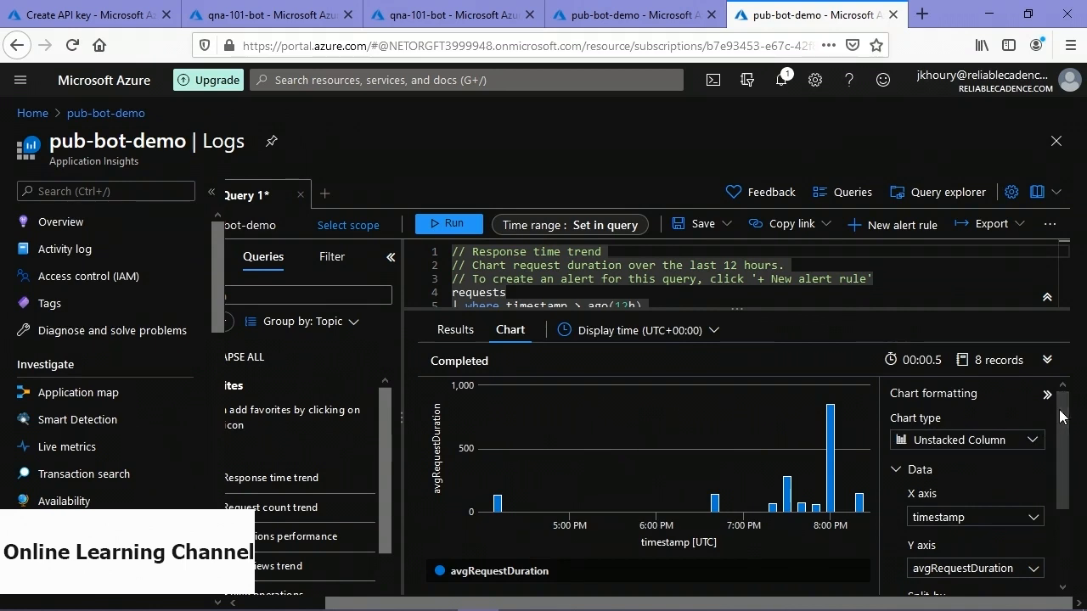
left_click_drag(1061, 412, 1062, 489)
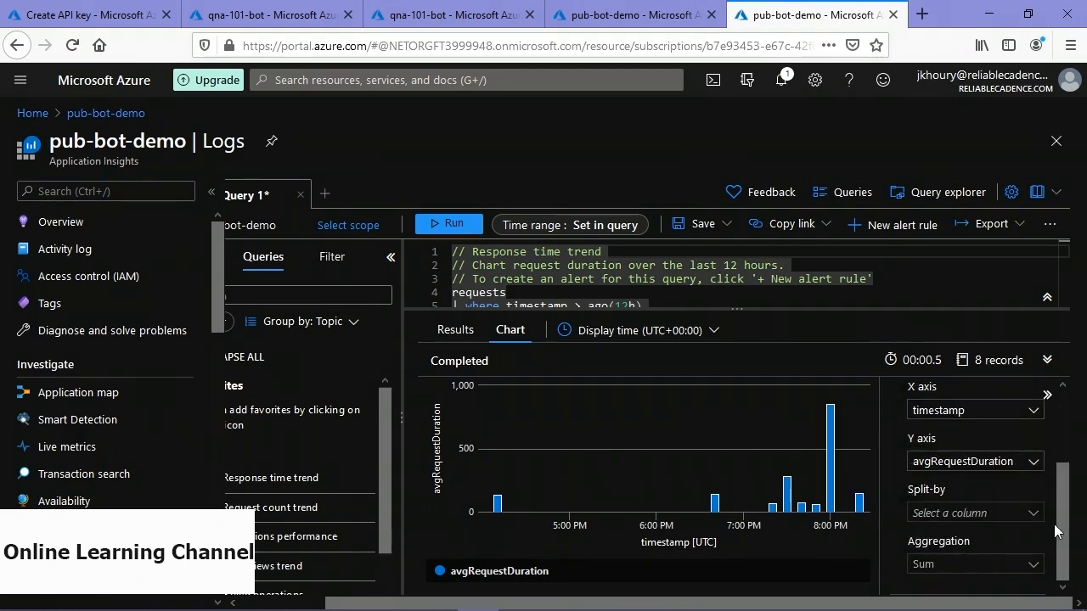
left_click_drag(1059, 516, 1064, 440)
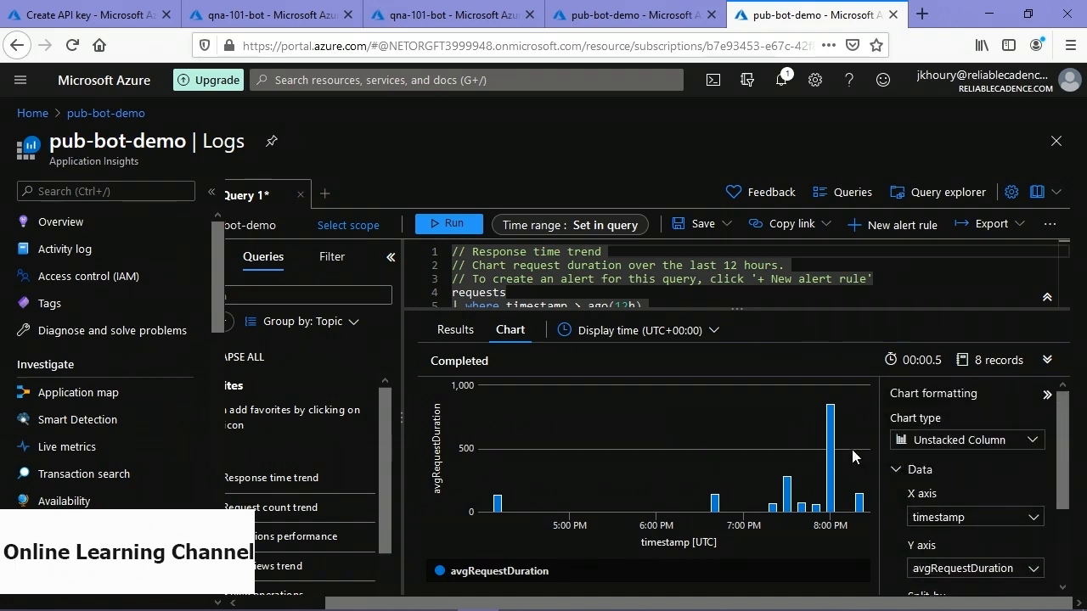
left_click_drag(721, 311, 728, 378)
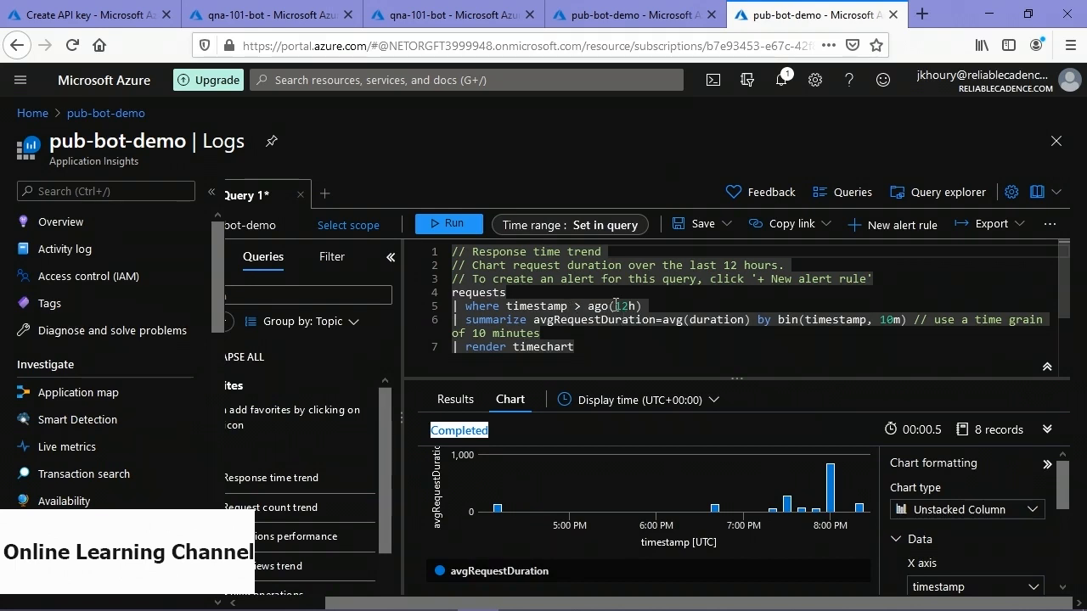
Step: Change the query's time filter from ago(12h) to ago(4h), skip saving, and rerun it
left_click_drag(616, 306, 628, 306)
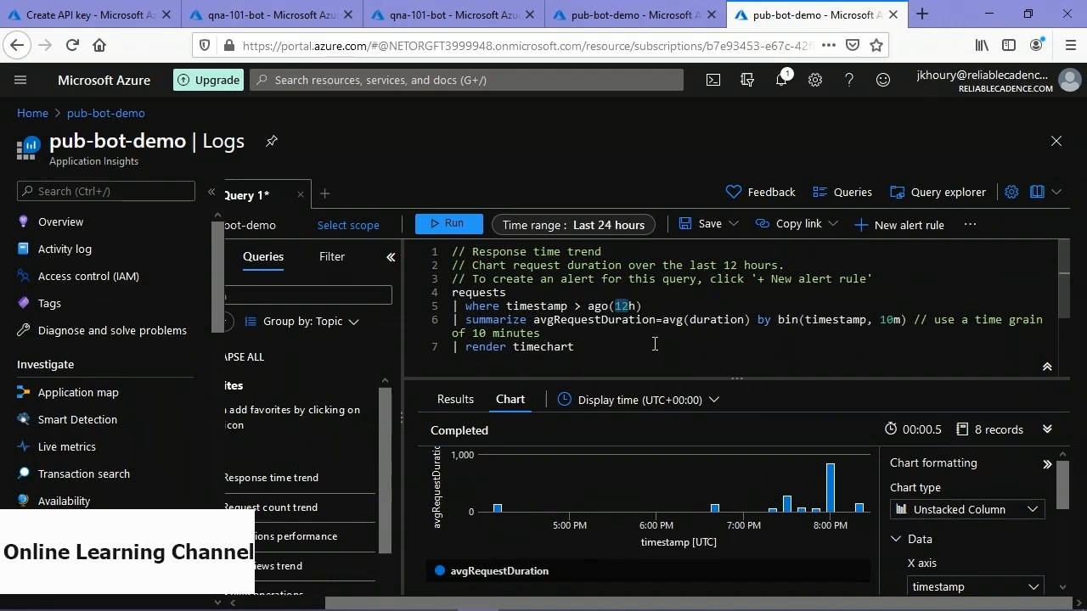
type("4")
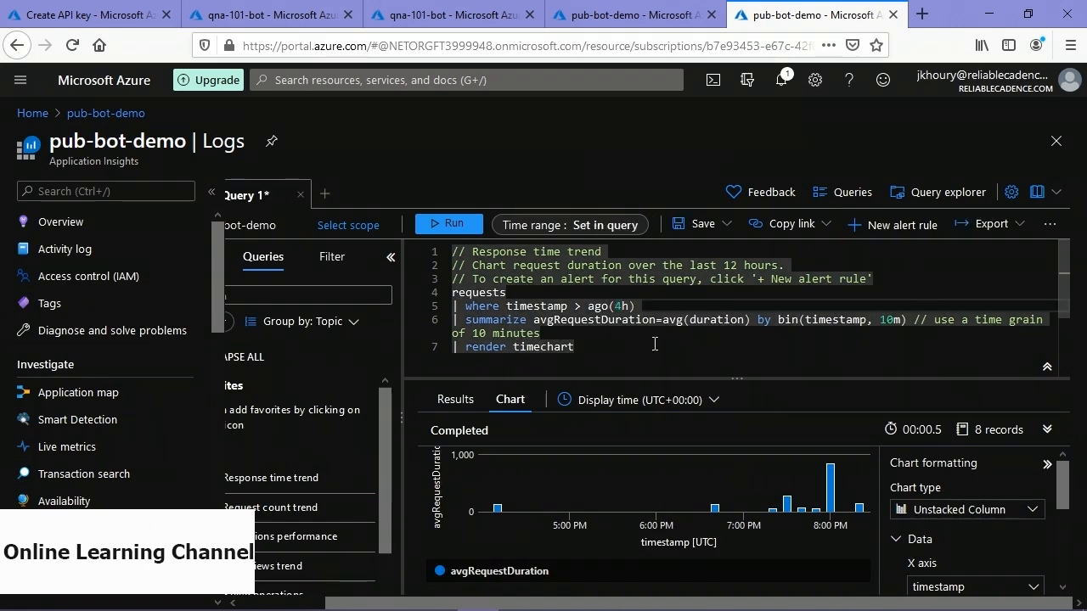
left_click(692, 226)
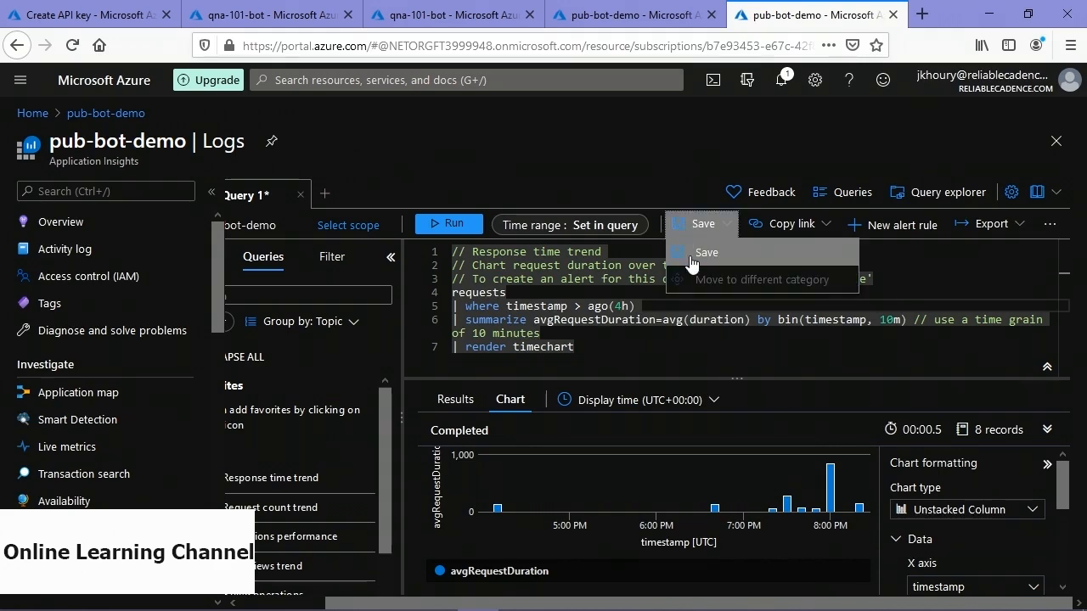
left_click(694, 254)
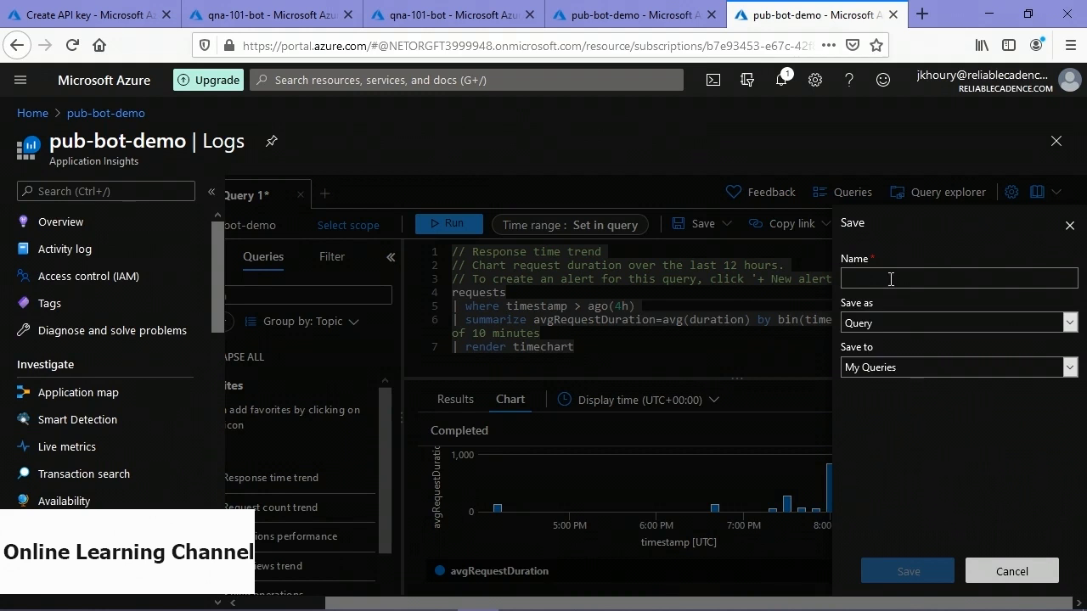
left_click(1068, 225)
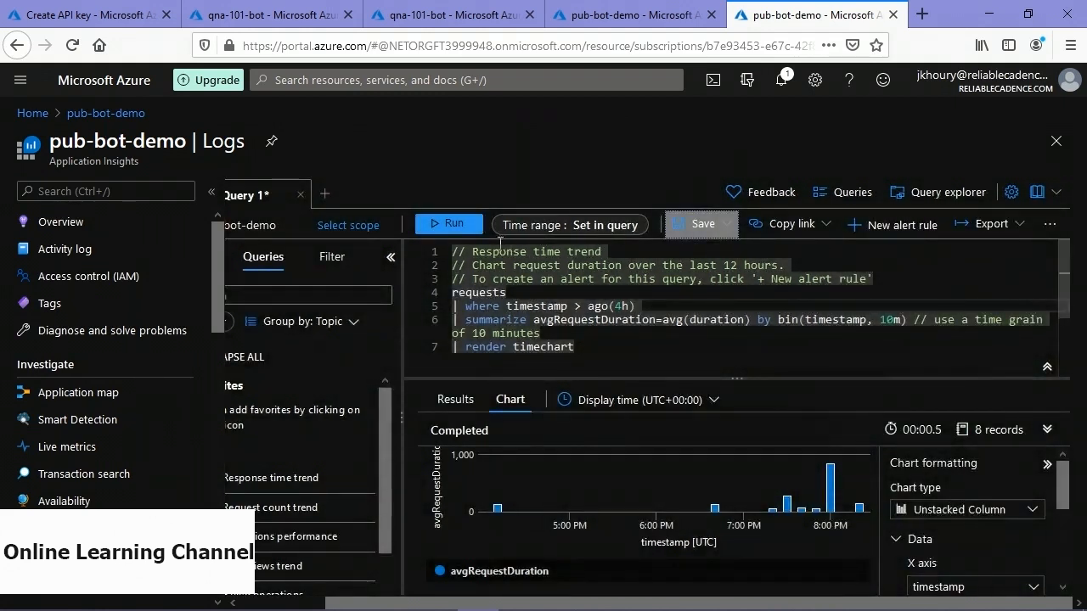
left_click(453, 224)
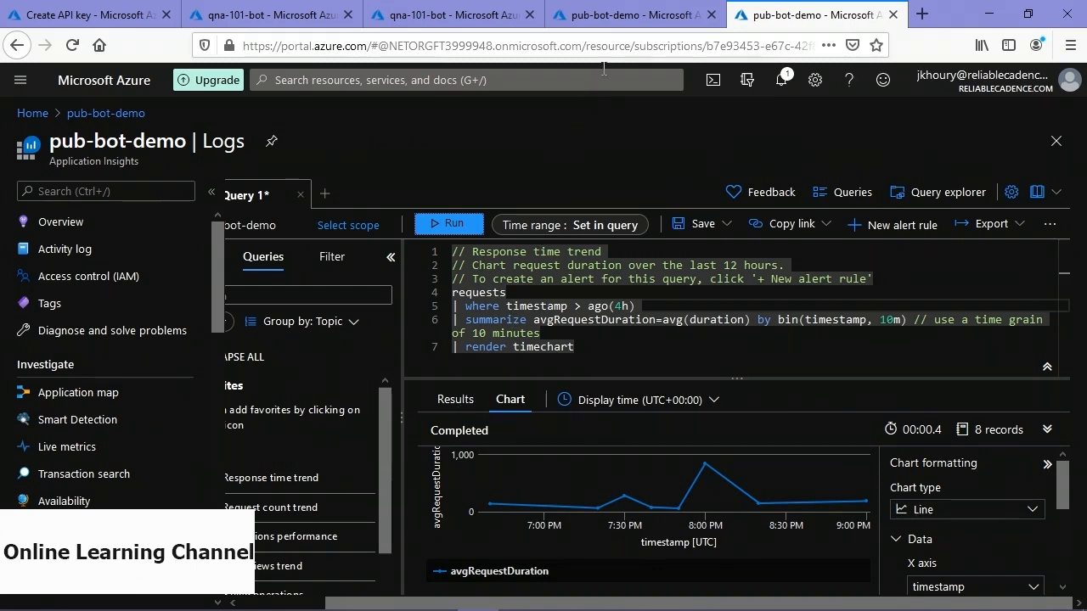
Step: Go back through pub-bot-demo Analytics to qna-101-bot's Analytics, which still shows no data
left_click(629, 19)
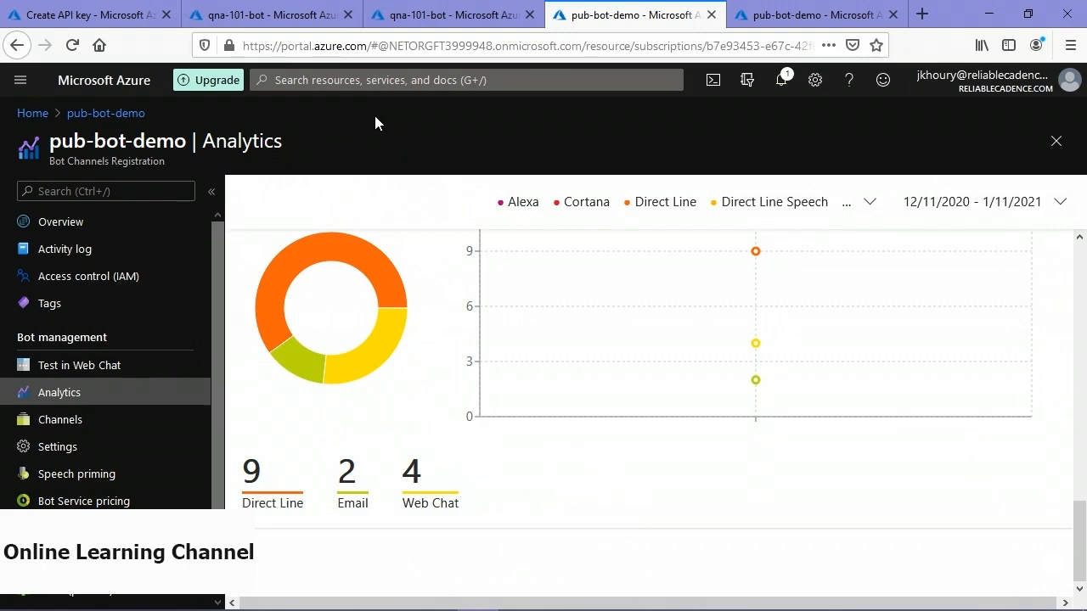
left_click(237, 15)
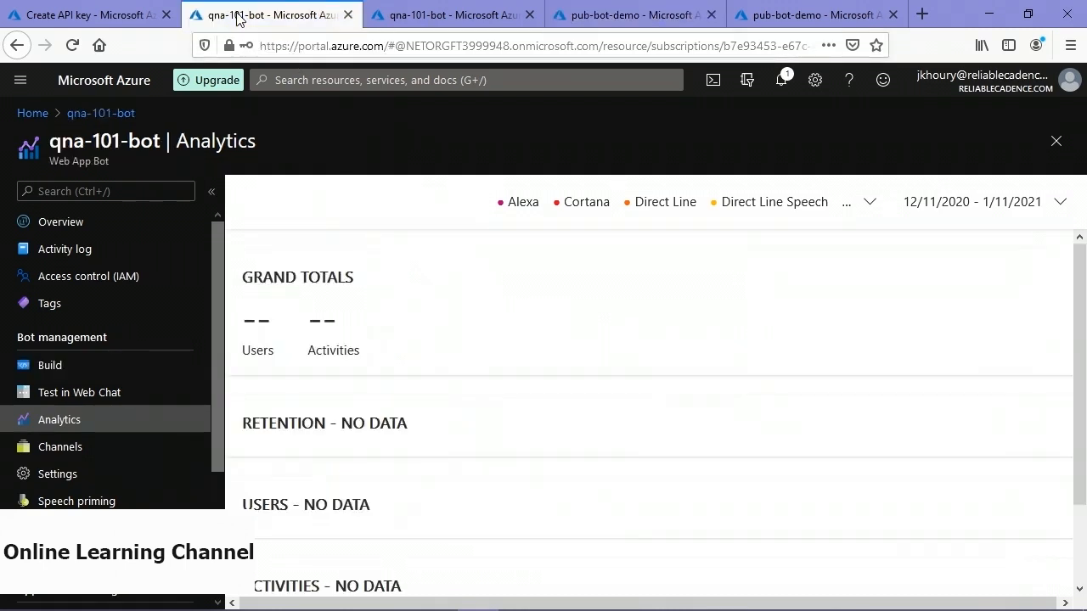
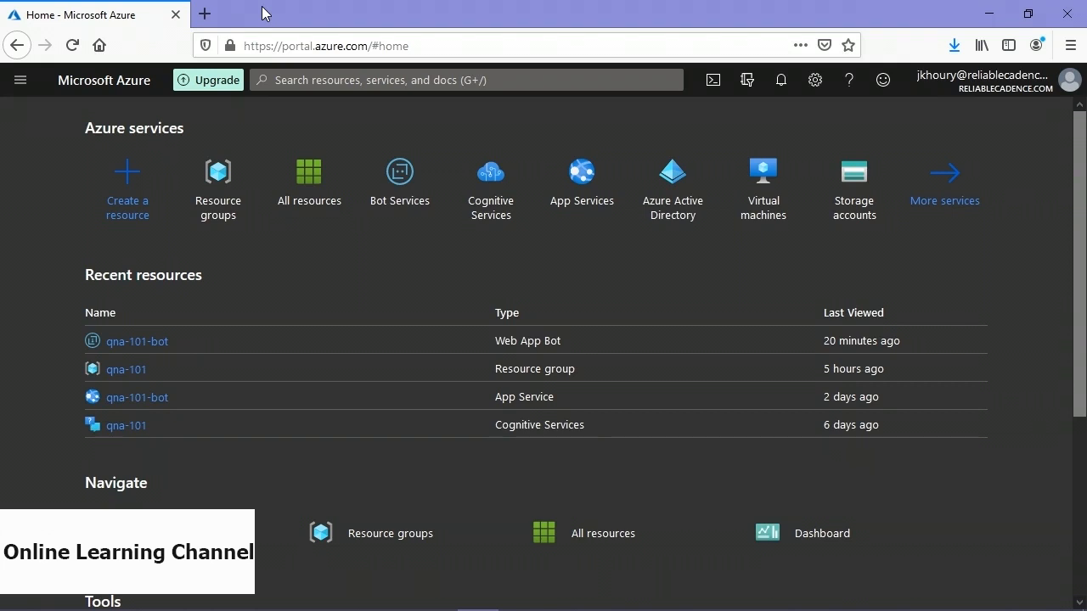
Step: Find API App in the Marketplace and start creating a new one
left_click(130, 207)
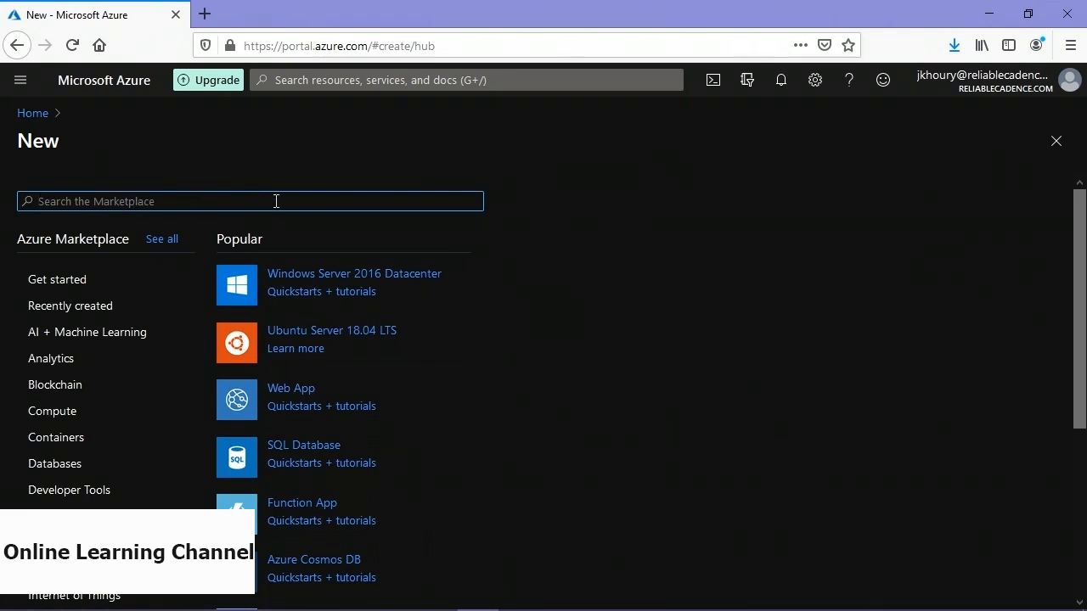
type("api app")
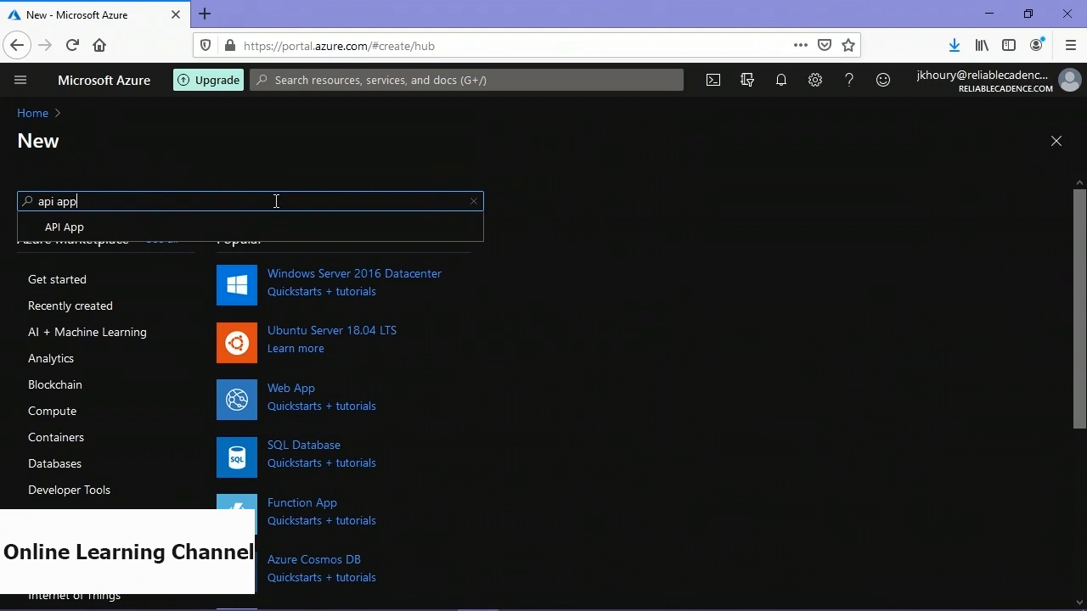
left_click(68, 227)
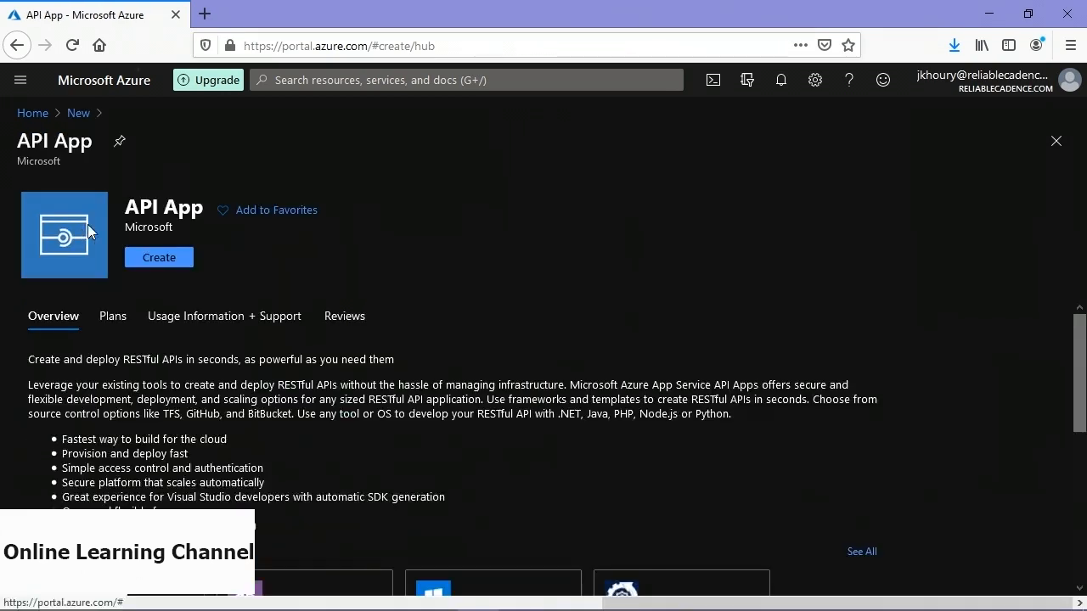
left_click(165, 257)
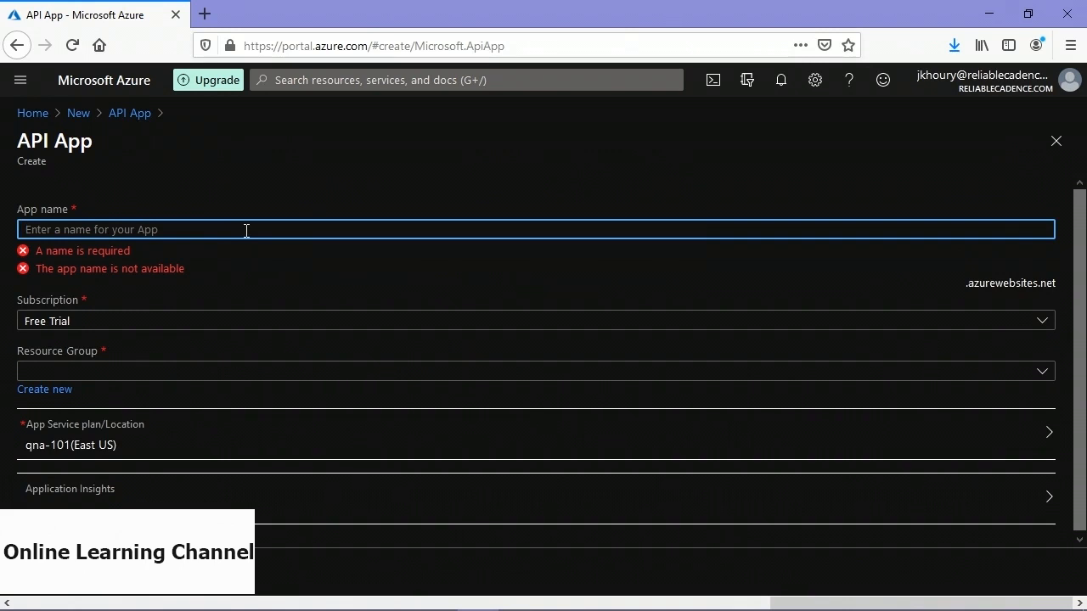
Step: Name the API App pub-bot-demo, auto-filling its resource group and Application Insights
type("pub-bot")
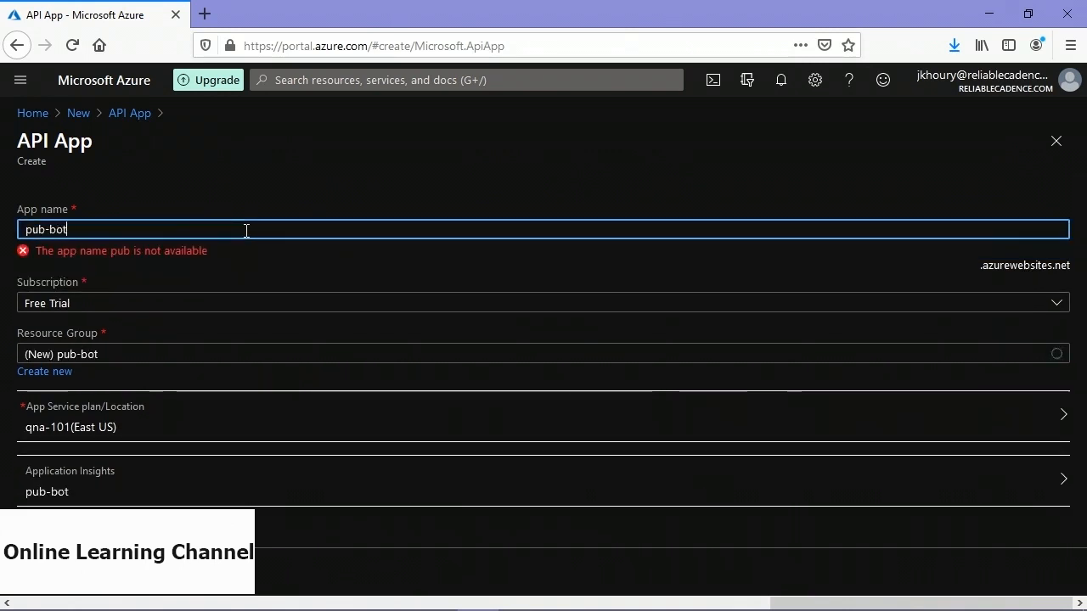
type("-demo")
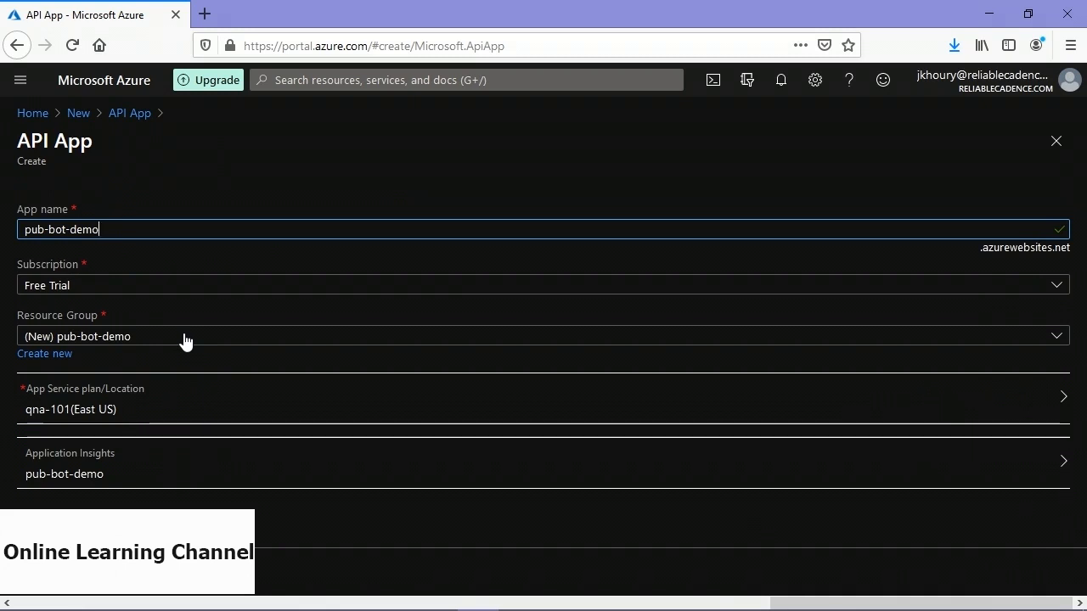
Step: Create a new App Service plan named pub-bot-demo in East US on the Dev/Test F1 Free tier
left_click(188, 406)
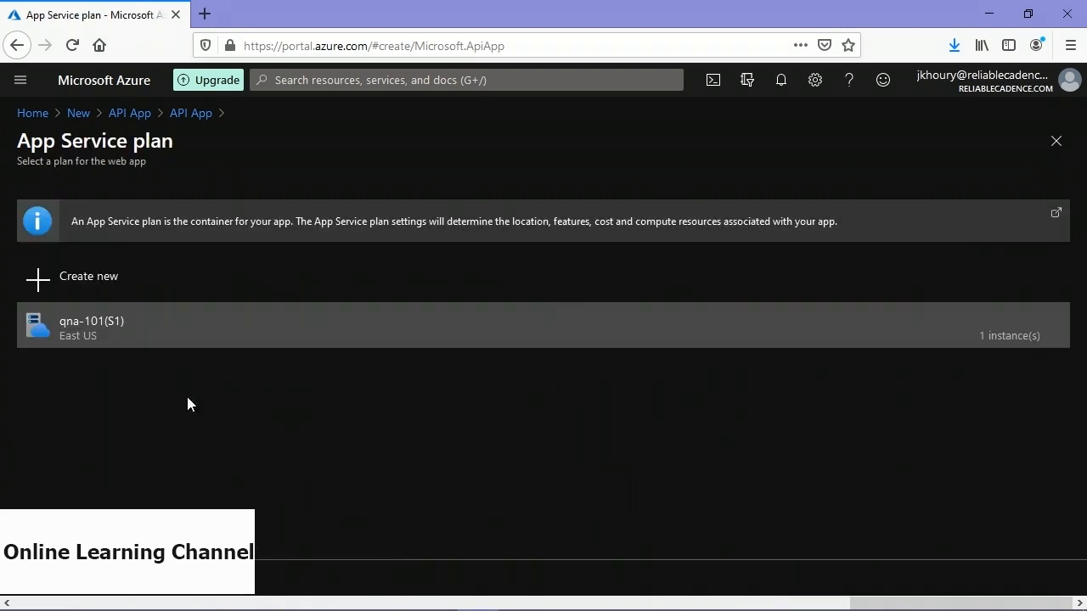
left_click(77, 279)
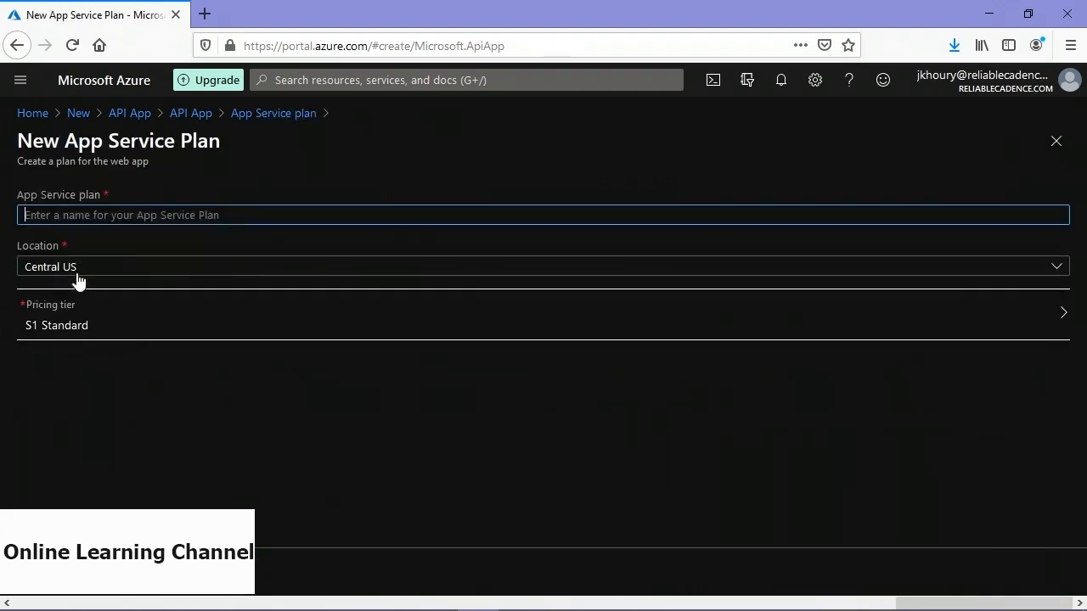
type("pub-bot-demo")
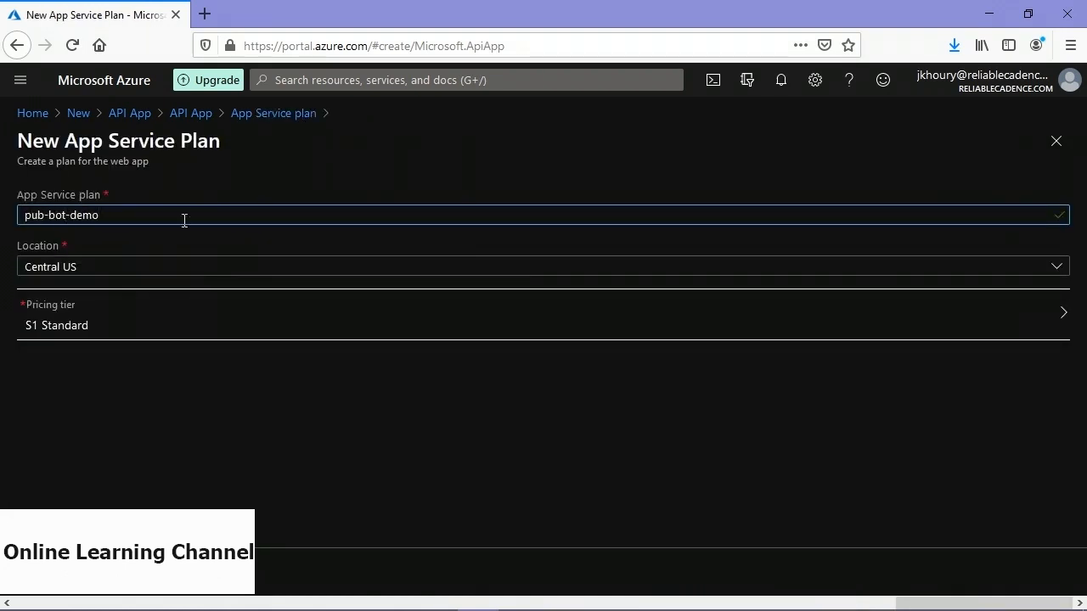
left_click(146, 271)
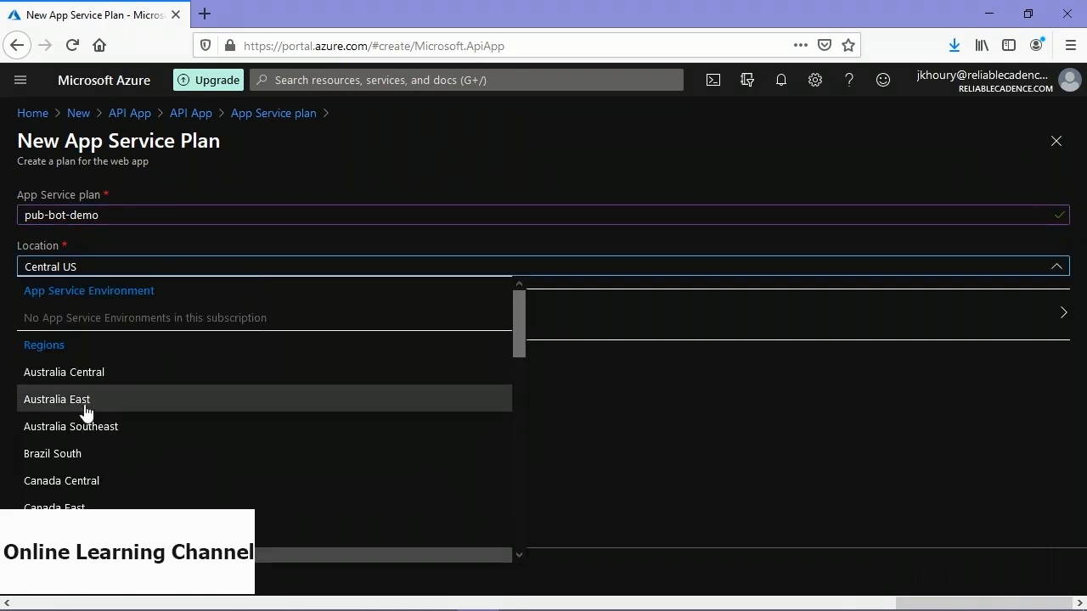
scroll(85, 413, "down", 3)
left_click(54, 444)
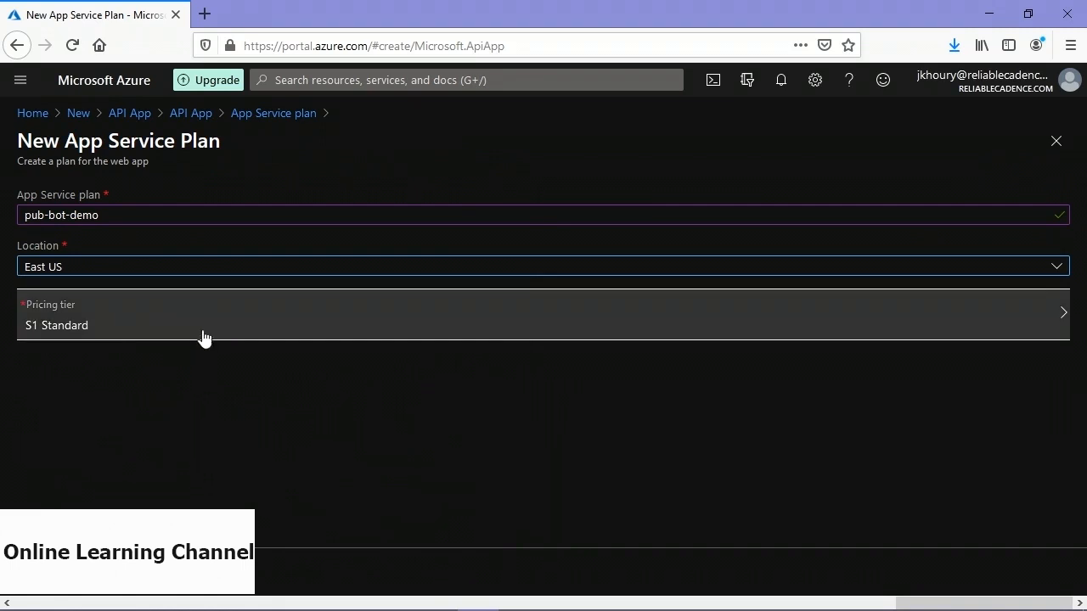
left_click(140, 324)
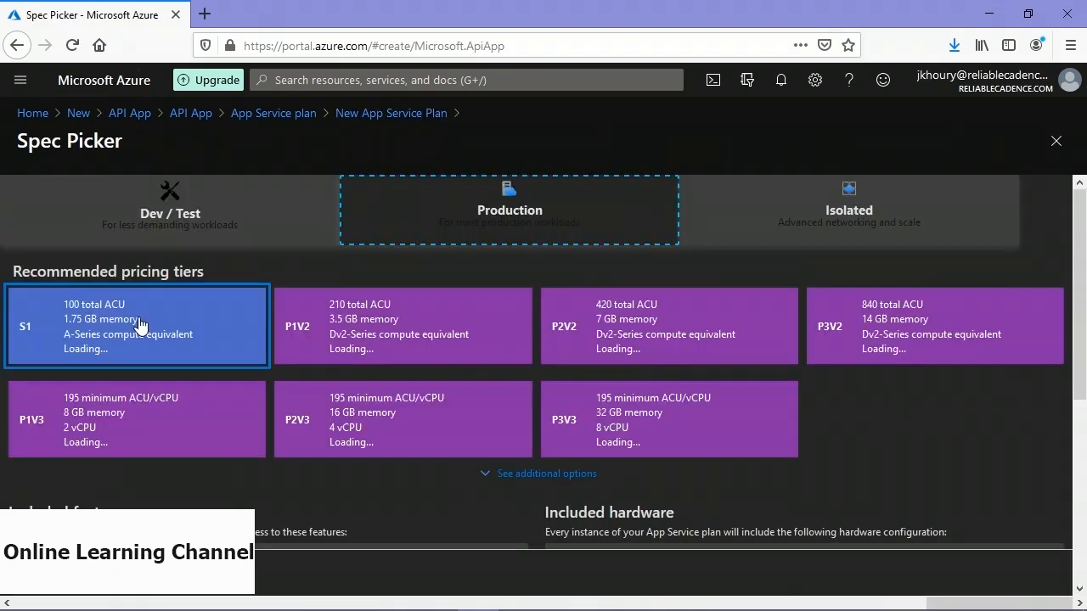
left_click(164, 219)
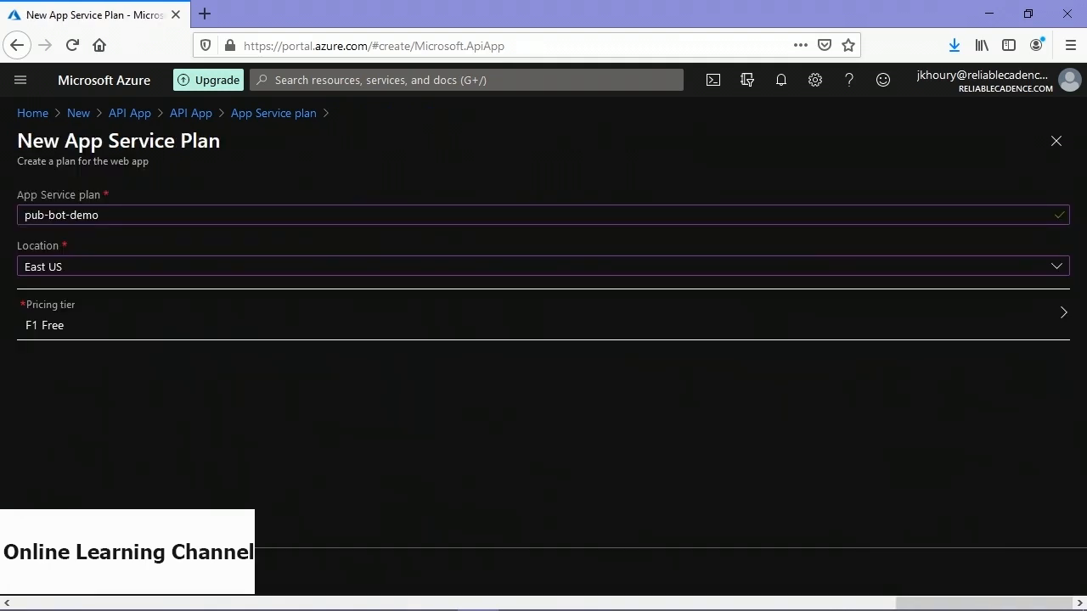
left_click(65, 572)
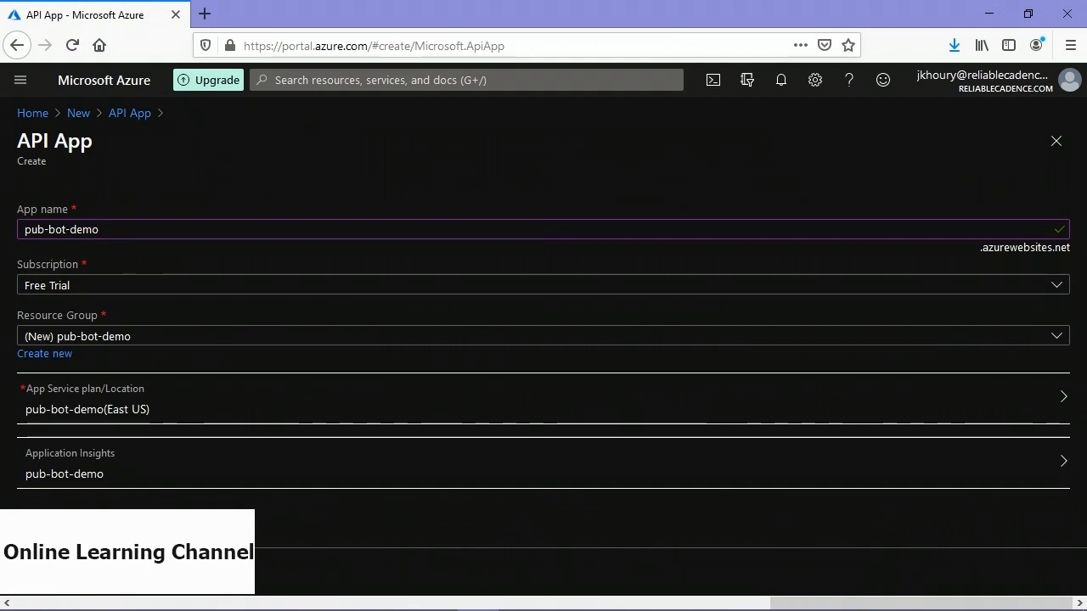
Step: Disable Application Insights for the pub-bot-demo API App
left_click(114, 473)
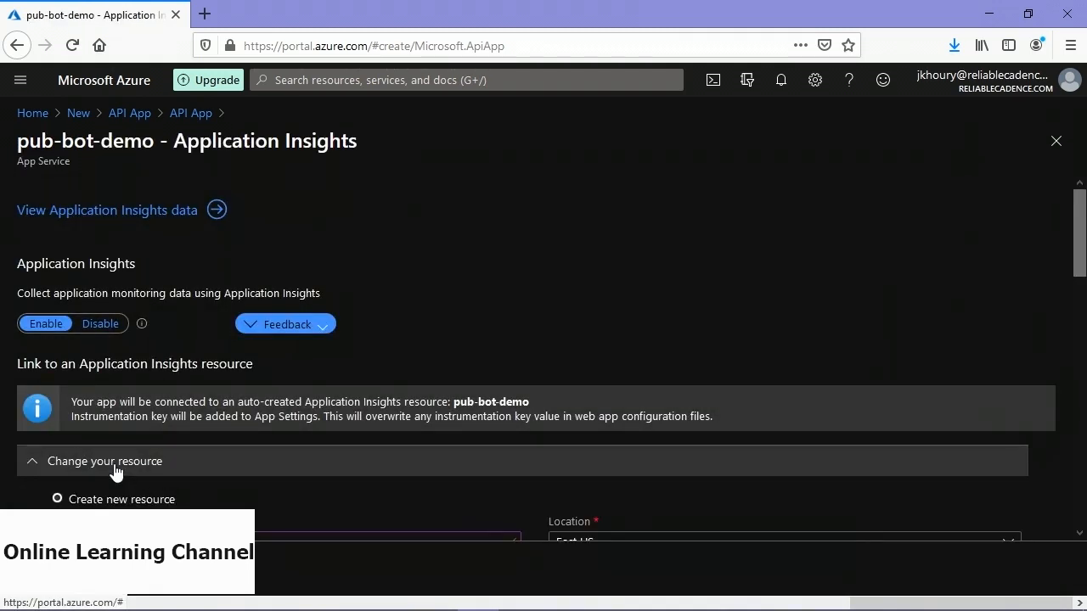
left_click(101, 323)
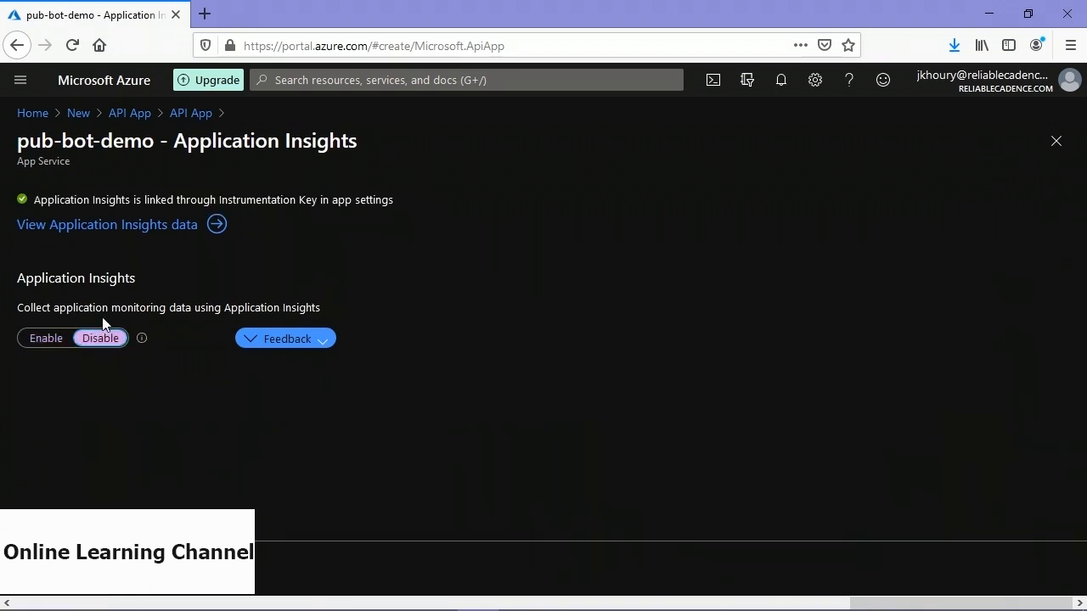
left_click(49, 567)
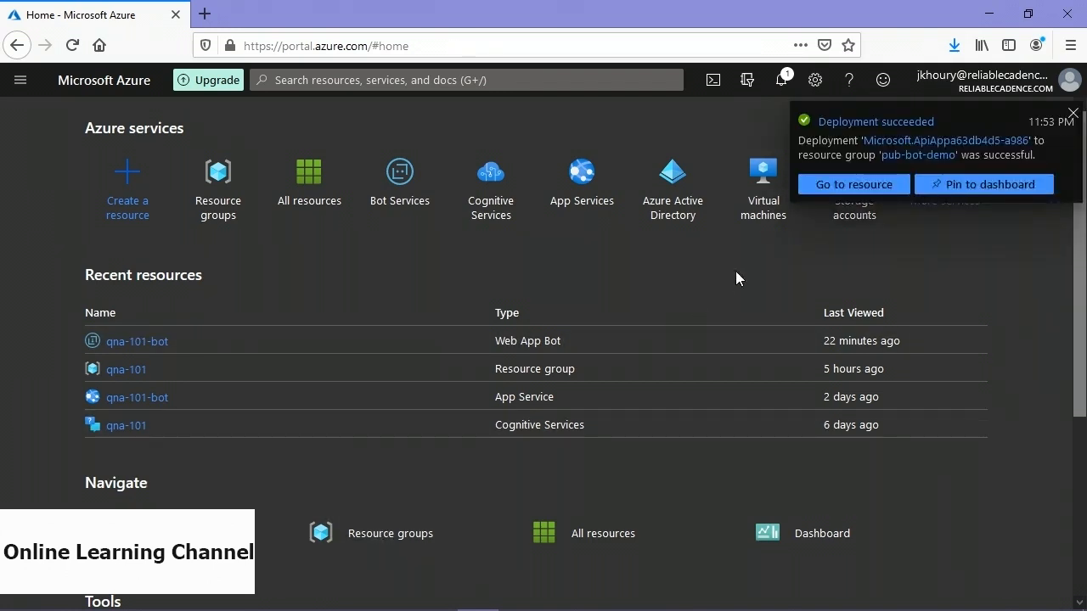
Step: Check the deployed pub-bot-demo API App, then return Home to create another resource
left_click(832, 185)
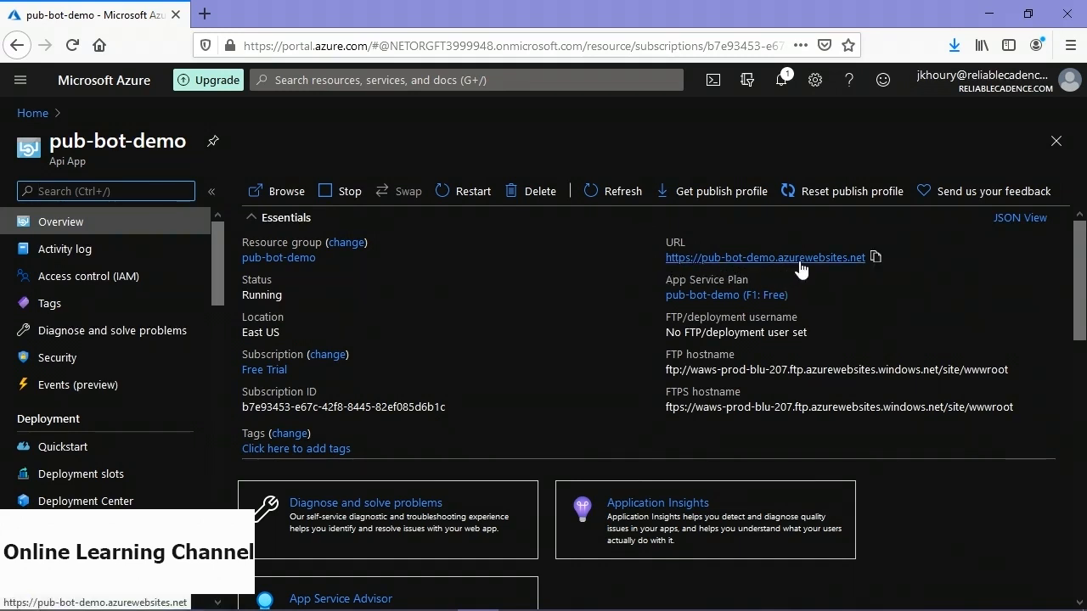
left_click(34, 113)
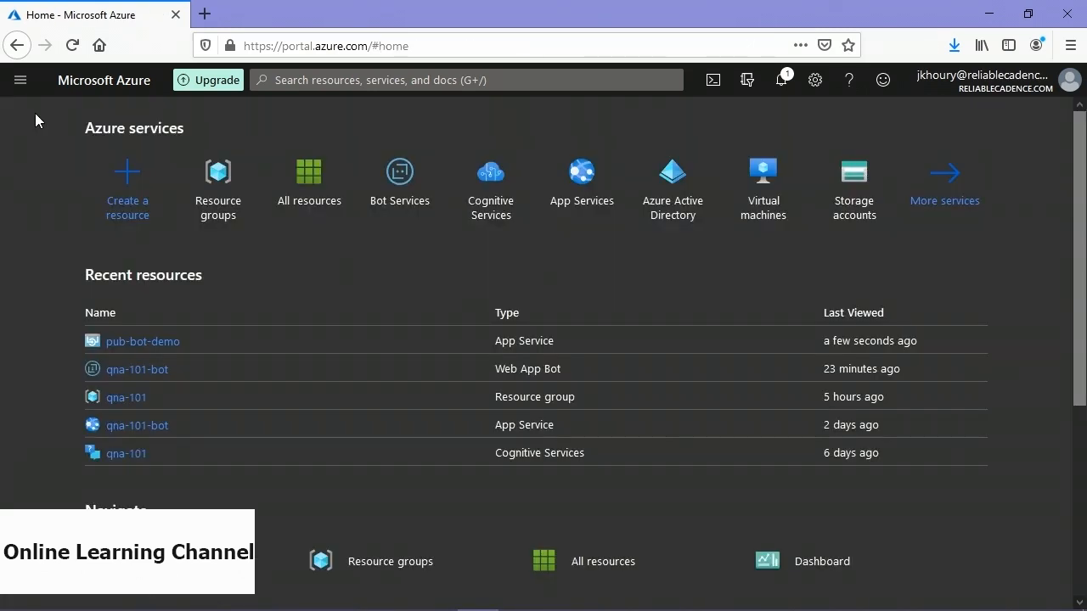
left_click(127, 174)
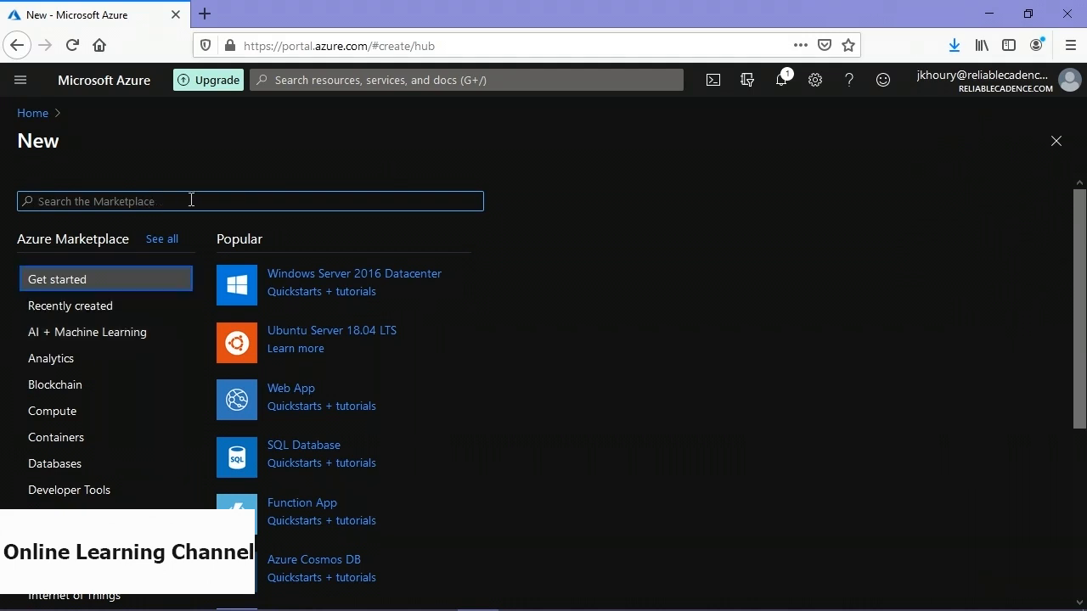
Step: Find Bot Channels Registration in the Marketplace and start creating one
type("bot cha")
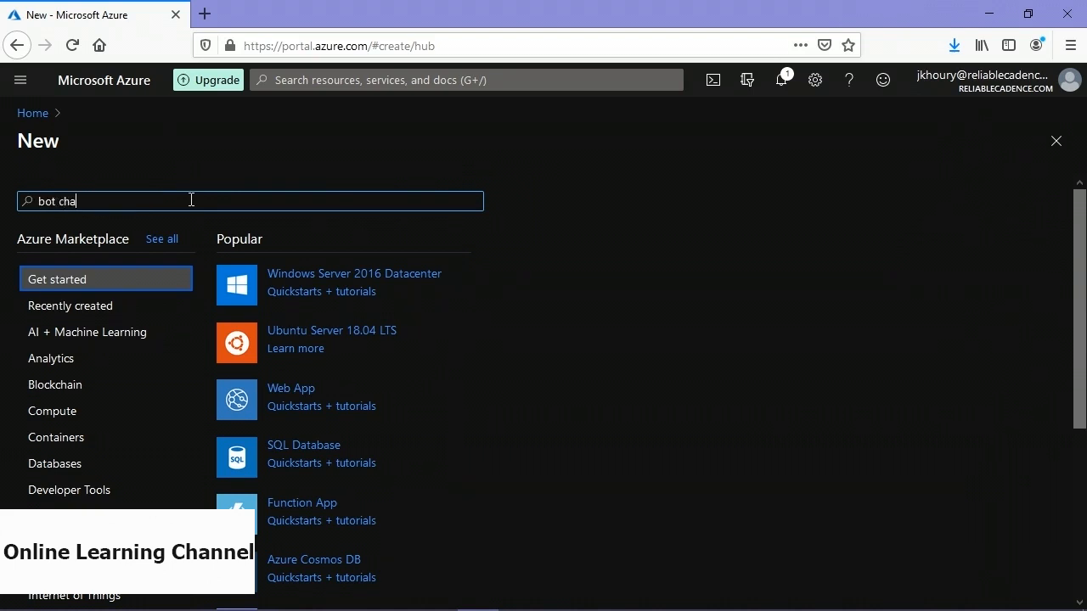
type("nnels registration")
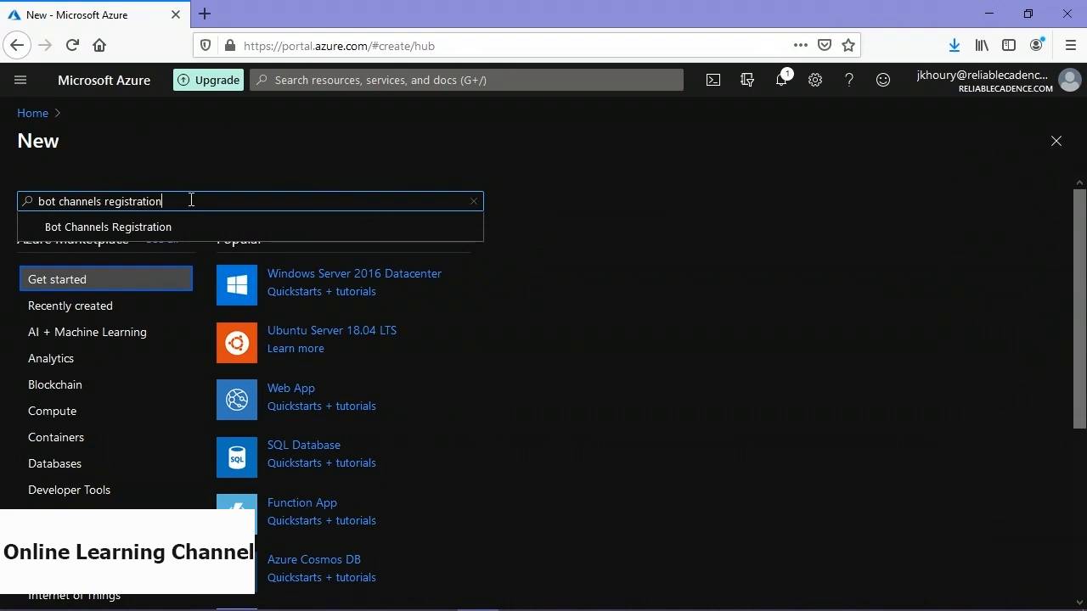
left_click(140, 226)
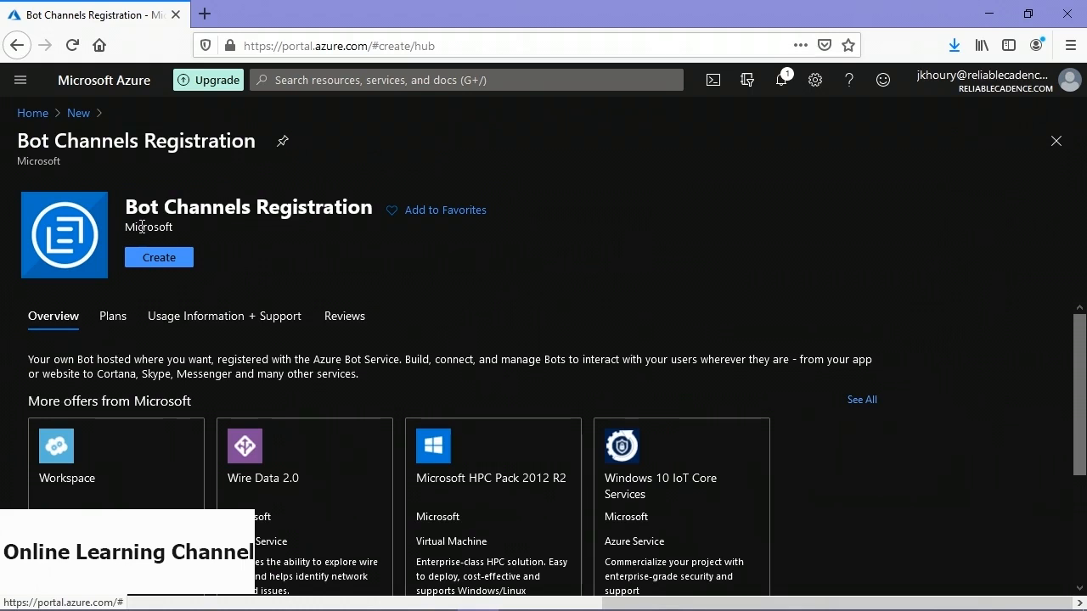
left_click(186, 262)
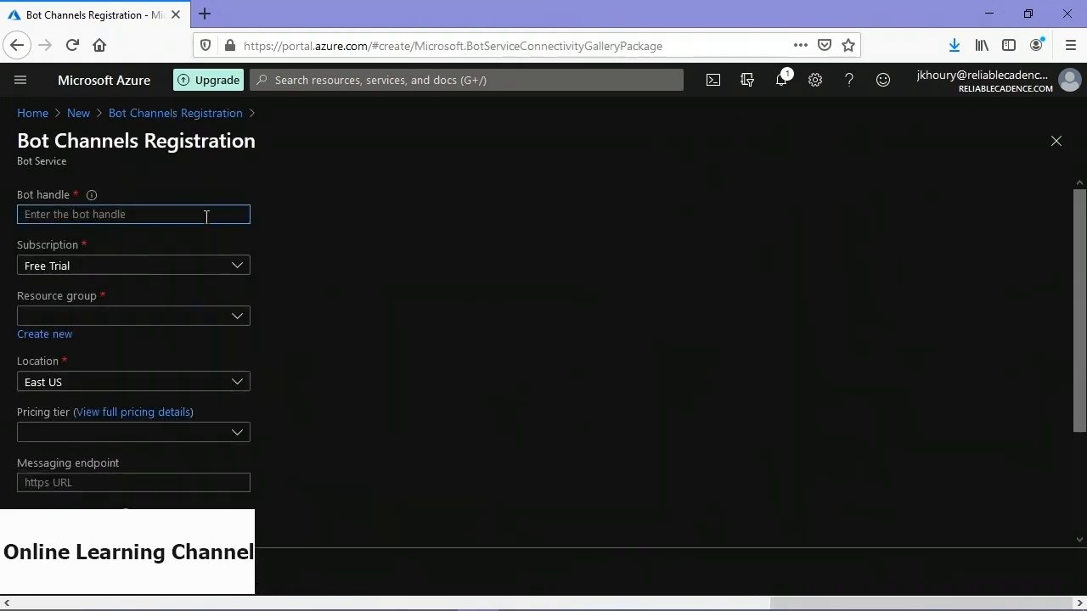
Step: Name the bot pub-bot-demo in resource group pub-bot-demo with pricing tier F0 (10K Premium Messages)
type("pub-bot-demo")
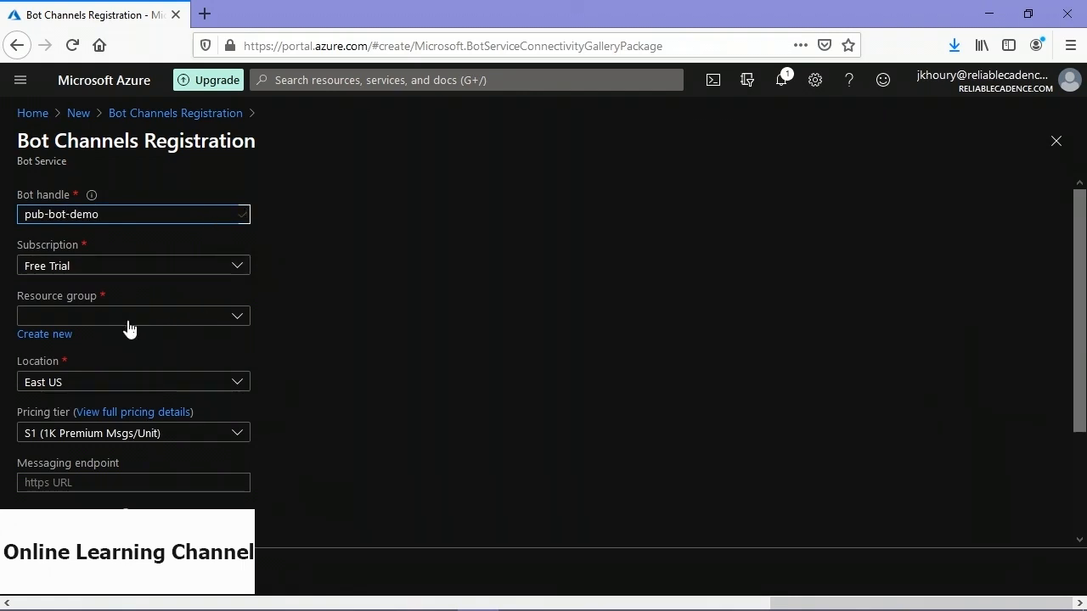
left_click(197, 321)
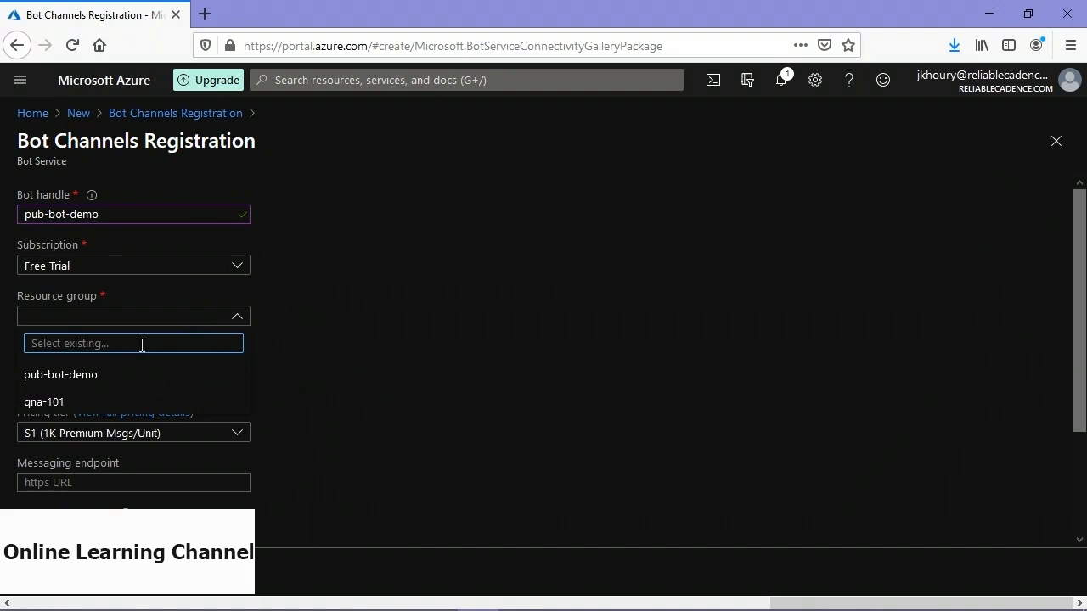
left_click(101, 379)
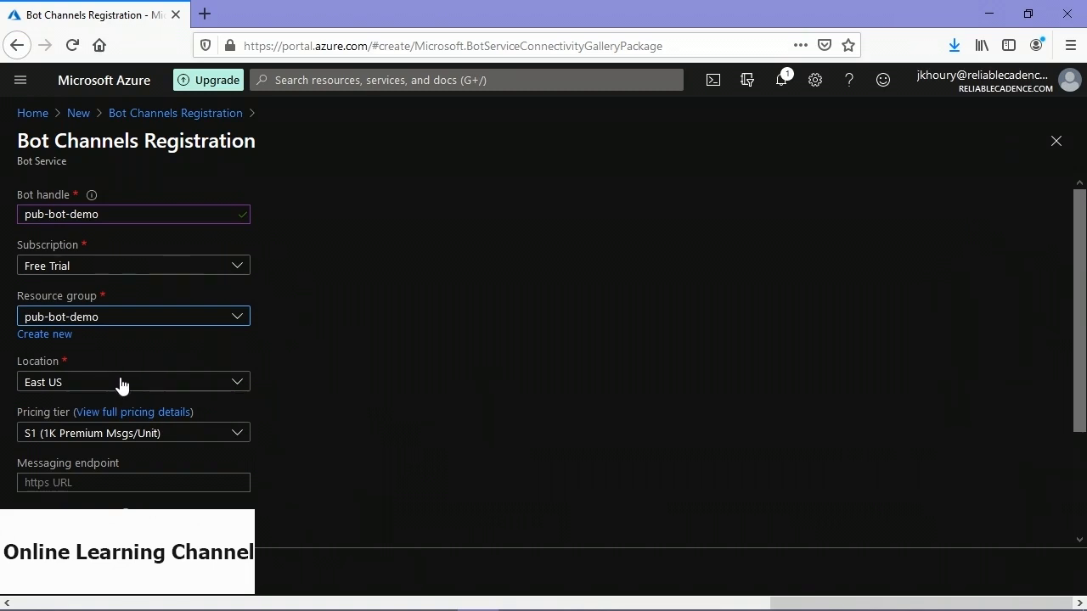
left_click(188, 439)
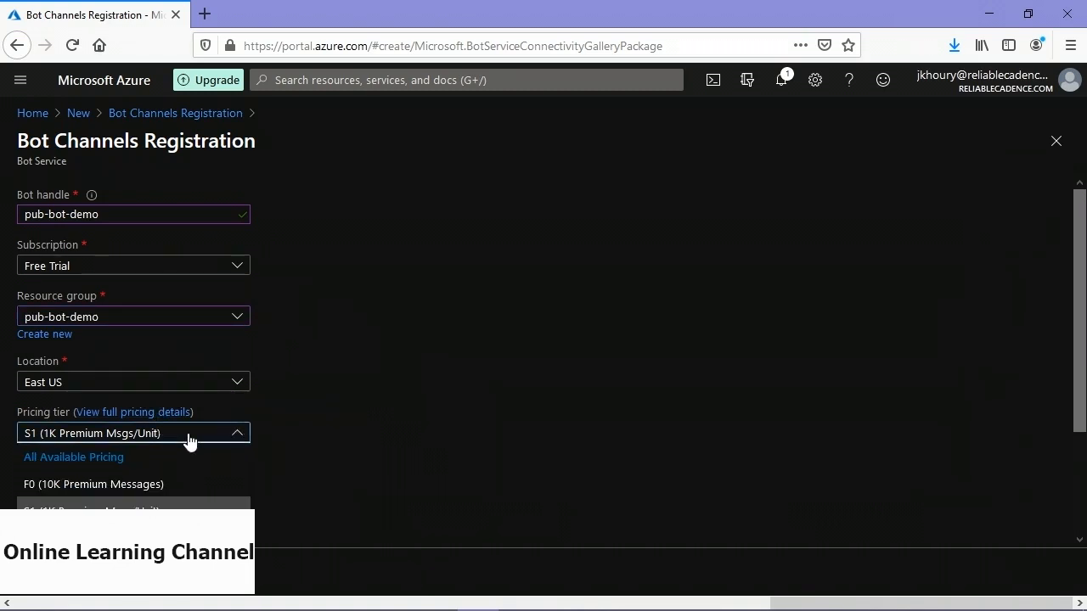
left_click(105, 482)
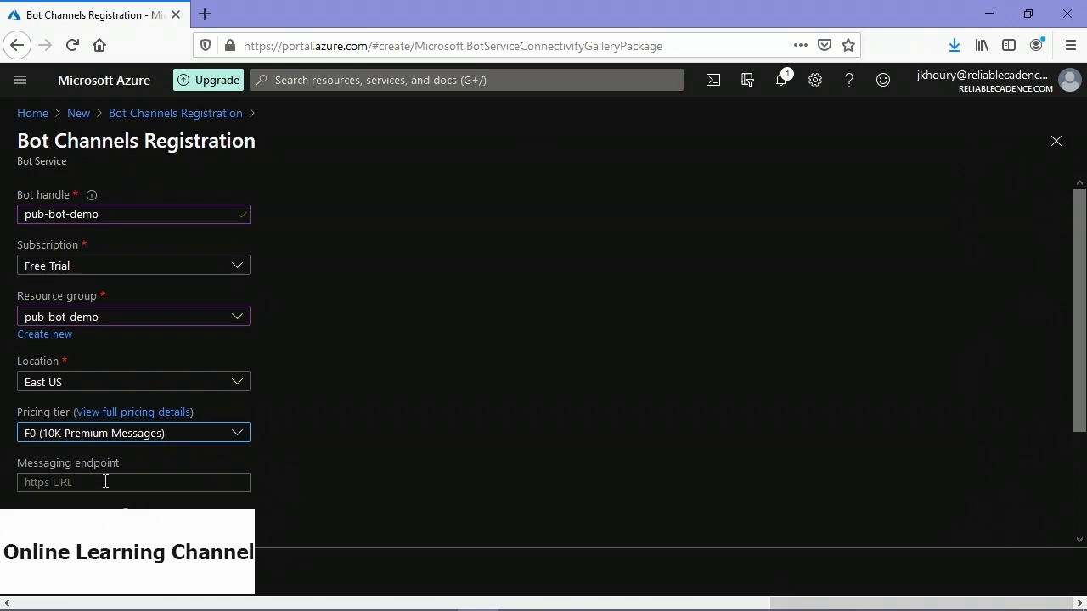
left_click(207, 482)
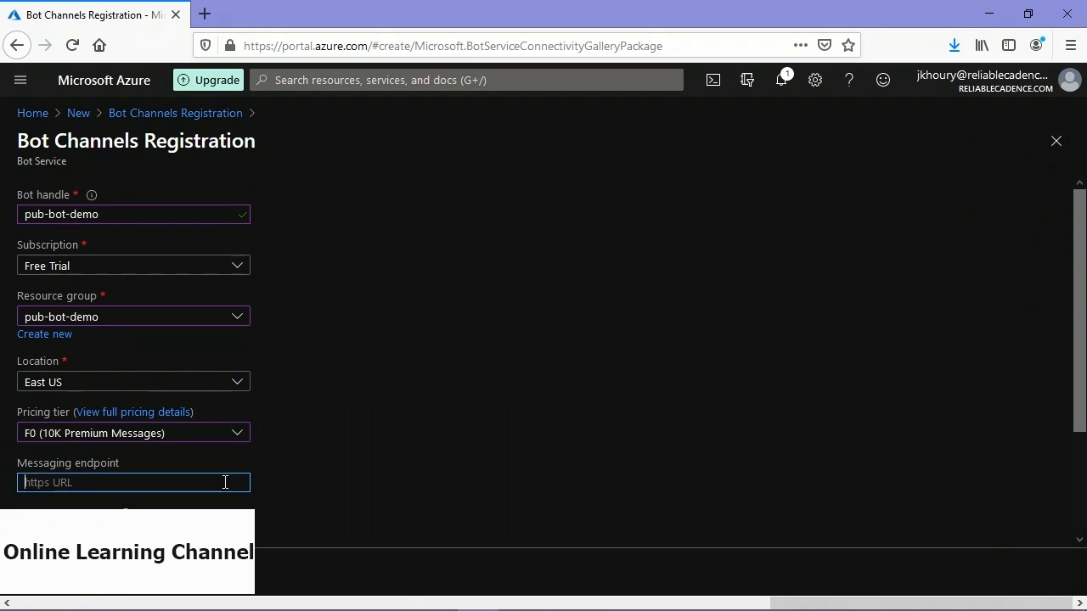
type("ht")
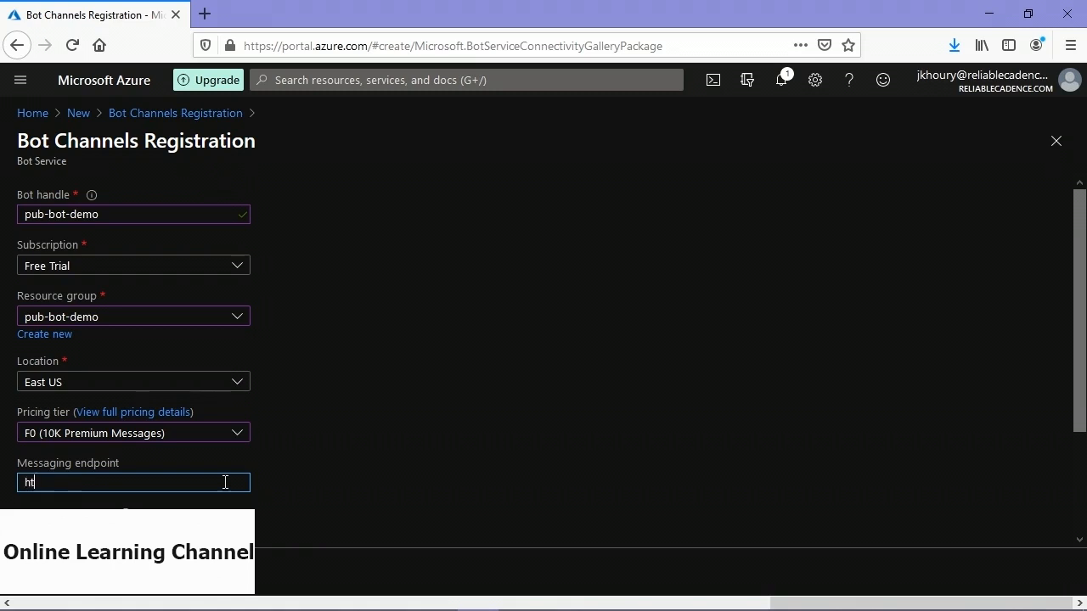
type("tps://pub-bot-demo.")
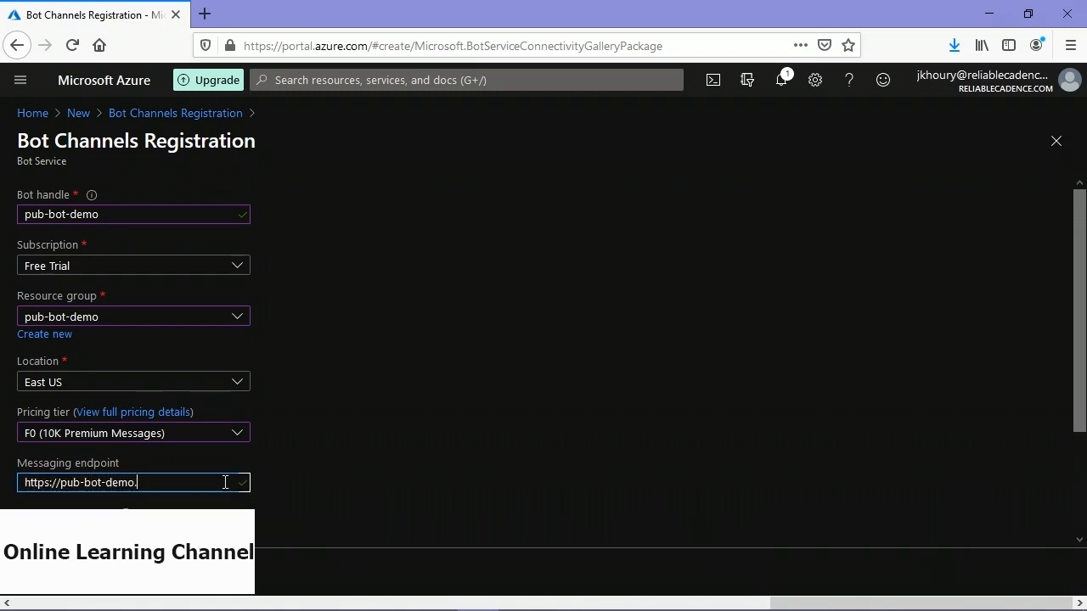
type("azurewebsites.net/api/messages")
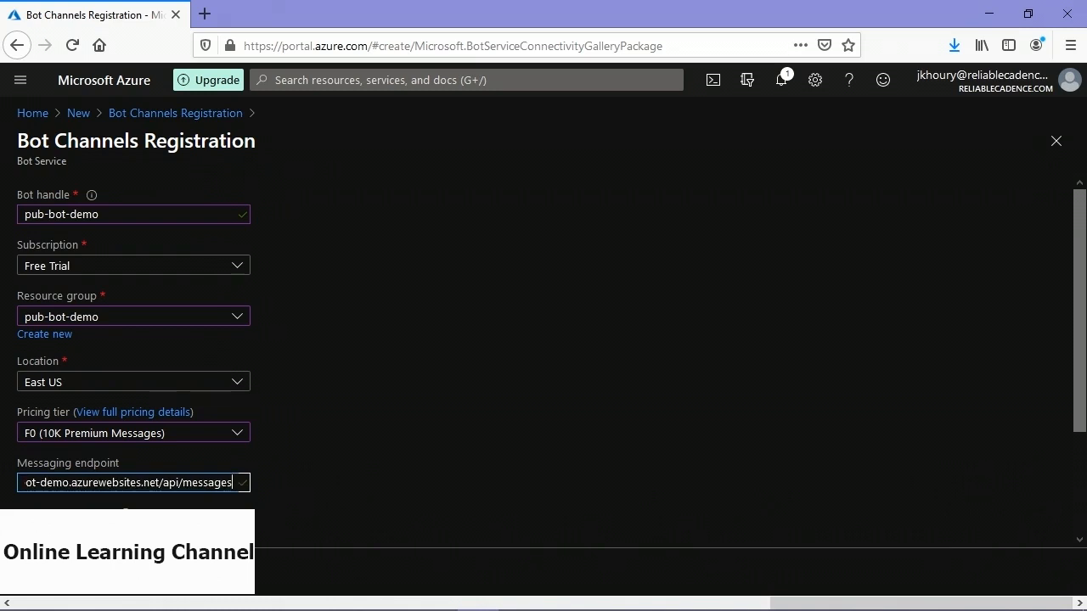
left_click(192, 533)
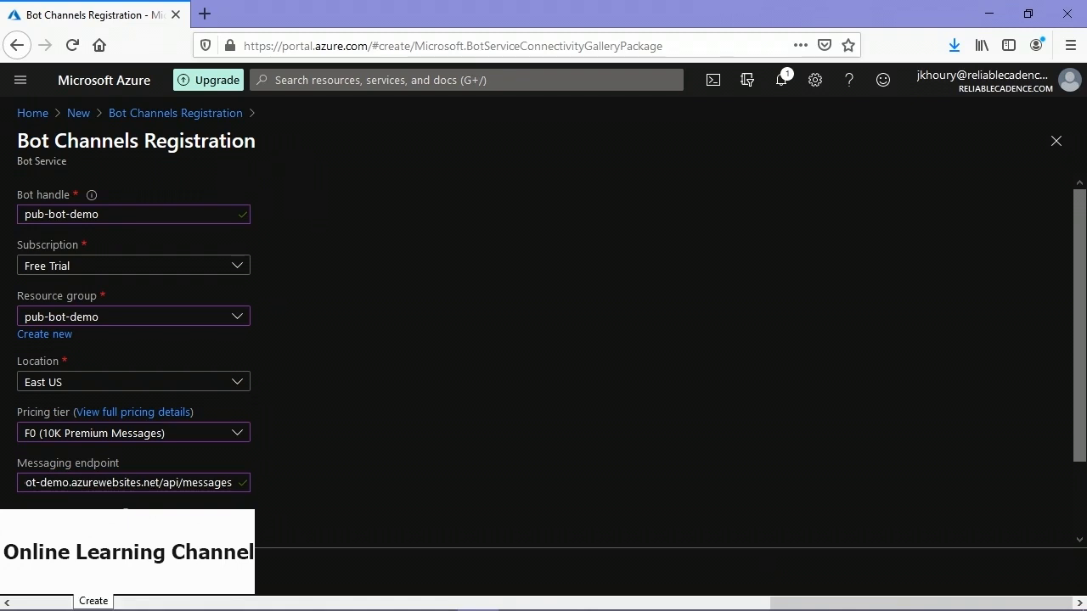
left_click(71, 575)
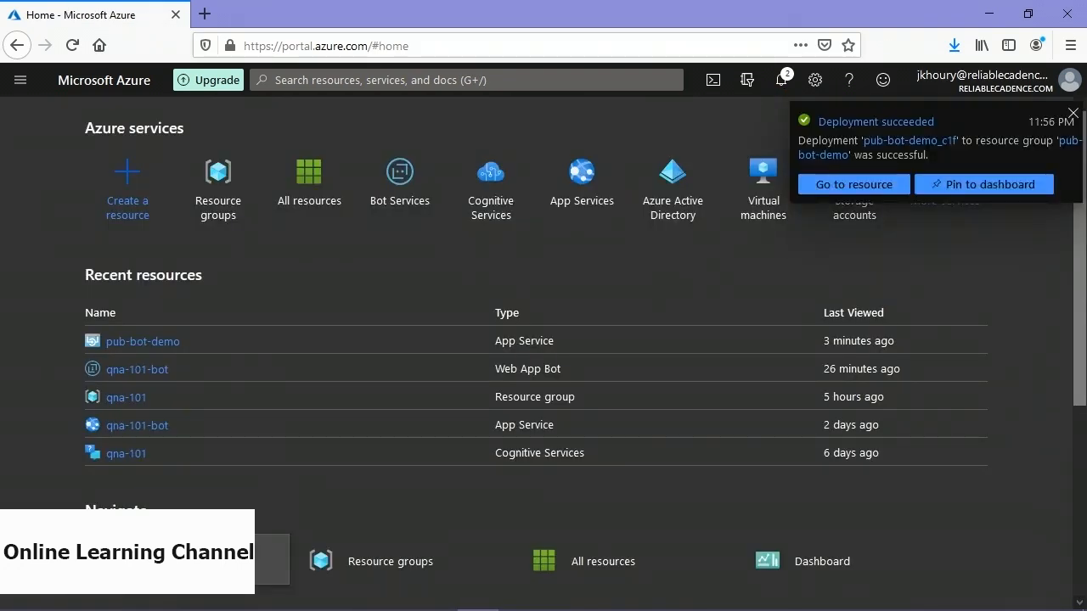
left_click(862, 185)
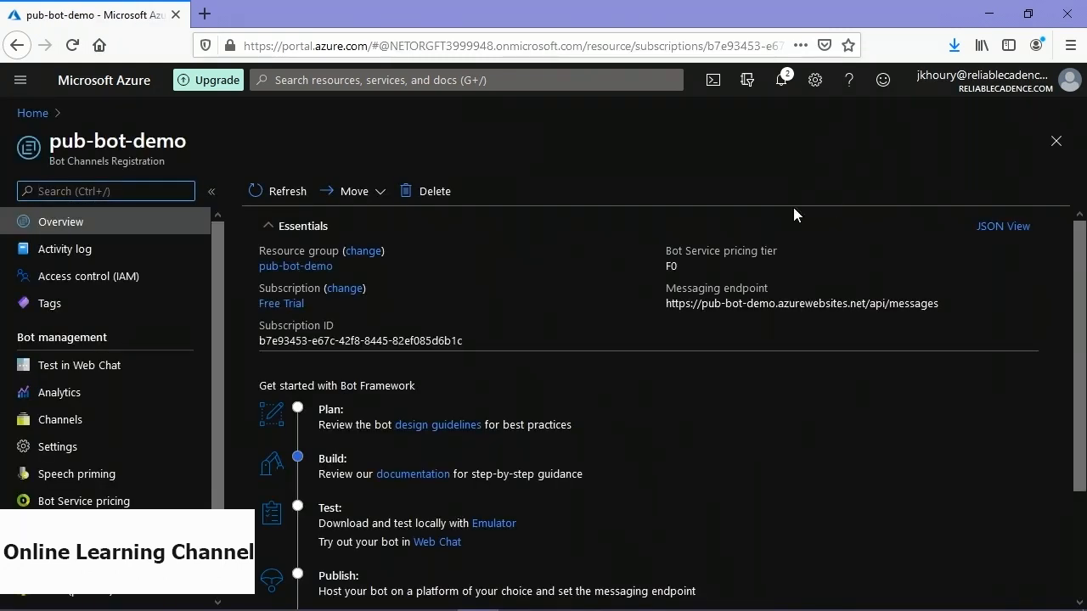
Step: Select the Microsoft App ID value on the pub-bot-demo bot's Settings page
left_click(68, 451)
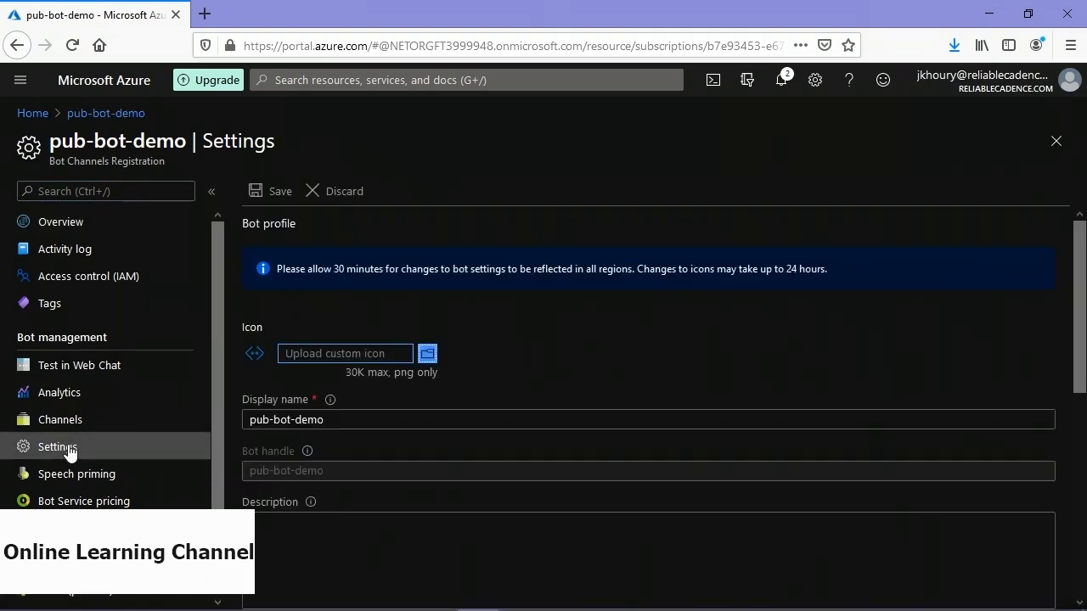
scroll(412, 433, "down", 5)
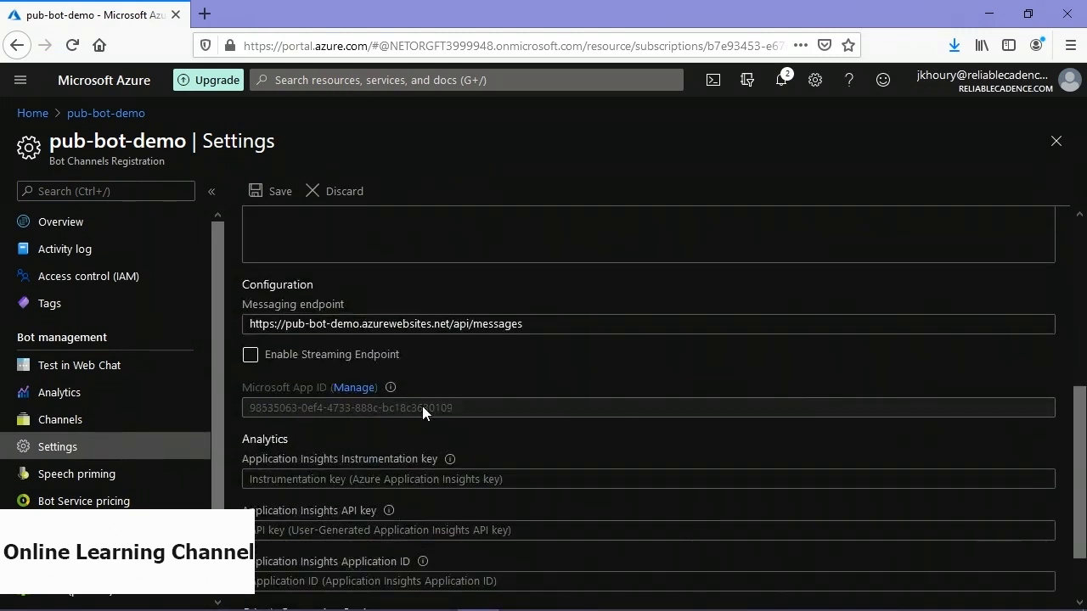
left_click_drag(454, 406, 293, 407)
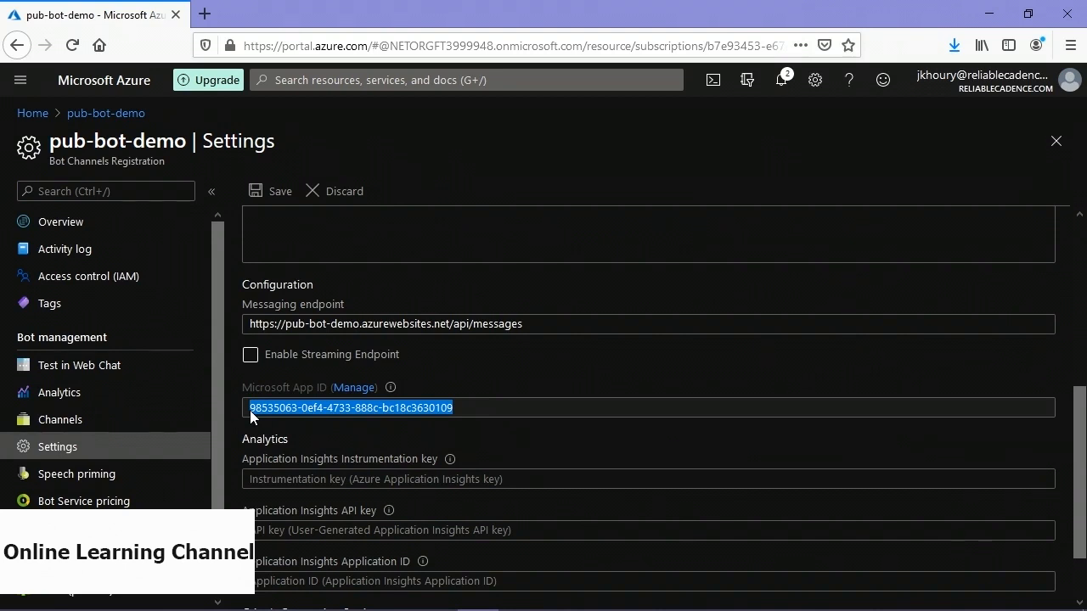
Step: Delete the existing client secret from the bot app's Certificates & secrets
left_click(353, 387)
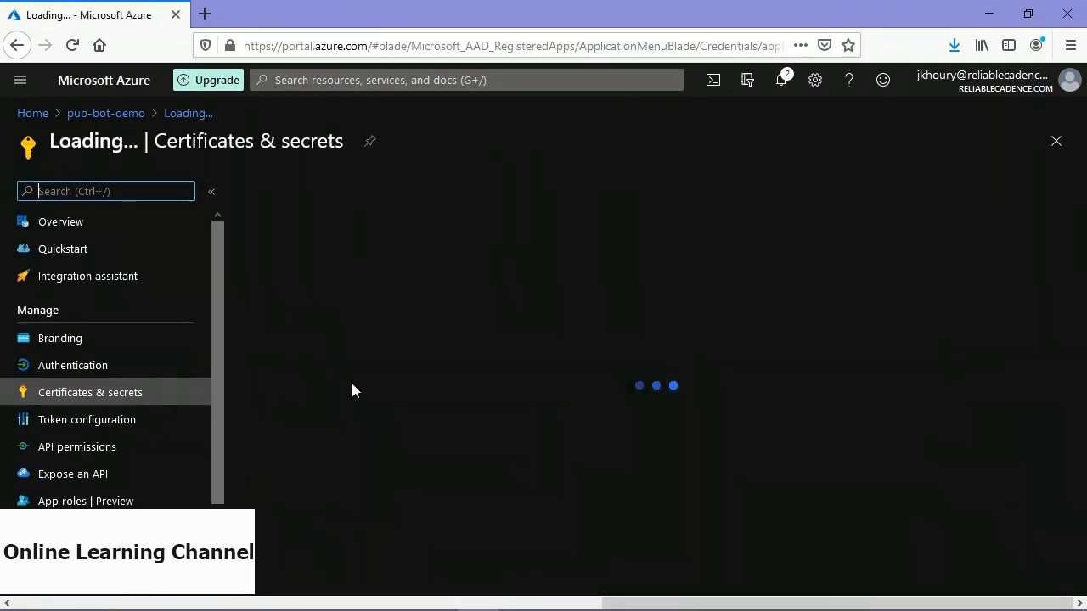
scroll(403, 407, "down", 3)
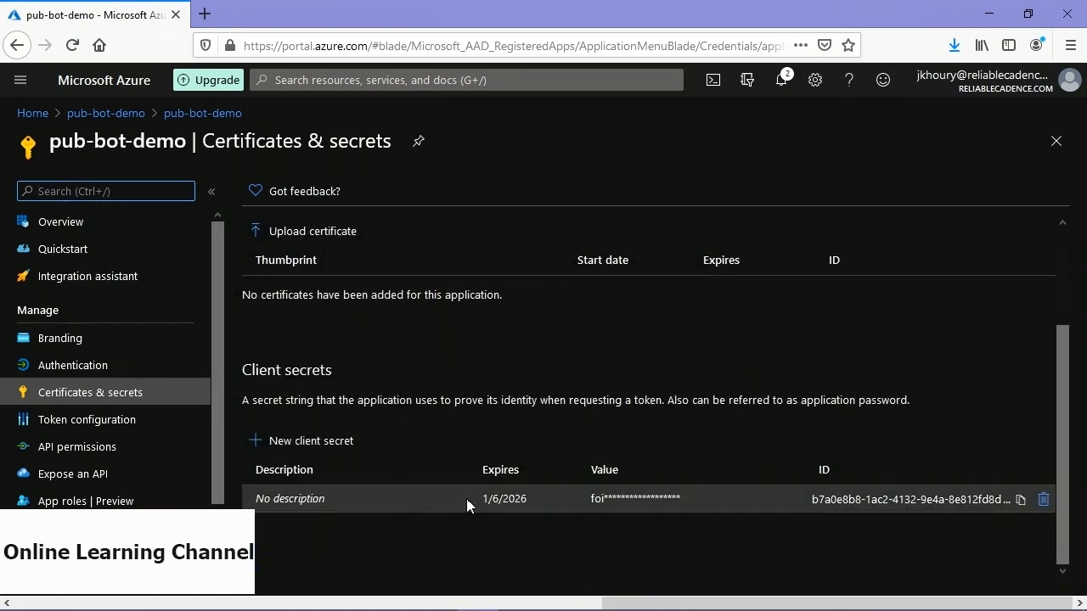
left_click(1043, 501)
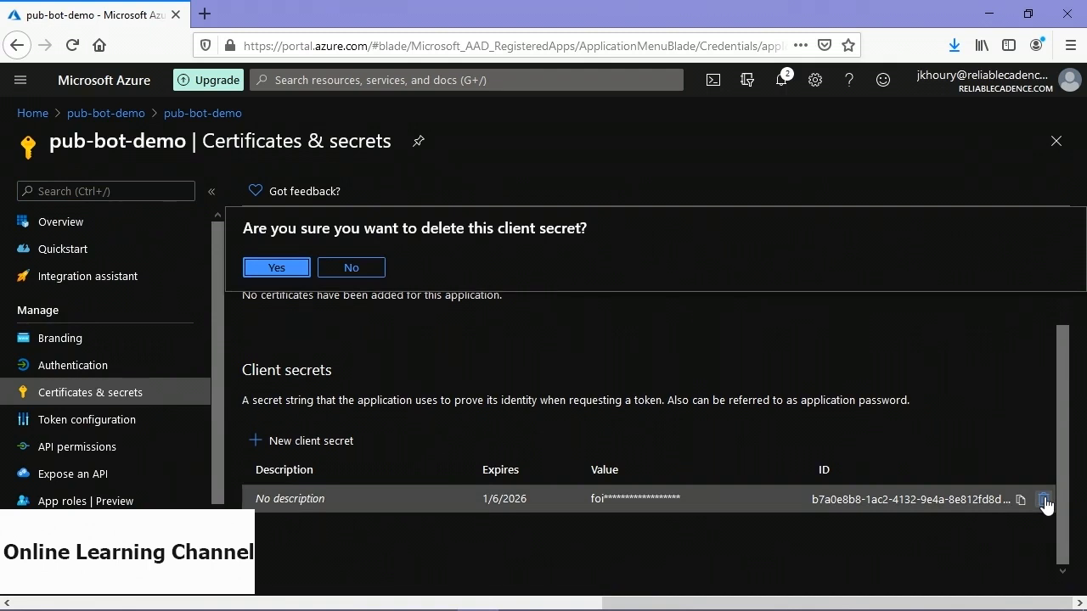
left_click(277, 268)
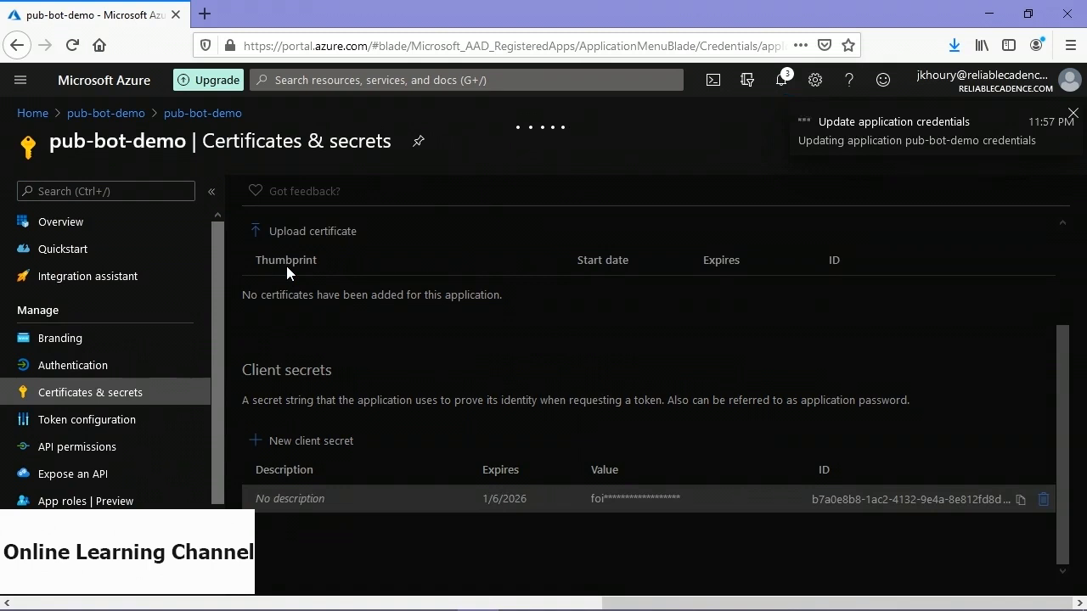
Step: Add a new client secret, which expires 1/6/2022
left_click(320, 458)
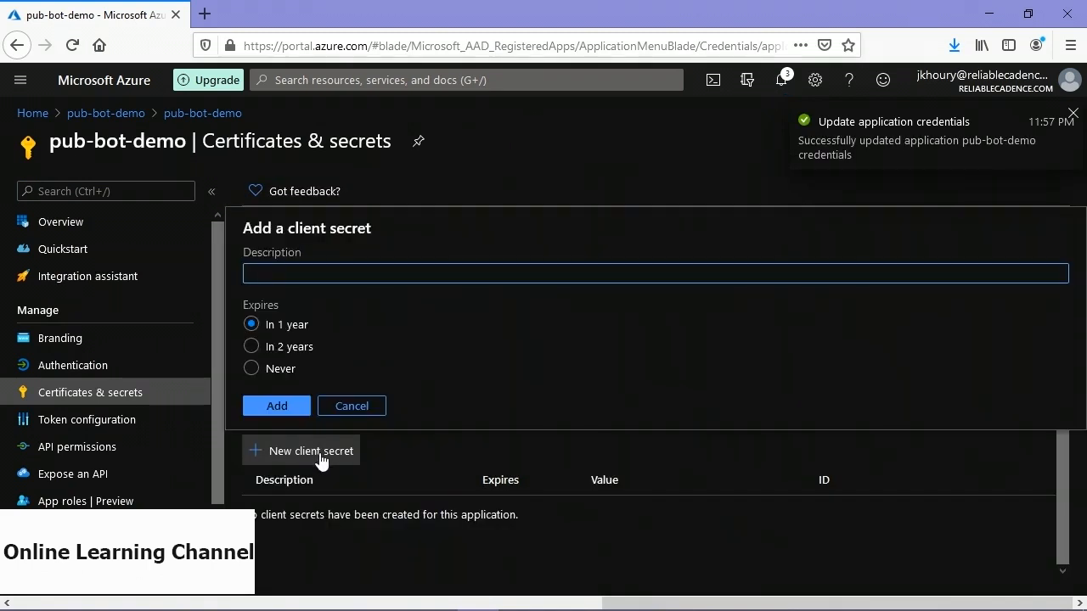
left_click(278, 406)
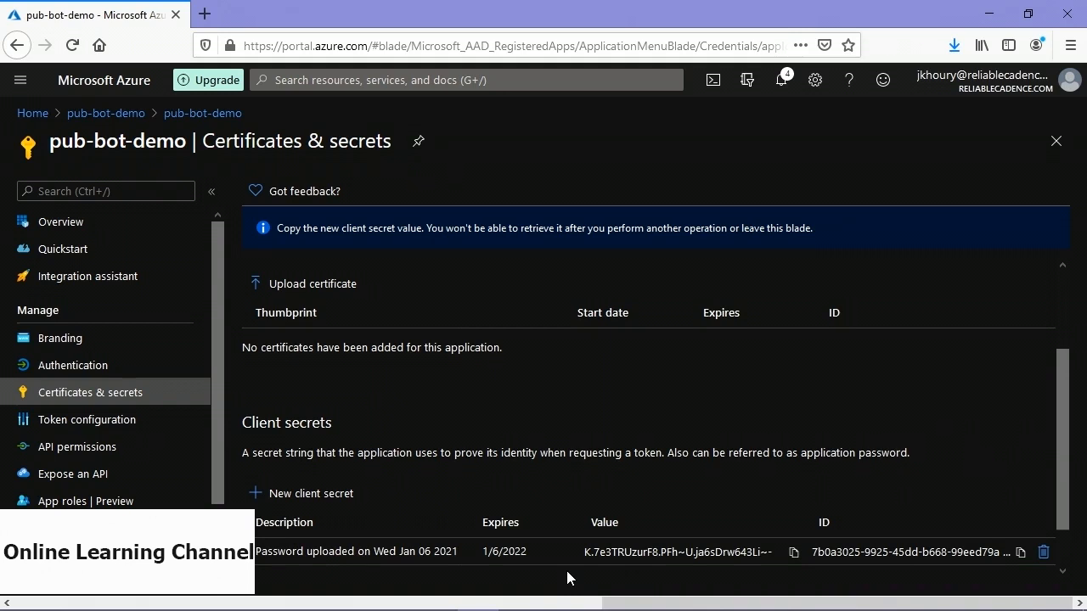
mouse_move(535, 610)
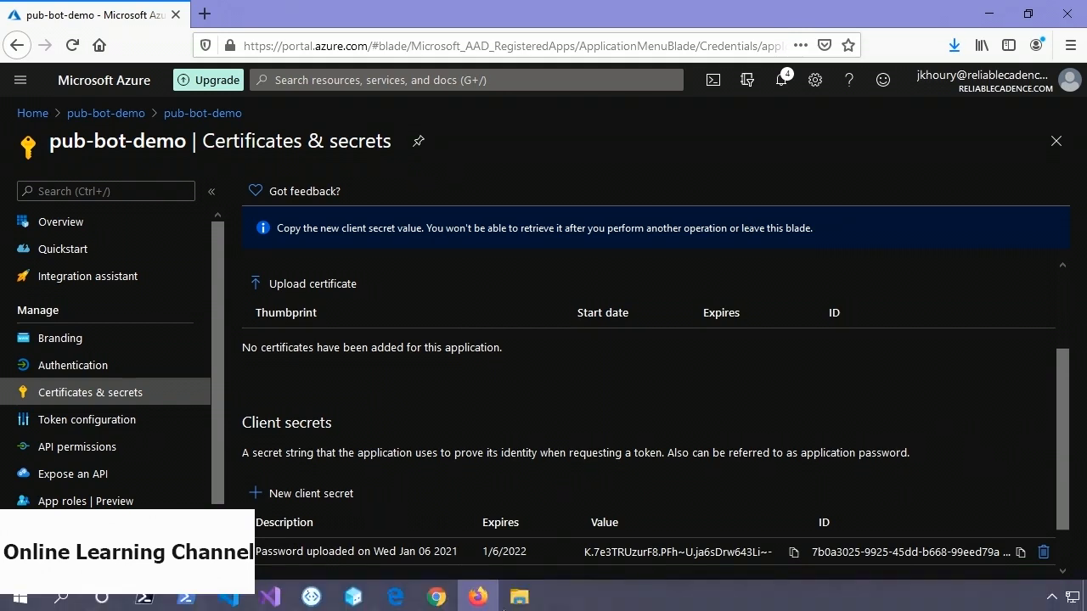
Step: Start a new Visual Studio project with the templates filtered to AI Bots
left_click(272, 599)
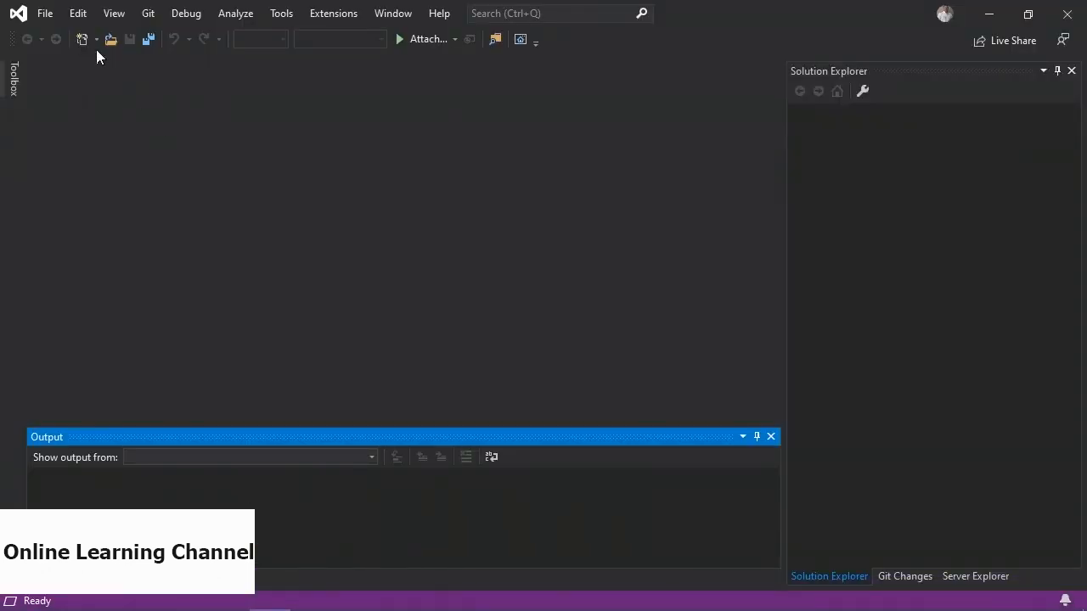
left_click(47, 15)
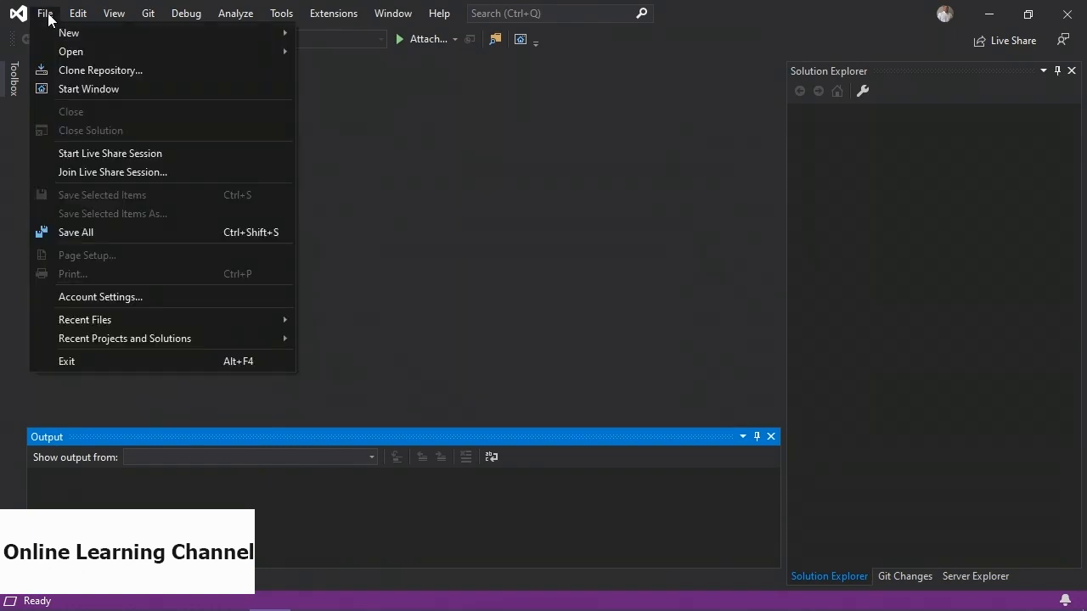
mouse_move(145, 34)
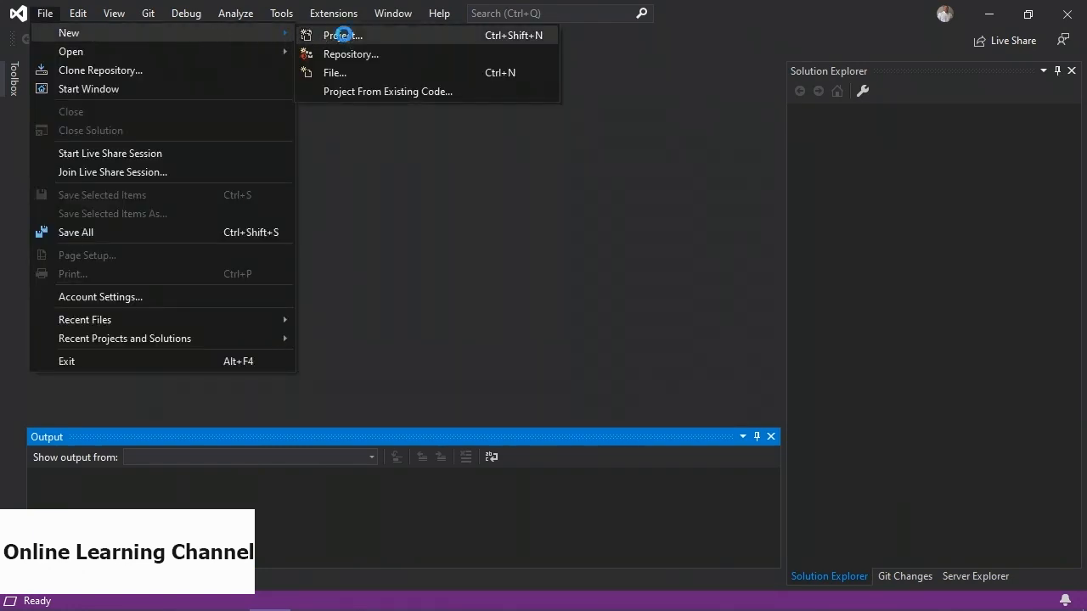
left_click(342, 35)
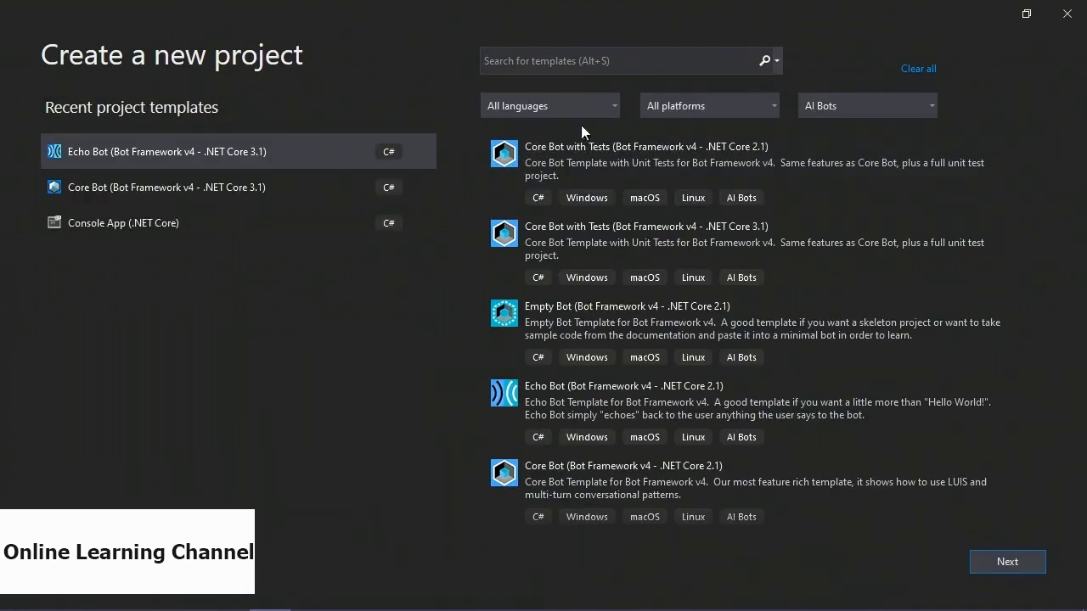
left_click(931, 106)
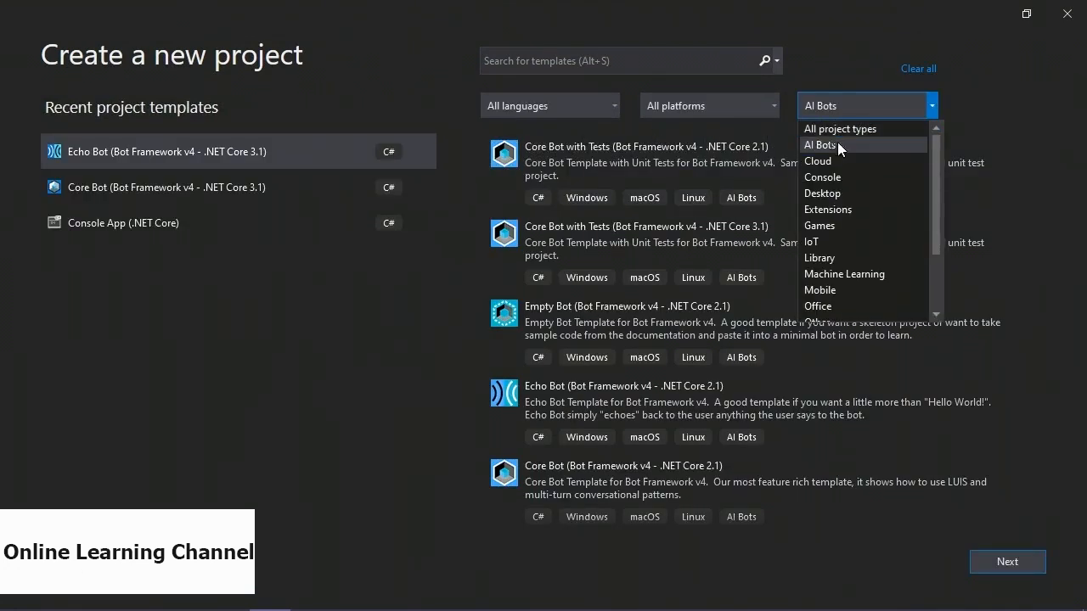
left_click(838, 142)
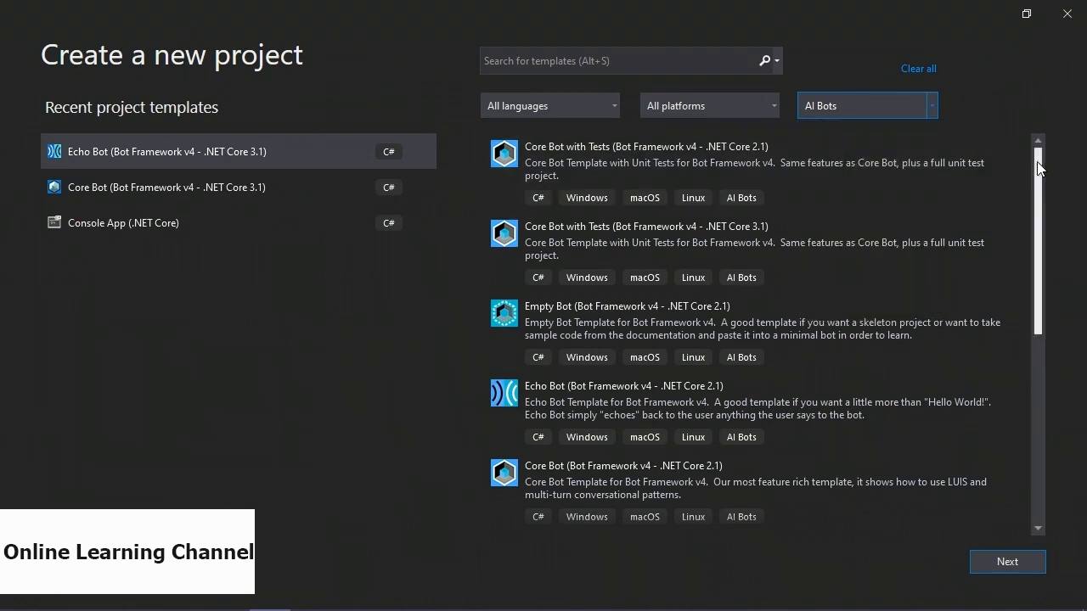
Step: Choose the Echo Bot (.NET Core 3.1) template and name the project pub-bot-demo
left_click_drag(1039, 172, 1038, 335)
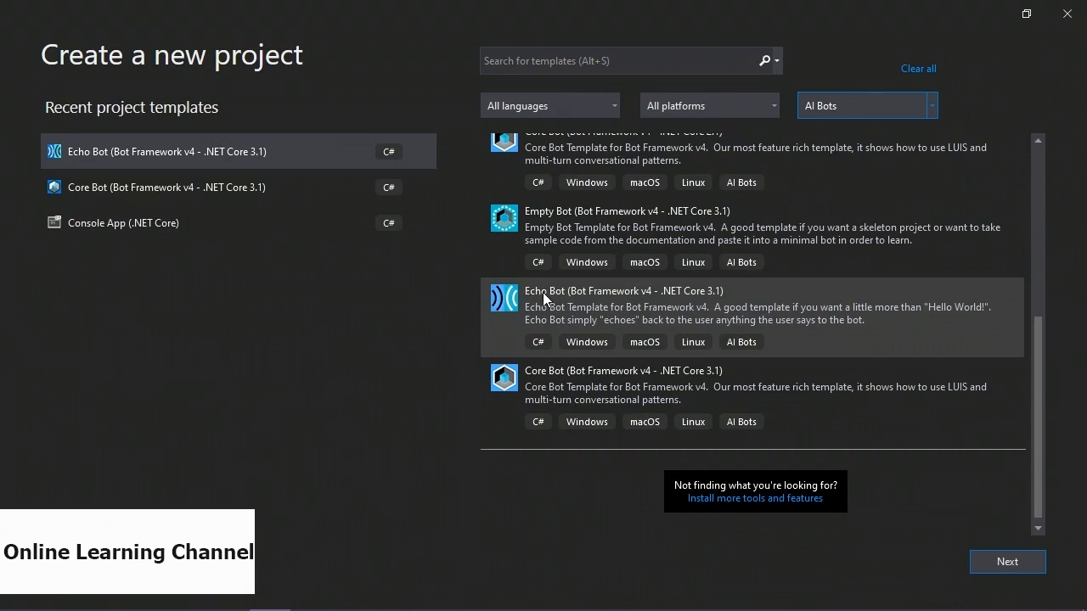
left_click(693, 313)
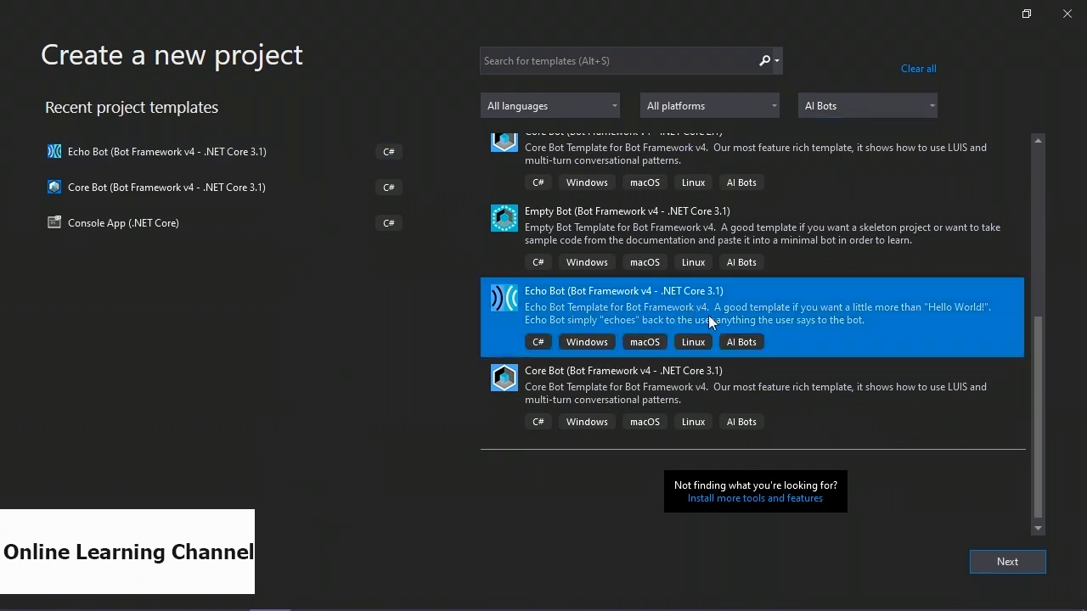
left_click(1014, 564)
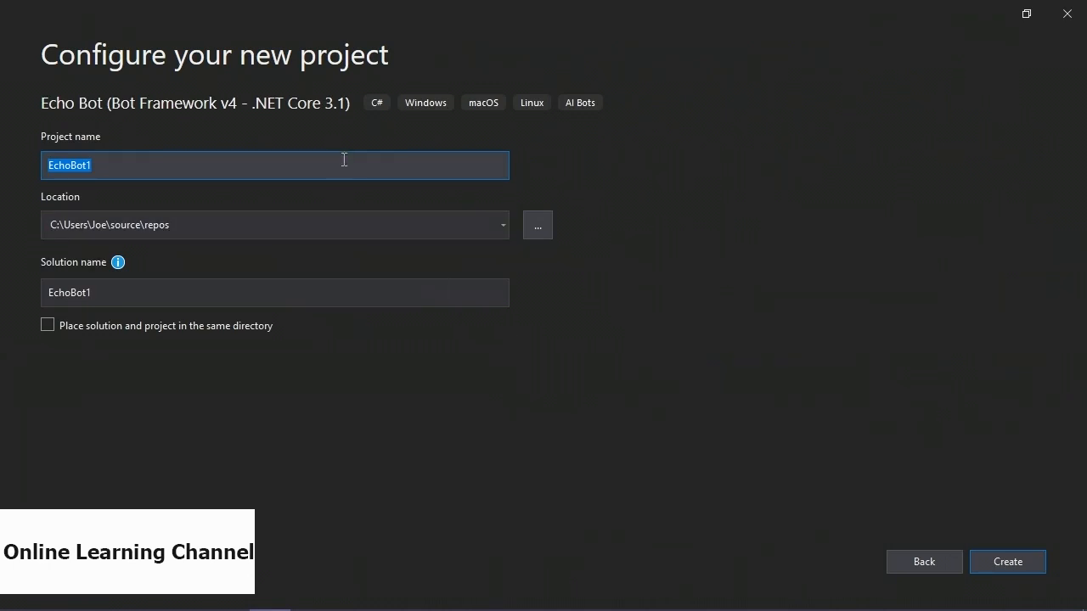
type("pub-bot-demo")
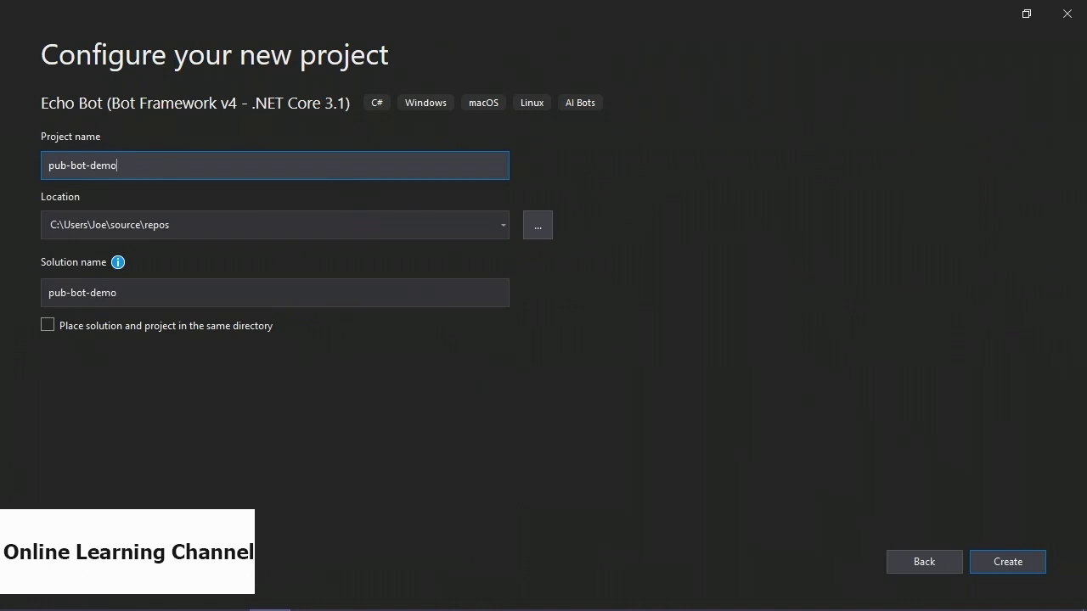
Step: Create the pub-bot-demo project and paste the bot's app ID into MicrosoftAppId in appsettings.json
left_click(1006, 564)
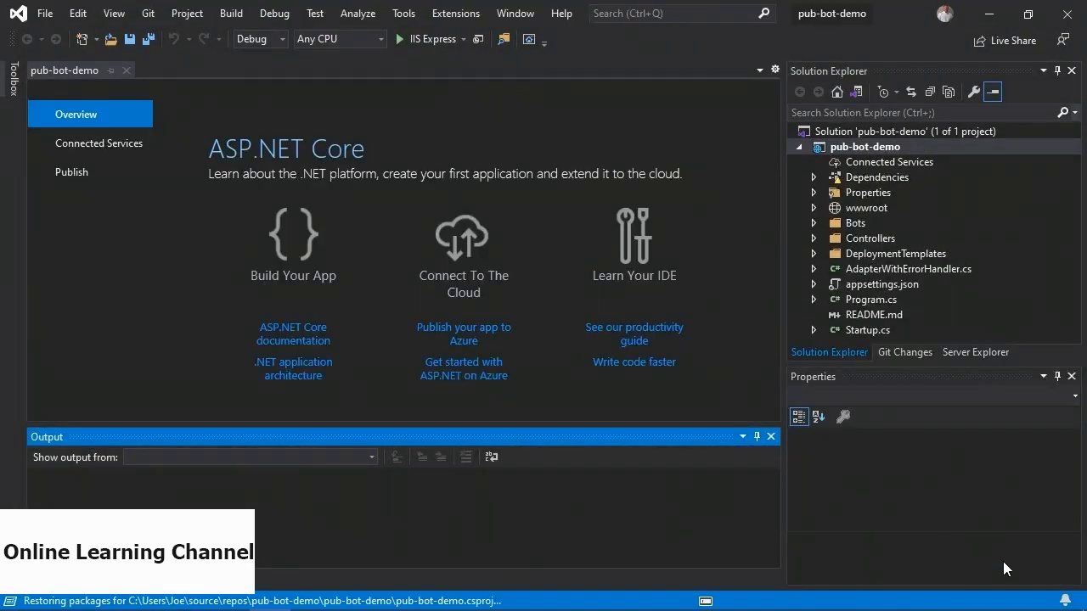
double_click(871, 283)
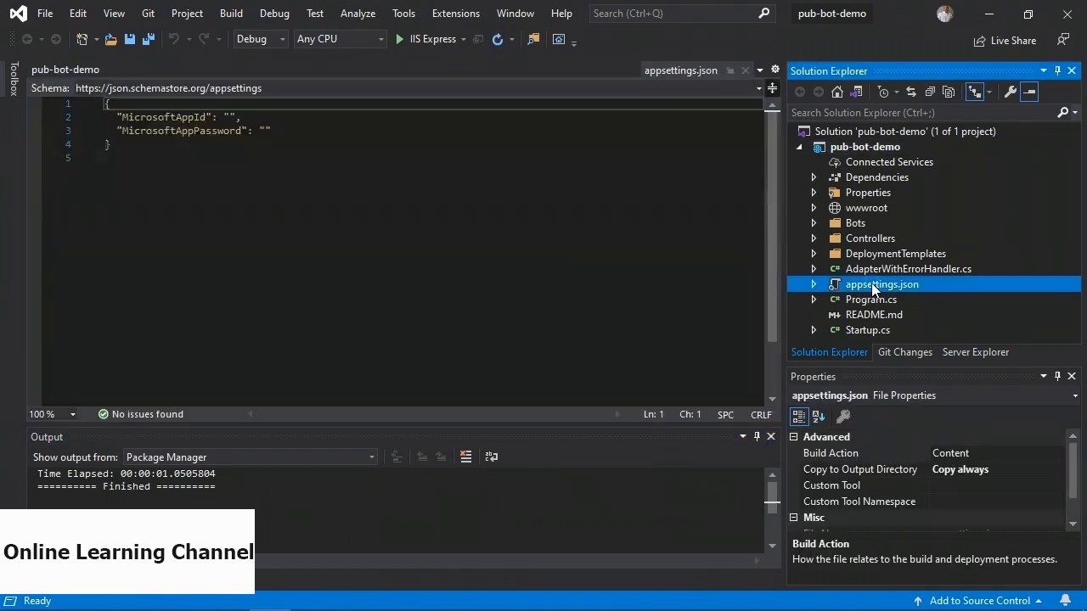
left_click(230, 117)
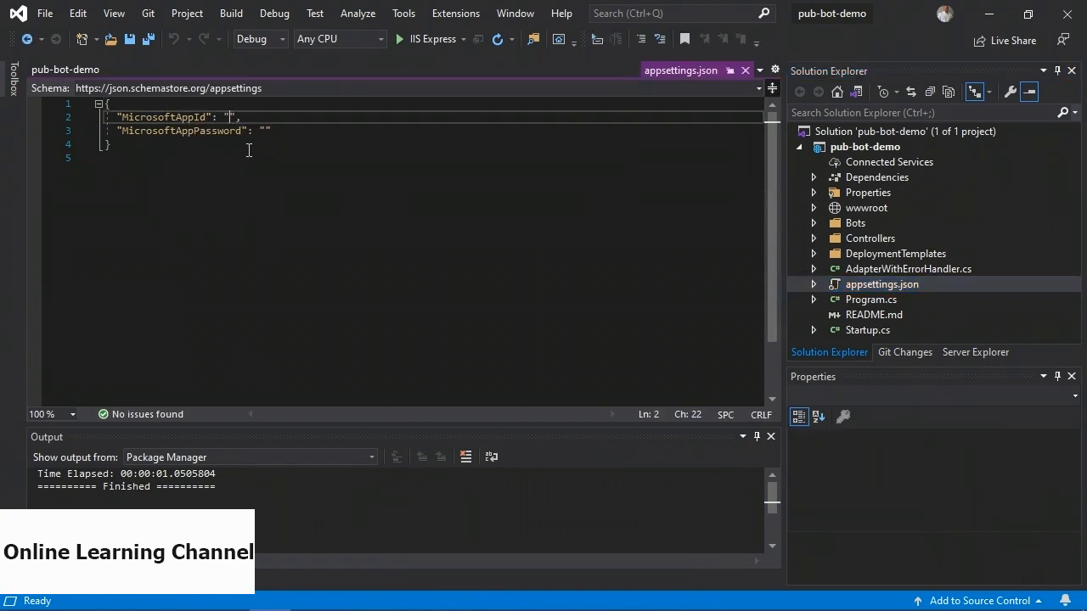
type("98535063-0ef4-4733-888c-bc18c3630109")
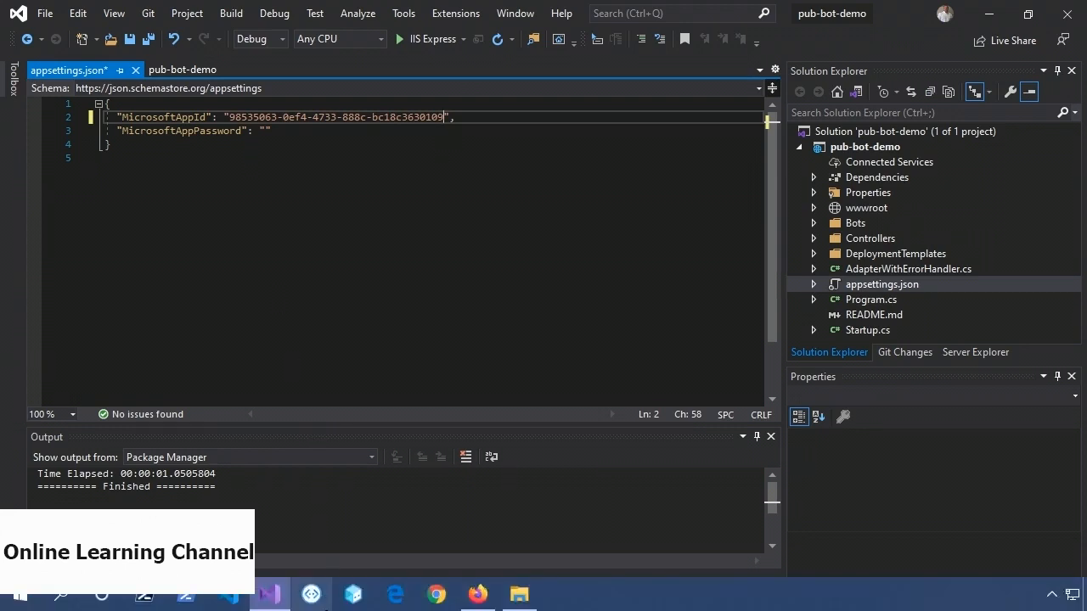
Step: Copy the client secret value from the portal's client secrets page
left_click(474, 597)
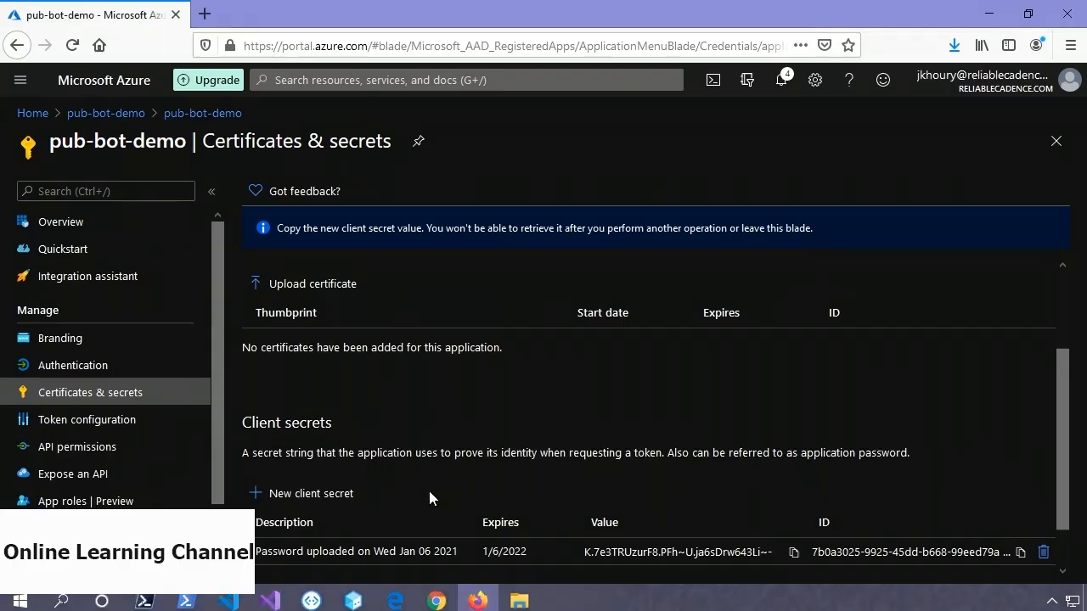
scroll(428, 497, "down", 1)
scroll(430, 492, "down", 1)
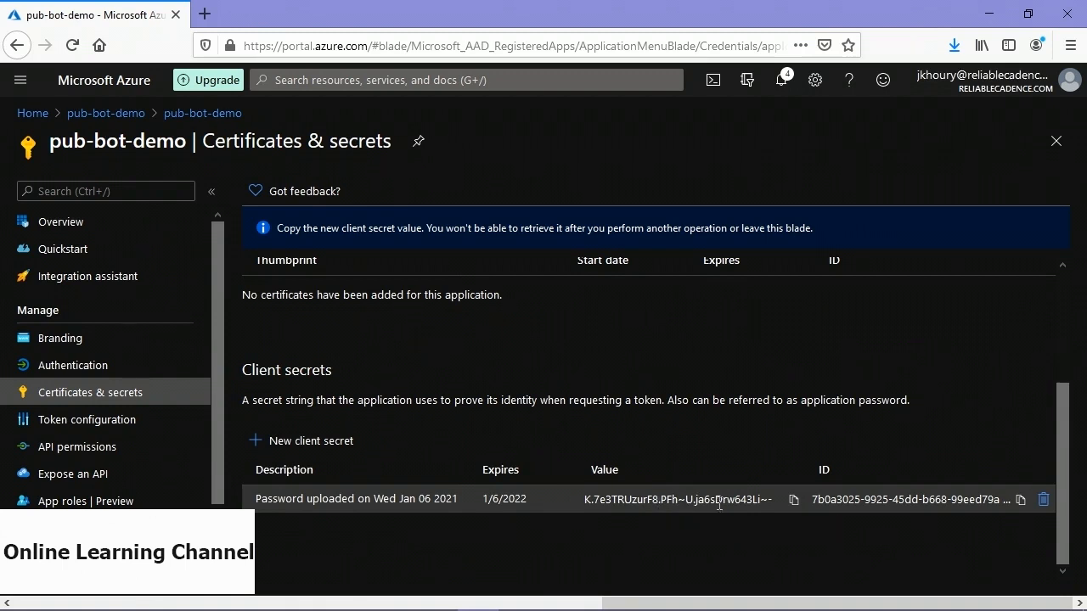
left_click(793, 503)
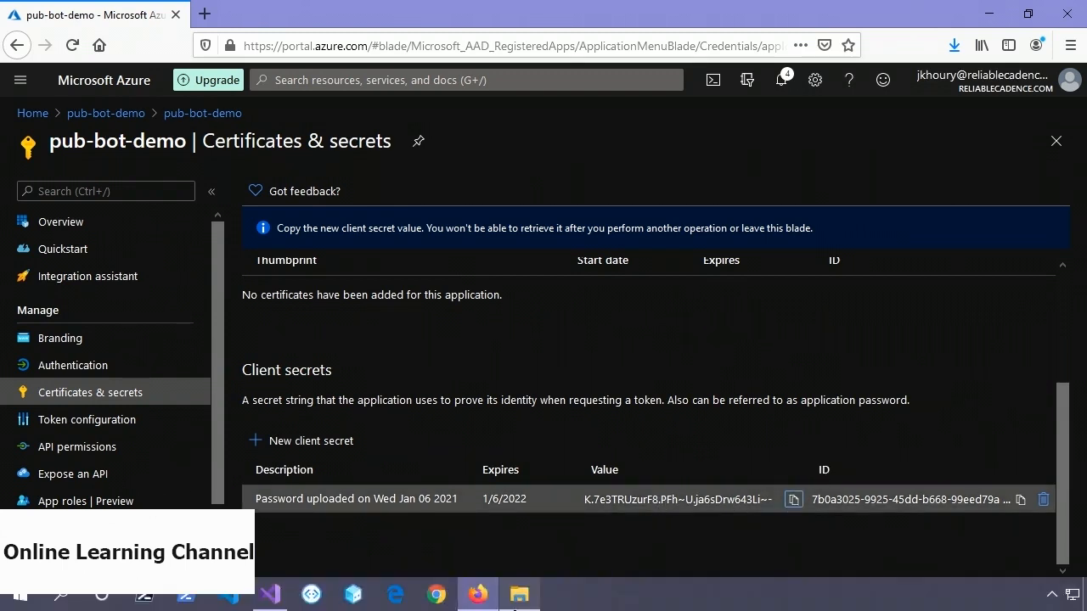
Step: Paste the client secret as MicrosoftAppPassword in appsettings.json and save the file
mouse_move(514, 605)
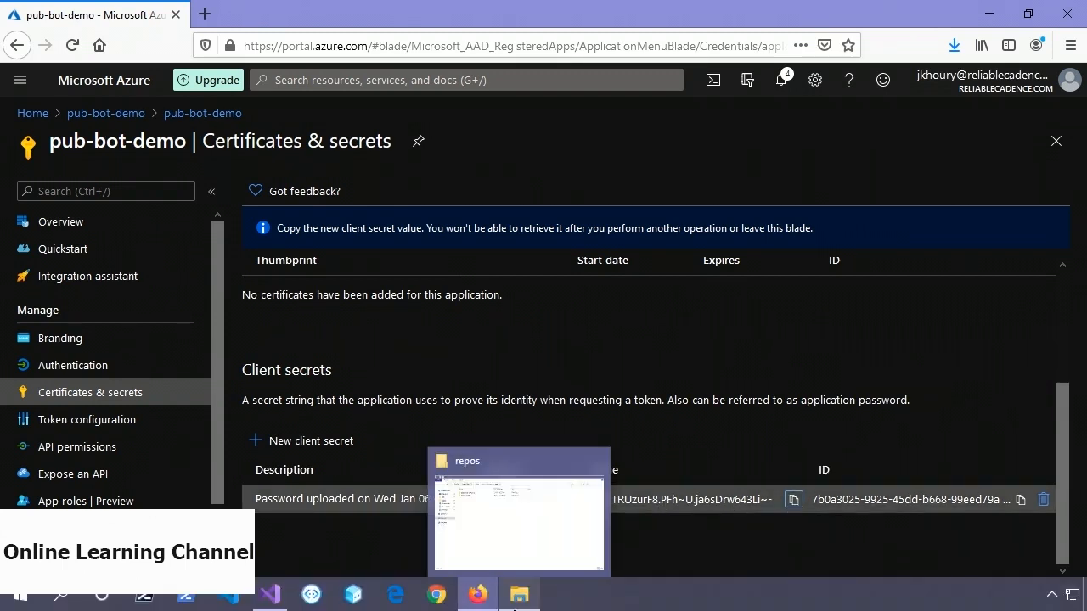
left_click(268, 599)
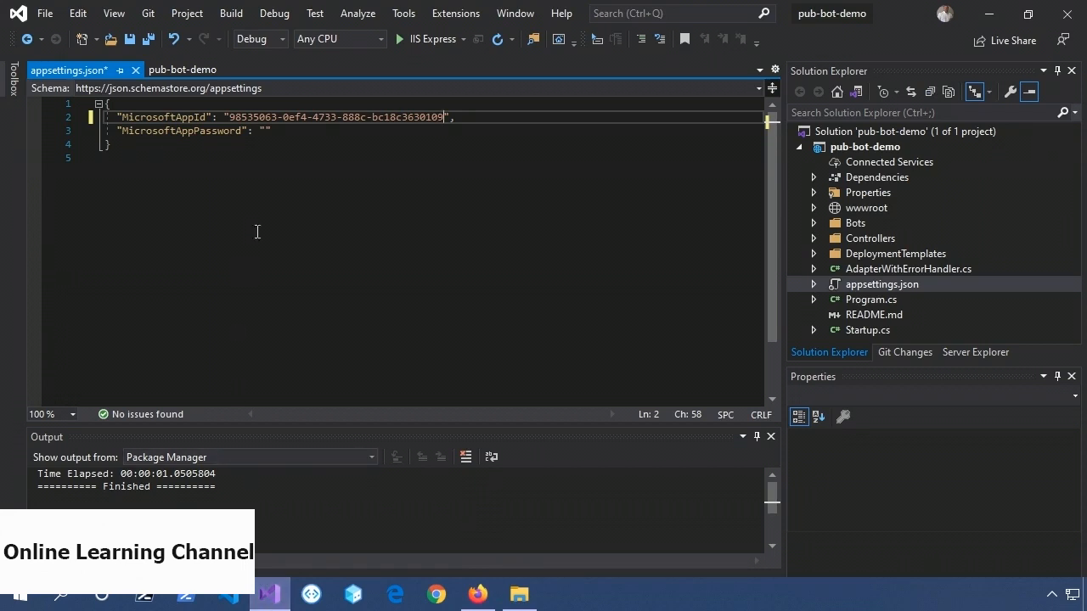
left_click(265, 129)
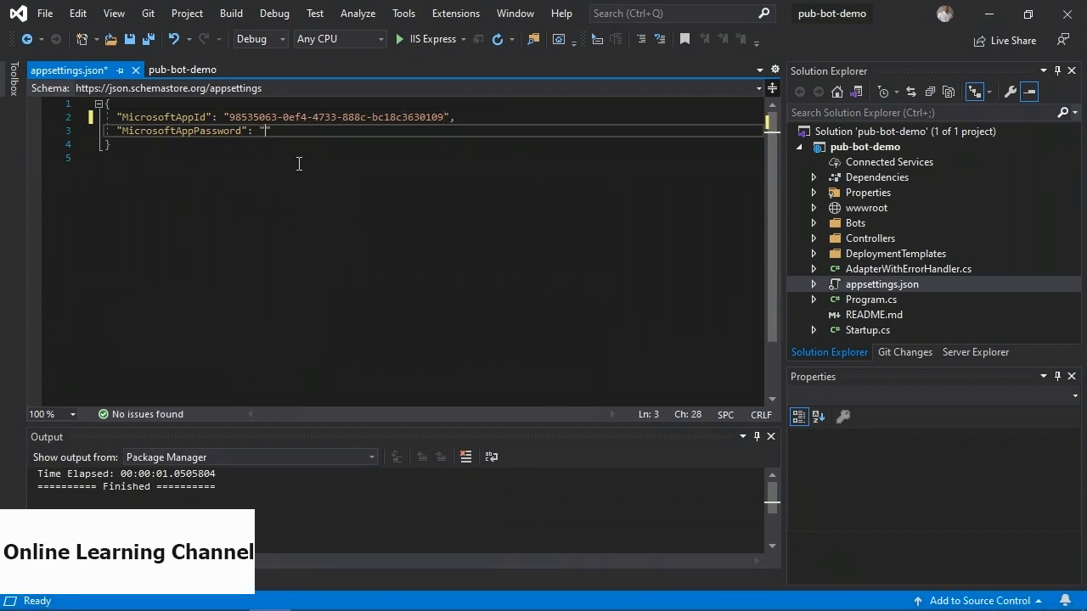
key("ctrl+v")
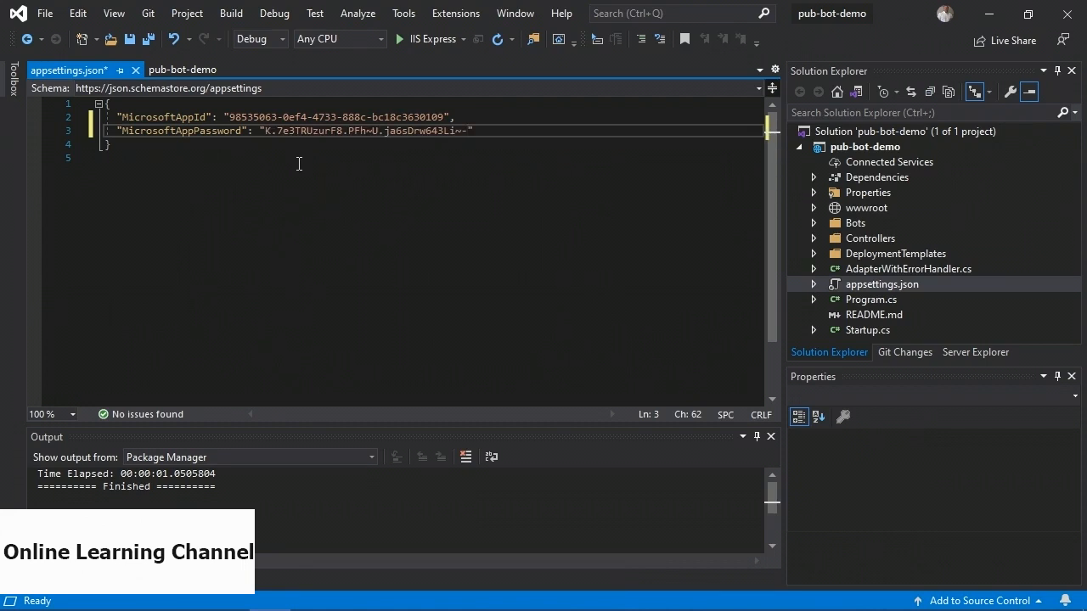
left_click(130, 40)
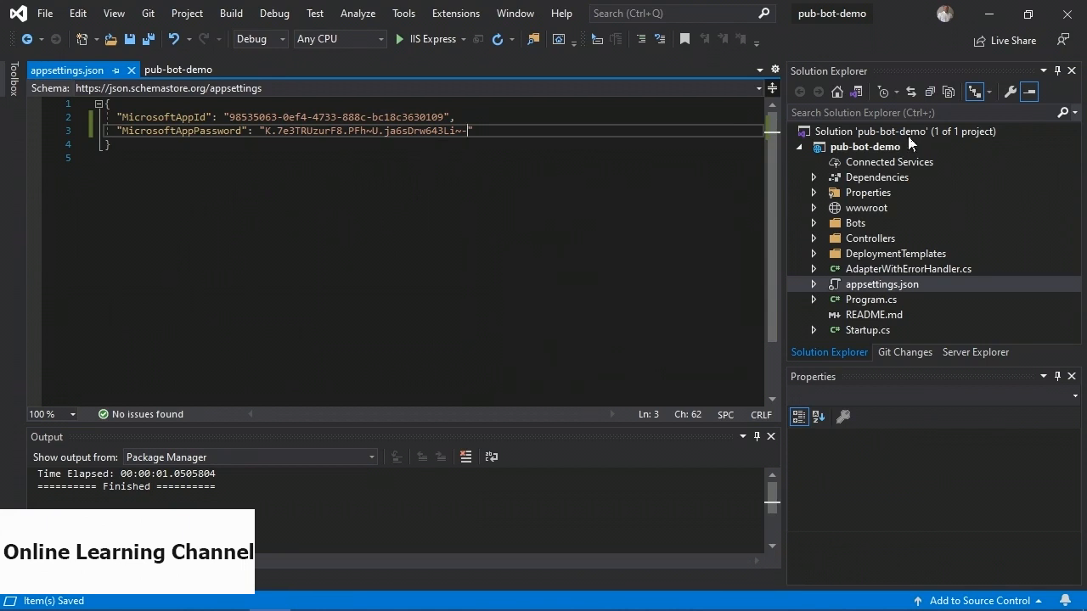
left_click(852, 147)
Step: Create a Web Deploy publish profile targeting the existing pub-bot-demo Azure App Service (Windows)
right_click(852, 146)
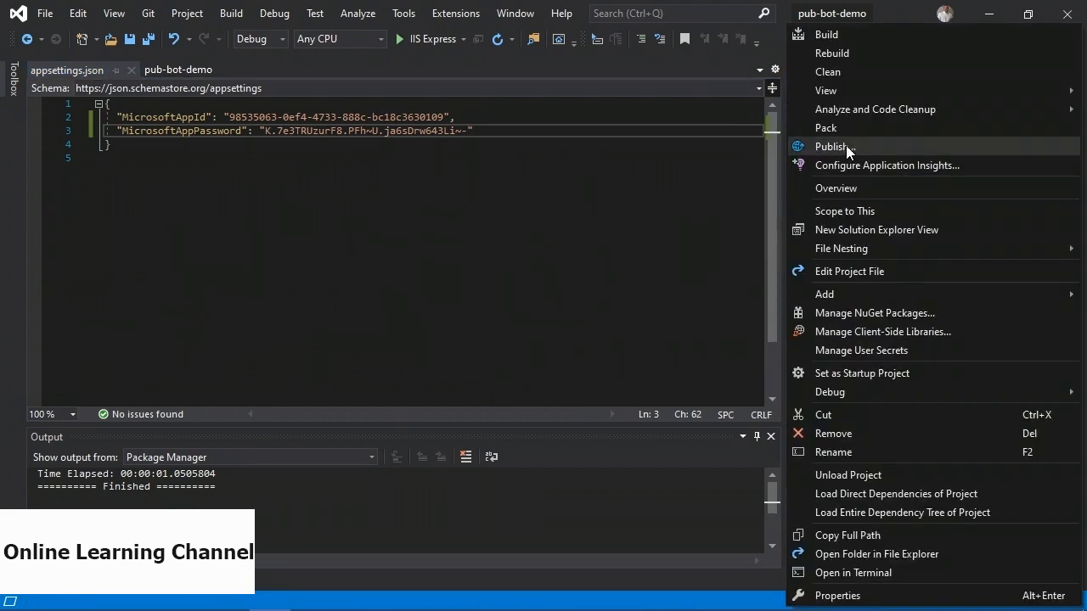
left_click(845, 145)
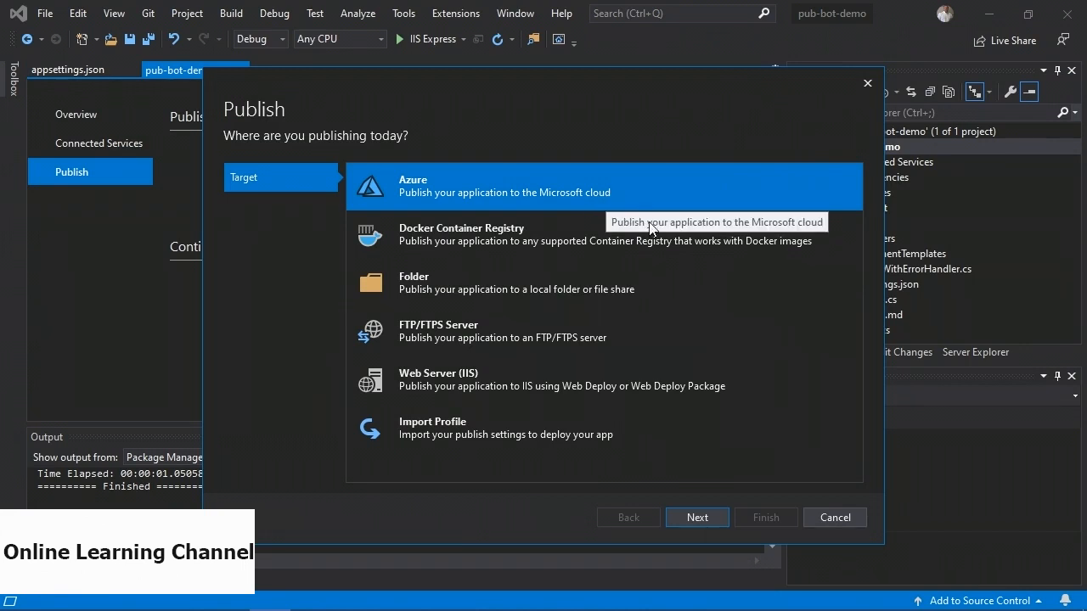
left_click(698, 517)
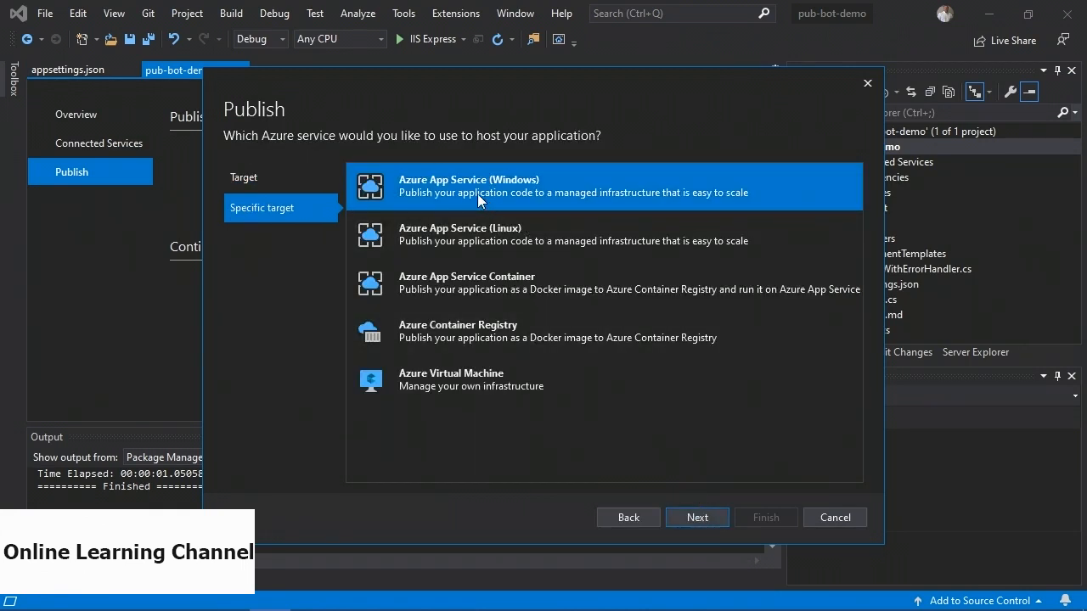
left_click(697, 516)
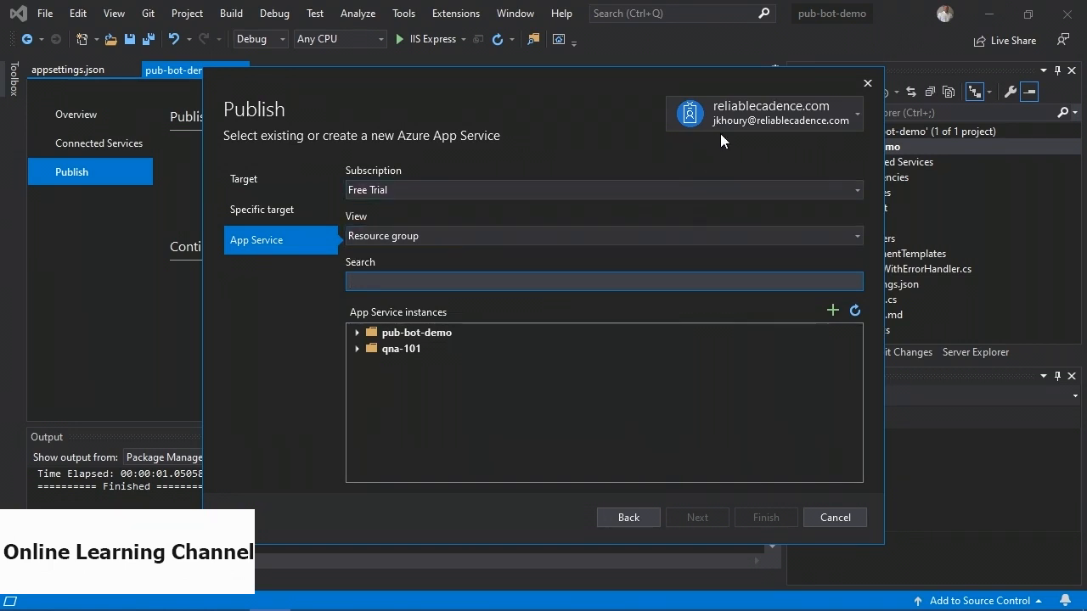
left_click(355, 333)
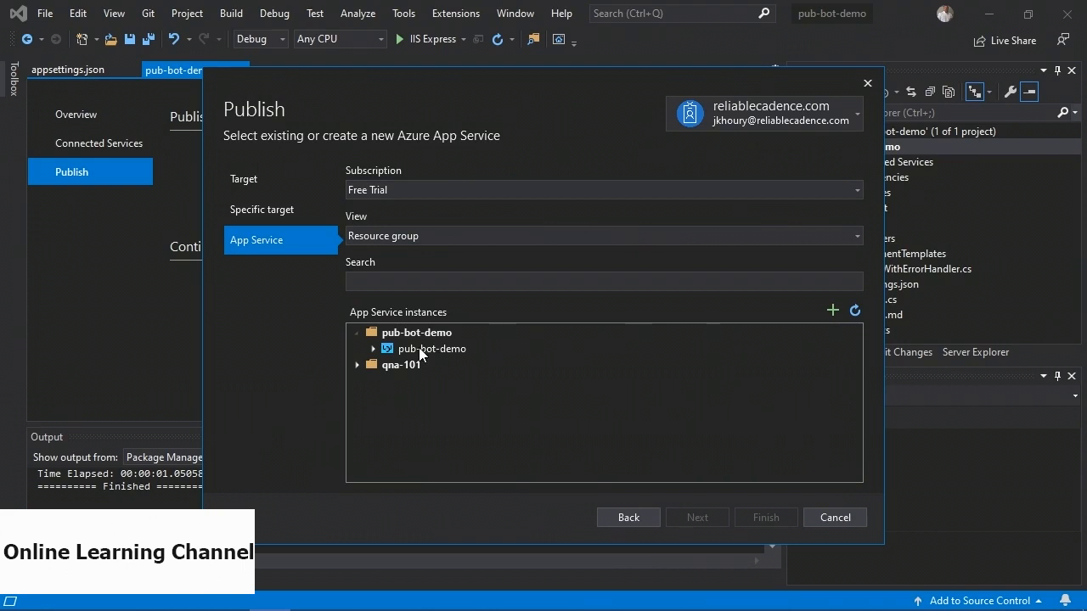
left_click(455, 348)
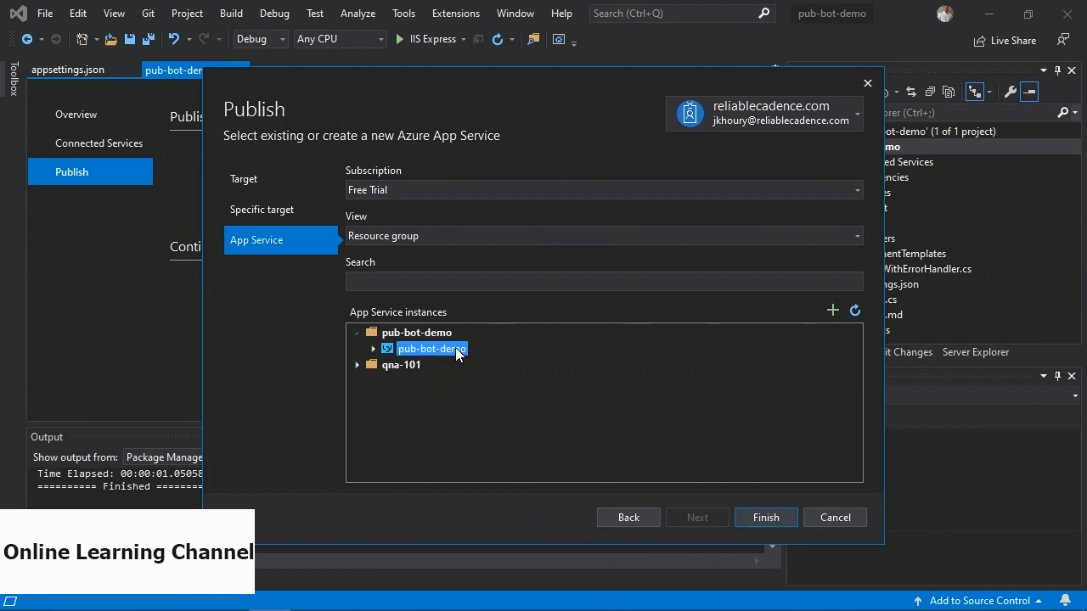
left_click(769, 517)
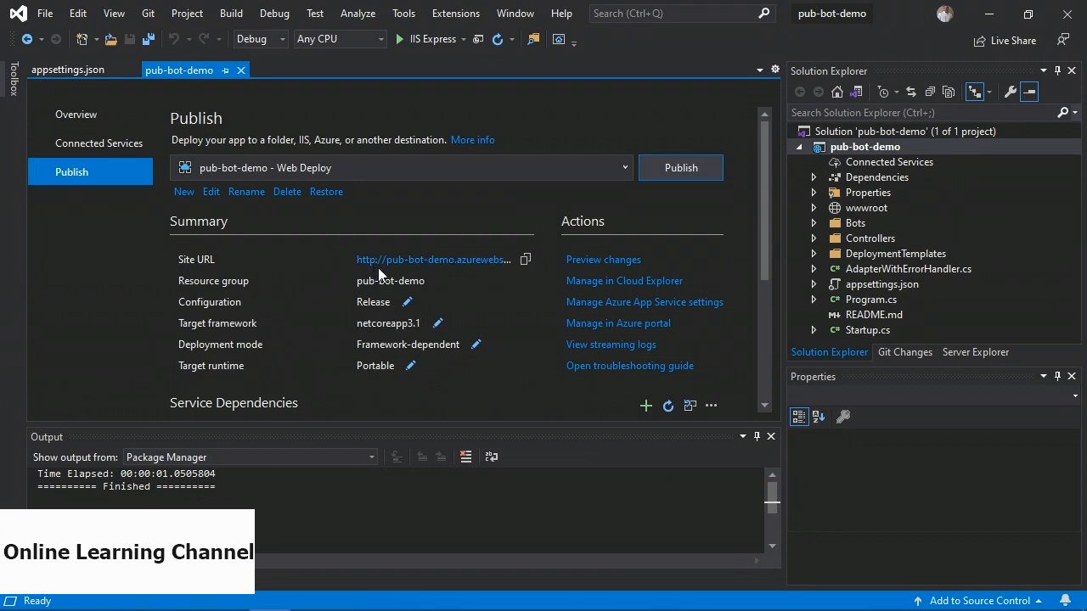
Step: Change the destination URL to https, validate and save the connection, then publish the bot
left_click(212, 192)
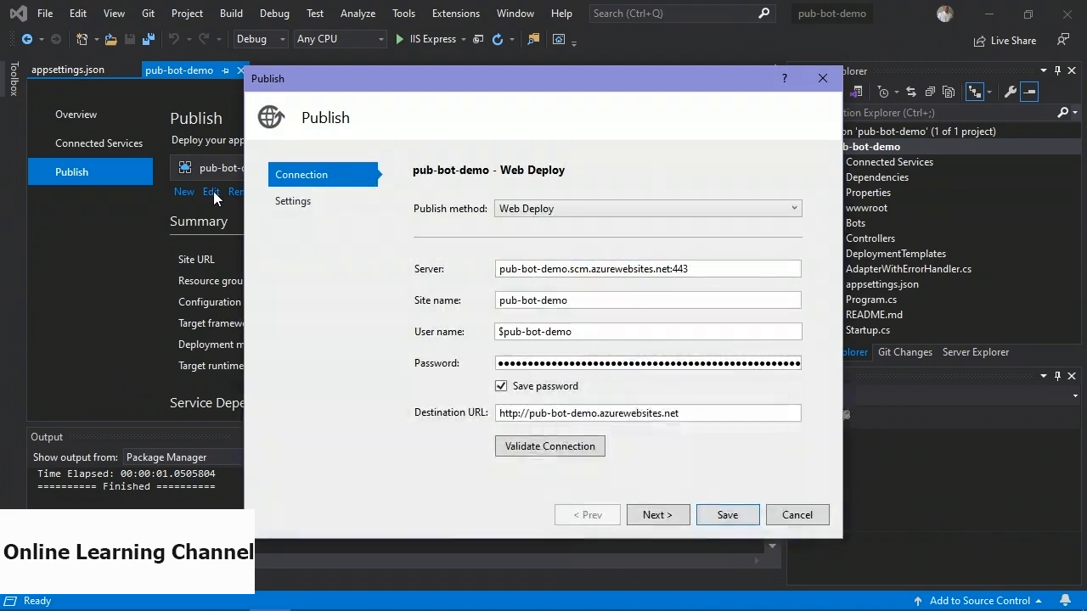
left_click(519, 414)
type("s")
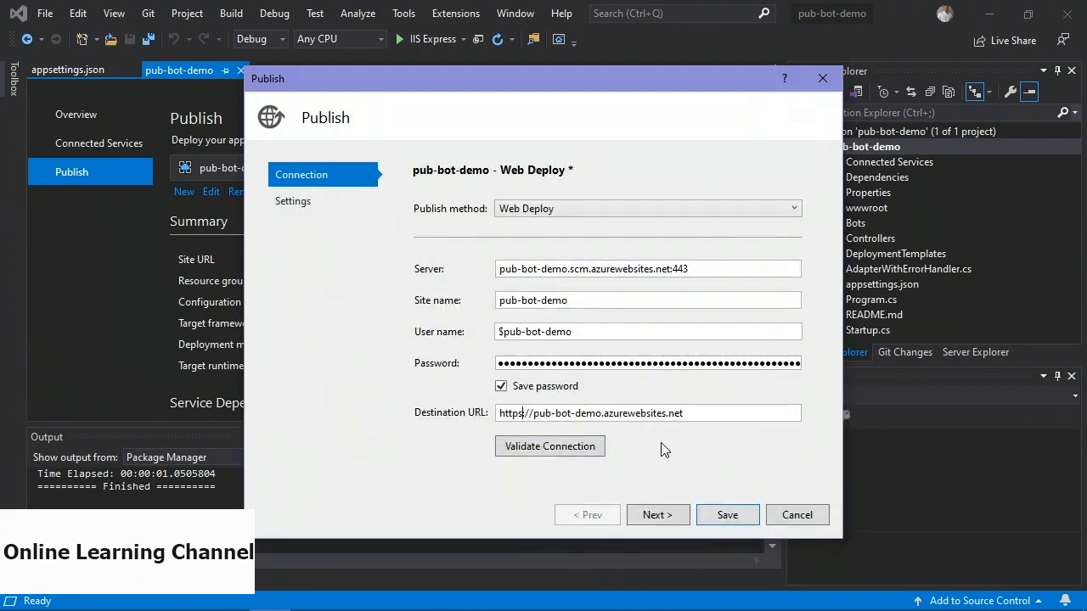
left_click(564, 445)
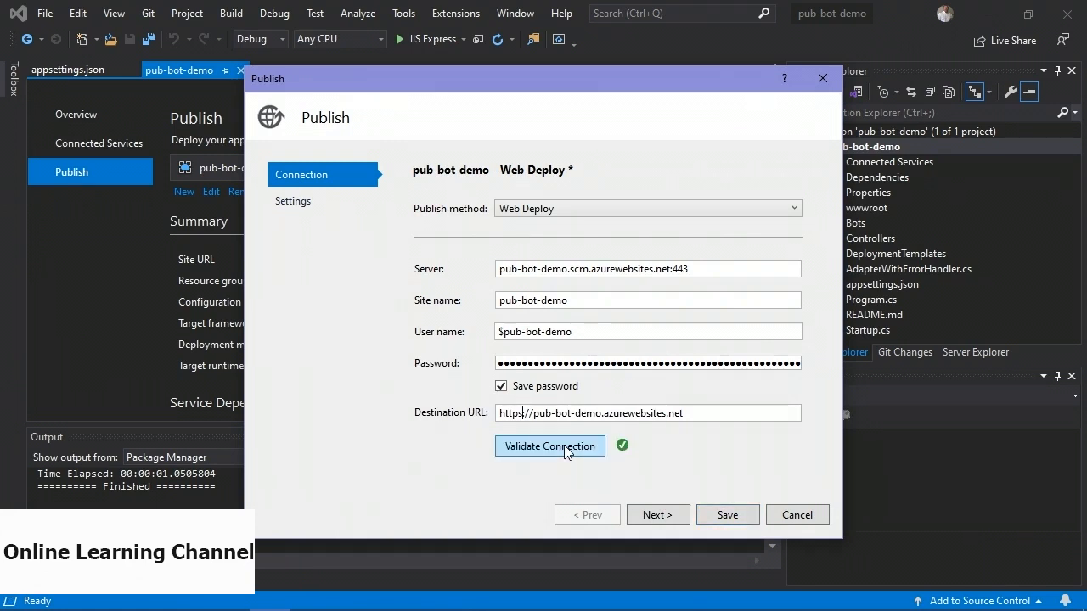
left_click(746, 519)
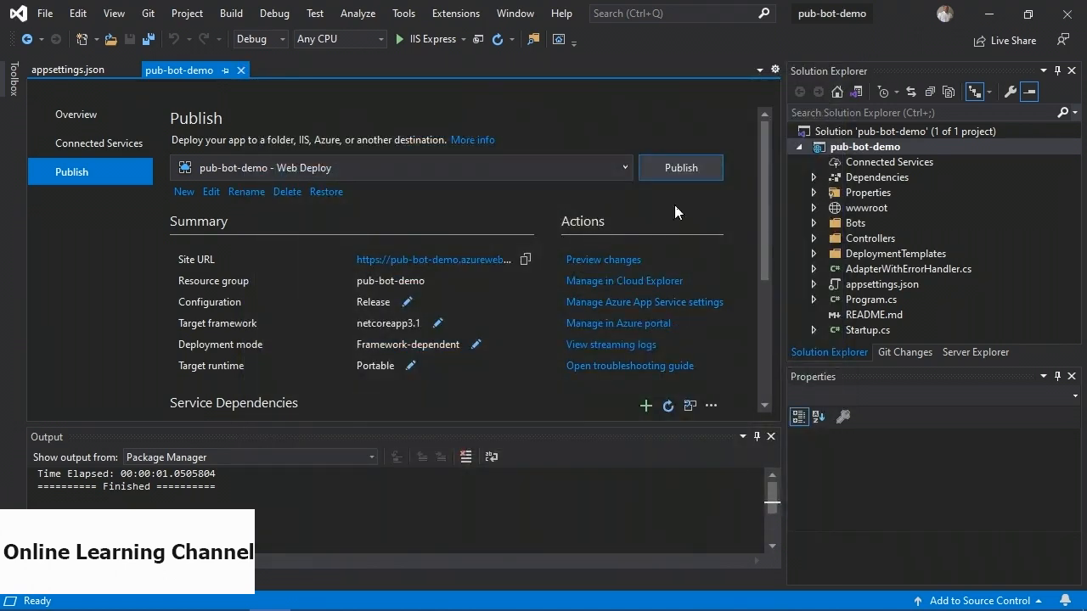
left_click(681, 174)
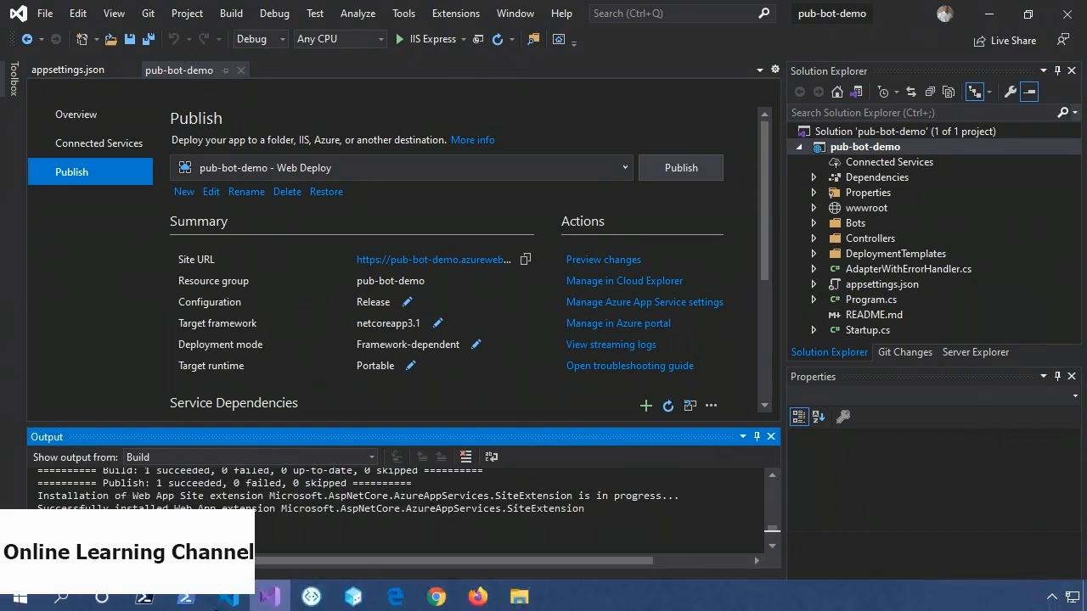
Step: Close the bot's landing-page tab in Firefox and open pub-bot-demo's Test in Web Chat
mouse_move(477, 600)
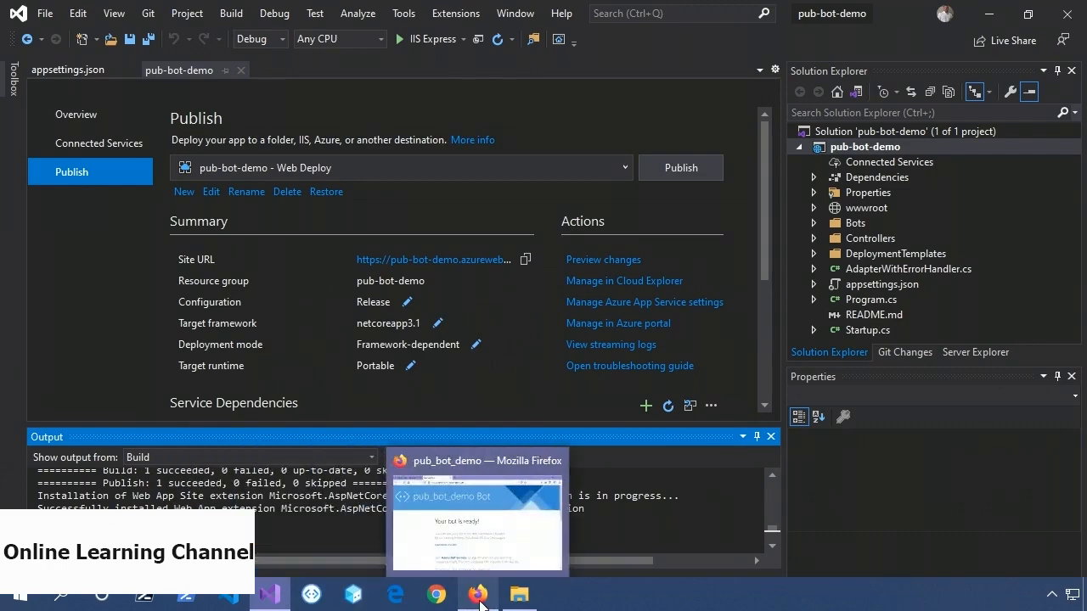
left_click(478, 597)
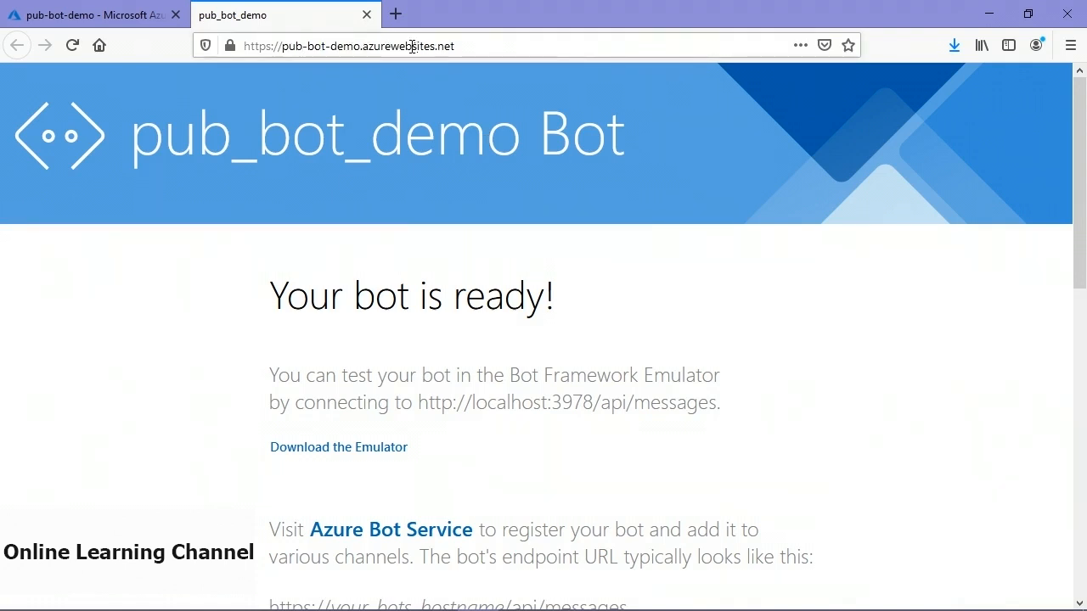
left_click(366, 14)
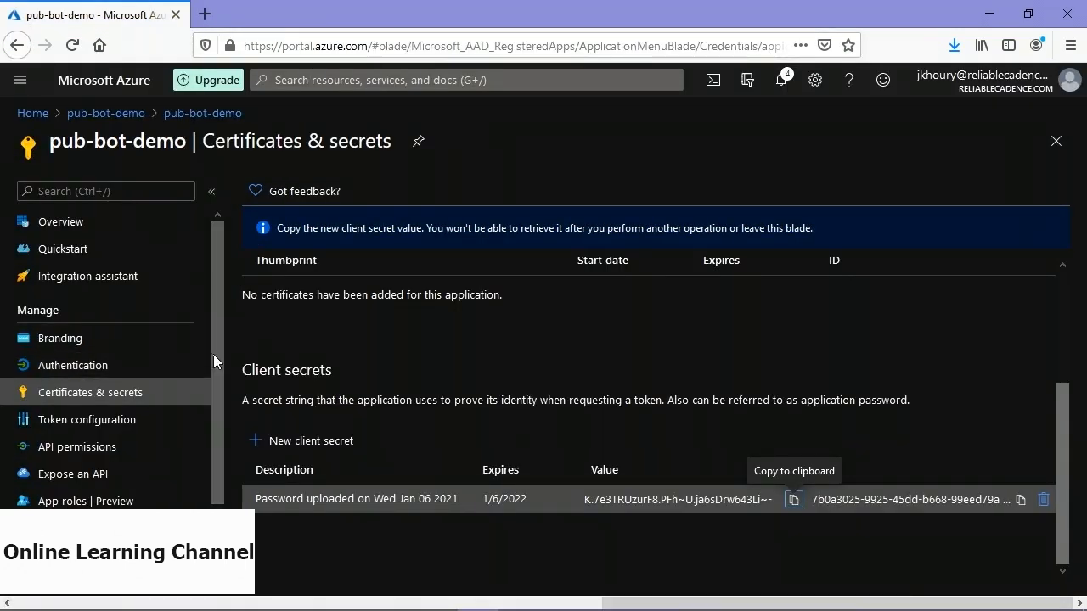
left_click(114, 114)
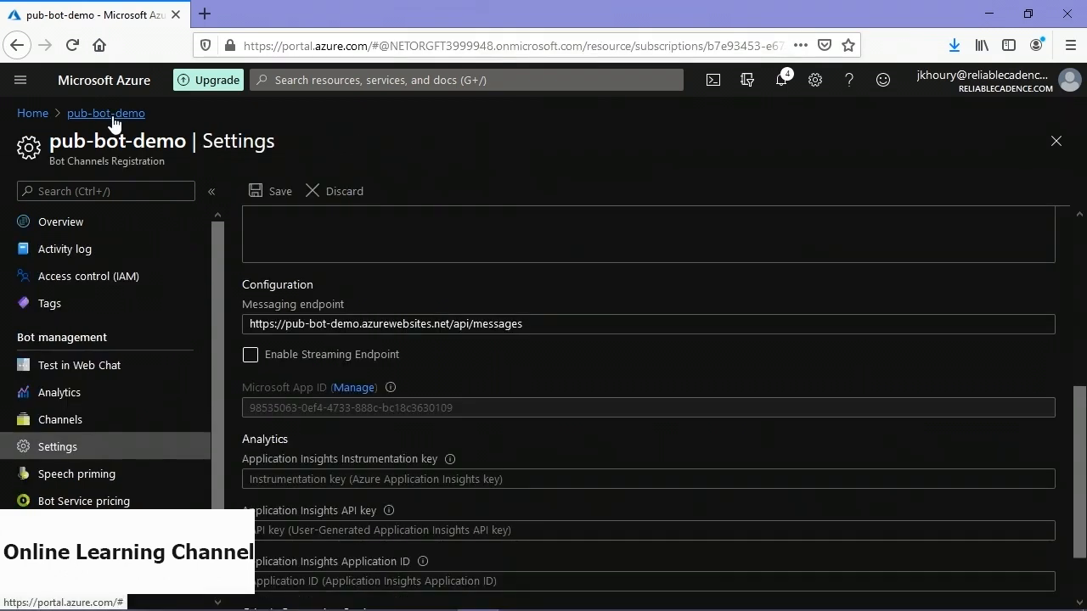
left_click(97, 373)
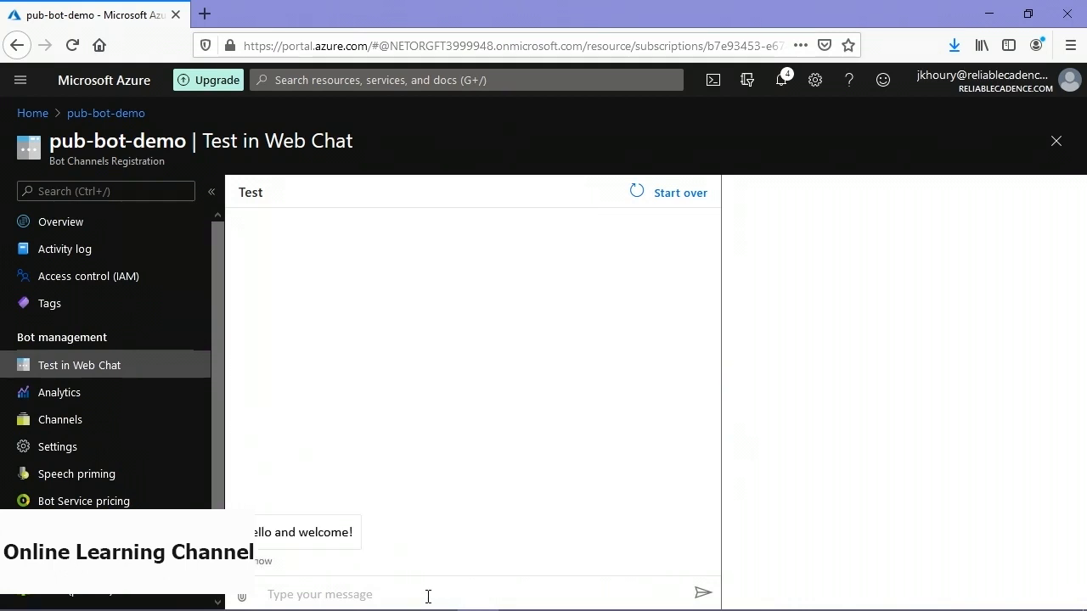
Step: Send the message 'hello there' to the bot in Test in Web Chat
left_click(427, 597)
type("hello there")
key("Return")
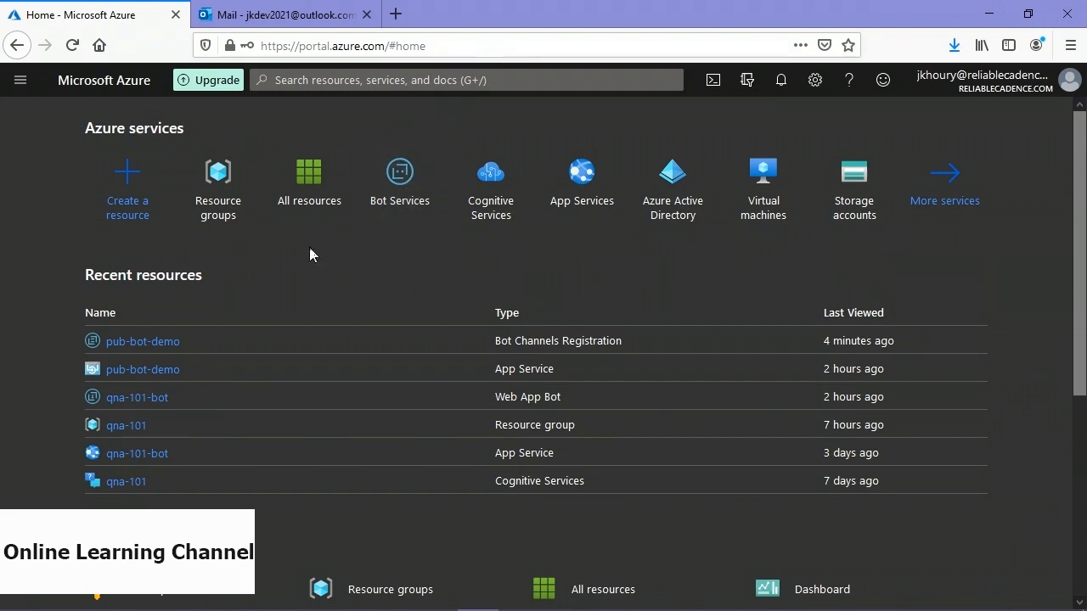
Step: Reopen pub-bot-demo's web chat test, send 'what did you say?', then go to Channels
left_click(144, 342)
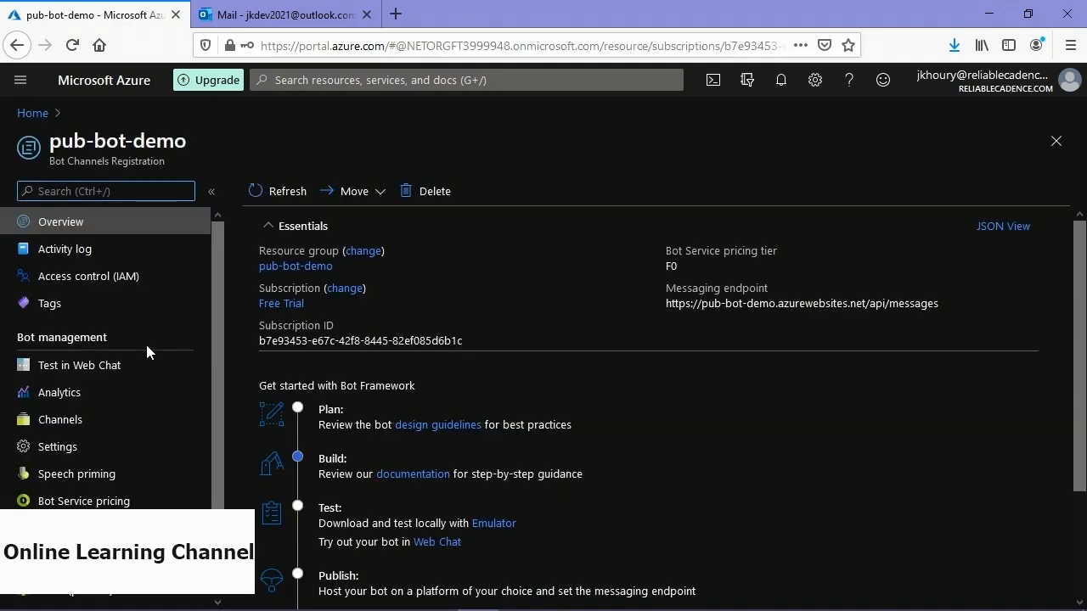
left_click(100, 369)
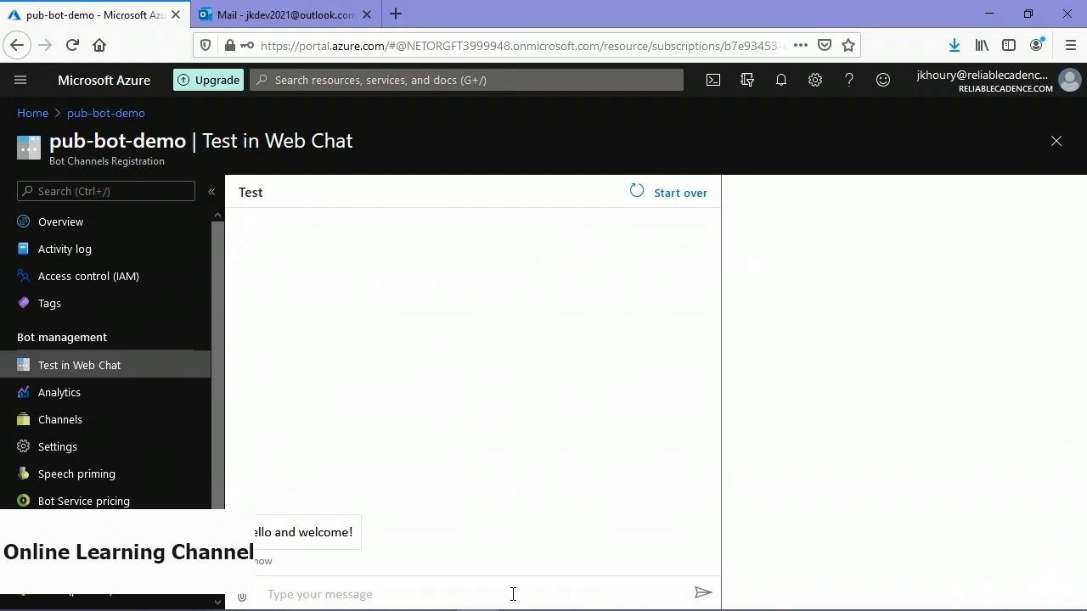
type("what did you say?")
key("Return")
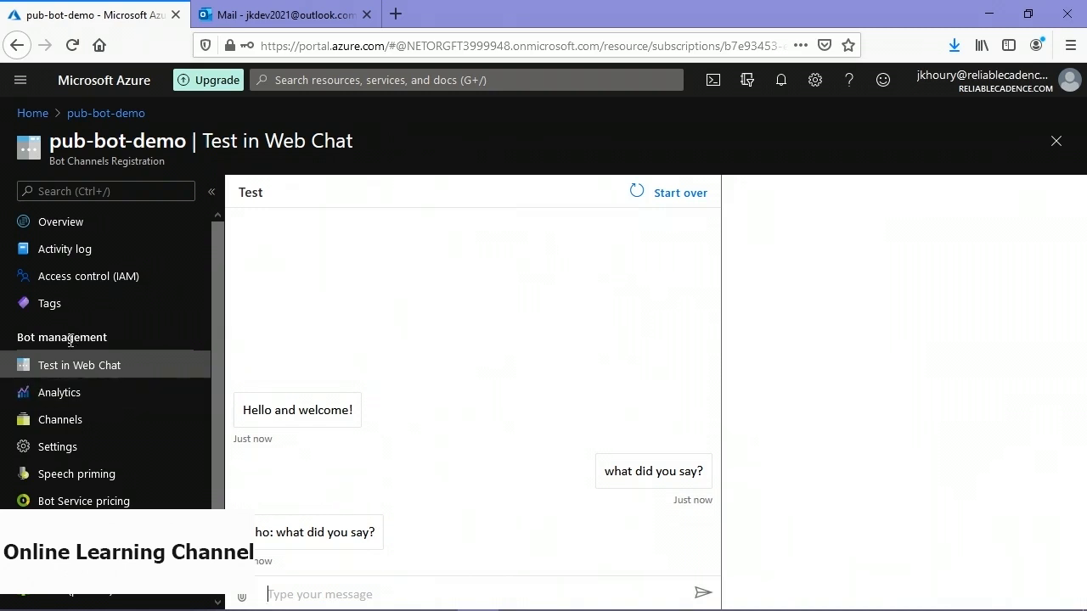
left_click(72, 419)
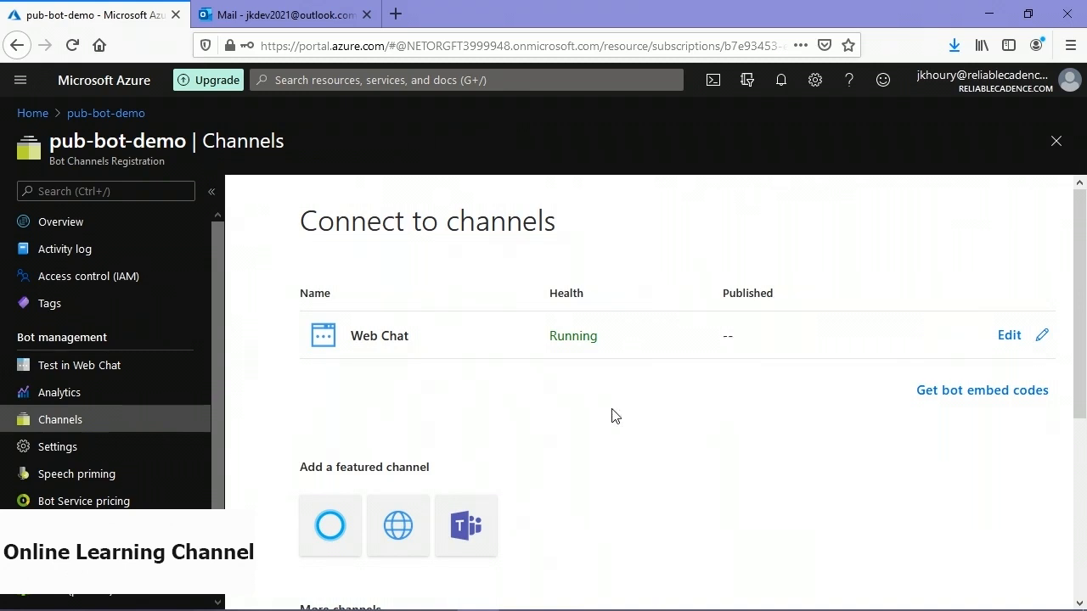
Step: Scroll down to More channels and open the Email channel tile
scroll(620, 399, "down", 2)
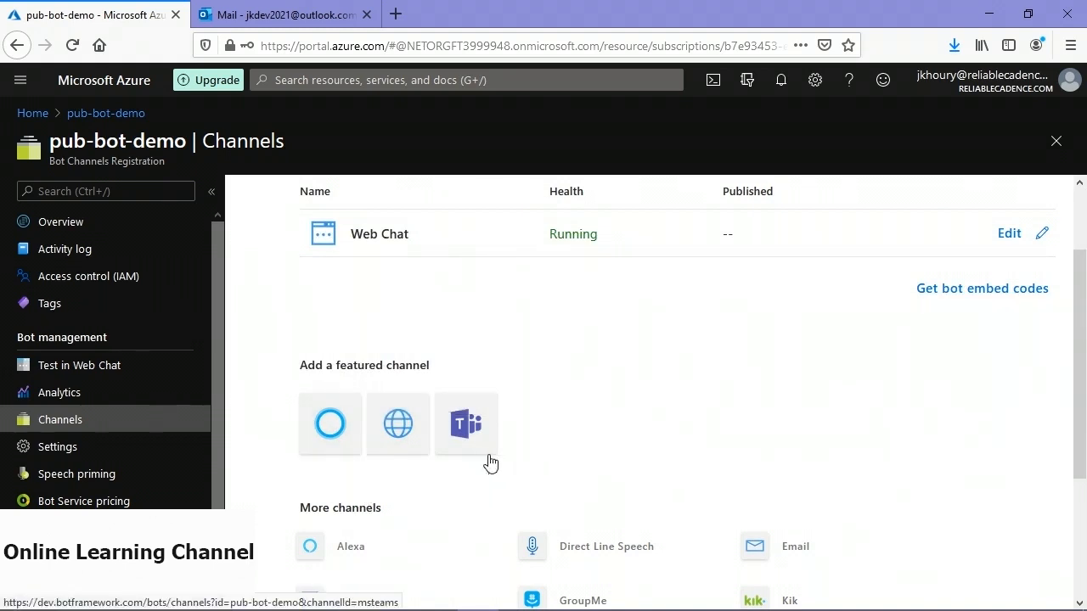
scroll(865, 403, "down", 1)
scroll(864, 406, "down", 3)
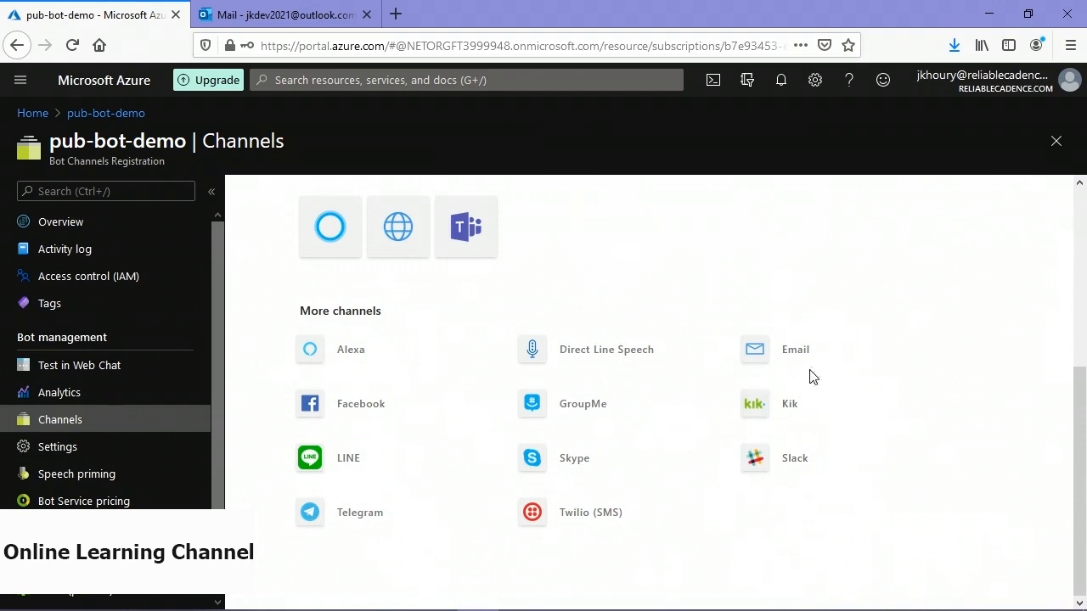
left_click(772, 356)
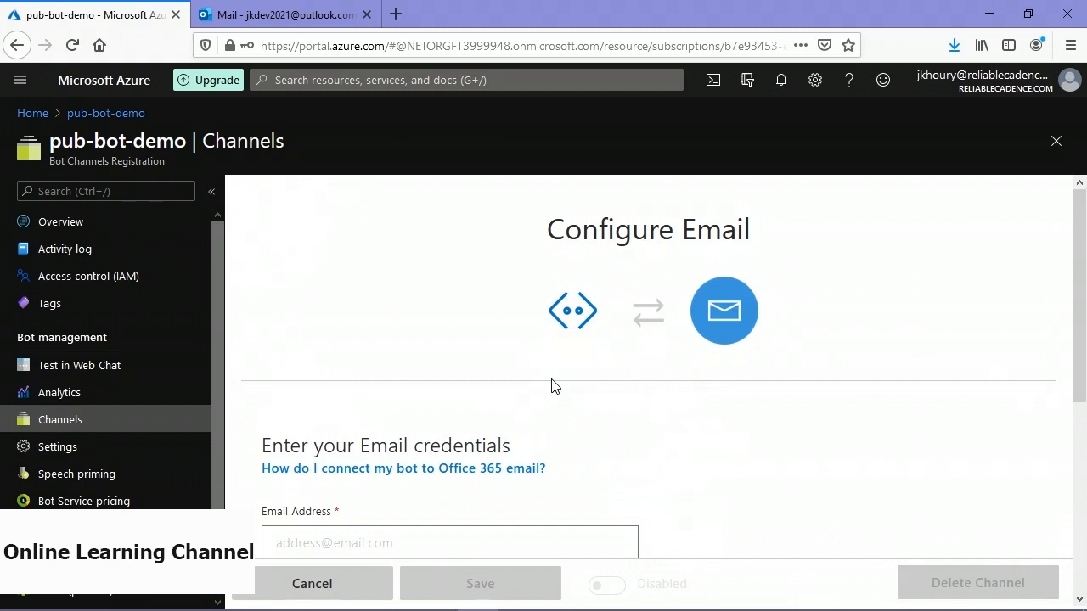
Step: Enter the email account's address and password, save the Email channel, and return to the channel list
scroll(552, 386, "down", 3)
left_click(496, 374)
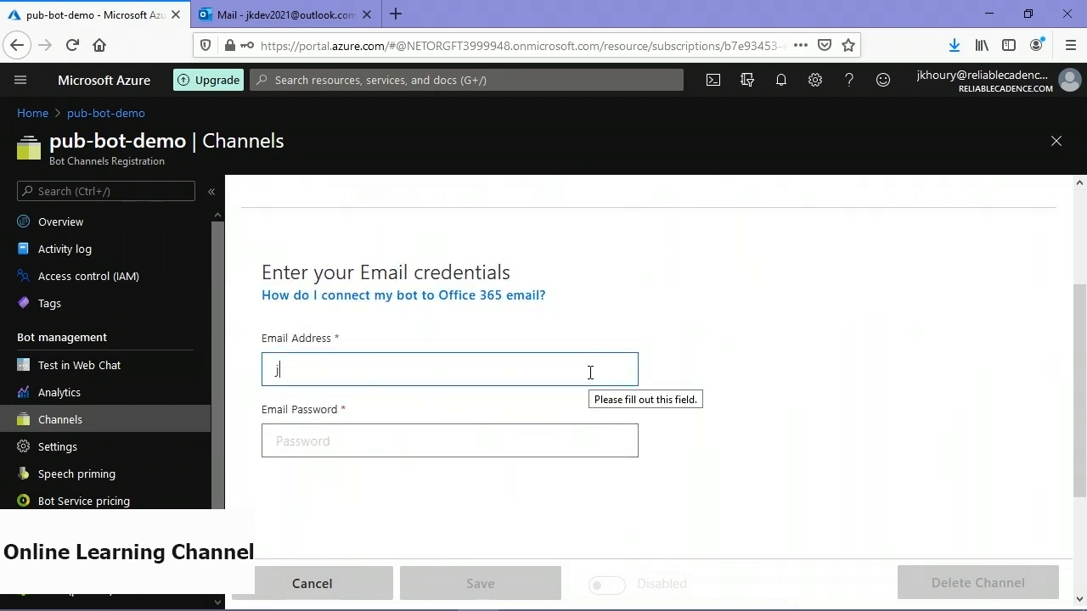
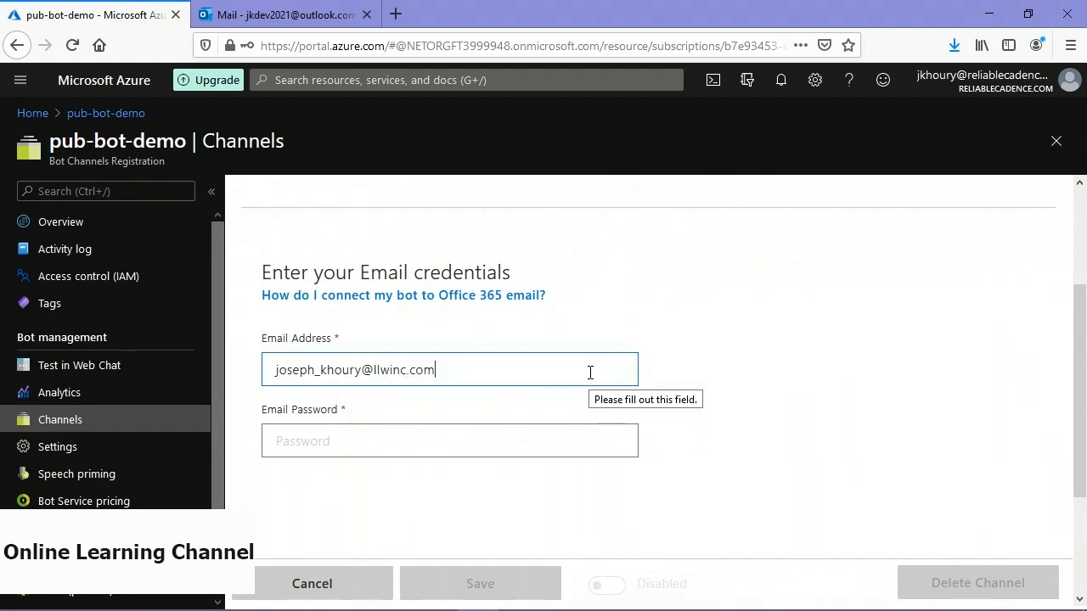
left_click(552, 441)
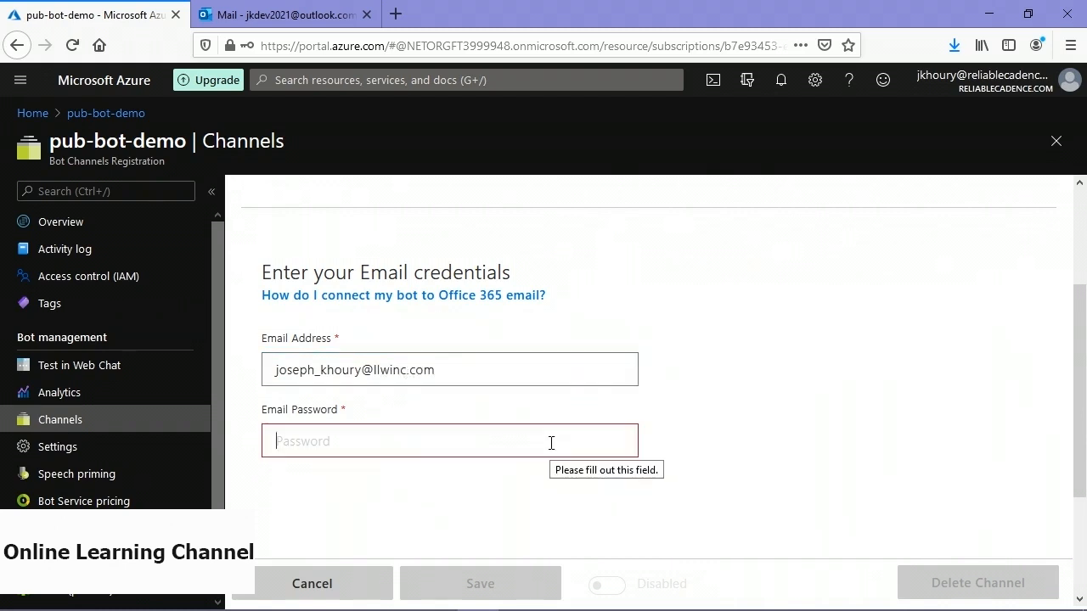
type("*************")
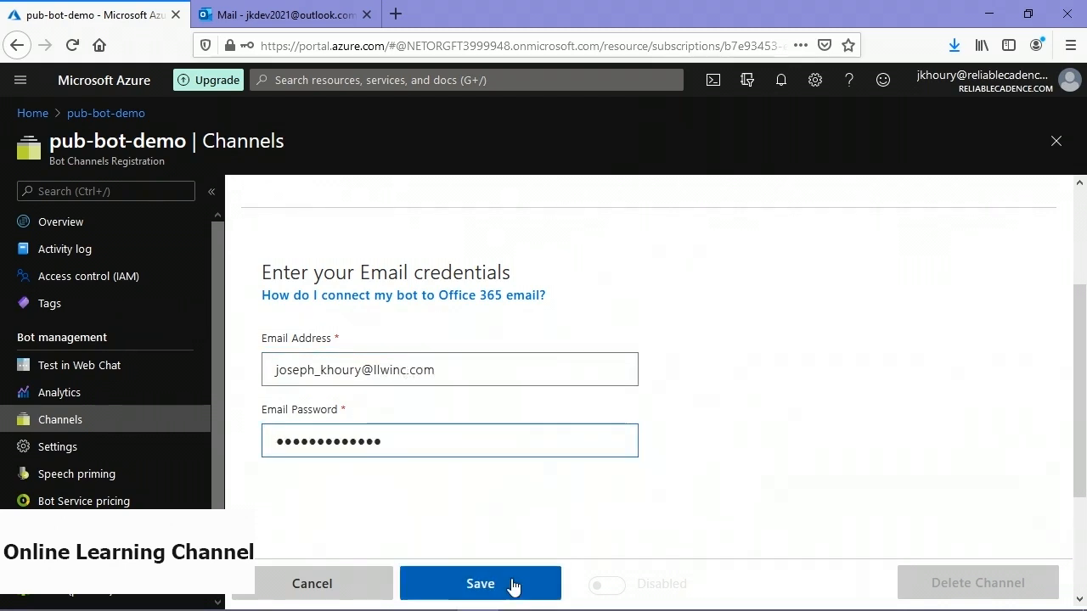
left_click(513, 585)
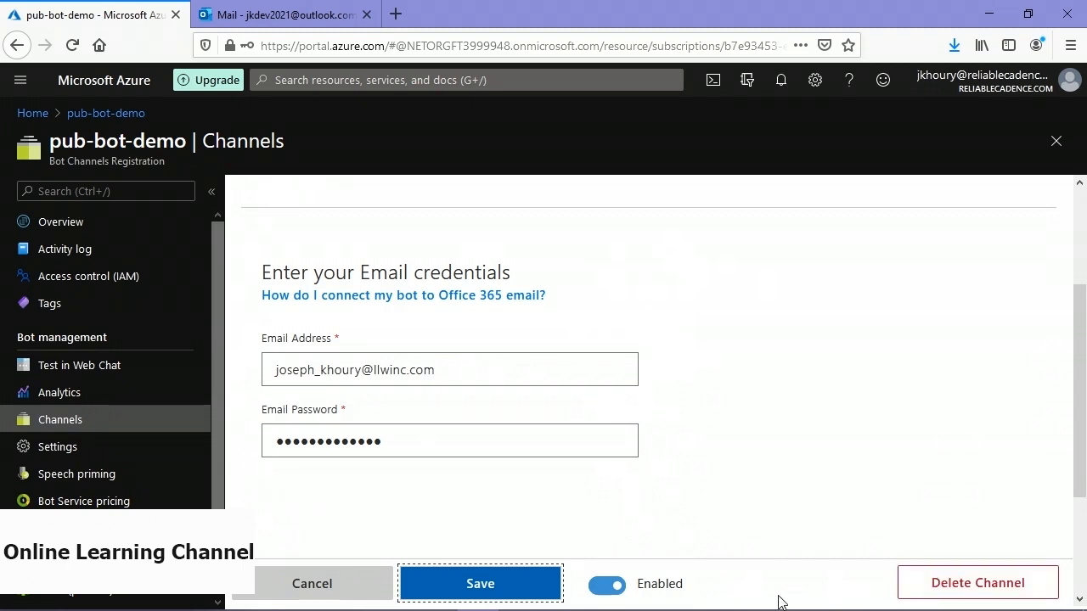
left_click(339, 586)
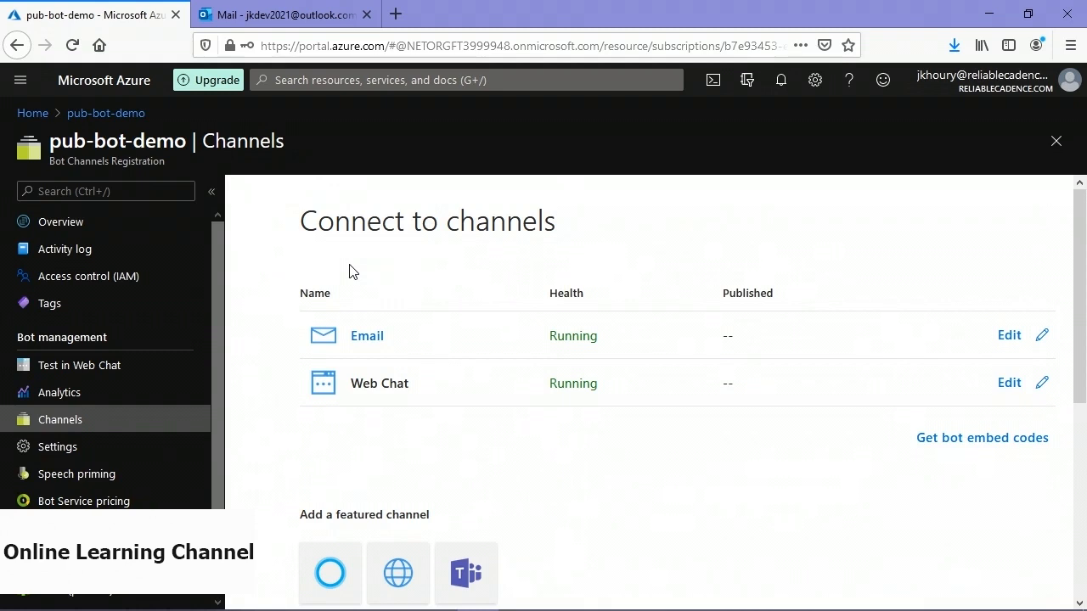
Step: In Outlook, send a new email titled 'what did you say?' to the bot's address
left_click(304, 15)
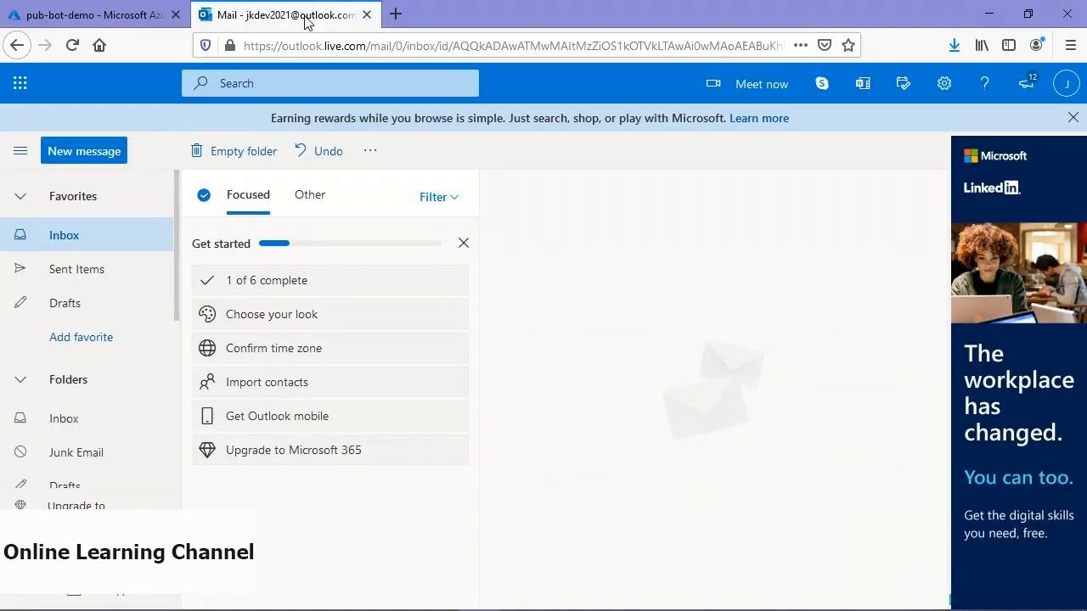
left_click(113, 160)
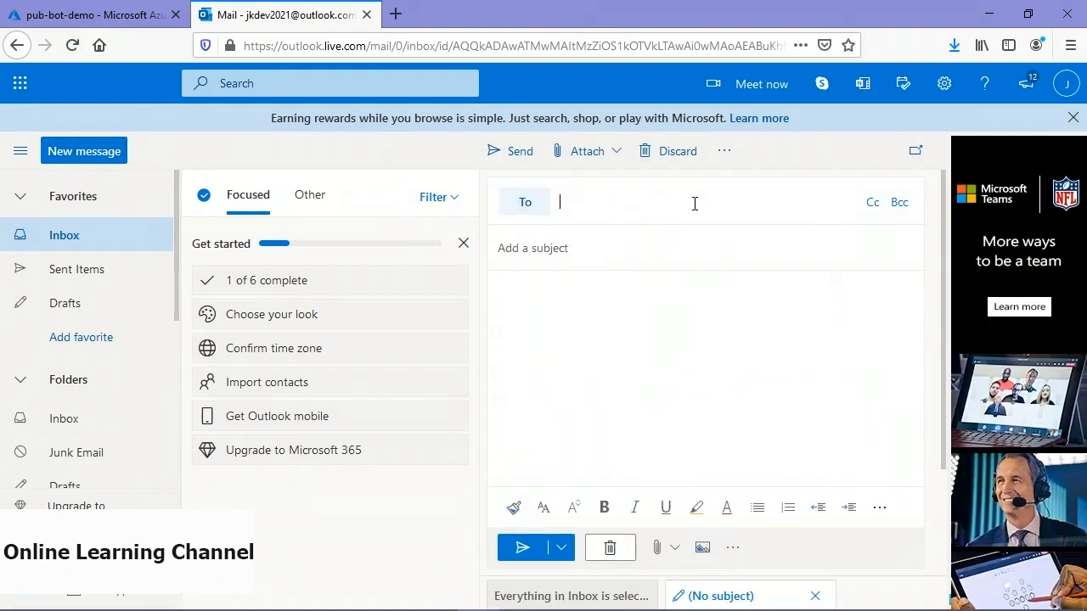
left_click(728, 203)
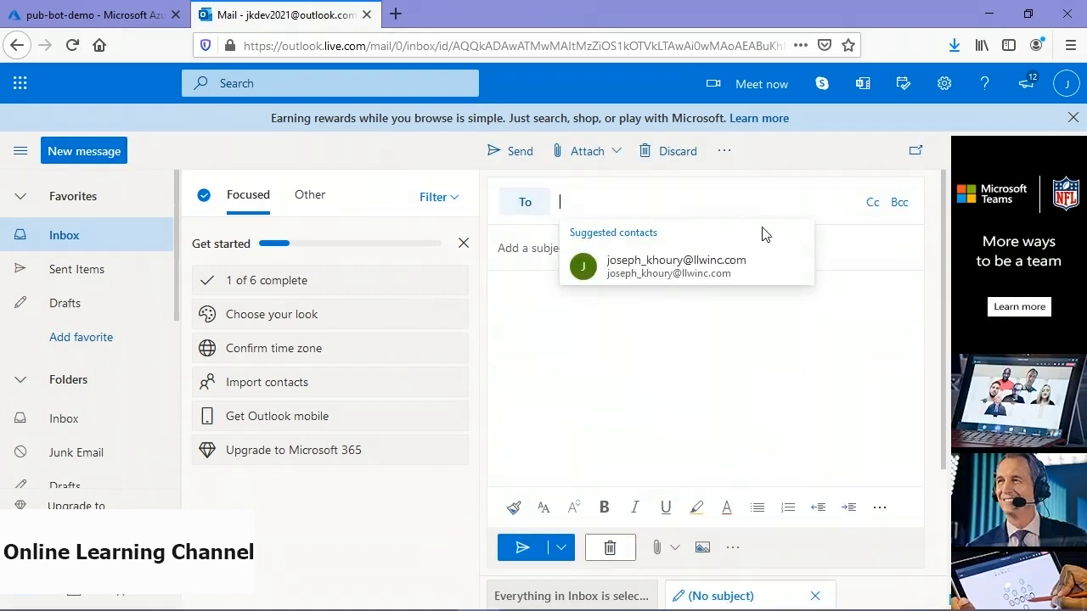
left_click(709, 269)
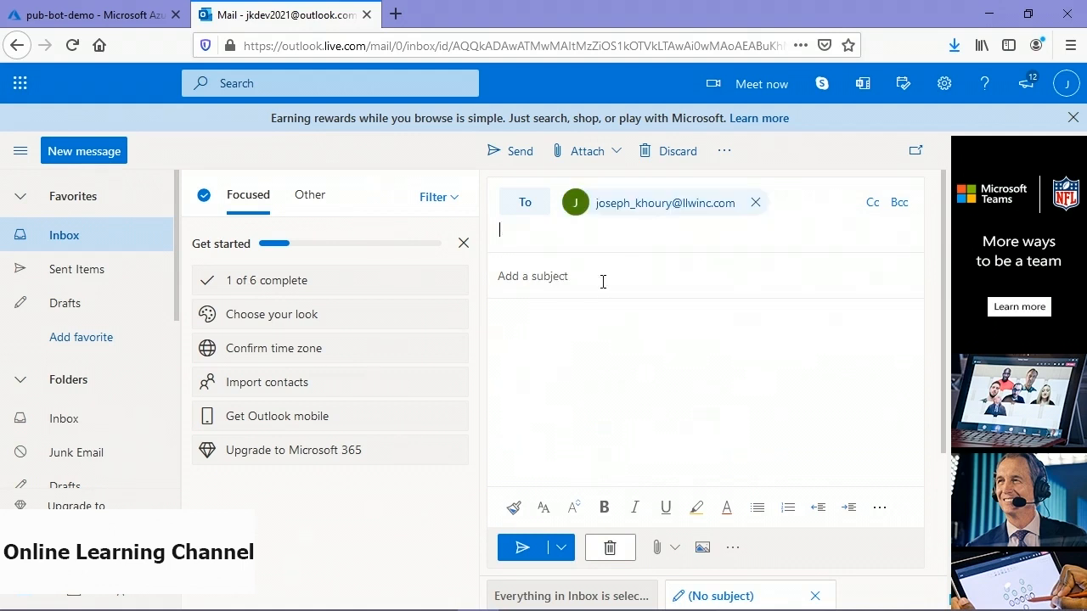
left_click(689, 273)
type("what did you say?")
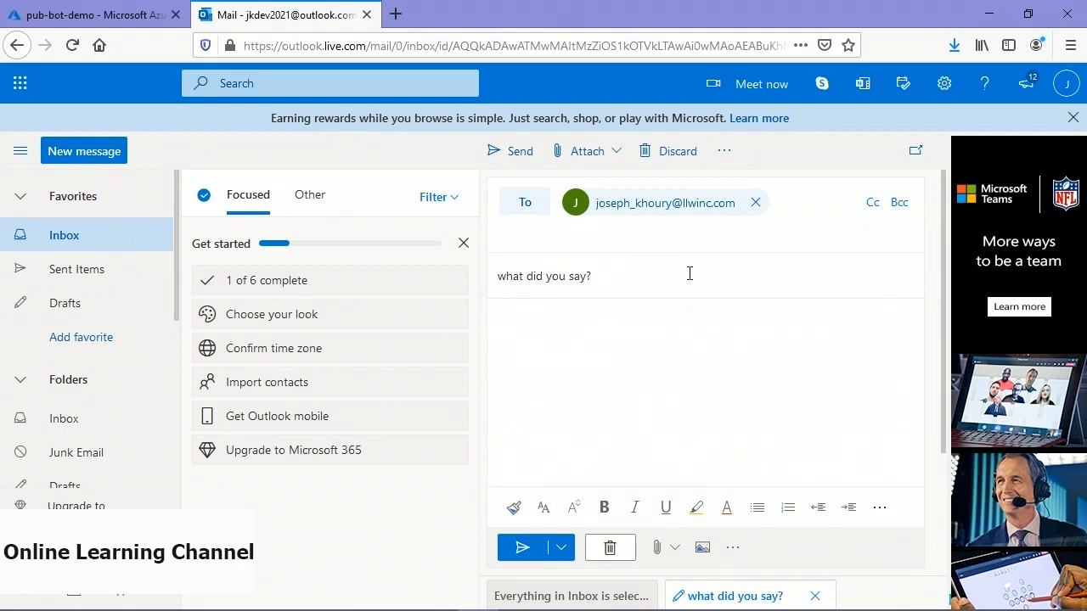
left_click(522, 549)
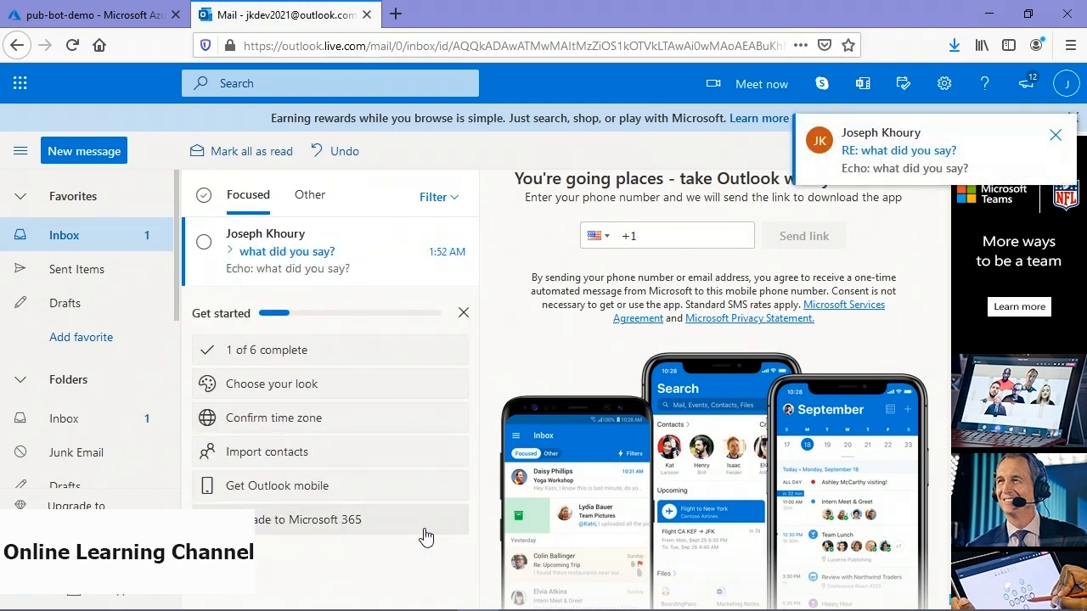
Step: Answer the bot's echo email with the 'Never mind.' suggested reply, then return to Azure Channels
left_click(287, 268)
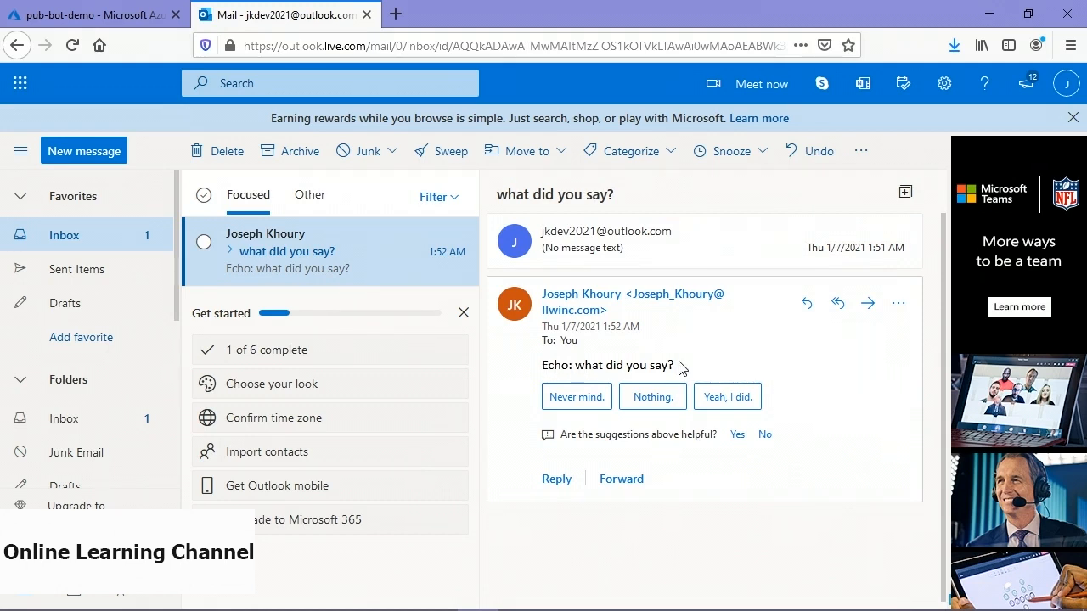
left_click(576, 396)
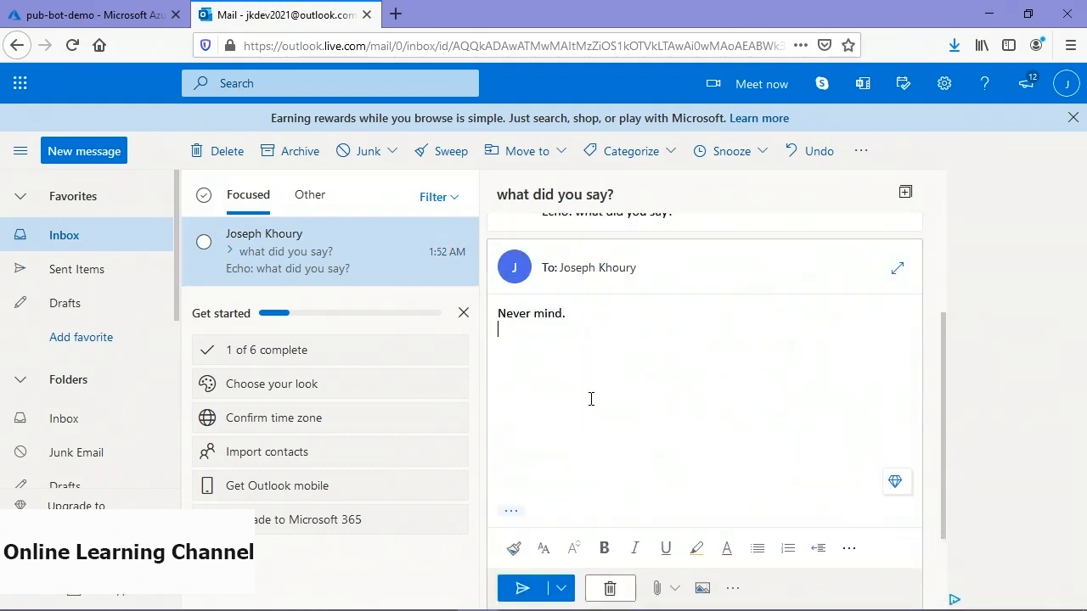
left_click(522, 588)
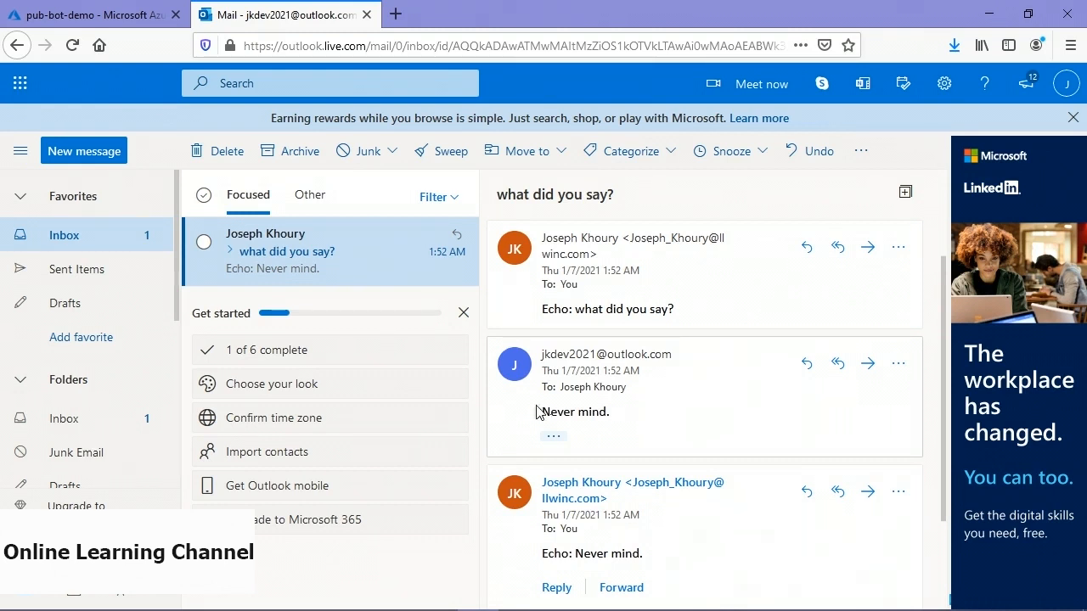
left_click(126, 20)
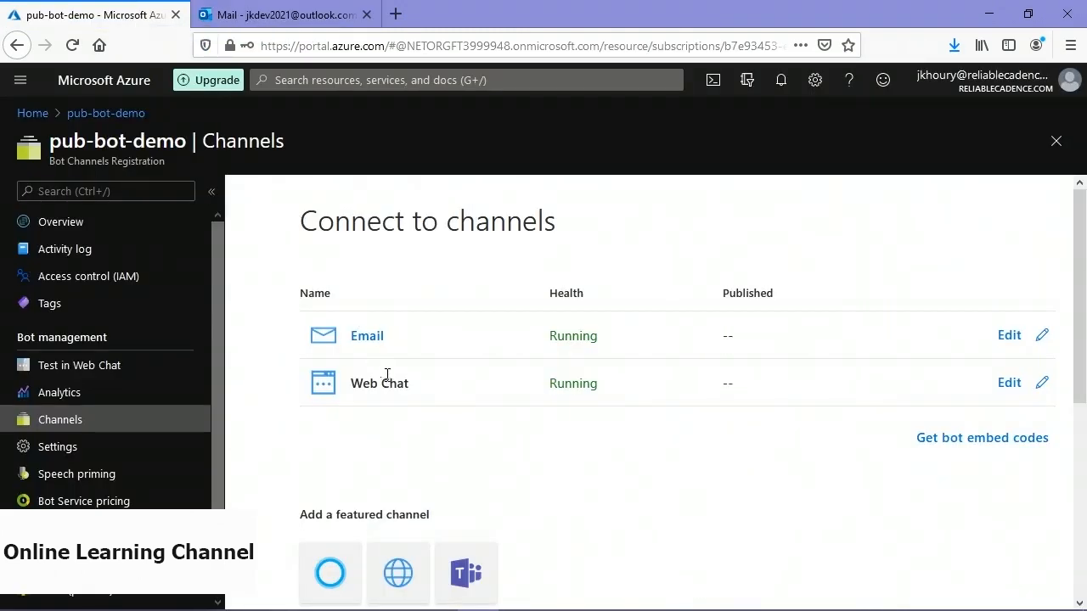
Step: Delete pub-bot-demo's Email channel, confirming the deletion
left_click(1008, 337)
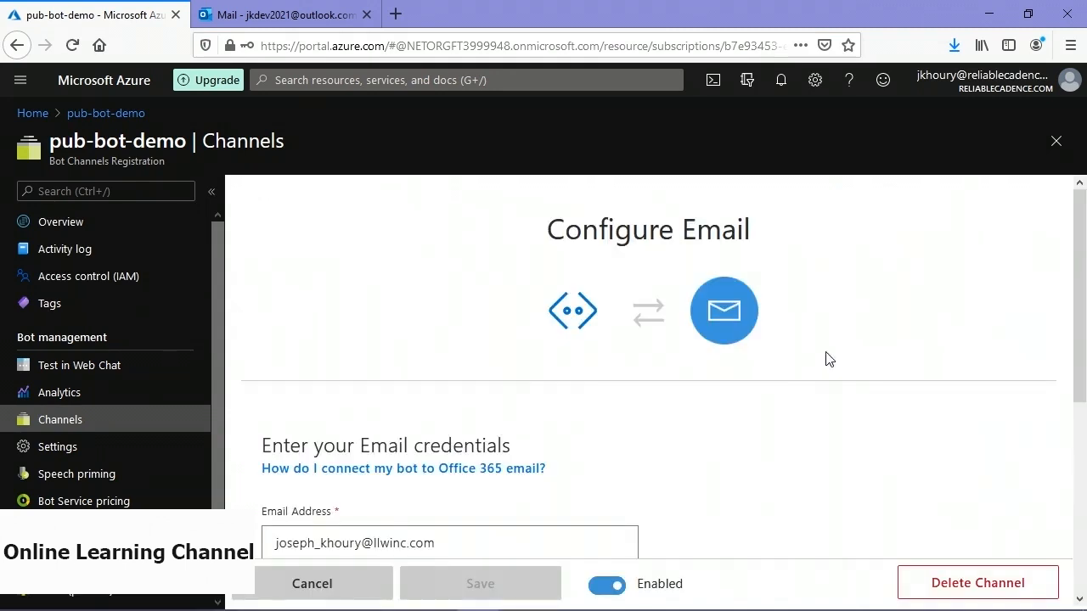
left_click(965, 592)
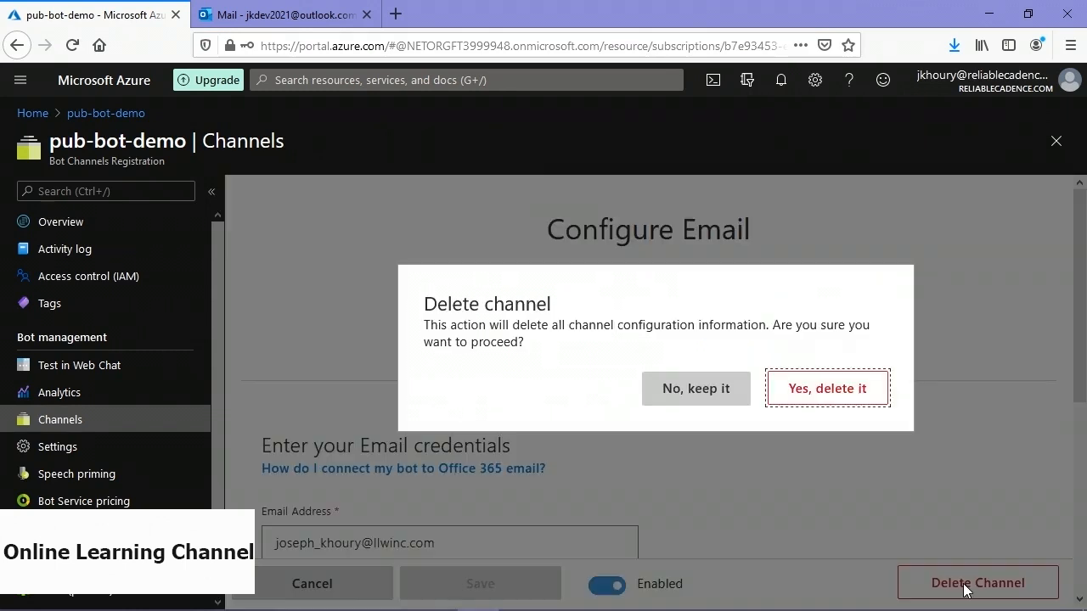
left_click(822, 399)
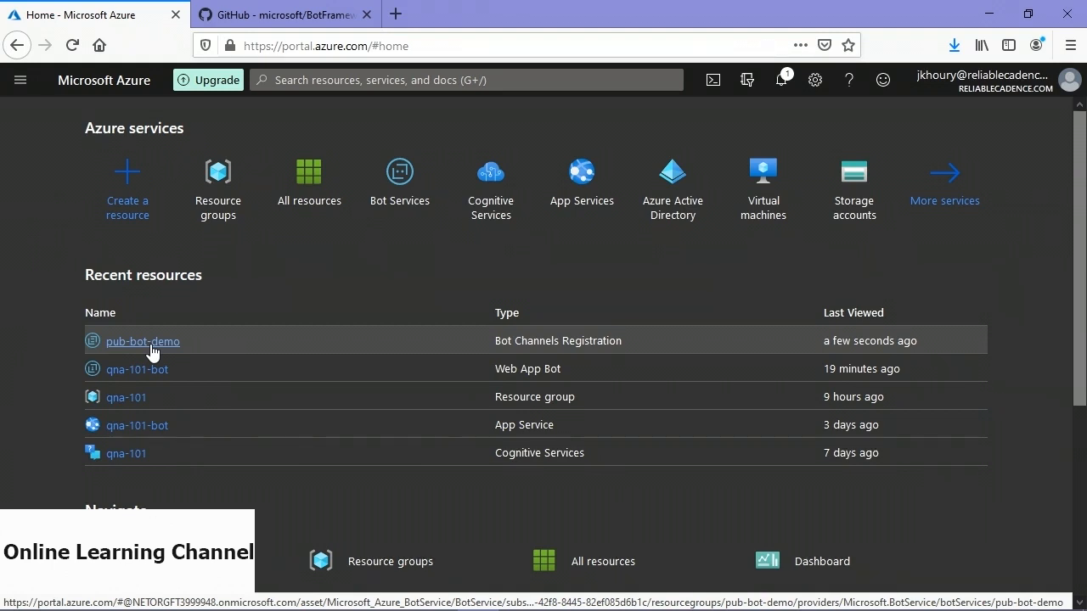
Step: Open pub-bot-demo, send 'what did you say' in Test in Web Chat, then view its Channels
left_click(151, 345)
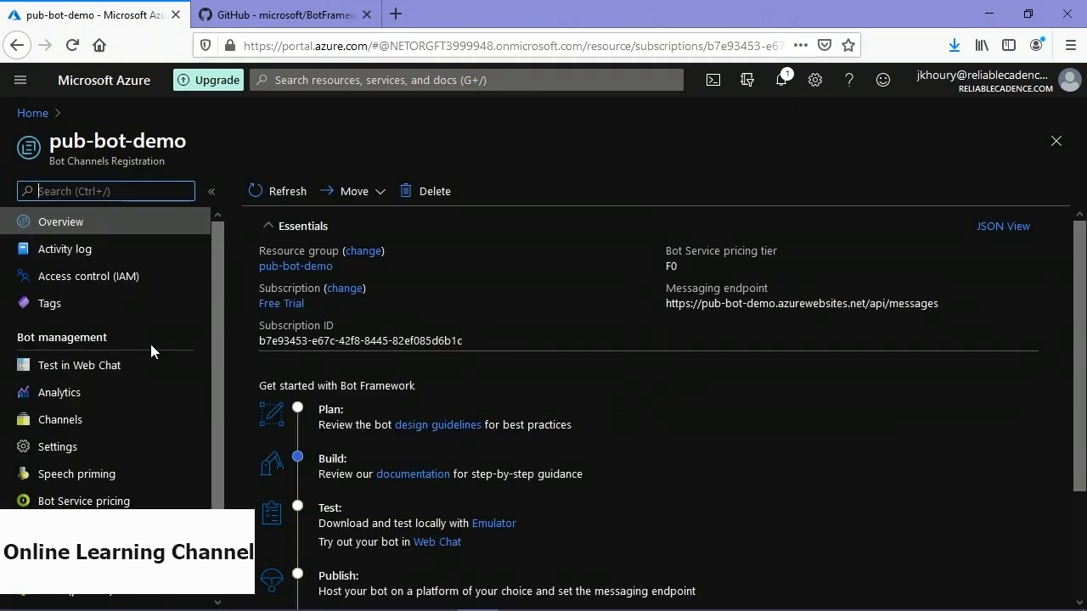
left_click(97, 371)
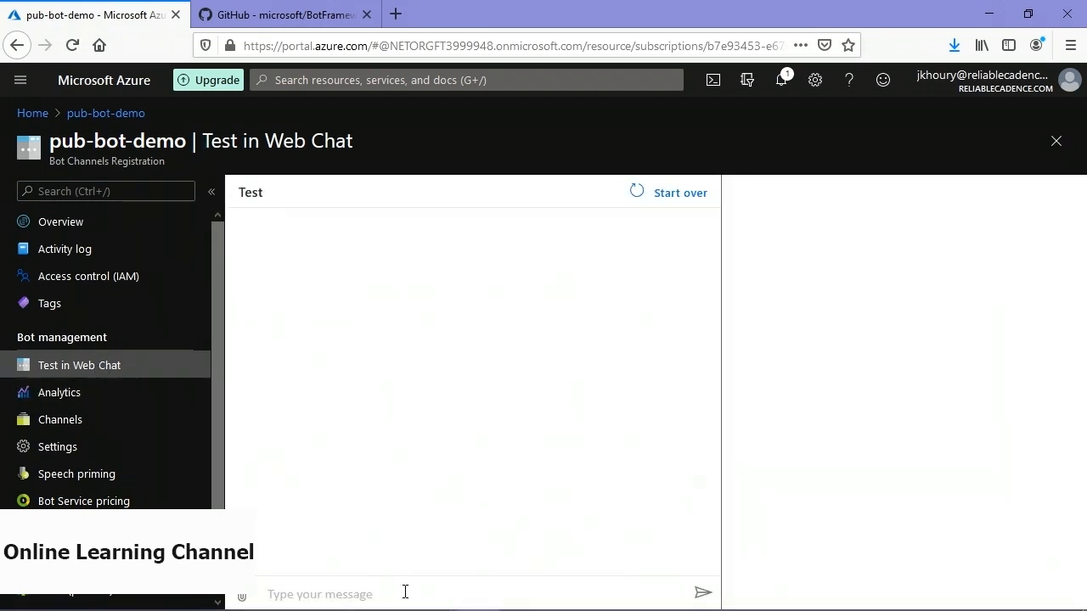
left_click(549, 587)
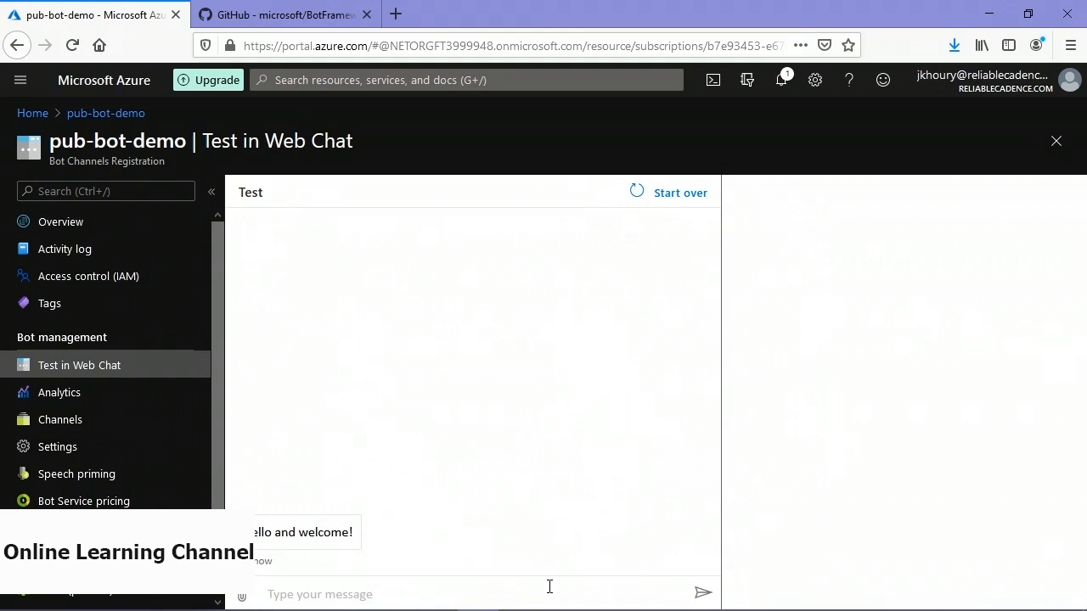
type("what did you say")
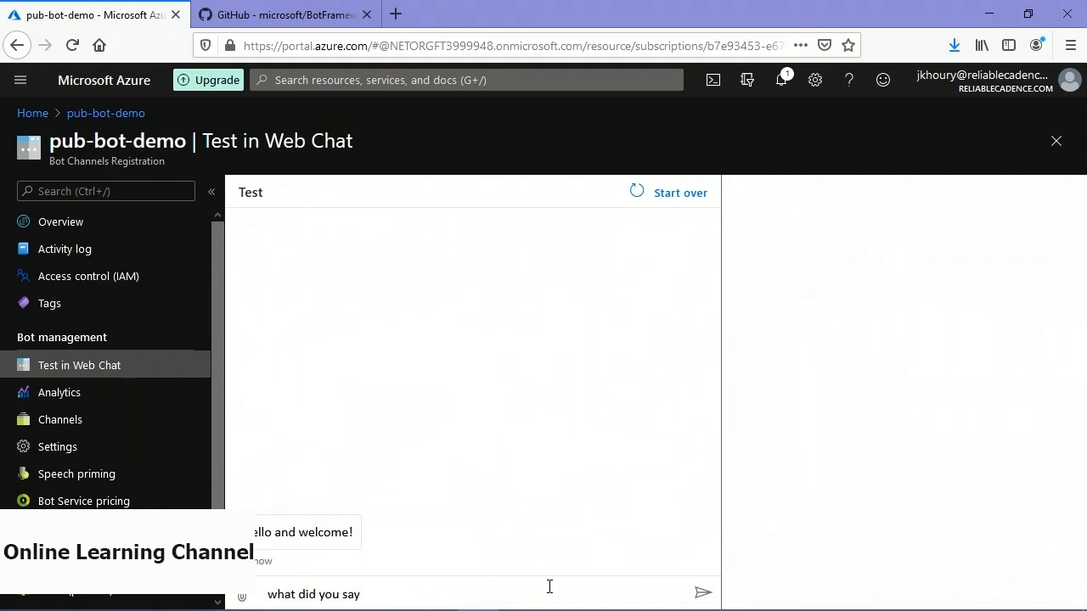
key("Return")
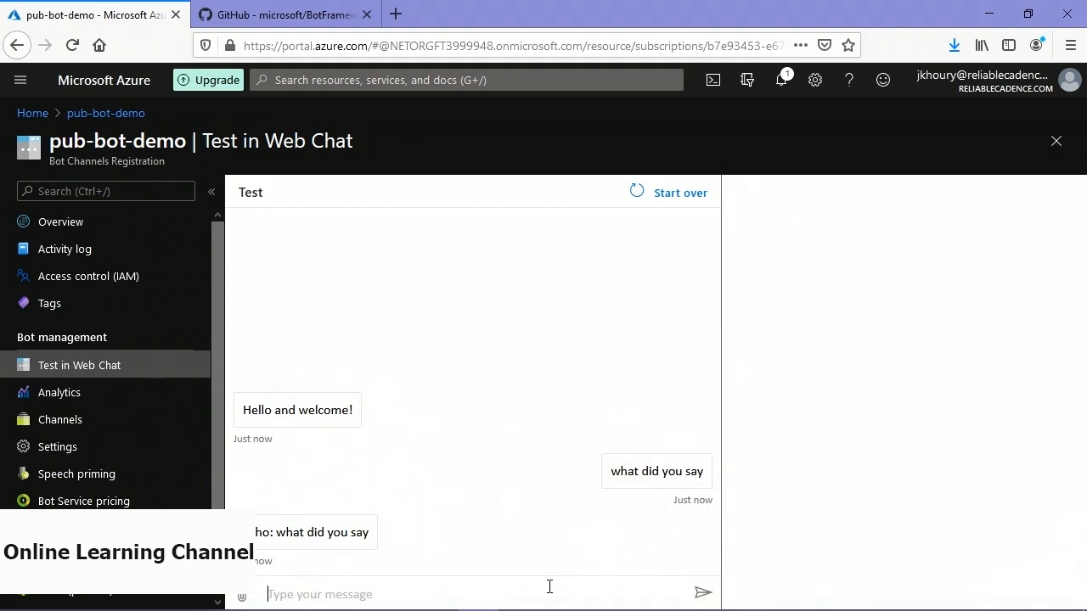
left_click(61, 422)
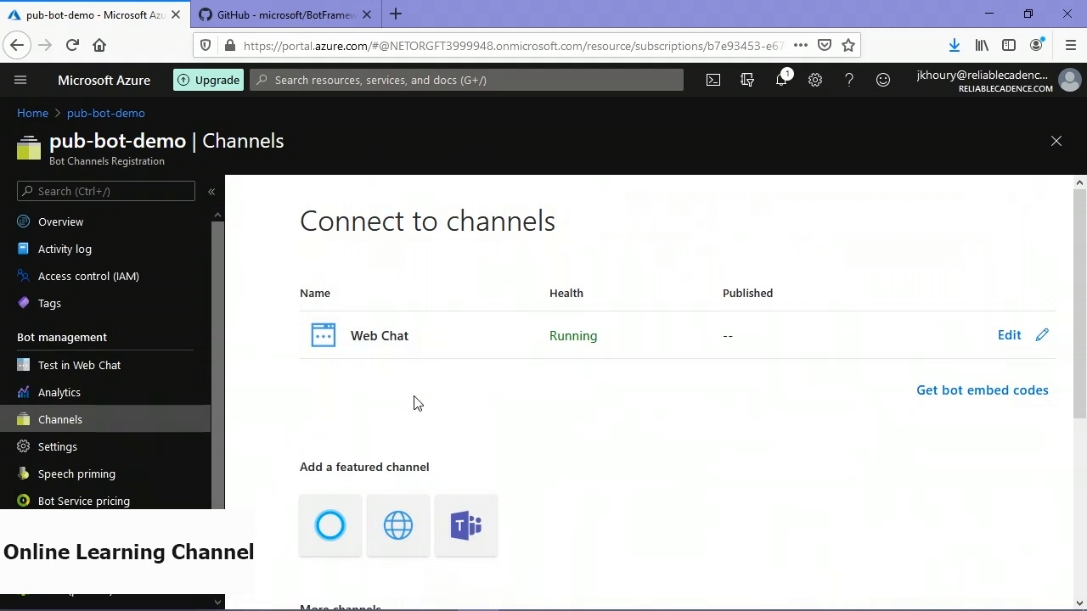
Step: Add the Direct Line channel, revealing and copying its first secret key
left_click(399, 530)
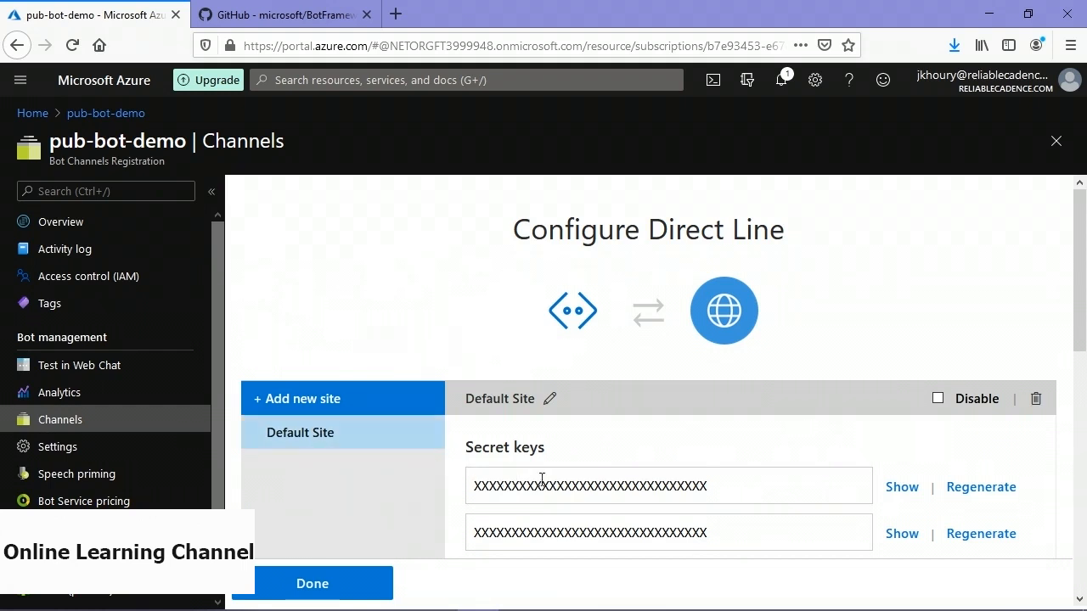
left_click(902, 488)
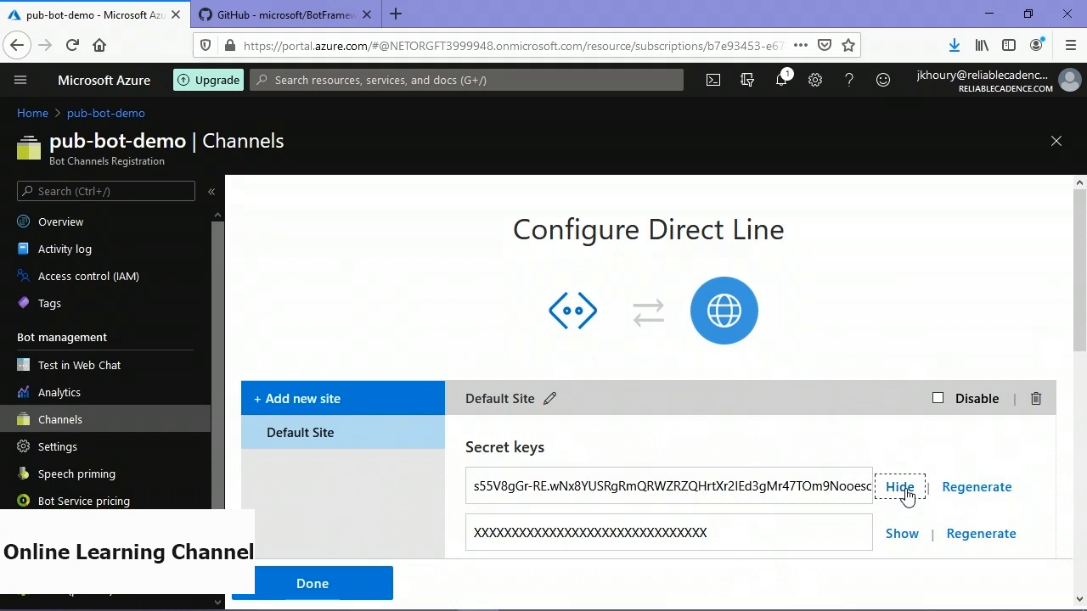
left_click_drag(472, 486, 891, 491)
key("ctrl+c")
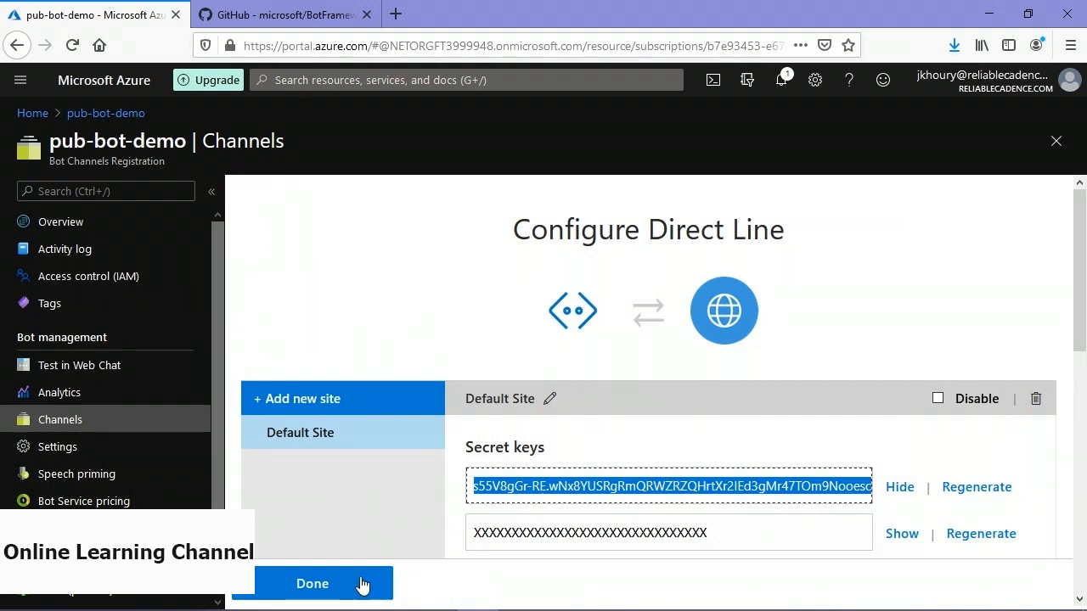
left_click(339, 592)
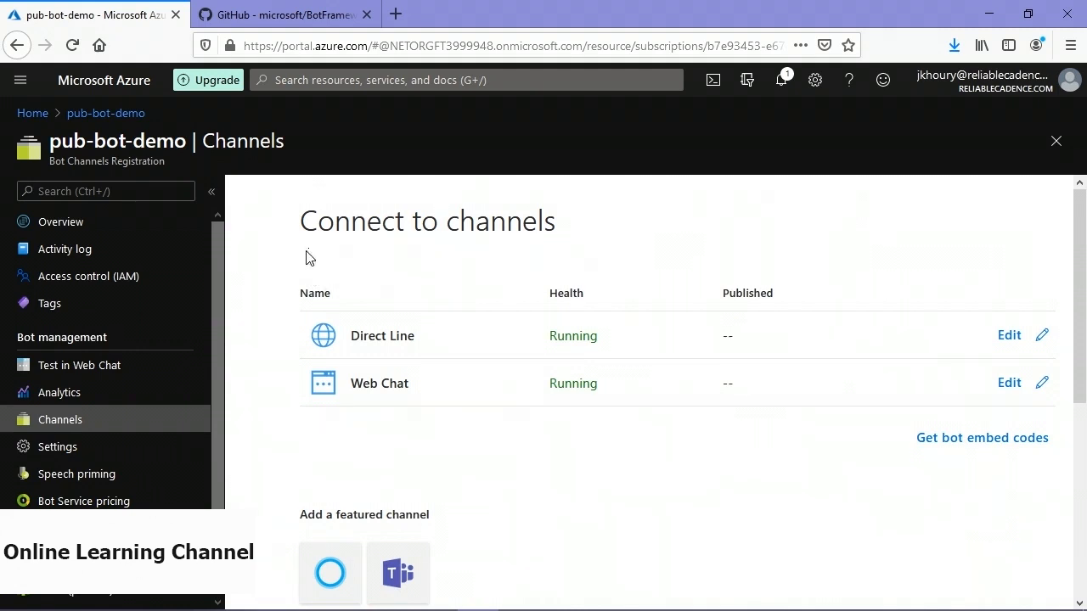
Step: Browse the BotFramework-DirectLine-DotNet repository to its samples/core-DirectLine folder
left_click(310, 16)
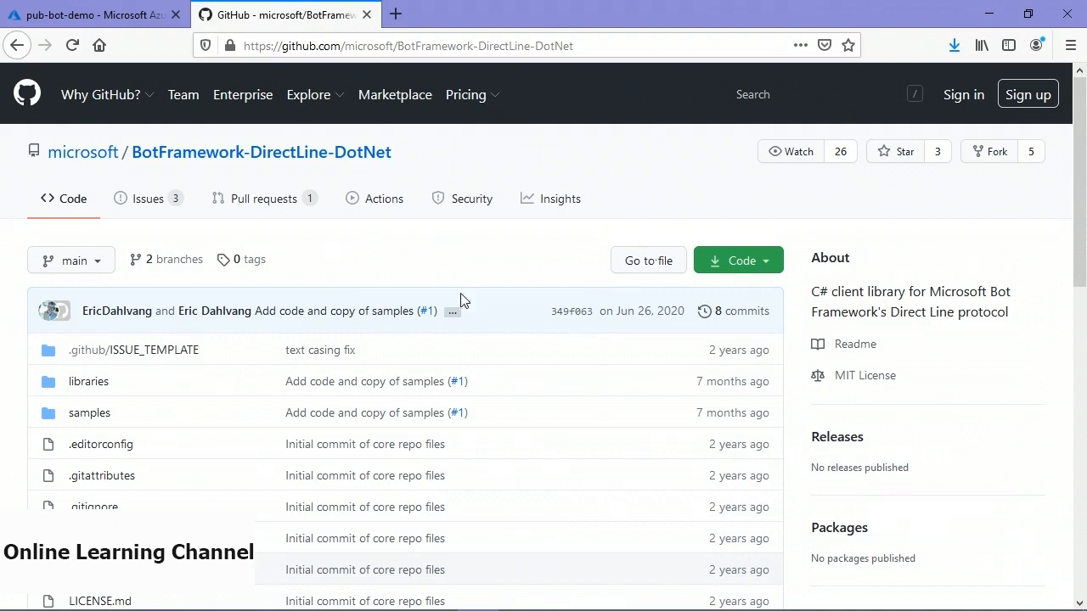
left_click(91, 416)
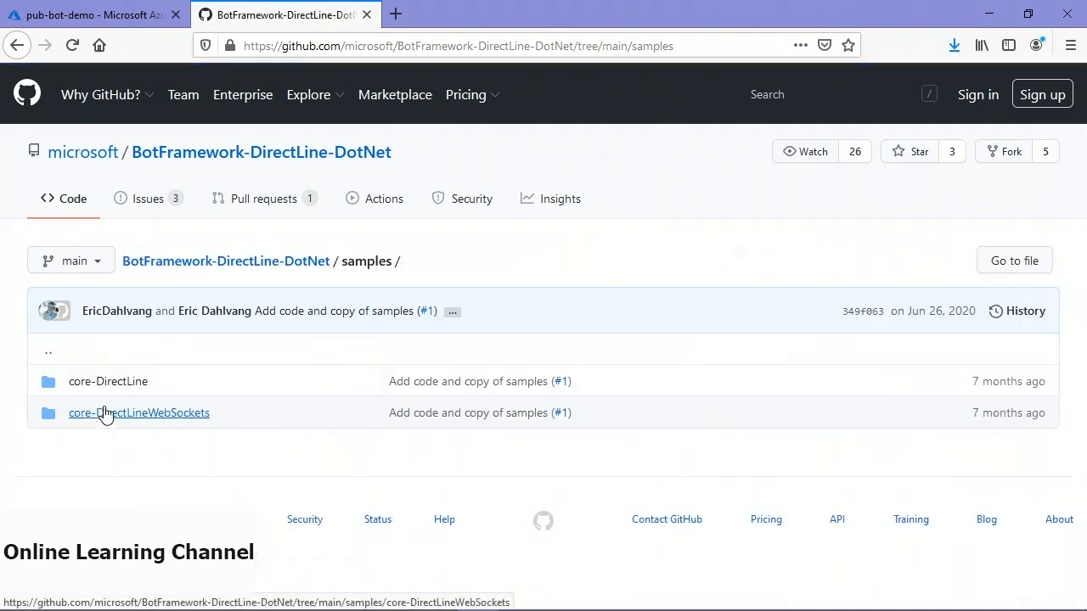
left_click(118, 388)
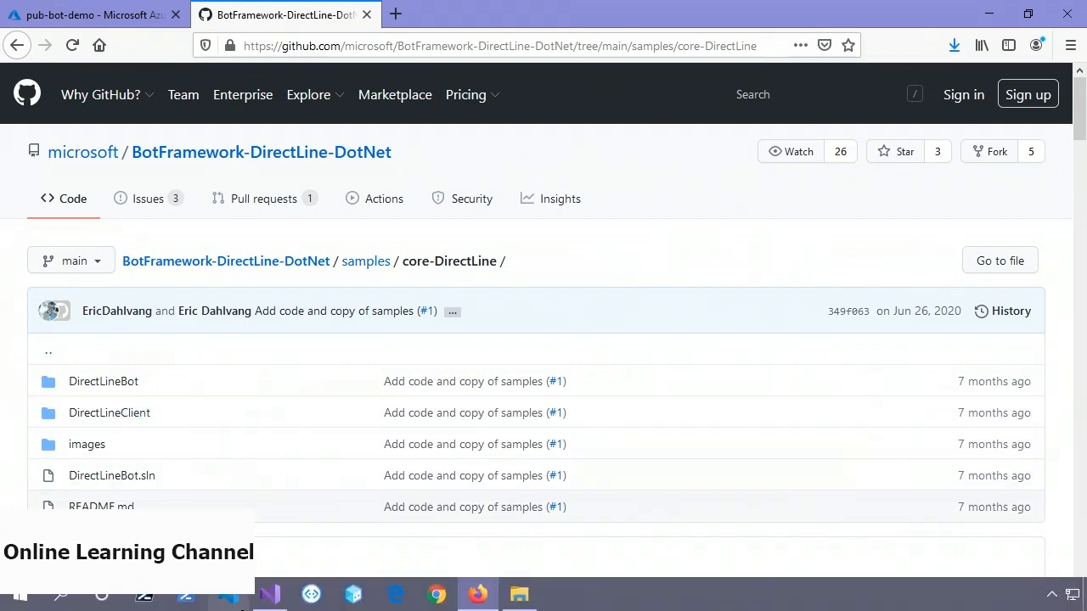
mouse_move(266, 604)
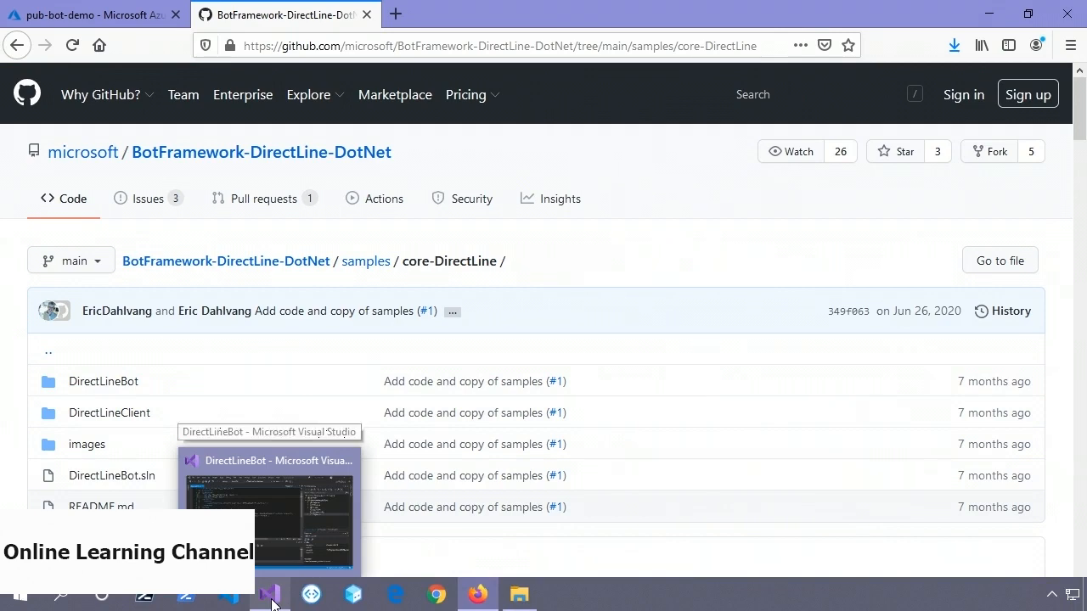
Step: In App.config, paste the Direct Line secret, set BotId to pub-bot-demo, and save all
left_click(272, 603)
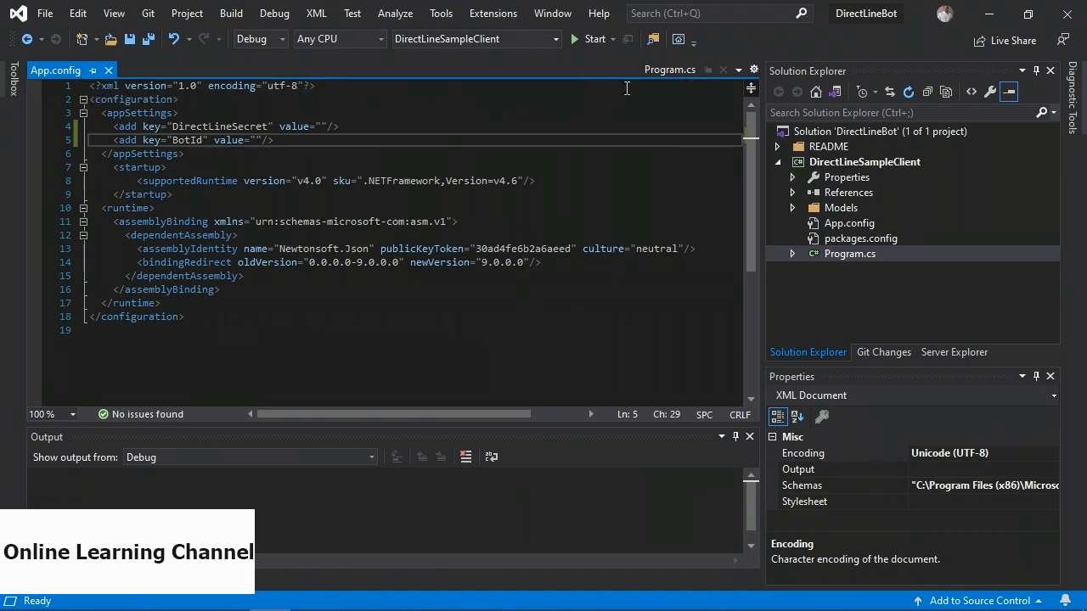
left_click(322, 126)
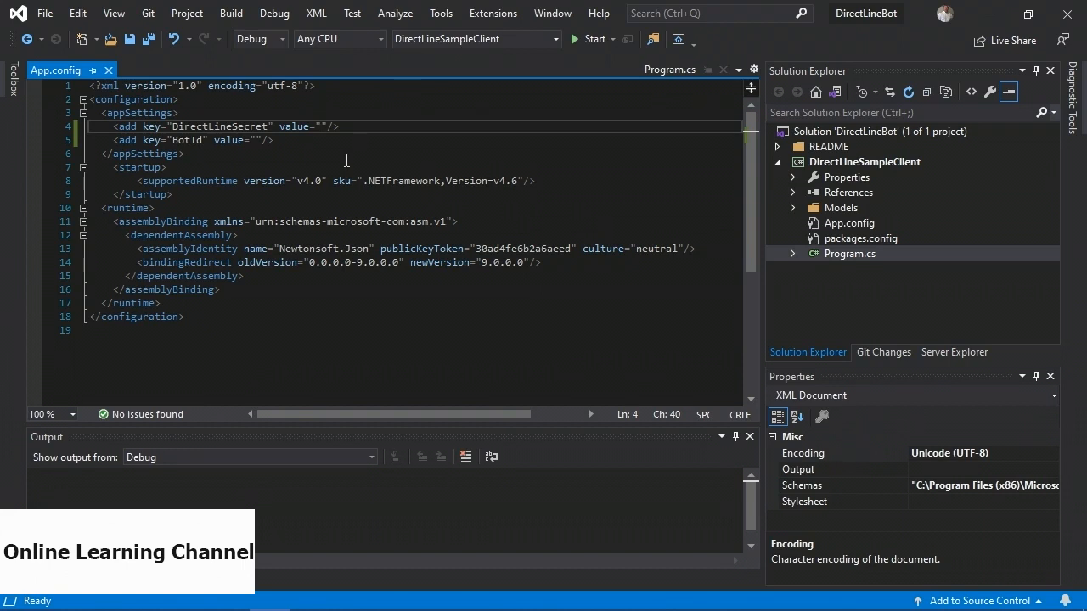
key("ctrl+v")
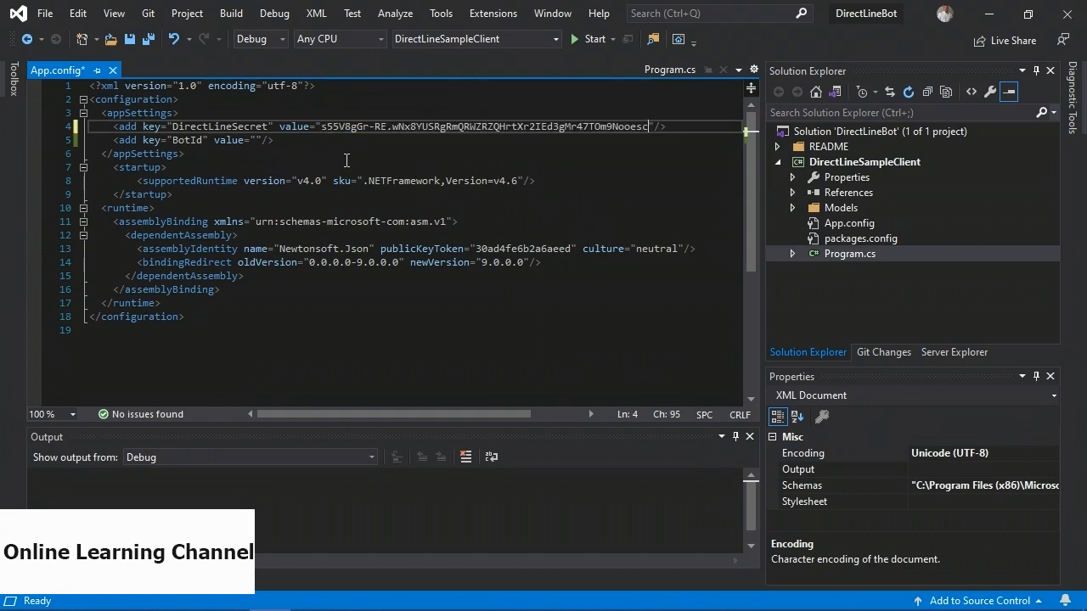
left_click(255, 139)
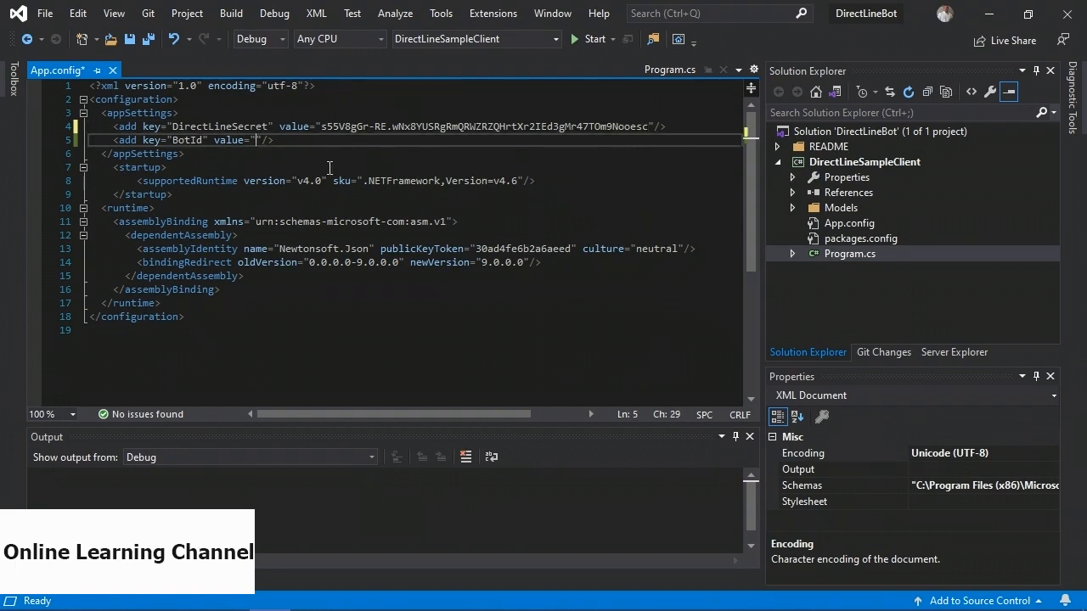
type("pub-bot-demo")
left_click(131, 39)
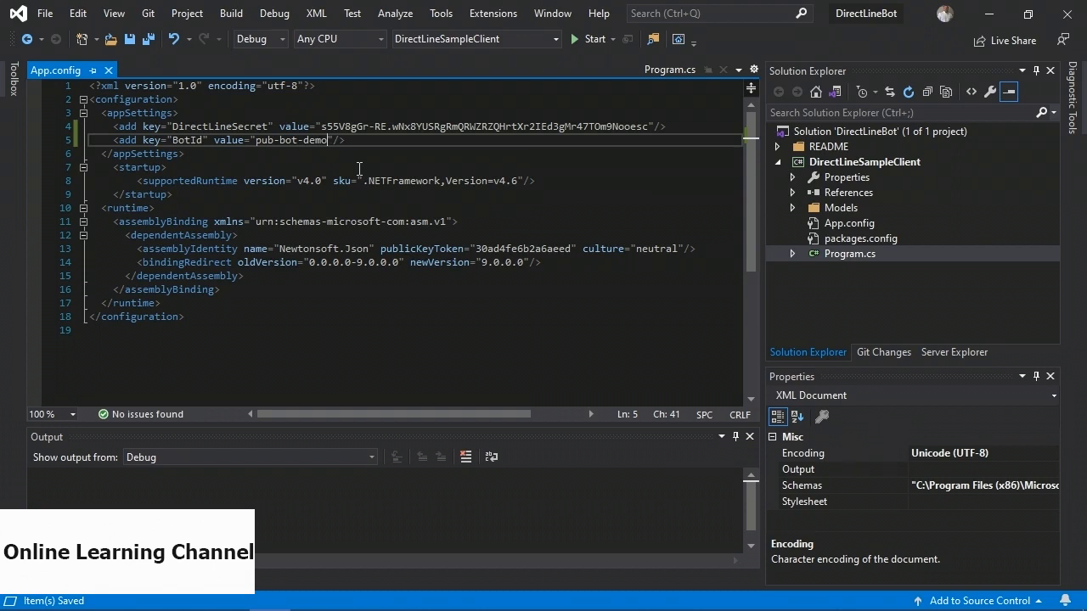
Step: Check DirectLineSampleClient's project properties, then open its Program.cs
right_click(849, 161)
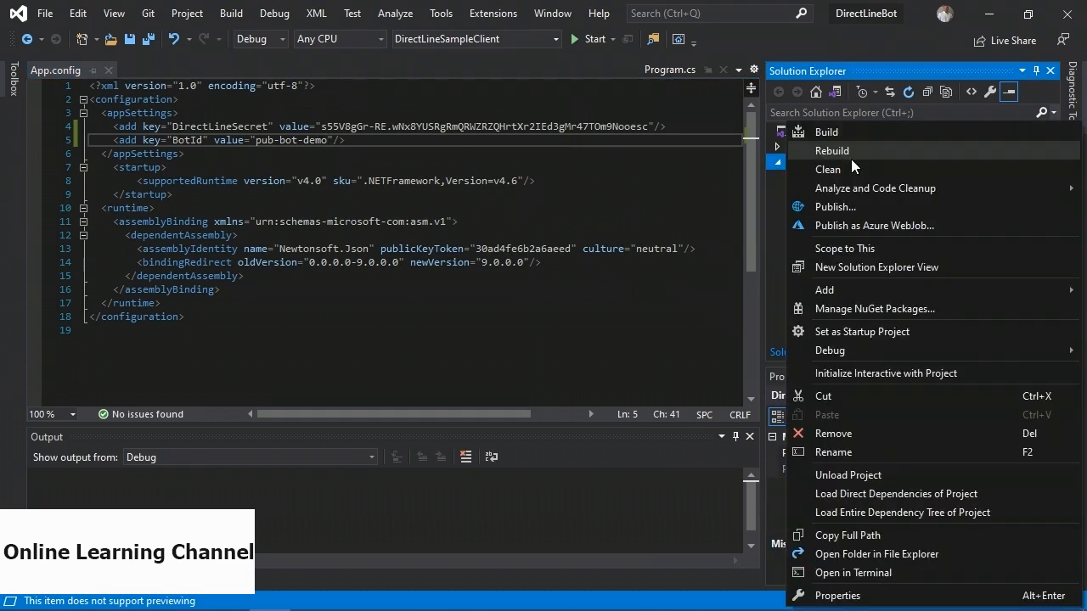
left_click(833, 596)
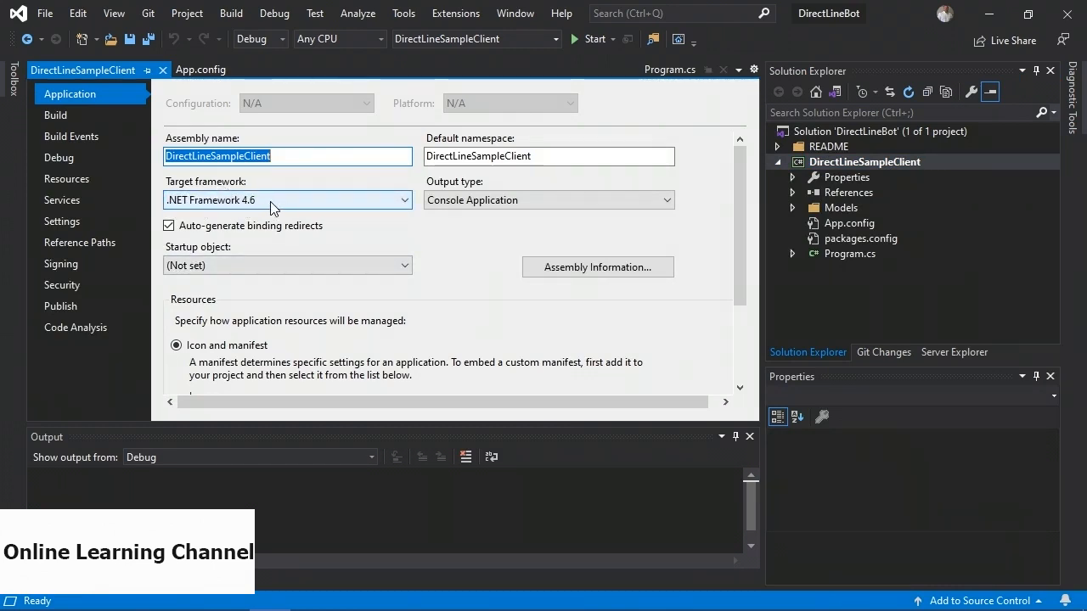
double_click(839, 253)
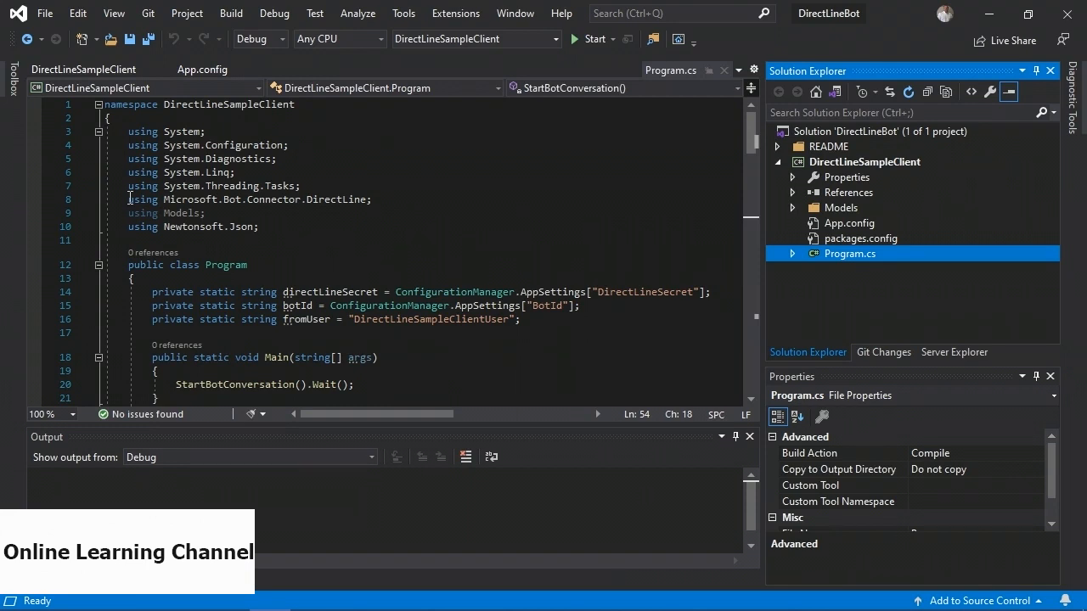
Step: Review StartBotConversation in Program.cs, then build and run the sample client
scroll(176, 251, "down", 3)
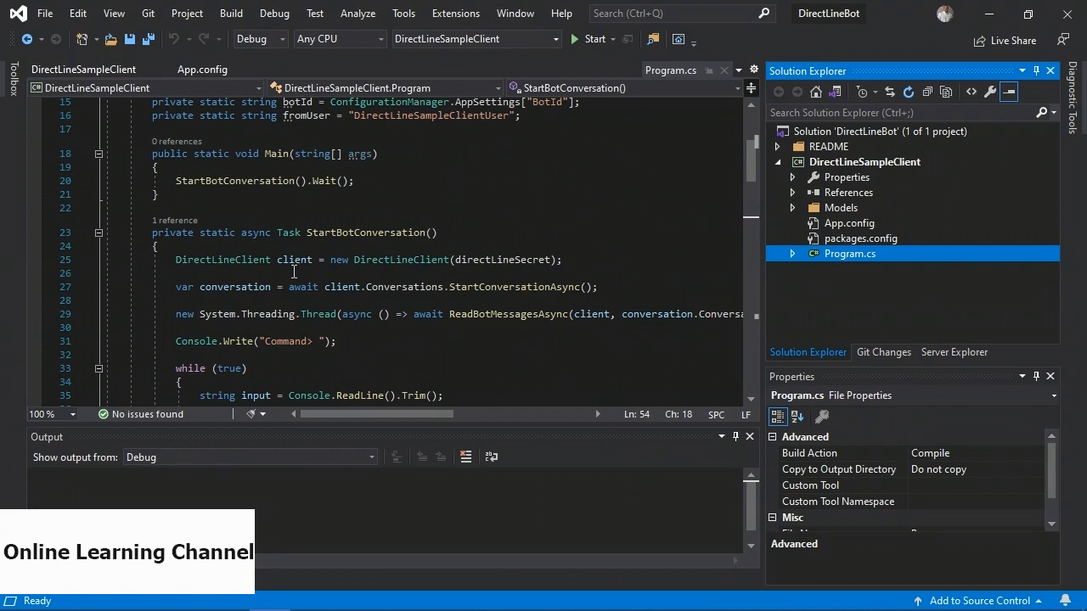
scroll(294, 272, "down", 1)
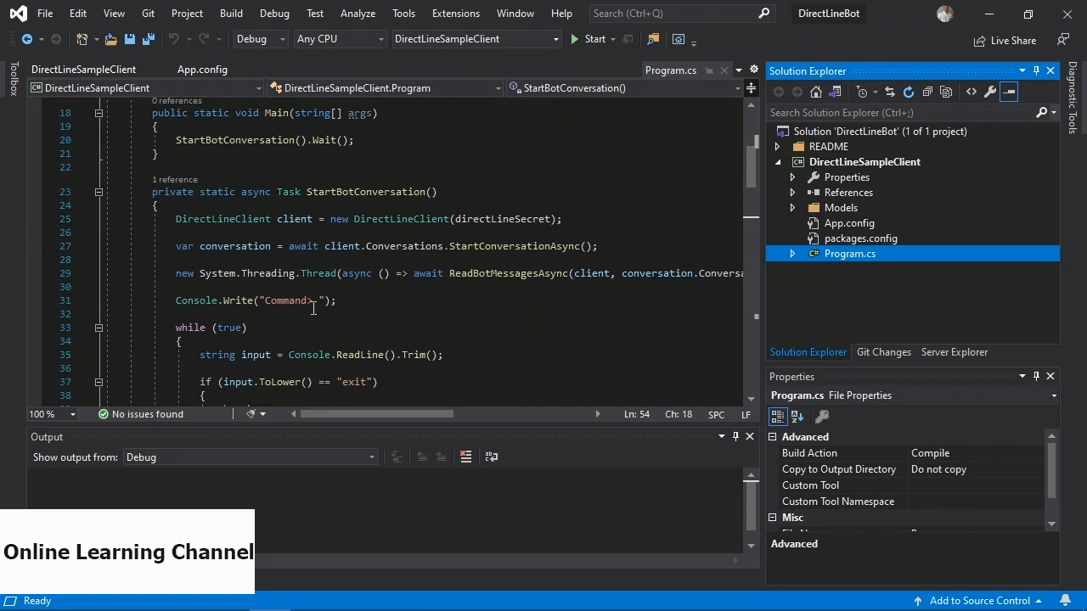
scroll(312, 308, "down", 2)
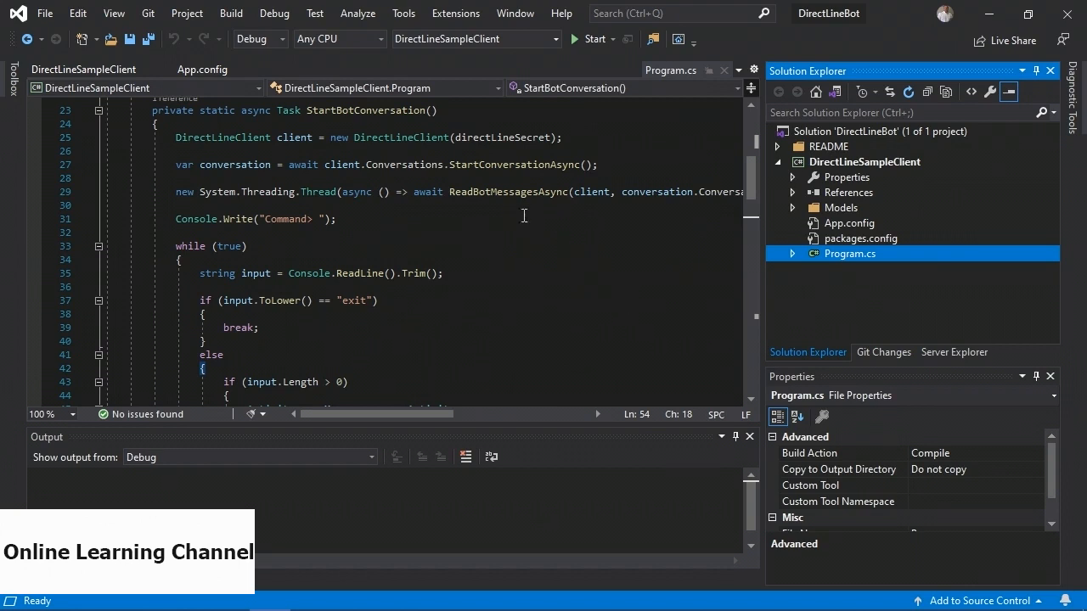
left_click(586, 39)
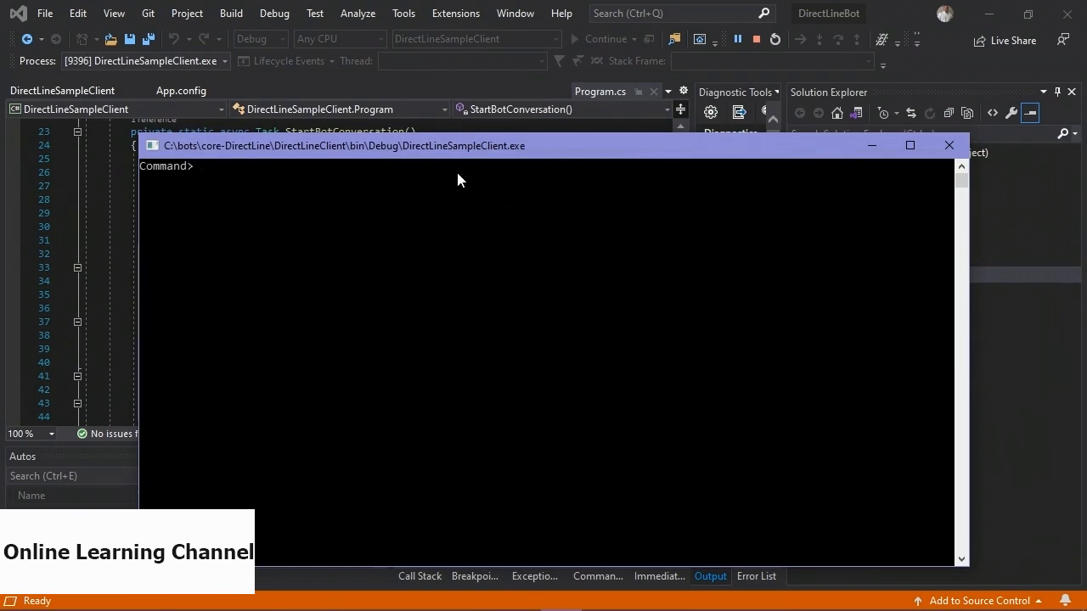
Step: Send 'what did you say?' and 'stop' to the bot from the console, then exit the client
left_click(529, 167)
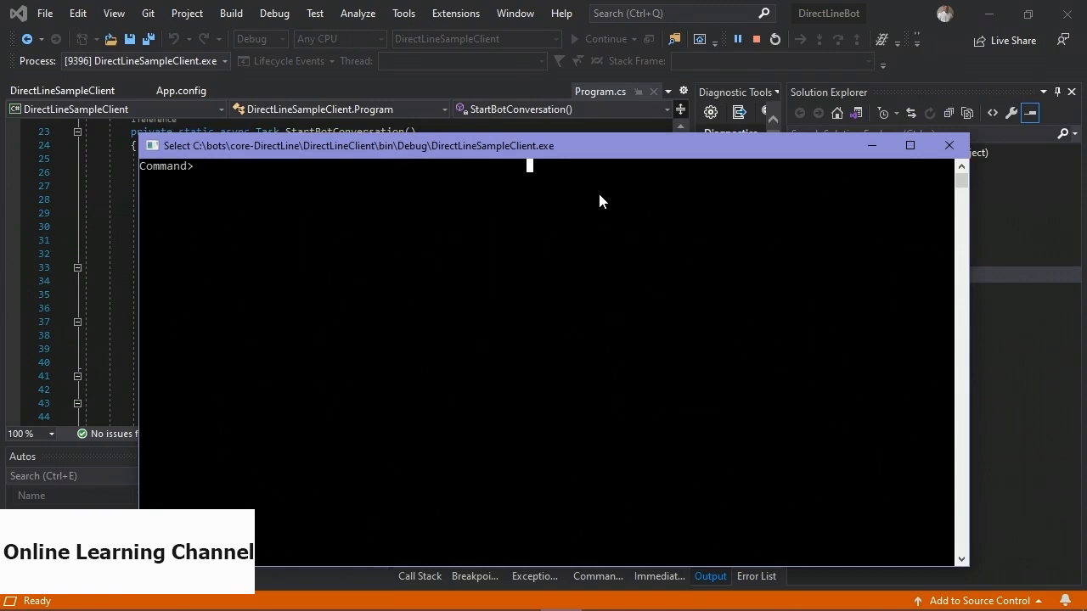
type("what did you ")
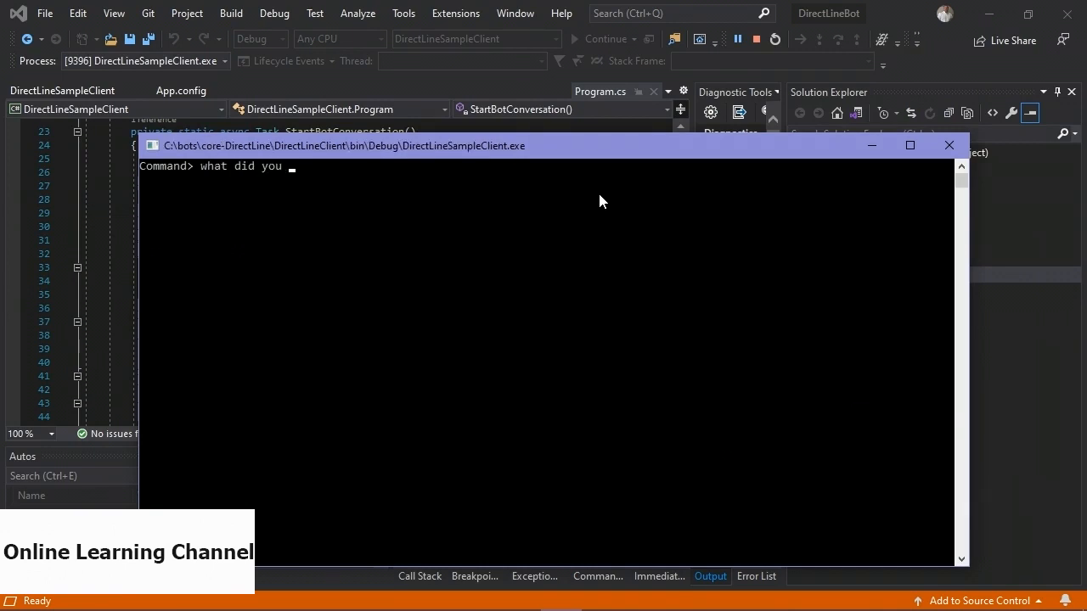
type("say?")
key("Return")
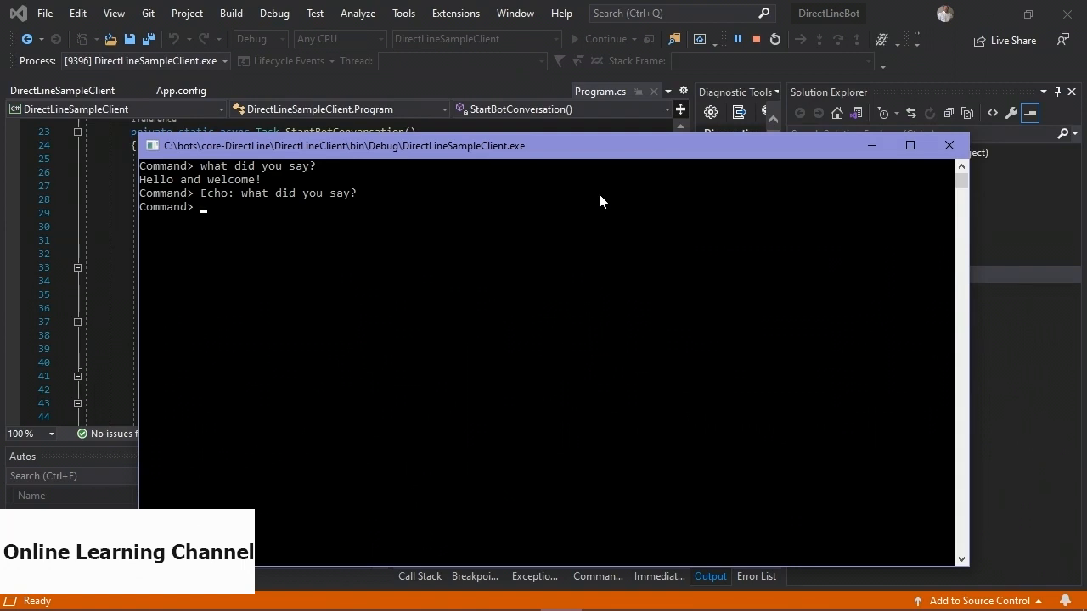
type("stop")
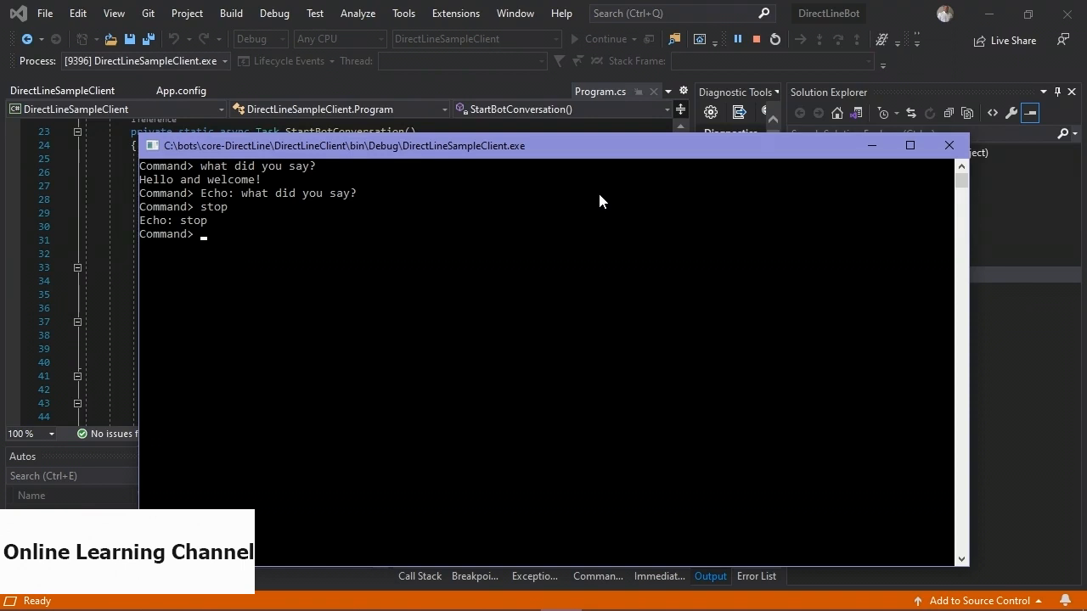
type("exit")
key("Return")
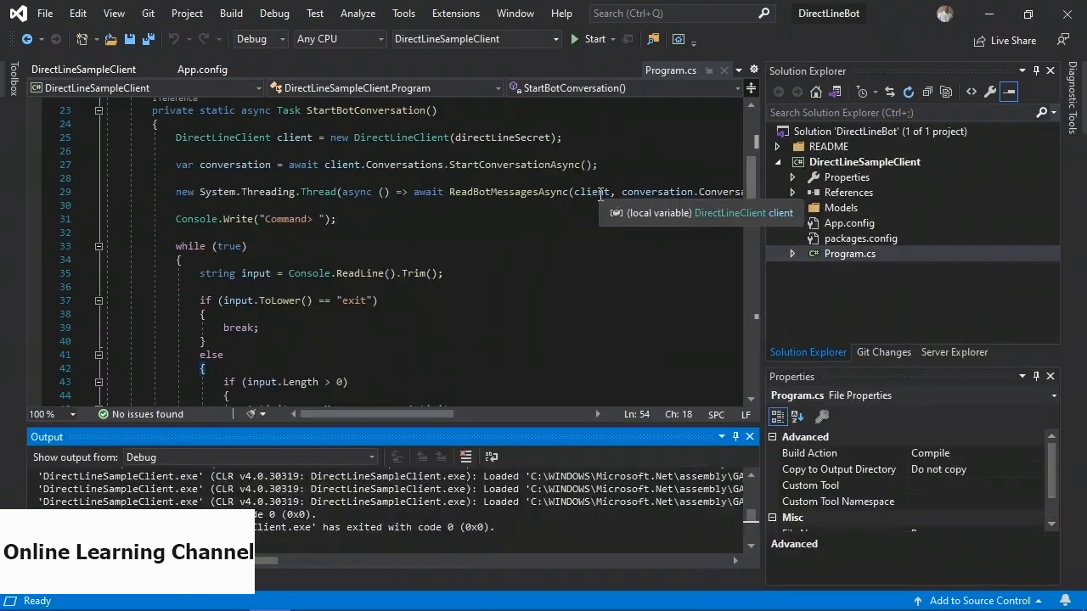
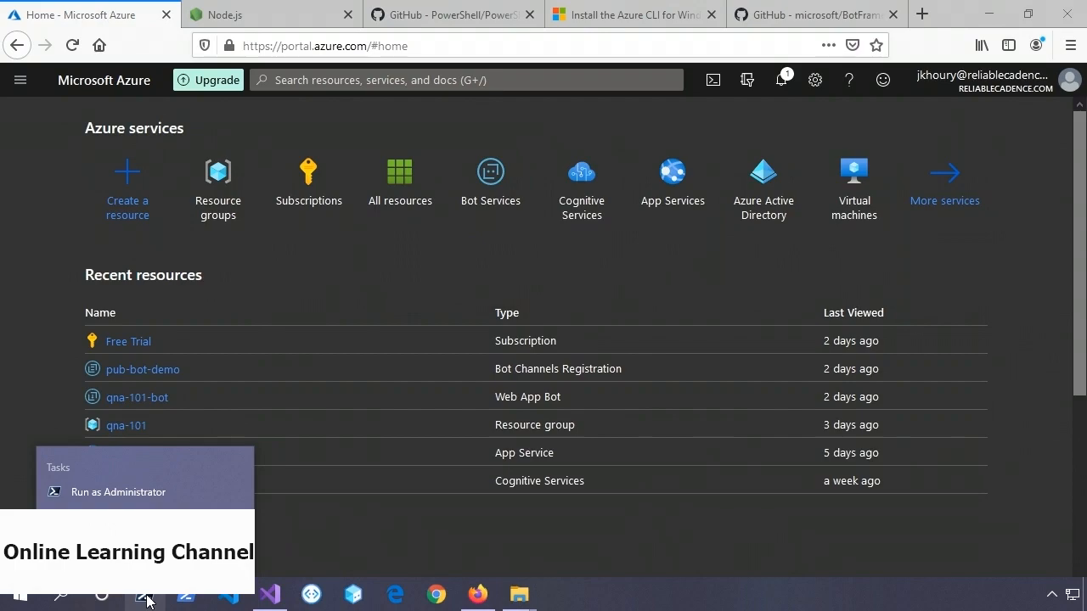
Step: Start PowerShell as administrator, maximize the console and clear it
left_click(137, 493)
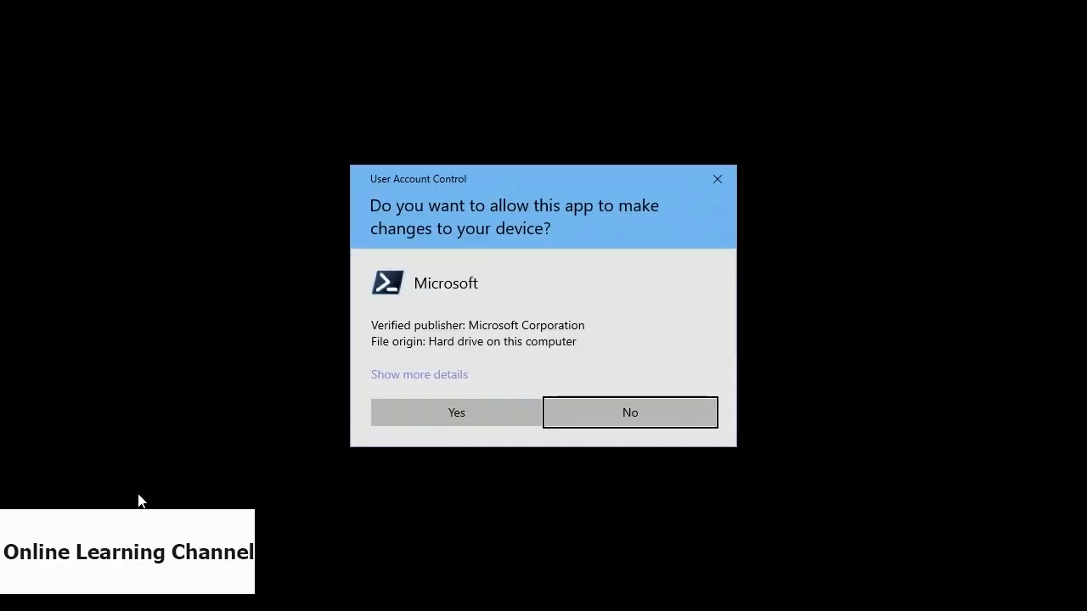
left_click(470, 413)
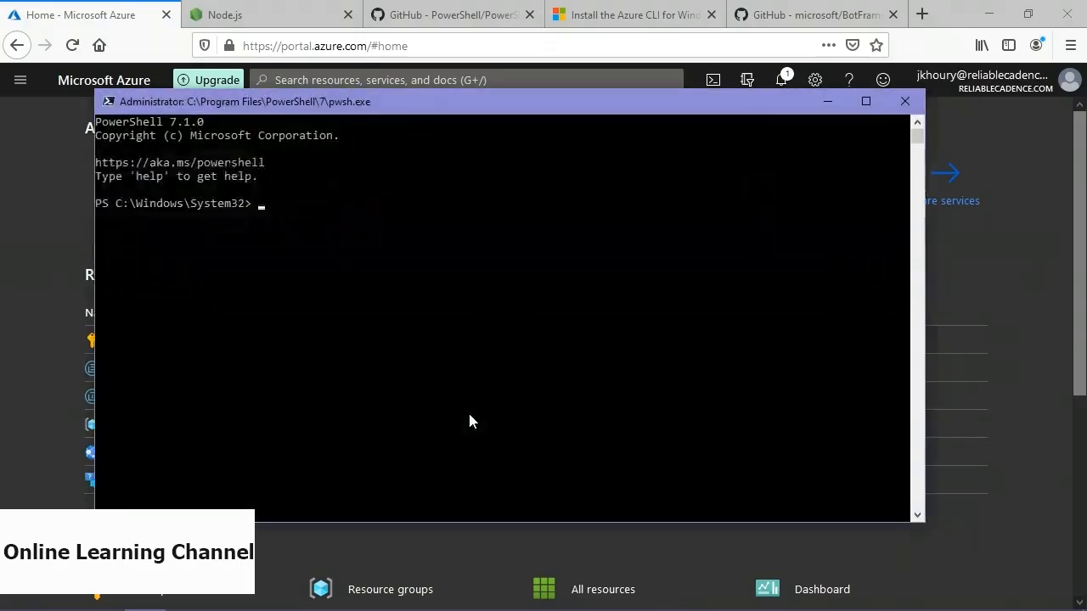
left_click(866, 102)
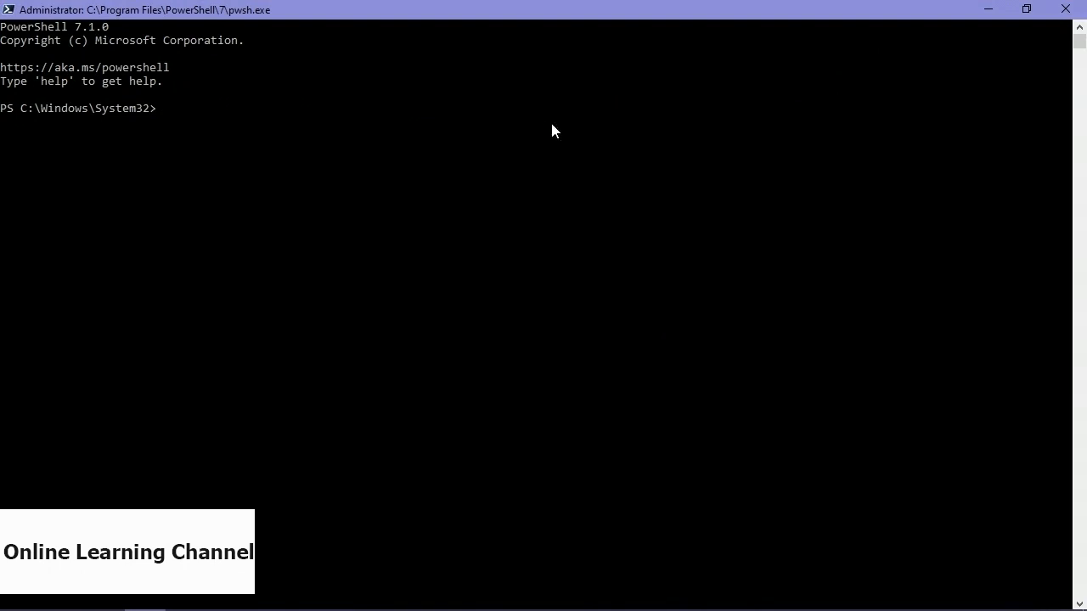
type("clear")
key("Return")
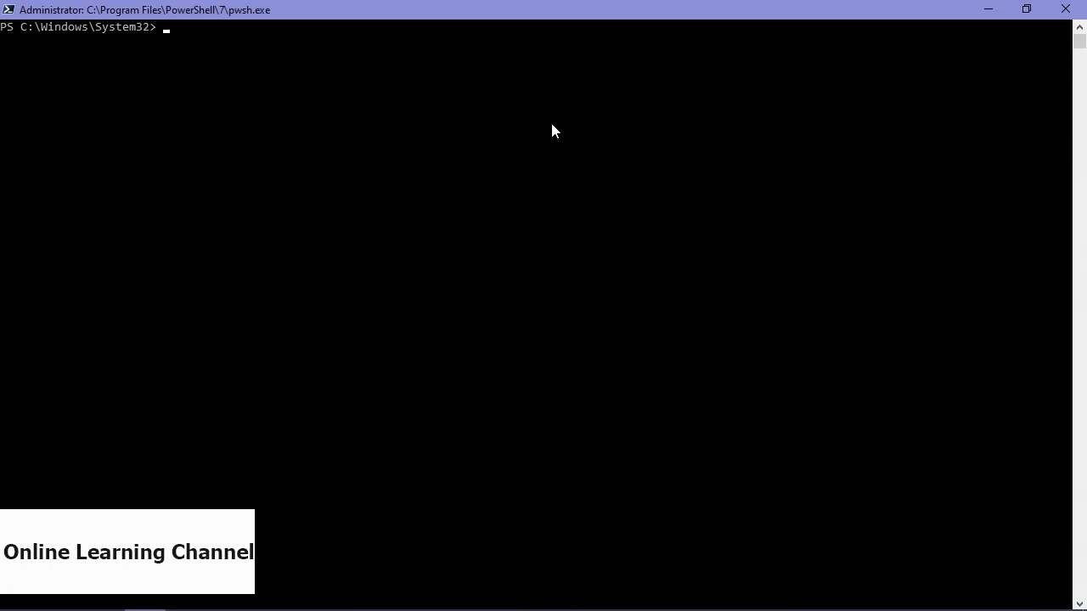
Step: List installed .NET runtimes with dotnet --list-runtimes, confirm NETCore.App 3.1.10, then clear the console
type("dotnet --list-runtimes")
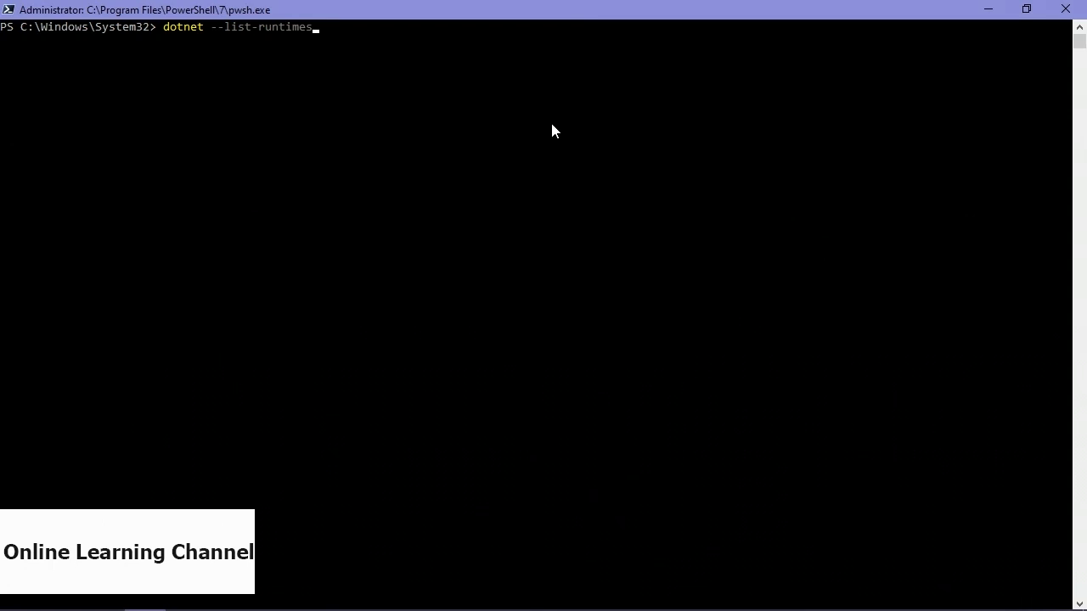
key("Return")
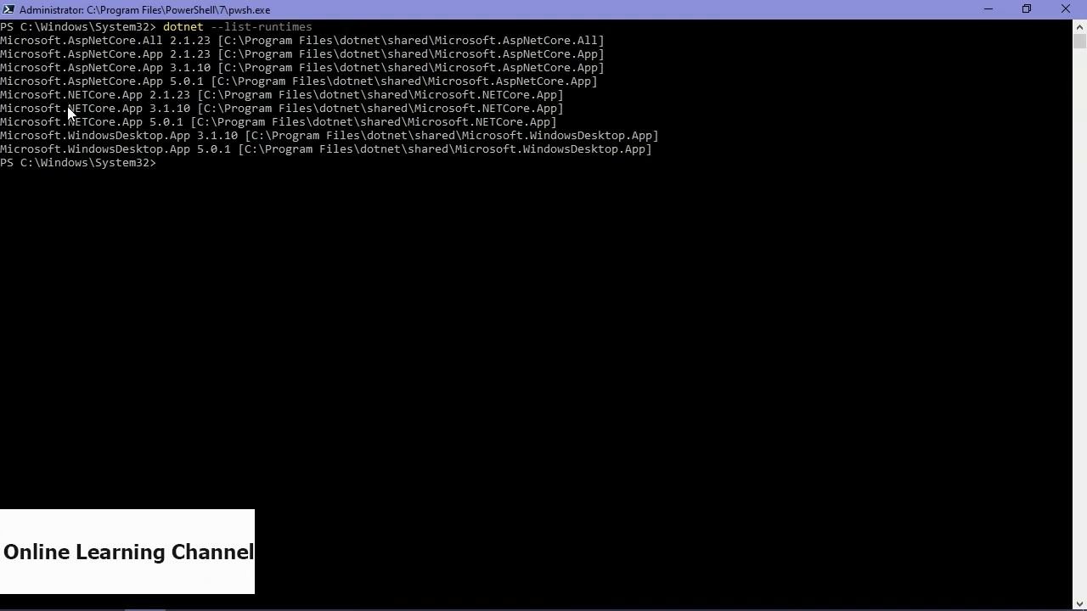
left_click_drag(67, 111, 191, 113)
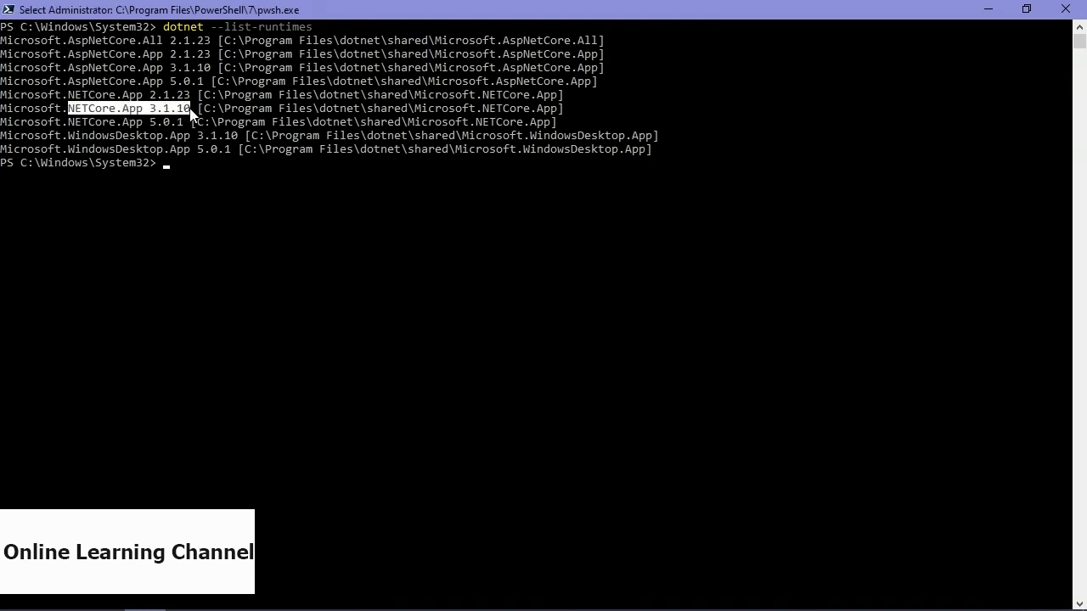
left_click(194, 163)
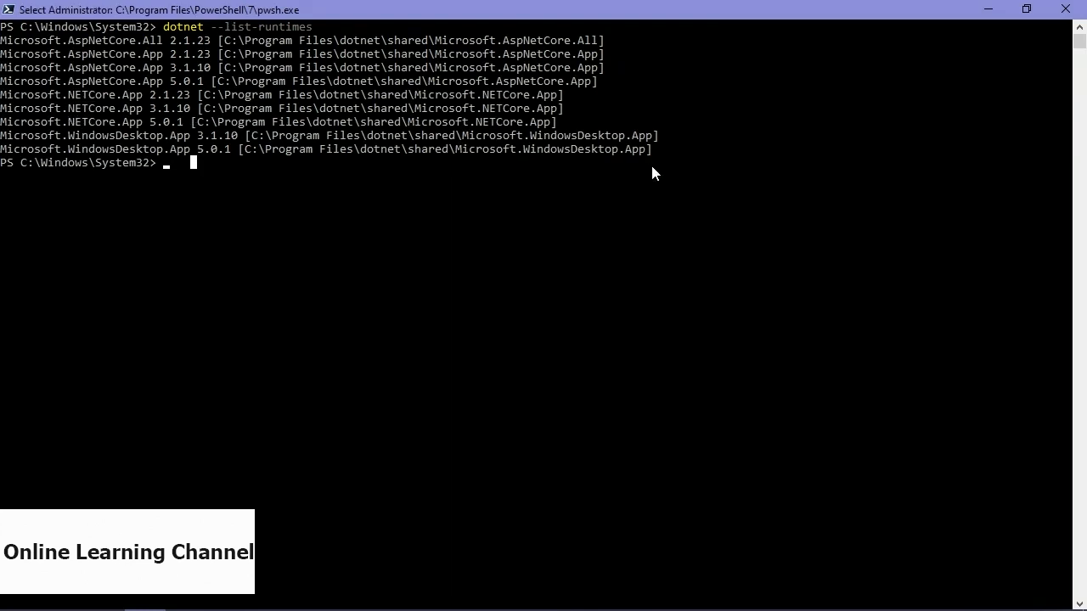
type("clear")
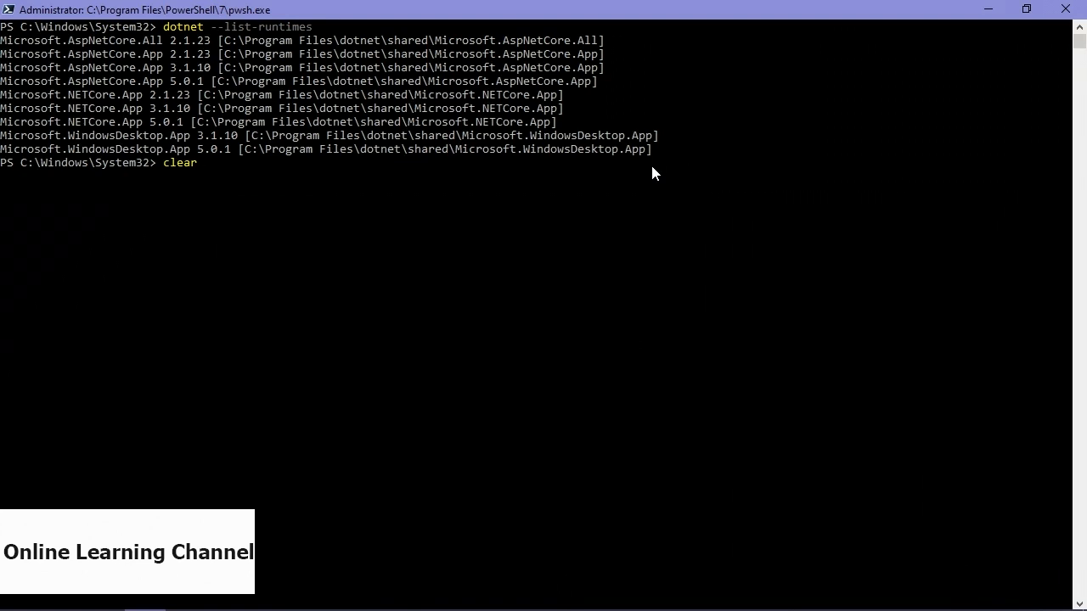
key("Return")
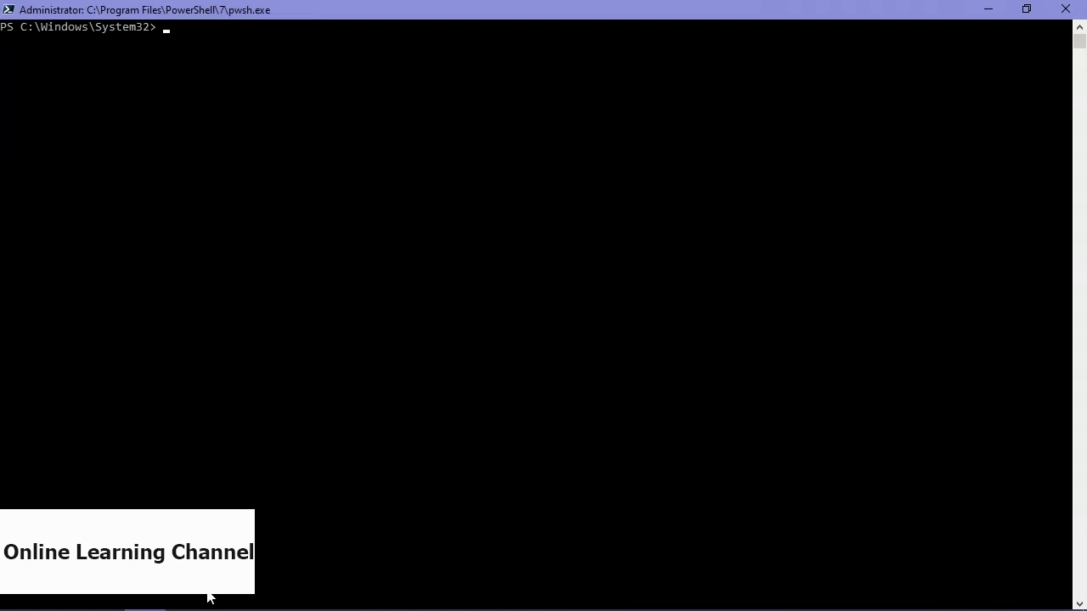
Step: Bring Firefox forward and show the Node.js site's Windows downloads for 14.15.4 LTS and 15.5.1
mouse_move(208, 604)
left_click(472, 597)
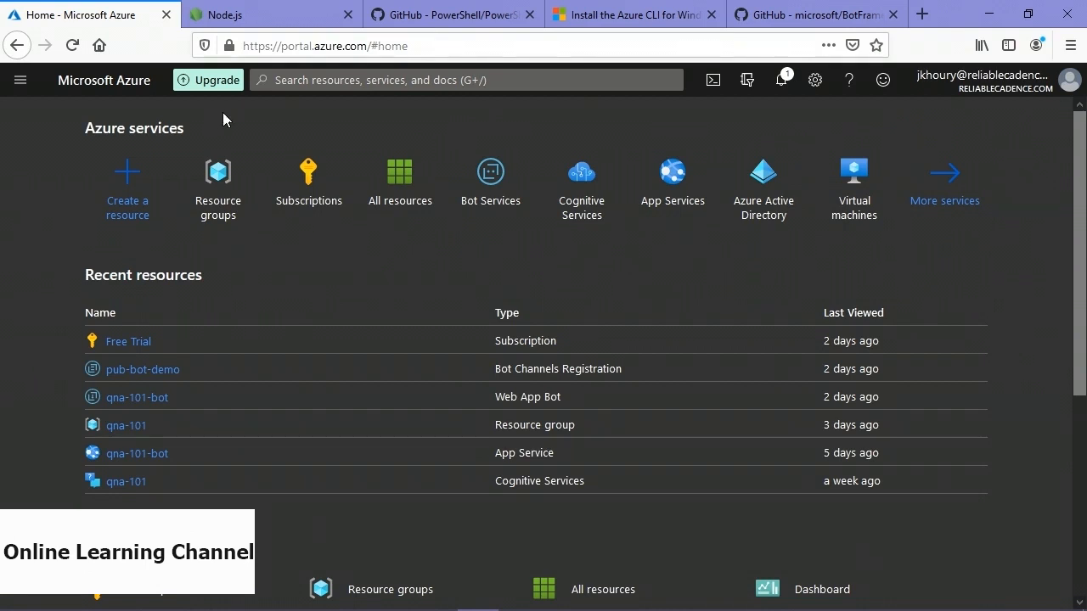
left_click(273, 17)
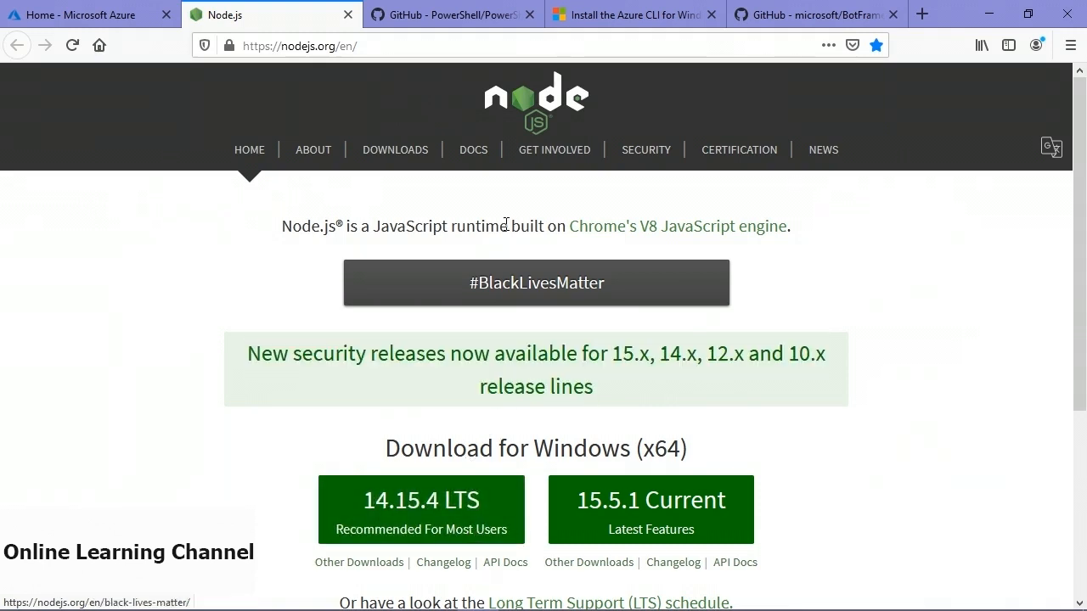
Step: Show the PowerShell/PowerShell GitHub page scrolled to its latest v7.1.0 release
left_click(456, 19)
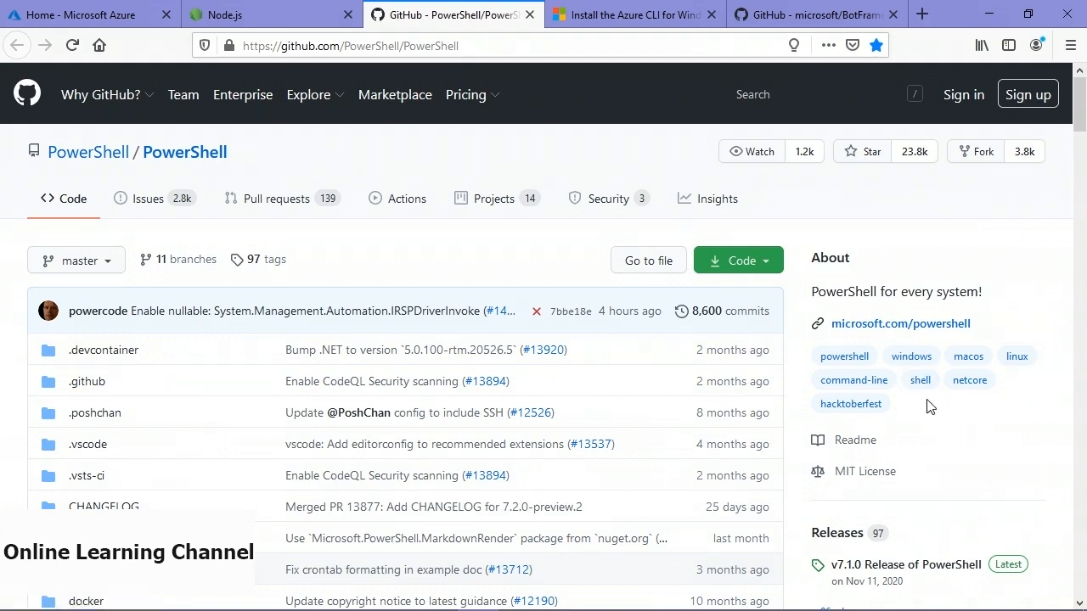
scroll(929, 404, "down", 2)
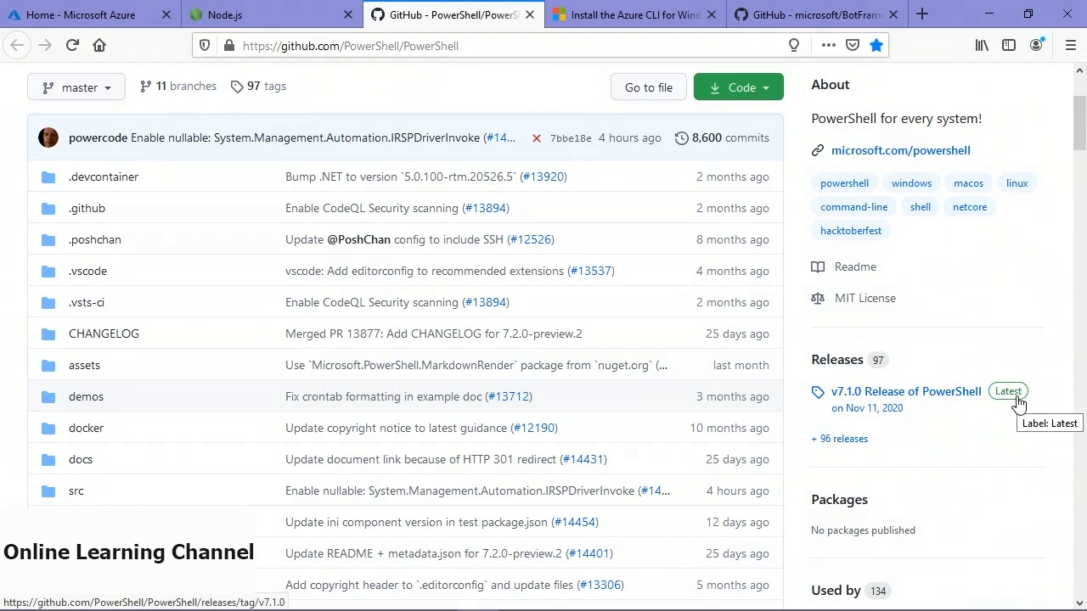
Step: Show the Azure CLI for Windows docs page offering the 2.17.1 MSI installer
left_click(631, 13)
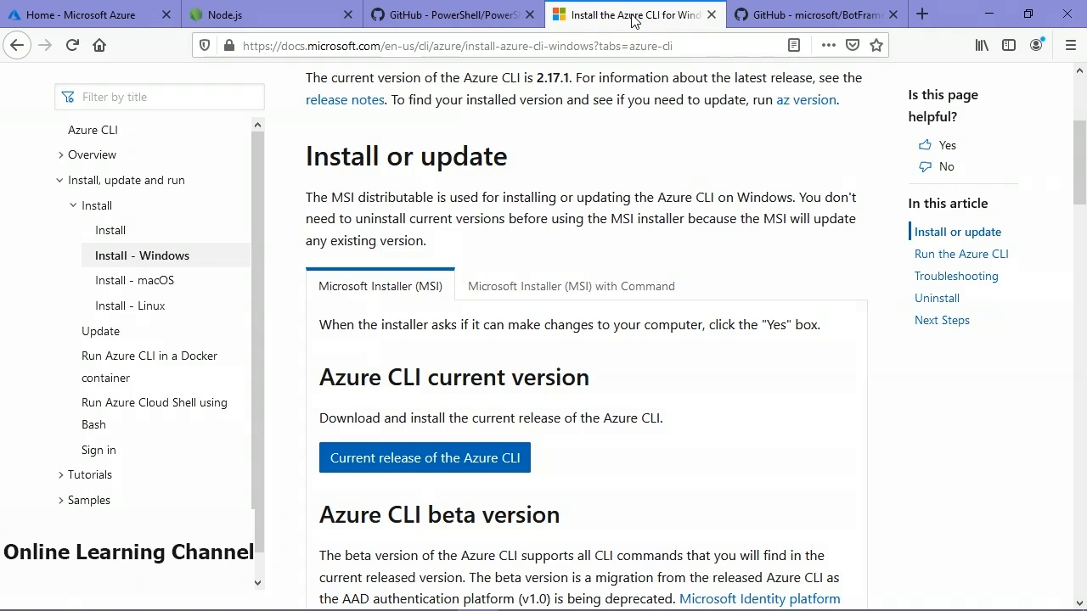
Step: Show the microsoft/BotFramework-Emulator GitHub page scrolled to its latest 4.11.0 release
left_click(802, 17)
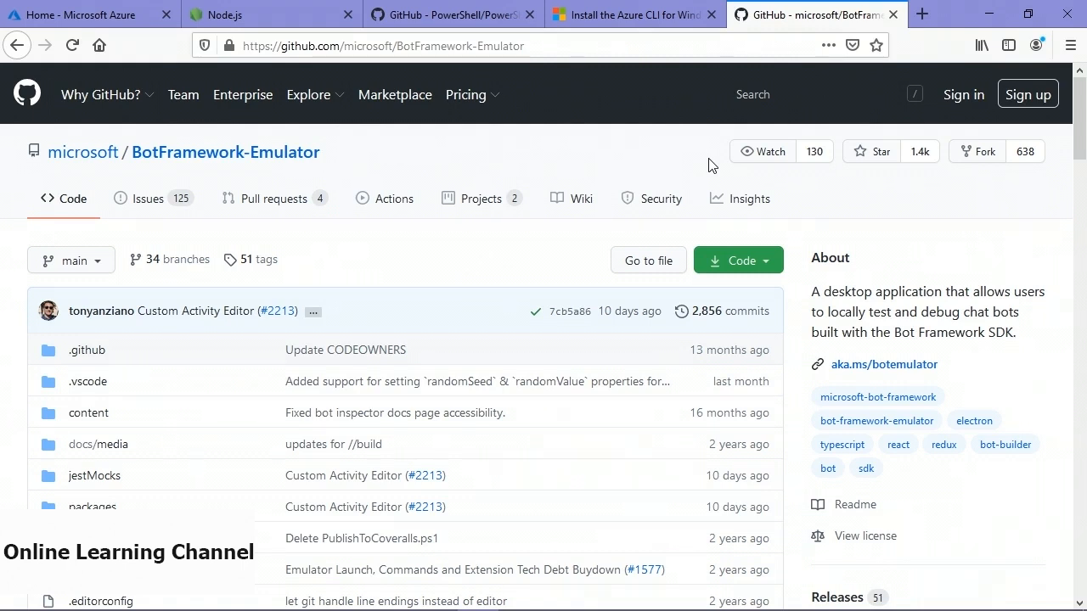
scroll(858, 326, "down", 3)
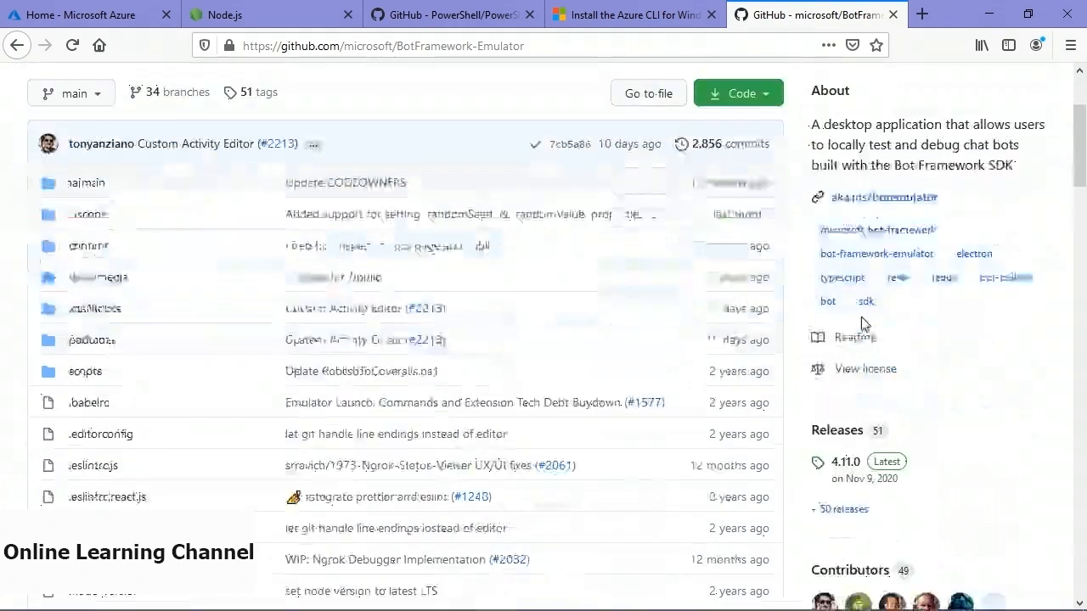
scroll(862, 322, "down", 3)
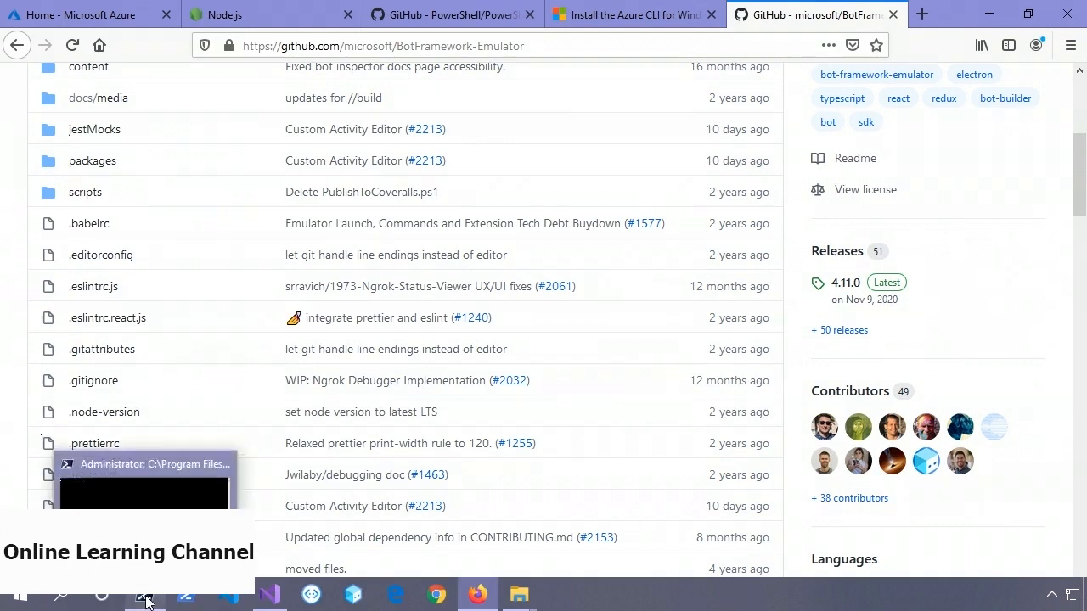
left_click(146, 601)
left_click(430, 39)
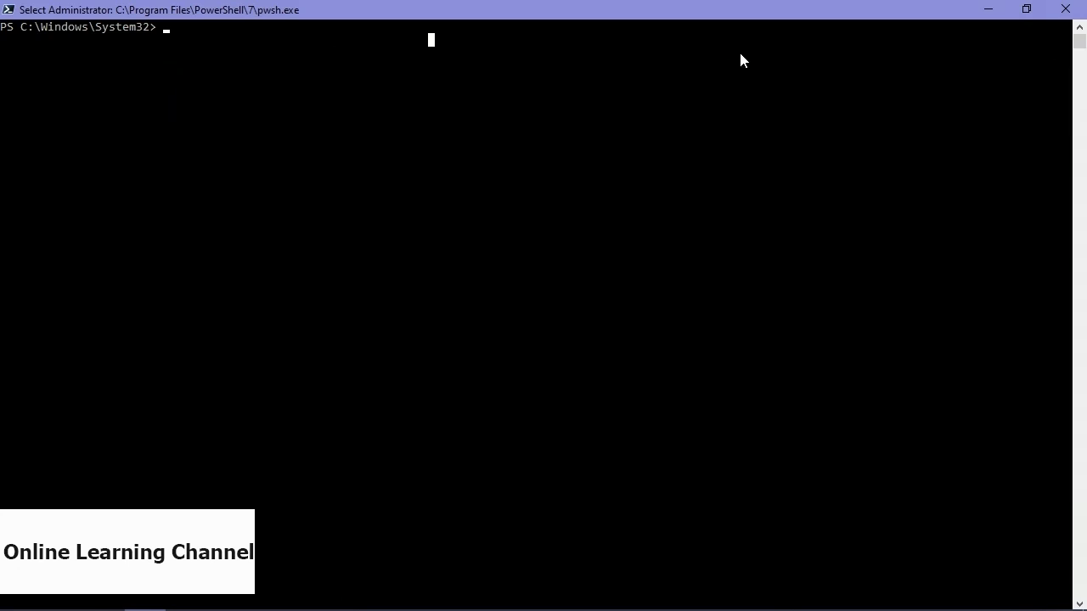
type("npm install -")
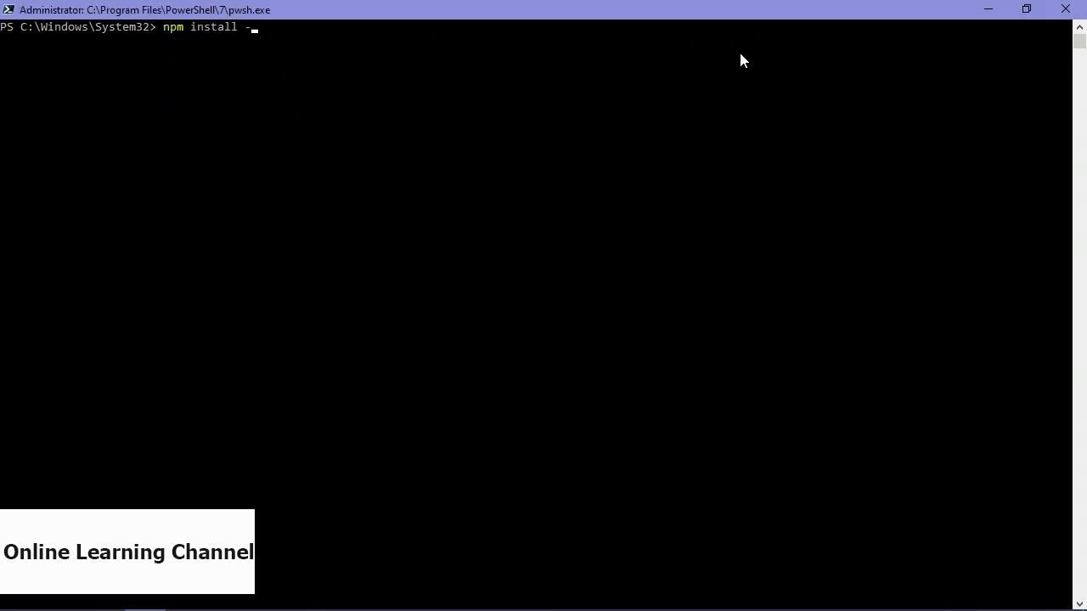
type("g botdispatch @microso")
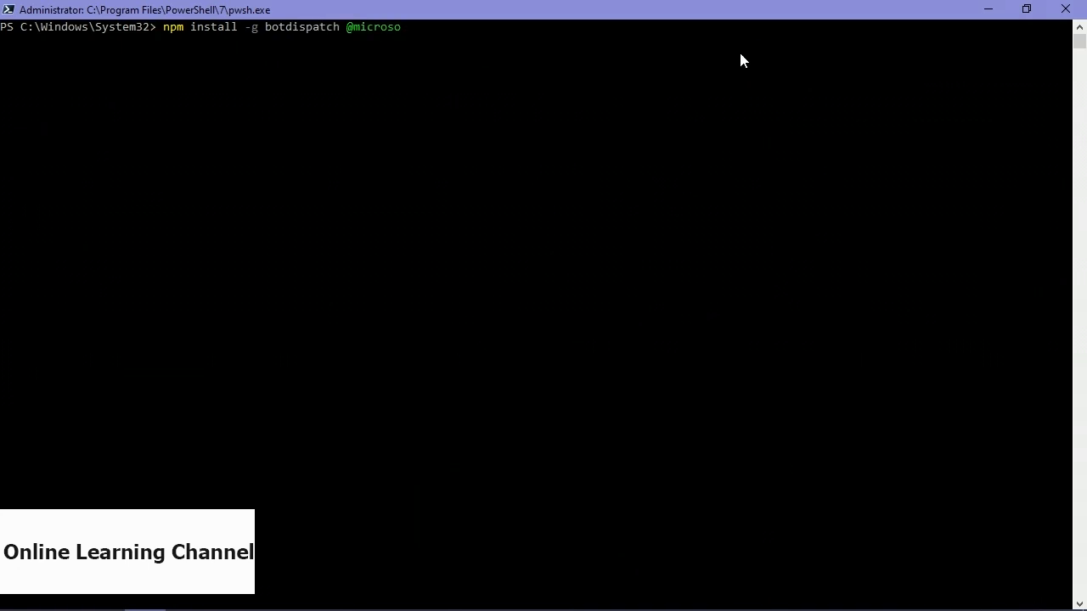
type("ft/botframework-cli")
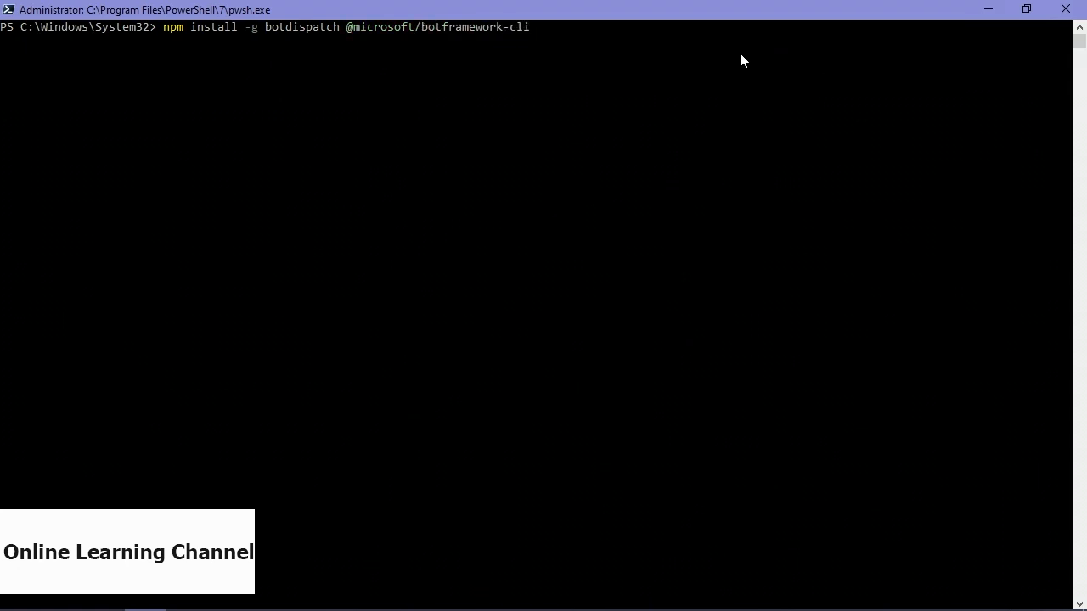
key("Return")
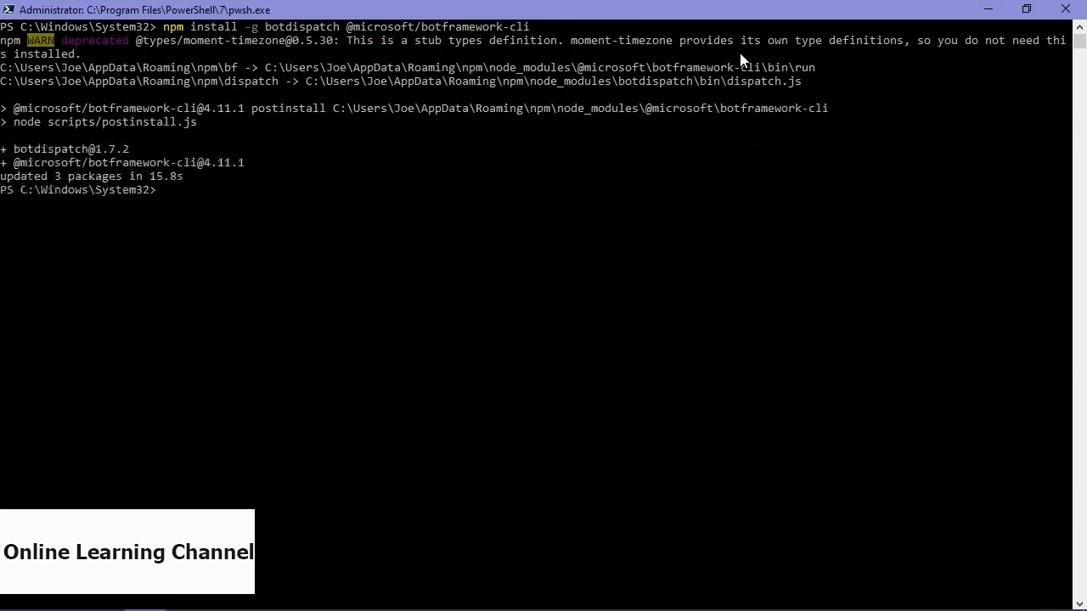
type("cls")
key("Return")
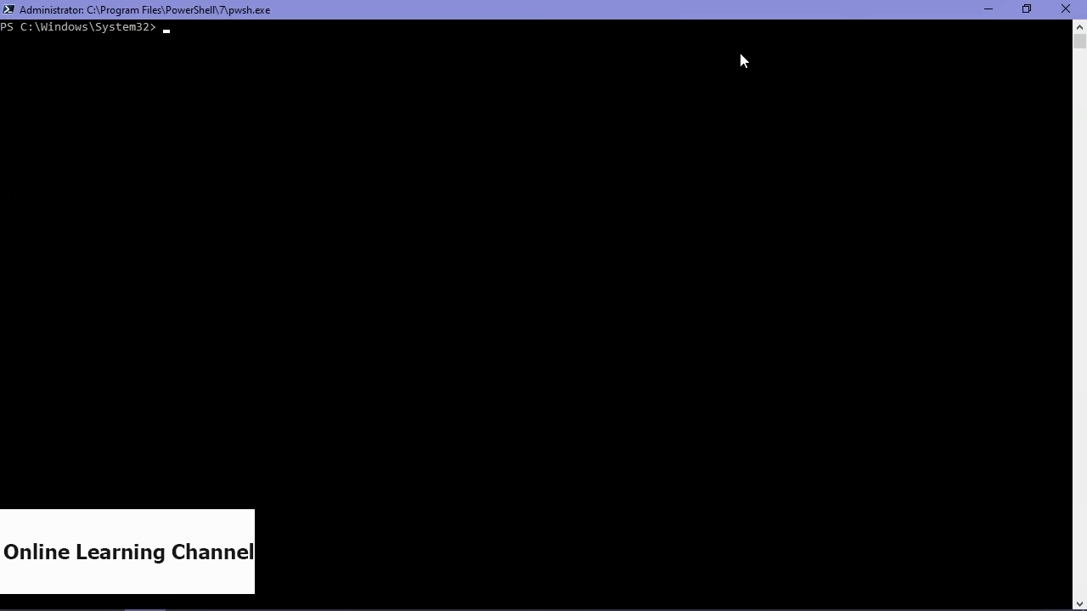
Step: Update botskills globally to the latest version (1.0.16) and clear the console
type("npm install -g botskills@")
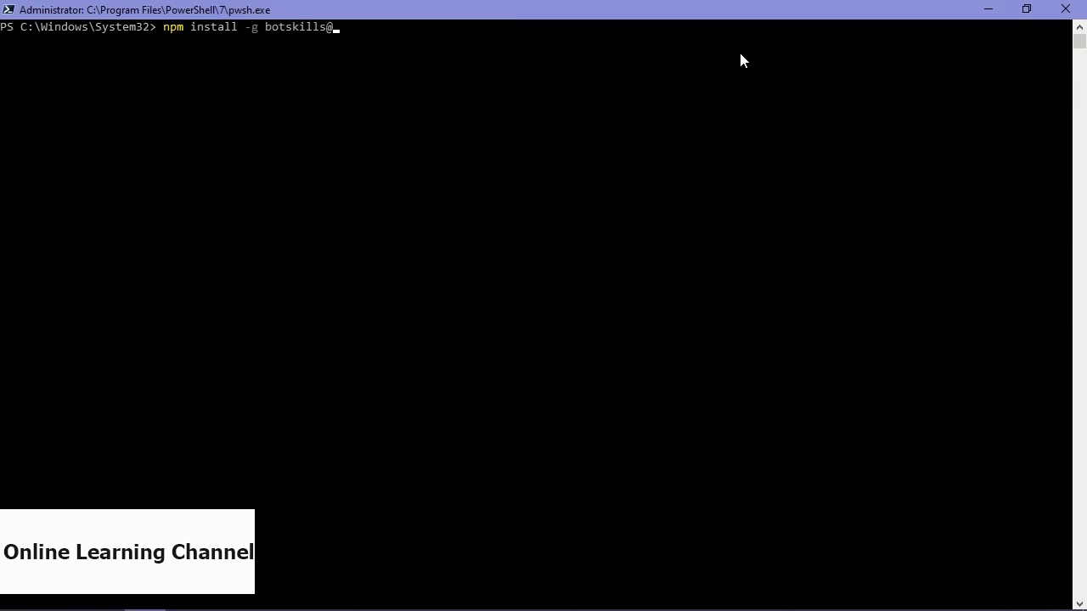
type("latest")
key("Return")
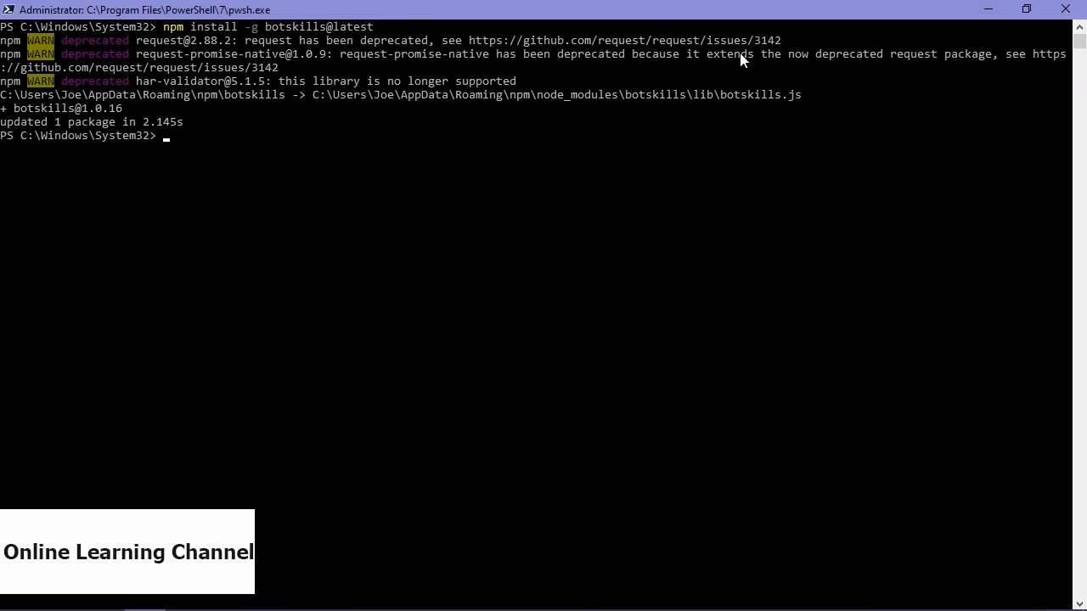
type("clear")
key("Return")
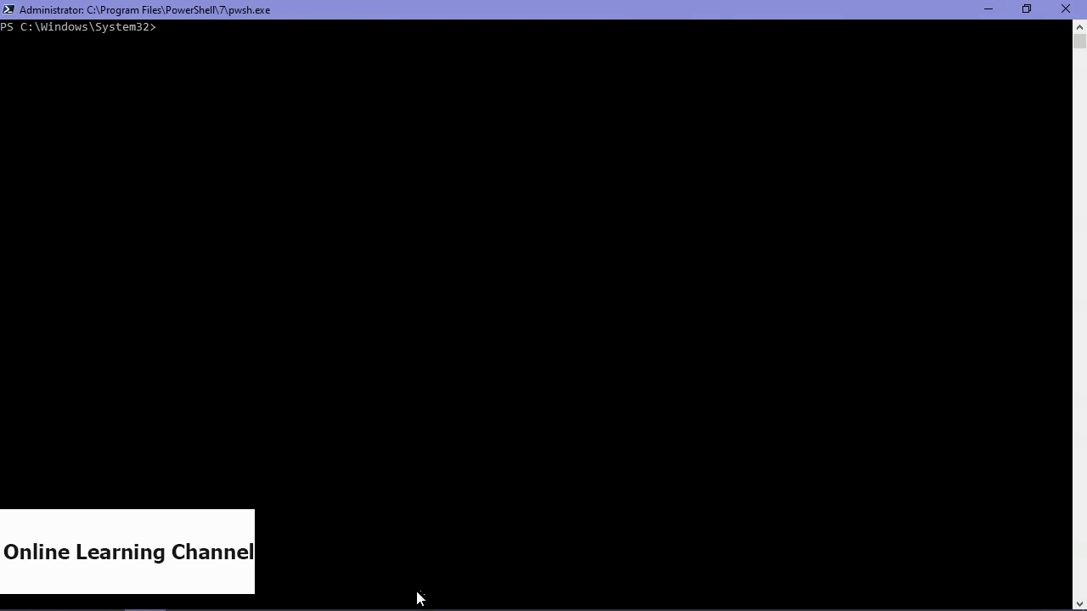
mouse_move(416, 607)
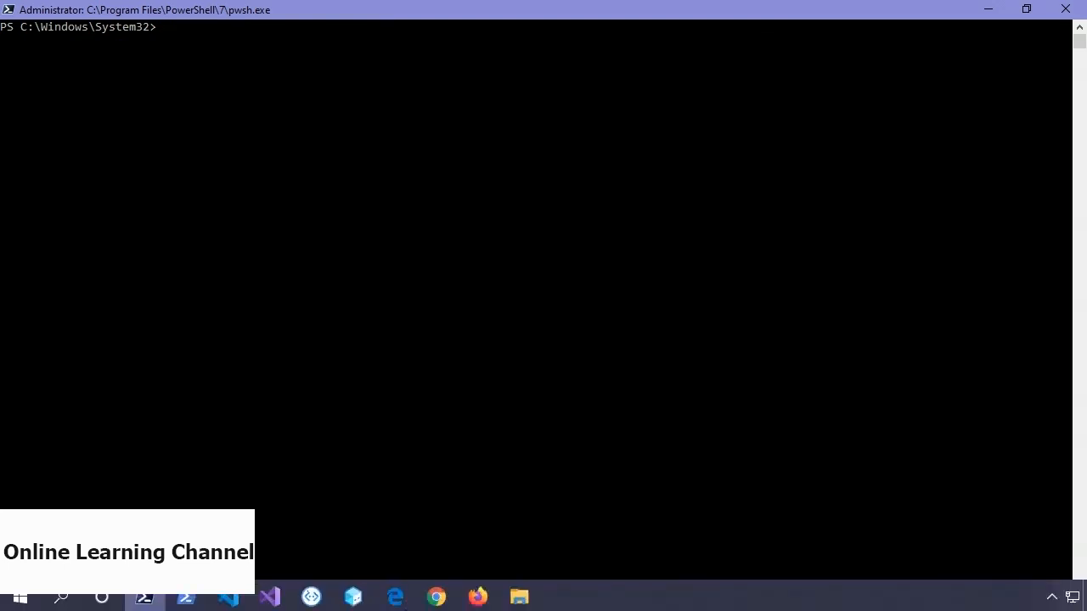
Step: In Manage Extensions, confirm Virtual Assistant and Skill Templates 4.9.1.2 is installed, then close it
left_click(273, 598)
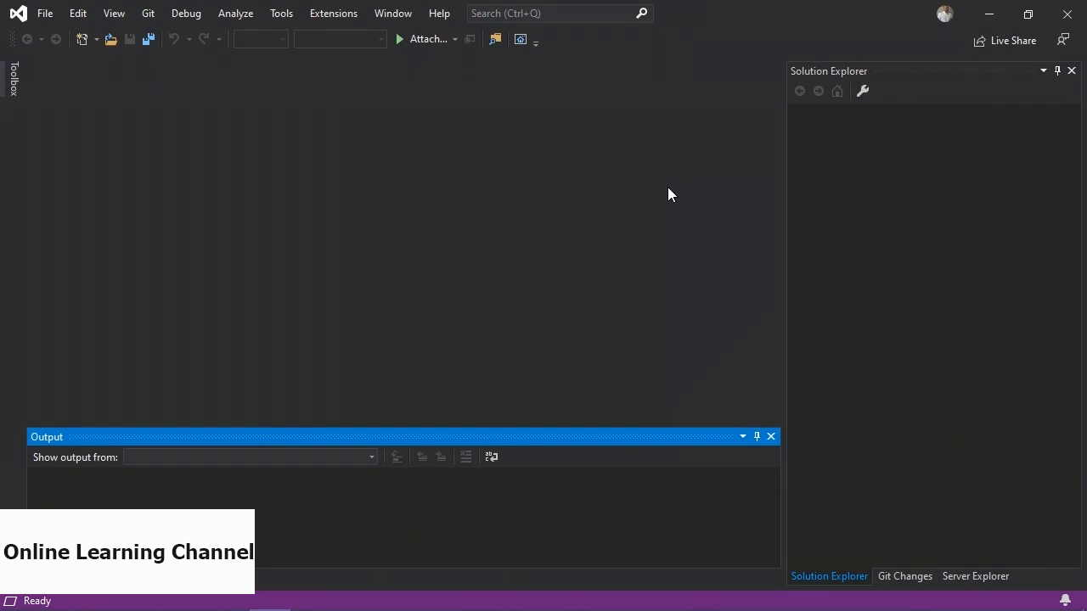
left_click(332, 15)
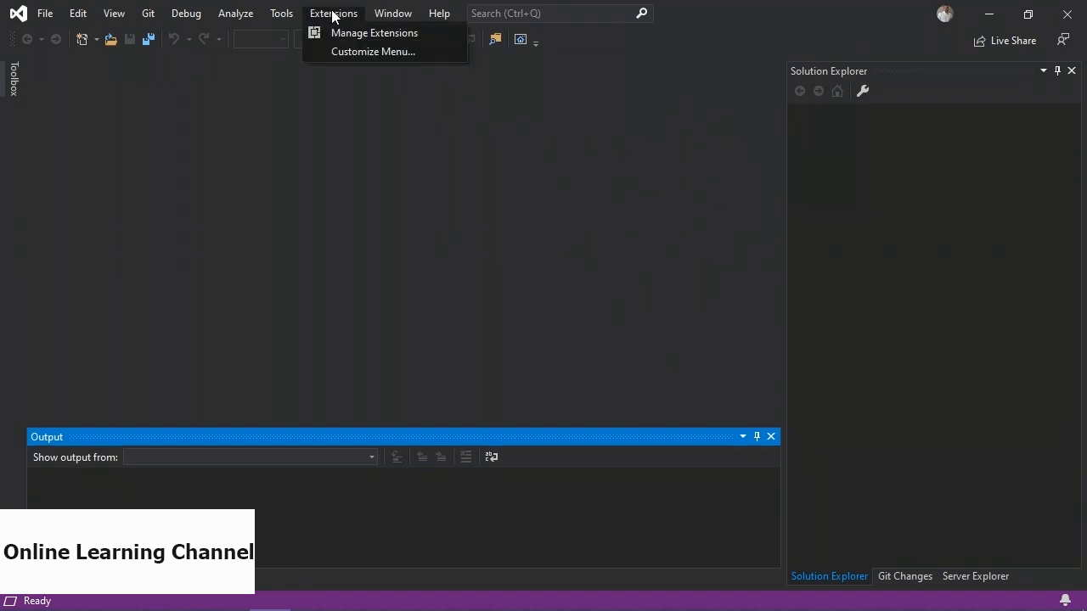
left_click(397, 38)
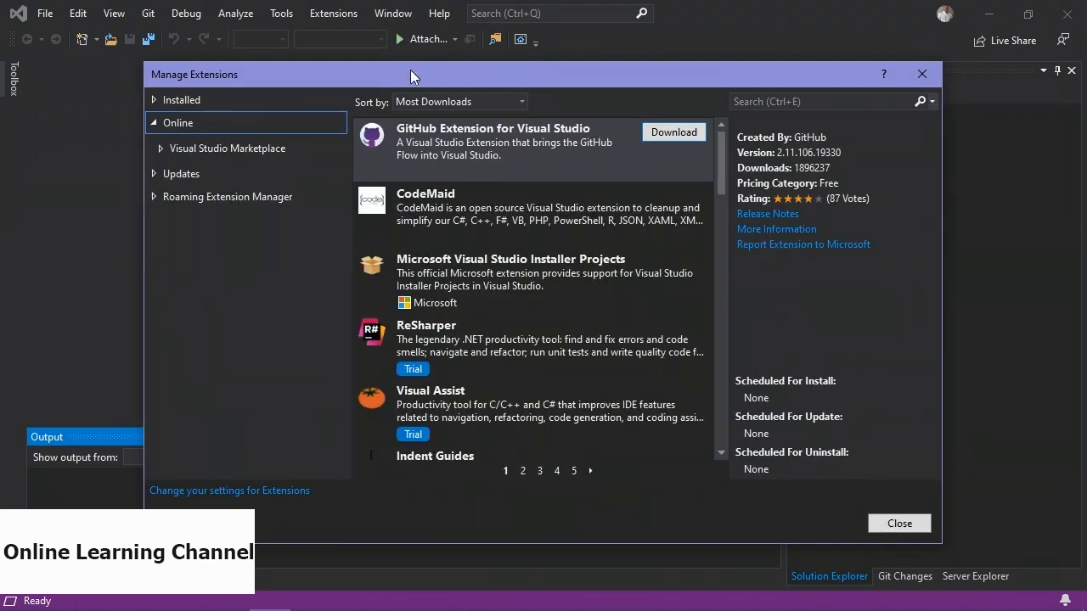
left_click(872, 103)
type("virtual")
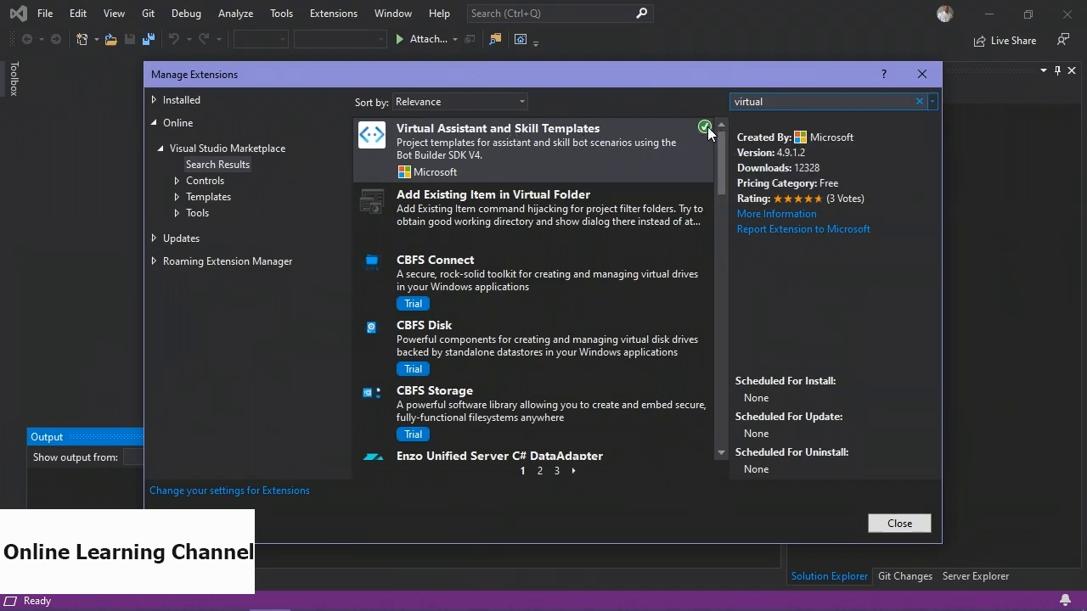
mouse_move(706, 129)
left_click(903, 522)
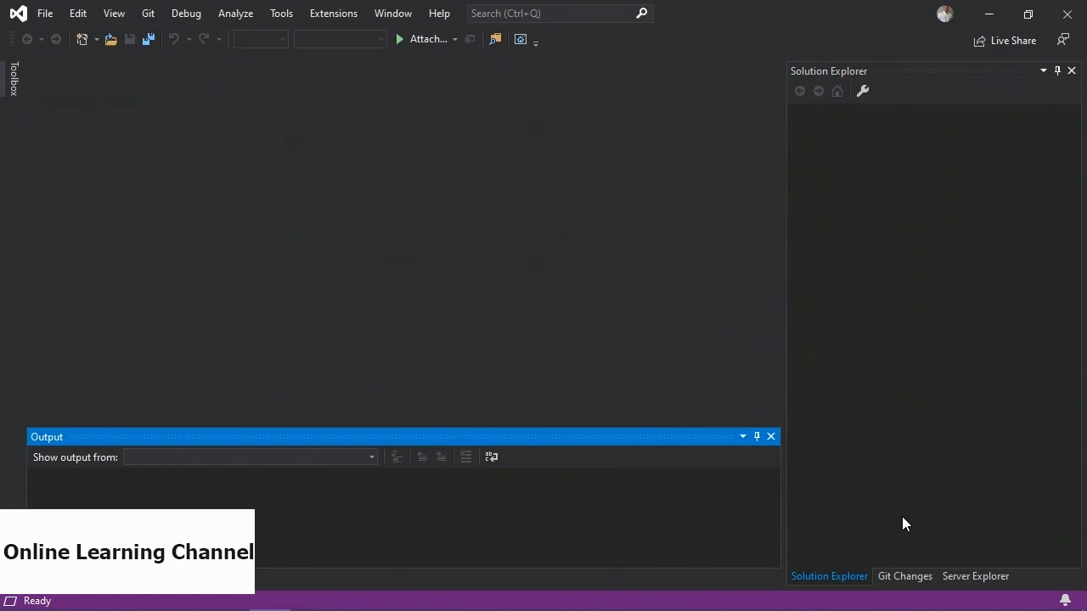
Step: Start a new project from the Virtual Assistant Template, found by searching 'virtual'
left_click(45, 13)
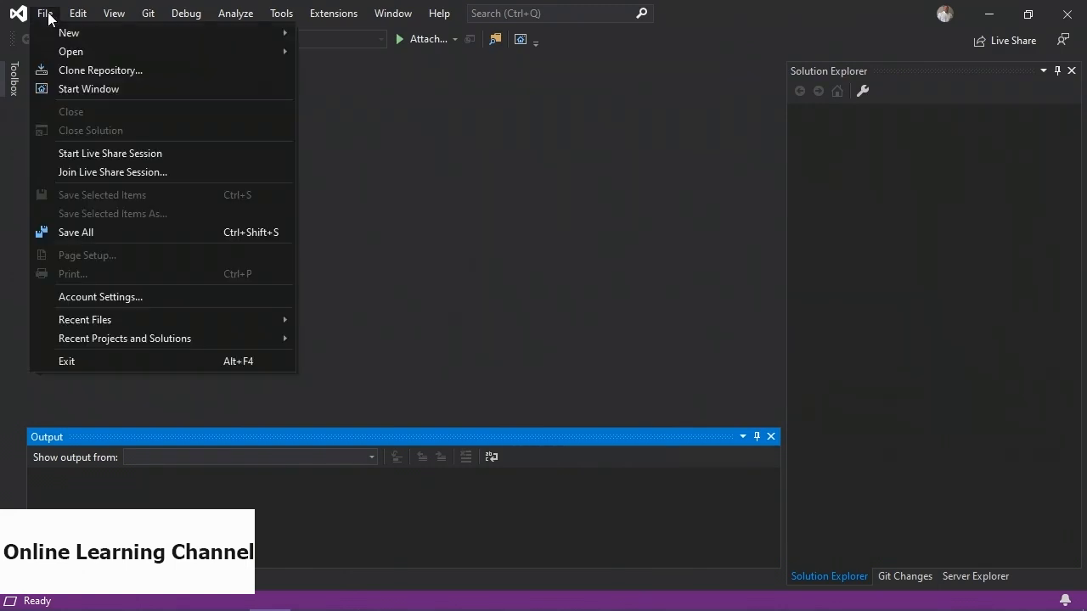
mouse_move(96, 33)
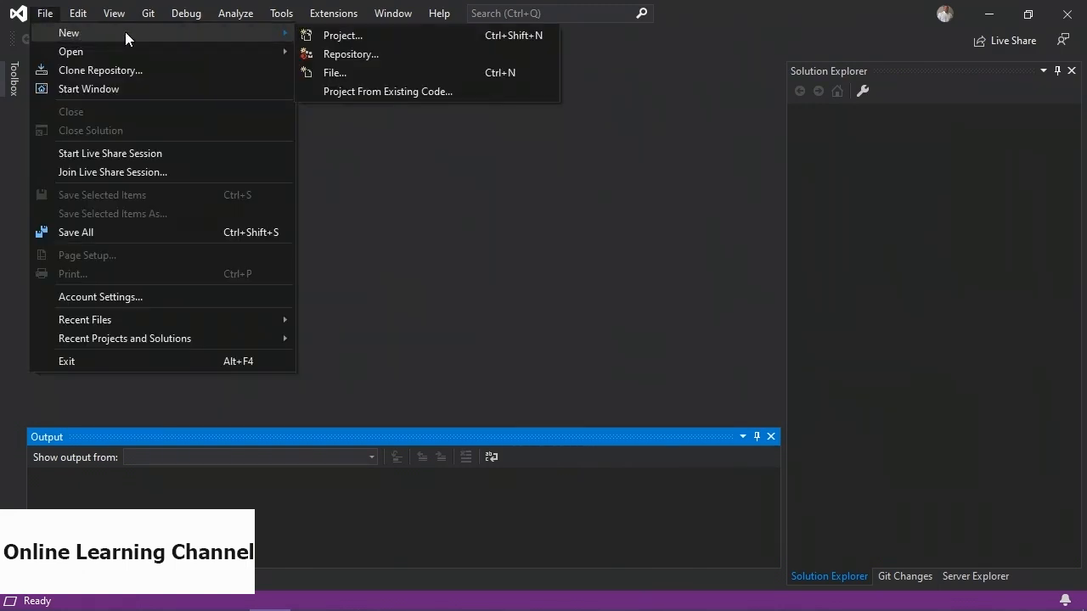
left_click(334, 35)
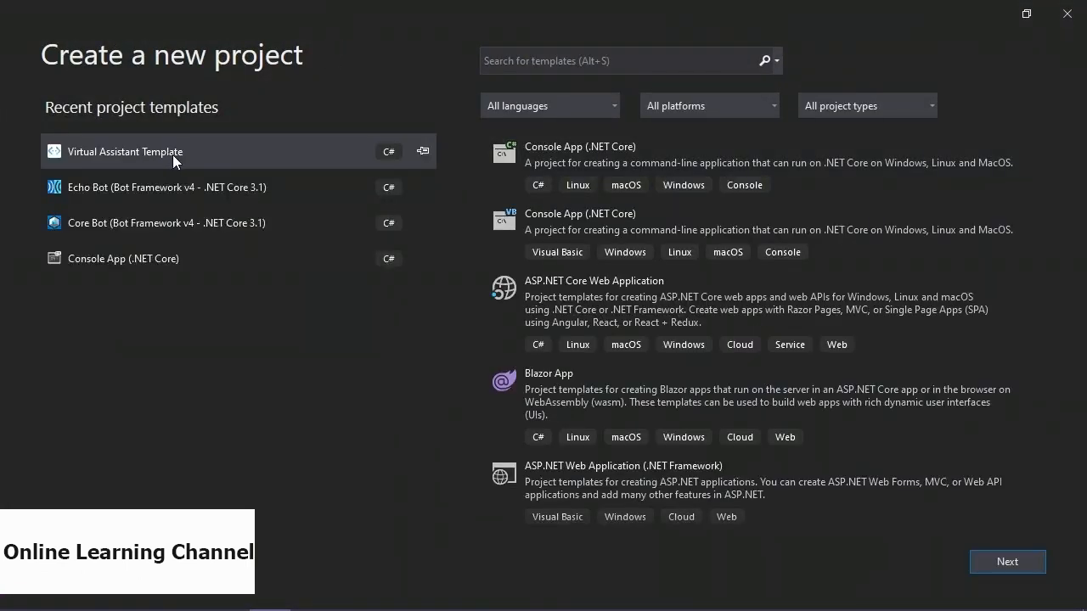
left_click(645, 61)
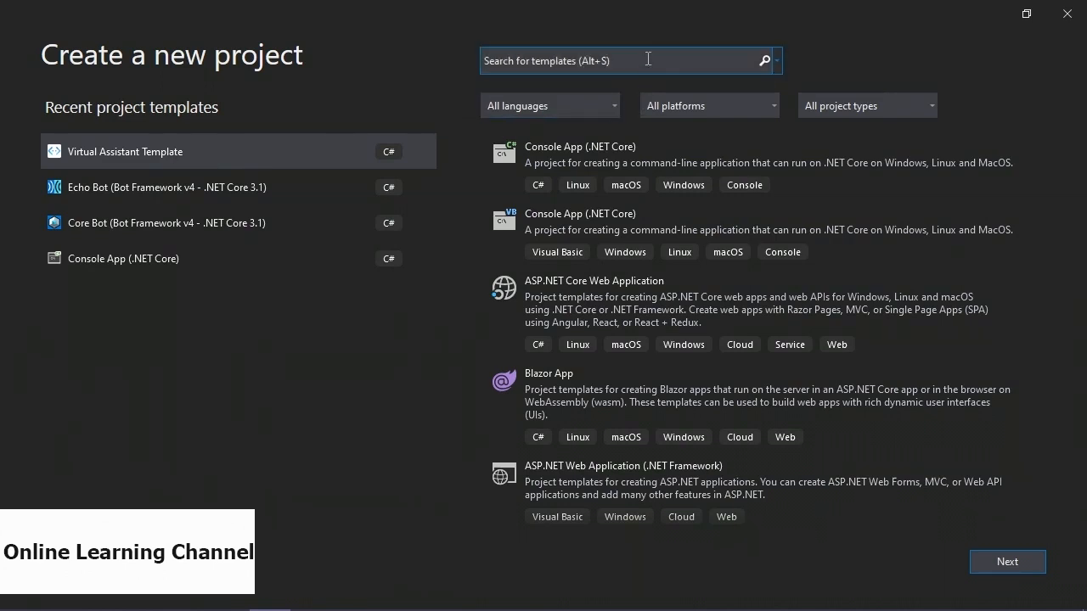
type("vi")
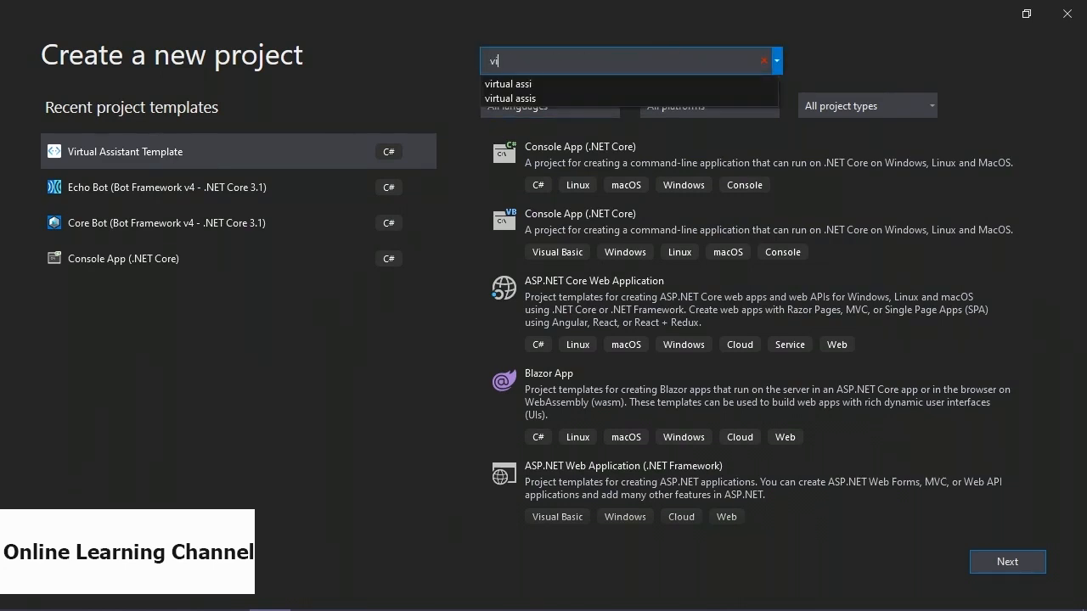
type("rtual")
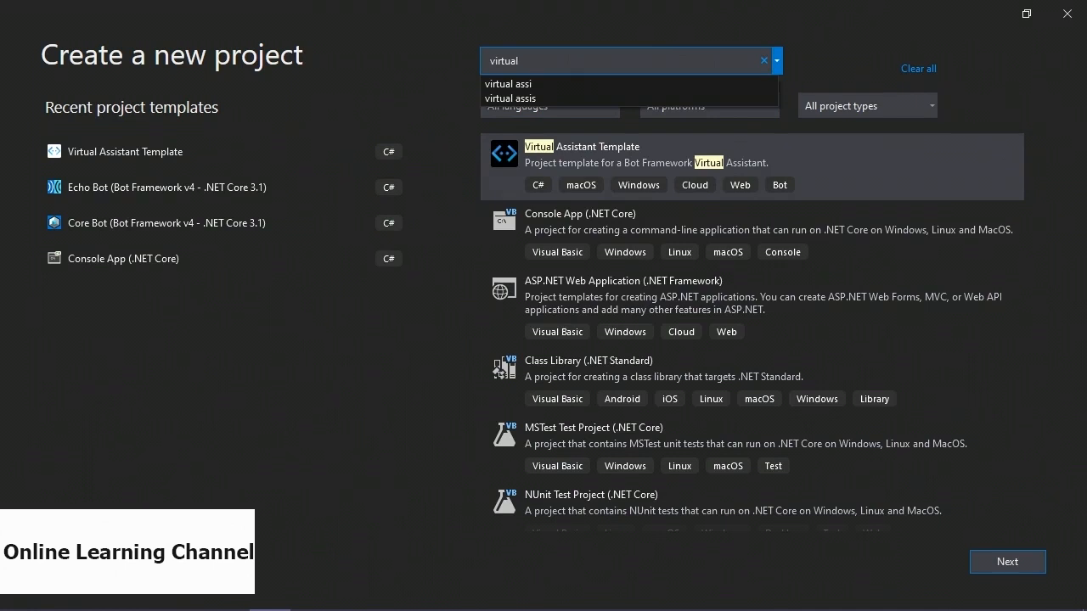
left_click(637, 155)
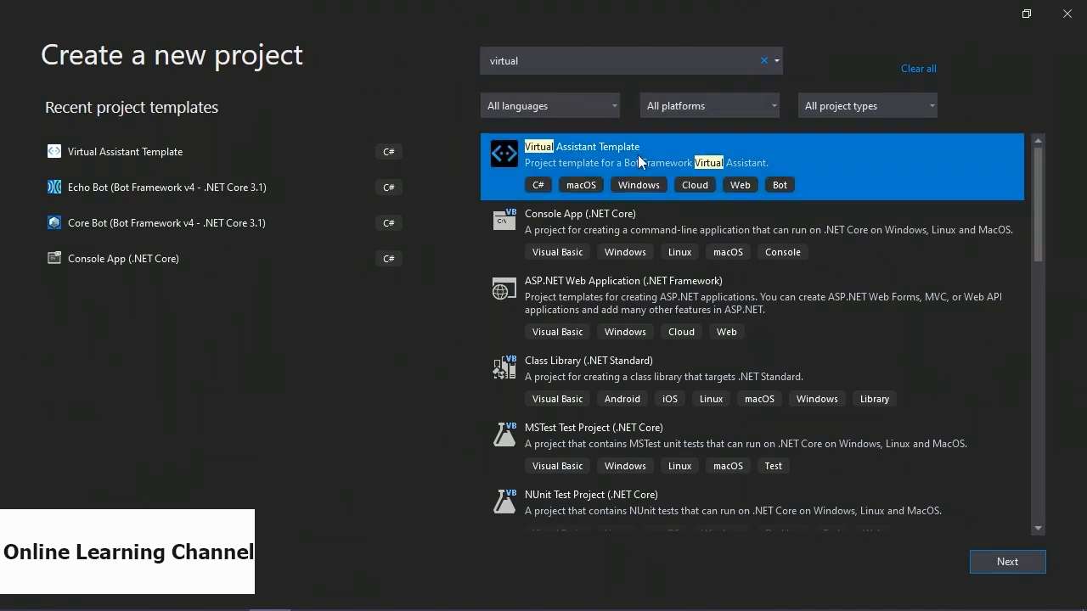
left_click(1005, 564)
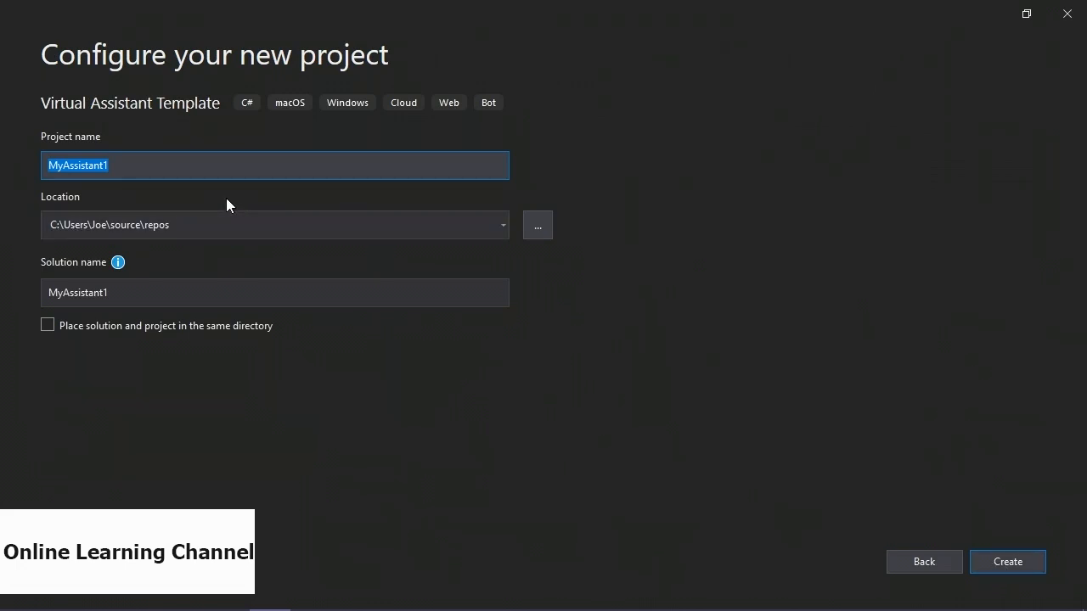
Step: Name the new project mva101 and create the solution
type("mv")
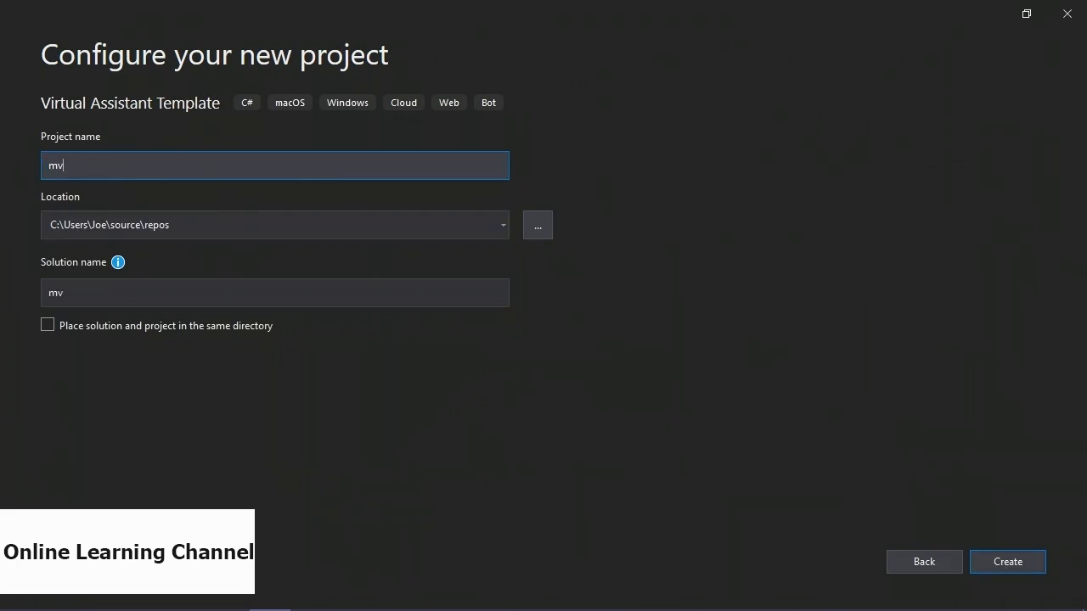
type("a101")
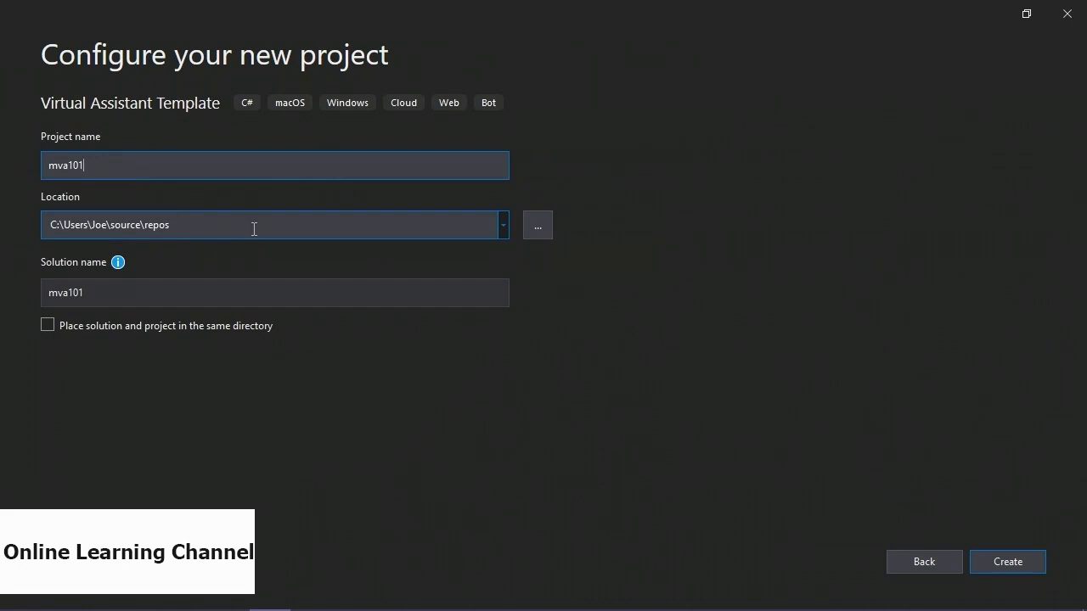
left_click(1011, 558)
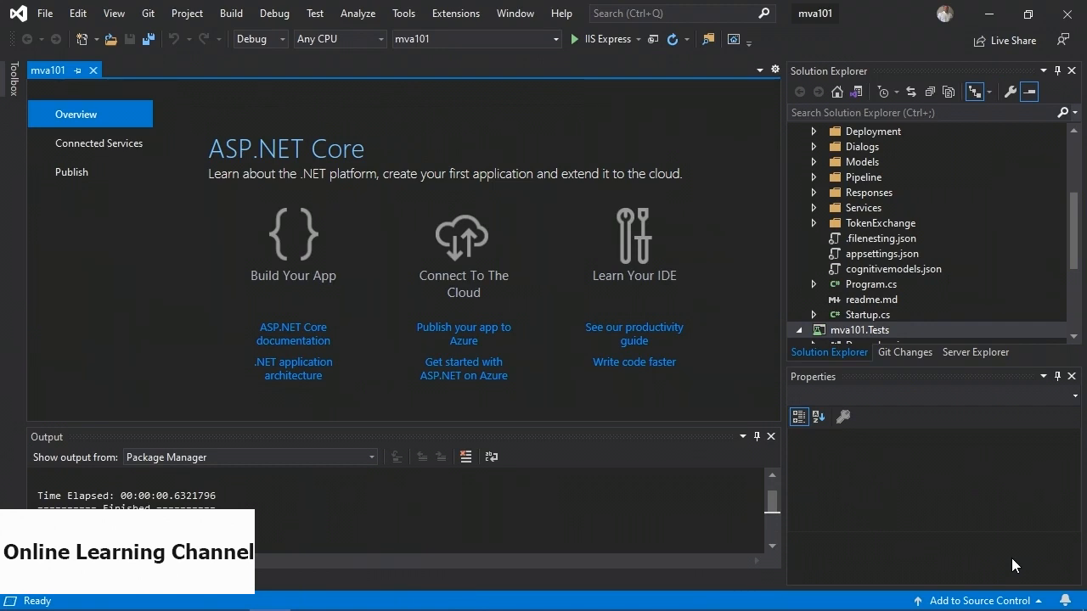
scroll(892, 222, "up", 4)
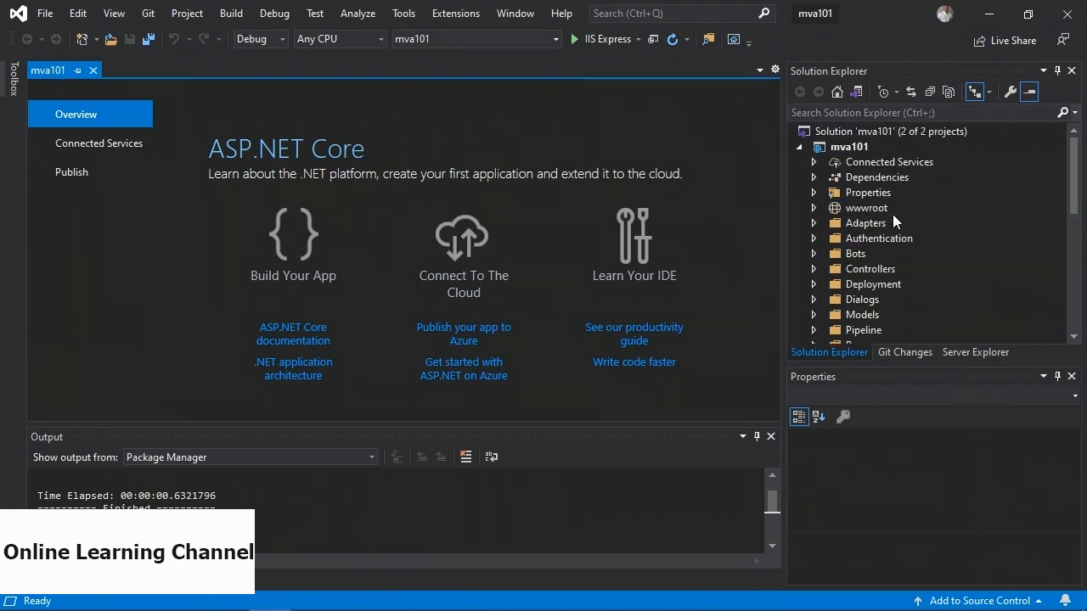
Step: Build the mva101 project from its Solution Explorer context menu
left_click(849, 146)
right_click(849, 146)
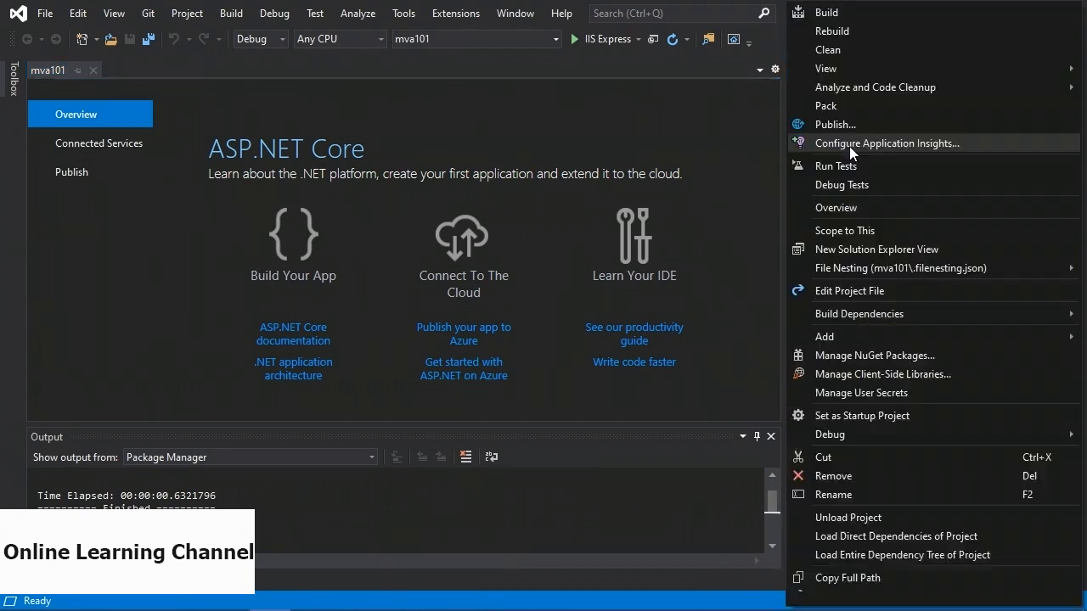
left_click(832, 13)
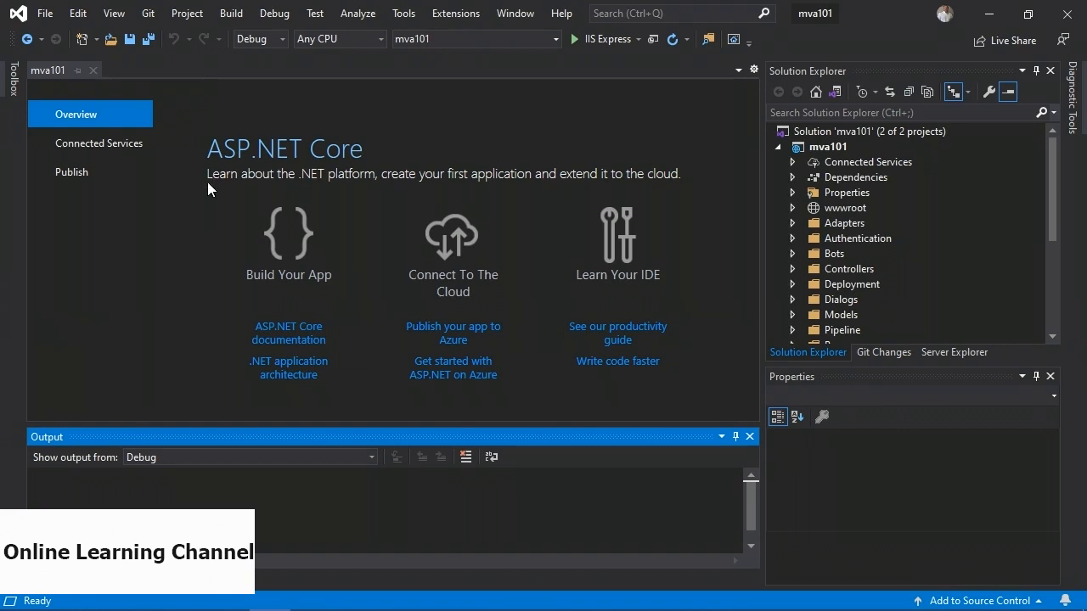
mouse_move(114, 607)
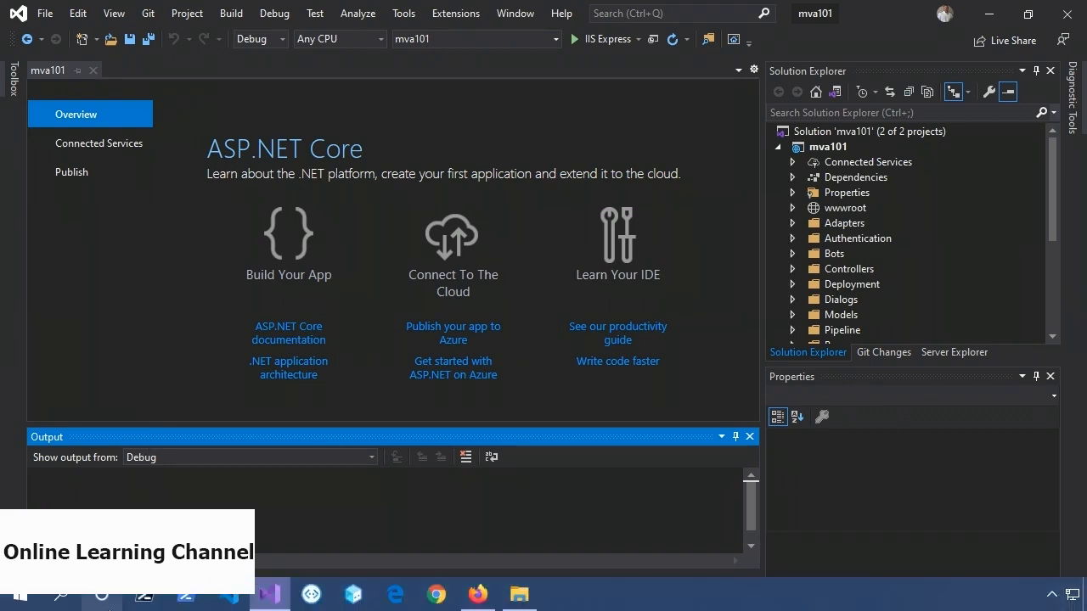
Step: Launch PowerShell as administrator, maximize and clear it, then run az login
right_click(146, 598)
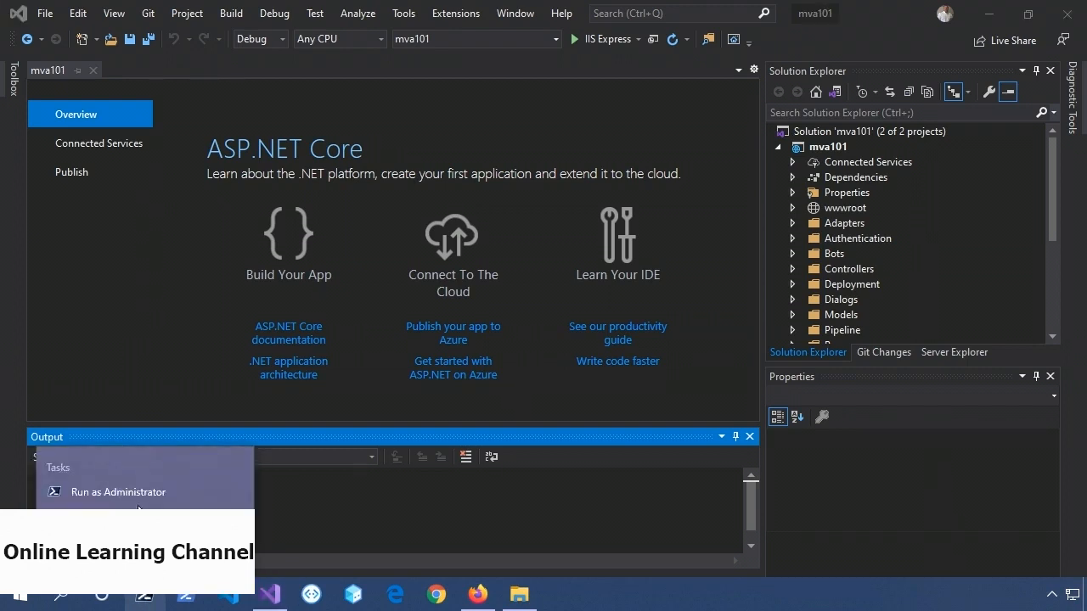
left_click(140, 501)
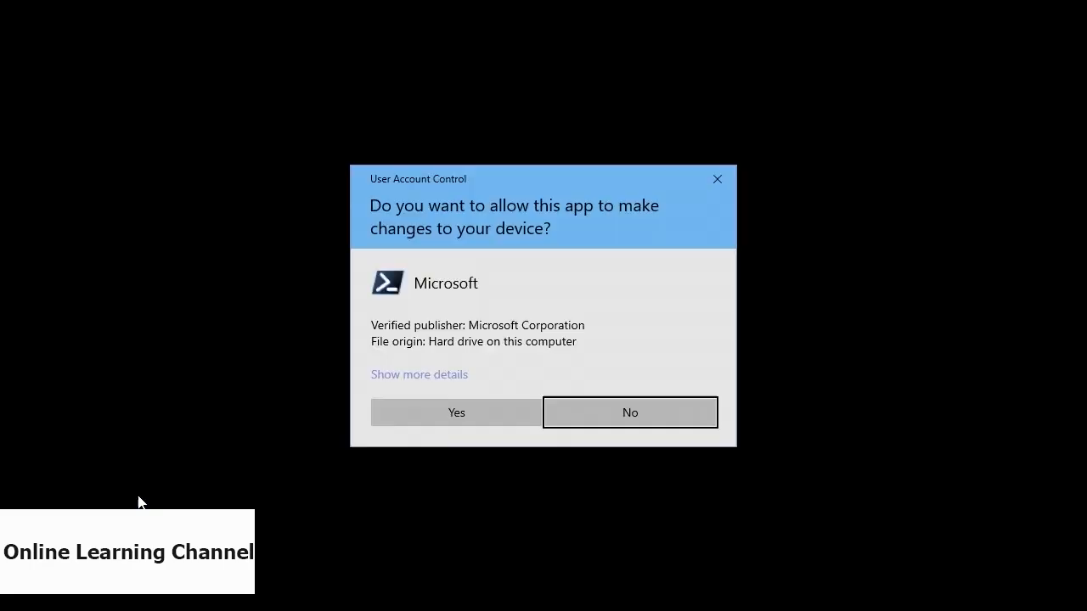
left_click(457, 410)
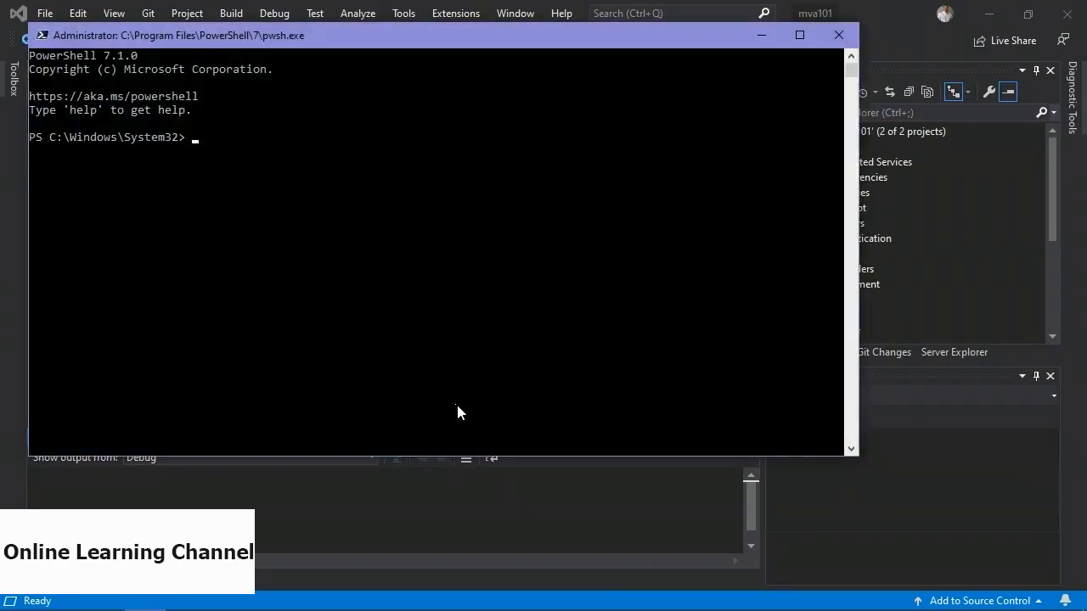
left_click(800, 34)
type("clear")
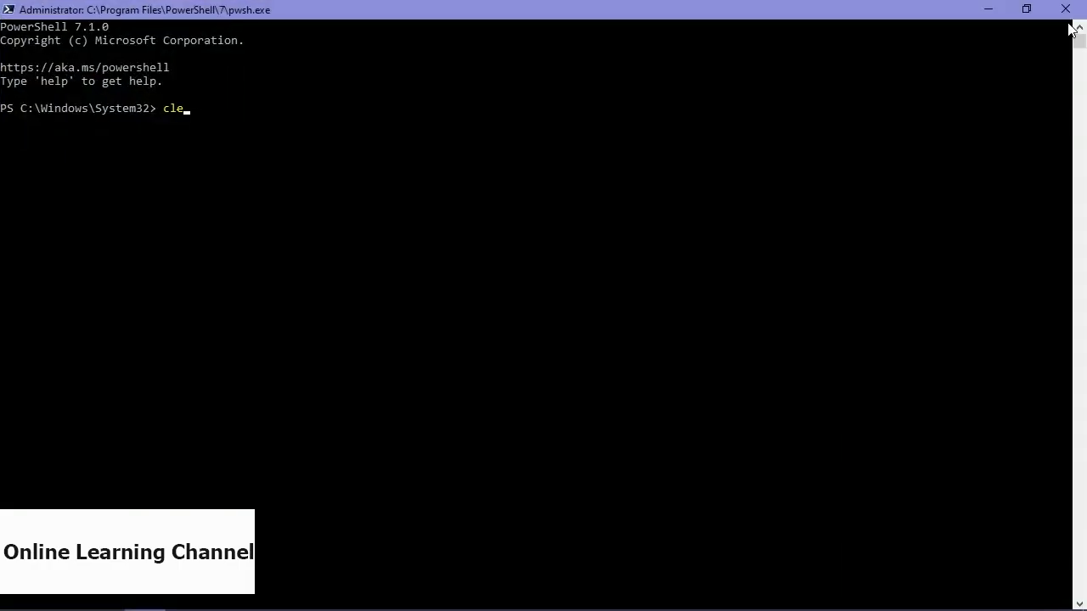
key("Return")
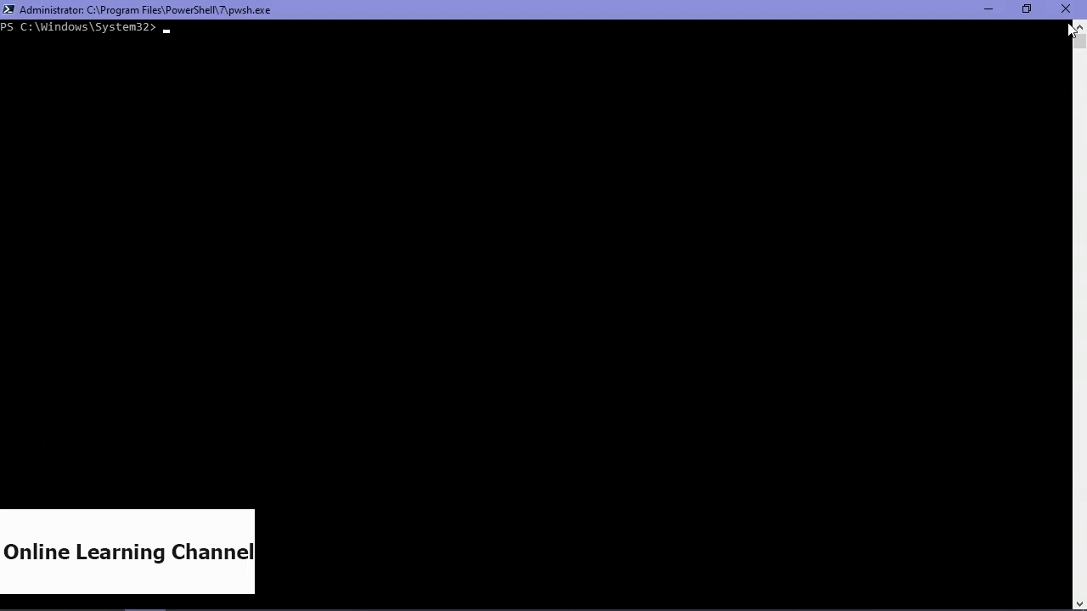
type("az login")
key("Return")
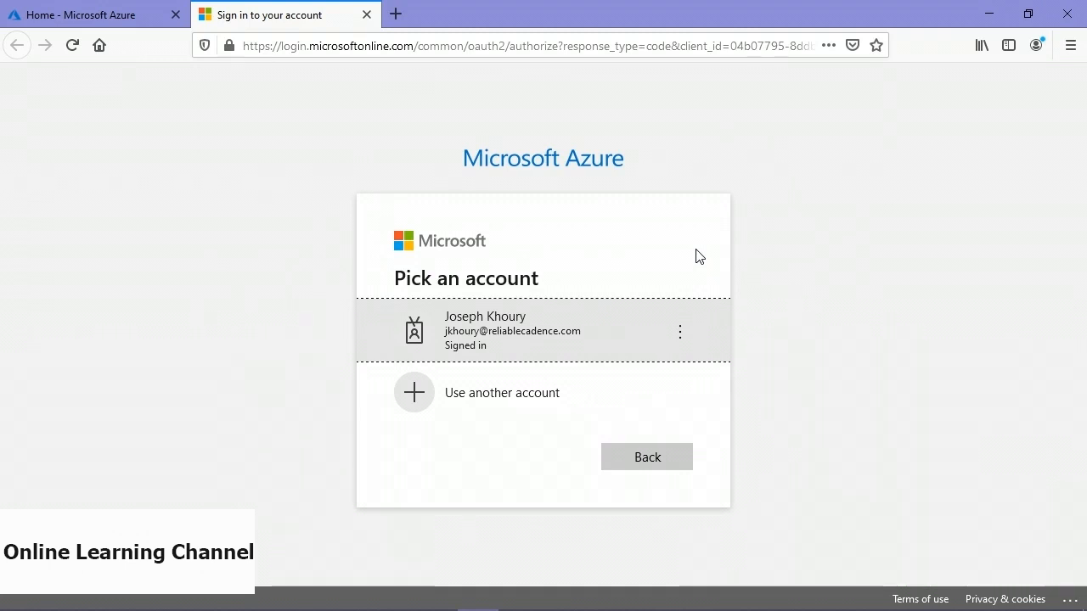
Step: Sign in with the existing Azure account, close the success tab, and return to PowerShell
left_click(463, 344)
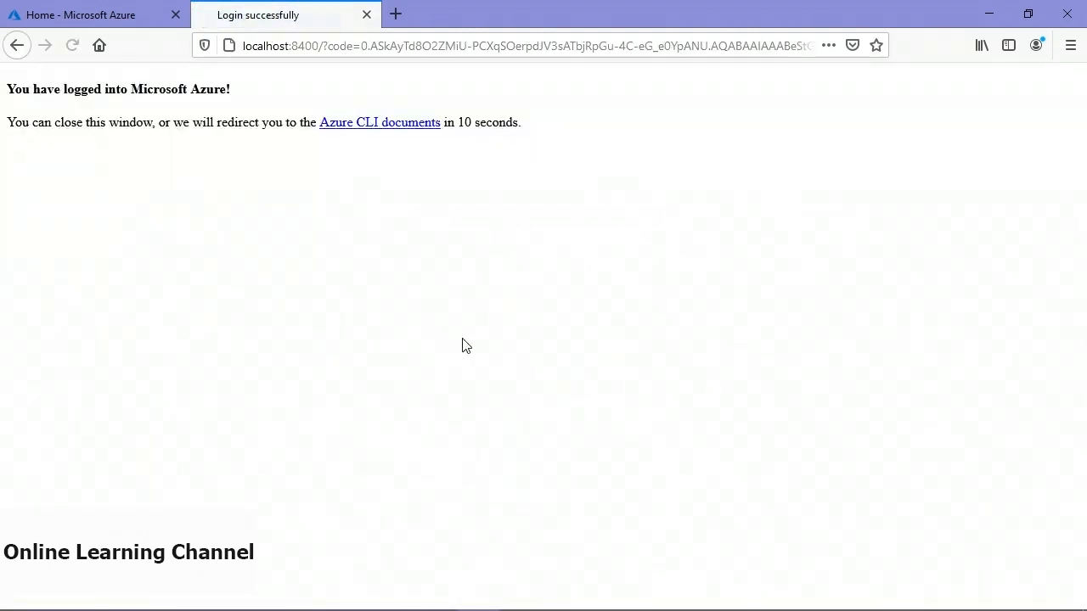
left_click(367, 16)
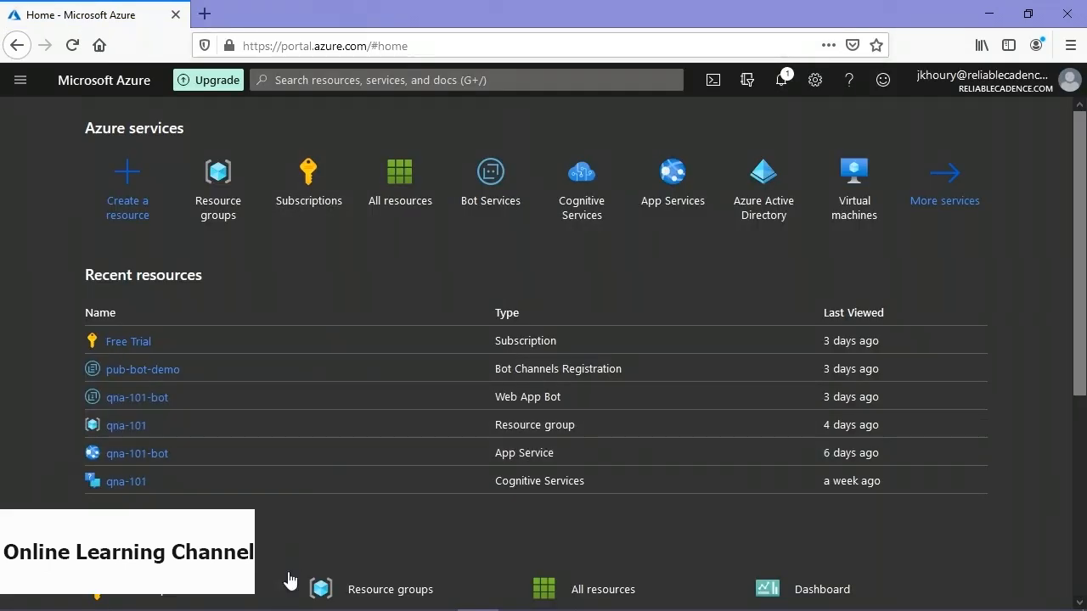
mouse_move(182, 600)
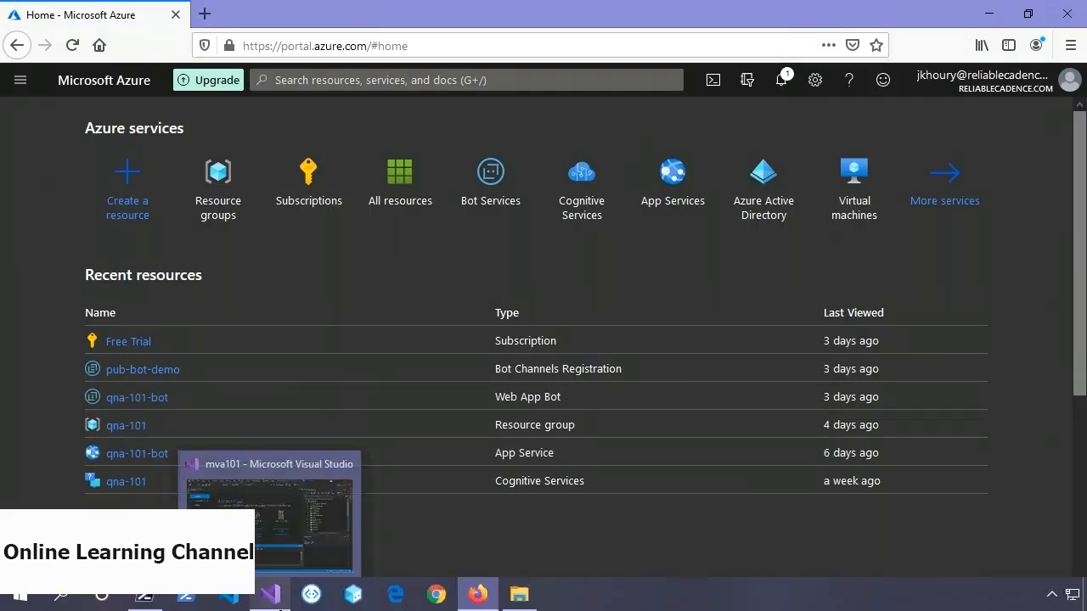
left_click(153, 601)
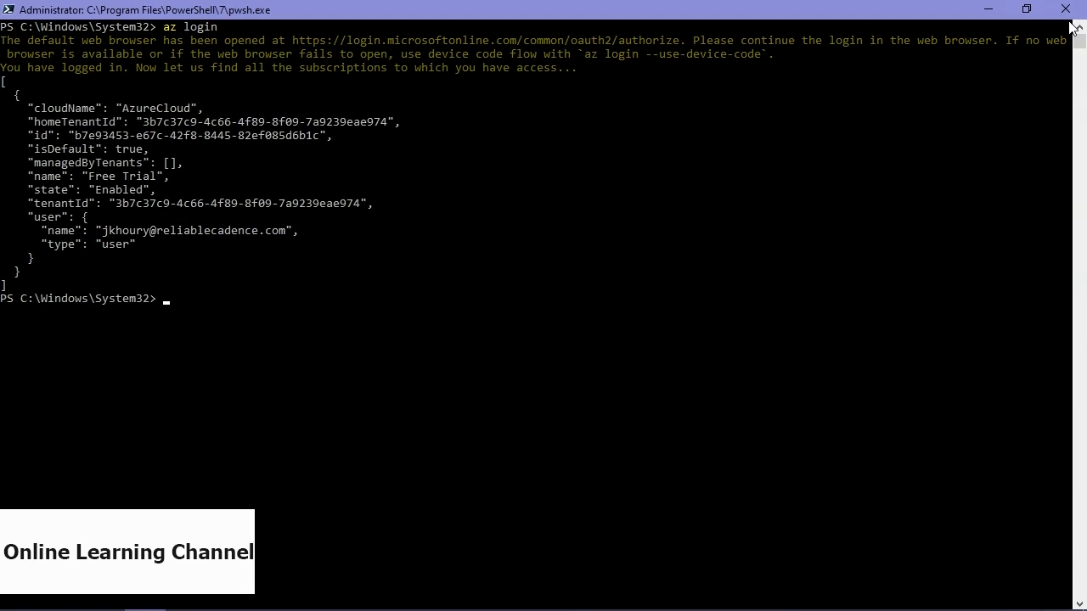
Step: Clear the az login output listing the Free Trial subscription
type("clear")
key("Return")
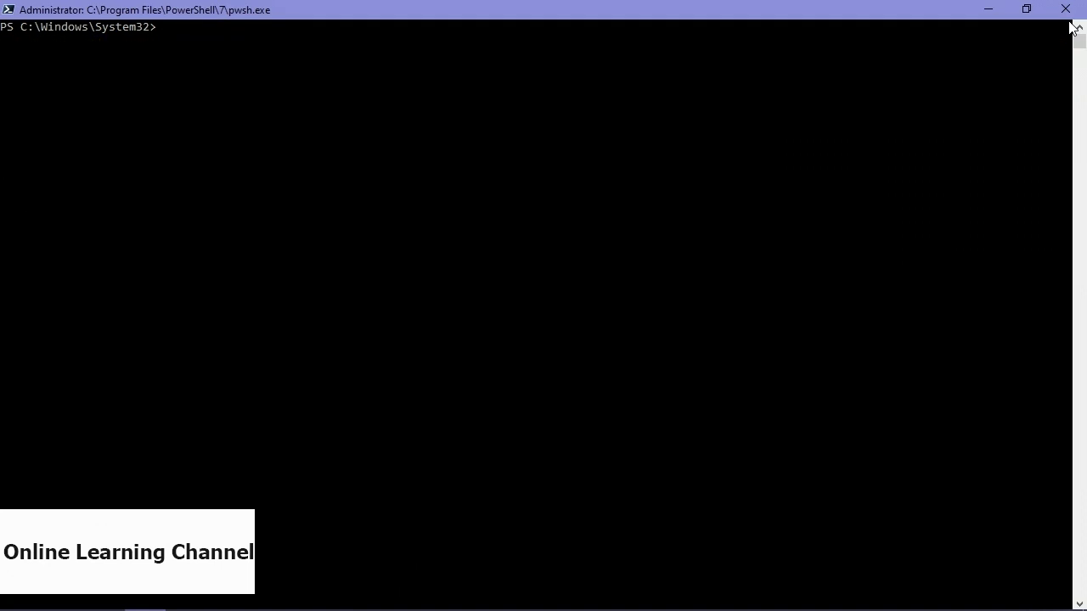
Step: Change directory to the source\repos\mva101\mva101\mva101 project folder using Tab completion
type("cd c:\\user")
key("Tab")
type("jo")
key("Tab")
type("s")
key("Tab")
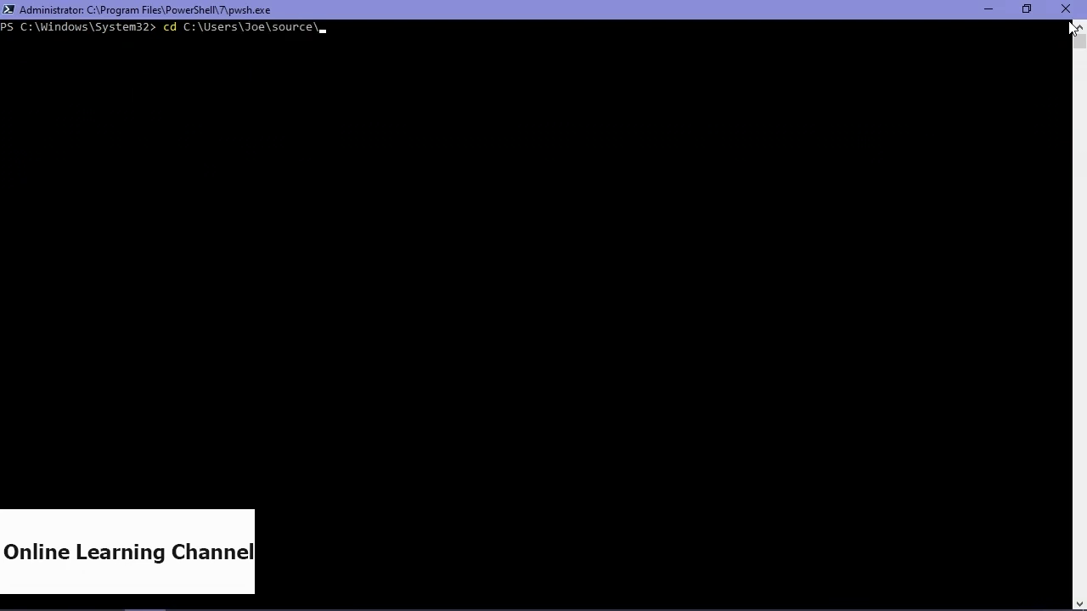
type("rep")
key("Tab")
type("m")
key("Tab")
type("m")
key("Tab")
type("m")
key("Tab")
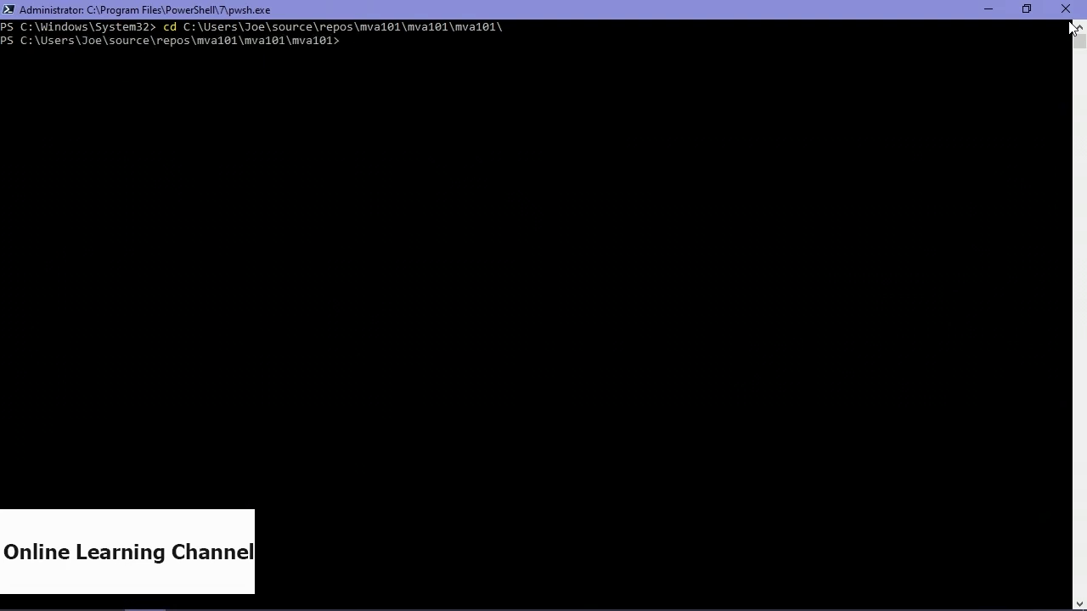
Step: Clear the console, list the project folder contents, and clear it again
type("clear")
key("Return")
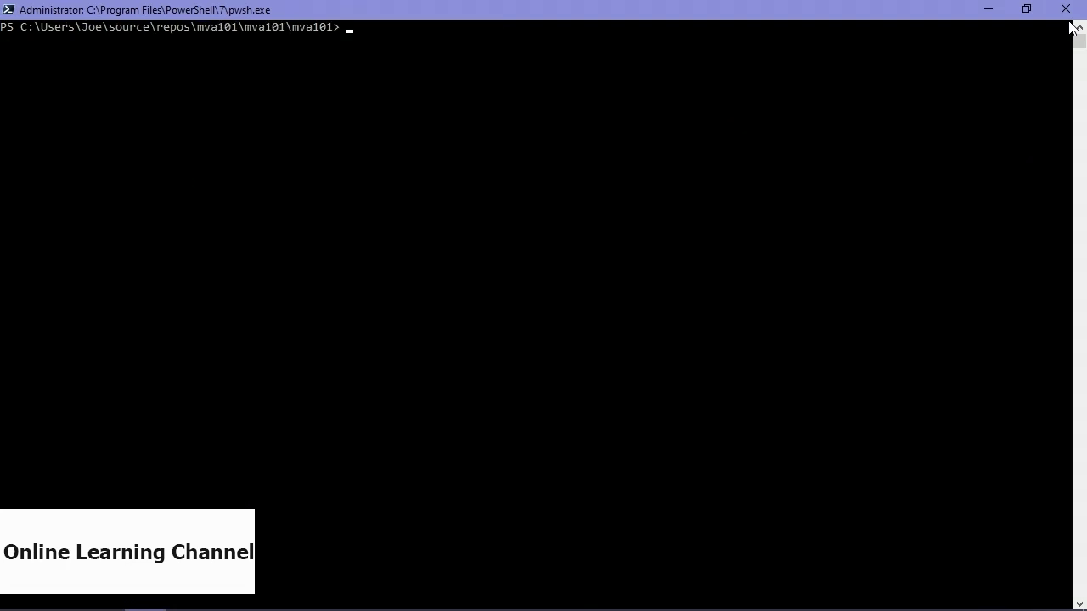
type("ls")
key("Return")
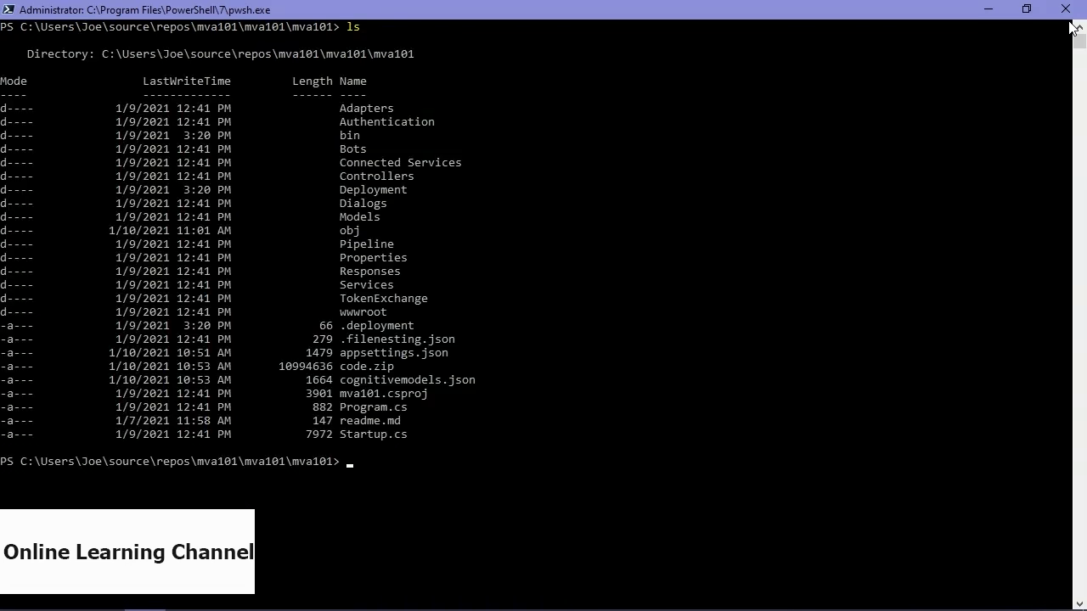
type("clear")
key("Return")
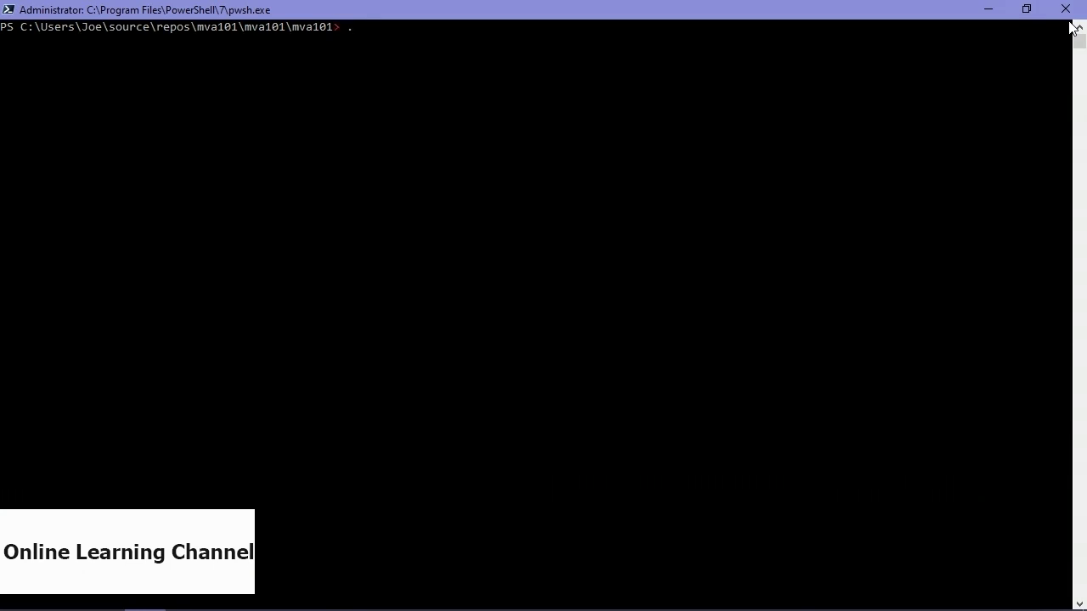
key("BackSpace")
Step: Run the .\Deployment\Scripts\deploy.ps1 script
type("\\deplo")
key("Tab")
type("sc")
key("Tab")
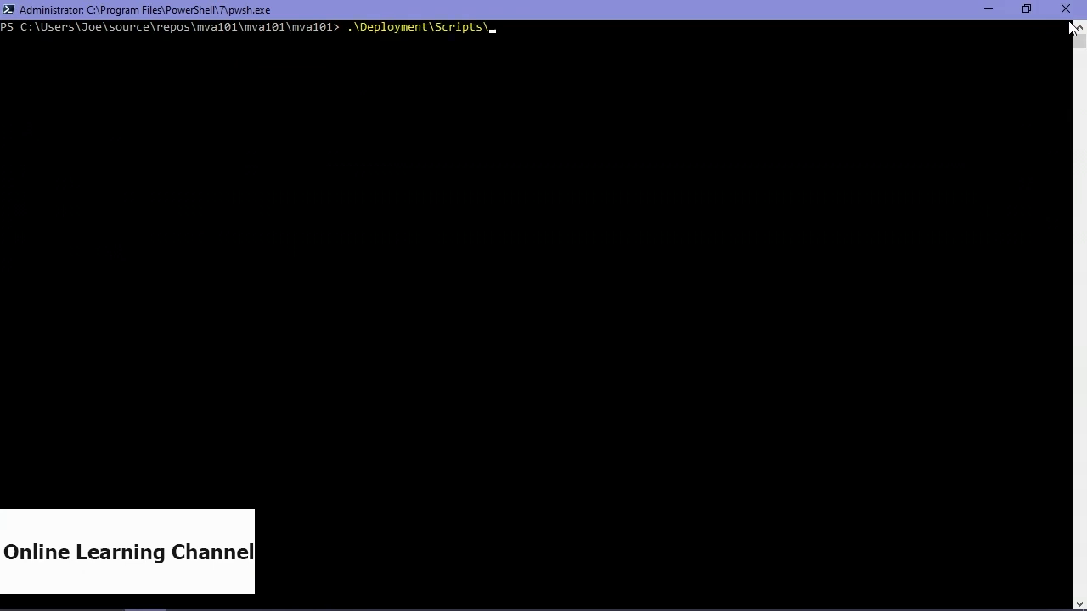
type("de")
key("Tab")
key("Tab")
key("Return")
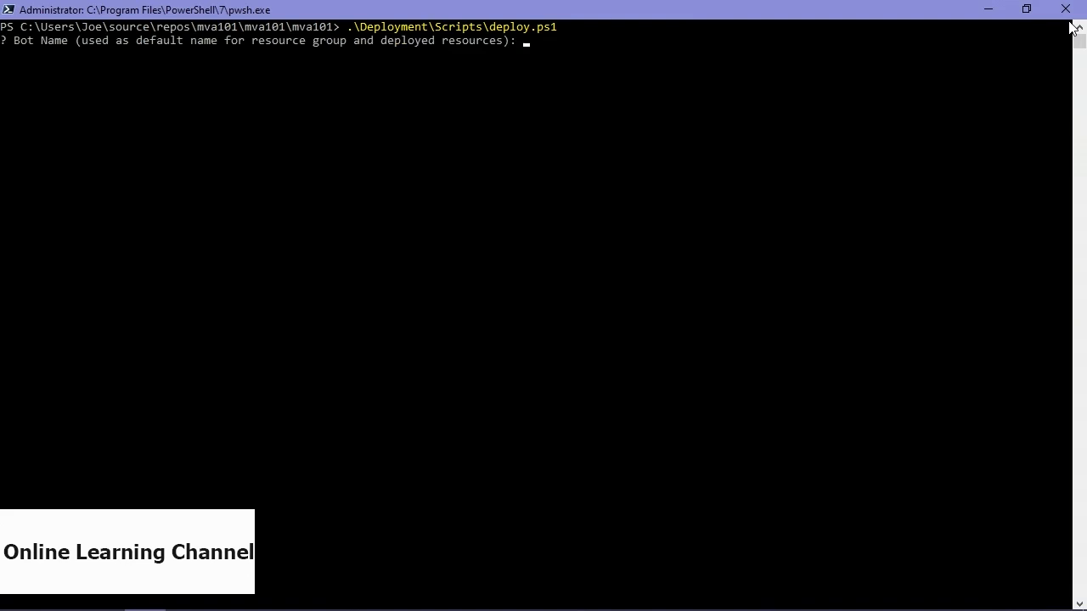
Step: Answer the prompts: name mva101, region westus, the app password, y for new LUIS, westus
key("Return")
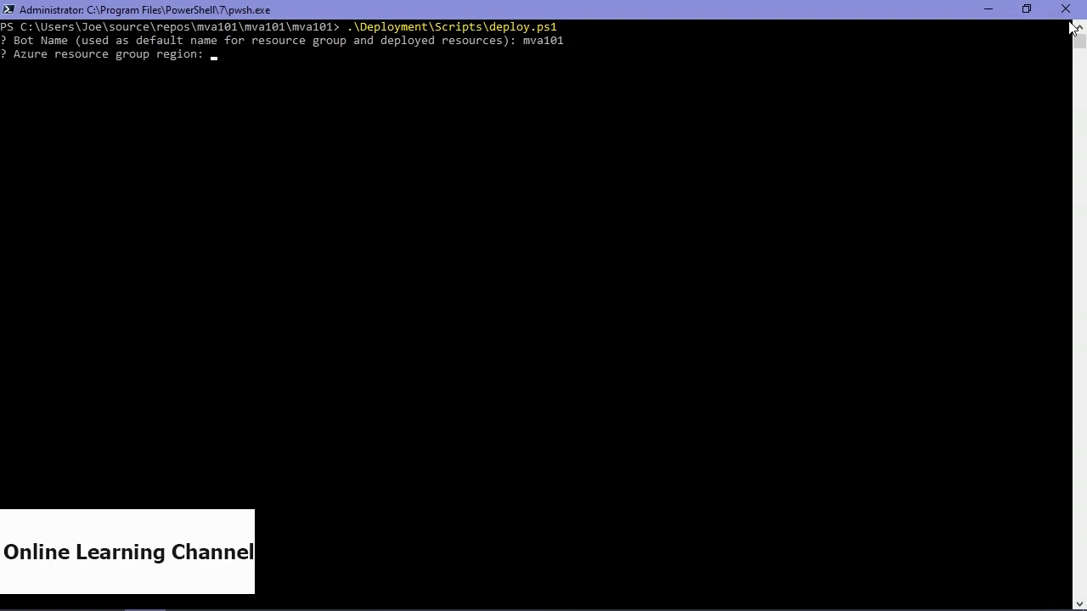
key("Return")
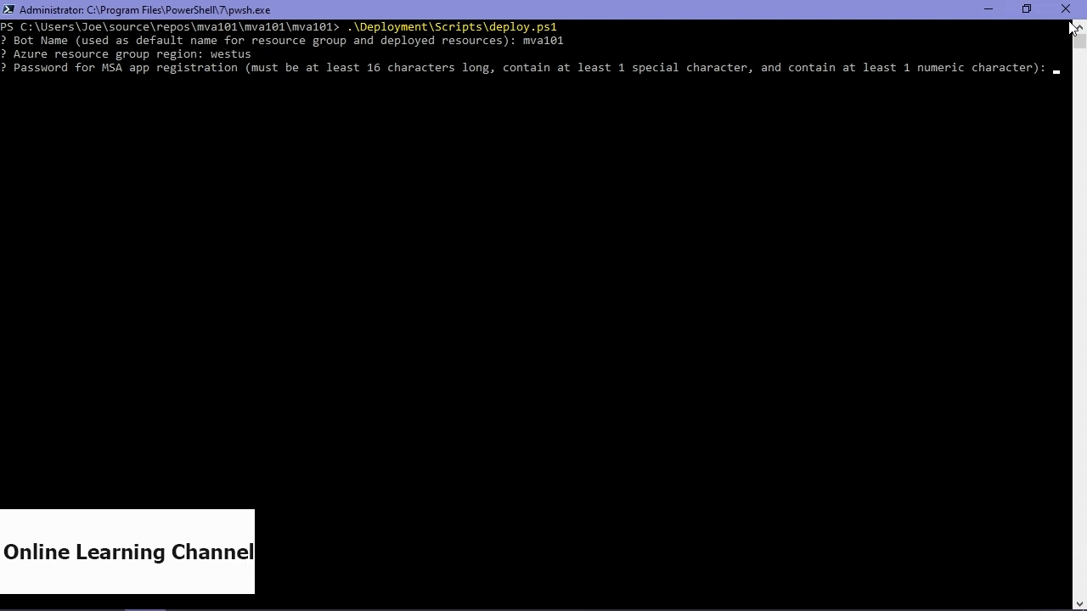
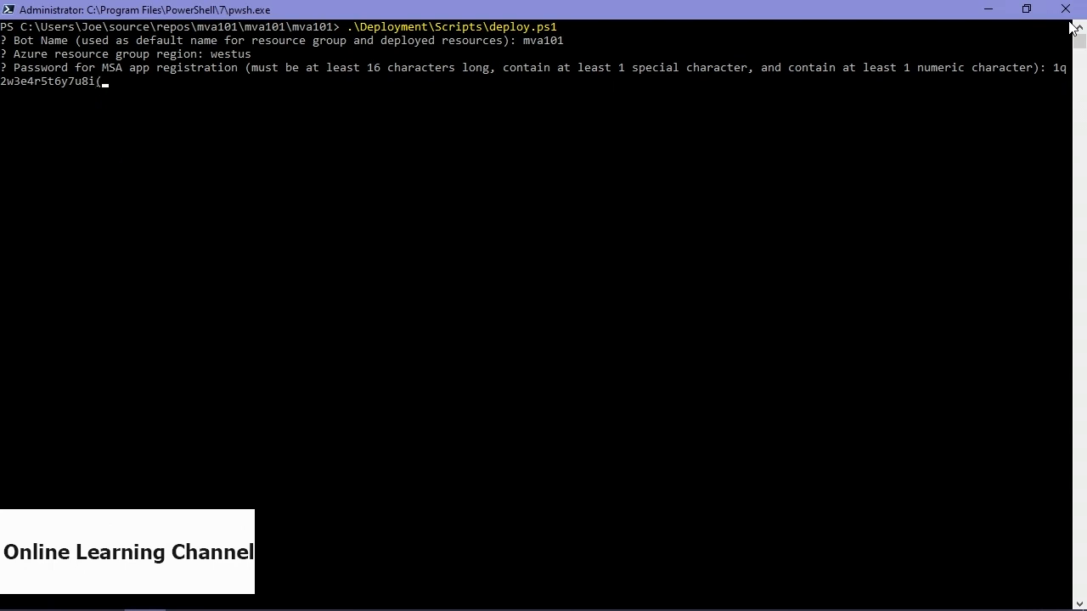
key("Return")
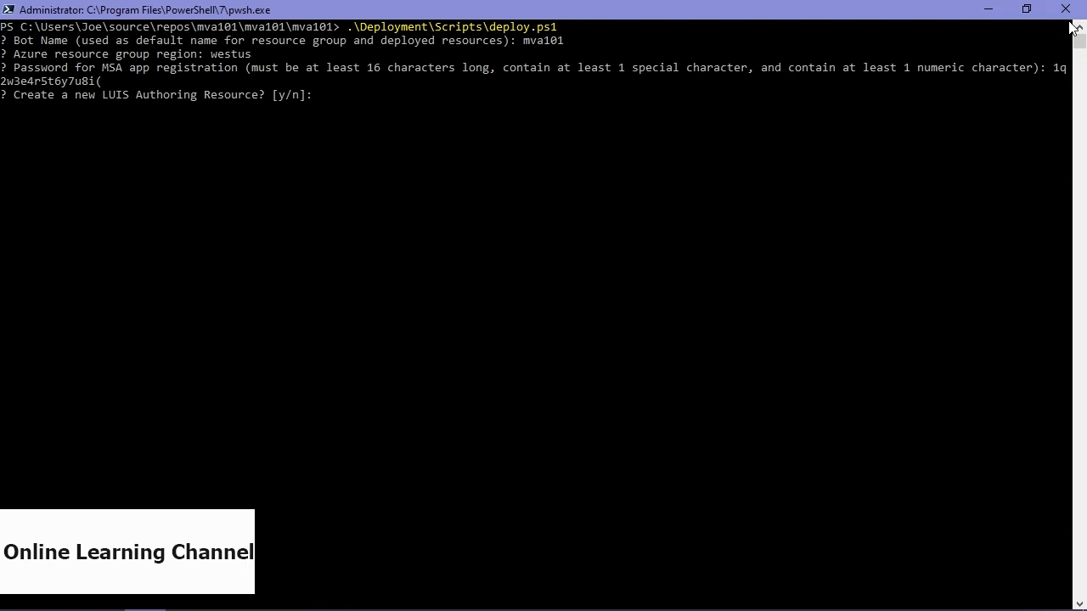
key("Return")
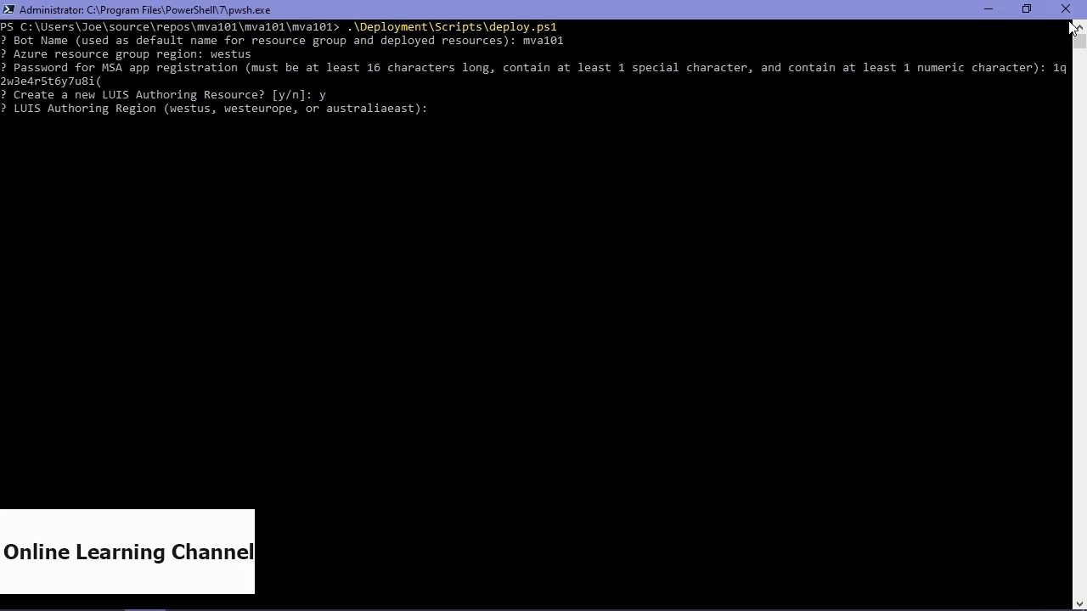
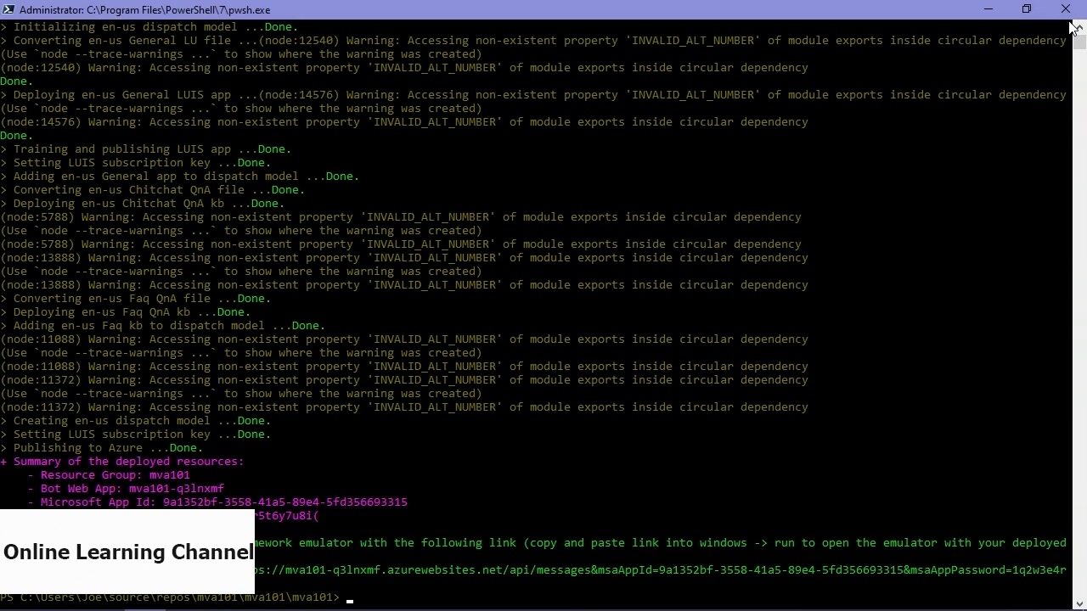
Step: Once the deployment finishes, switch to the Azure portal in Firefox
mouse_move(130, 609)
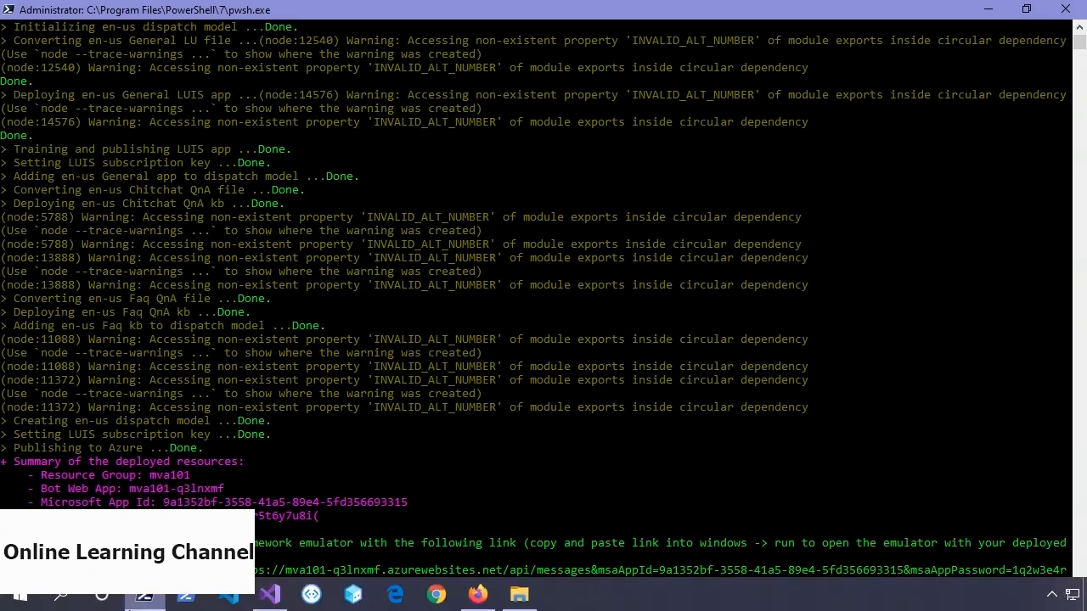
left_click(480, 600)
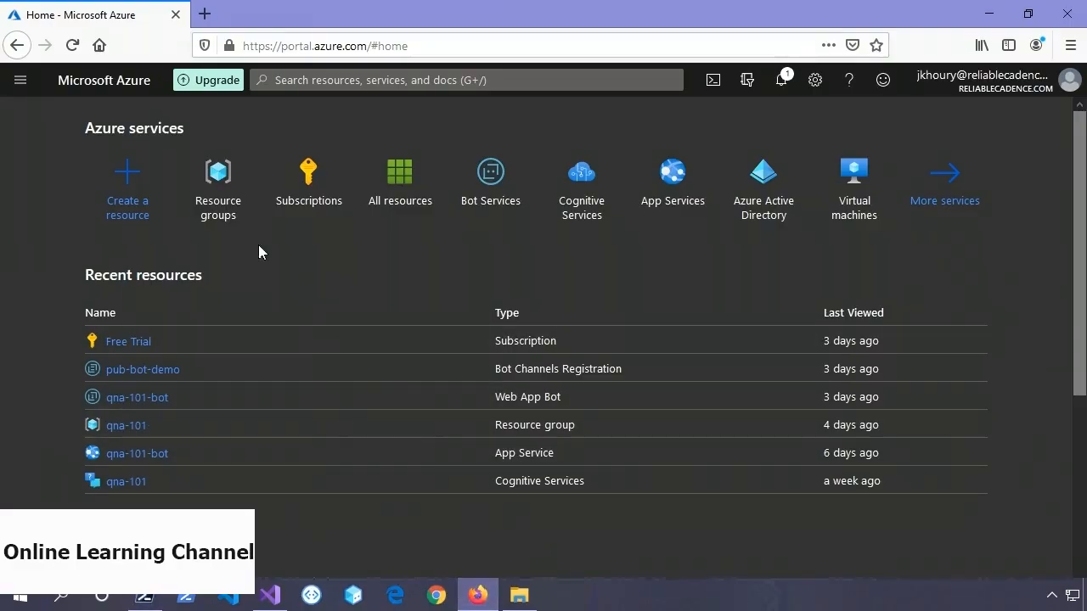
Step: Open the mva101 resource group, scroll through its 12 resources, then launch Bot Framework Emulator
left_click(221, 199)
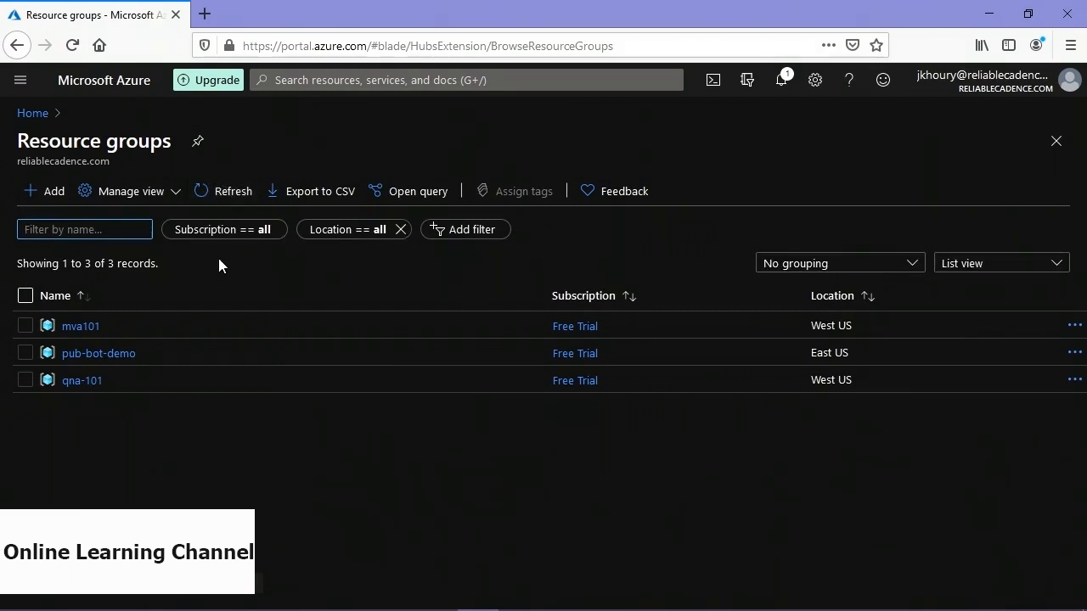
left_click(85, 328)
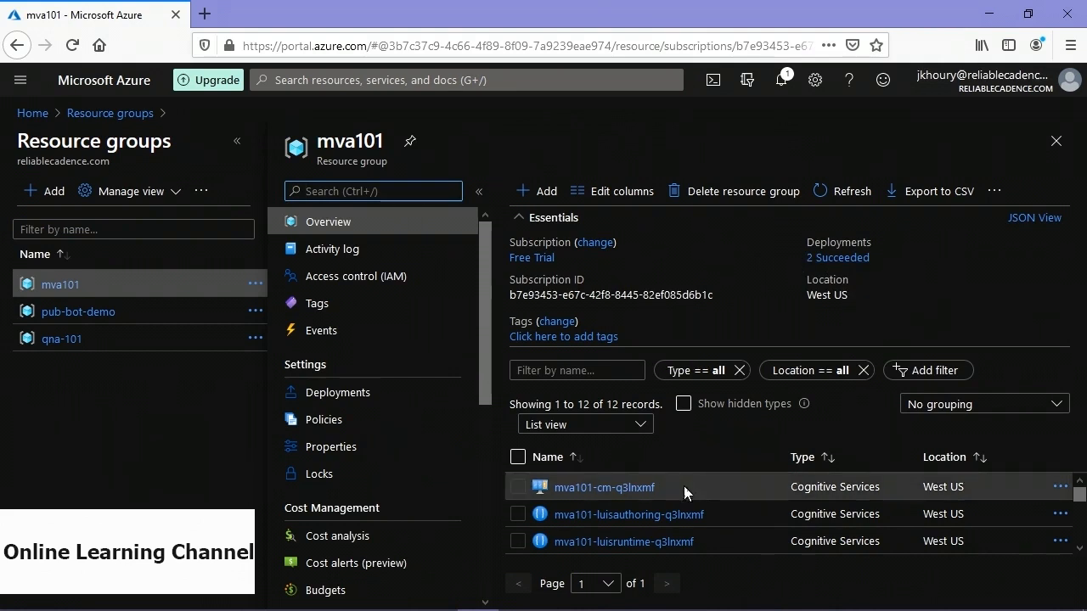
scroll(718, 502, "down", 5)
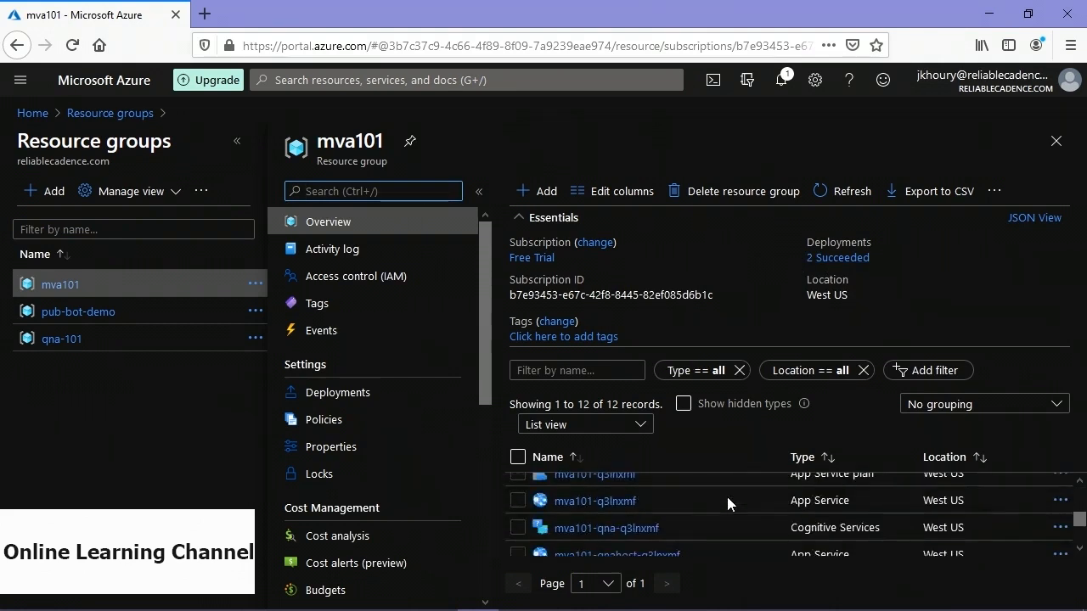
scroll(728, 500, "down", 1)
scroll(727, 500, "down", 1)
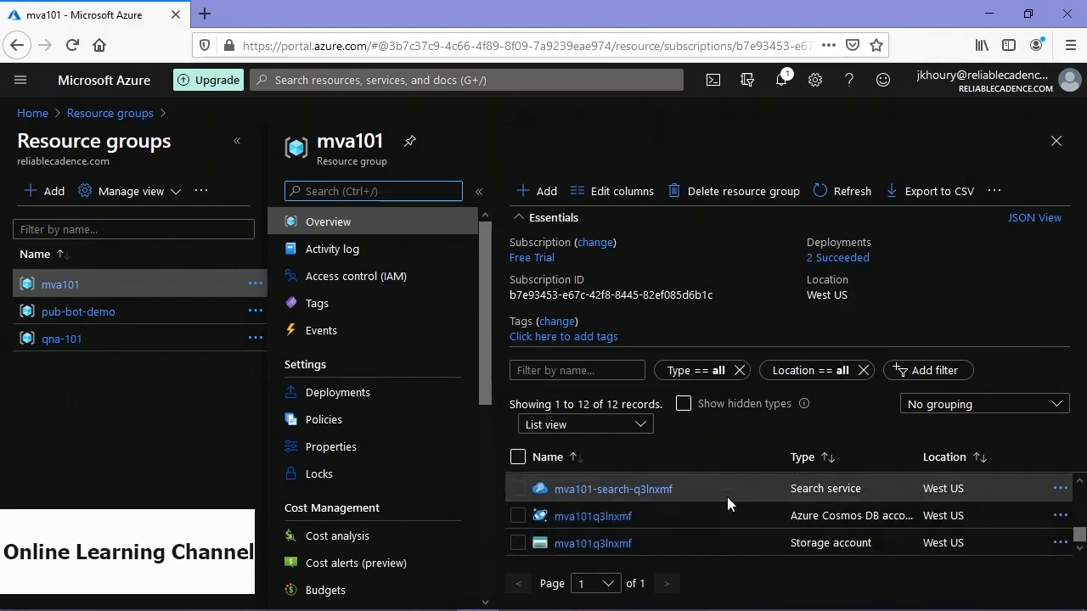
scroll(727, 497, "up", 7)
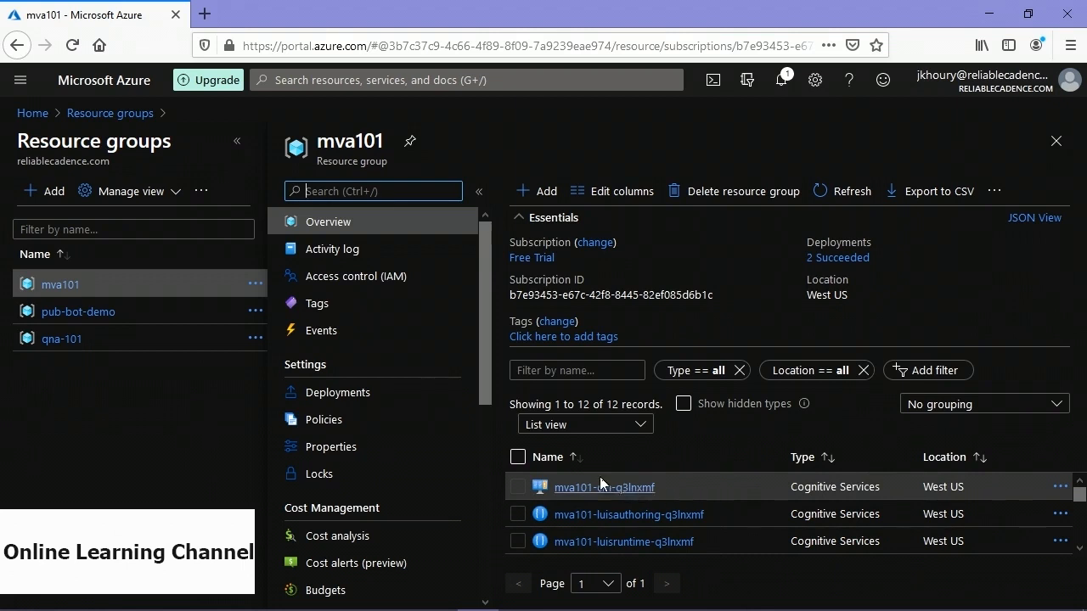
mouse_move(330, 607)
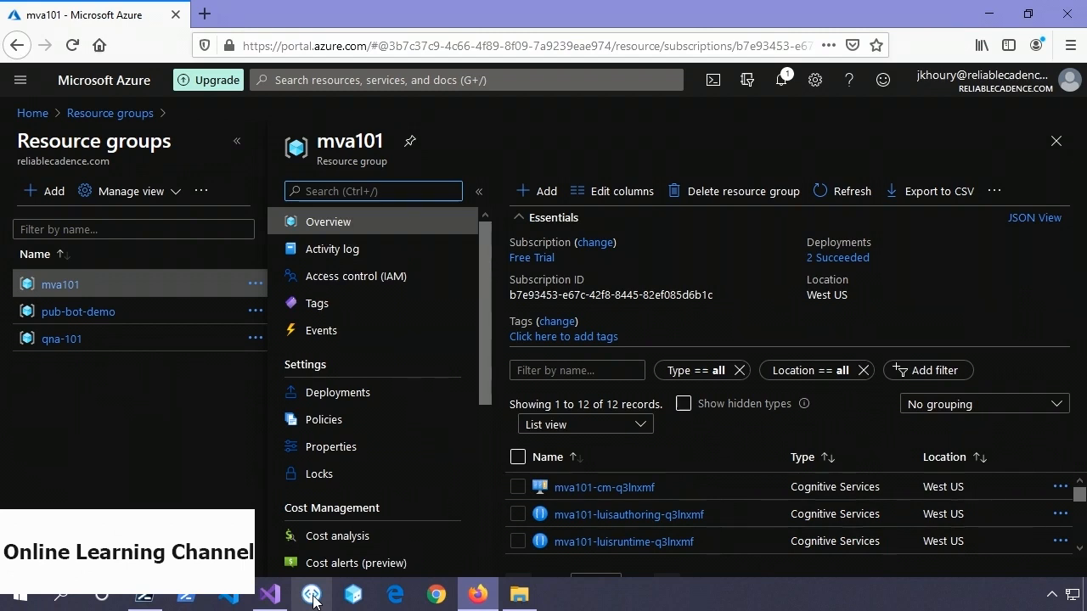
left_click(313, 599)
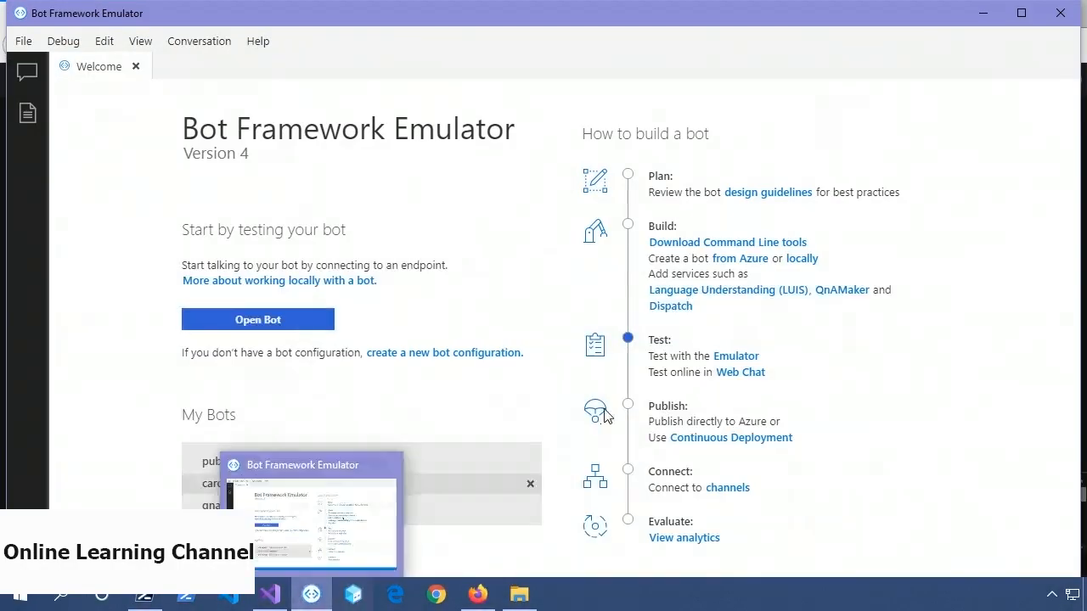
Step: Maximize the Bot Framework Emulator window and switch back to the mva101 solution in Visual Studio
left_click(1021, 13)
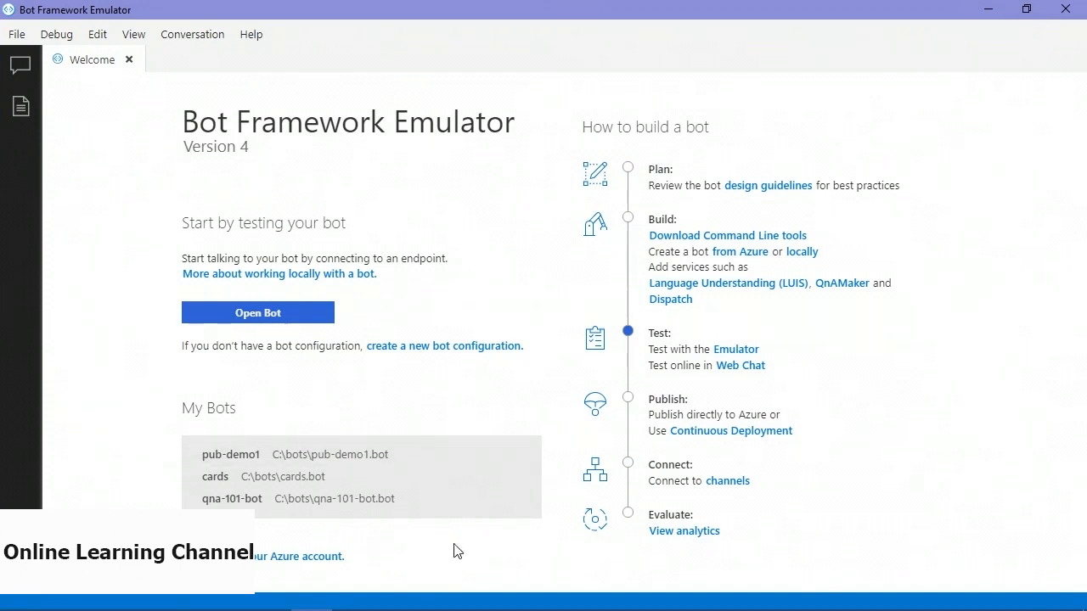
left_click(269, 595)
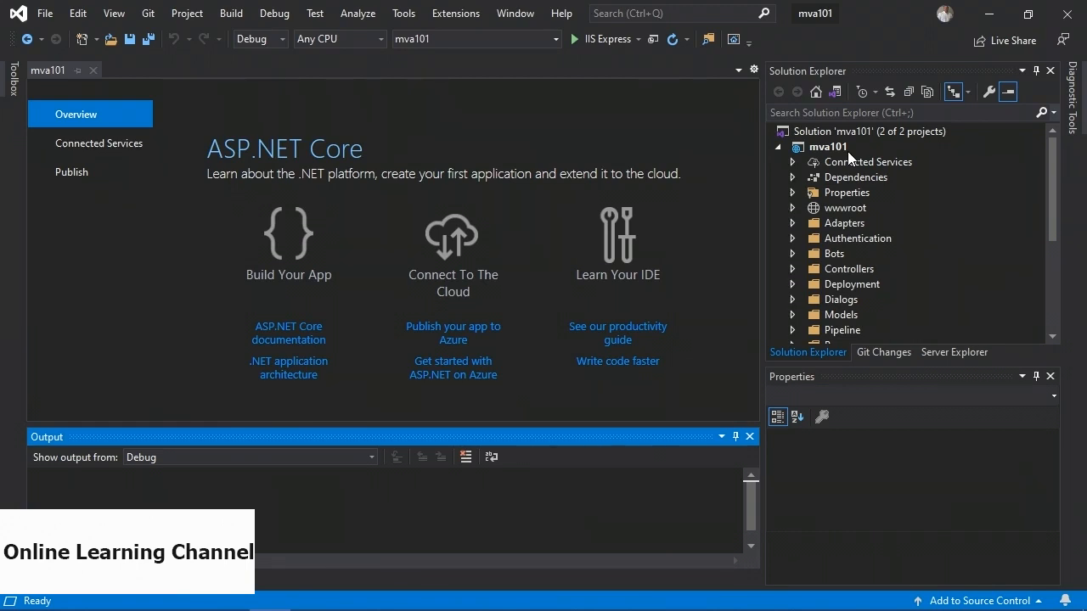
scroll(887, 213, "down", 4)
Step: Open appsettings.json, copy the microsoftAppId GUID, and run the bot locally with IIS Express
left_click(852, 240)
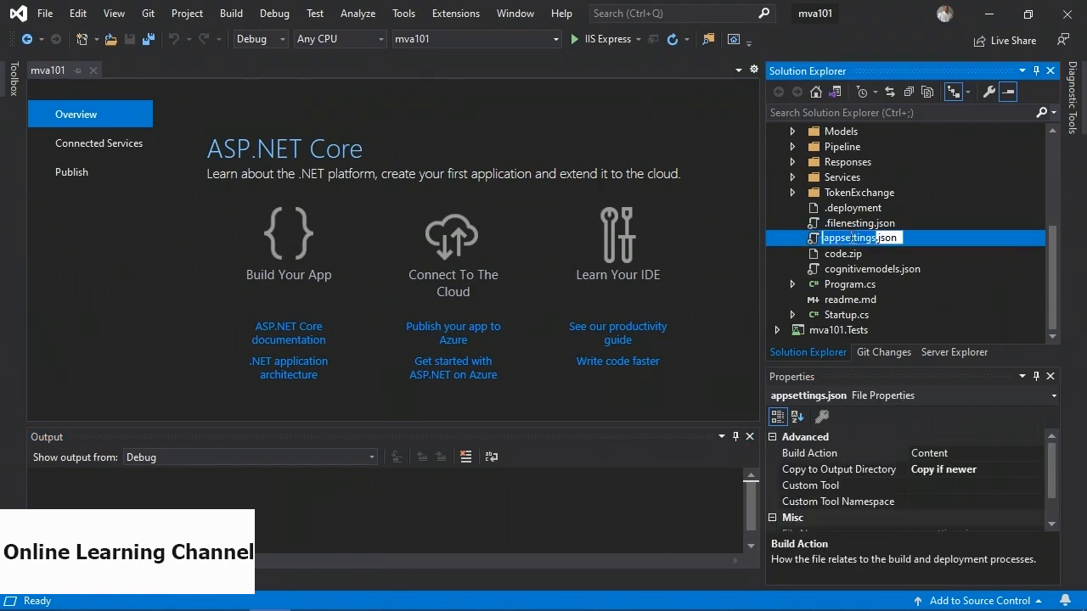
double_click(840, 240)
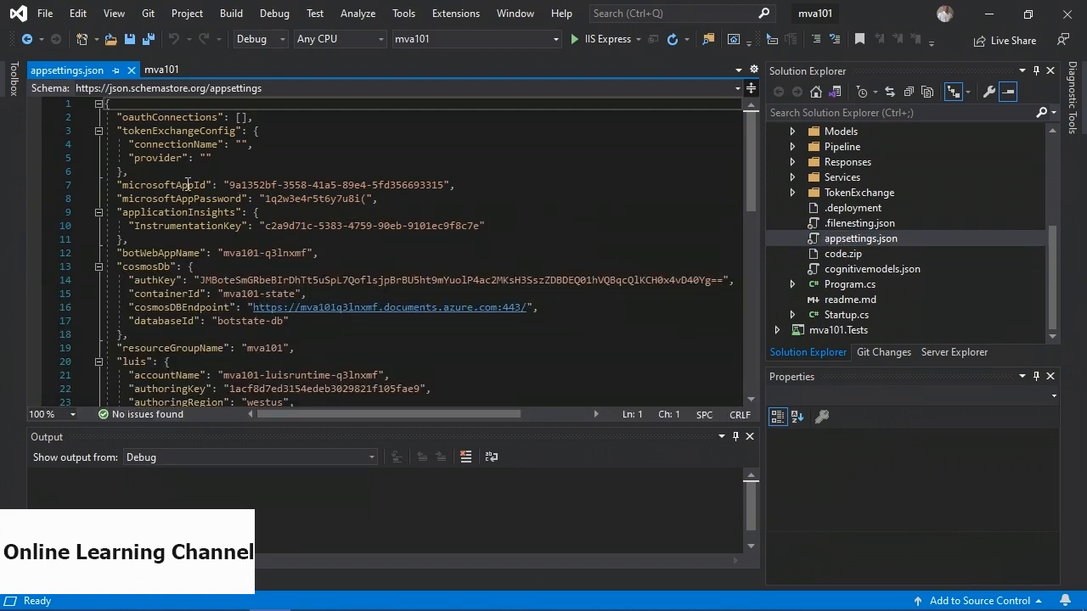
left_click(237, 184)
left_click_drag(236, 184, 442, 189)
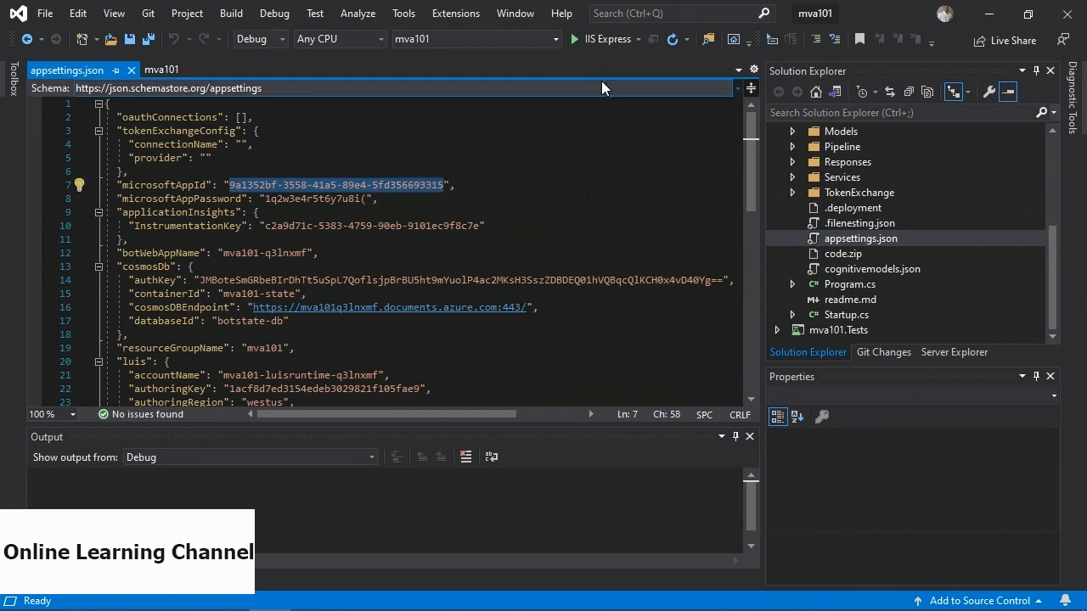
left_click(598, 40)
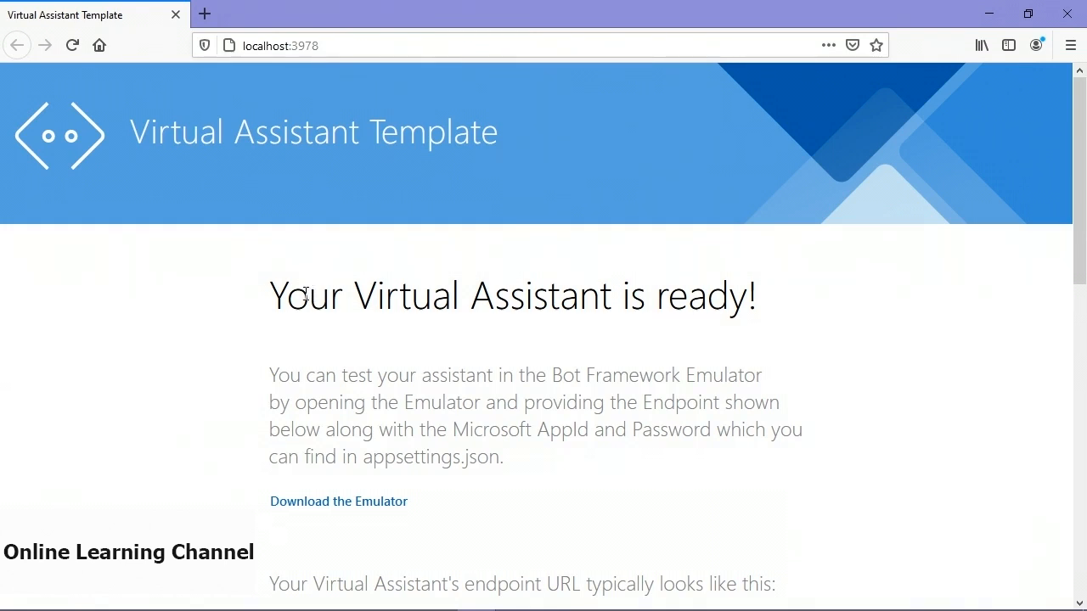
left_click(318, 599)
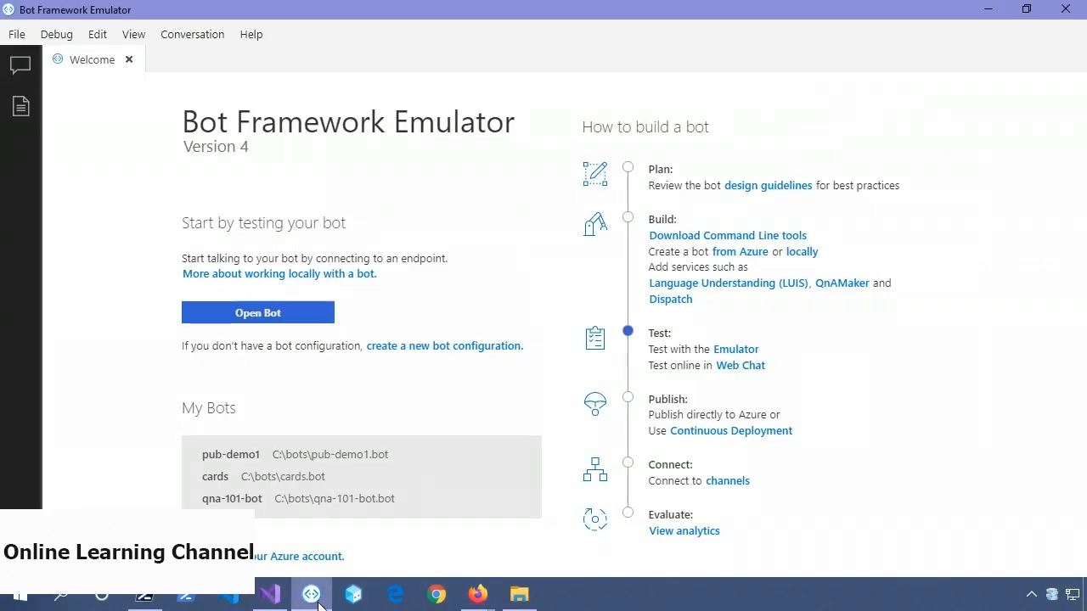
left_click(254, 310)
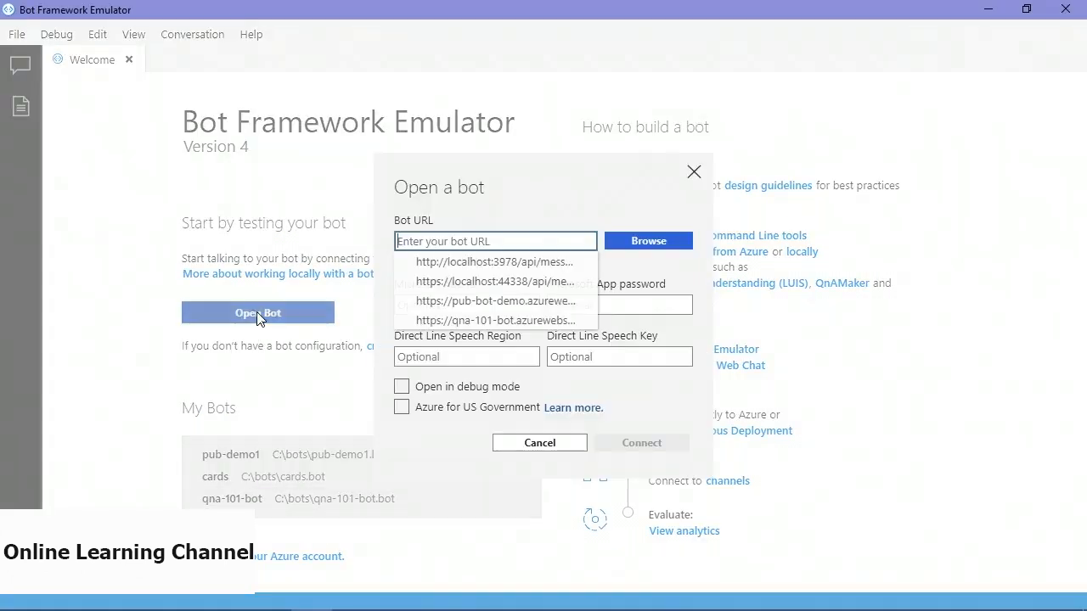
left_click(535, 263)
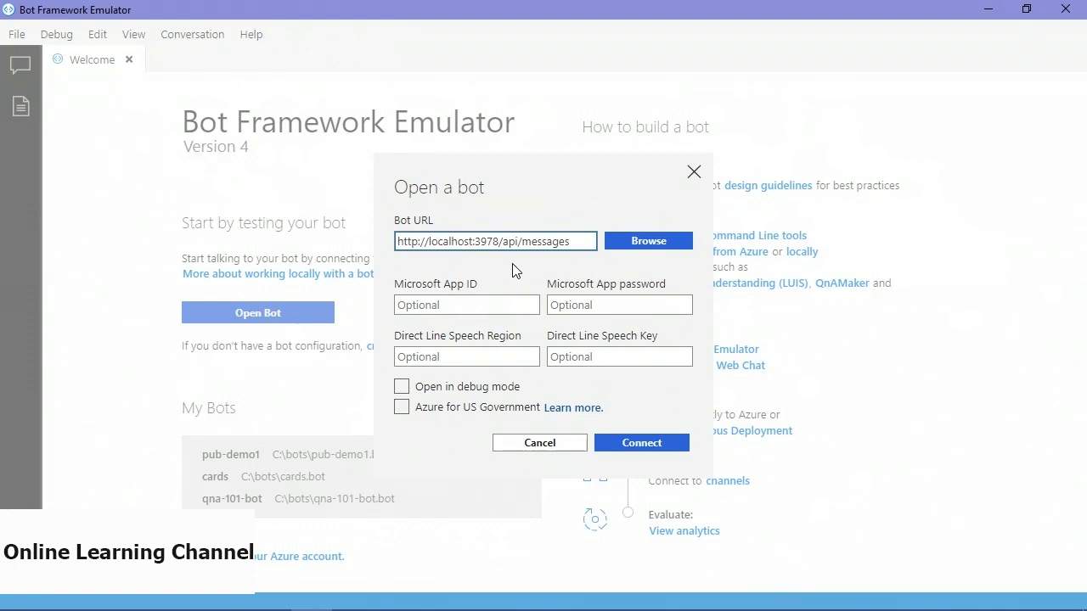
left_click(460, 300)
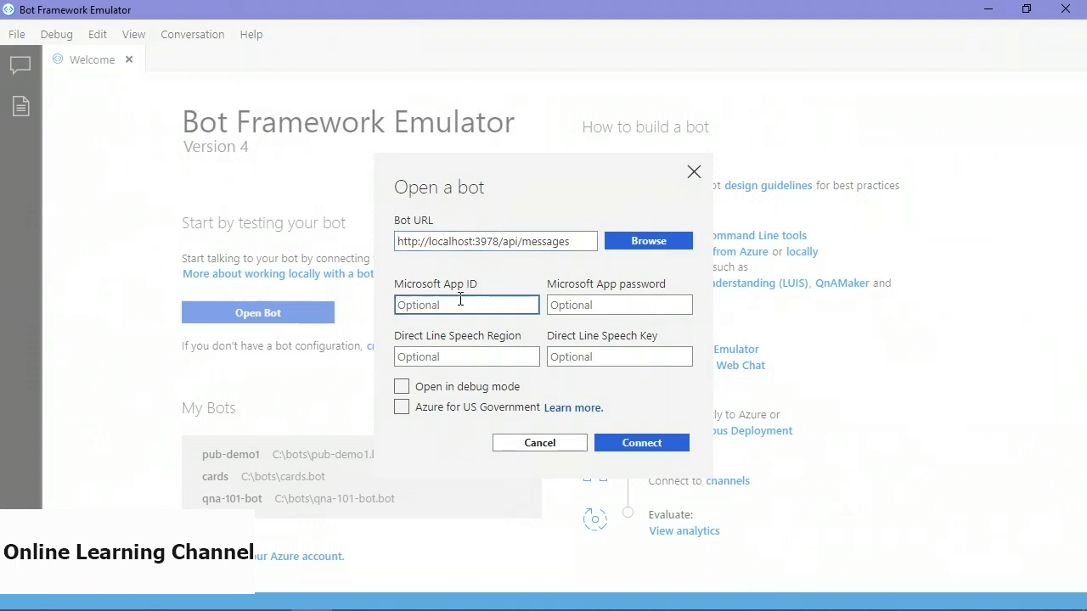
key("ctrl+v")
left_click(588, 306)
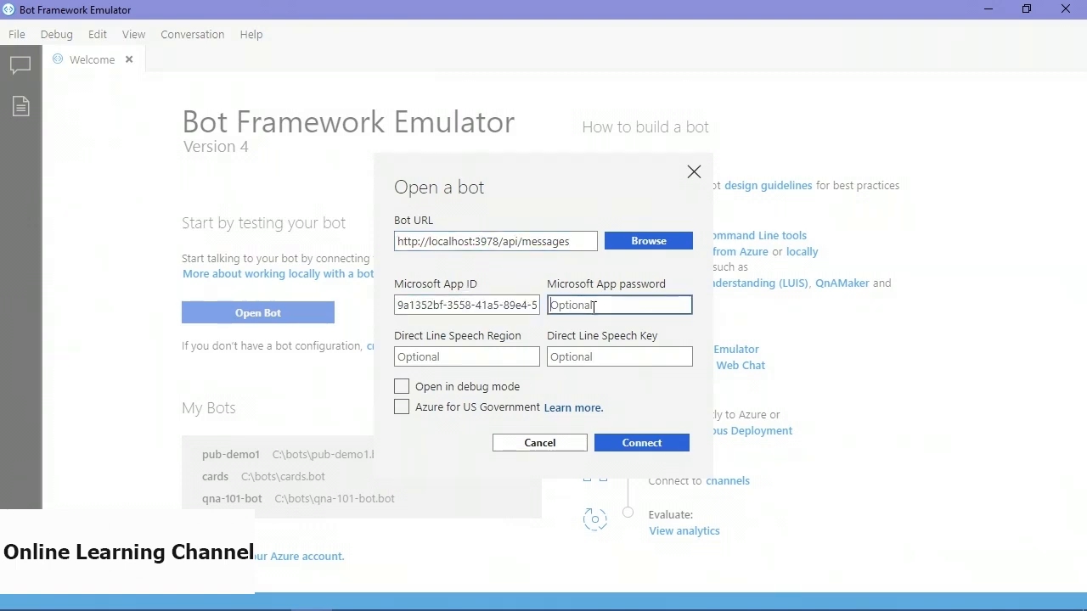
type("••••••••••••••••")
left_click(677, 446)
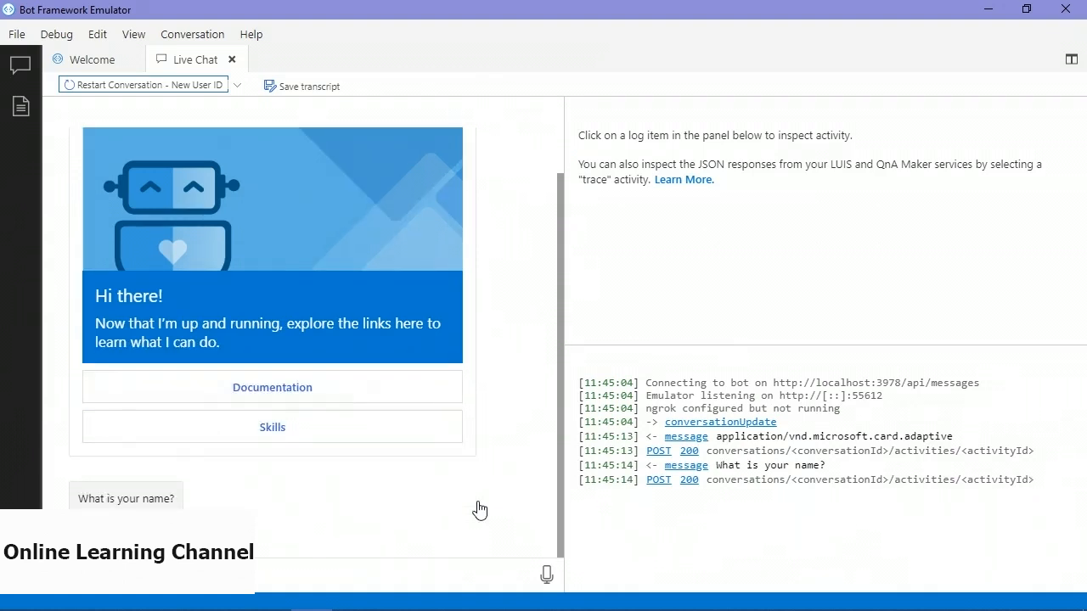
Step: Send a first name in Live Chat to answer the bot's 'What is your name?' prompt
key("Return")
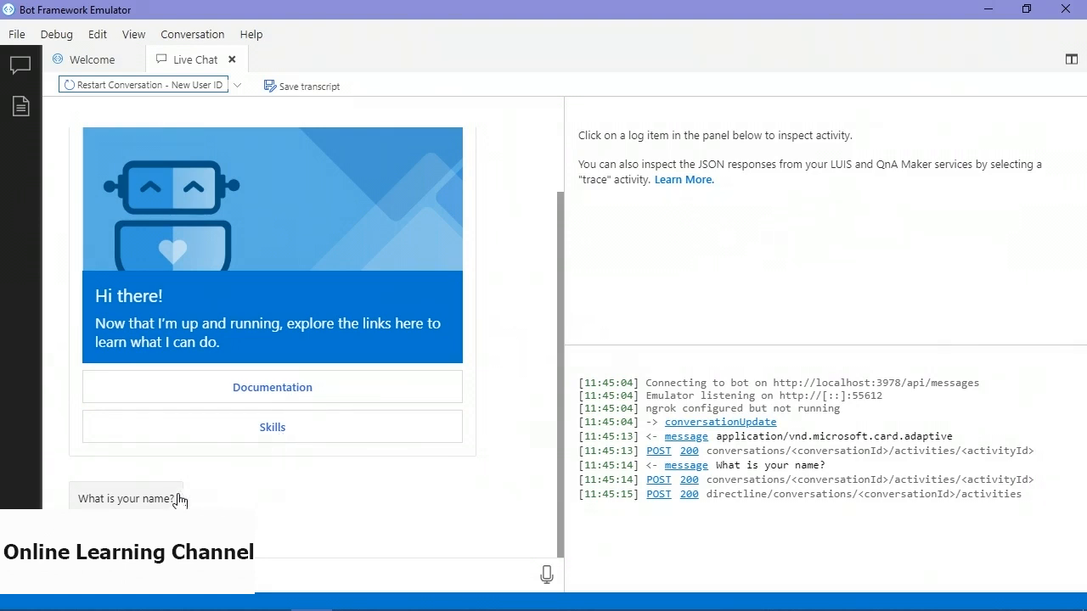
left_click(318, 578)
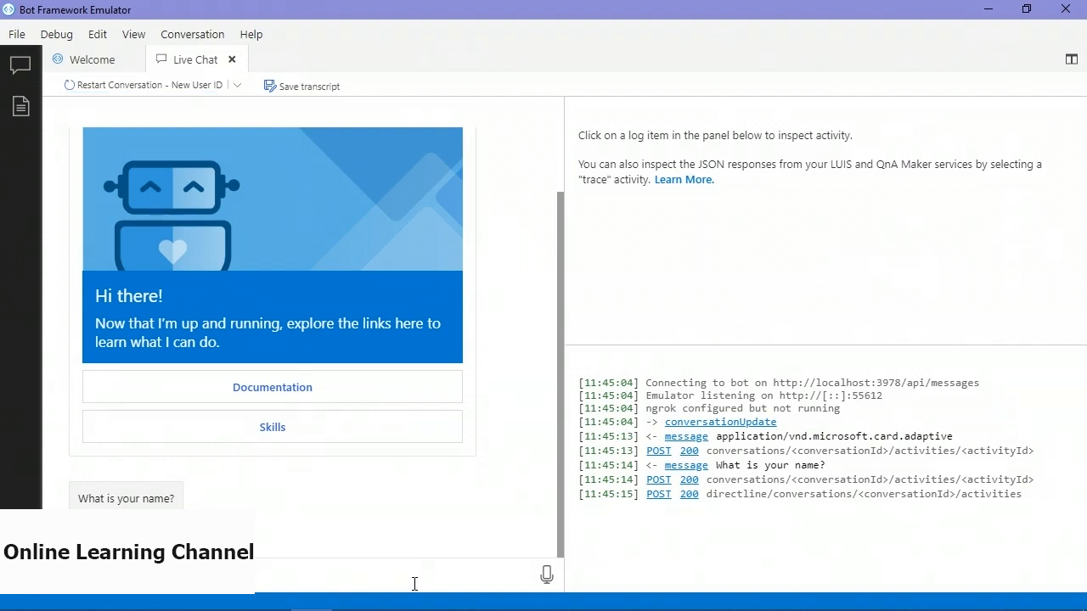
key("Return")
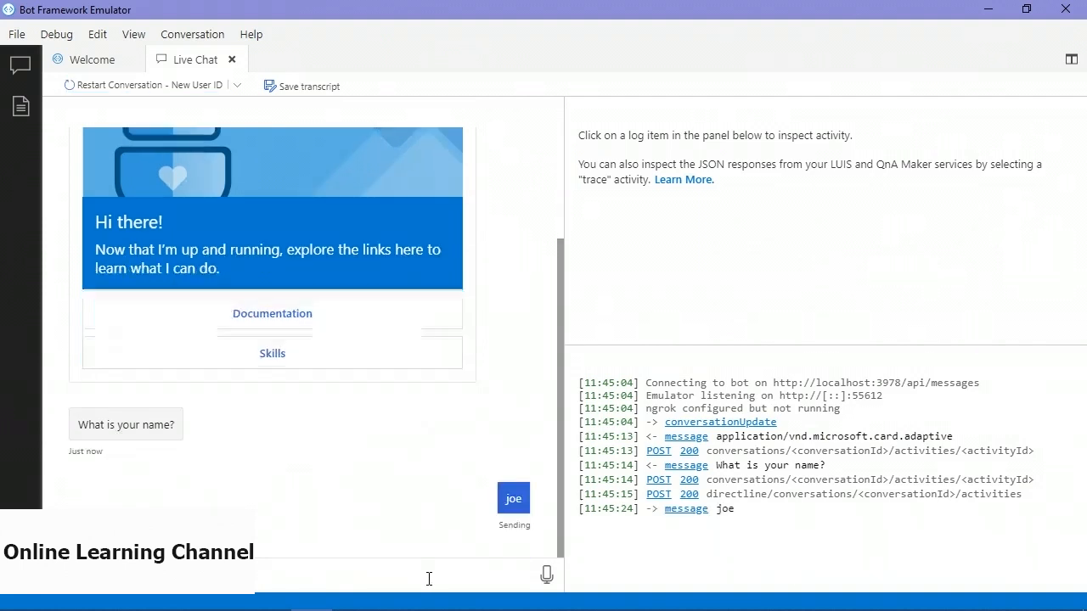